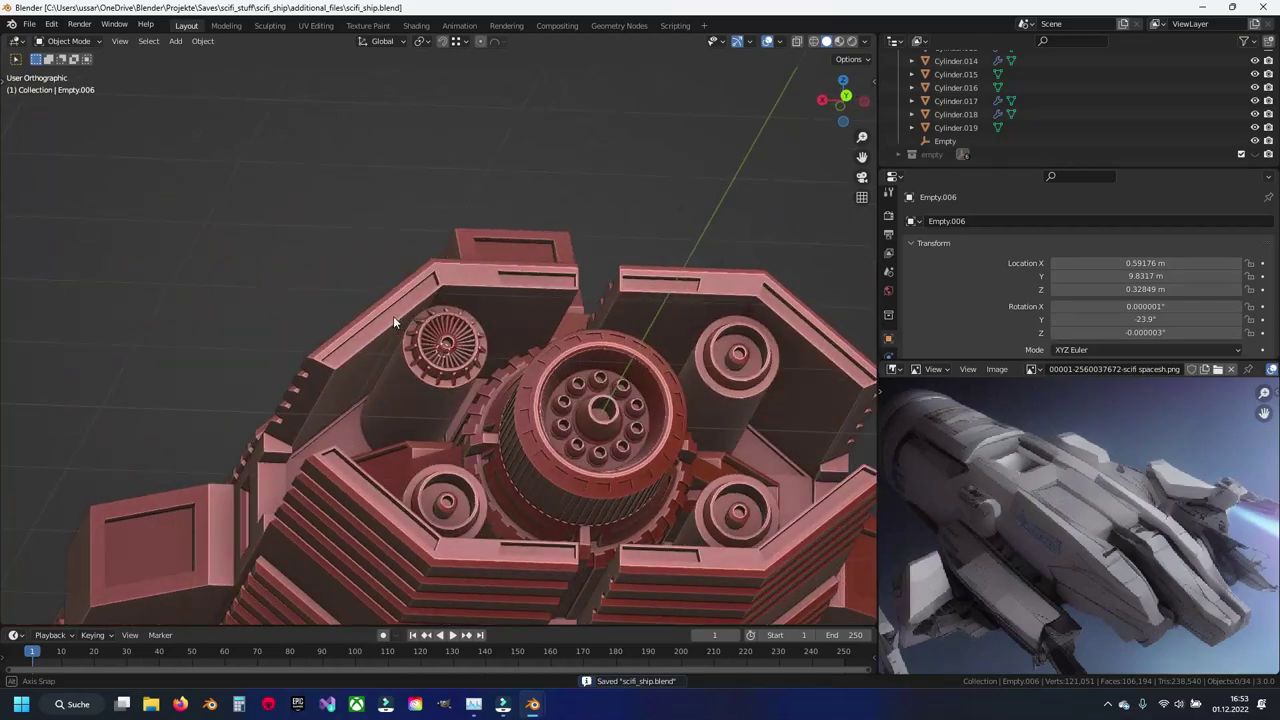
Step: Cut a new edge loop near the outer rim of the fan cylinder
scroll(397, 302, "up", 5)
scroll(510, 343, "up", 3)
mouse_move(510, 343)
middle_mouse_down("shift")
mouse_move(508, 290)
mouse_move(490, 356)
middle_mouse_up("shift")
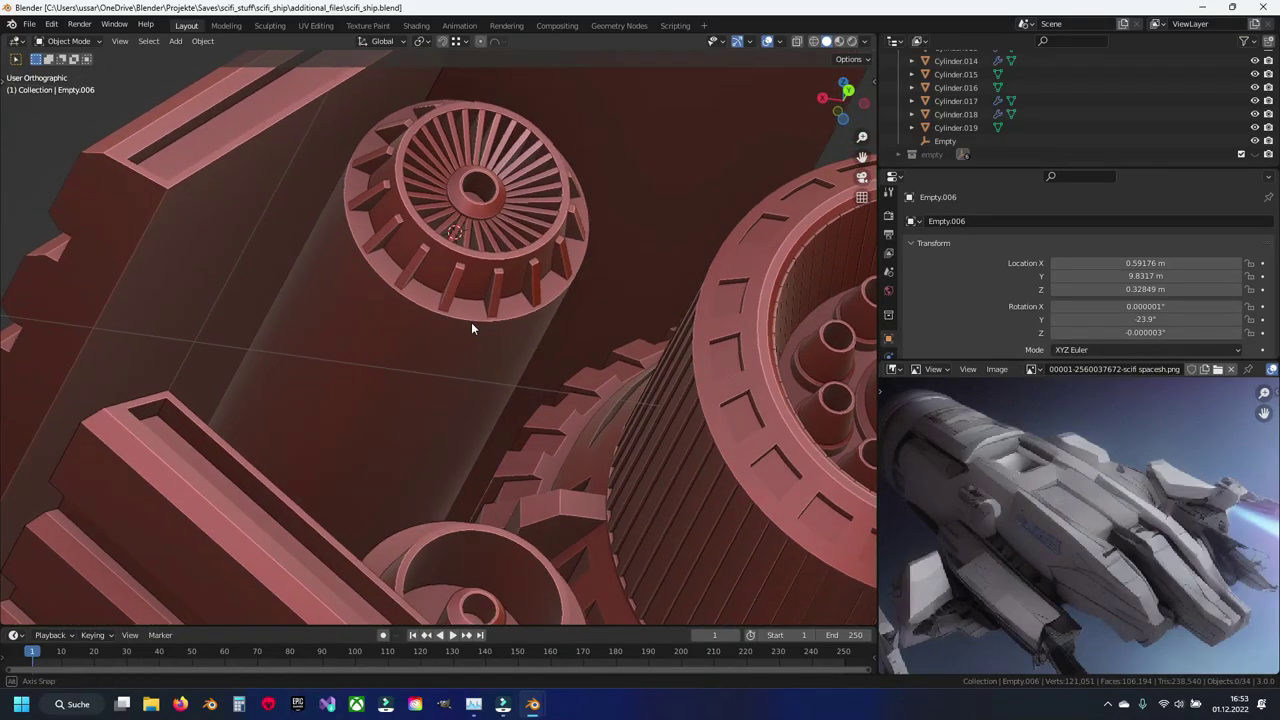
left_click(366, 366)
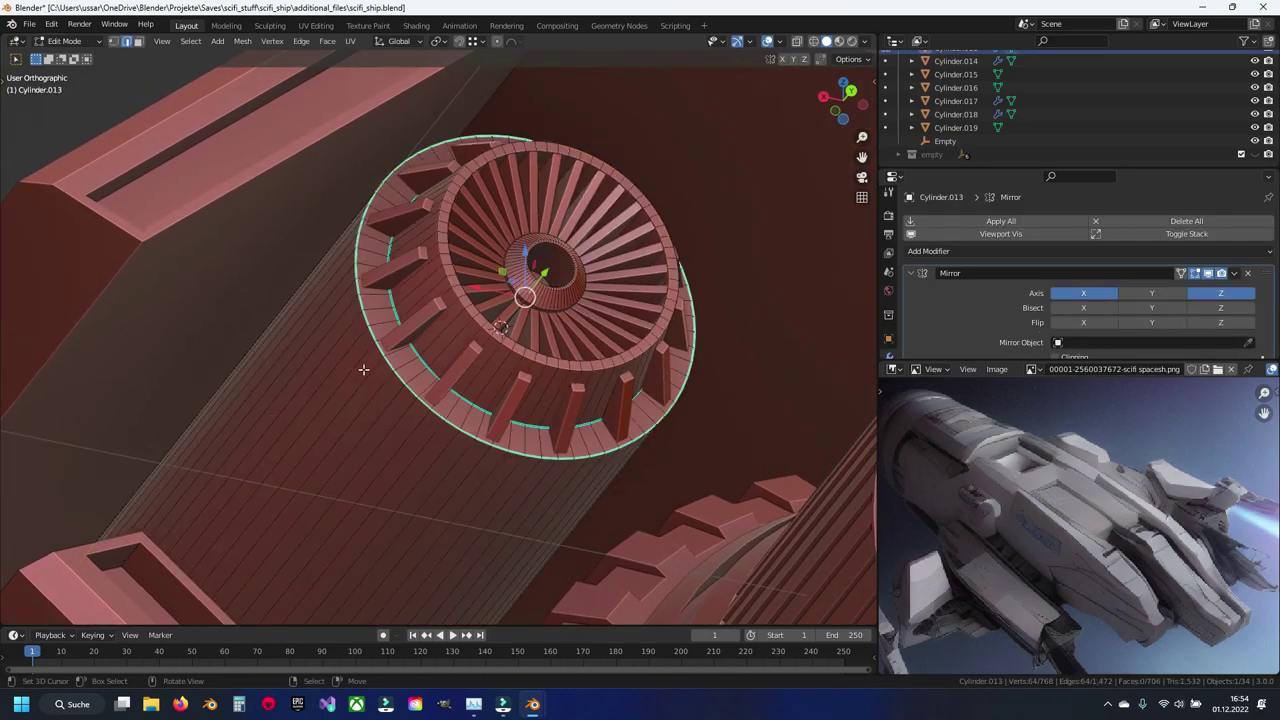
key("Tab")
scroll(366, 366, "up", 4)
key("ctrl+r")
left_click(363, 537)
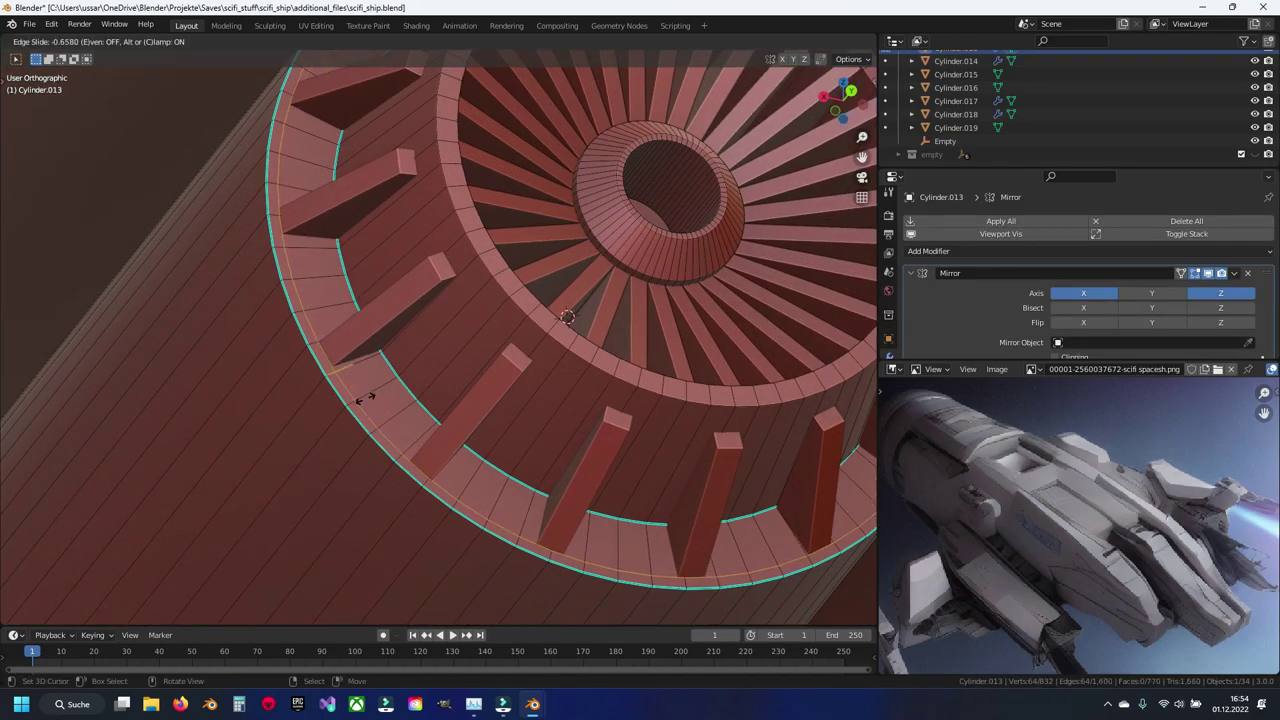
left_click(363, 537)
Step: Extrude the rim's outer edge loop in place
scroll(318, 383, "up", 2)
left_click(298, 372, "alt")
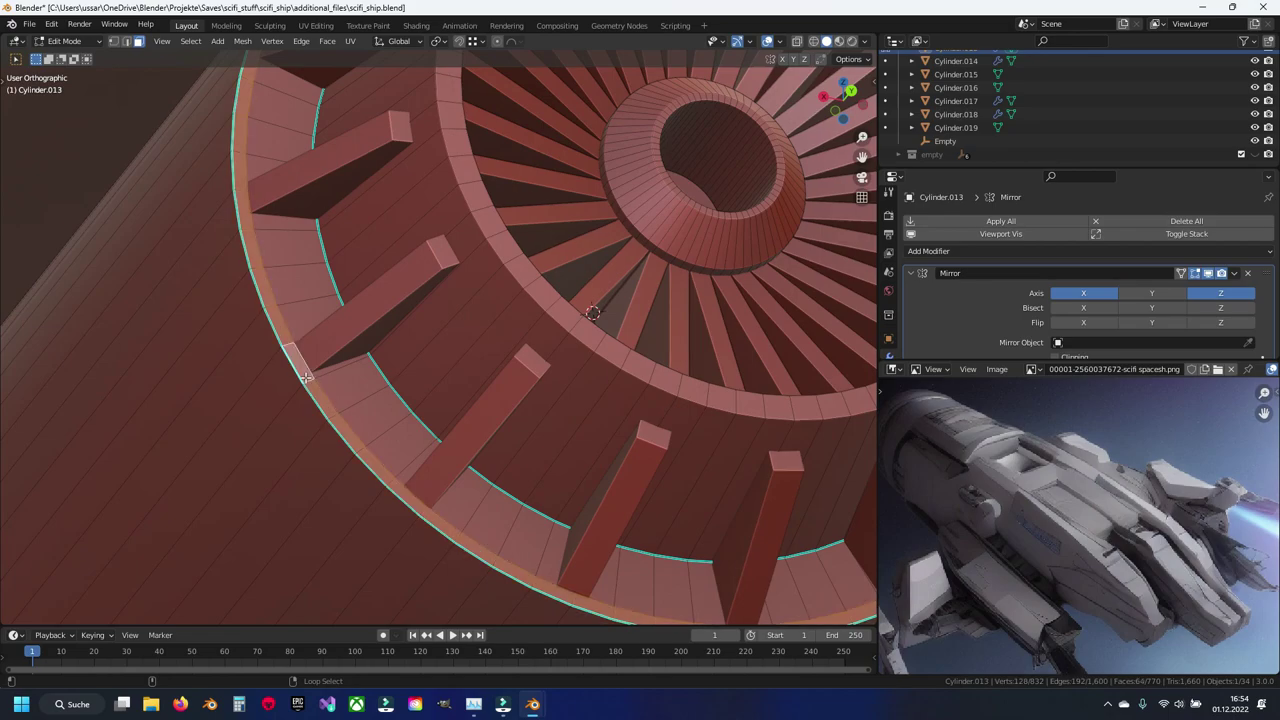
key("e")
right_click(413, 352)
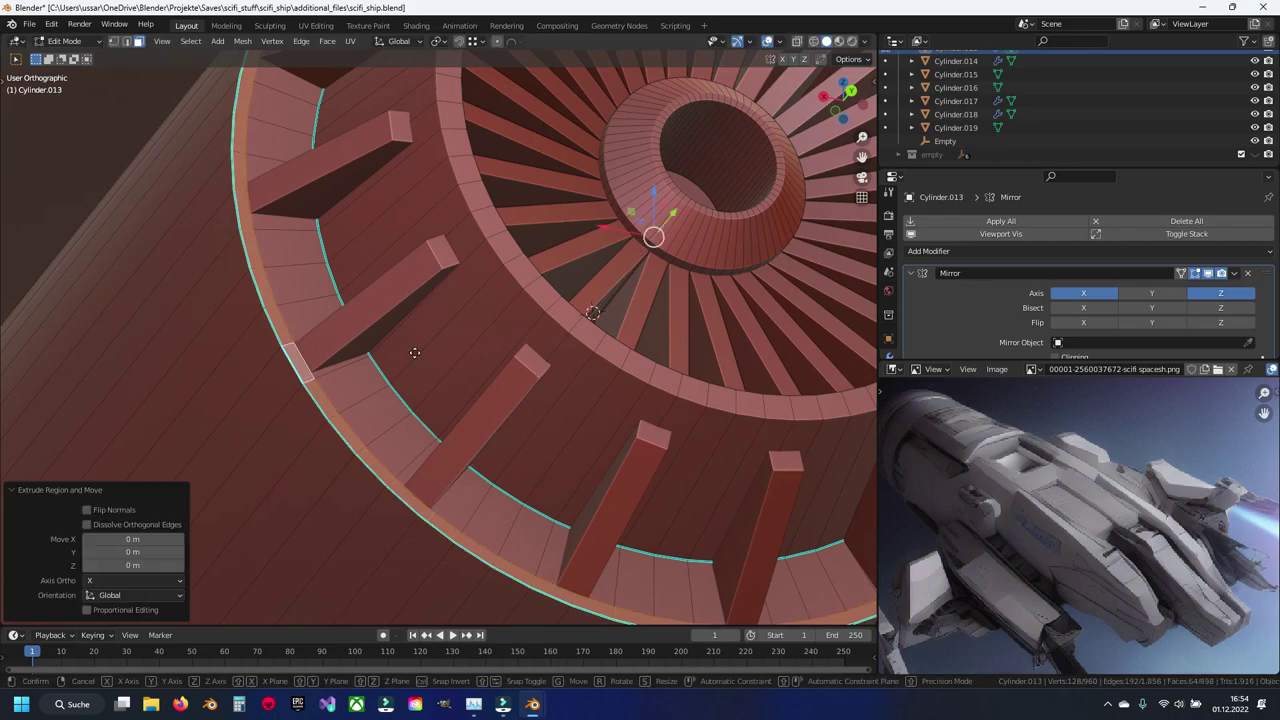
key("g")
key("y")
right_click(426, 343)
Step: Mark the selected rim edge loop as sharp
left_click(294, 364, "alt")
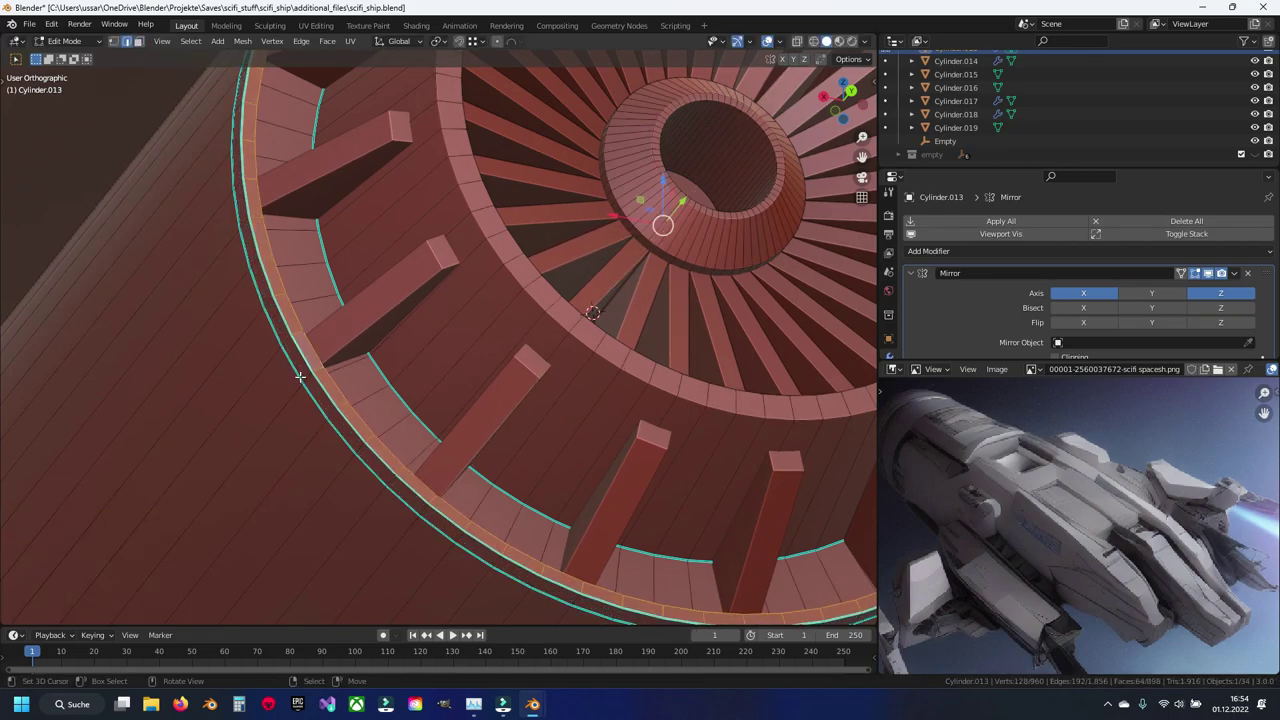
key("ctrl+e")
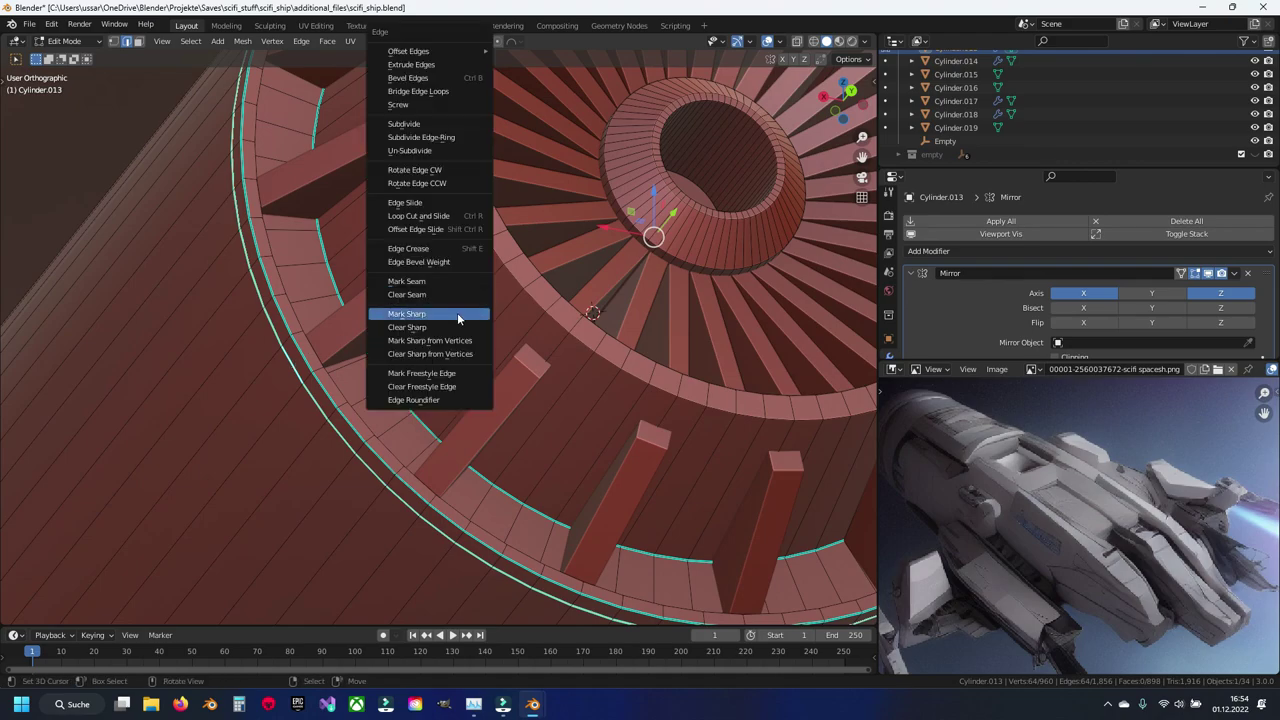
left_click(457, 297)
key("ctrl+e")
left_click(445, 320)
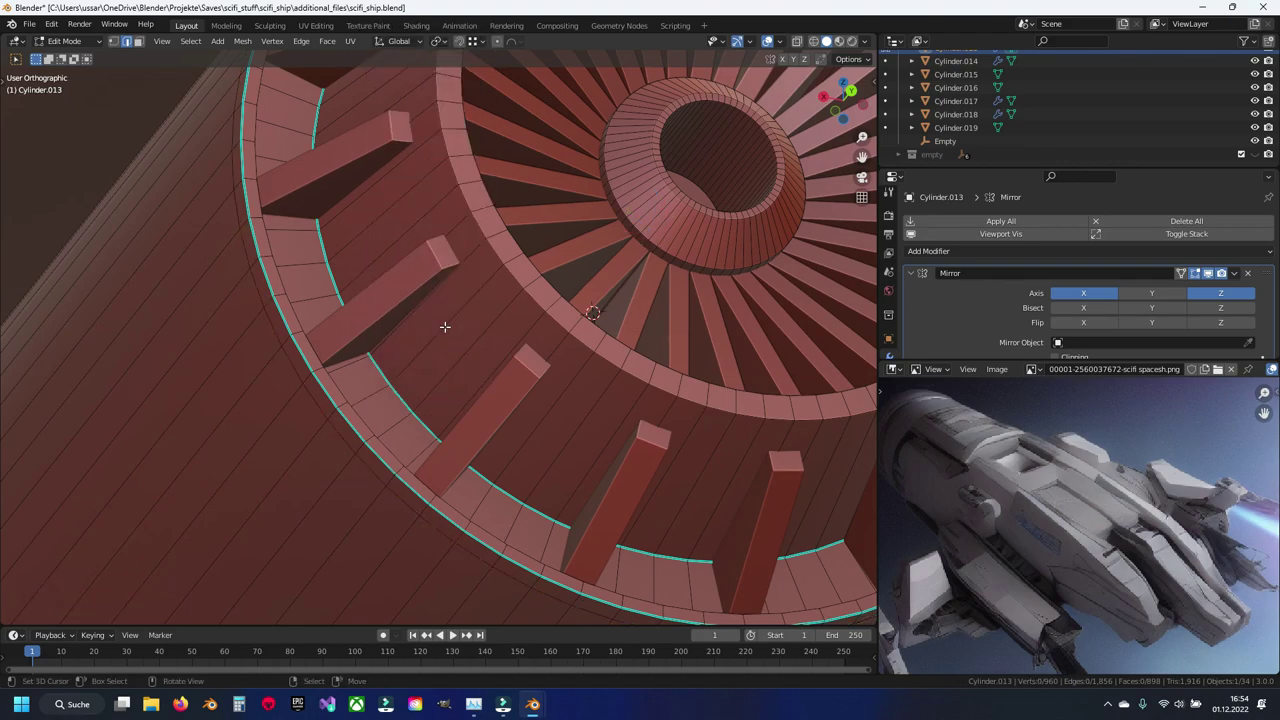
Step: Return to Object Mode and save scifi_ship.blend
scroll(443, 322, "down", 5)
mouse_move(443, 322)
middle_mouse_down()
mouse_move(397, 318)
mouse_move(457, 347)
mouse_move(454, 407)
middle_mouse_up()
key("Tab")
scroll(397, 318, "down", 4)
key("ctrl+s")
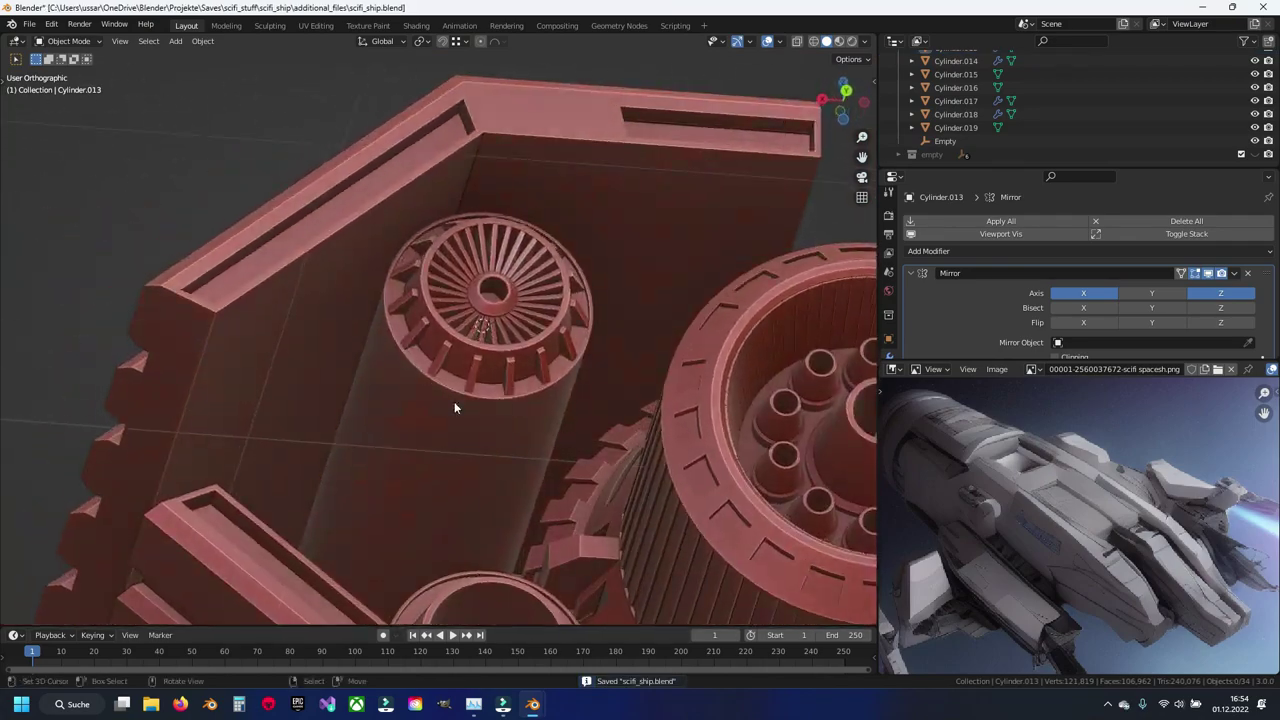
Step: Isolate the fan cylinder and its fan part in Local View and frame them
left_click(456, 400)
left_click(478, 345, "shift")
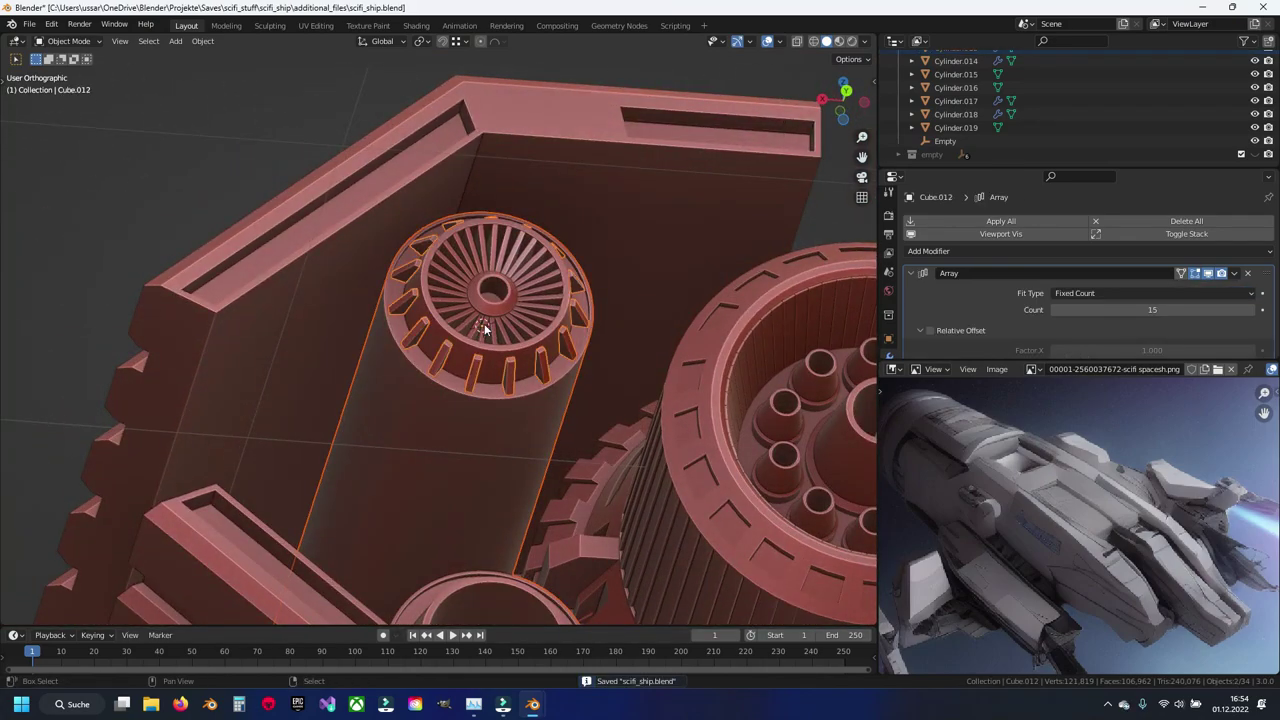
key("KP_Divide")
key("Home")
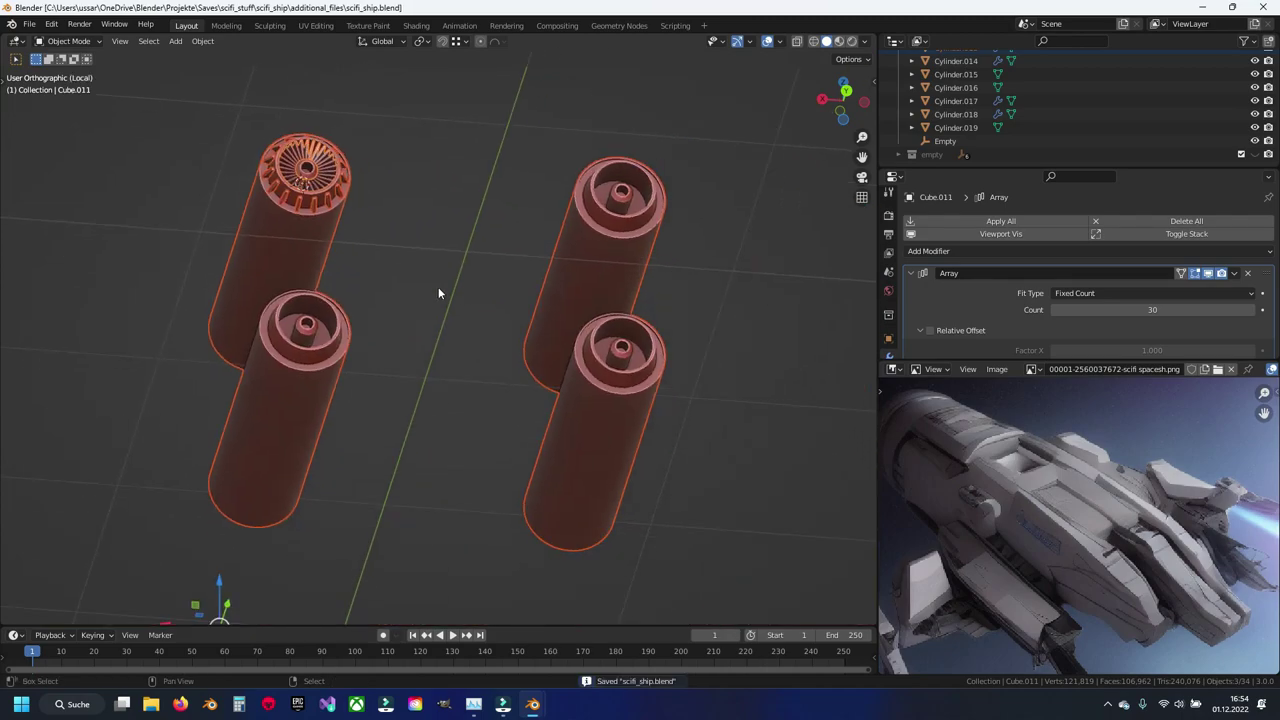
key("alt+a")
Step: Zoom onto the fan cylinder and enter its Edit Mode
mouse_move(413, 319)
middle_mouse_down()
mouse_move(412, 296)
mouse_move(378, 288)
middle_mouse_up()
scroll(412, 296, "up", 6)
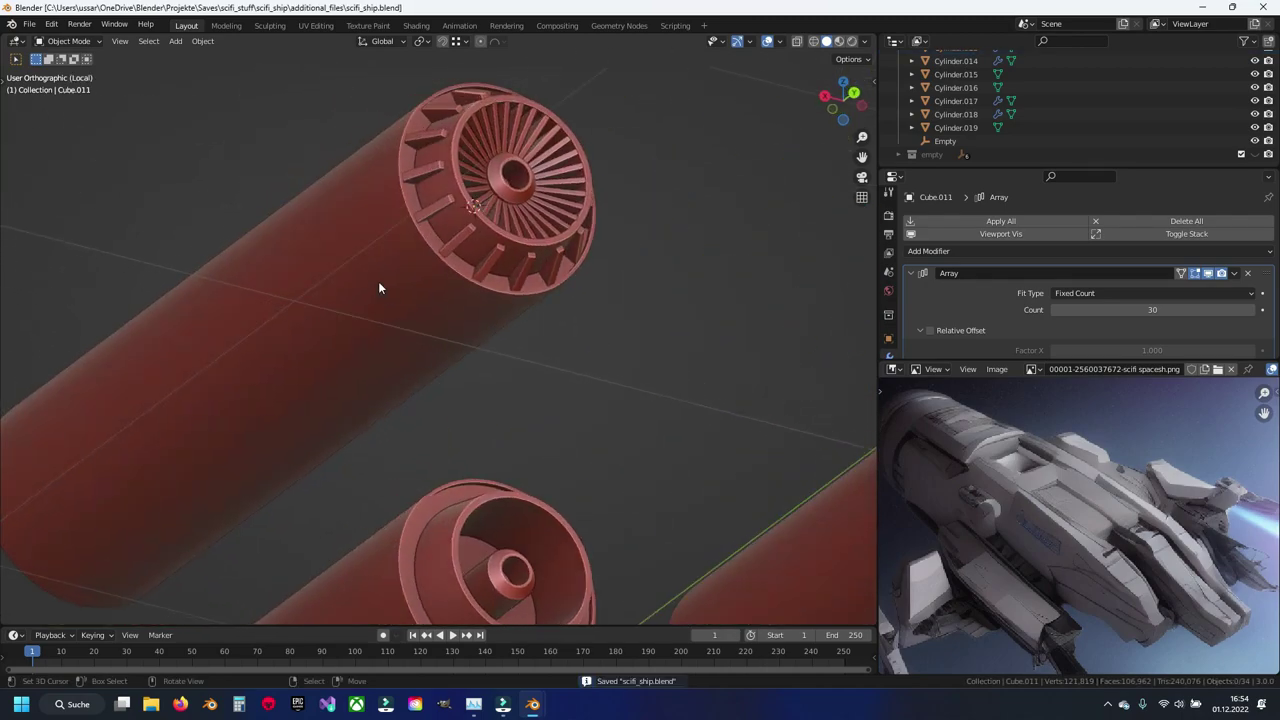
mouse_move(449, 263)
middle_mouse_down("shift")
mouse_move(536, 290)
mouse_move(510, 314)
middle_mouse_up("shift")
left_click(528, 302)
key("Tab")
Step: Save the file and orbit to a side-on view of the cylinder body
key("a")
key("alt+a")
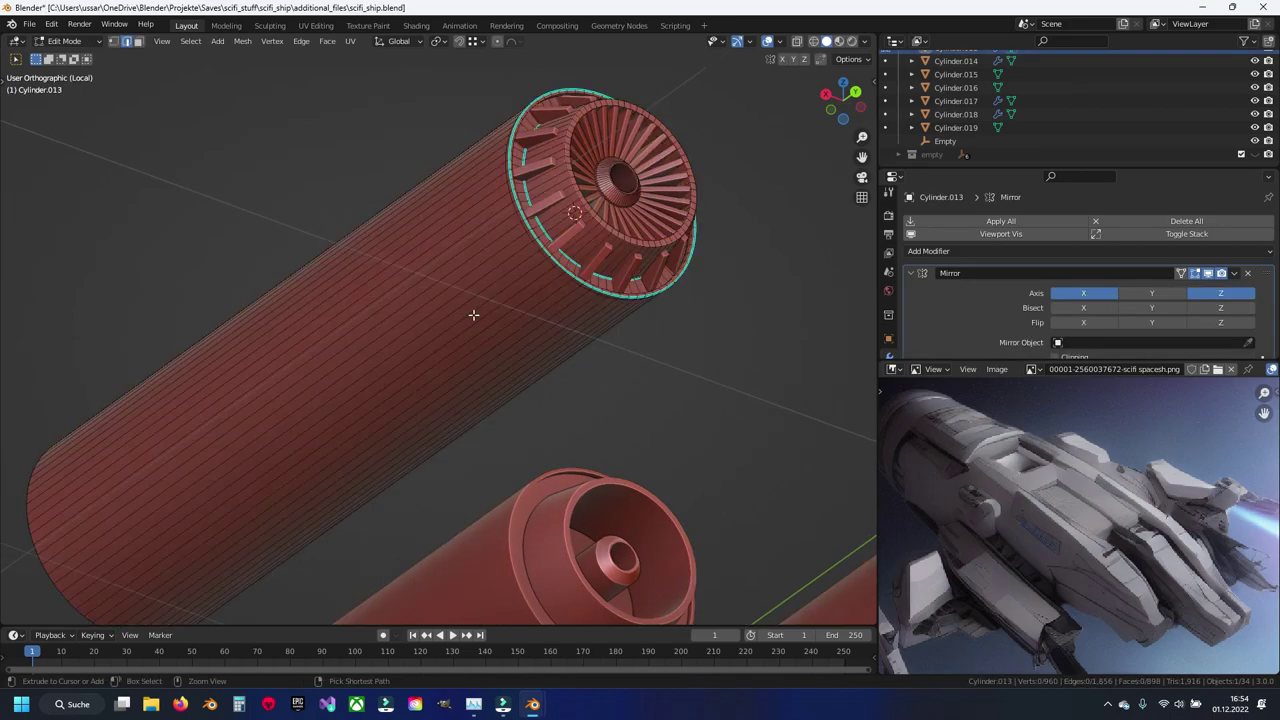
key("ctrl+s")
middle_click_drag(491, 331, 567, 335)
scroll(567, 334, "down", 3)
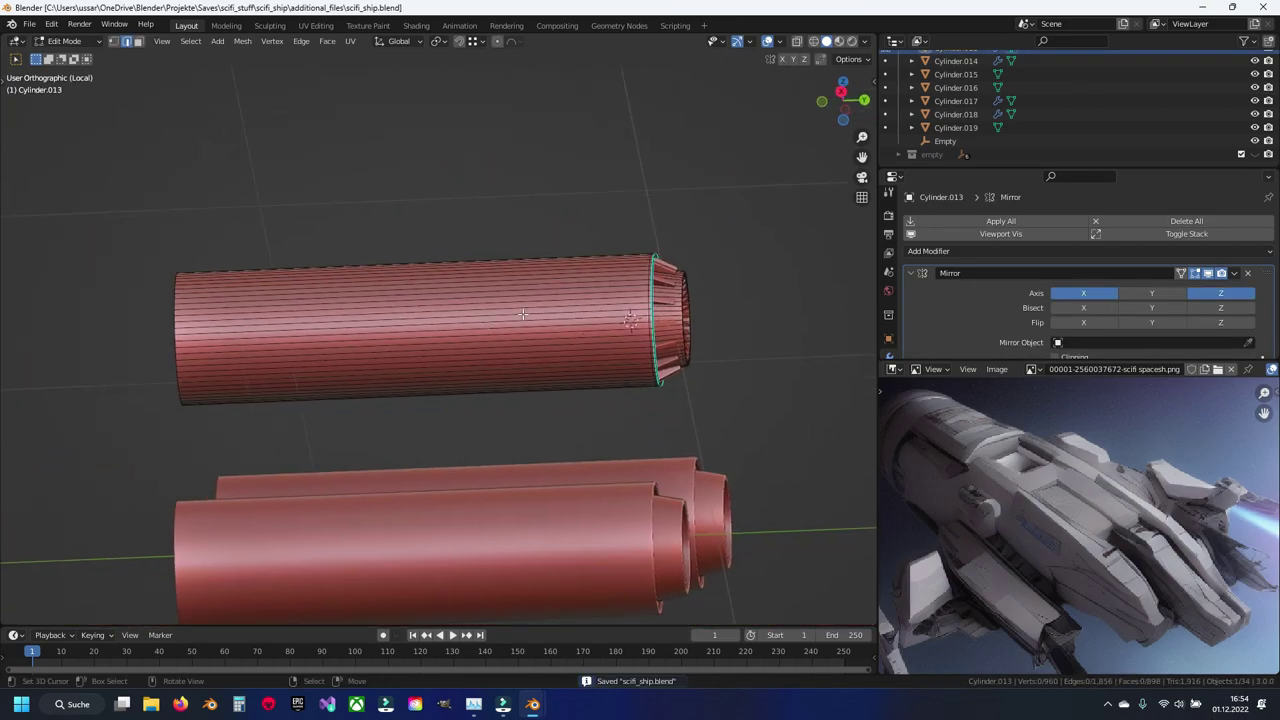
middle_click_drag(511, 328, 523, 336, "shift")
Step: Add three evenly spaced loop cuts along the body and select two of them
key("ctrl+r")
scroll(430, 335, "up", 2)
left_click(430, 335)
scroll(477, 365, "up", 2)
left_click(200, 345, "alt")
left_click(410, 318, "alt+shift")
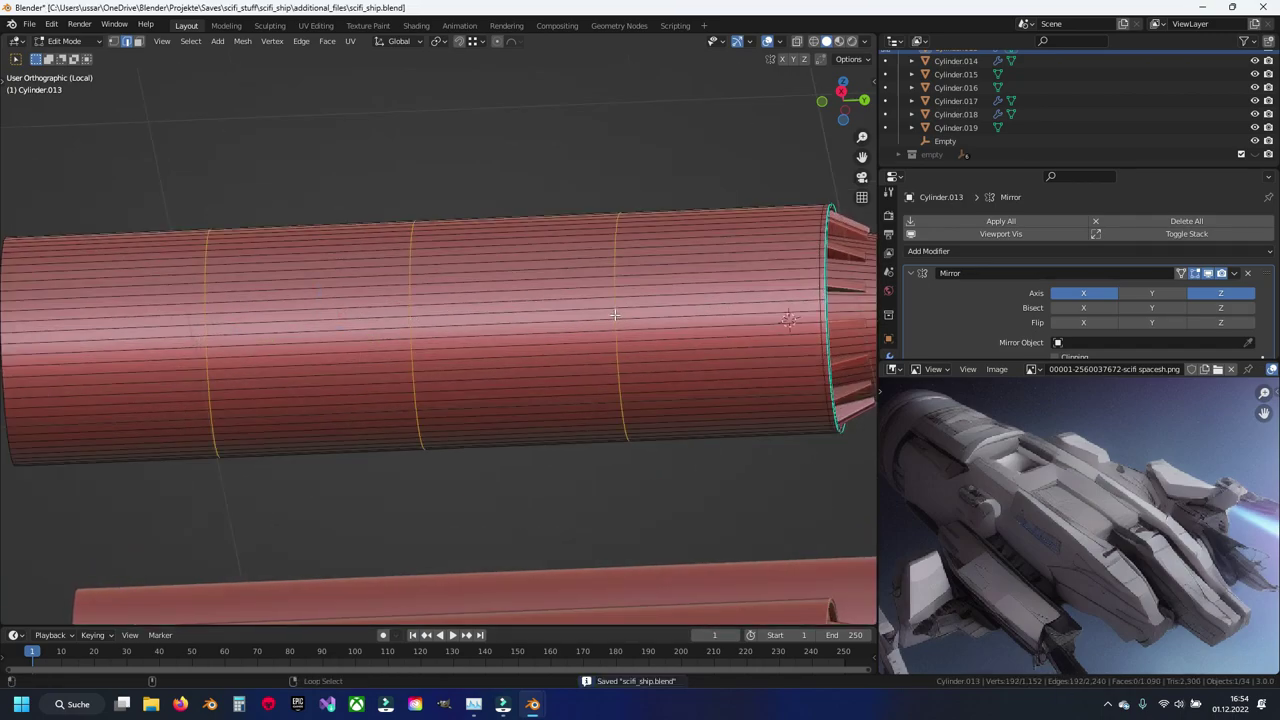
middle_click_drag(614, 315, 586, 326, "shift")
Step: Bevel the selected loops, then switch to Right Orthographic view
key("ctrl+b")
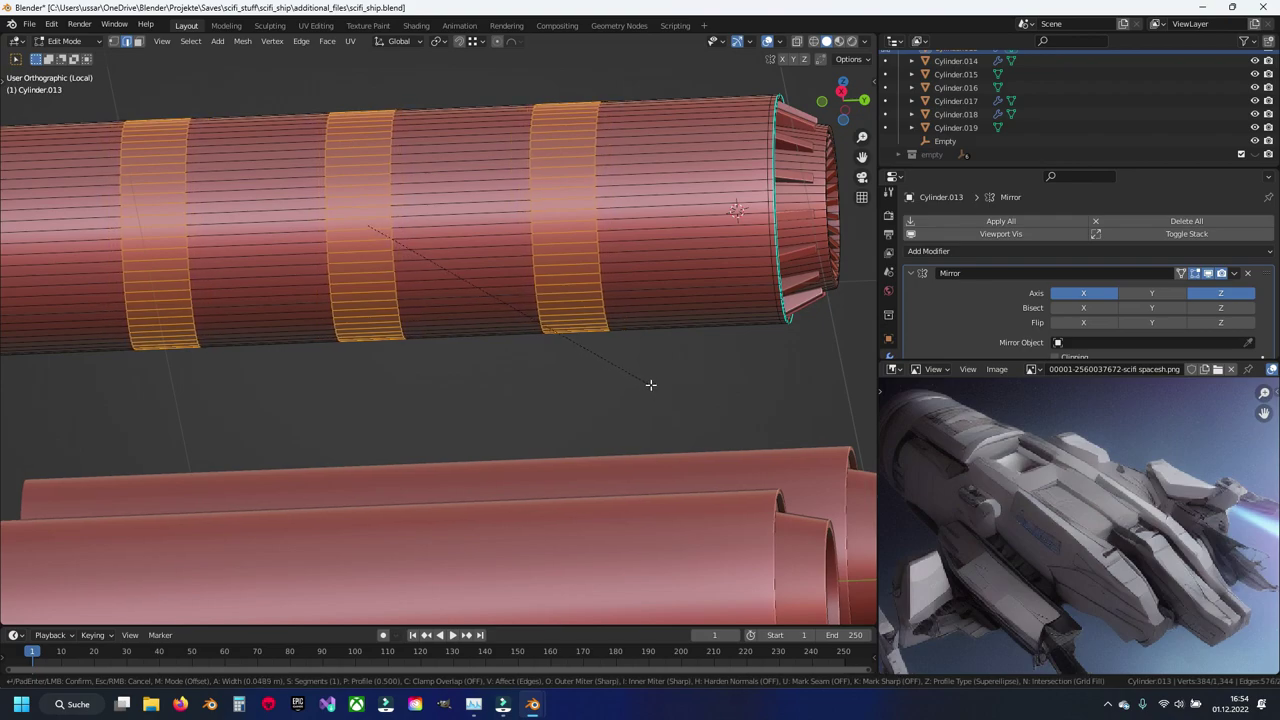
left_click(514, 397)
mouse_move(514, 397)
middle_mouse_down()
mouse_move(654, 366)
mouse_move(572, 363)
middle_mouse_up()
key("KP_3")
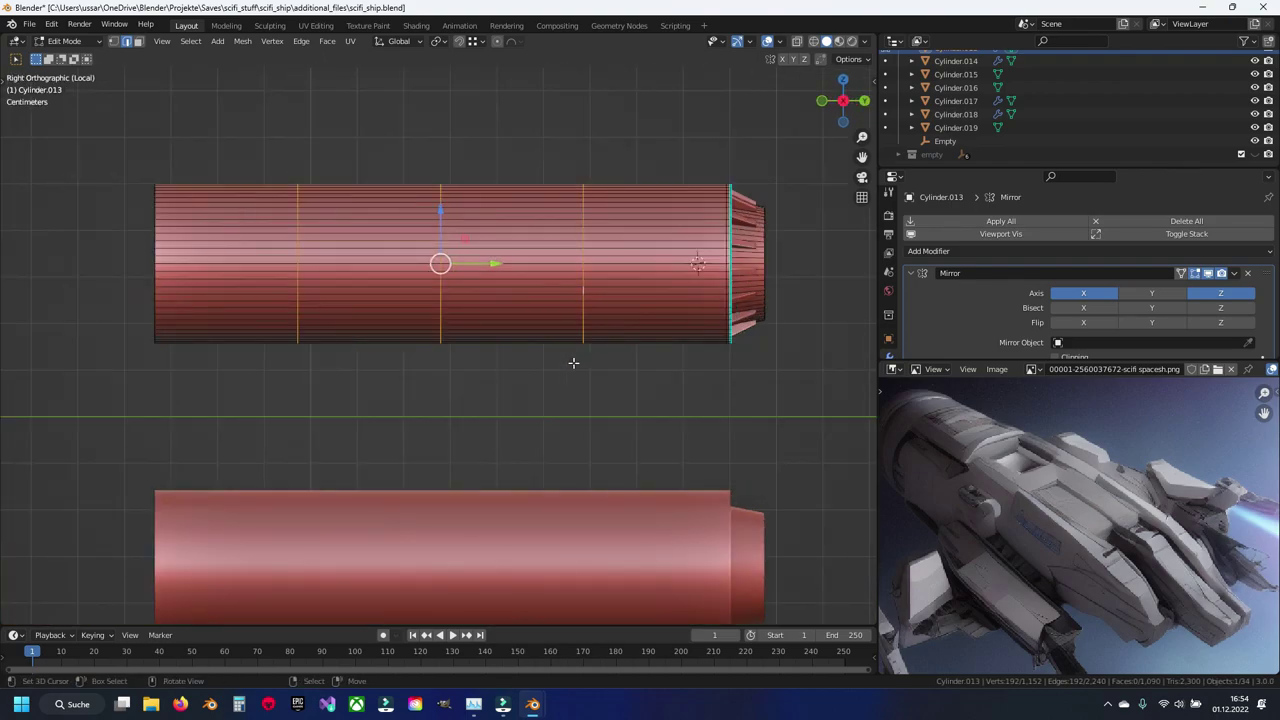
Step: Dissolve the selected single edge loops
key("x")
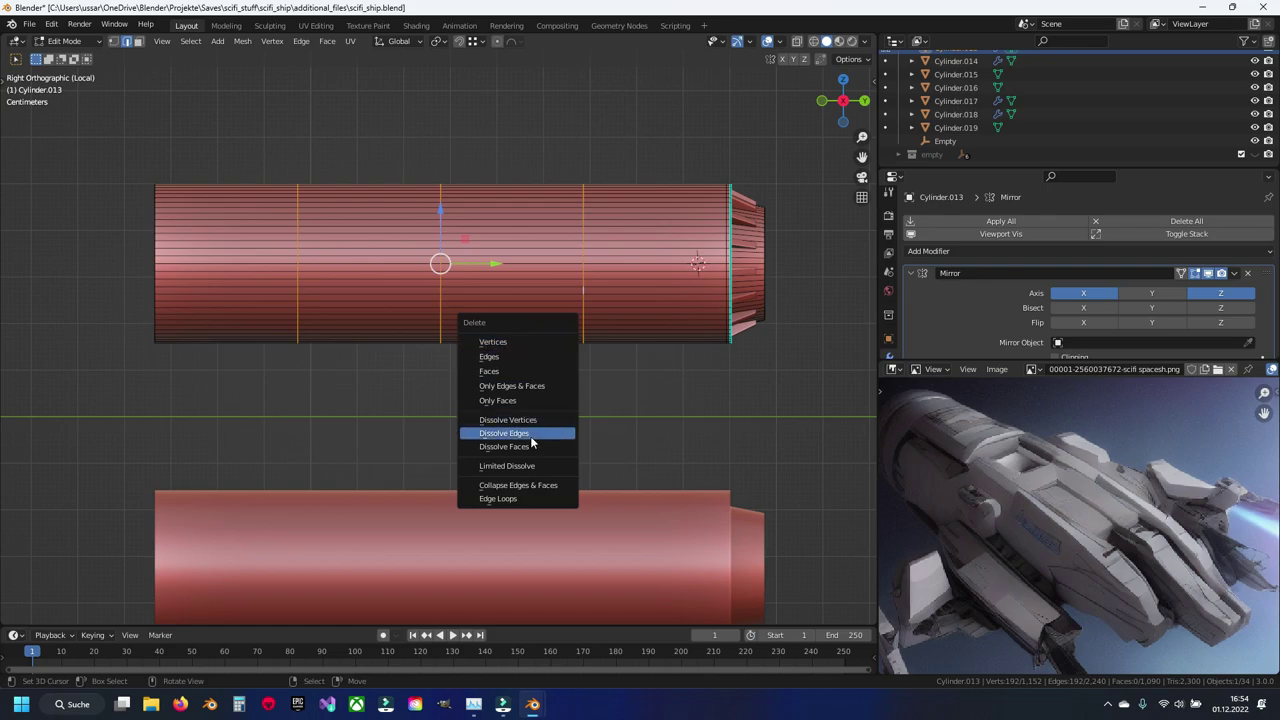
left_click(533, 433)
middle_click_drag(480, 351, 508, 354, "shift")
Step: Add two centred loop cuts and bevel them into bands about 0.085 m wide
key("ctrl+r")
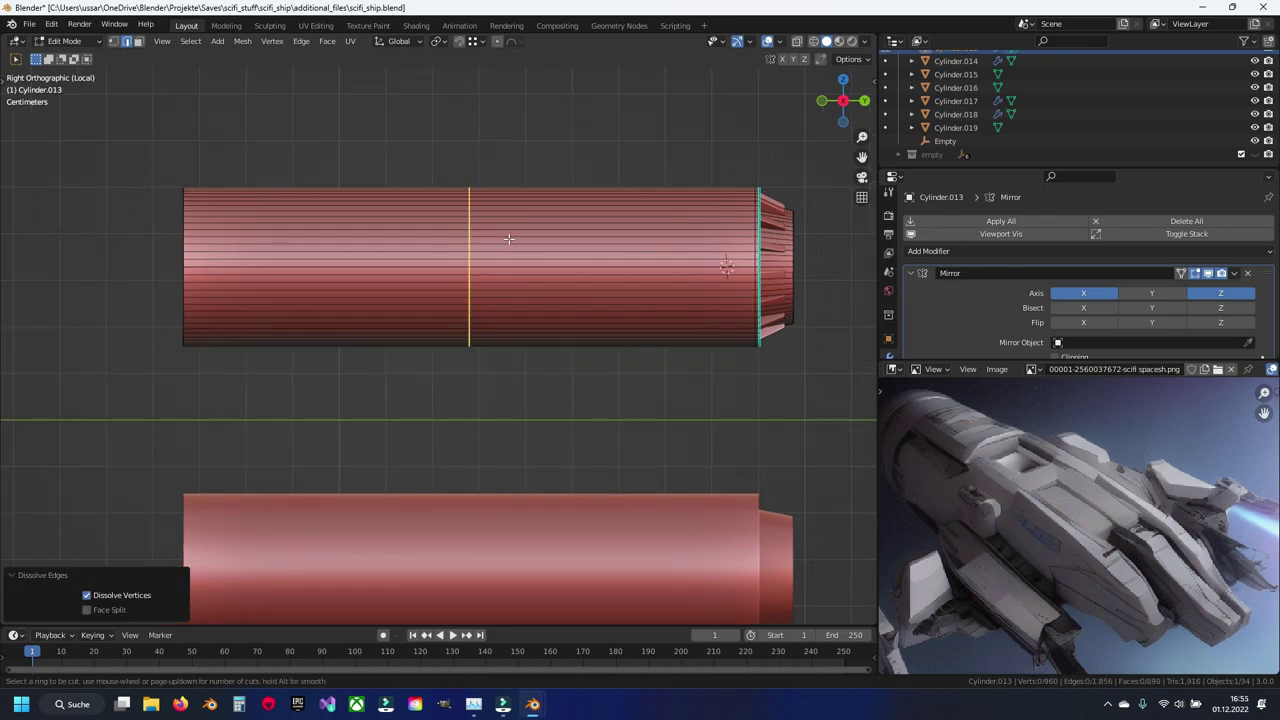
scroll(508, 238, "up", 1)
left_click(508, 238)
right_click(508, 238)
key("ctrl+b")
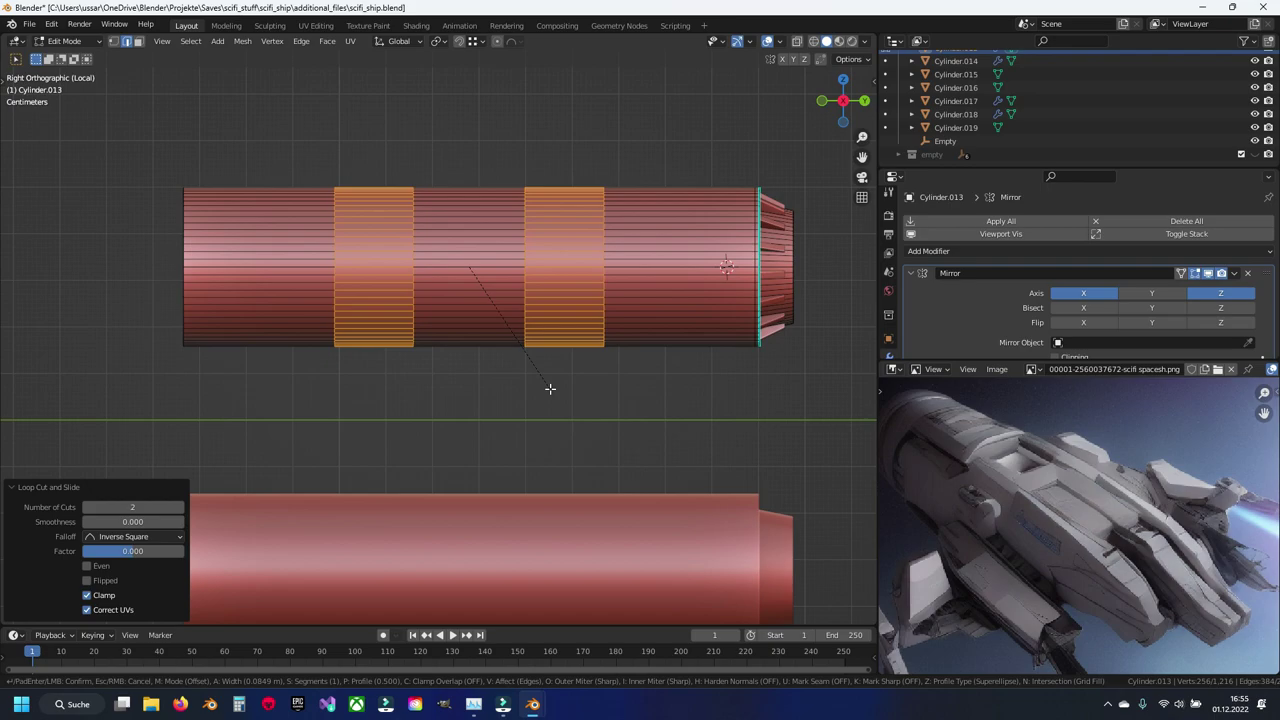
left_click(549, 388)
key("alt+a")
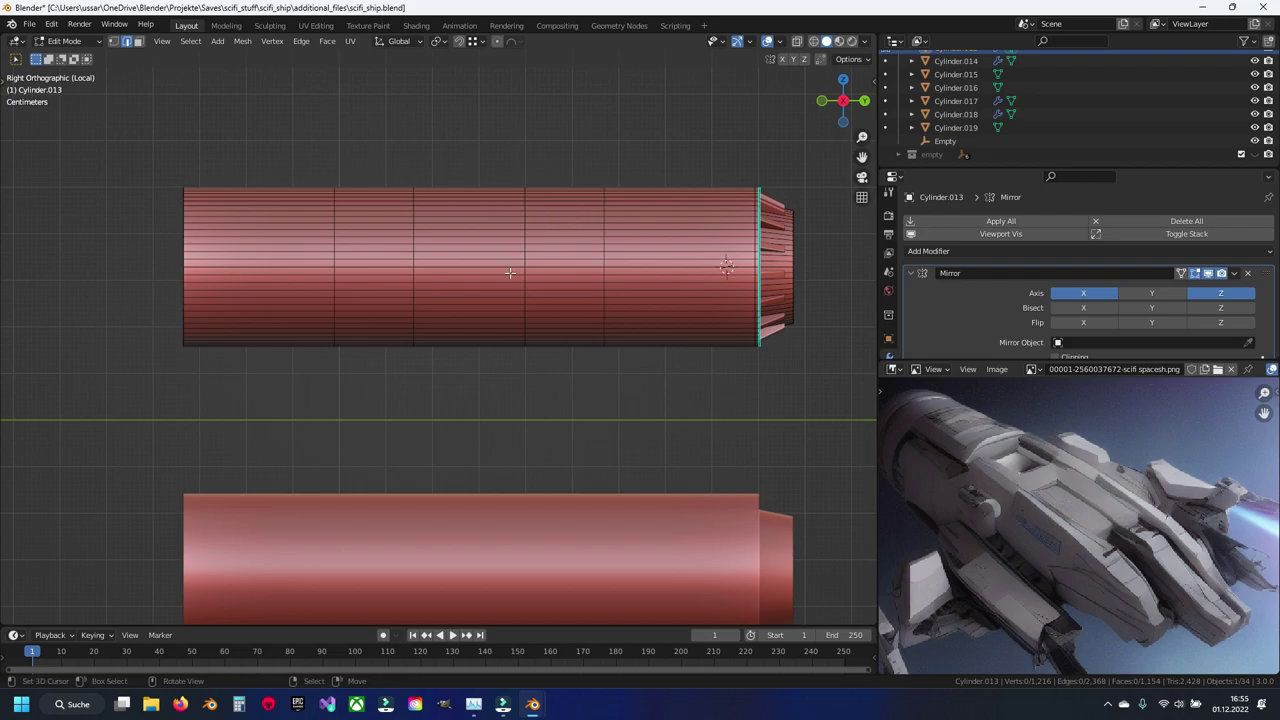
scroll(510, 272, "up", 1)
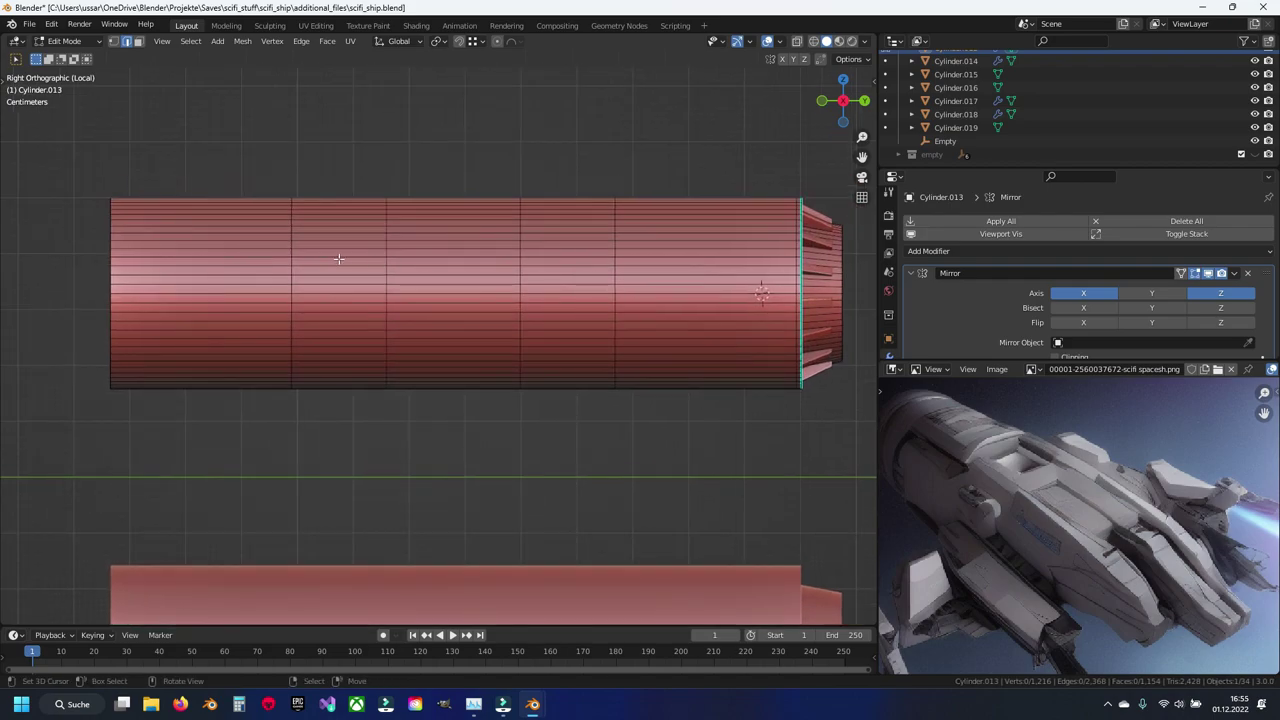
Step: Extrude both face bands in place and shrink them to 0.675, leaving Y unscaled
left_click(339, 259, "alt")
left_click(570, 261, "alt+shift")
key("e")
right_click(600, 394)
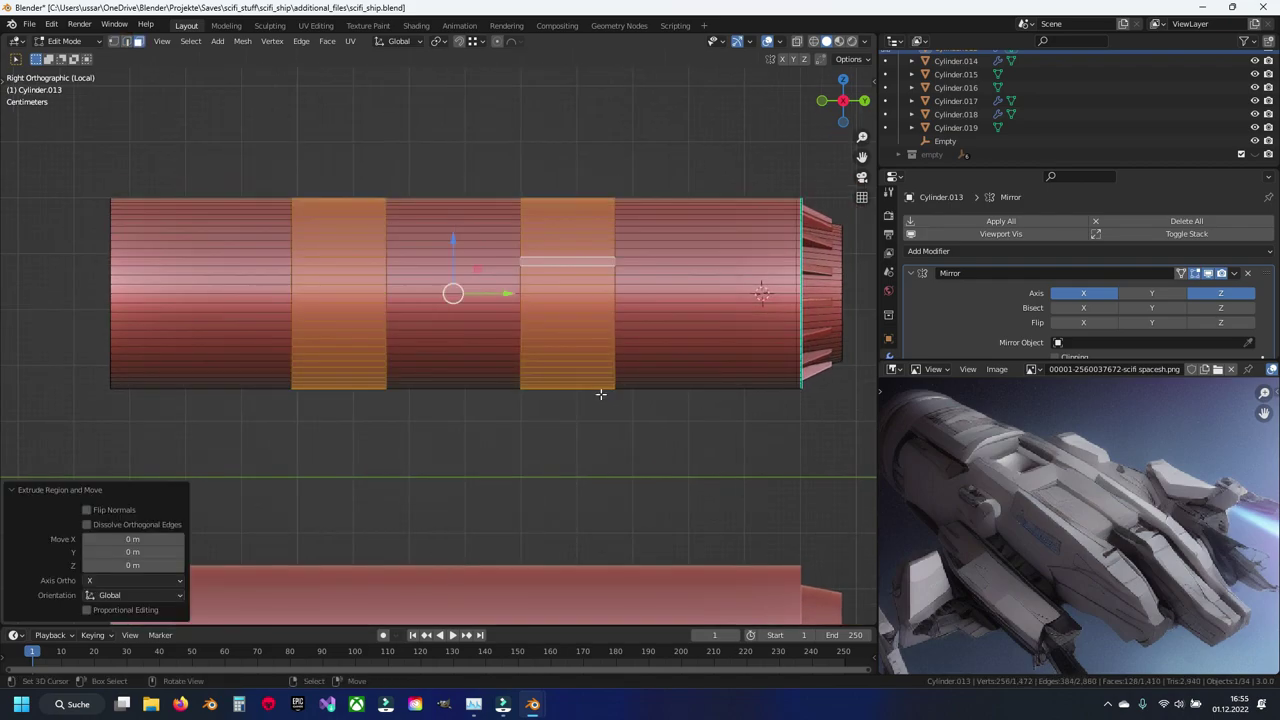
key("s")
key("shift+y")
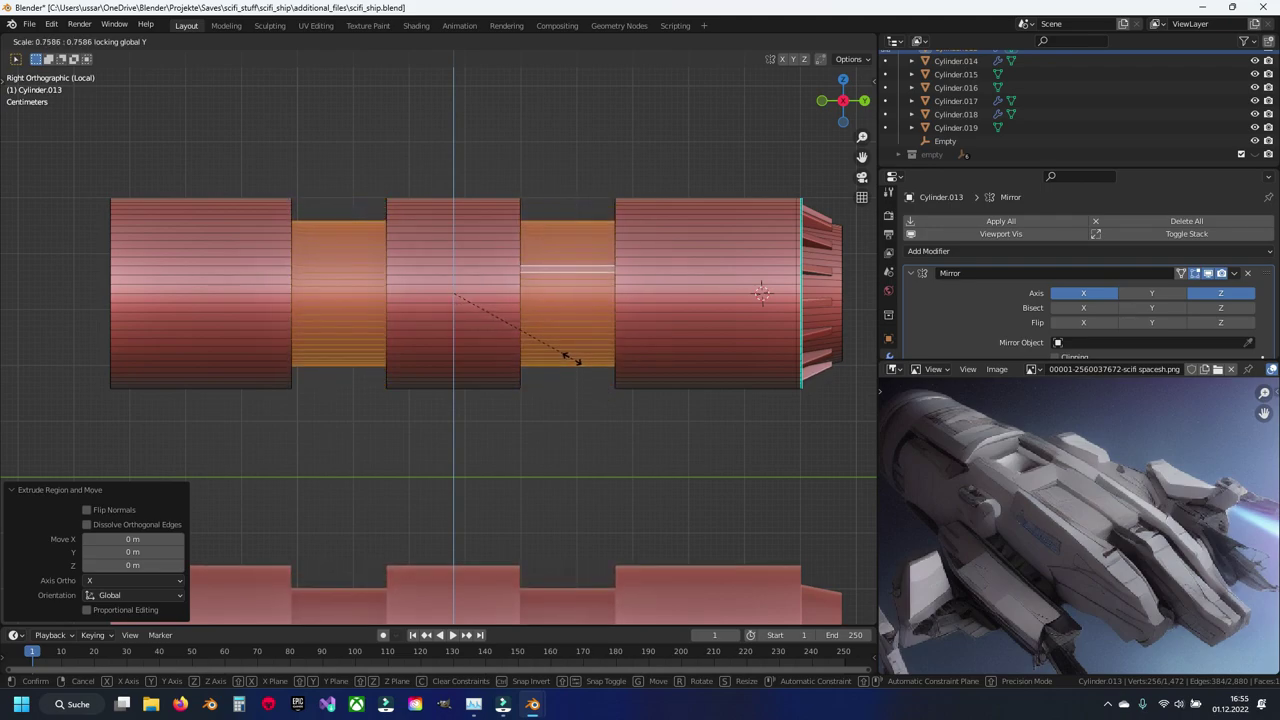
left_click(561, 343)
middle_click_drag(561, 343, 470, 348)
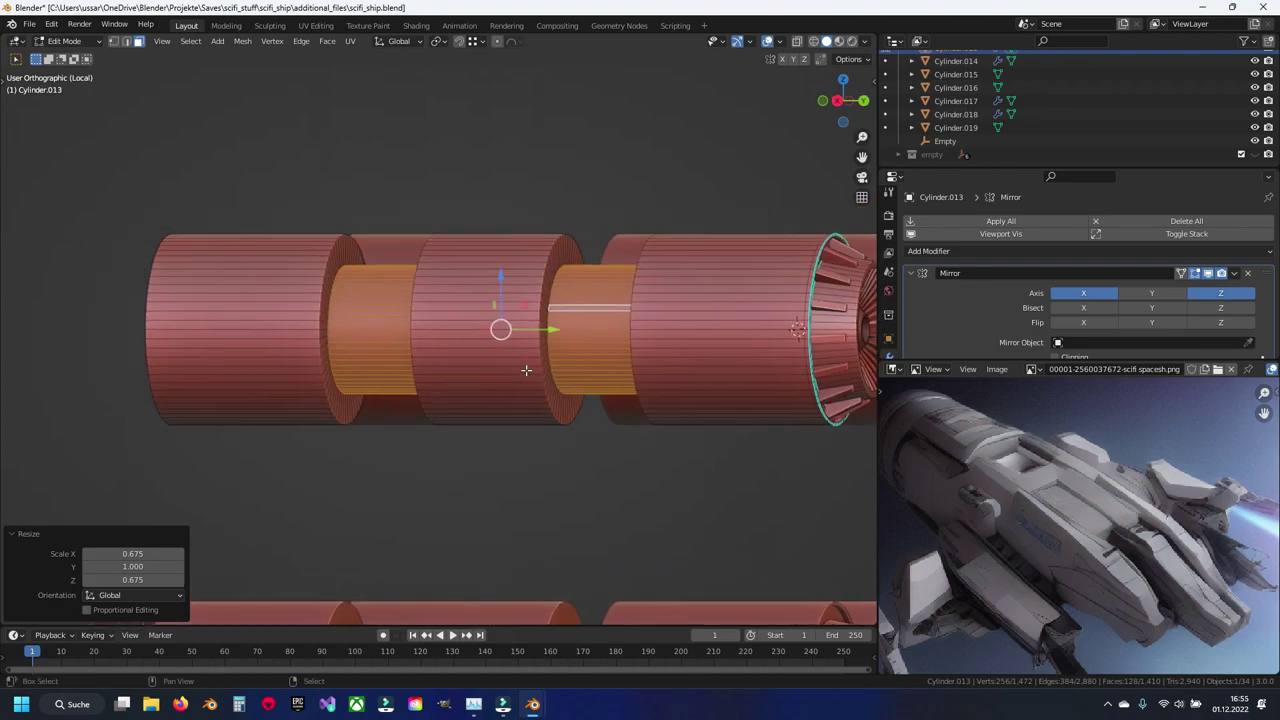
scroll(451, 349, "up", 3)
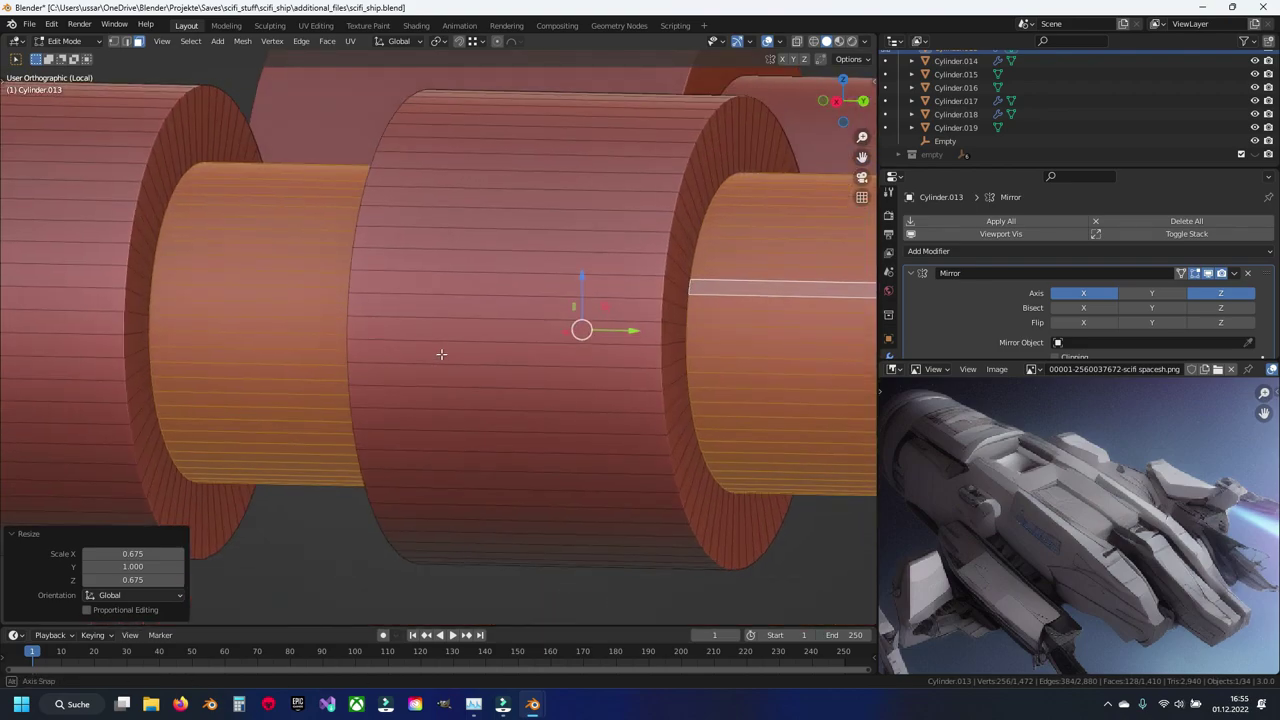
Step: In edge select mode, select the groove rim loops and start beveling them
key("2")
left_click(155, 141, "alt")
left_click(188, 143, "alt")
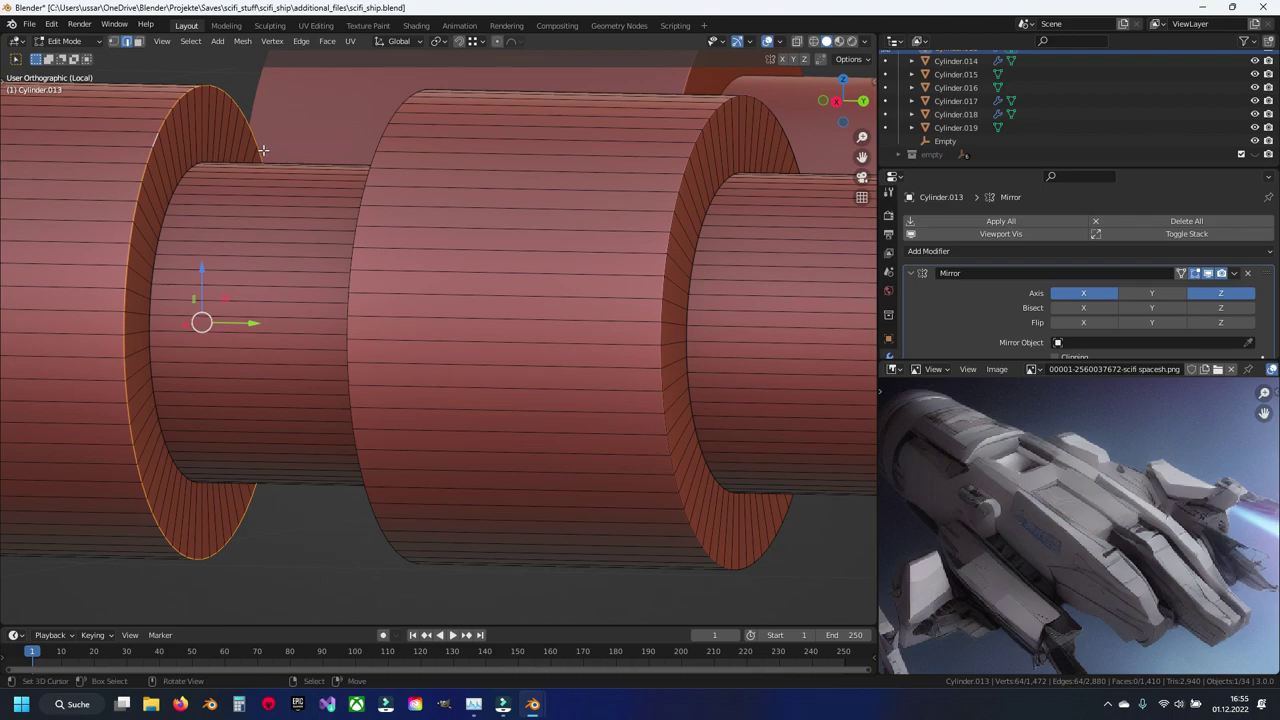
left_click(355, 228, "alt+shift")
left_click(663, 234, "alt+shift")
left_click(662, 232, "alt+shift")
left_click(660, 228, "alt+shift")
left_click(656, 218, "alt+shift")
left_click(664, 226, "alt+shift")
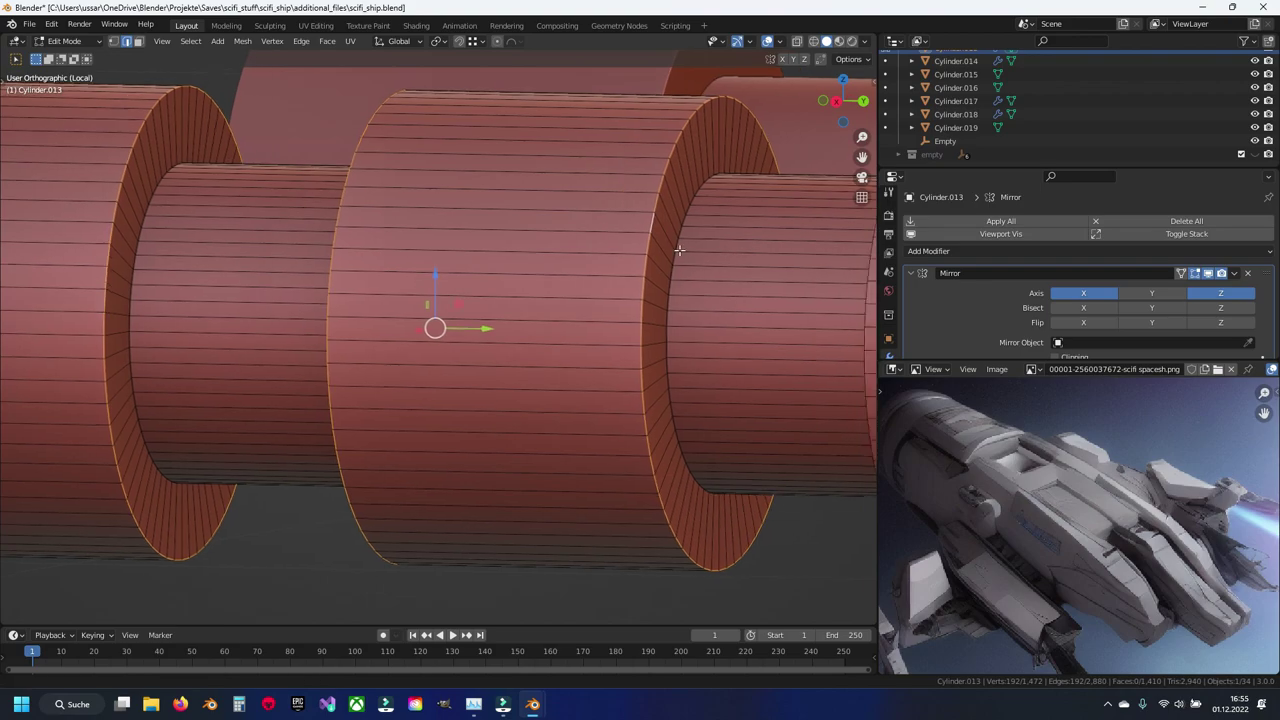
middle_click_drag(664, 226, 324, 230, "shift")
left_click(536, 232, "alt+shift")
key("ctrl+b")
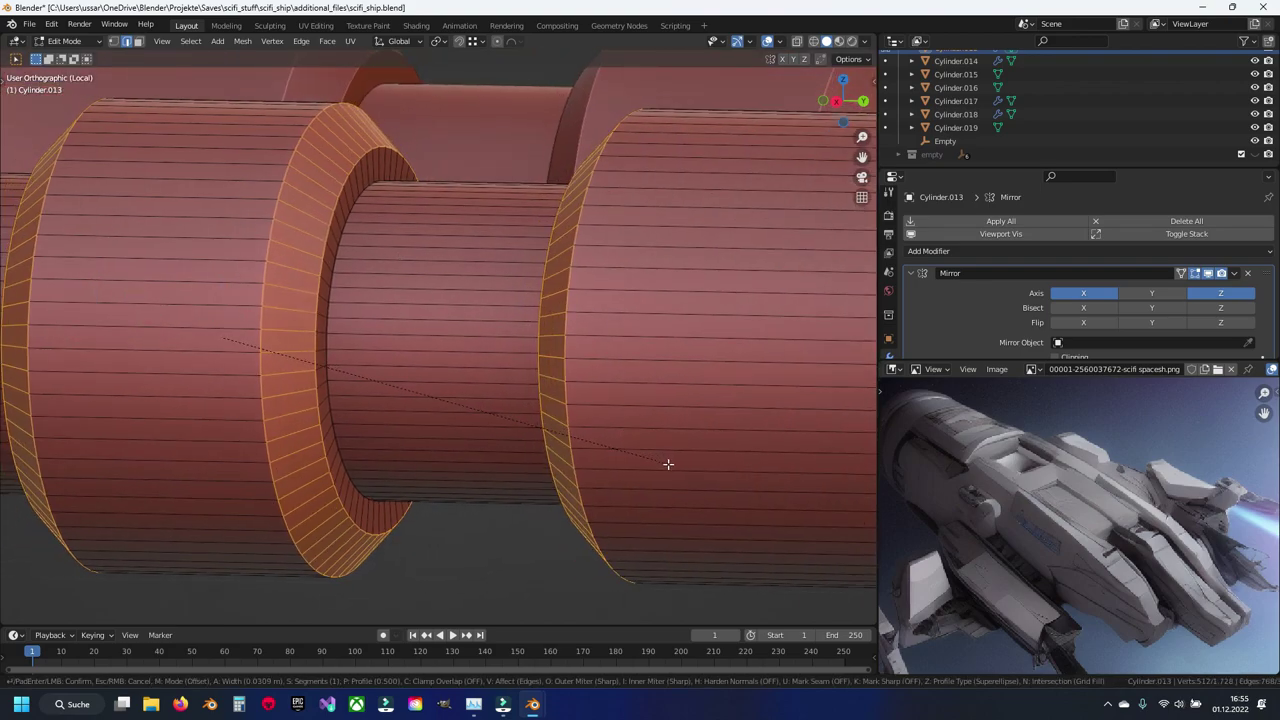
Step: Confirm the 0.031 m rim bevel, leave Edit Mode and save the file
left_click(668, 463)
scroll(668, 463, "down", 5)
scroll(517, 423, "down", 3)
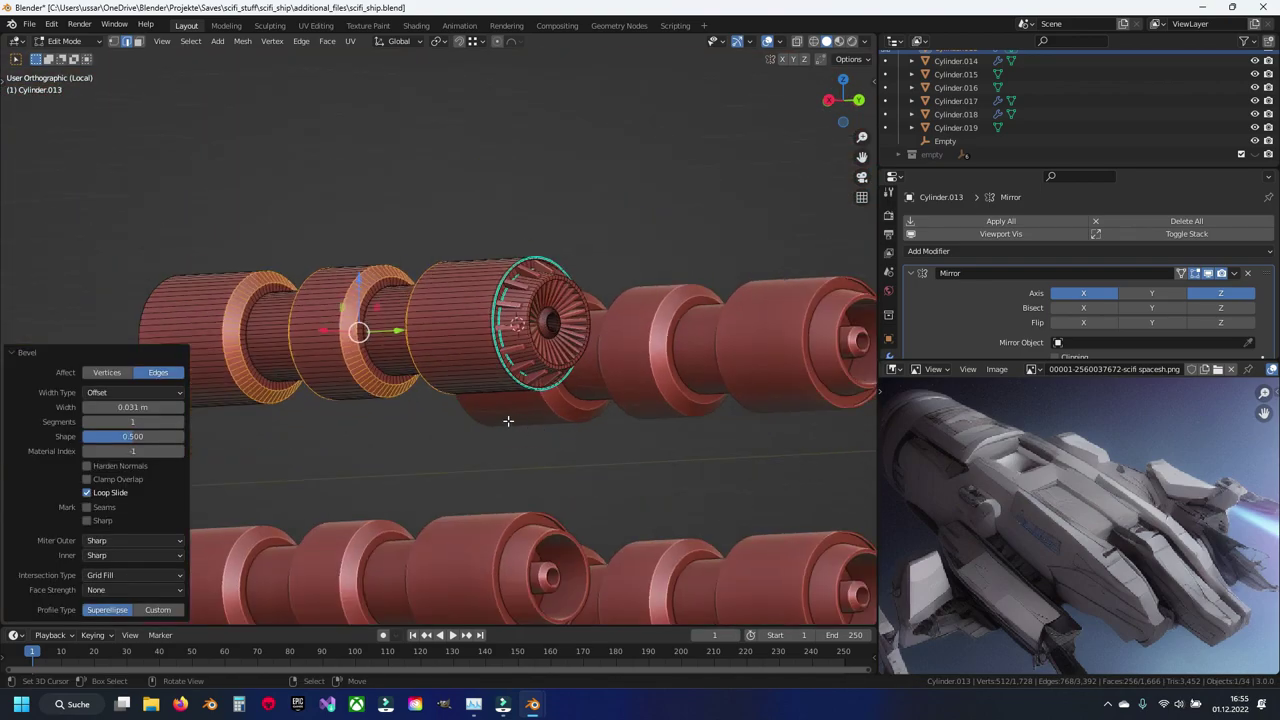
key("Tab")
mouse_move(575, 397)
middle_mouse_down()
mouse_move(581, 349)
mouse_move(526, 400)
middle_mouse_up()
scroll(546, 384, "up", 2)
key("ctrl+s")
Step: Re-enter Edit Mode, clear selection, switch to face select and start a loop cut on the middle ring
key("Tab")
key("alt+a")
mouse_move(476, 358)
middle_mouse_down()
mouse_move(498, 379)
mouse_move(414, 366)
middle_mouse_up()
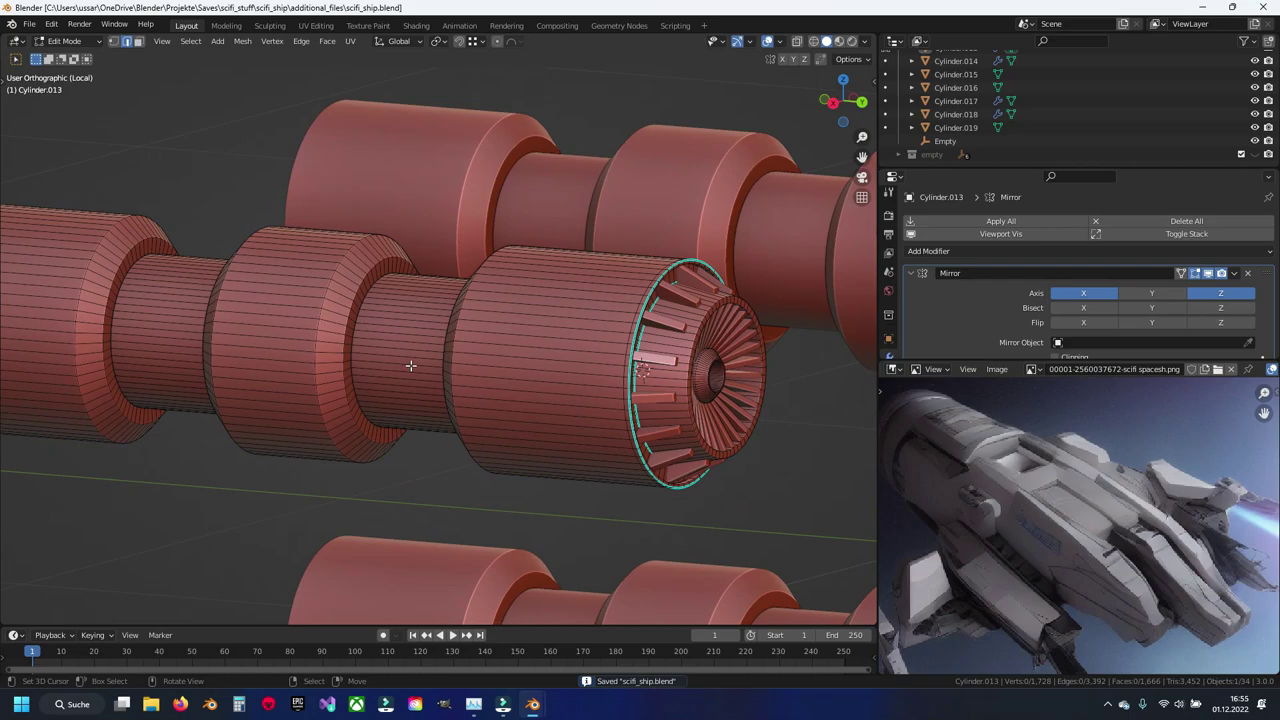
scroll(428, 343, "up", 2)
scroll(506, 339, "up", 2)
scroll(506, 339, "down", 2)
middle_click_drag(480, 334, 386, 320)
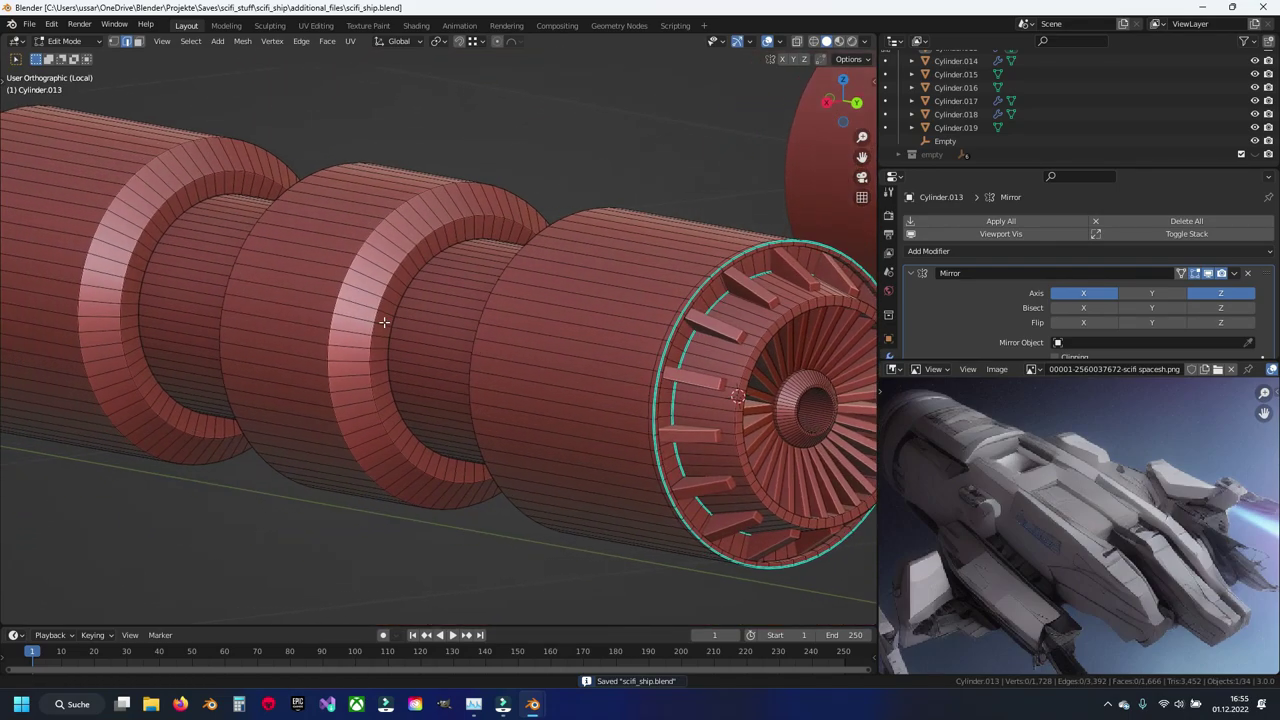
scroll(382, 326, "up", 2)
key("3")
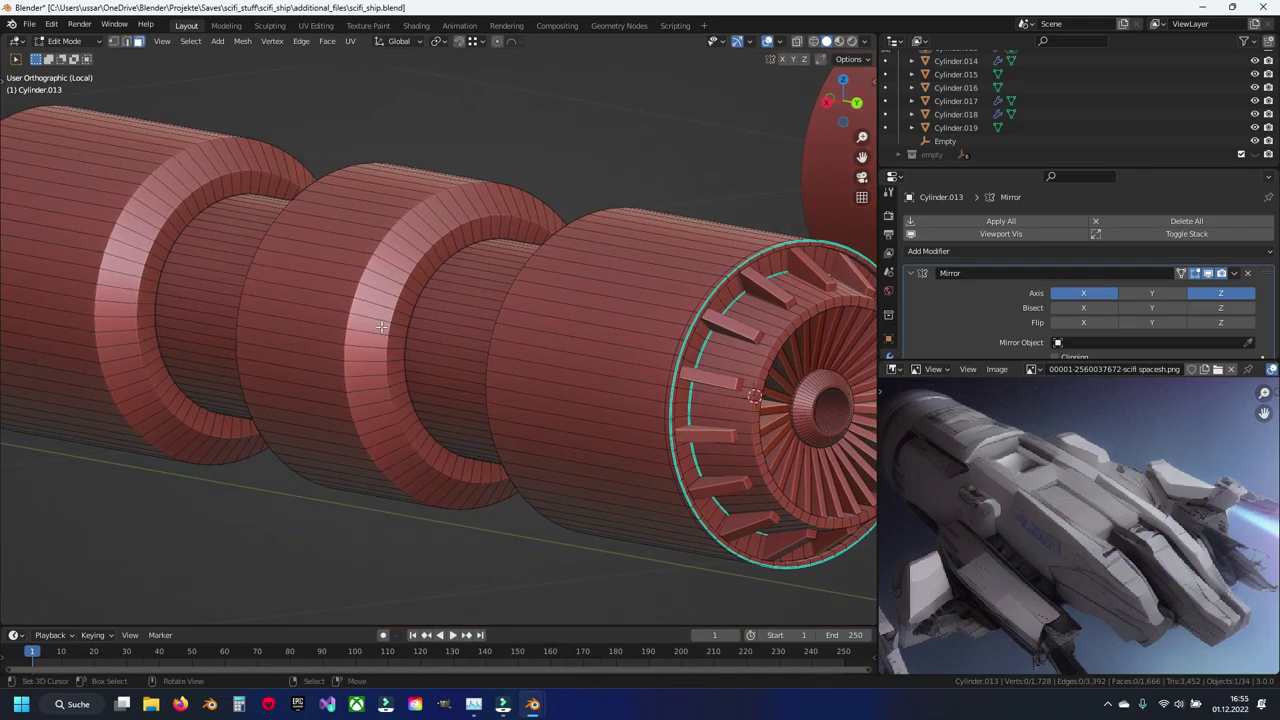
scroll(322, 343, "up", 2)
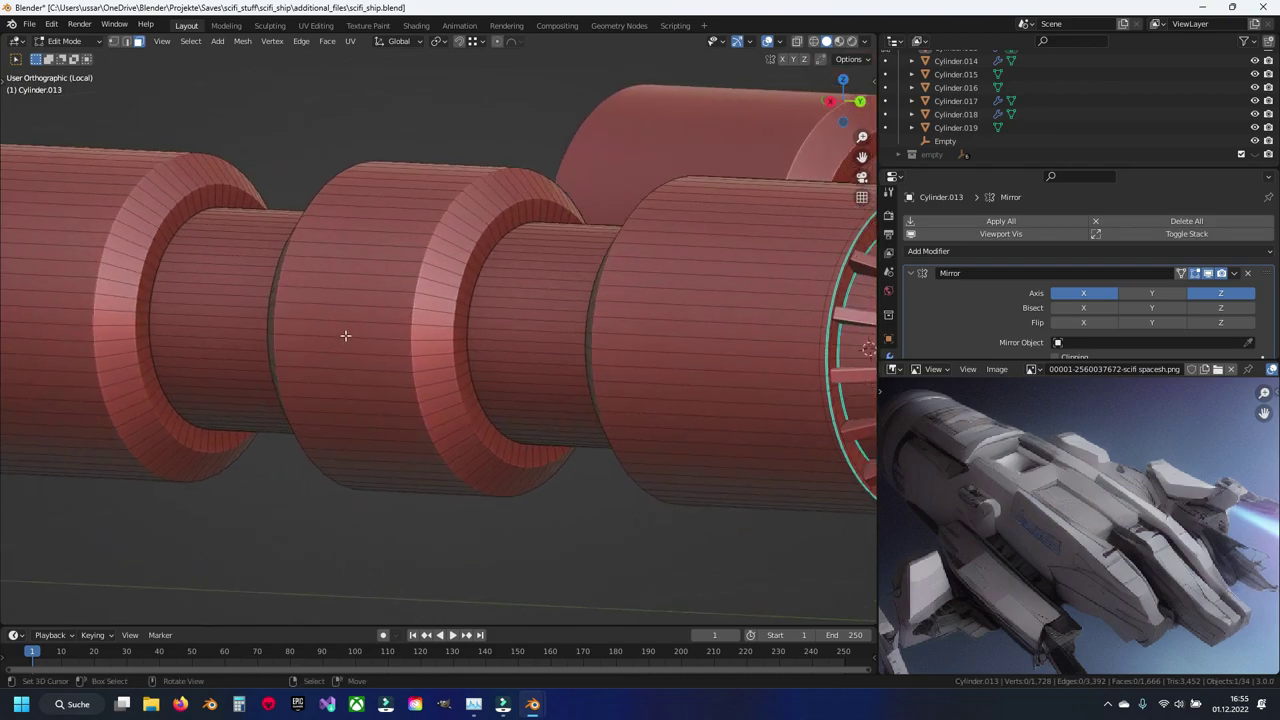
scroll(486, 320, "up", 1)
scroll(474, 323, "up", 1)
mouse_move(474, 323)
middle_mouse_down()
mouse_move(414, 321)
mouse_move(374, 274)
mouse_move(326, 274)
mouse_move(469, 332)
middle_mouse_up()
key("ctrl+r")
Step: Add a centred loop cut on the middle ring and bevel it into a band
left_click(469, 332)
right_click(469, 332)
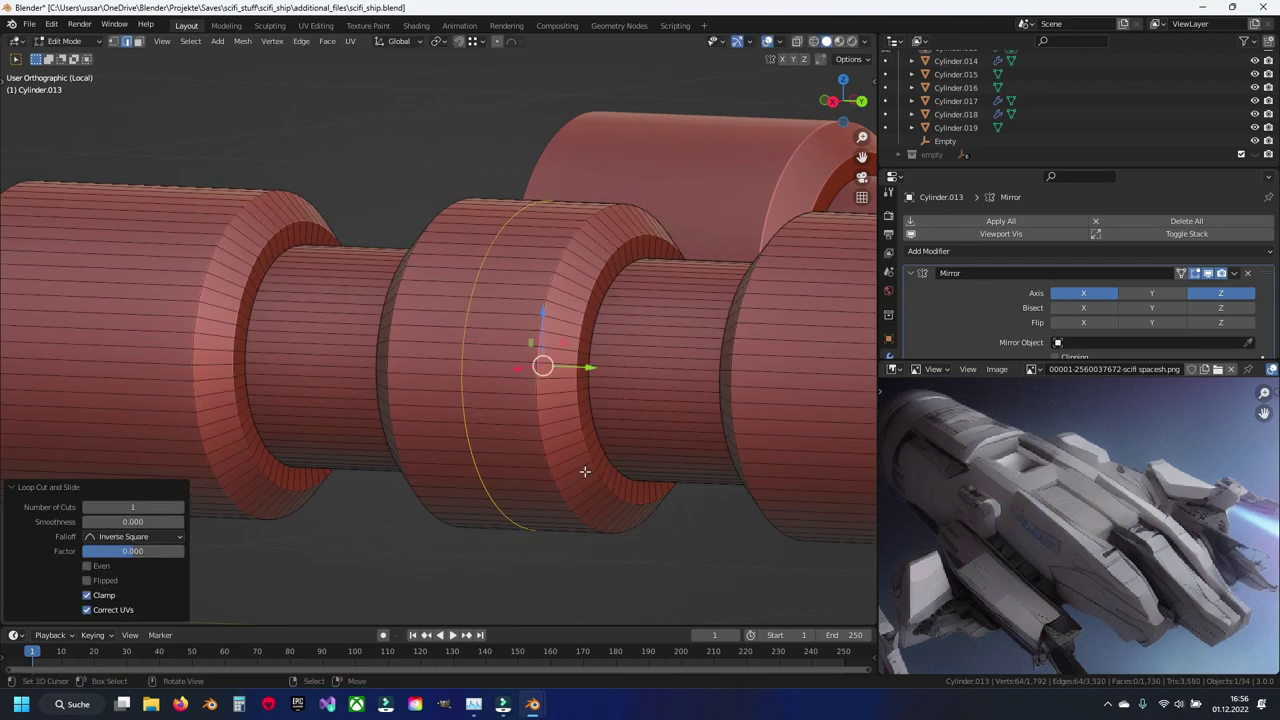
middle_click_drag(510, 404, 606, 451)
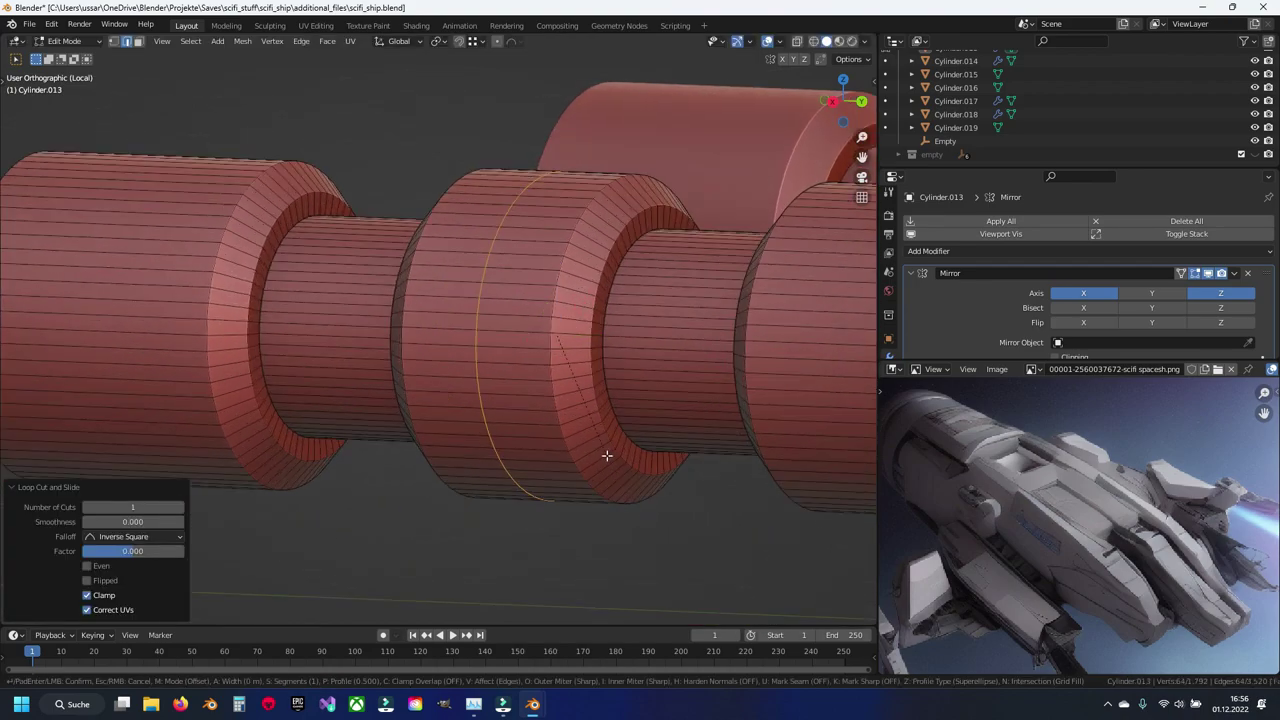
key("ctrl+b")
left_click(622, 471)
Step: Extrude the band and scale it outward to 1.079, excluding Y, then exit Edit Mode
key("e")
right_click(621, 430)
key("s")
key("shift+y")
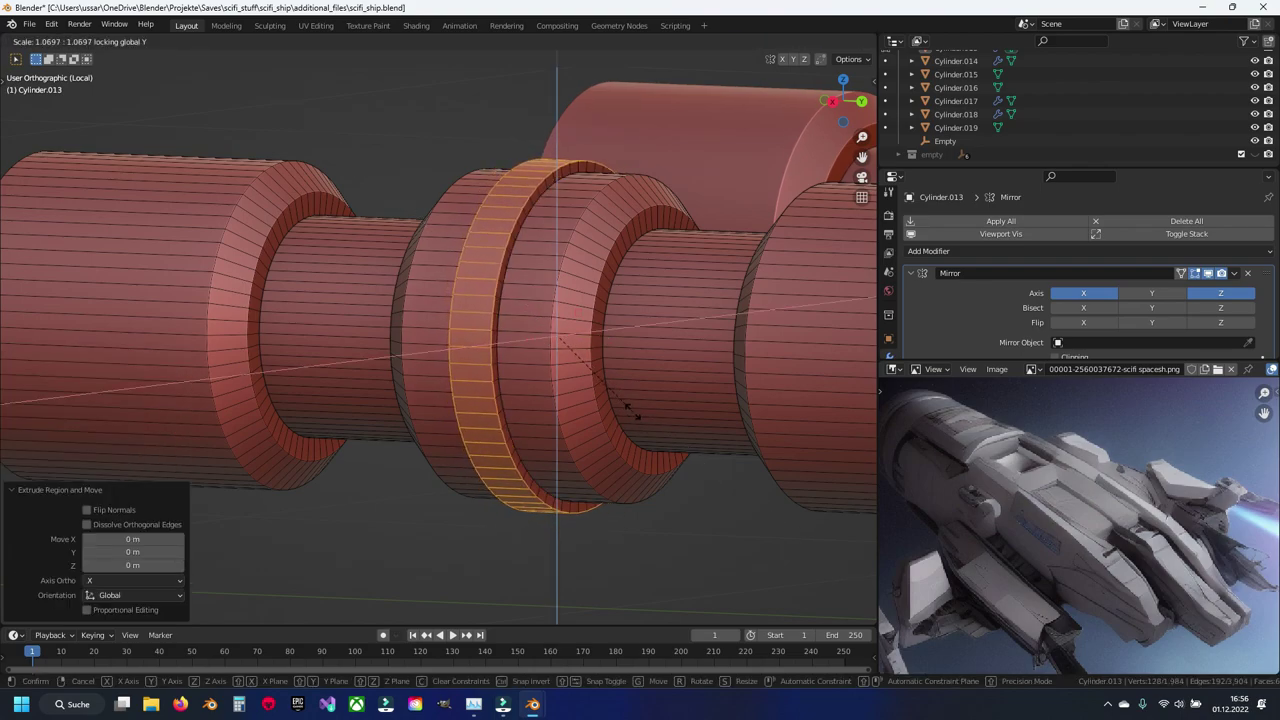
left_click(633, 412)
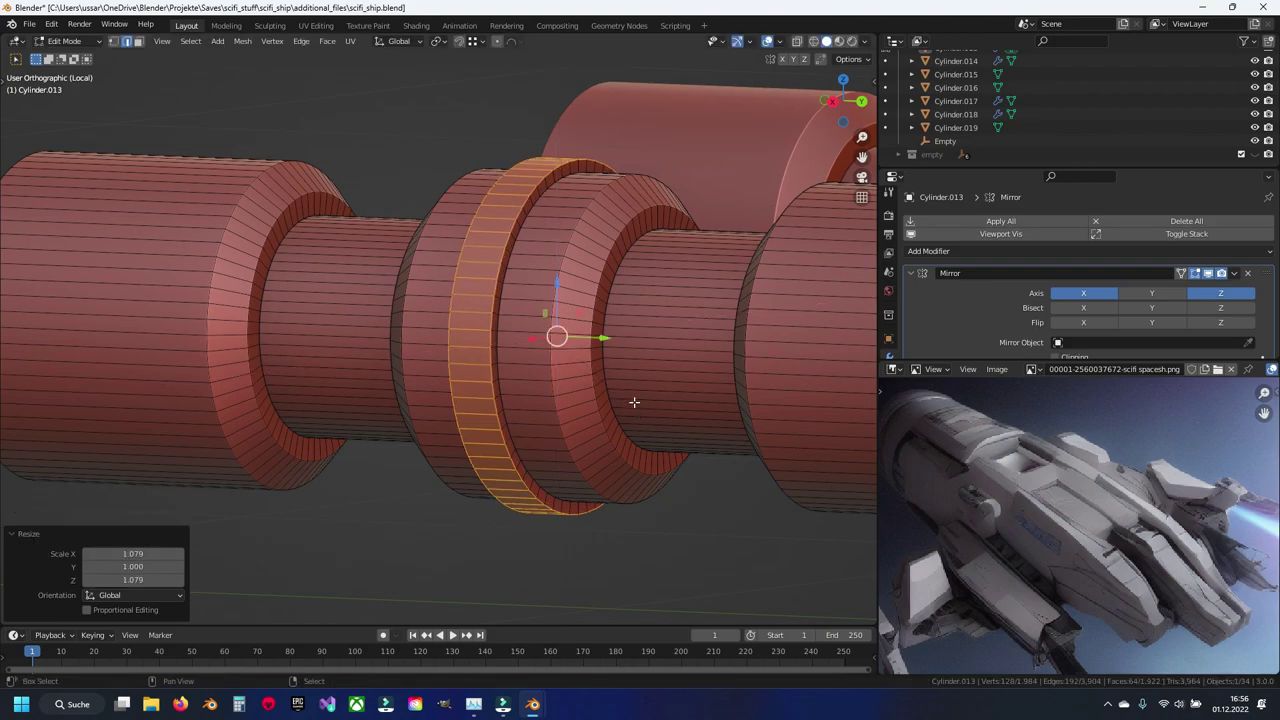
key("Tab")
scroll(620, 418, "down", 3)
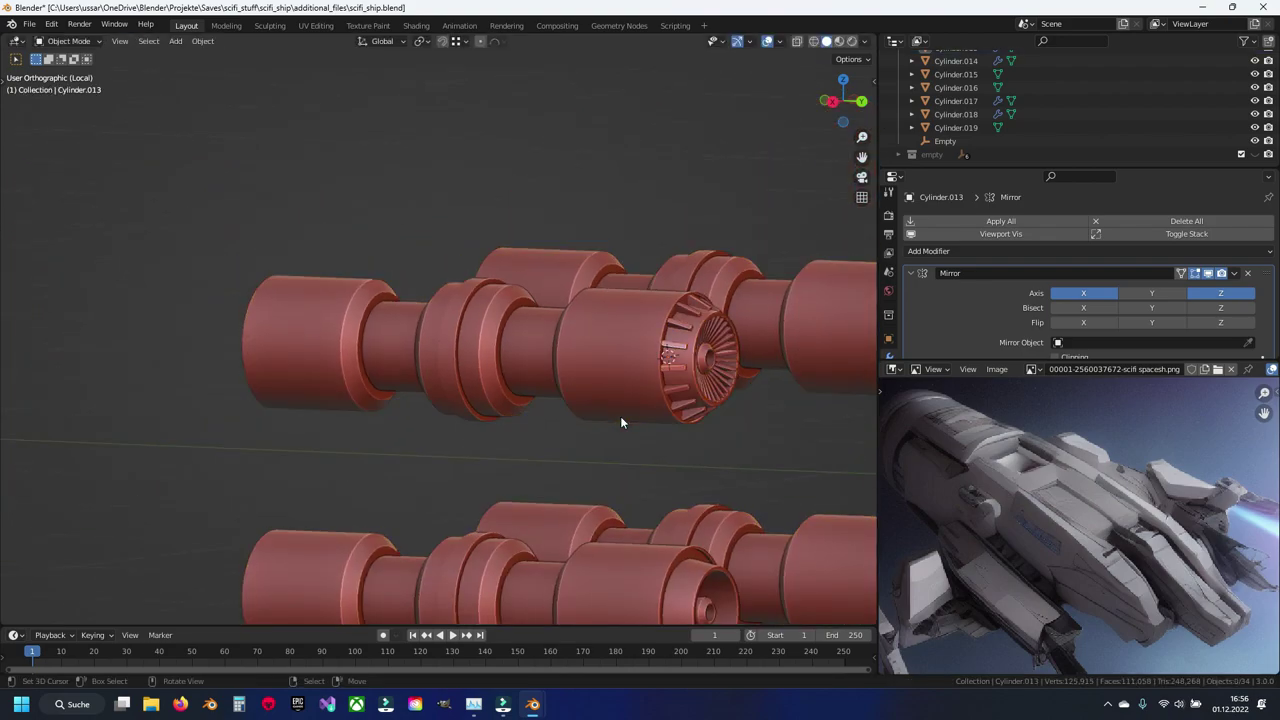
Step: Re-enter mesh editing with nothing selected, save, and frame a straight side view
scroll(605, 405, "up", 5)
key("Tab")
key("alt+a")
key("ctrl+s")
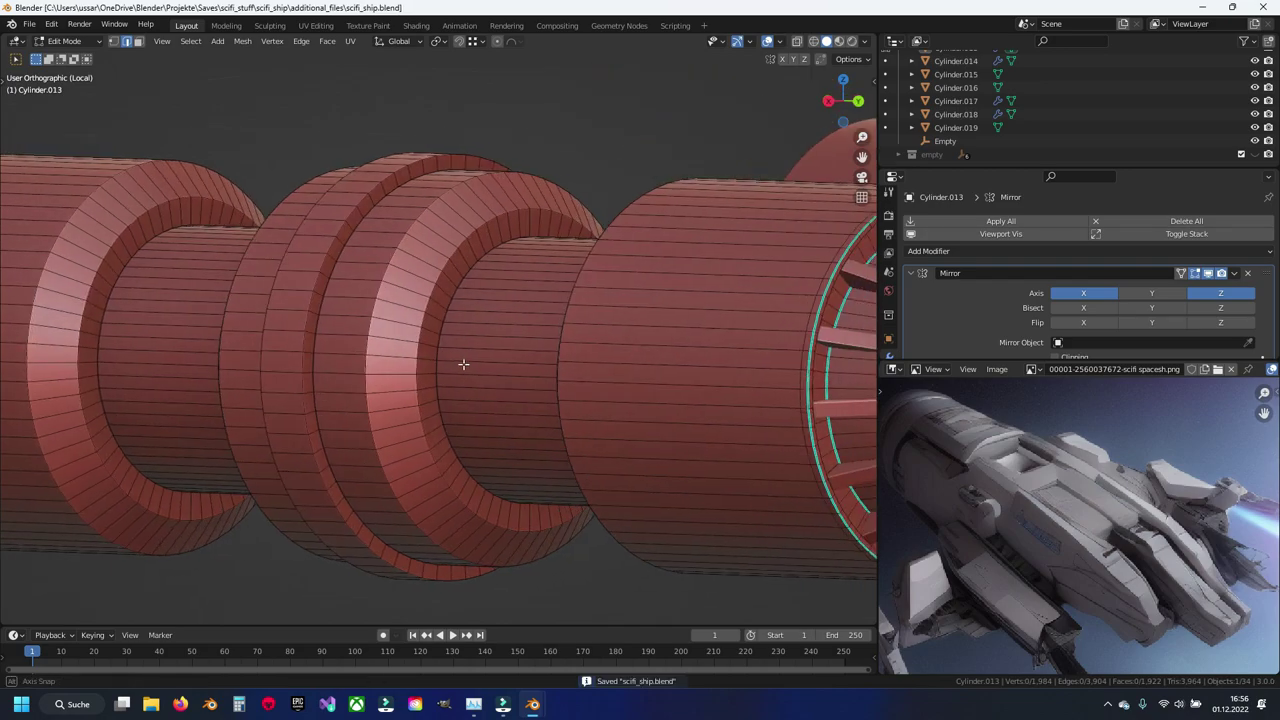
mouse_move(463, 364)
middle_mouse_down()
mouse_move(437, 371)
mouse_move(409, 341)
mouse_move(175, 312)
mouse_move(327, 345)
middle_mouse_up()
scroll(437, 371, "up", 2)
scroll(434, 360, "up", 2)
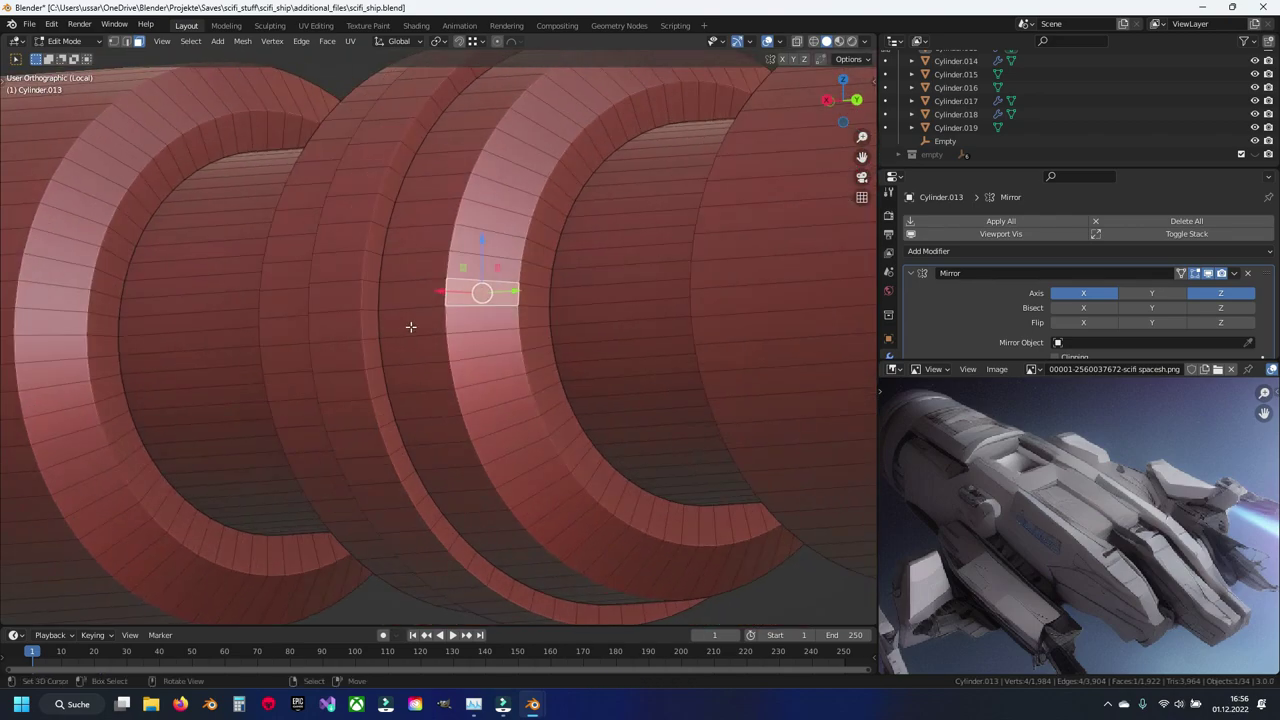
key("KP_3")
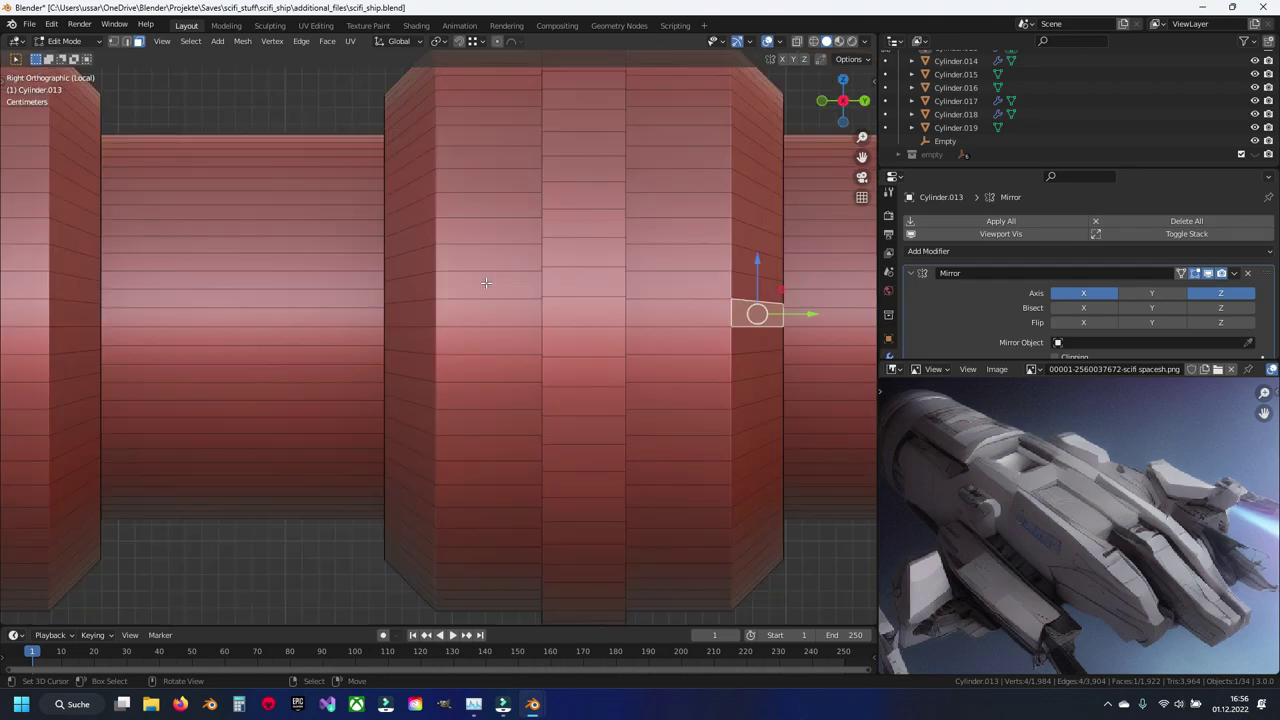
middle_click_drag(485, 283, 262, 283, "shift")
key("ctrl+s")
middle_click_drag(557, 331, 608, 352, "shift")
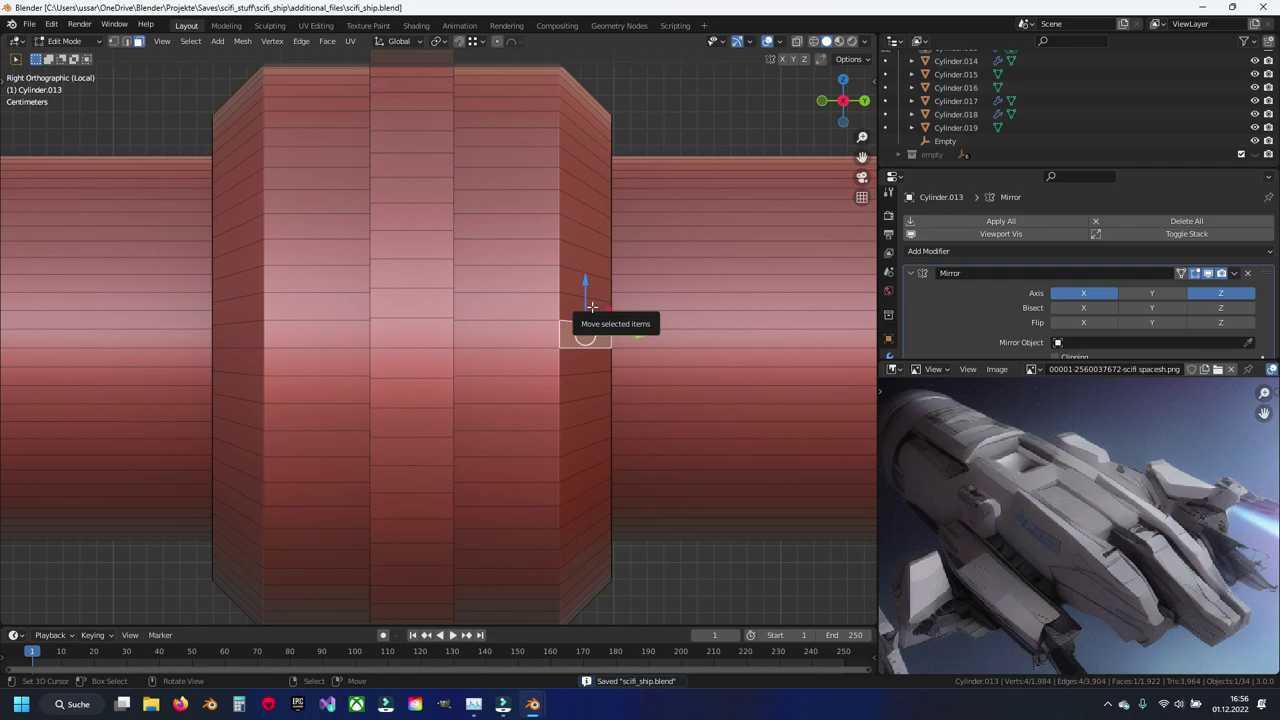
Step: In see-through view, box-select the cylinder's lower half and delete those vertices
scroll(592, 307, "down", 3)
scroll(592, 307, "down", 2)
scroll(592, 307, "down", 2)
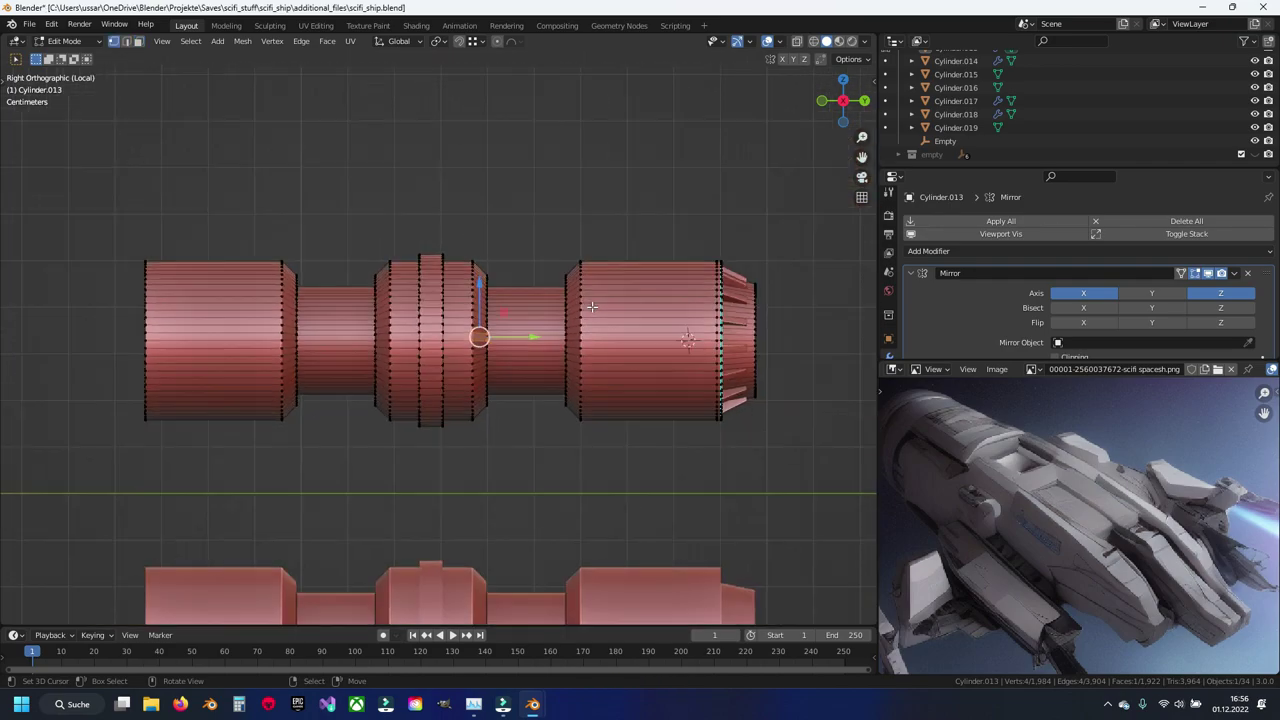
key("shift+z")
left_click(208, 358)
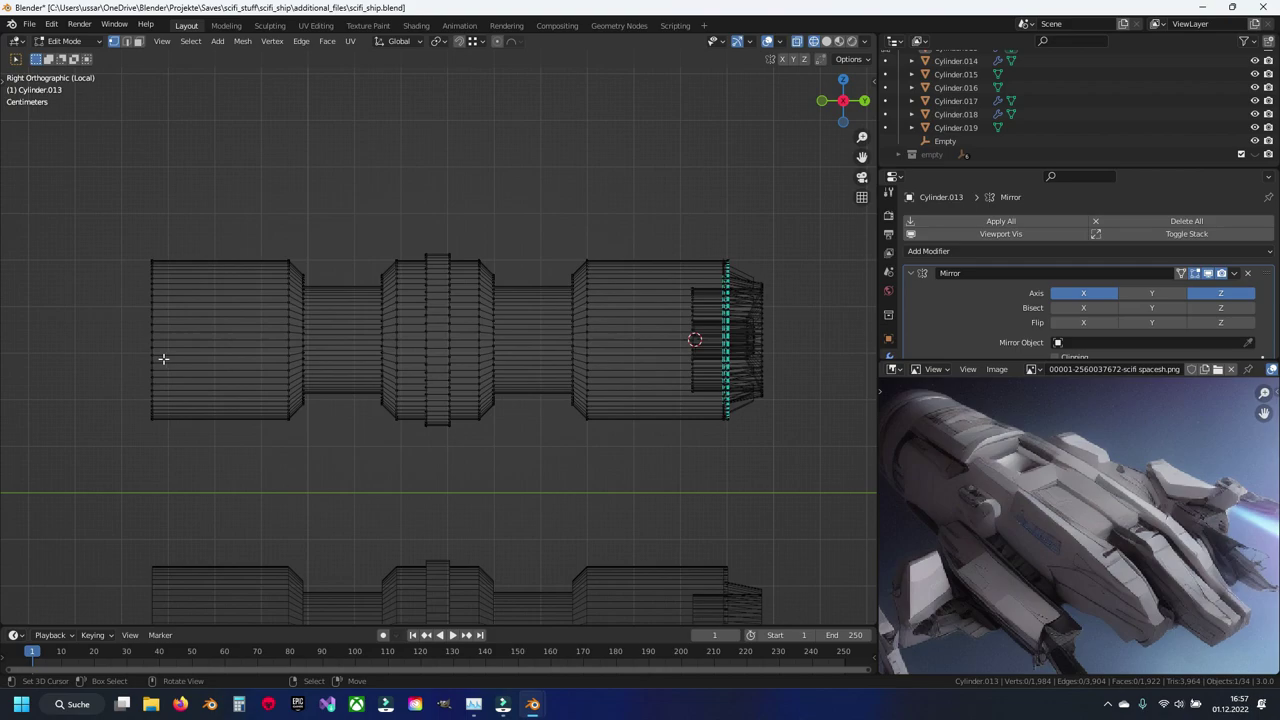
left_click_drag(126, 346, 729, 466)
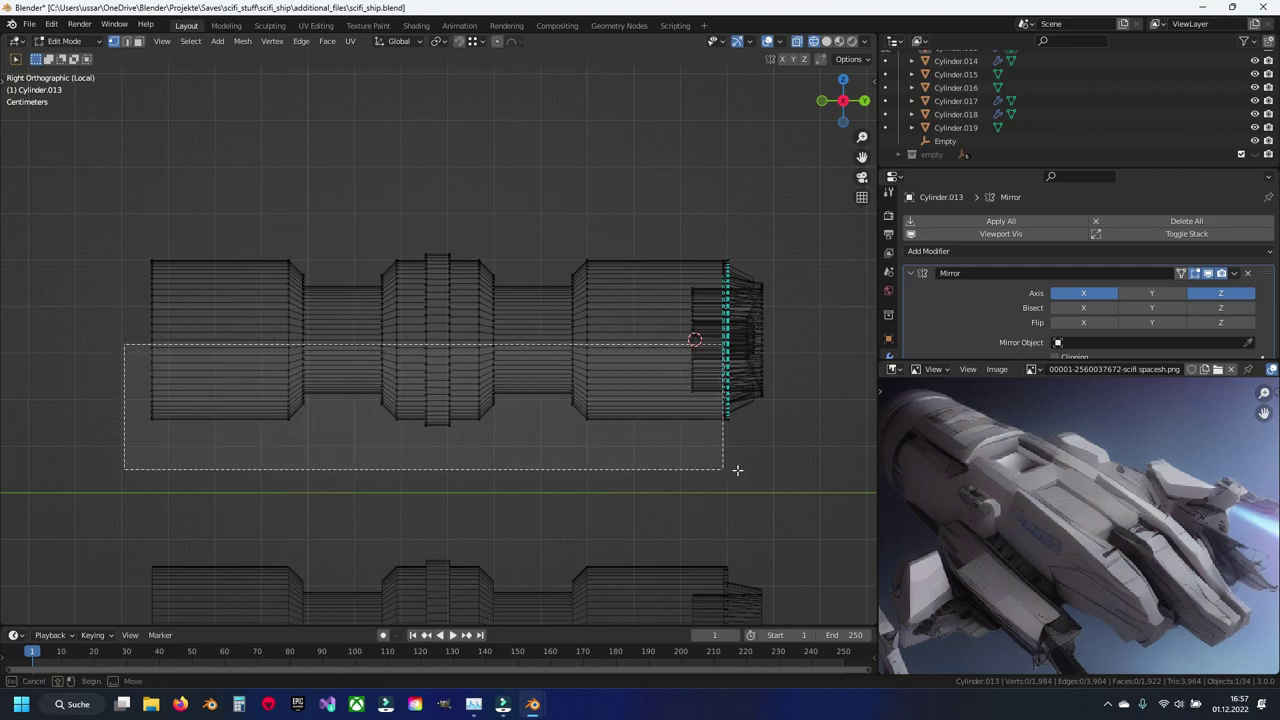
middle_click_drag(658, 391, 543, 391, "shift")
key("x")
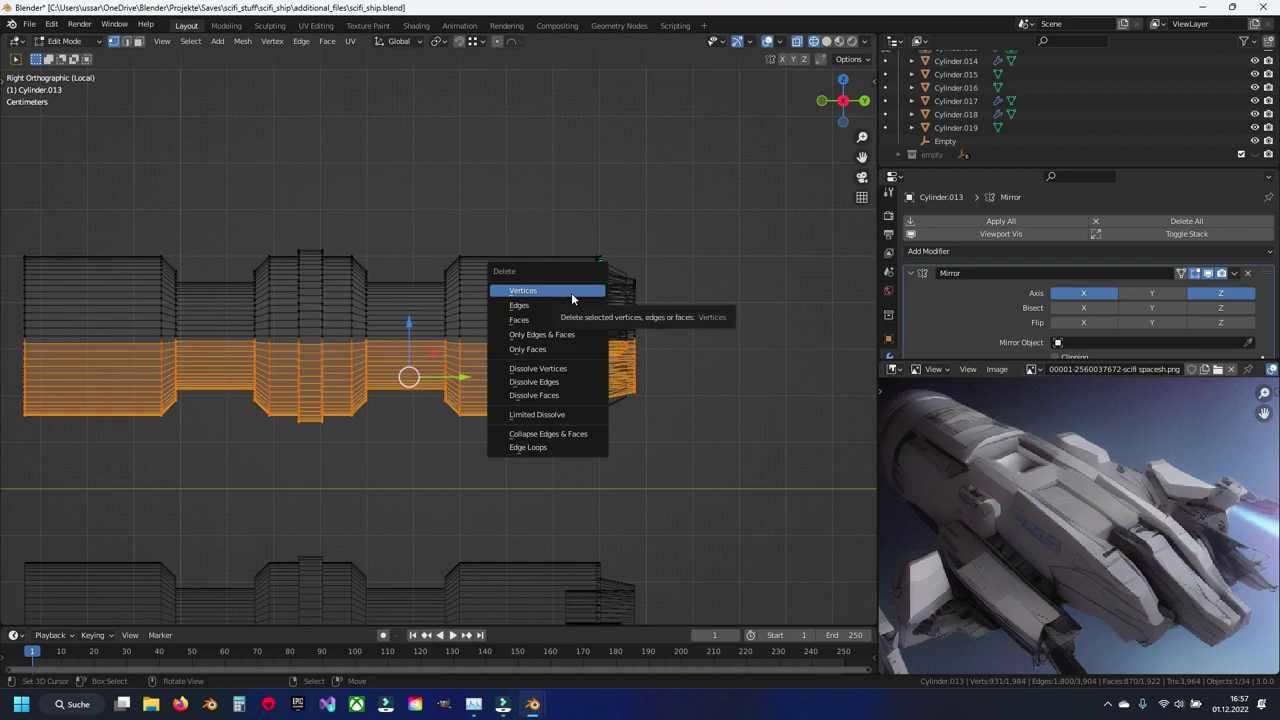
left_click(571, 292)
Step: Inspect the remaining upper half of the mesh and save scifi_ship.blend
mouse_move(484, 374)
middle_mouse_down()
mouse_move(517, 374)
mouse_move(449, 351)
middle_mouse_up()
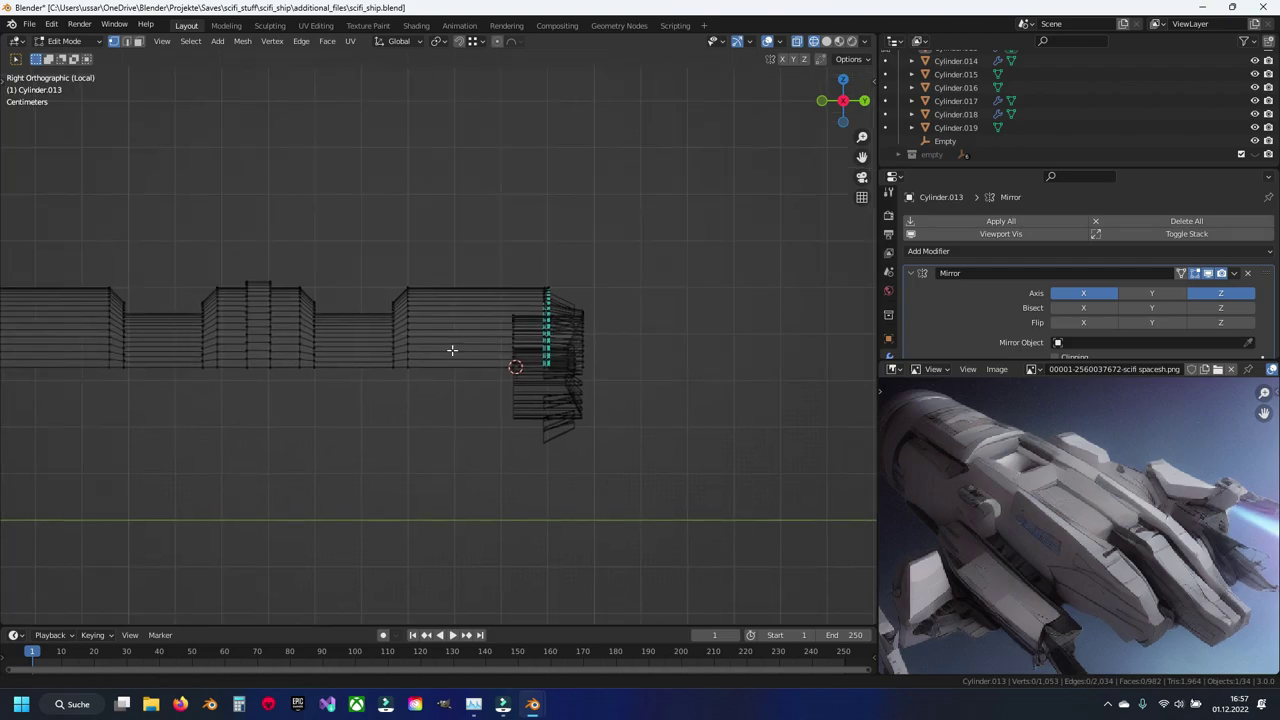
scroll(463, 354, "up", 4)
scroll(457, 351, "down", 2)
scroll(533, 374, "down", 1)
middle_click_drag(533, 374, 645, 360, "shift")
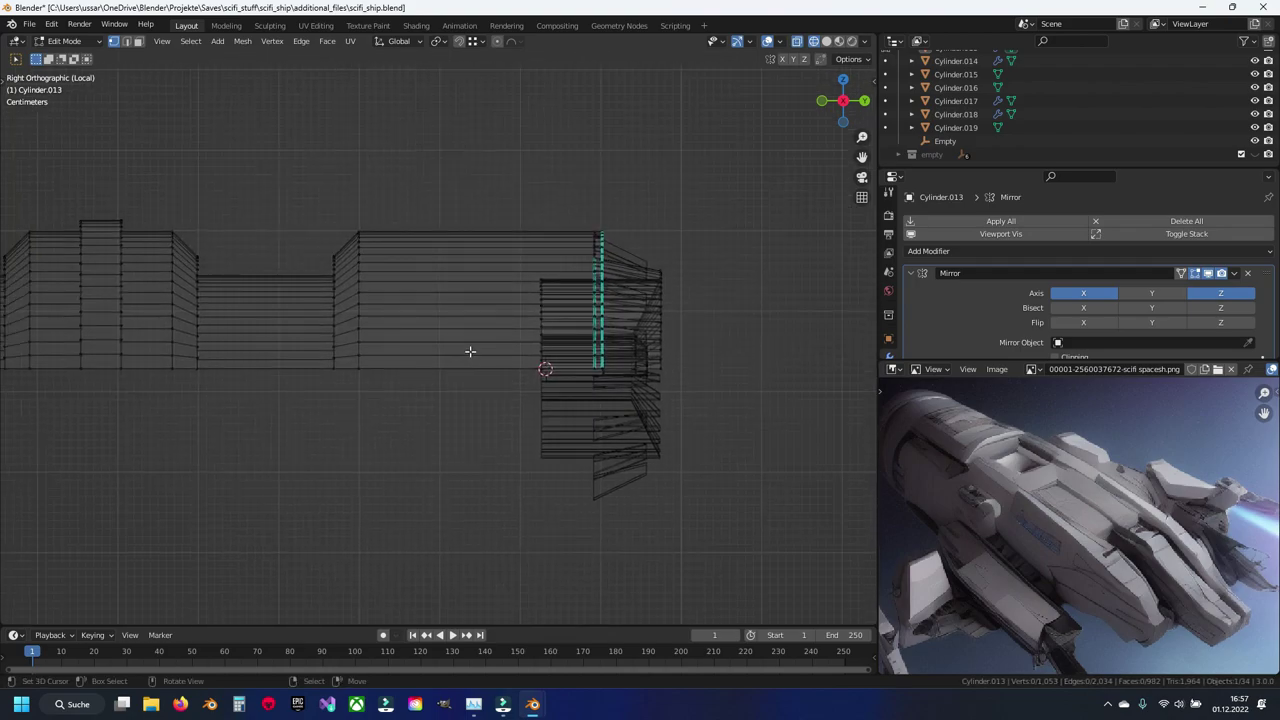
mouse_move(343, 369)
middle_mouse_down("shift")
mouse_move(620, 314)
mouse_move(547, 283)
mouse_move(477, 320)
mouse_move(654, 320)
middle_mouse_up("shift")
key("ctrl+s")
Step: Check in object mode that Cylinder.013's Mirror rebuilds the full cylinders, then return to editing
key("Tab")
left_click(500, 312)
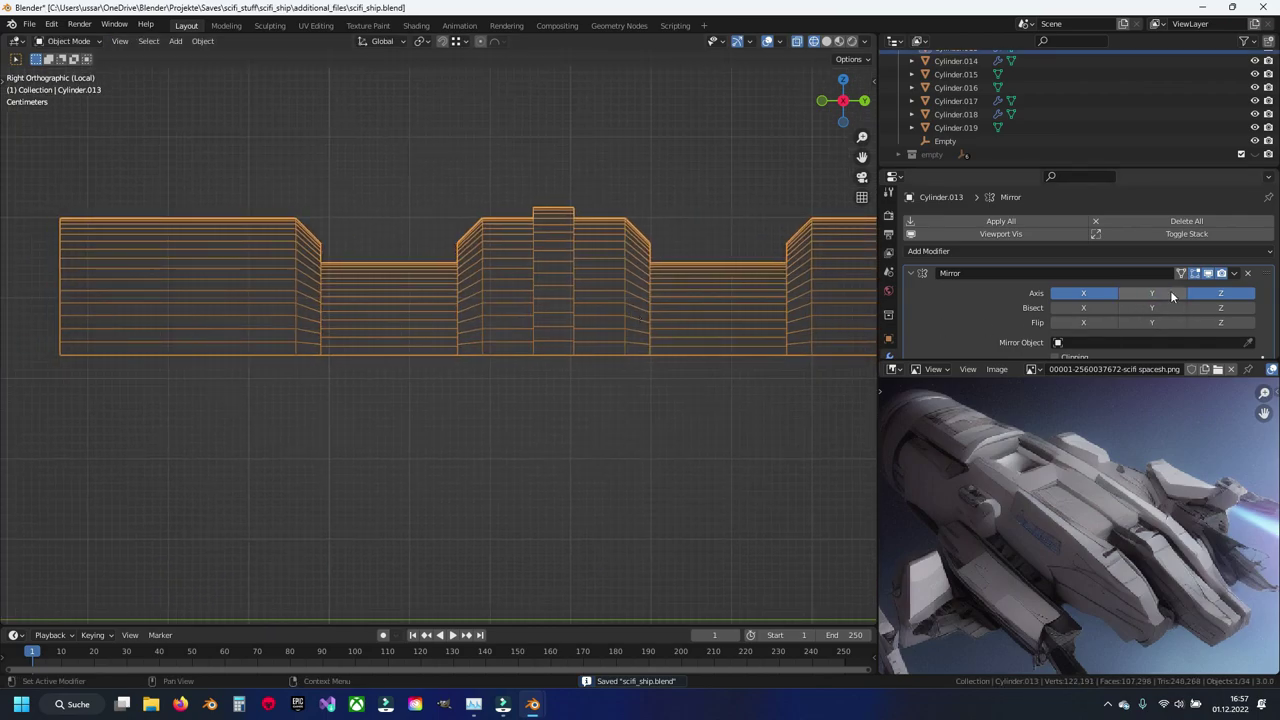
scroll(651, 313, "down", 3)
scroll(651, 313, "down", 2)
key("shift+z")
mouse_move(531, 324)
middle_mouse_down()
mouse_move(448, 288)
mouse_move(522, 298)
middle_mouse_up()
key("ctrl+z")
key("ctrl+z")
key("ctrl+z")
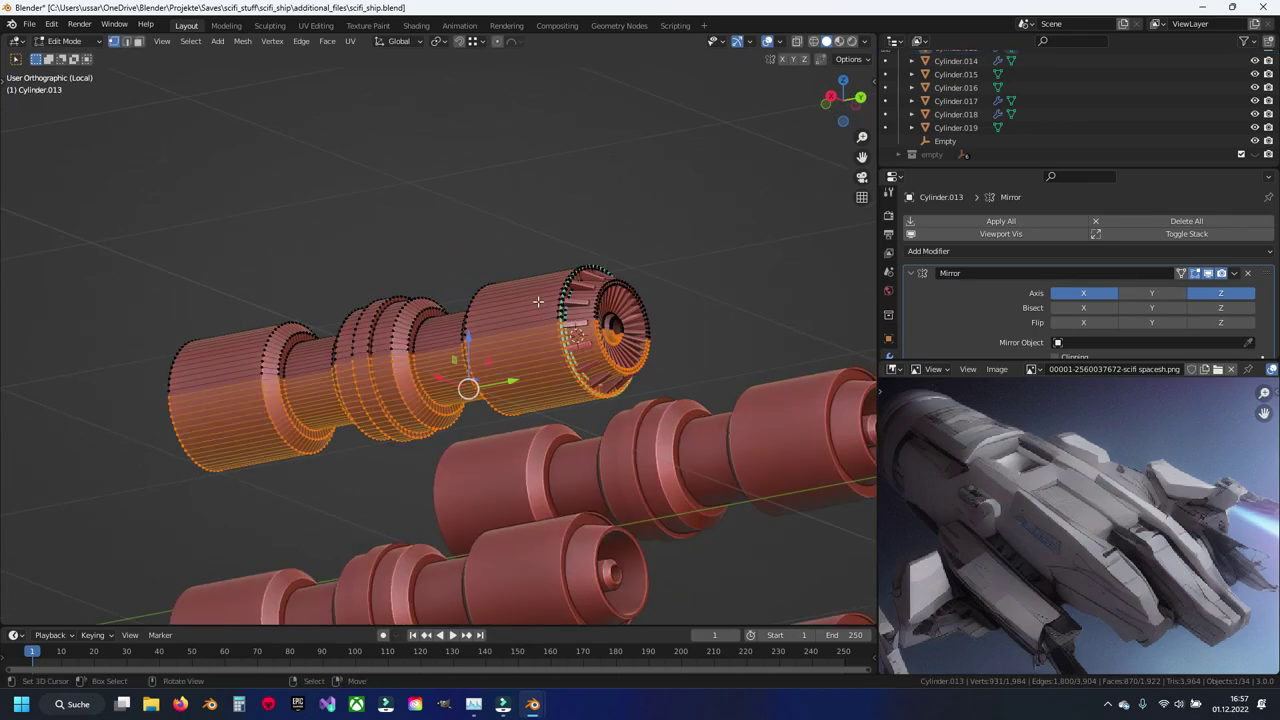
Step: Clear the selection, save, and set a straight side view in face select mode
key("alt+a")
key("ctrl+s")
middle_click_drag(523, 340, 542, 357)
key("KP_3")
scroll(452, 403, "up", 3)
scroll(452, 403, "up", 2)
scroll(452, 403, "up", 3)
key("3")
middle_click_drag(452, 403, 476, 282, "shift")
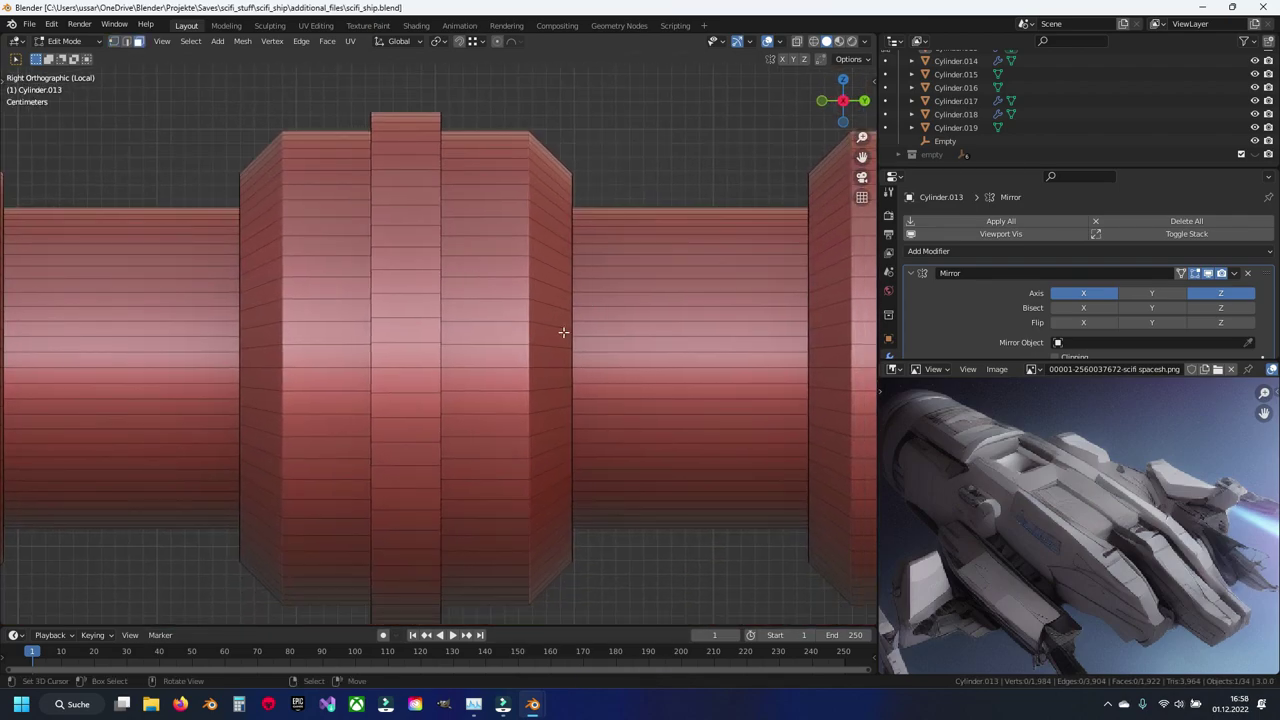
Step: Select six faces along the raised ring's edge
left_click(554, 364)
scroll(503, 349, "down", 4)
scroll(514, 349, "up", 2)
scroll(553, 381, "up", 3)
left_click(555, 354, "shift")
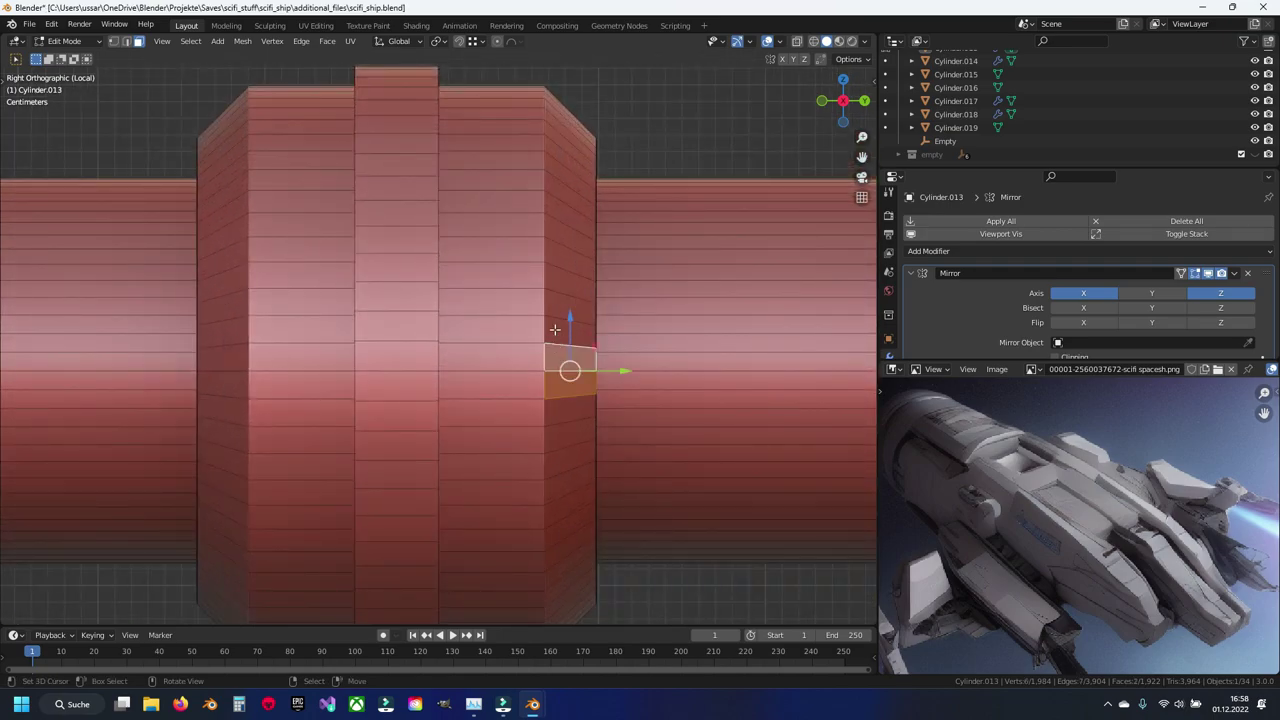
left_click(563, 330)
left_click(569, 305, "shift")
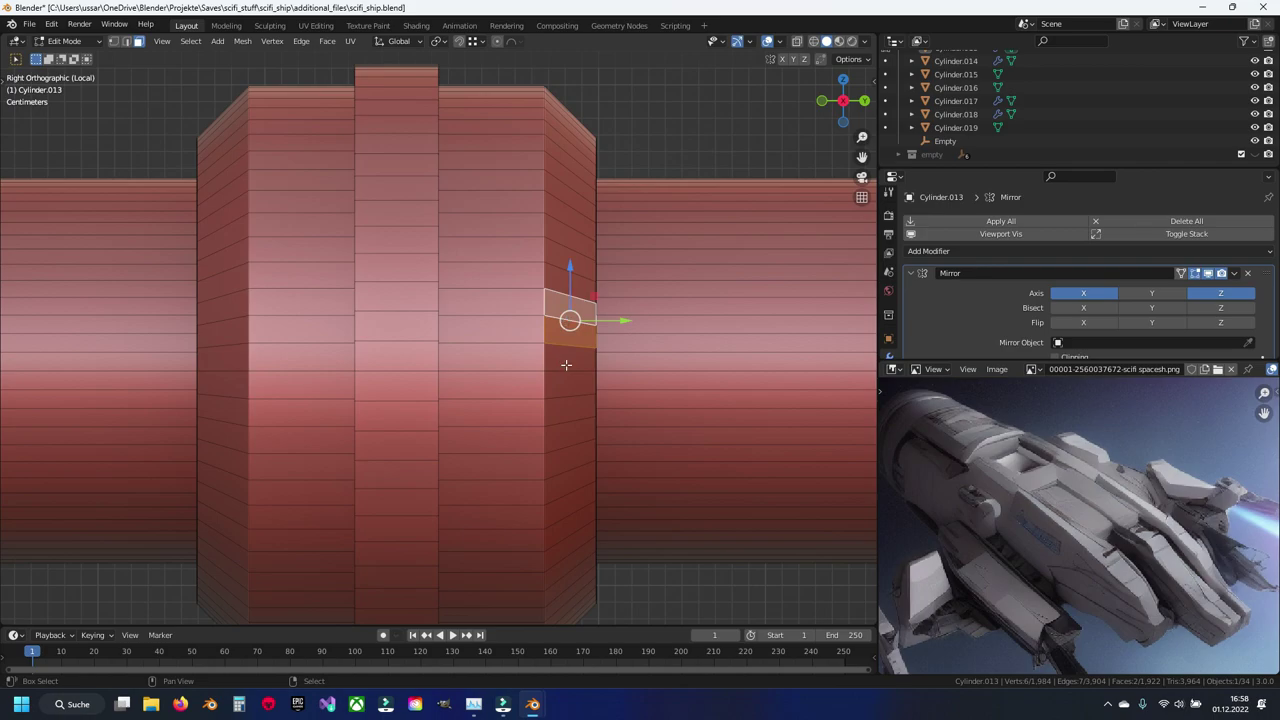
left_click(568, 410, "shift")
left_click(572, 447, "shift")
Step: Add four inner-rim faces and start extruding the selection inward into a notch
middle_click_drag(593, 410, 506, 397, "shift")
scroll(571, 408, "down", 3)
scroll(531, 326, "up", 4)
left_click(530, 300, "shift")
left_click(527, 337, "shift")
left_click(528, 431, "shift")
left_click(526, 462, "shift")
mouse_move(524, 445)
middle_mouse_down("alt")
mouse_move(534, 427)
mouse_move(450, 411)
middle_mouse_up("alt")
key("e")
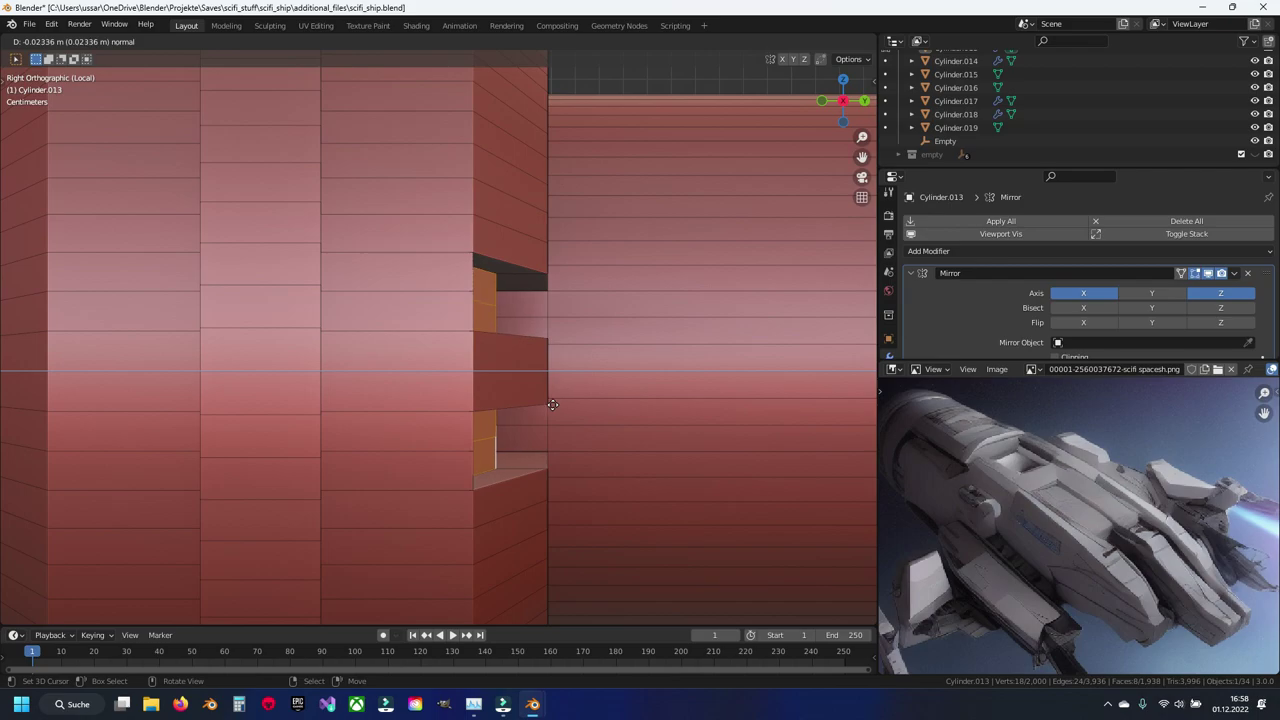
Step: Confirm the notch depth and add an edge loop beside it, slid along Y
left_click(554, 404)
mouse_move(554, 404)
middle_mouse_down()
mouse_move(447, 423)
mouse_move(521, 413)
middle_mouse_up()
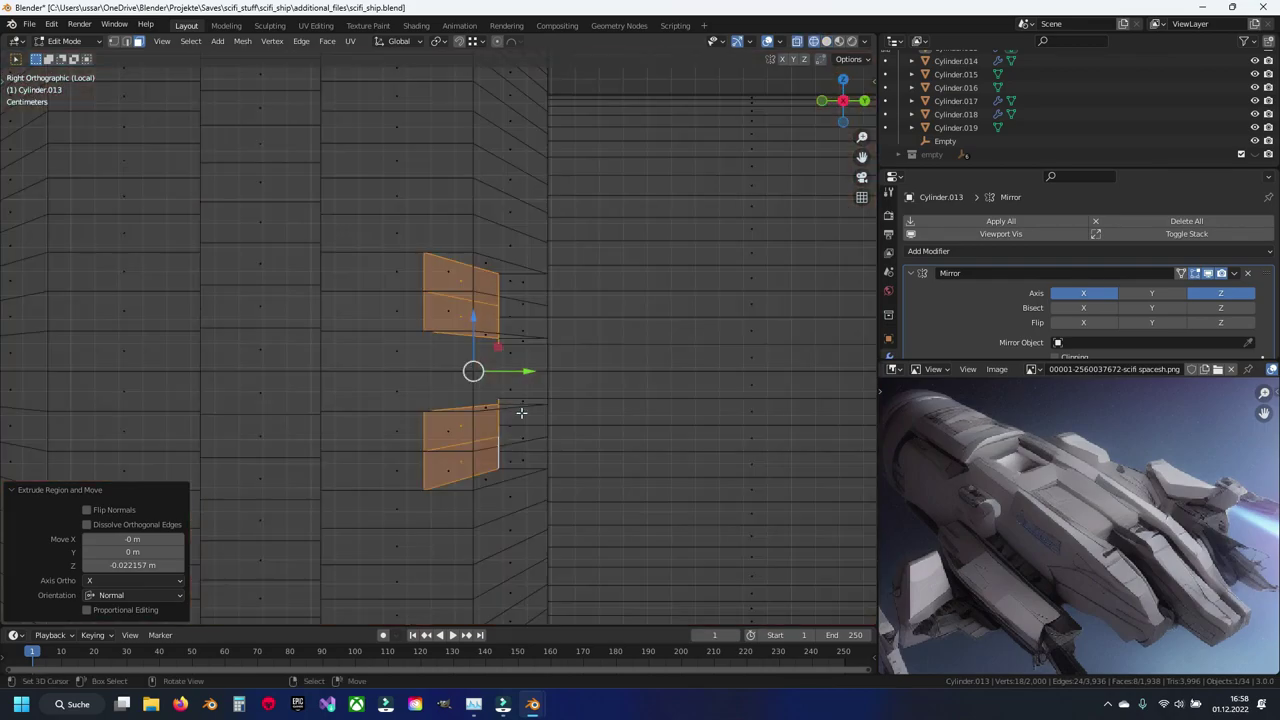
left_click(398, 296)
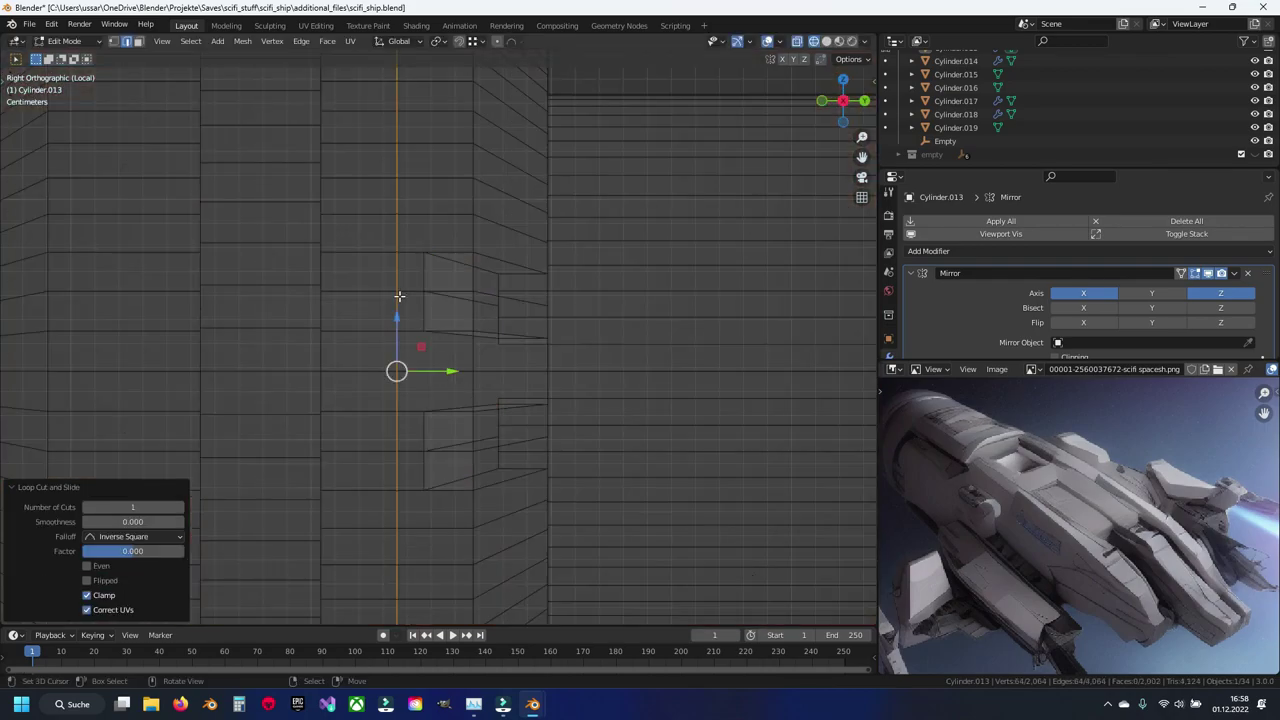
key("g")
key("y")
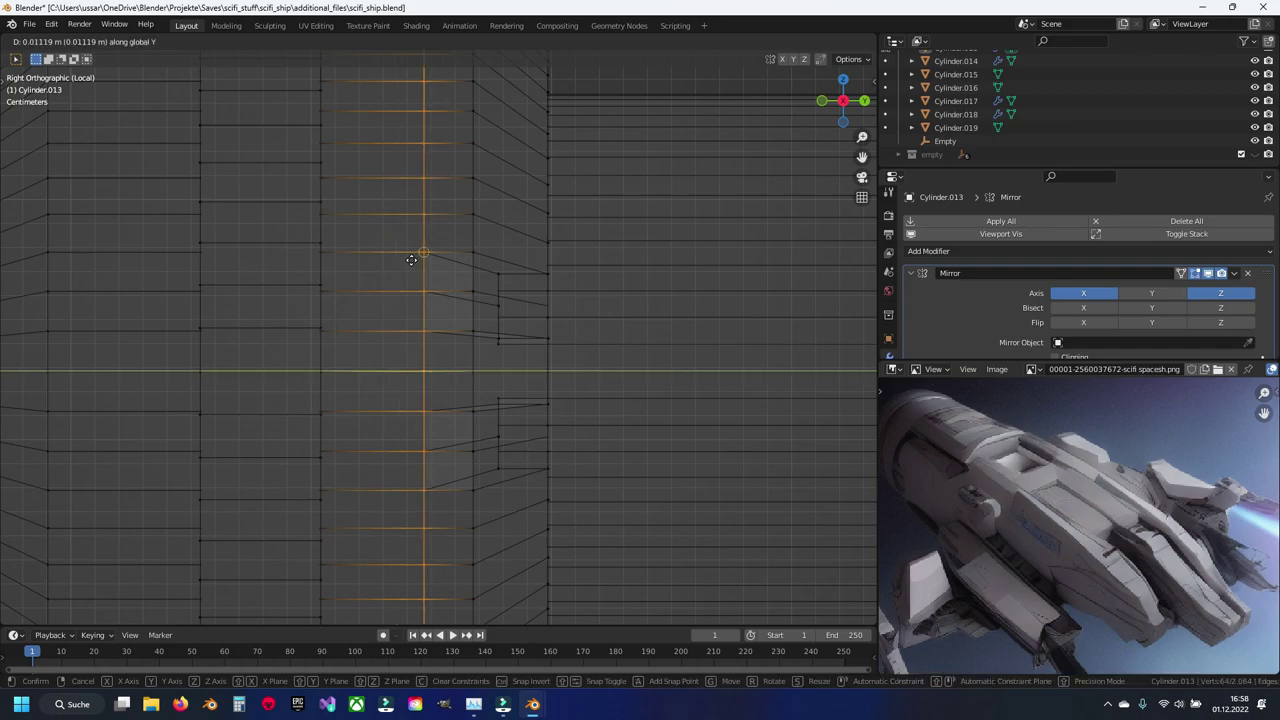
left_click(421, 317)
middle_click_drag(421, 317, 426, 347, "shift")
scroll(426, 347, "up", 2)
key("shift+z")
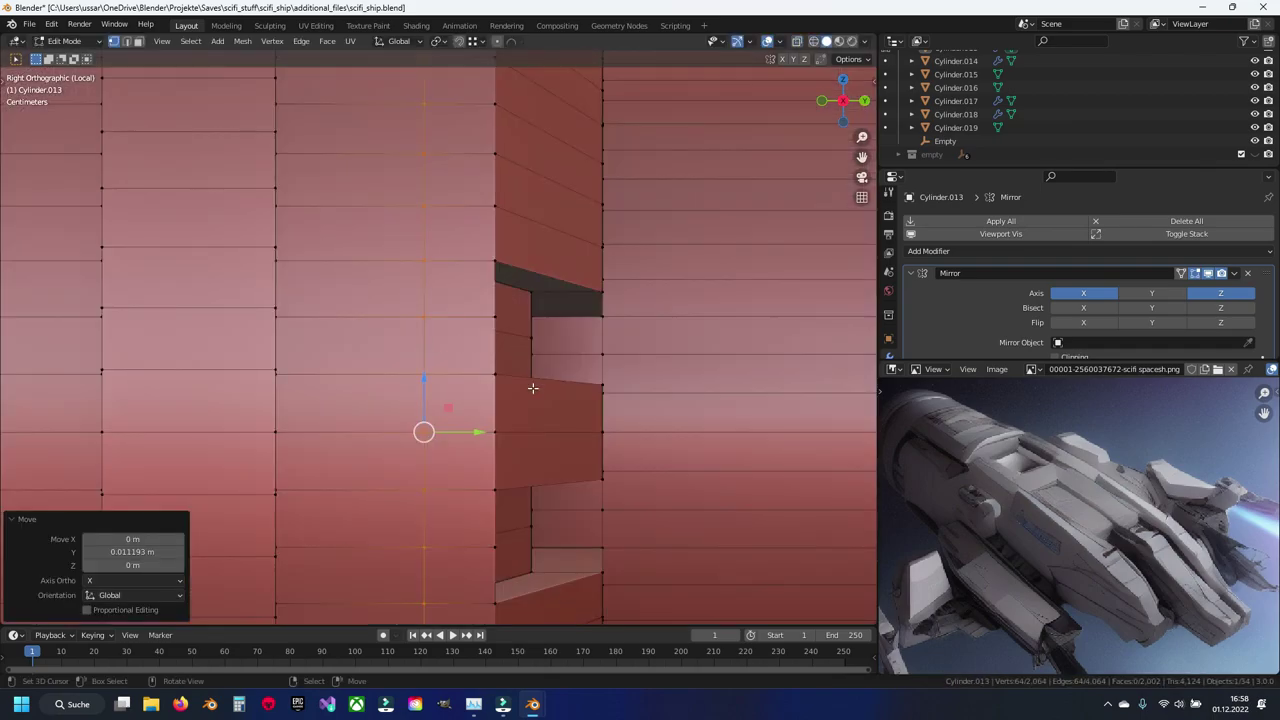
Step: Undo a symmetrize attempt, merge the two notch corner vertices, and inspect in object mode
left_click(526, 388)
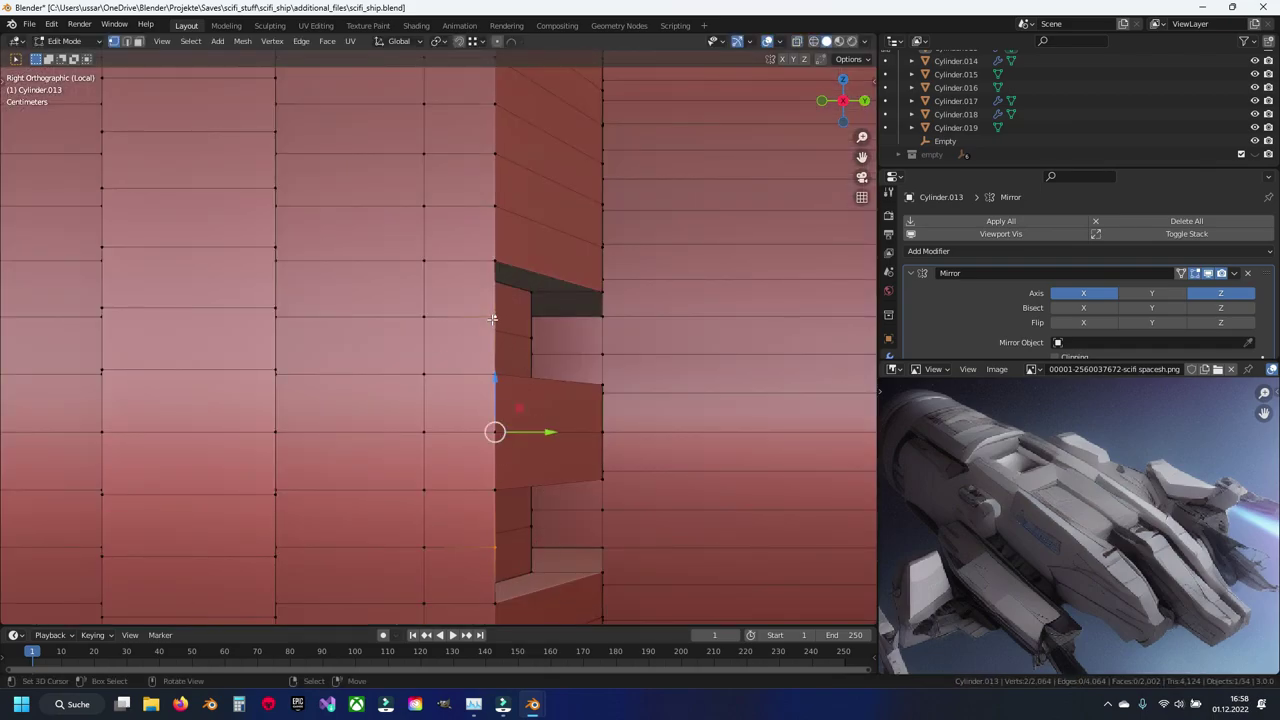
key("y")
key("s")
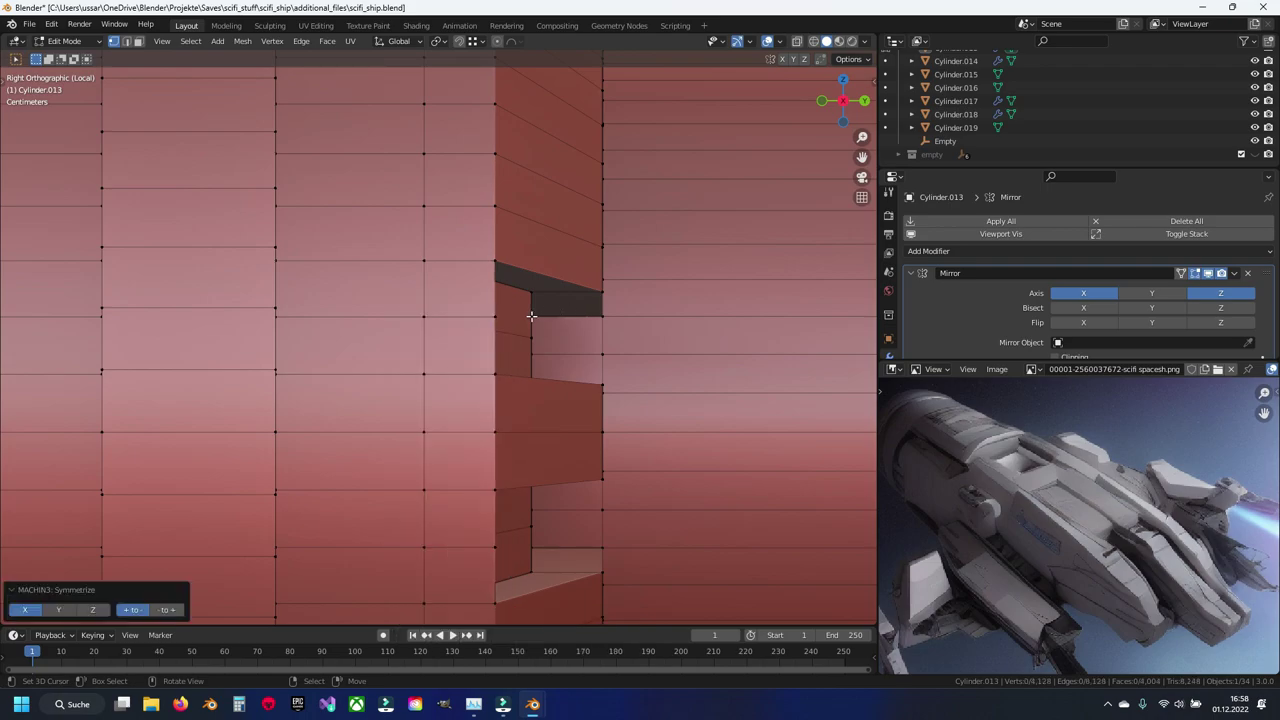
key("ctrl+z")
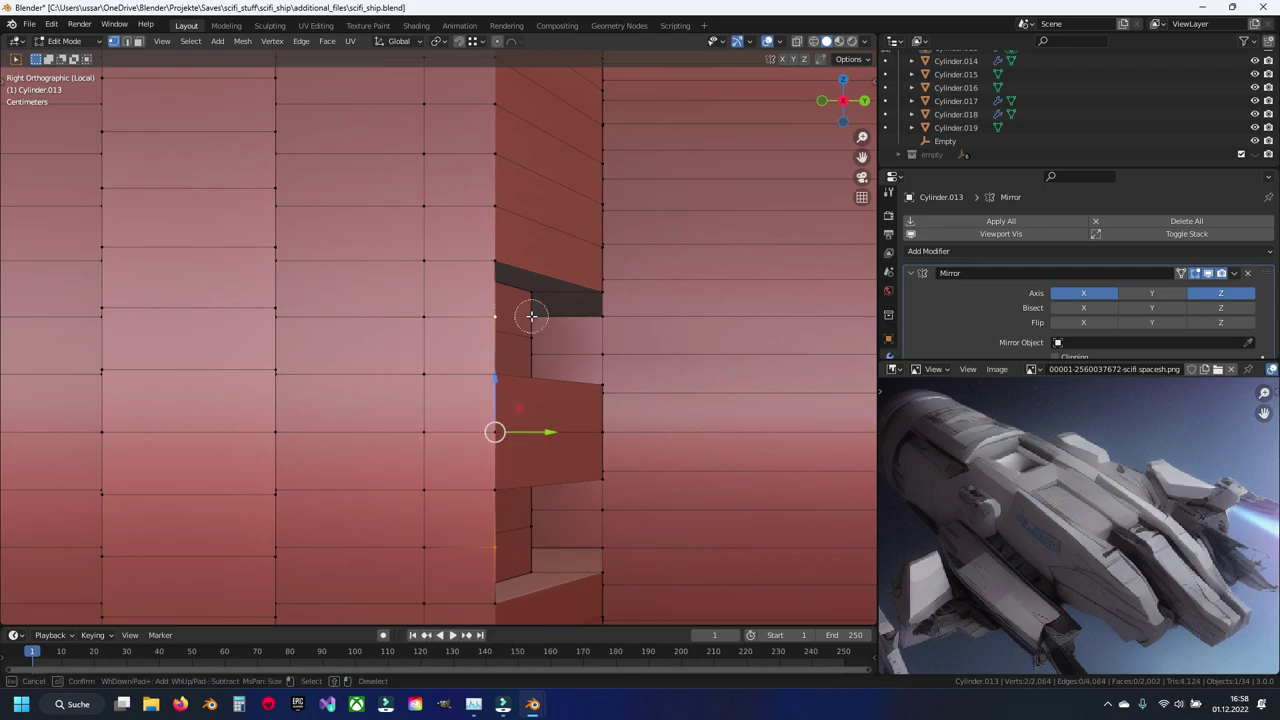
right_click(531, 315)
left_click(531, 315)
key("Home")
key("Tab")
key("Tab")
mouse_move(547, 373)
middle_mouse_down()
mouse_move(448, 351)
mouse_move(474, 363)
mouse_move(400, 371)
middle_mouse_up()
scroll(374, 313, "up", 2)
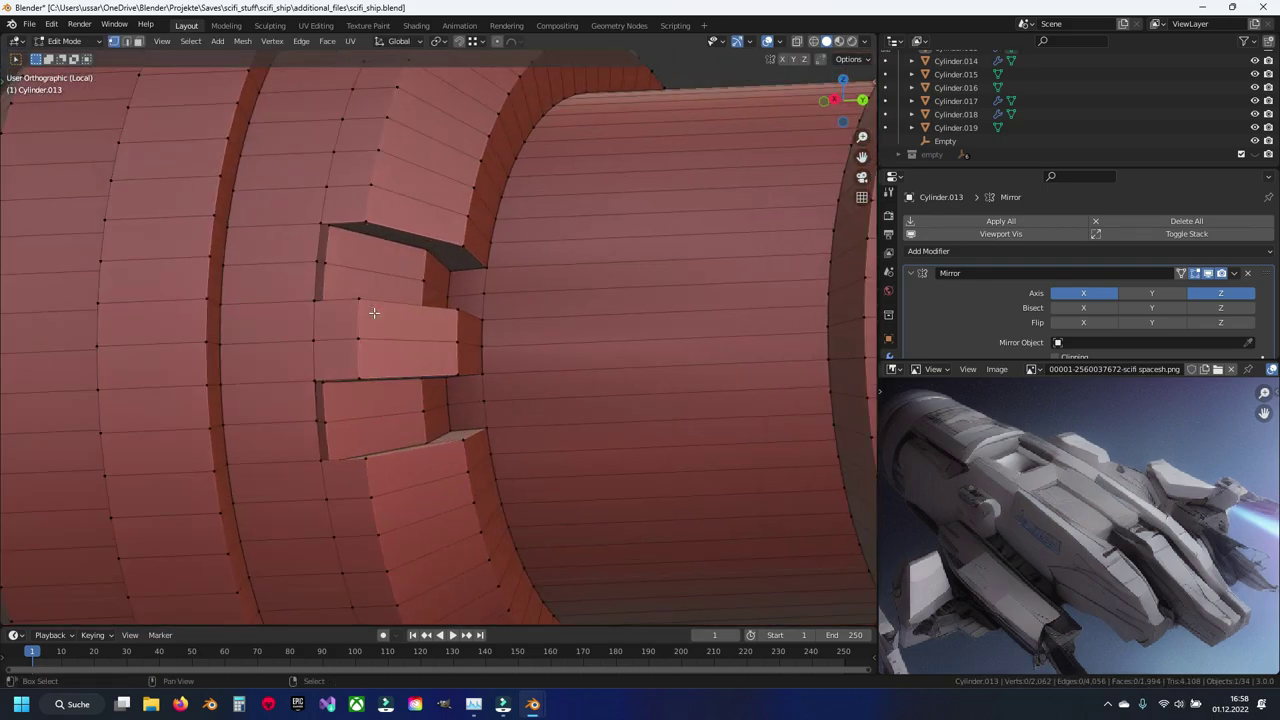
Step: Reposition the notch's corner vertices to new locations
scroll(374, 313, "down", 3)
scroll(385, 325, "up", 4)
scroll(387, 330, "up", 2)
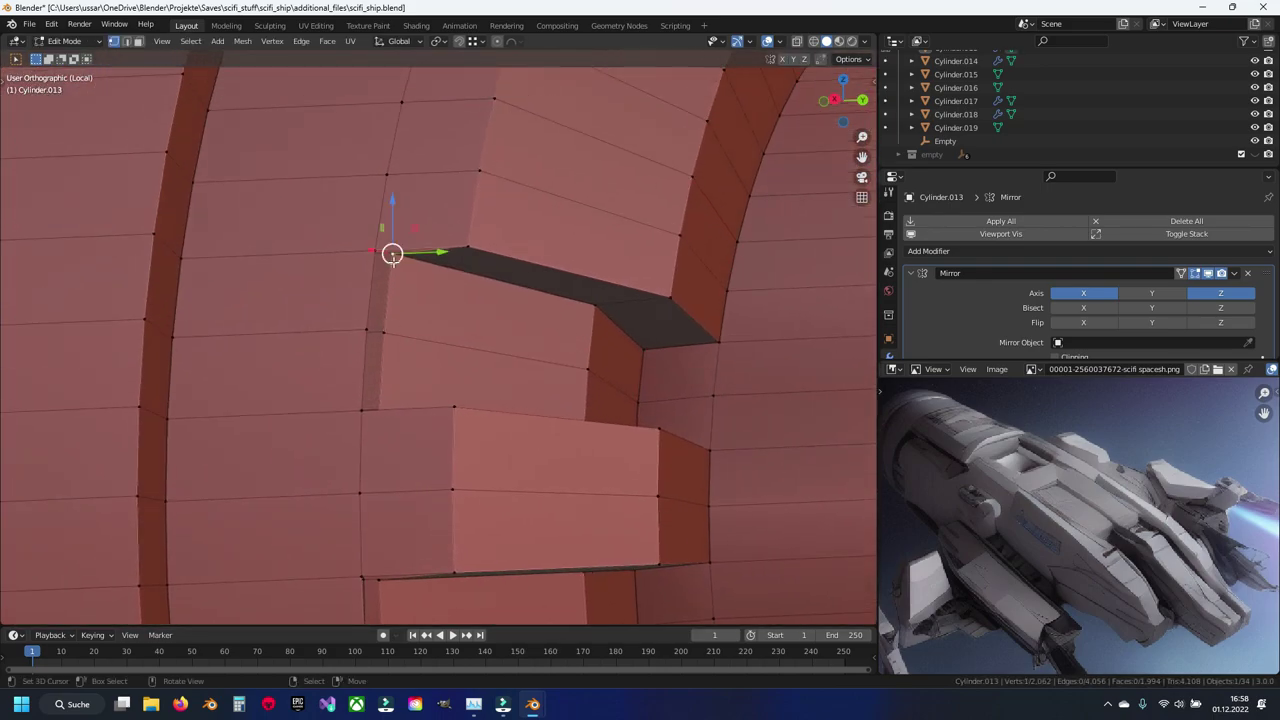
mouse_move(391, 251)
left_mouse_down()
mouse_move(376, 250)
mouse_move(366, 329)
left_mouse_up()
mouse_move(374, 344)
middle_mouse_down("shift")
mouse_move(383, 405)
mouse_move(443, 409)
mouse_move(502, 494)
mouse_move(451, 457)
middle_mouse_up("shift")
left_click(458, 518)
key("g")
left_click(446, 394)
middle_click_drag(446, 394, 466, 261)
key("g")
left_click(457, 194)
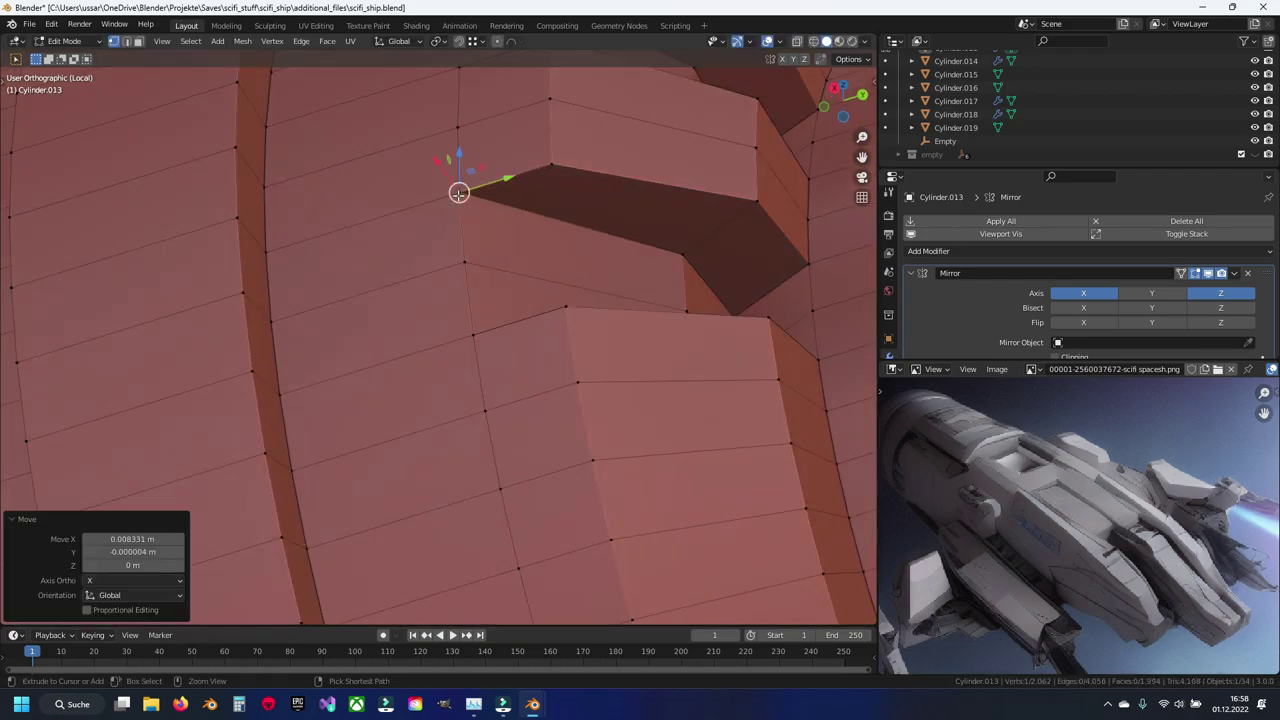
middle_click_drag(457, 194, 585, 339)
Step: Merge by distance across the whole mesh, removing 6 duplicate vertices
key("a")
key("q")
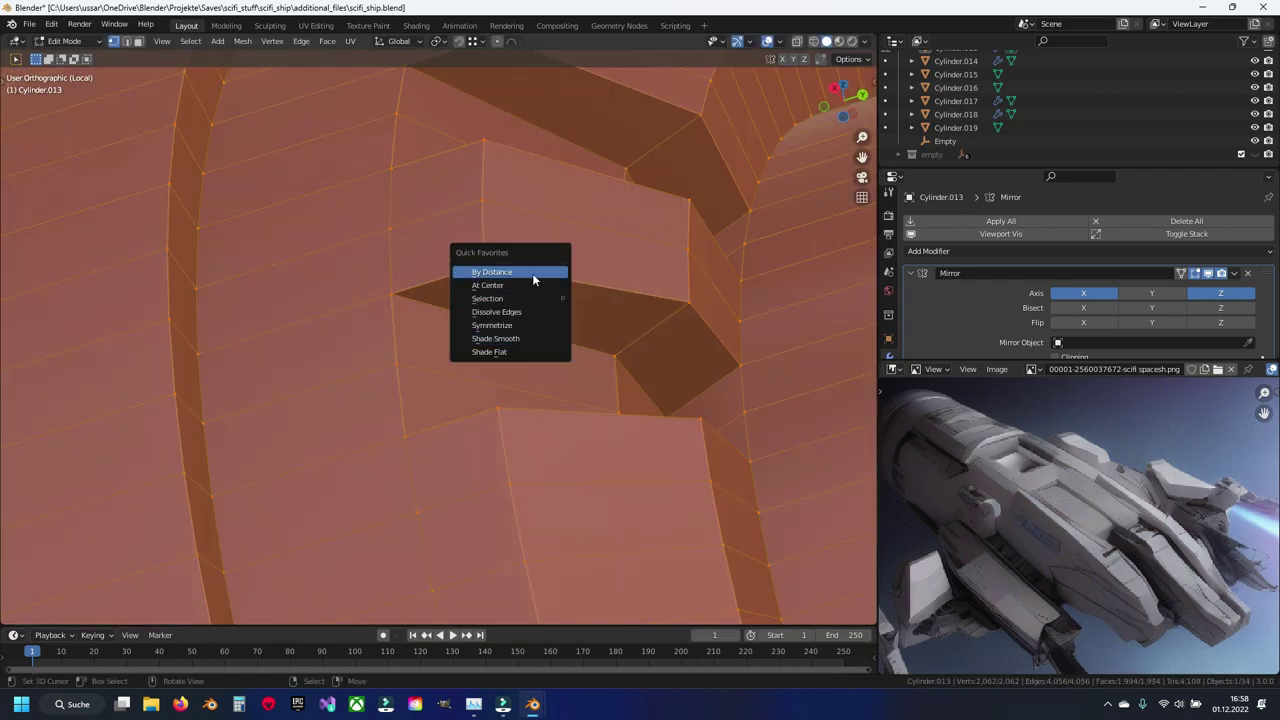
left_click(532, 273)
key("alt+a")
middle_click_drag(531, 289, 552, 449)
scroll(552, 430, "up", 1)
scroll(552, 380, "up", 1)
scroll(590, 410, "up", 2)
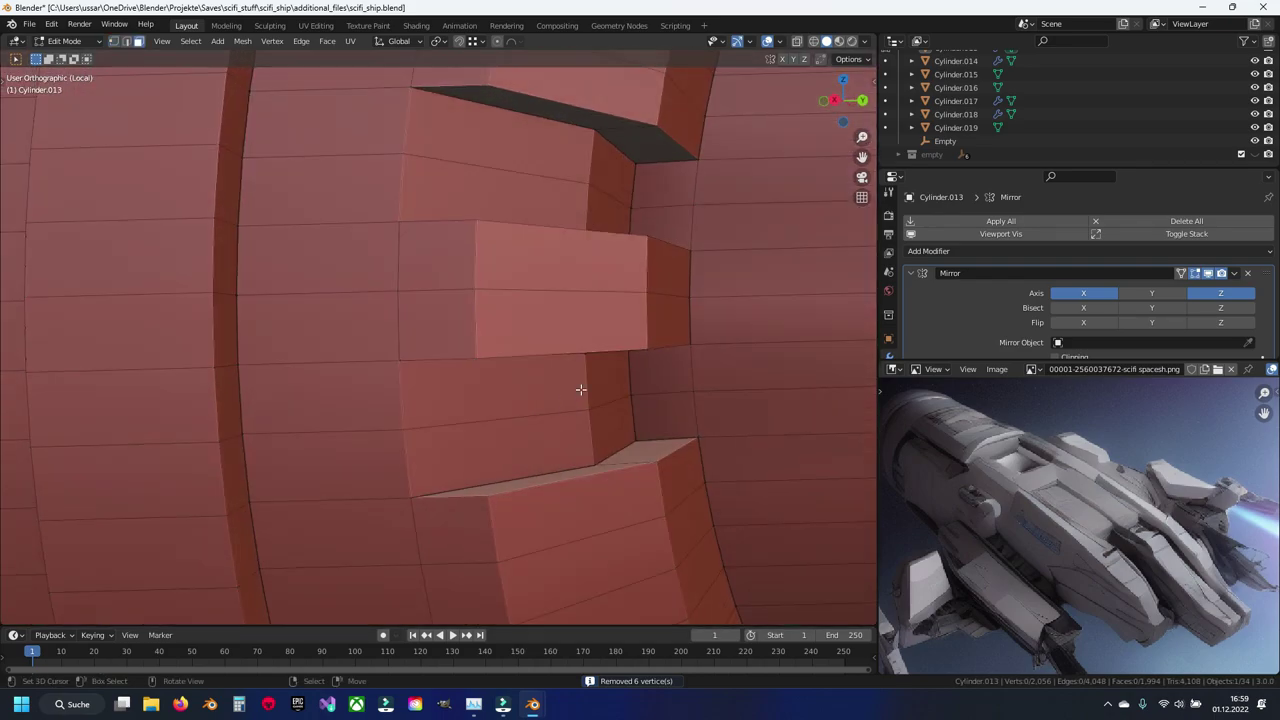
Step: Select the two notch side faces and view them from the right side
key("3")
left_click(607, 421)
left_click(614, 174, "shift")
key("KP_3")
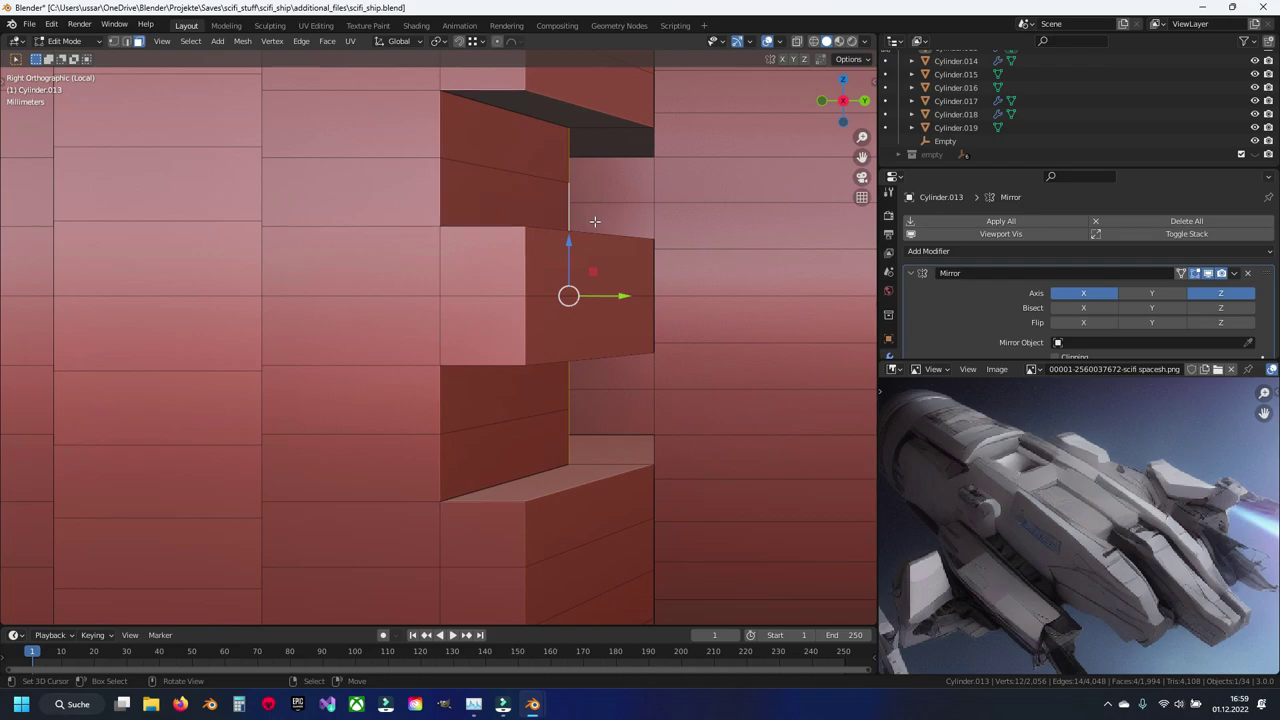
Step: Shift the selected notch side faces along Y and check in object mode
key("shift+z")
middle_click_drag(466, 254, 506, 263, "shift")
key("g")
key("y")
left_click(483, 260)
key("shift+z")
mouse_move(483, 260)
middle_mouse_down()
mouse_move(486, 337)
mouse_move(614, 386)
mouse_move(514, 420)
mouse_move(488, 302)
mouse_move(455, 254)
middle_mouse_up()
key("Tab")
key("Tab")
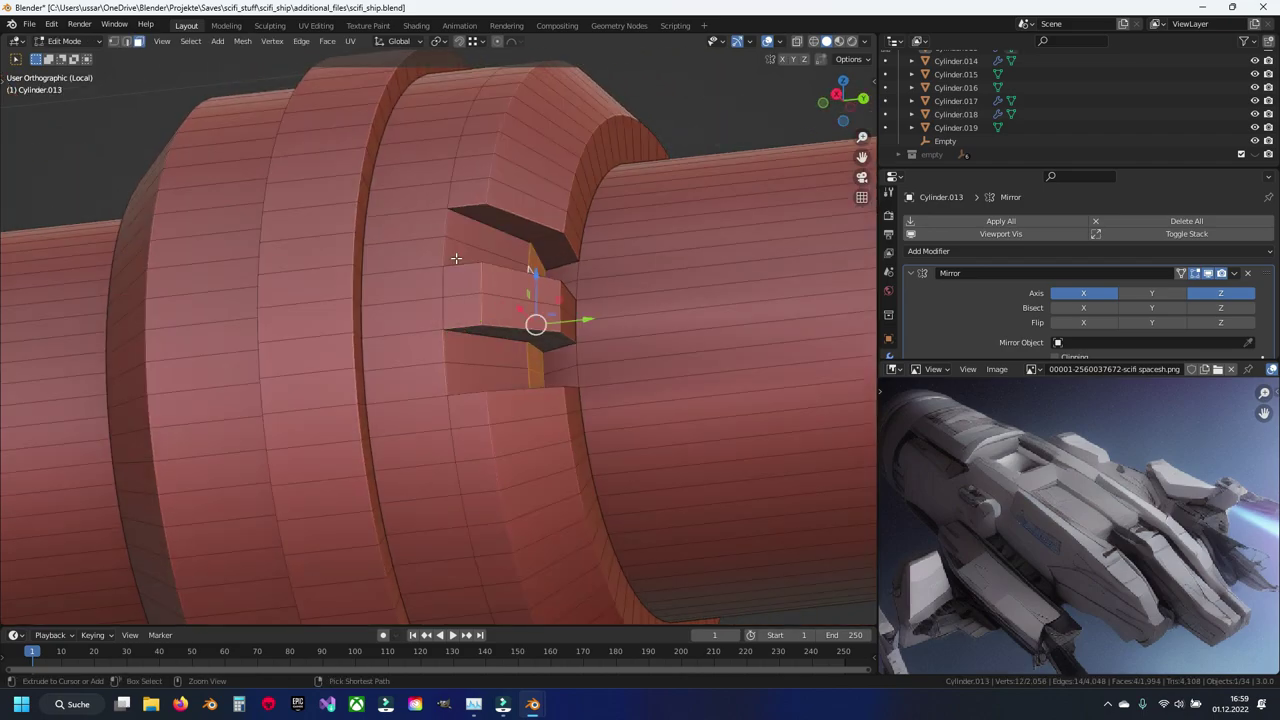
Step: Move the selected notch faces sideways along the X axis
scroll(445, 264, "up", 2)
scroll(470, 270, "up", 1)
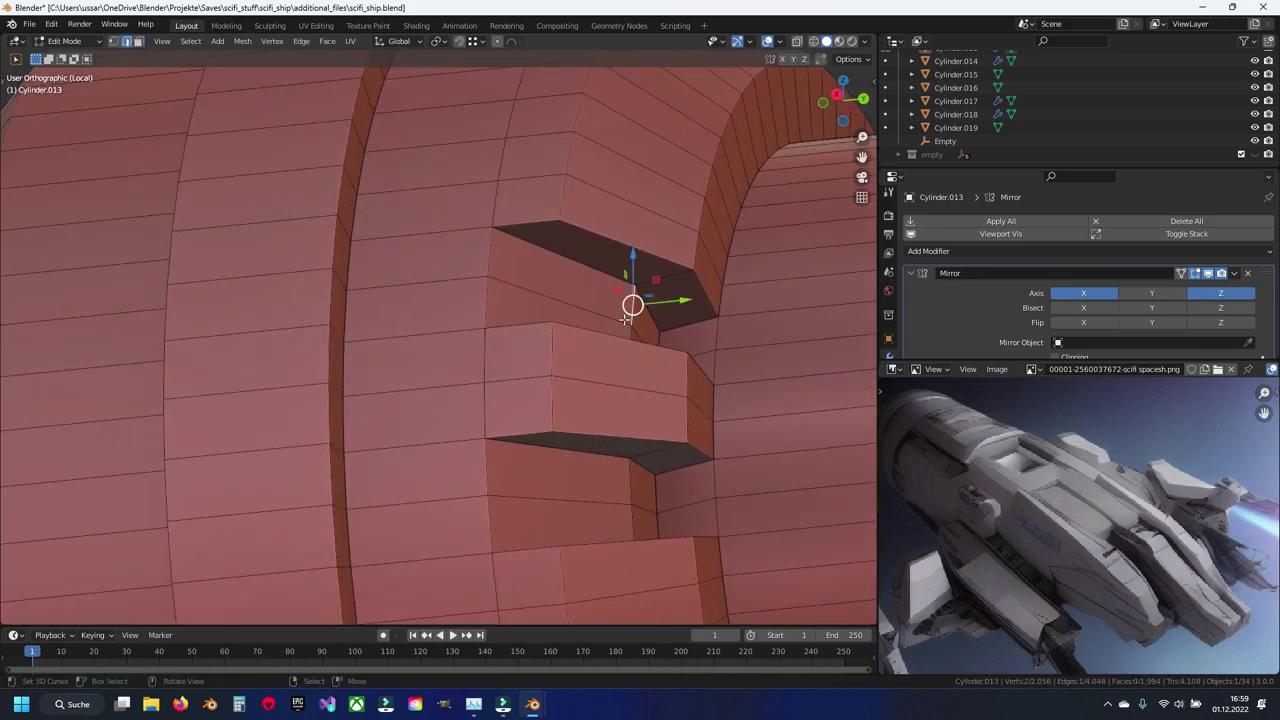
middle_click_drag(636, 467, 632, 305)
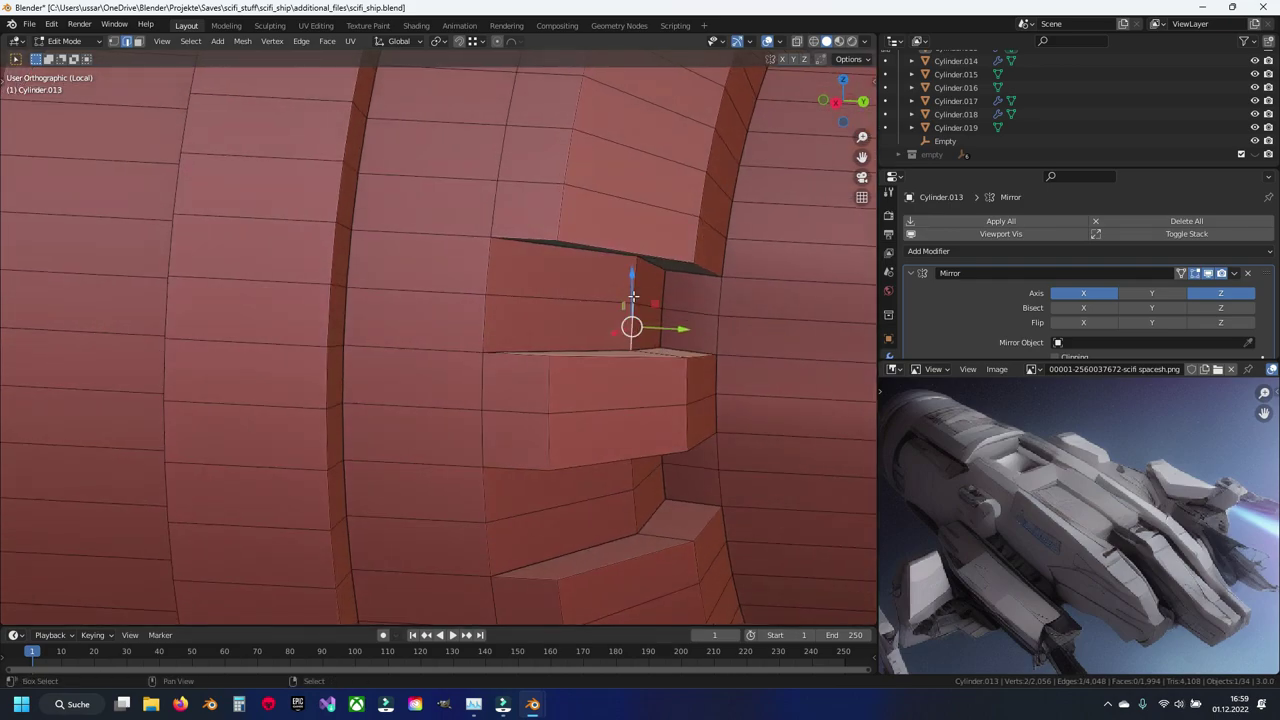
middle_click_drag(629, 481, 552, 452)
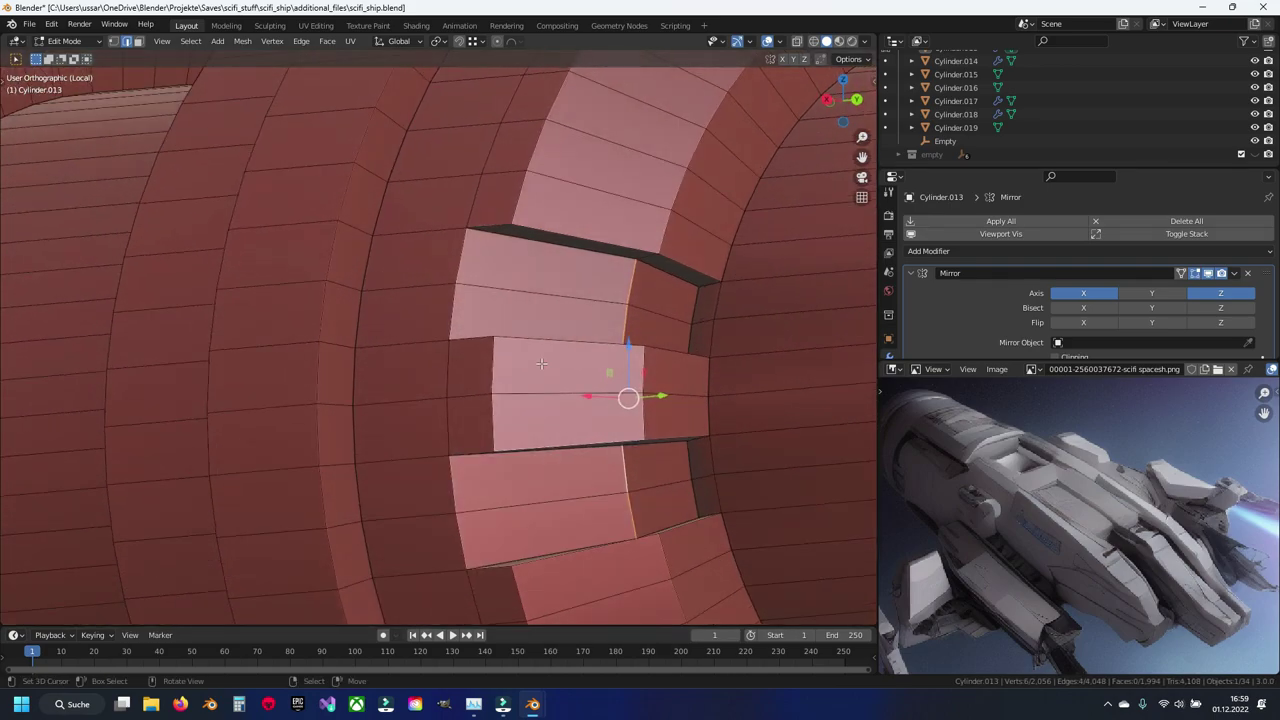
key("g")
key("x")
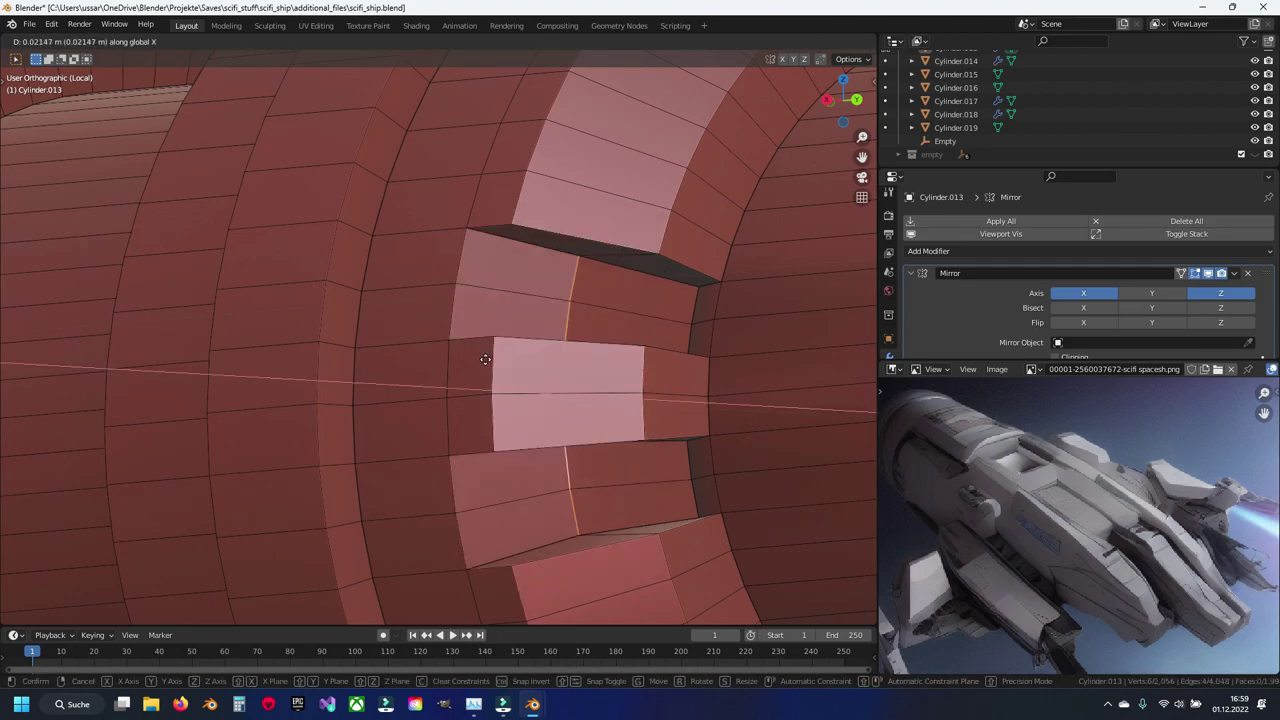
left_click(494, 341)
mouse_move(600, 390)
middle_mouse_down()
mouse_move(634, 378)
mouse_move(590, 368)
mouse_move(600, 336)
middle_mouse_up()
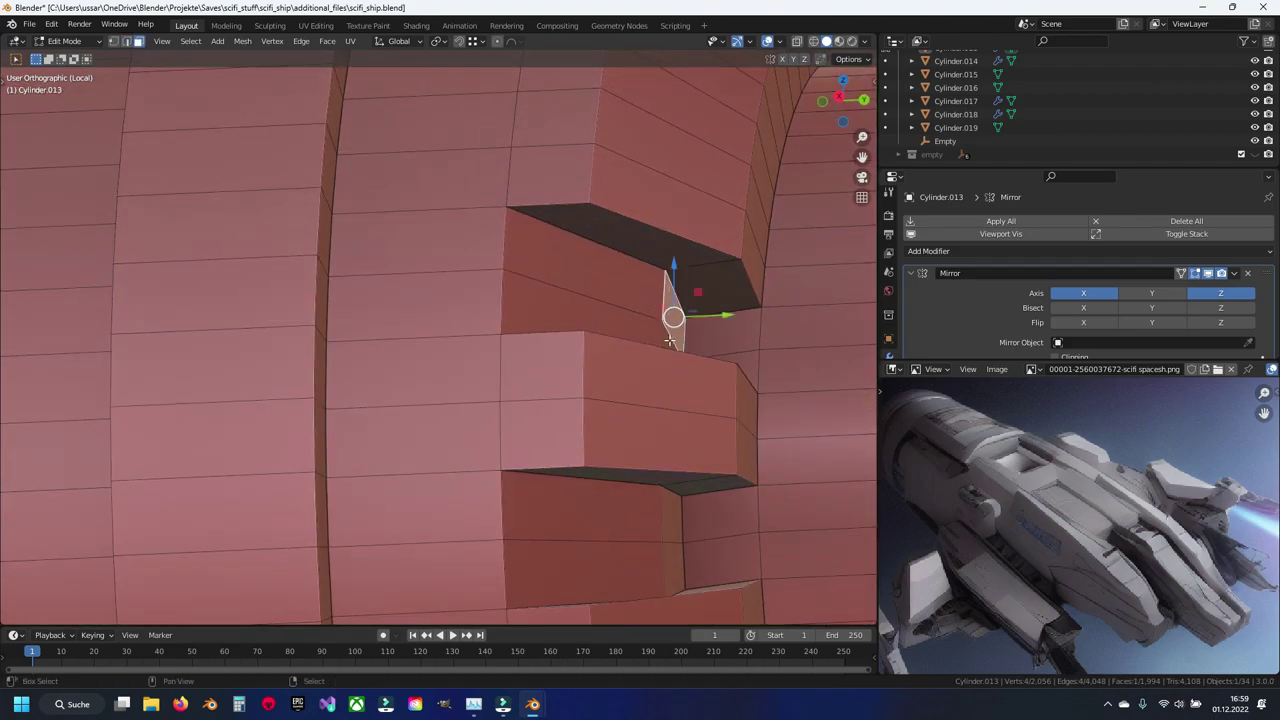
Step: Add the lower face and move the selection along Y, then inspect the result
left_click(671, 514, "shift")
key("g")
key("y")
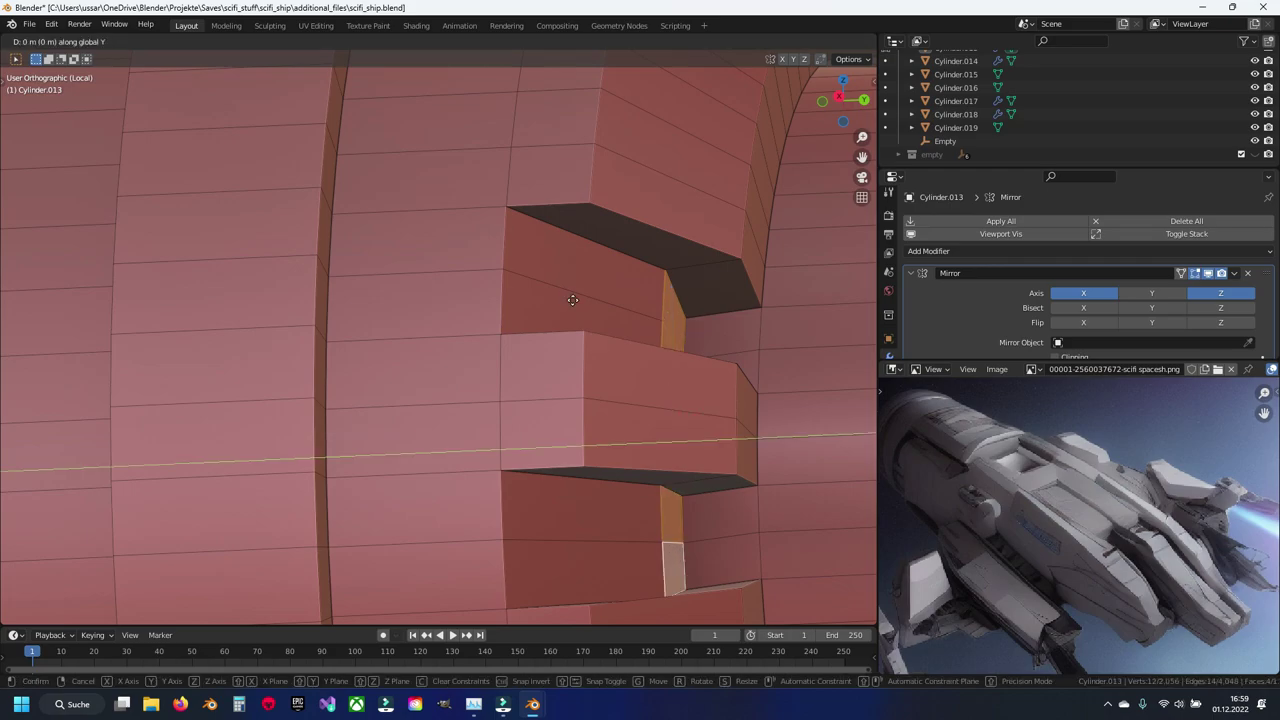
left_click(576, 332)
key("Tab")
scroll(495, 363, "down", 3)
mouse_move(495, 363)
middle_mouse_down()
mouse_move(490, 376)
mouse_move(556, 342)
mouse_move(540, 350)
middle_mouse_up()
Step: Shift the notch faces about 0.0205 m along Y and review from the right-side wireframe view
key("Tab")
scroll(556, 342, "up", 4)
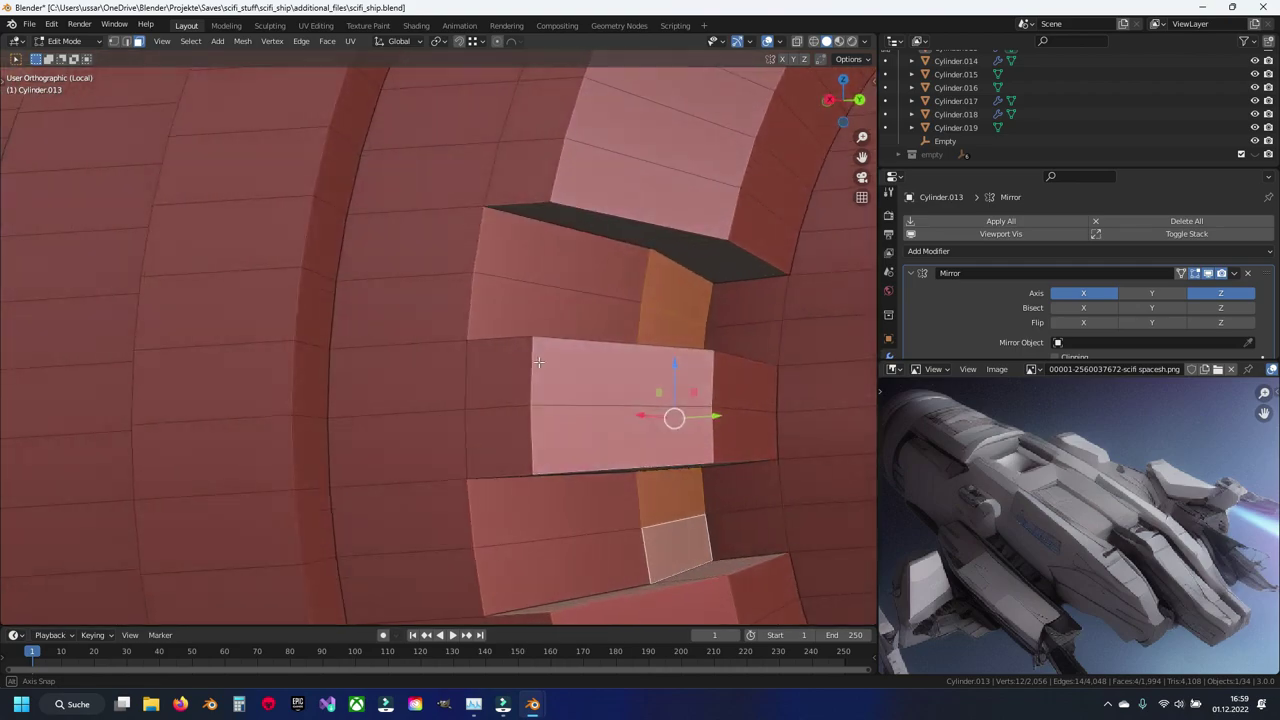
key("g")
key("y")
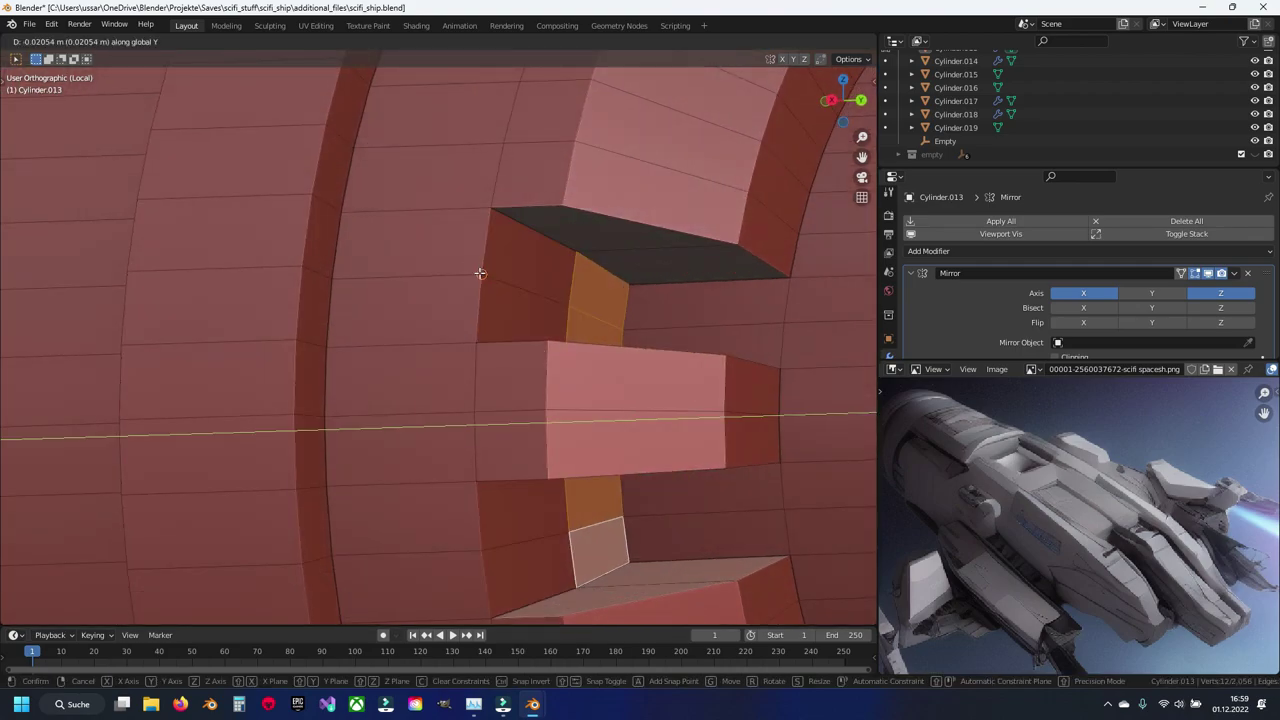
left_click(528, 315)
key("Tab")
scroll(528, 315, "down", 3)
mouse_move(528, 315)
middle_mouse_down()
mouse_move(577, 329)
mouse_move(689, 323)
mouse_move(569, 380)
mouse_move(320, 357)
mouse_move(490, 365)
middle_mouse_up()
scroll(569, 380, "up", 3)
scroll(490, 365, "up", 2)
key("KP_3")
key("shift+z")
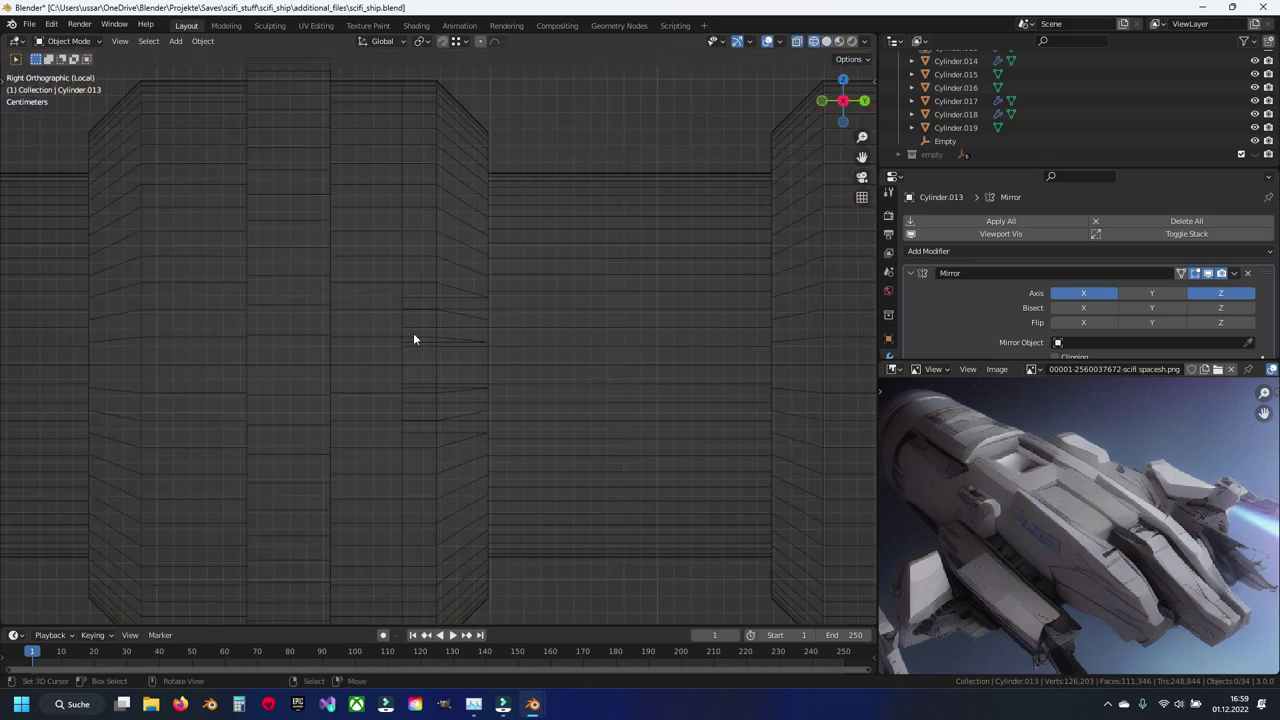
Step: Select the ring's redundant vertical edge loop, minus its middle, and slide it onto the neighbouring loop
key("shift+z")
middle_click_drag(421, 328, 442, 352, "shift")
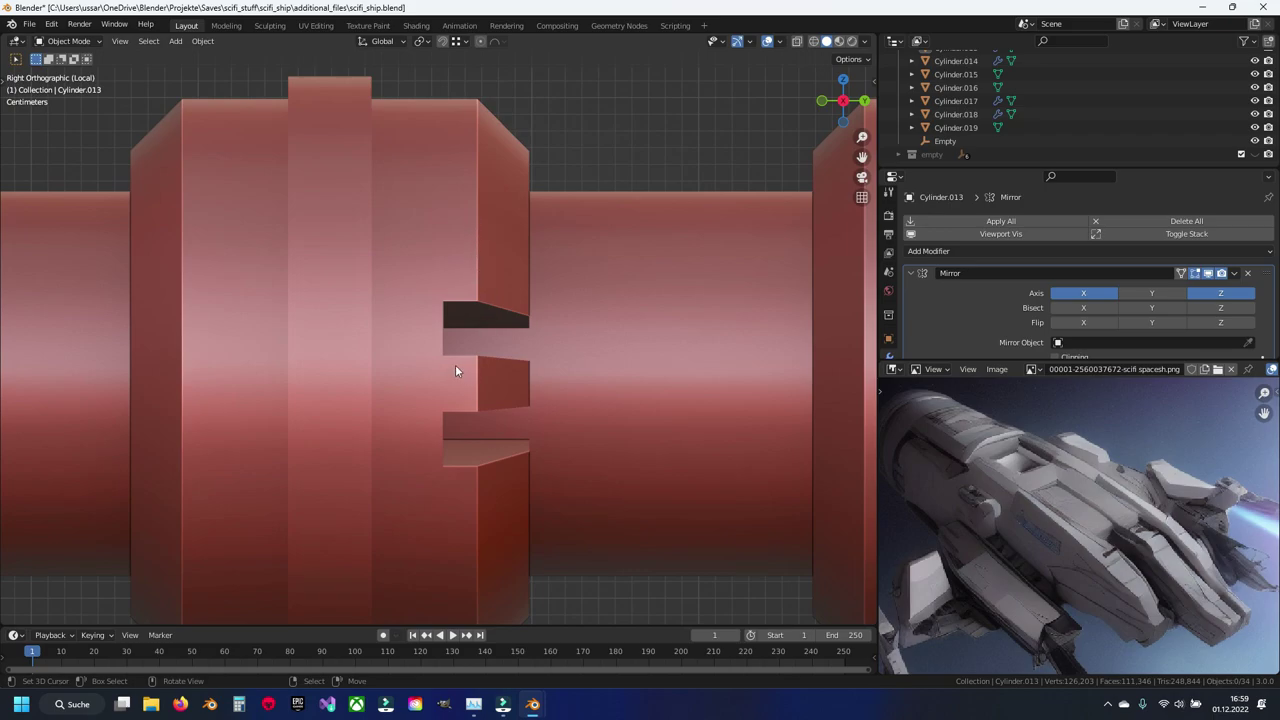
key("Tab")
key("shift+z")
left_click(448, 266, "alt")
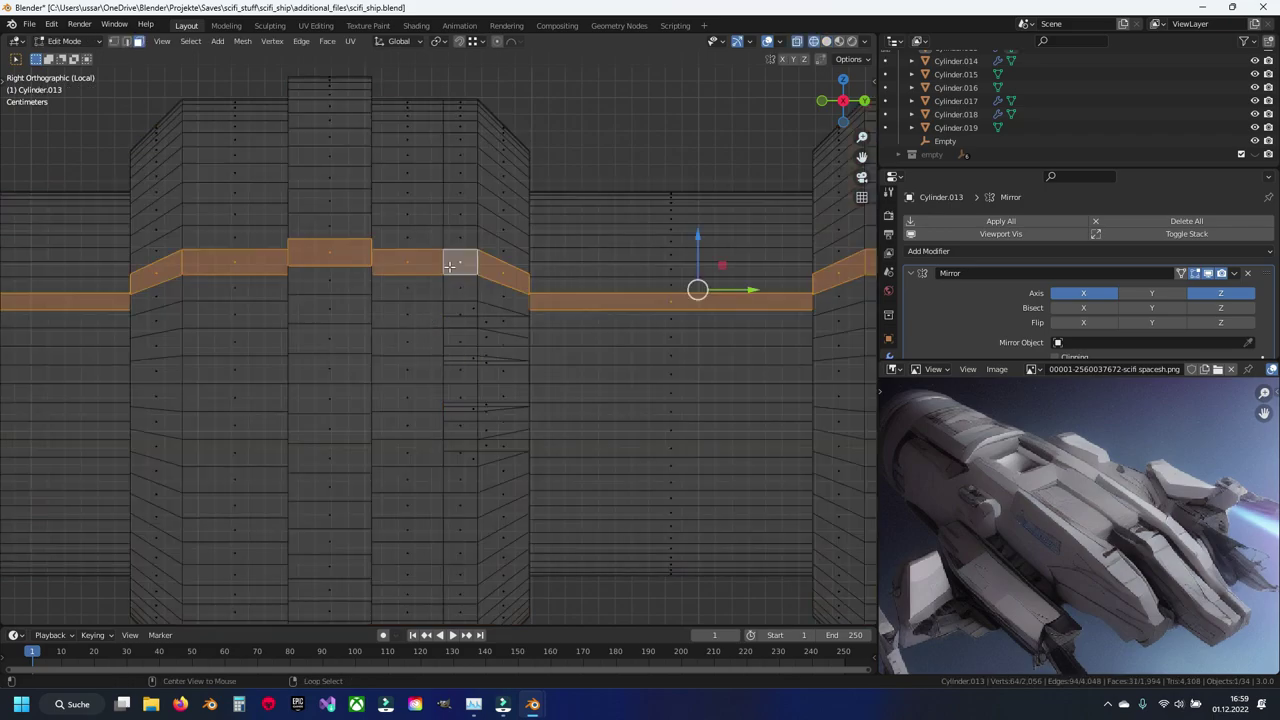
left_click(441, 268, "alt")
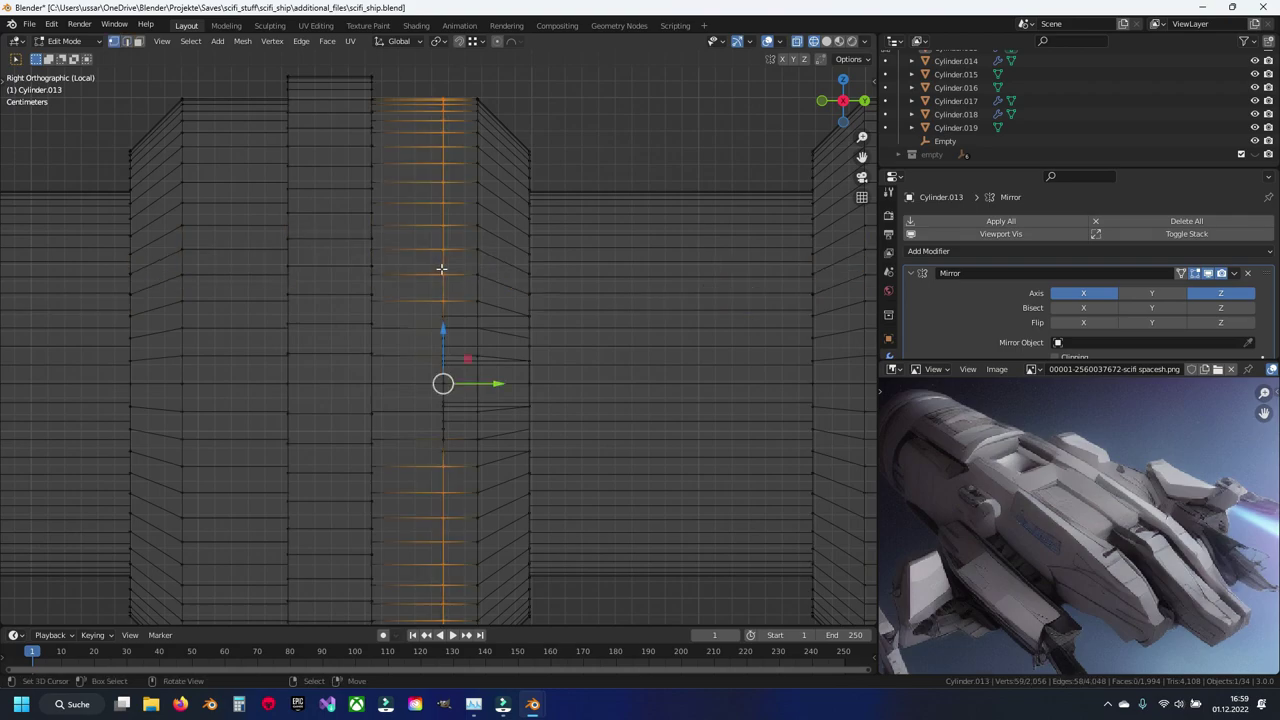
left_click_drag(409, 271, 466, 486, "ctrl")
key("shift+z")
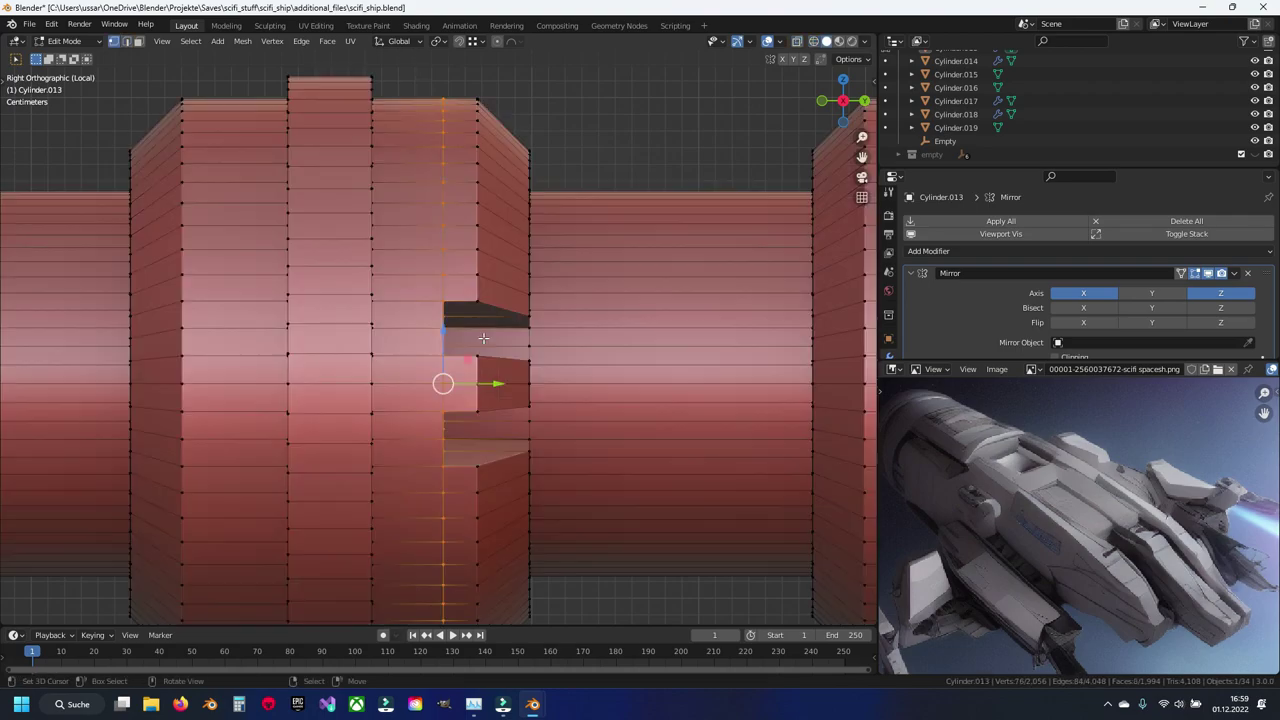
key("g")
left_click(527, 370)
Step: Merge the whole mesh by distance, removing 62 duplicate vertices, and return to Object Mode
mouse_move(565, 392)
middle_mouse_down("shift")
mouse_move(538, 370)
mouse_move(557, 346)
mouse_move(523, 325)
mouse_move(546, 319)
mouse_move(486, 371)
mouse_move(558, 377)
mouse_move(403, 349)
mouse_move(409, 320)
mouse_move(562, 337)
mouse_move(497, 348)
middle_mouse_up("shift")
key("alt+a")
key("a")
key("m")
left_click(515, 430)
key("alt+a")
key("Tab")
key("Tab")
scroll(497, 348, "up", 2)
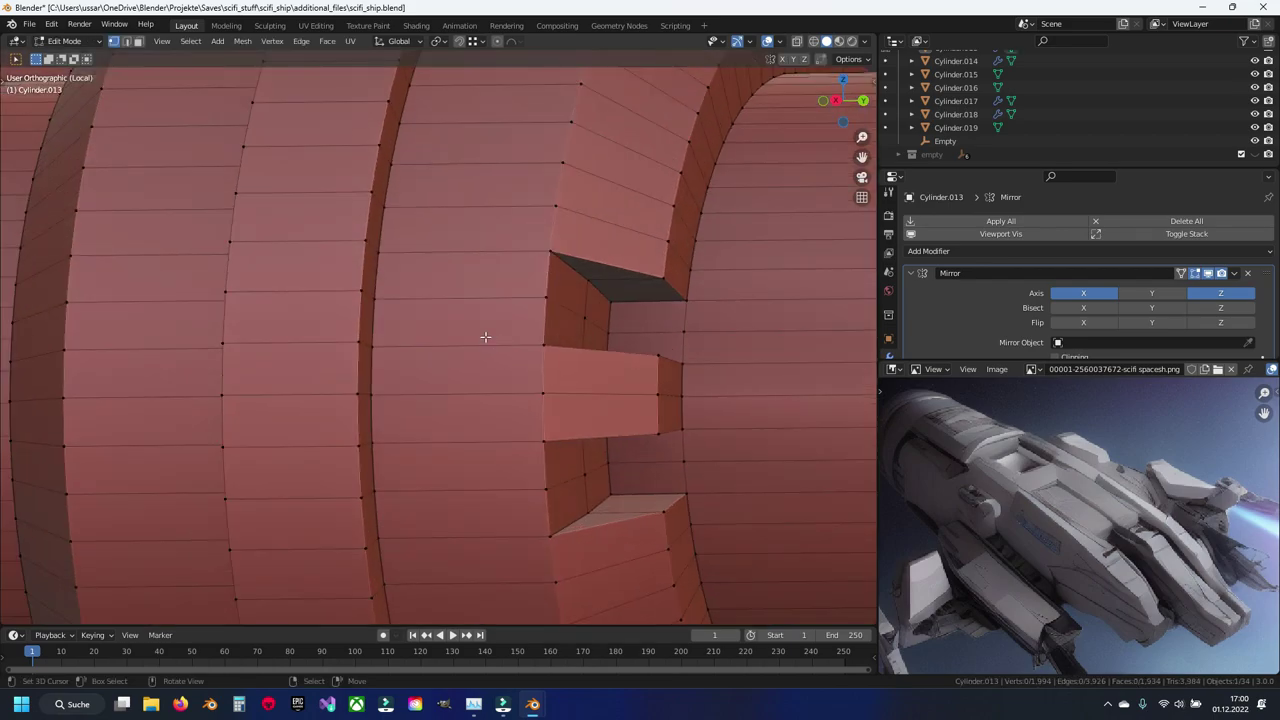
Step: Add a loop cut across the ring, viewed from the right side
key("KP_3")
key("ctrl+r")
left_click(483, 336)
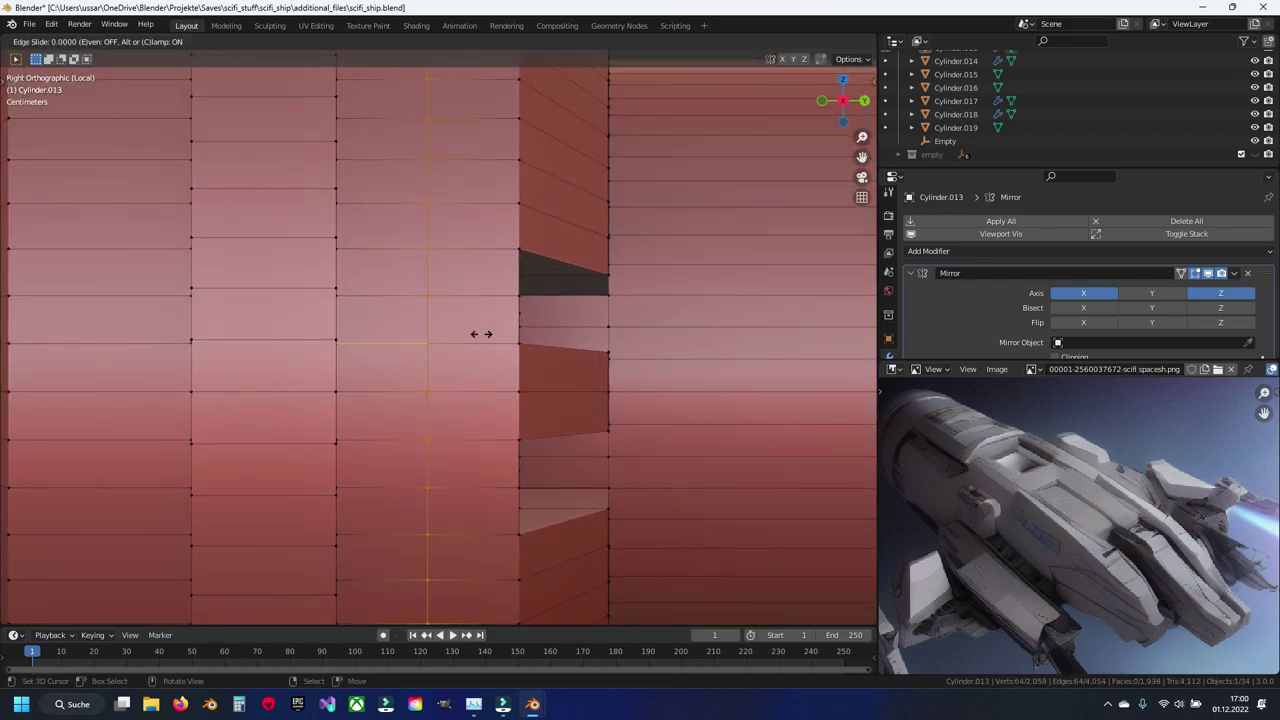
left_click(505, 348)
middle_click_drag(505, 348, 479, 352)
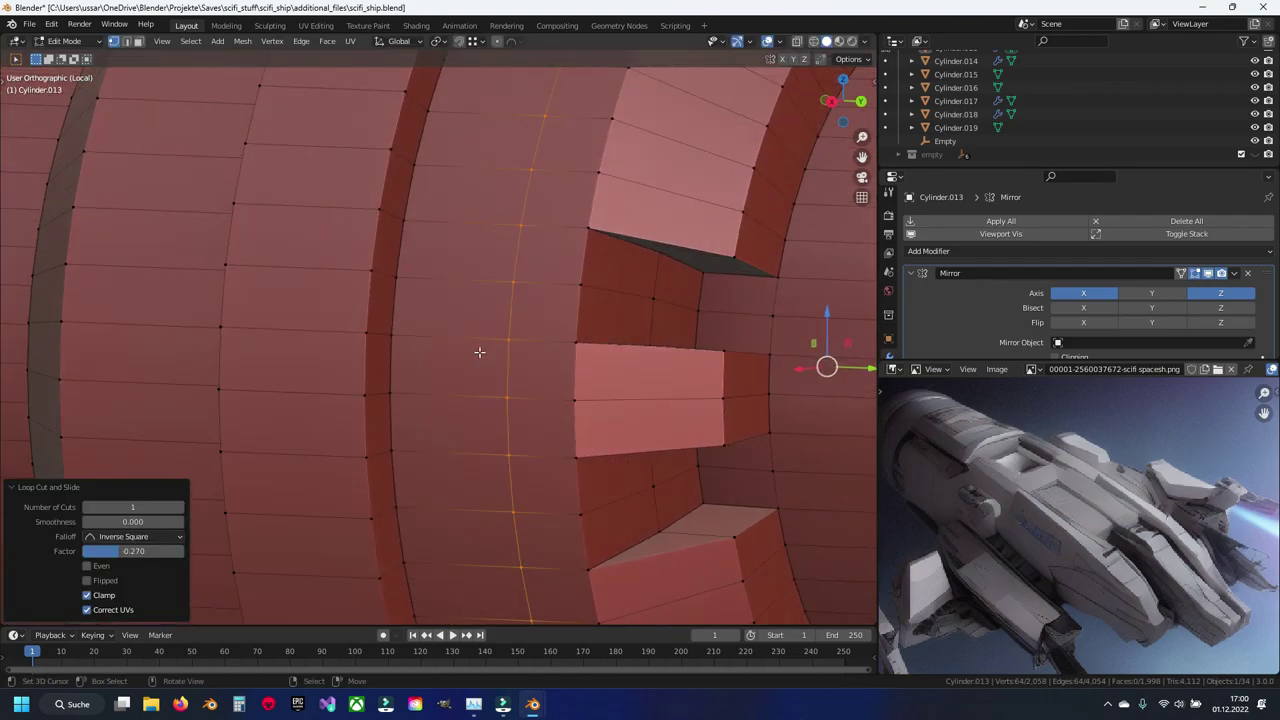
Step: Cut two centred vertical loops beside the notch and slide one toward the notch edge
key("3")
left_click(576, 300)
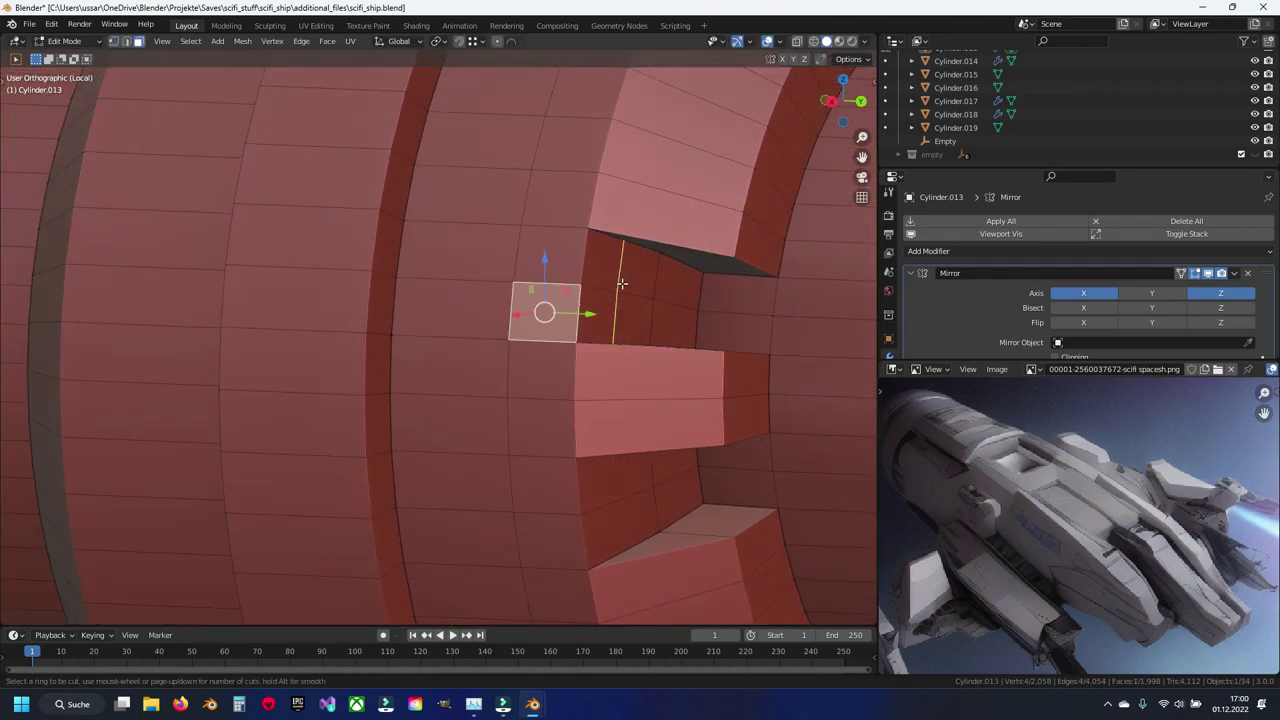
left_click(620, 284)
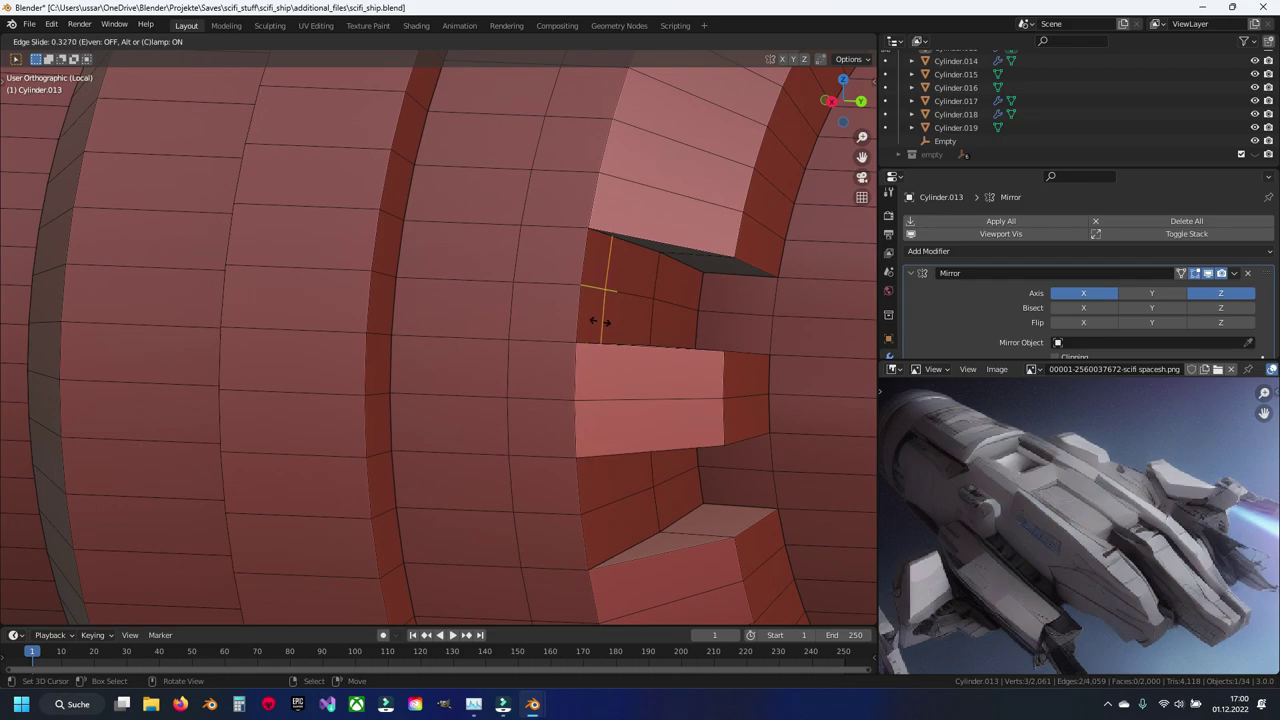
right_click(606, 373)
left_click(614, 496)
right_click(633, 349)
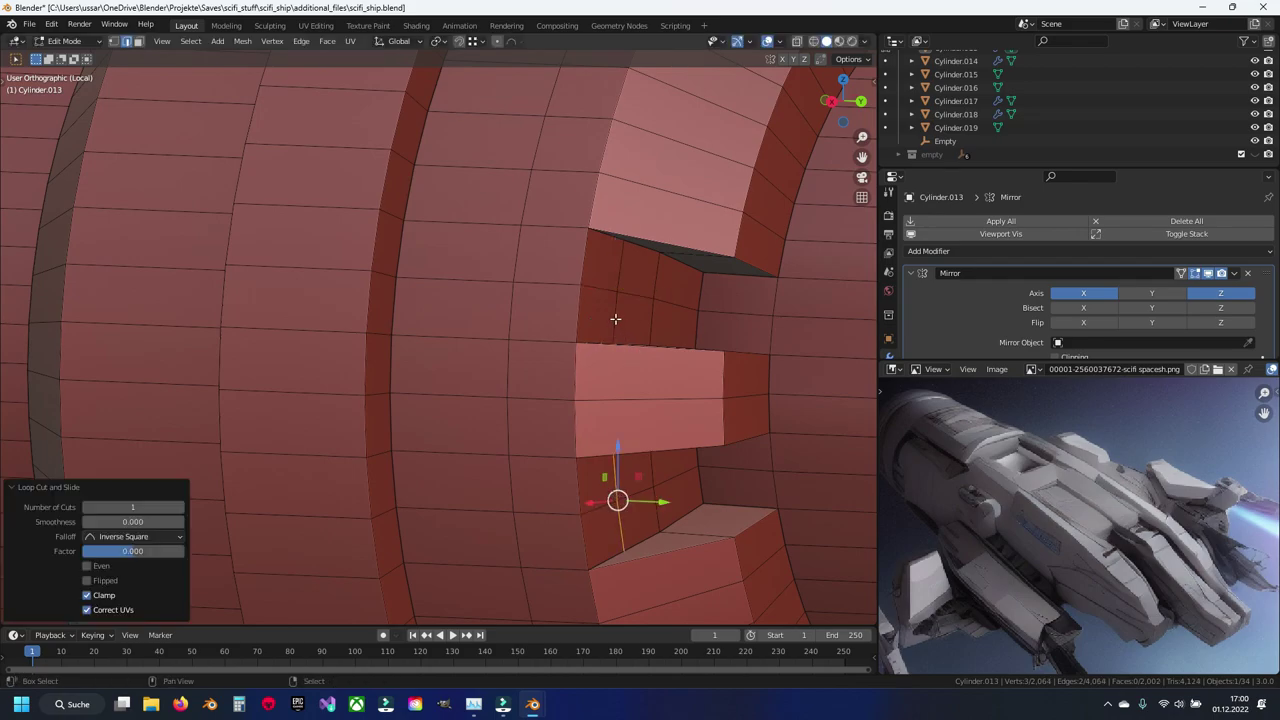
key("1")
key("g")
key("g")
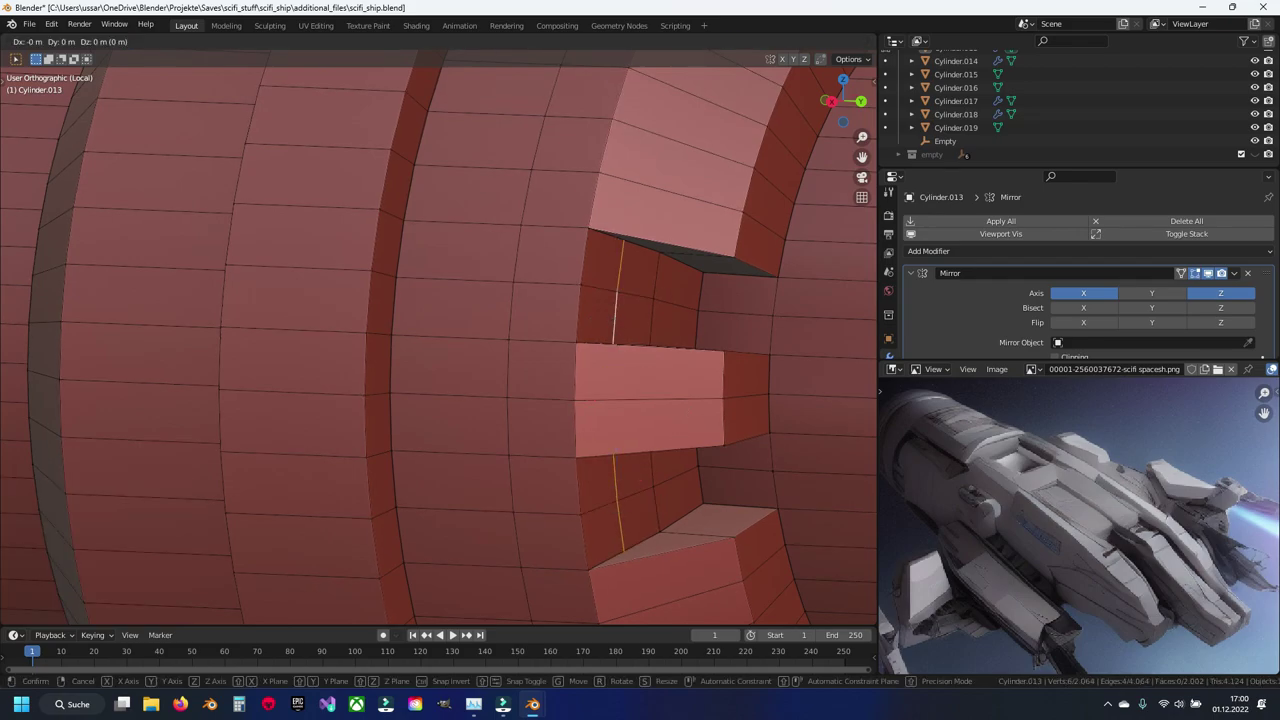
left_click(665, 427)
Step: Delete the four notch faces to open holes in the hull
key("3")
left_click(550, 315)
left_click(565, 276, "shift")
left_click(585, 490, "shift")
left_click(555, 540, "shift")
key("x")
left_click(552, 508)
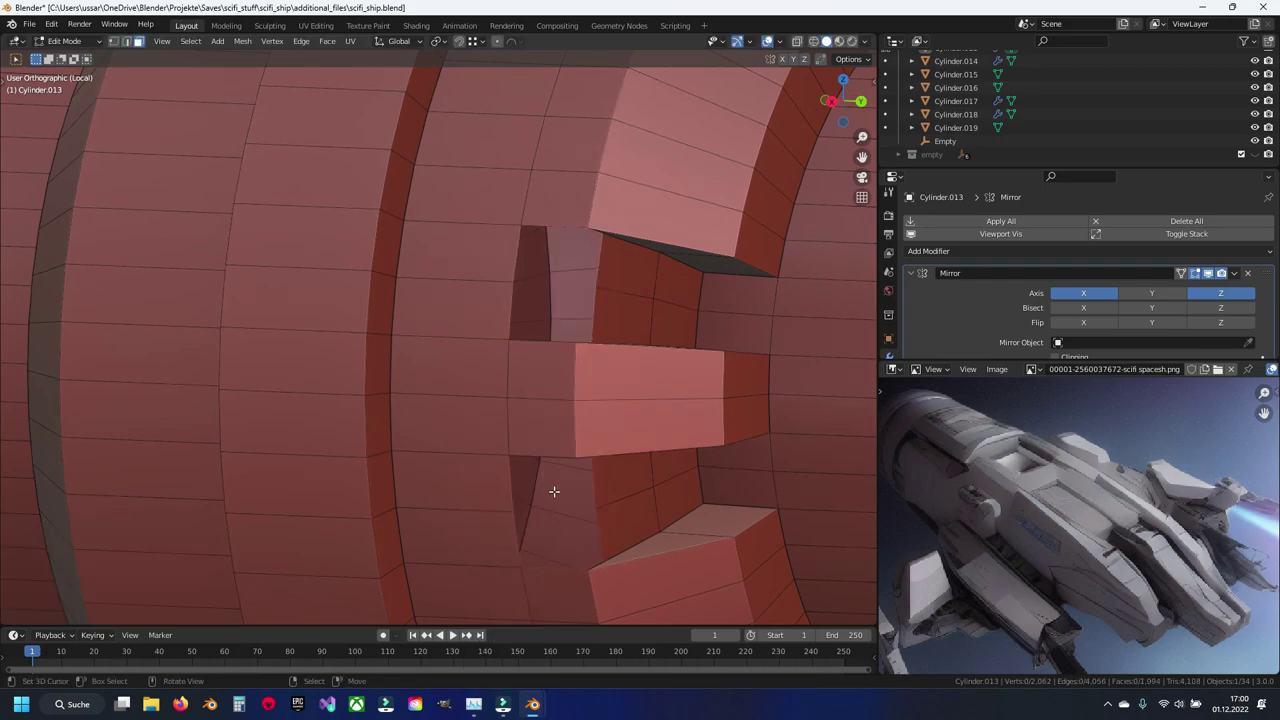
Step: Shift the hole's corner vertex left along the Y axis
mouse_move(574, 332)
middle_mouse_down()
mouse_move(510, 340)
mouse_move(471, 371)
middle_mouse_up()
scroll(509, 411, "up", 3)
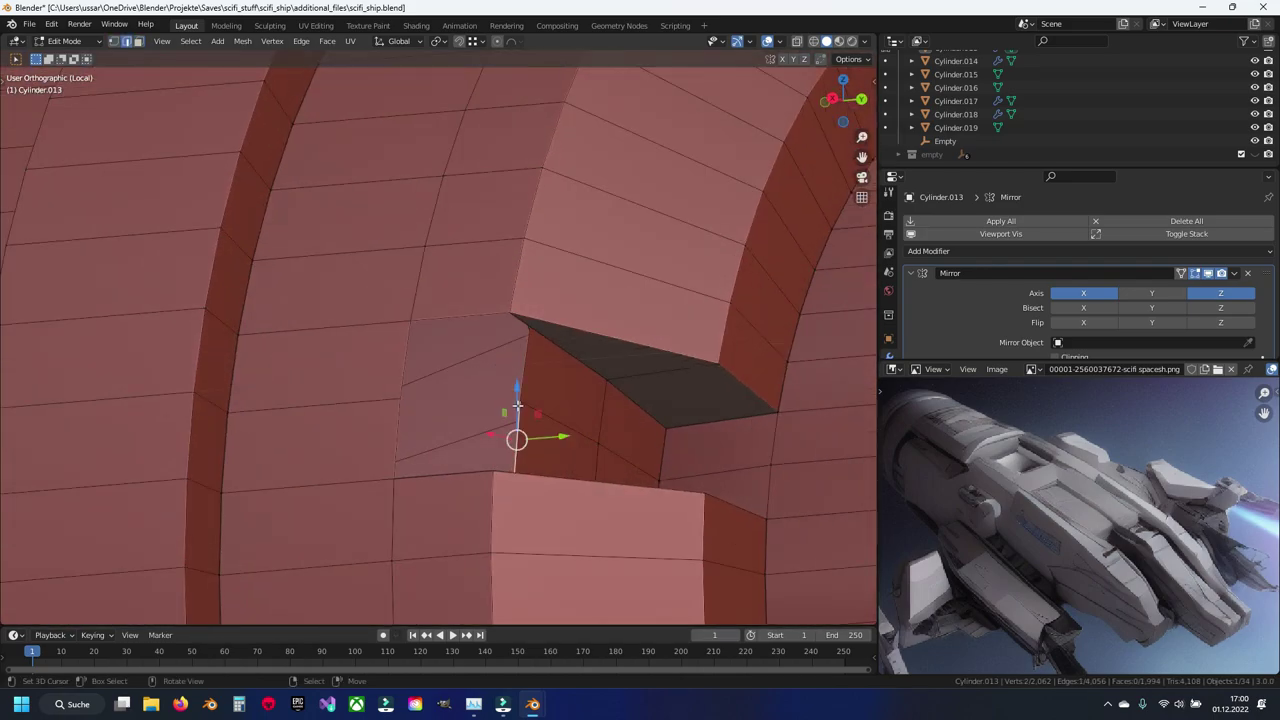
key("KP_3")
middle_click_drag(517, 405, 492, 375)
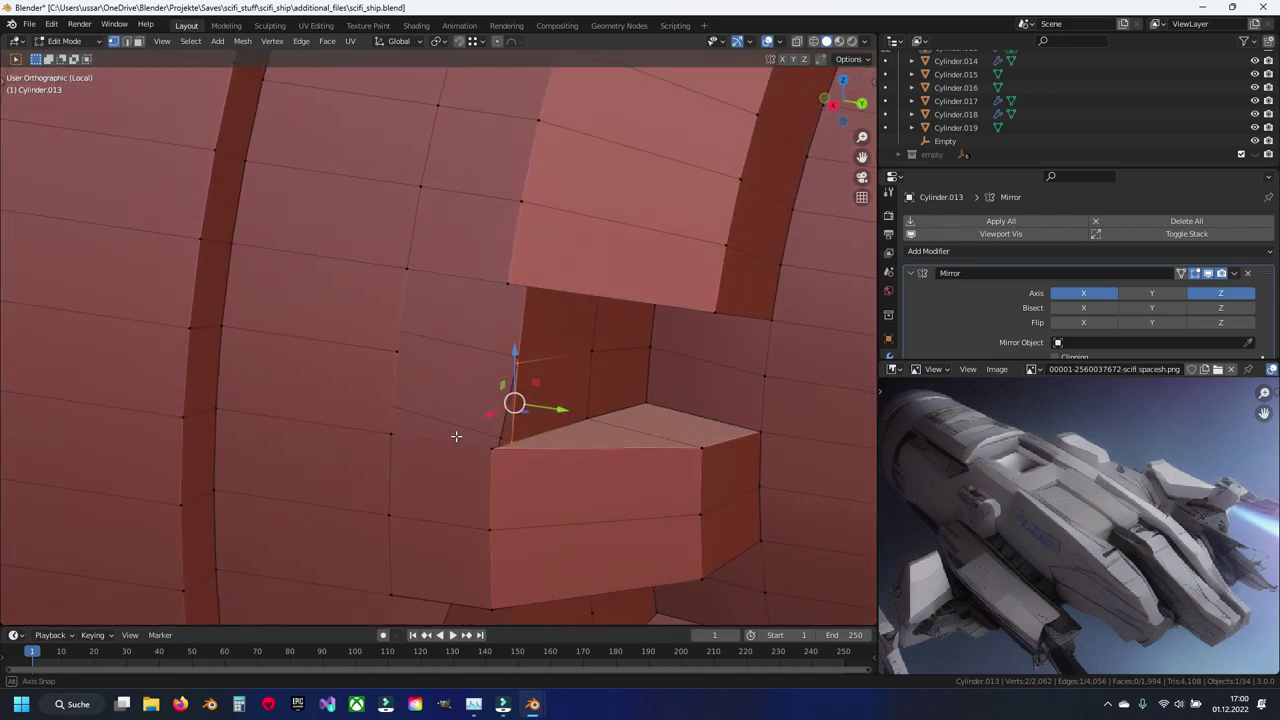
key("KP_3")
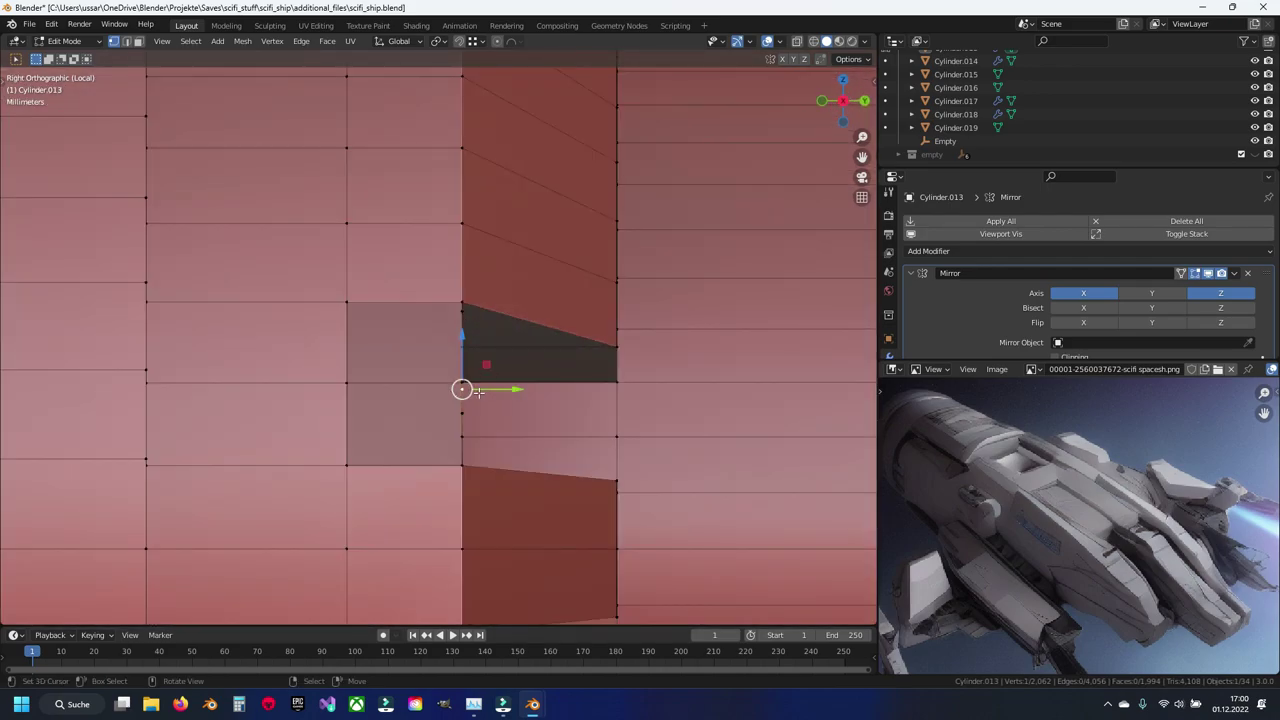
left_click(479, 392)
key("g")
key("y")
left_click(352, 391)
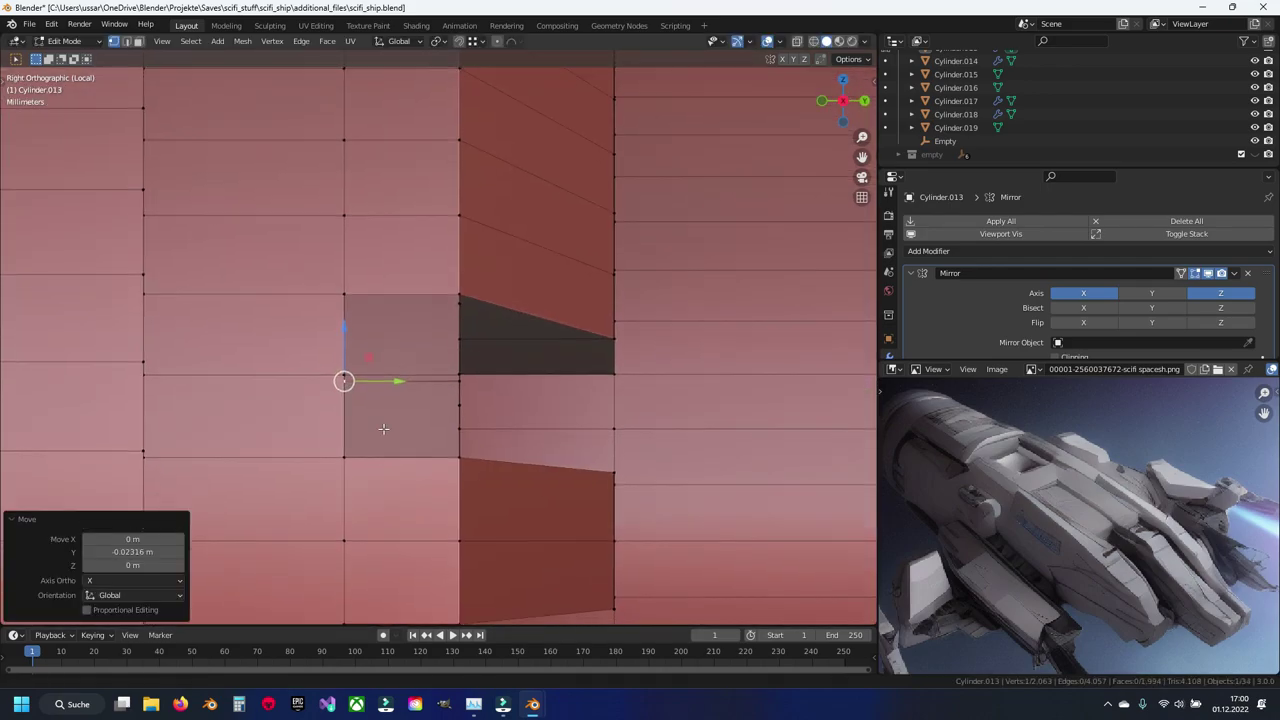
Step: Extrude the hole's lower vertex along Y with the same offset as the corner
middle_click_drag(384, 452, 396, 259, "shift")
middle_click_drag(476, 434, 451, 463)
left_click(480, 463)
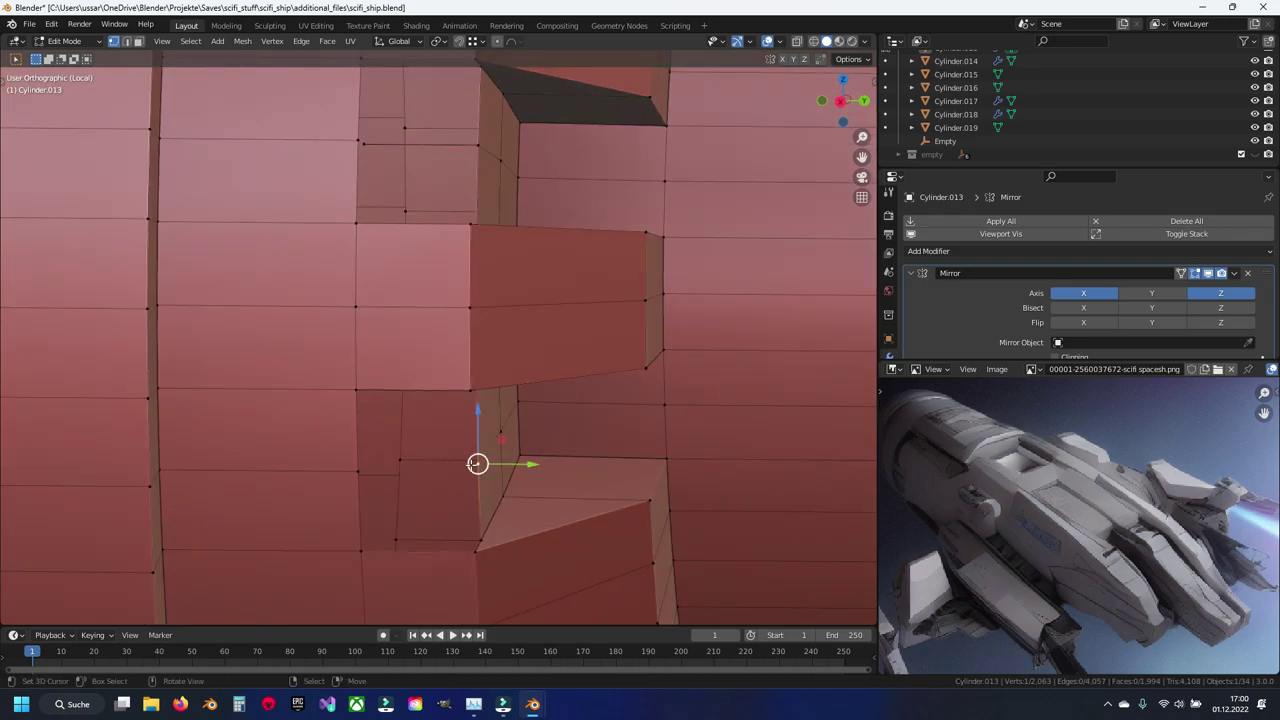
key("KP_3")
key("e")
key("g")
key("y")
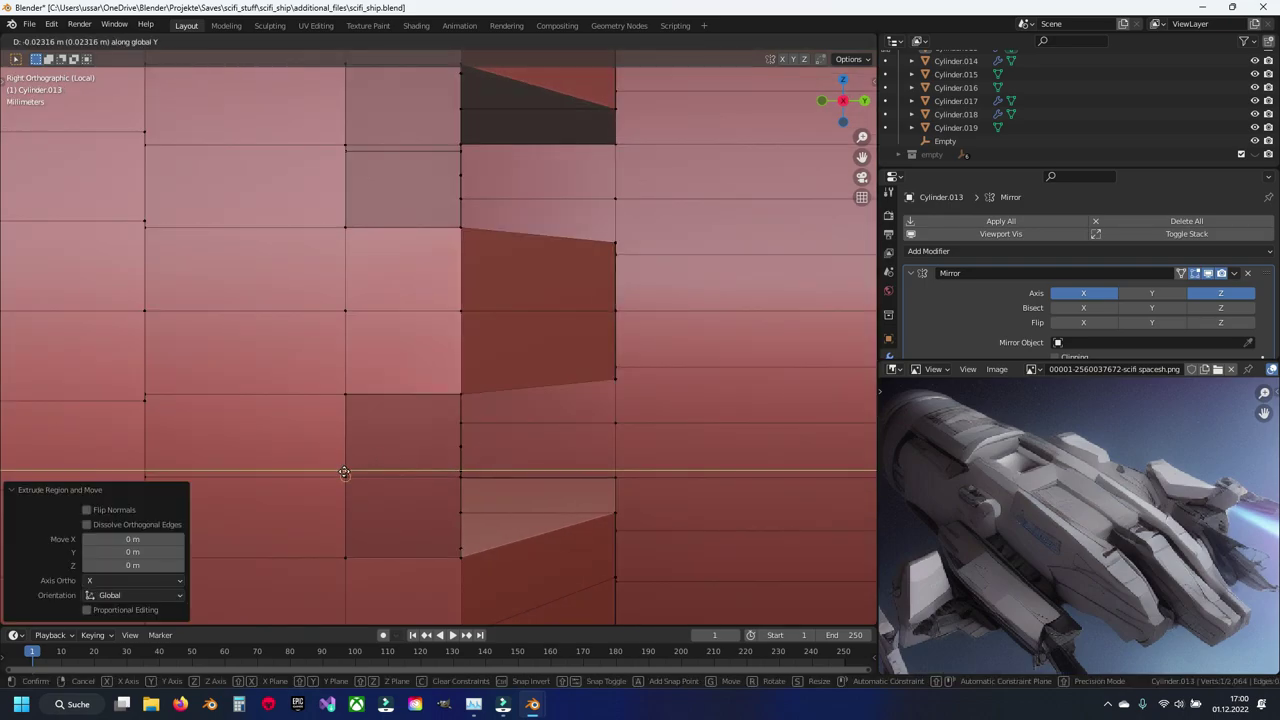
left_click(352, 468)
mouse_move(352, 468)
middle_mouse_down()
mouse_move(374, 384)
mouse_move(443, 423)
mouse_move(443, 315)
mouse_move(463, 428)
middle_mouse_up()
left_click(420, 418, "shift")
key("alt+a")
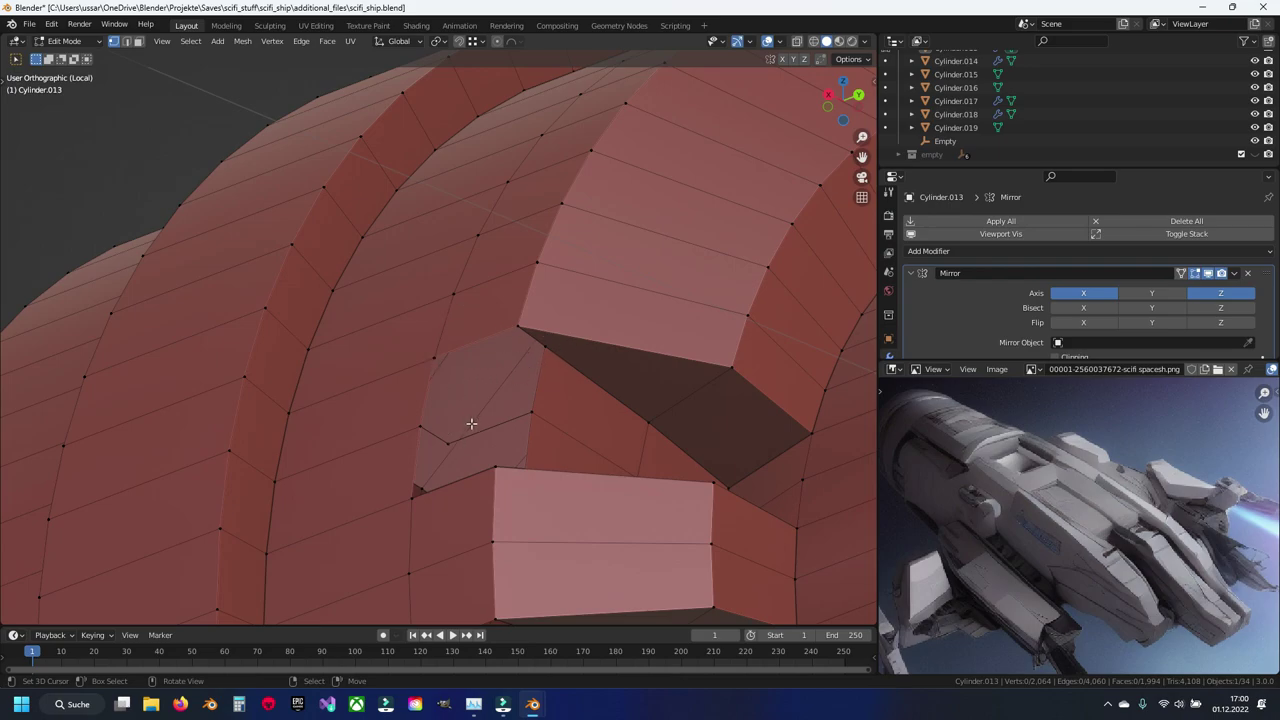
Step: Extrude a new vertex, raise it along Z and nudge it along X
middle_click_drag(471, 423, 466, 454)
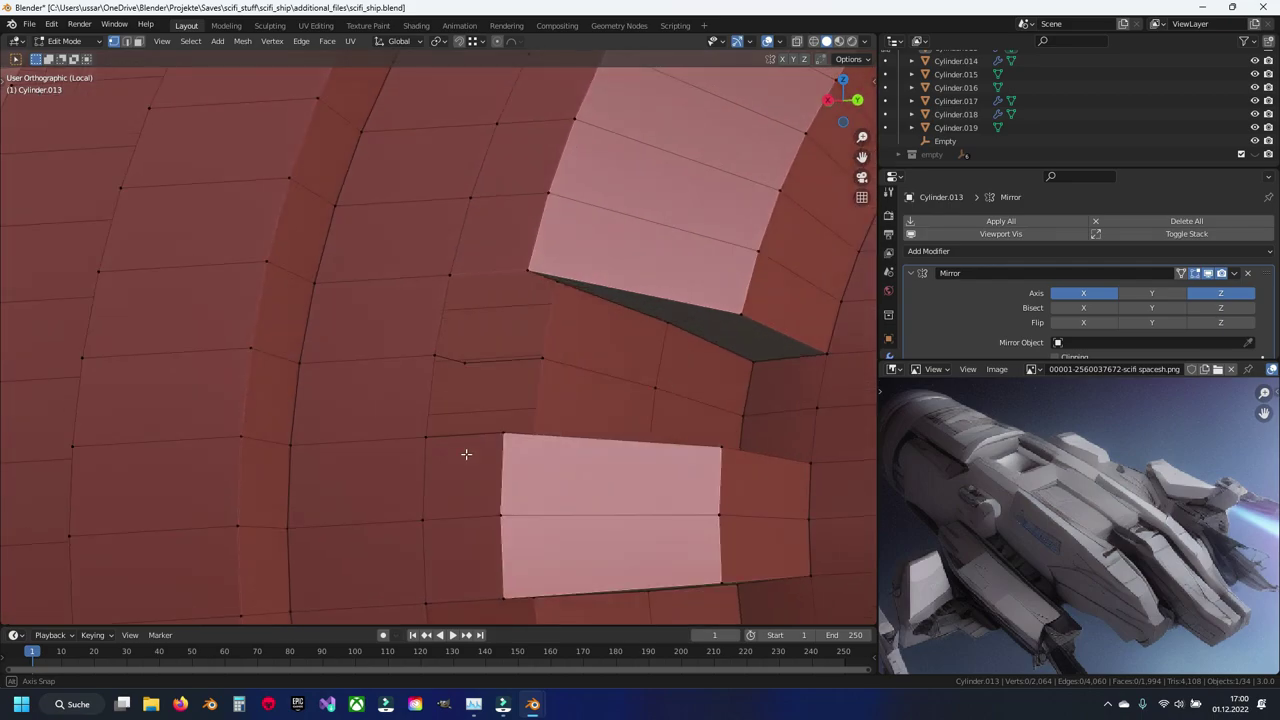
key("e")
right_click(462, 355)
key("g")
key("z")
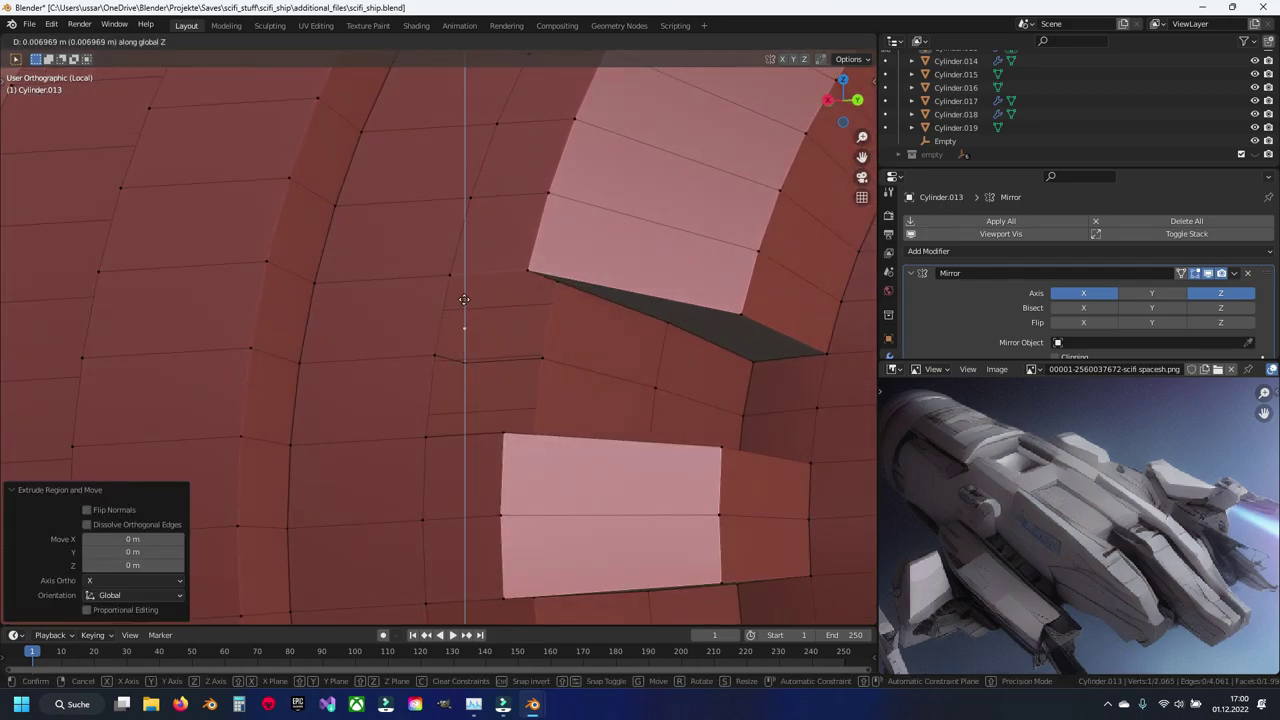
left_click(462, 274)
key("g")
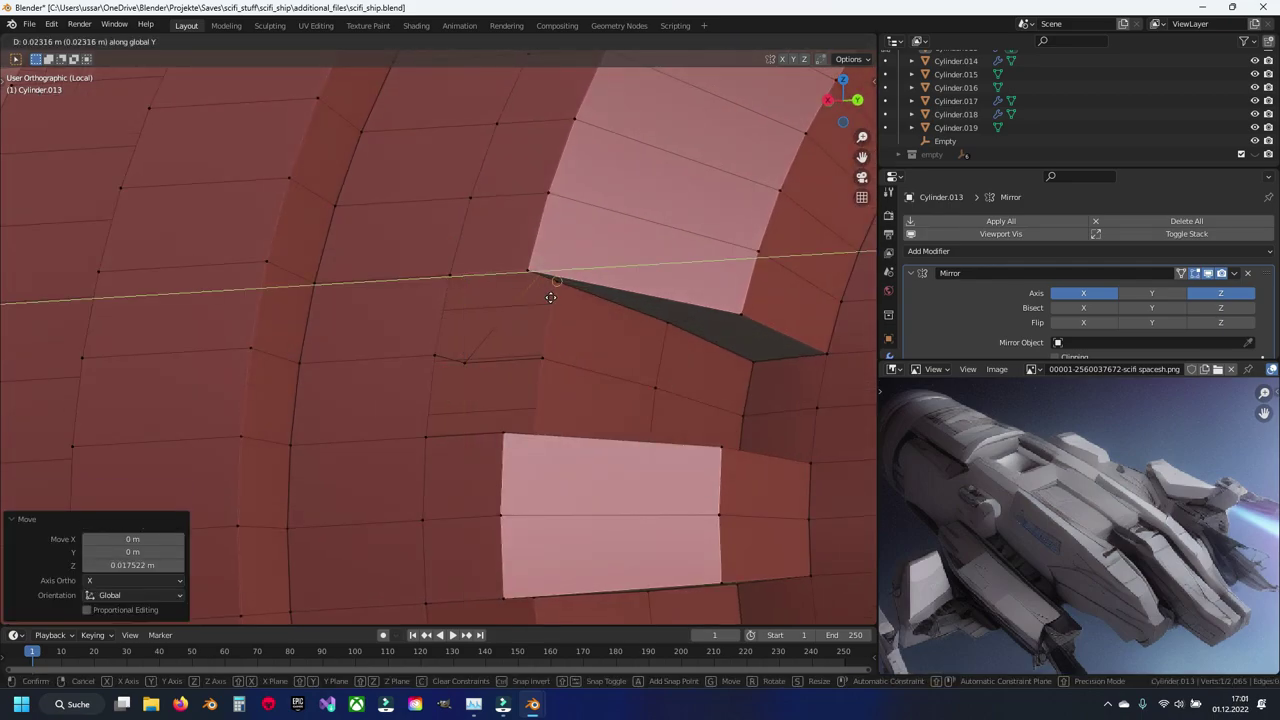
right_click(559, 289)
key("g")
key("x")
left_click(556, 290)
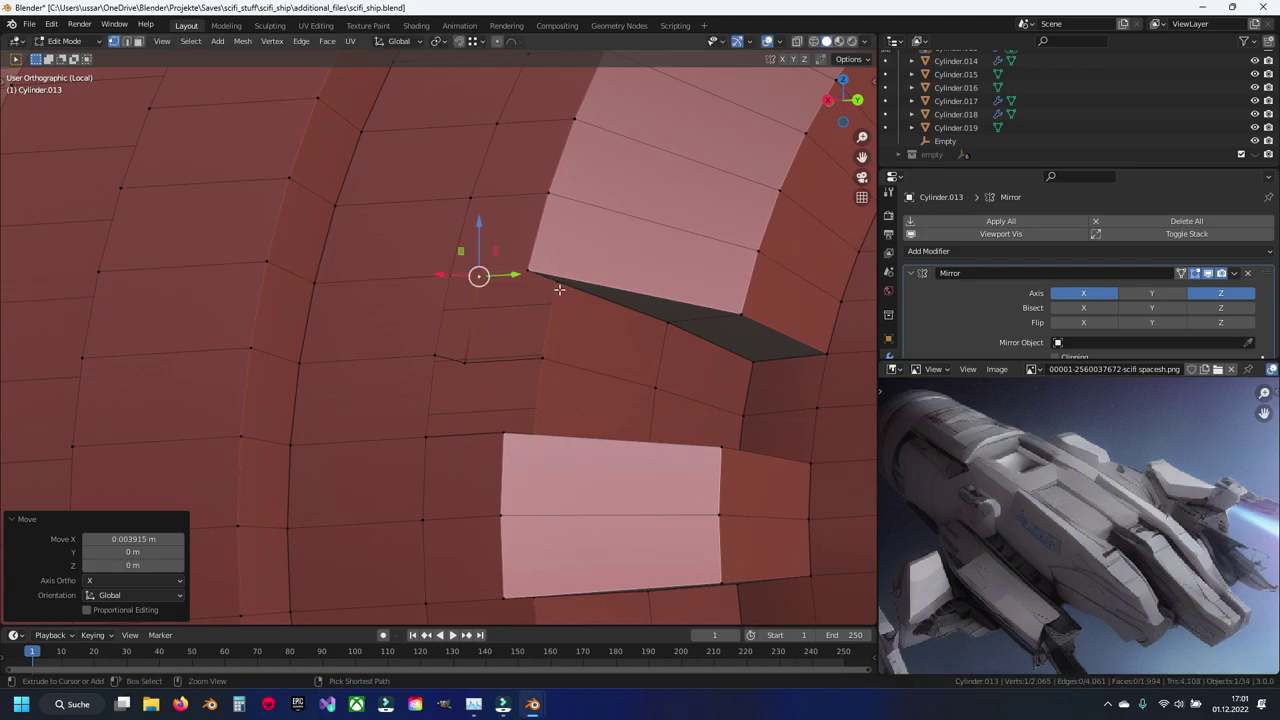
Step: Fill the gap beside the notch with a new face
middle_click_drag(556, 290, 413, 403)
left_click(427, 397)
left_click(456, 407, "shift")
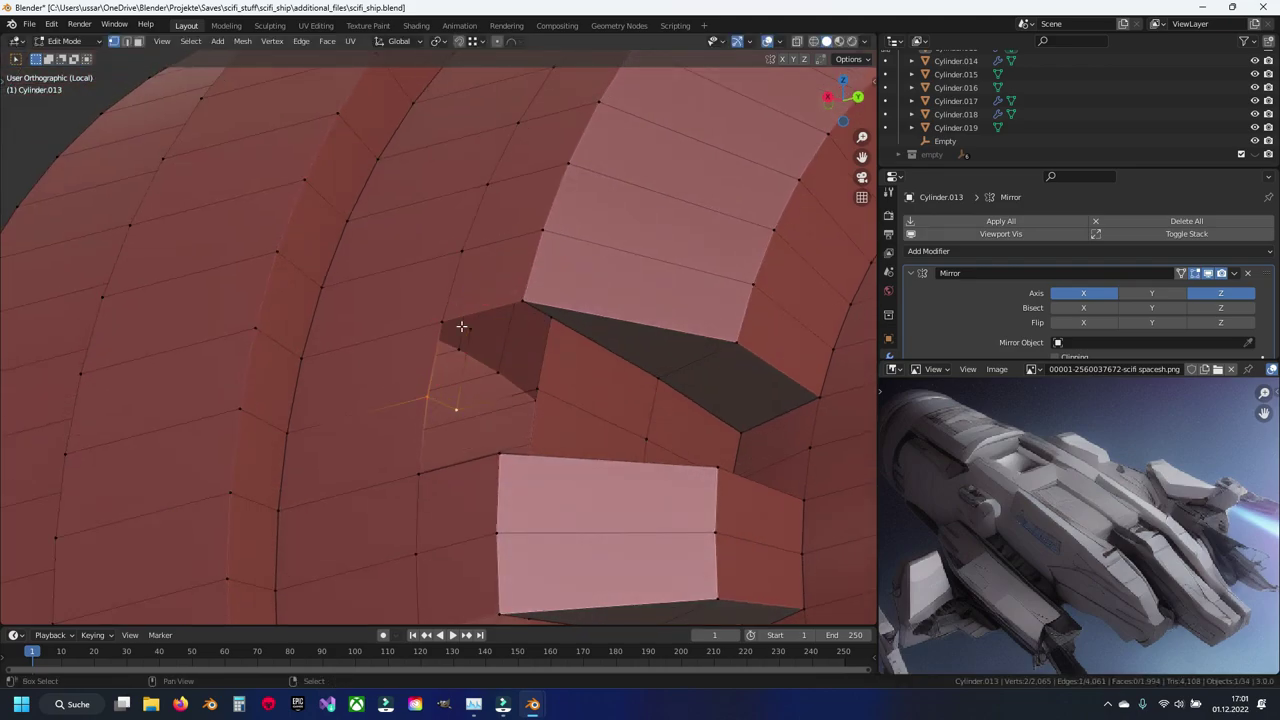
key("alt+a")
key("f")
left_click(548, 322)
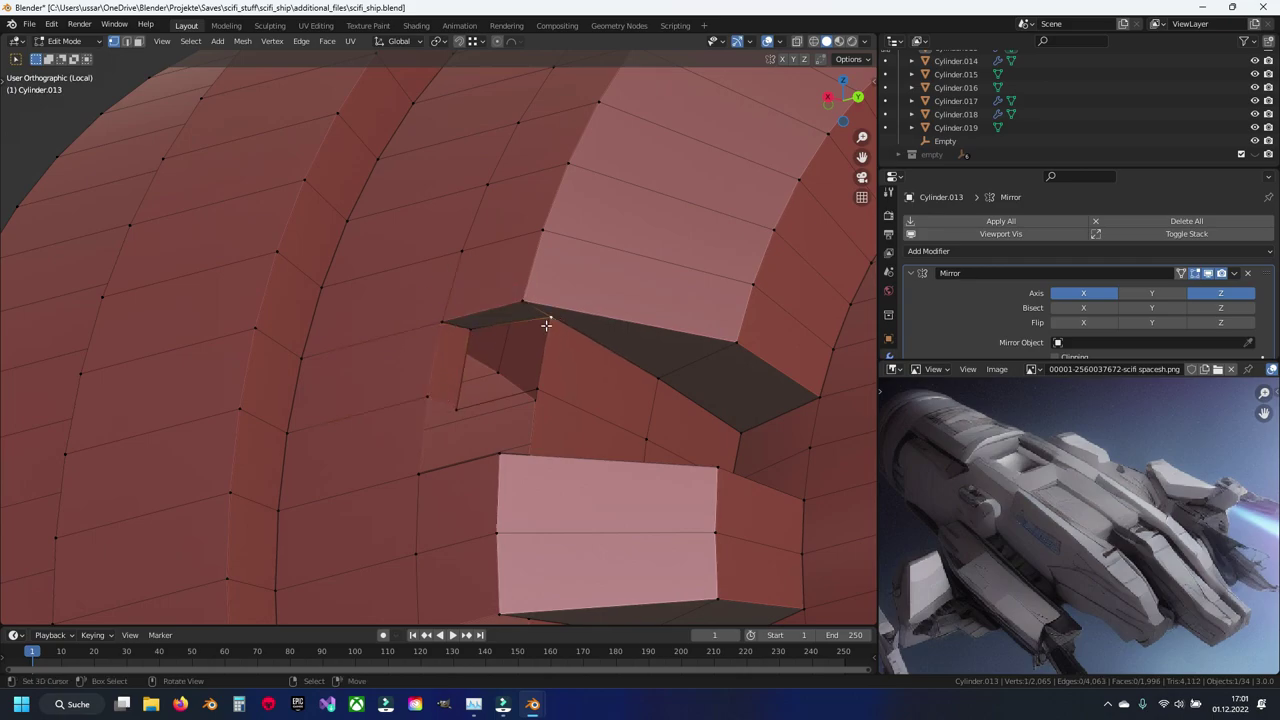
middle_click_drag(529, 383, 486, 423)
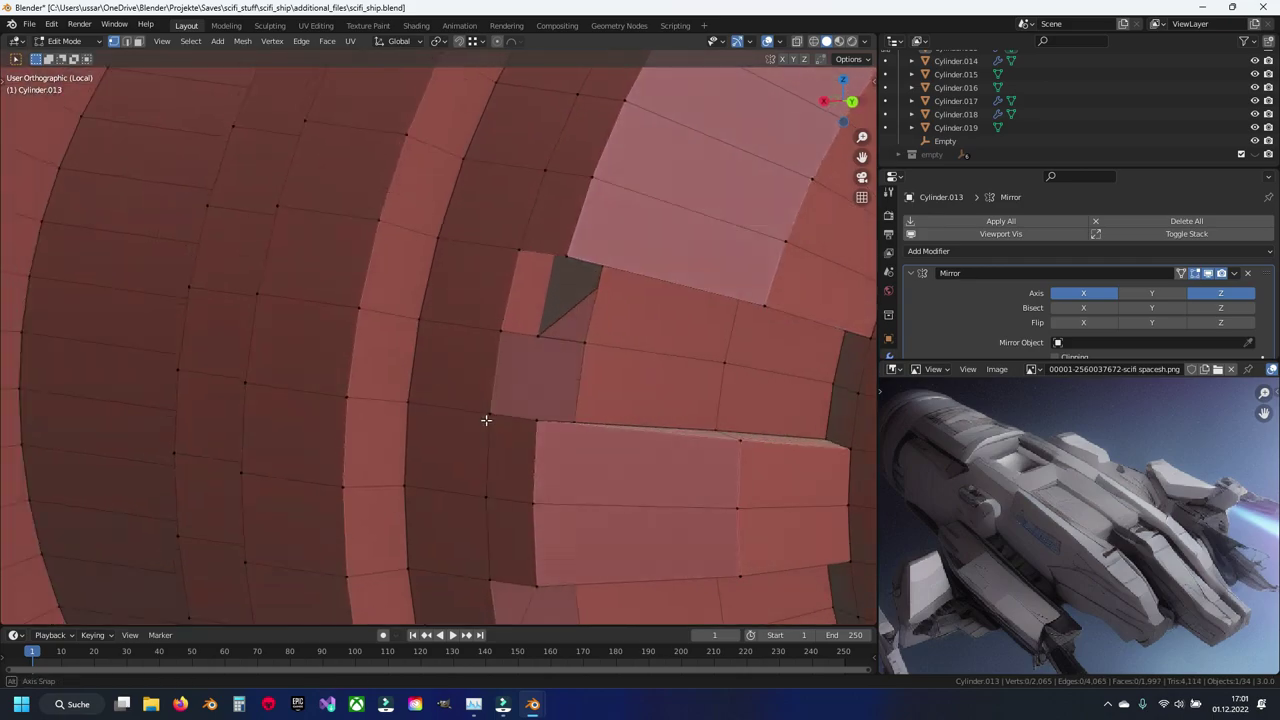
mouse_move(561, 381)
middle_mouse_down()
mouse_move(593, 323)
mouse_move(534, 374)
mouse_move(600, 400)
mouse_move(457, 391)
mouse_move(486, 441)
middle_mouse_up()
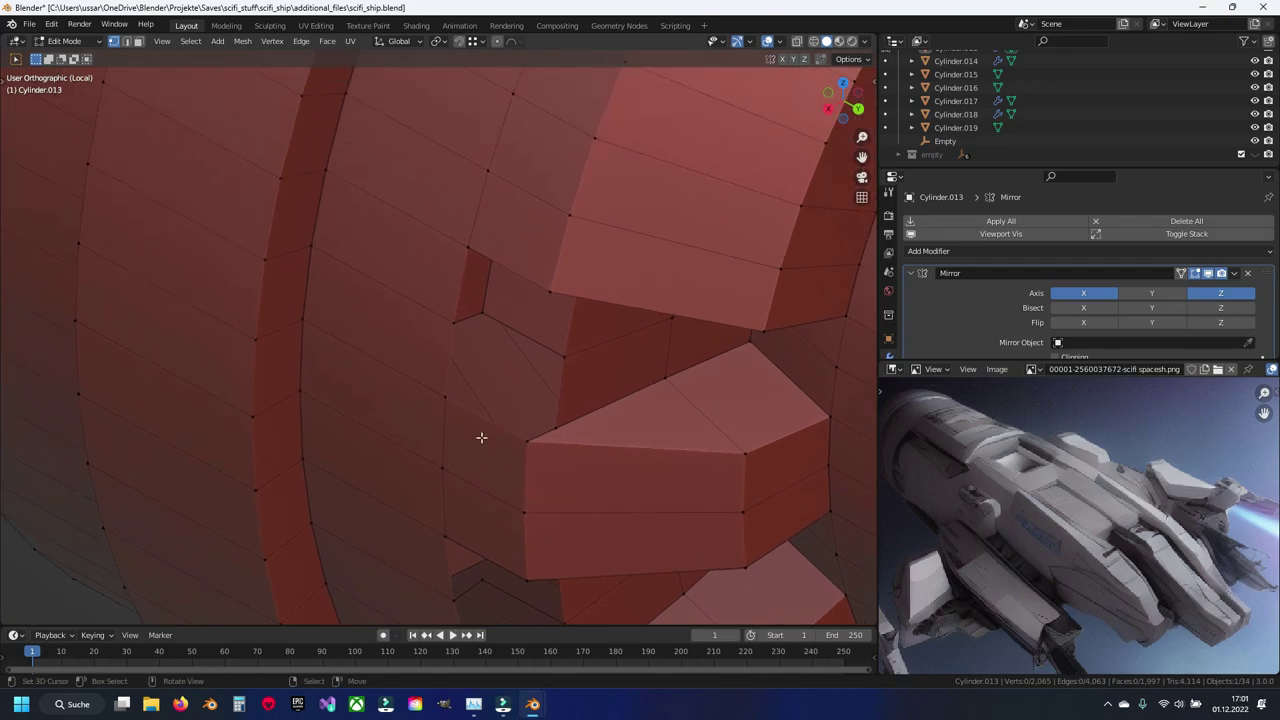
scroll(486, 441, "up", 2)
Step: Extrude another vertex, lowering it along Z and adjusting it along X and Y
key("e")
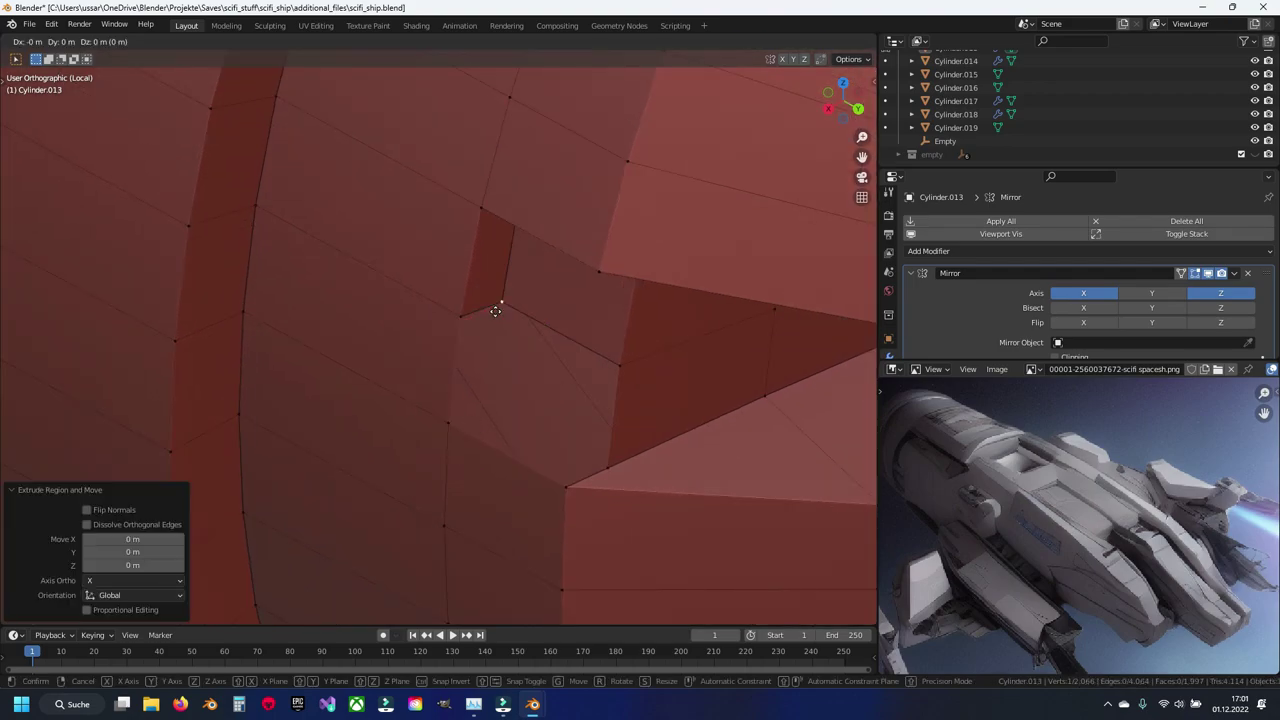
key("z")
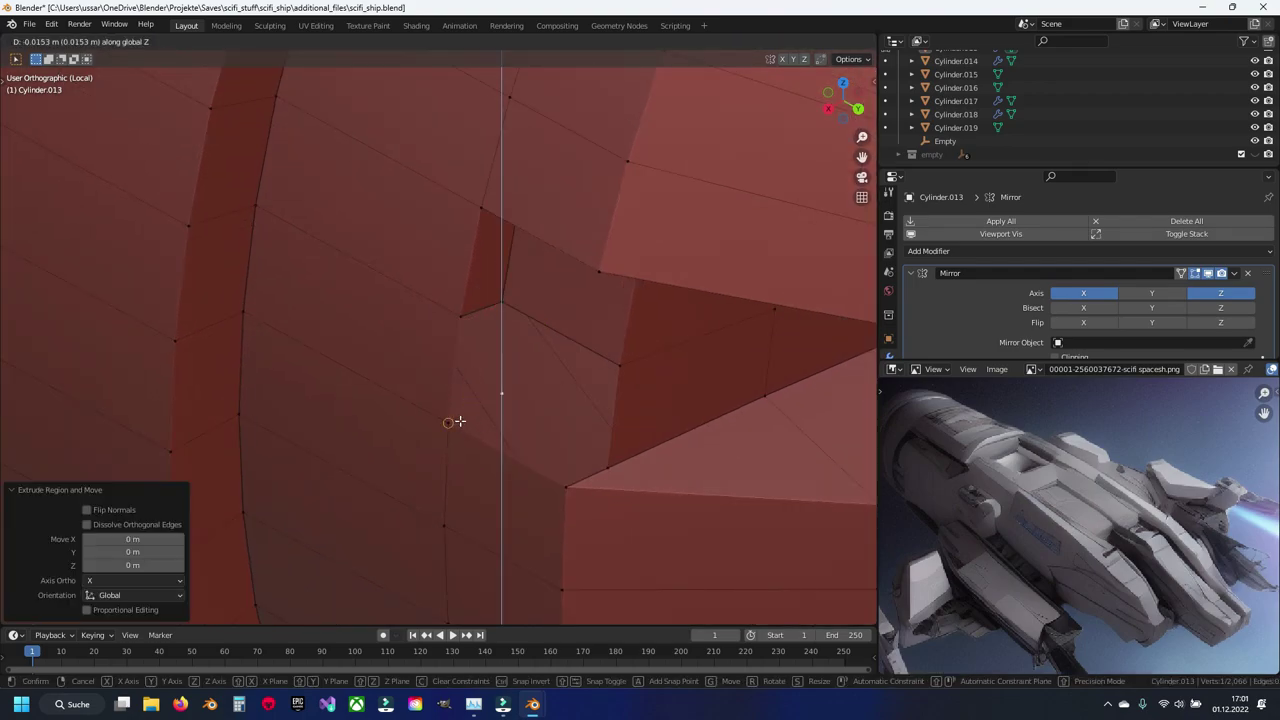
left_click(457, 424)
key("g")
key("x")
left_click(459, 421)
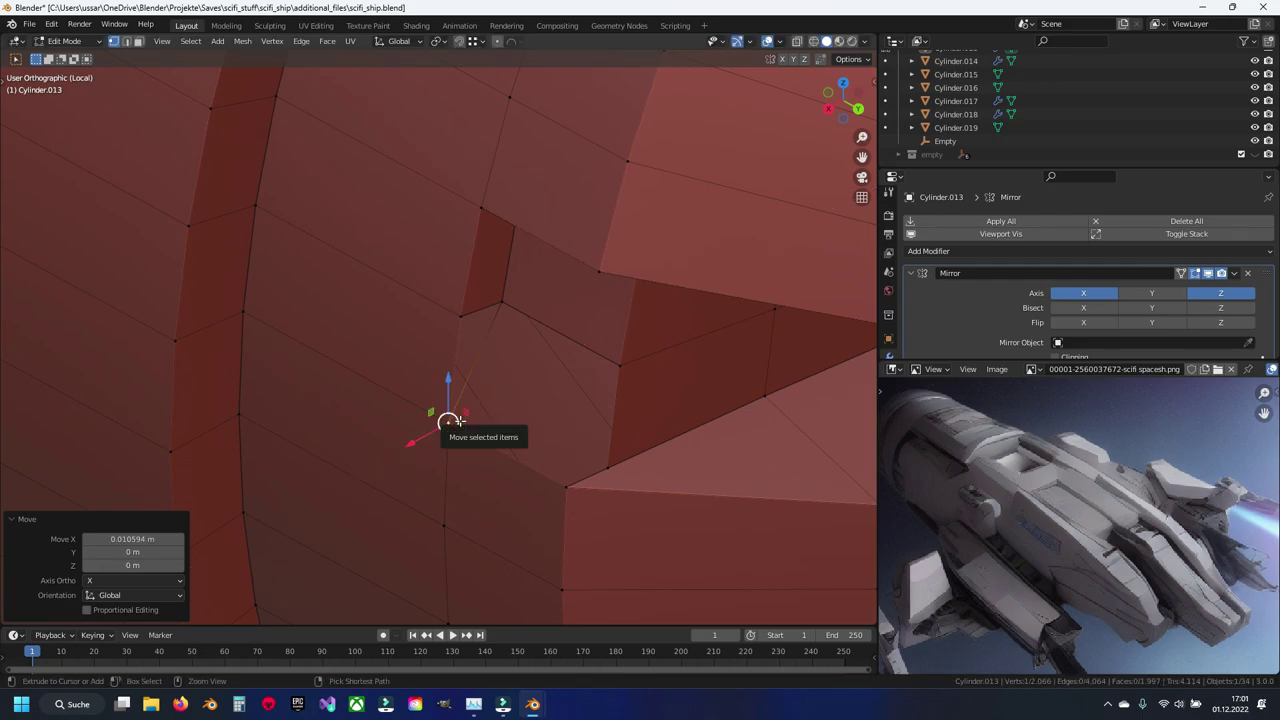
key("g")
key("y")
left_click(500, 388)
Step: Join two opposite vertices with an edge and fill the open quad with a face
left_click(505, 301)
left_click(448, 421, "shift")
key("j")
key("alt+a")
left_click(557, 432)
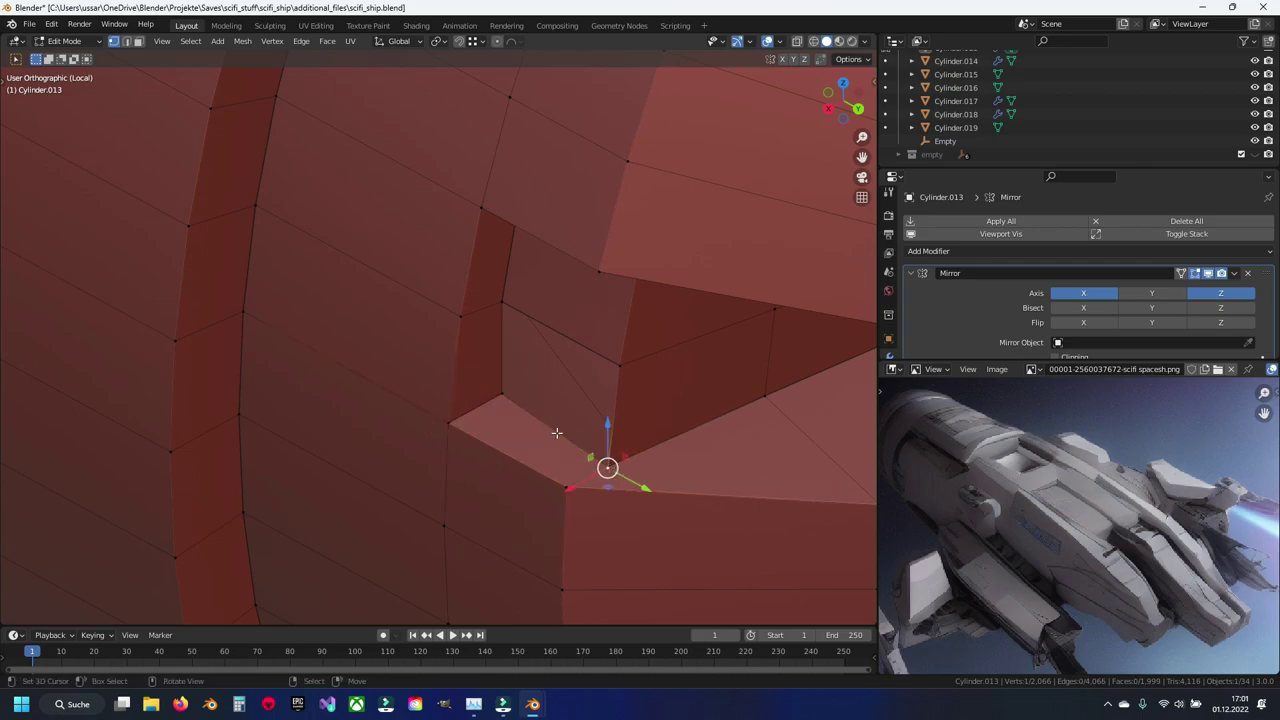
key("f")
key("alt+a")
Step: Shift the notch's lower-corner vertex along the X axis
mouse_move(610, 418)
middle_mouse_down()
mouse_move(524, 448)
mouse_move(471, 491)
middle_mouse_up()
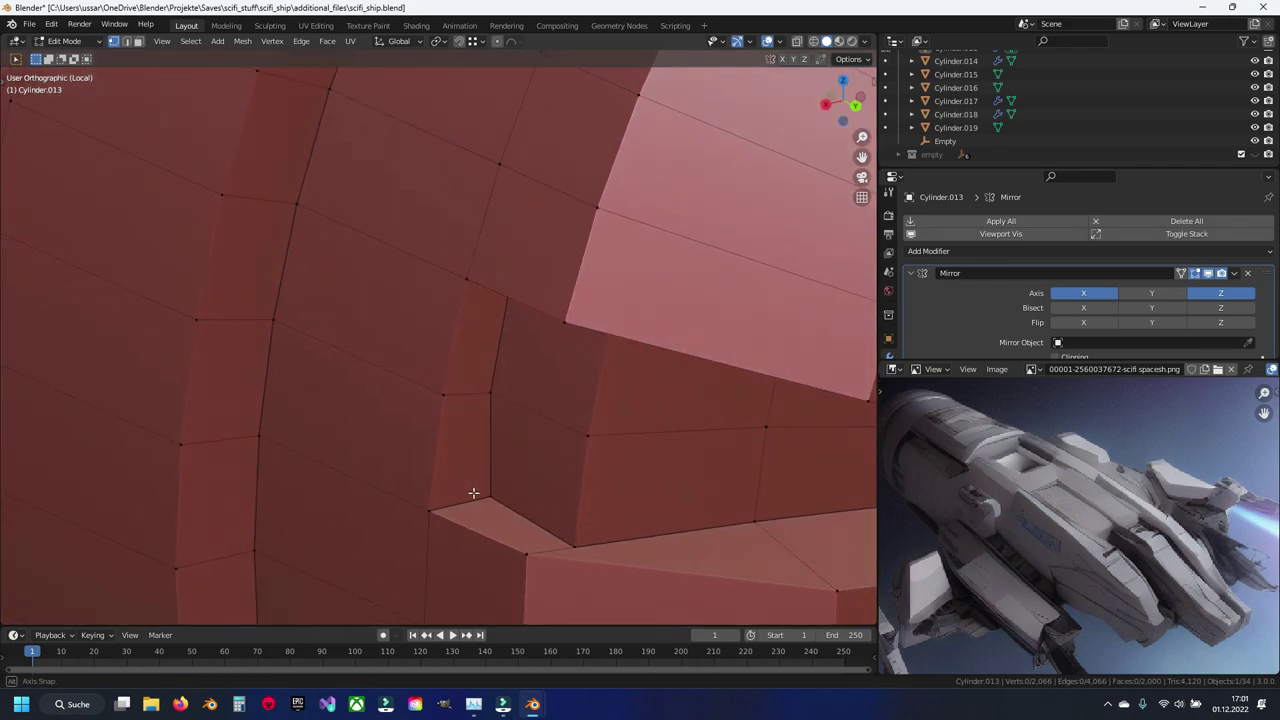
left_click(475, 489)
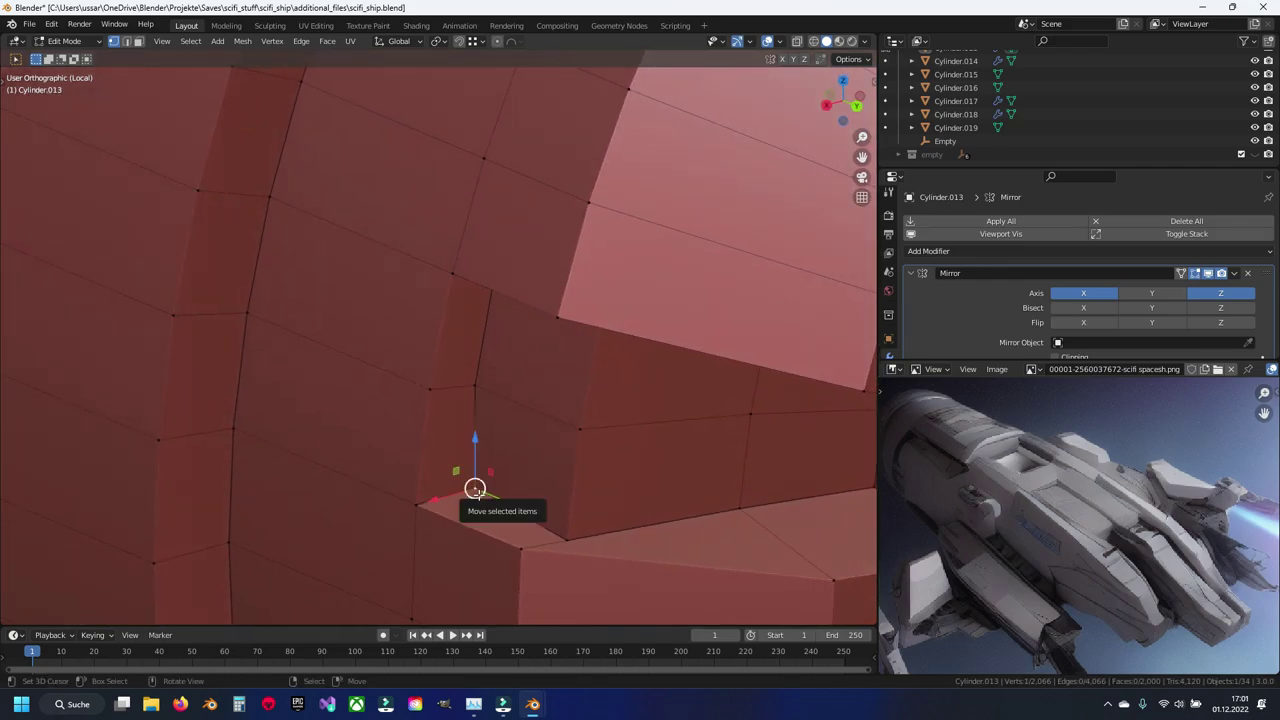
key("g")
key("z")
key("Escape")
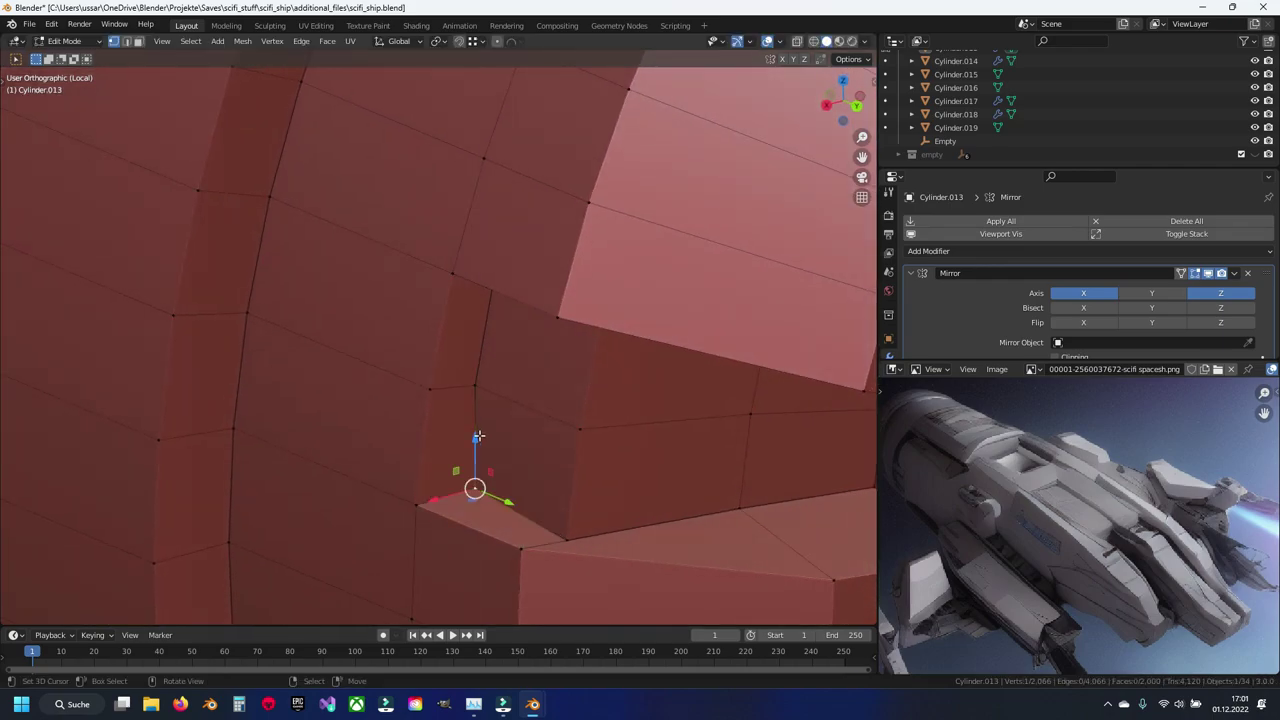
key("g")
key("x")
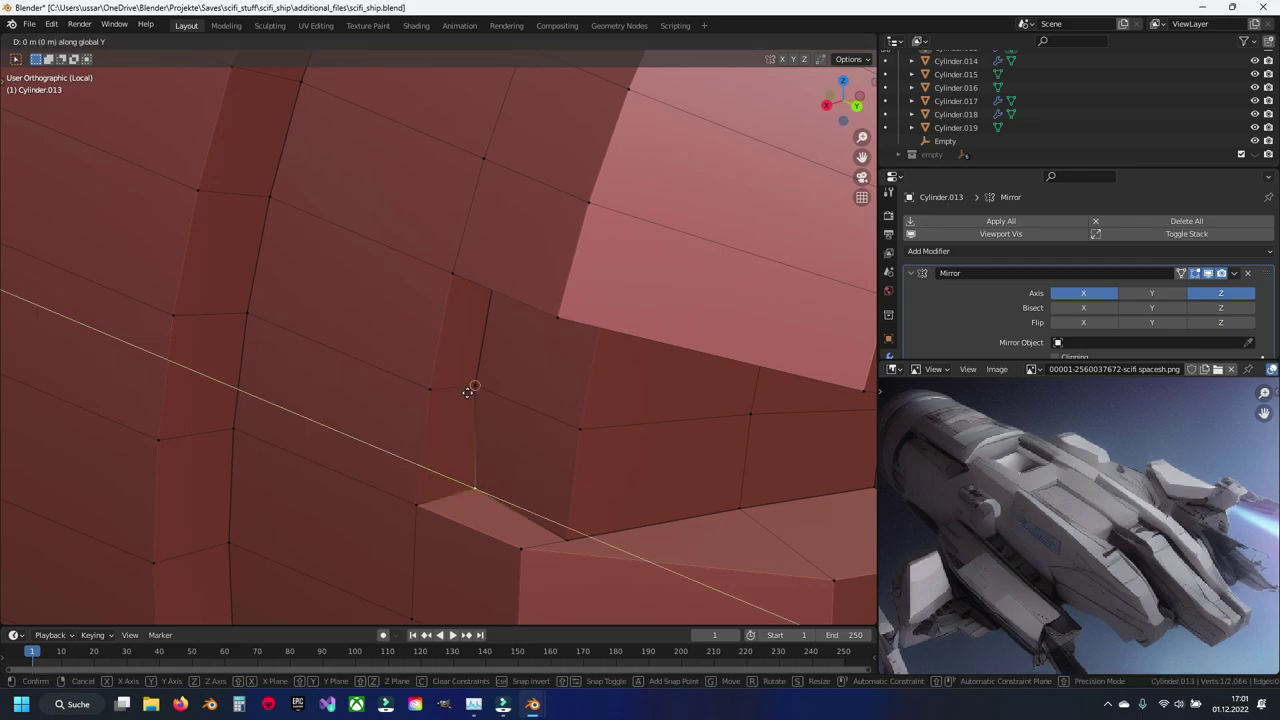
left_click(468, 391)
Step: Return to Object Mode and orbit to view the slanted ledge above the tab
key("g")
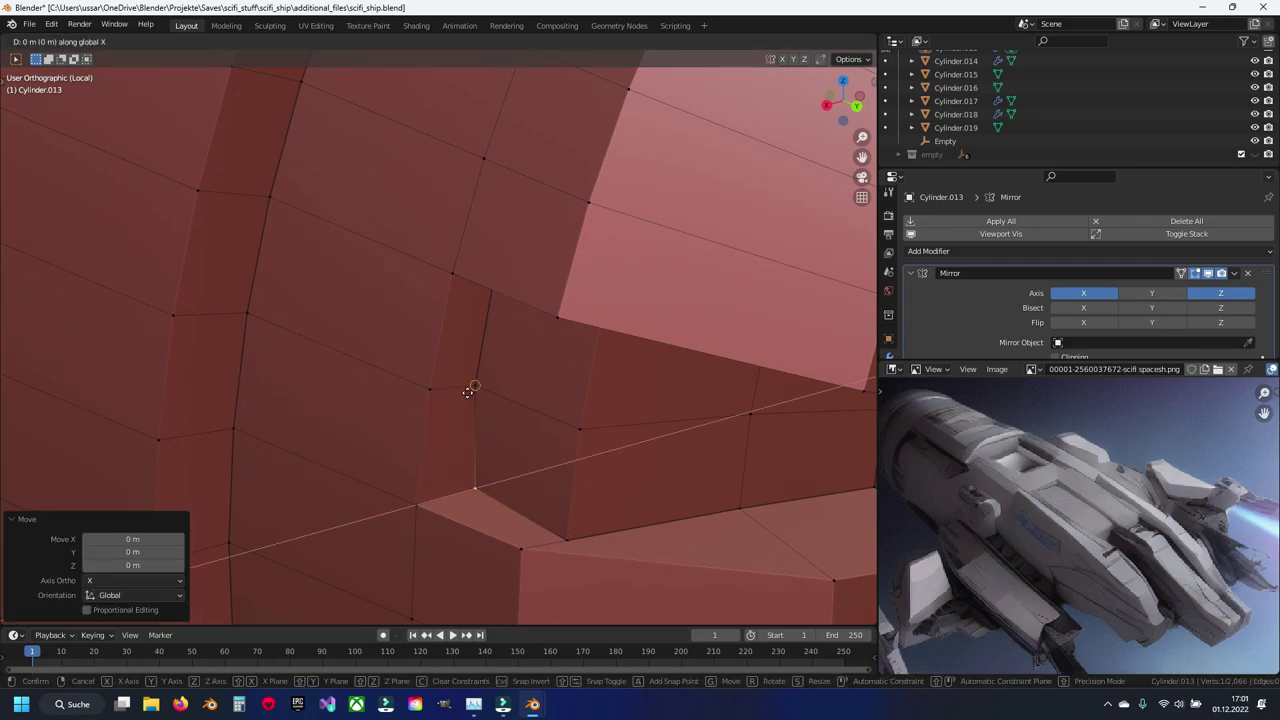
key("Escape")
scroll(467, 392, "down", 2)
key("Tab")
mouse_move(493, 396)
middle_mouse_down()
mouse_move(515, 378)
mouse_move(428, 356)
mouse_move(390, 430)
mouse_move(498, 436)
middle_mouse_up()
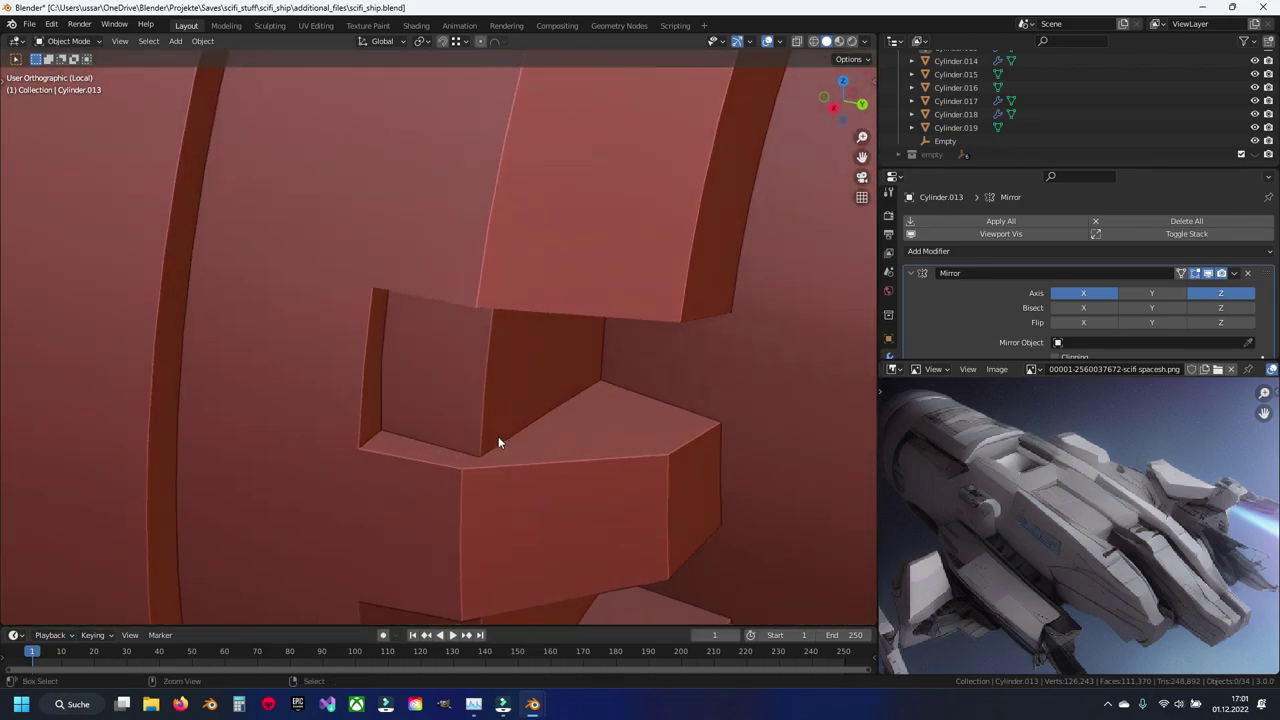
Step: Extrude a column of four faces on the notch's side wall along their normals
key("Tab")
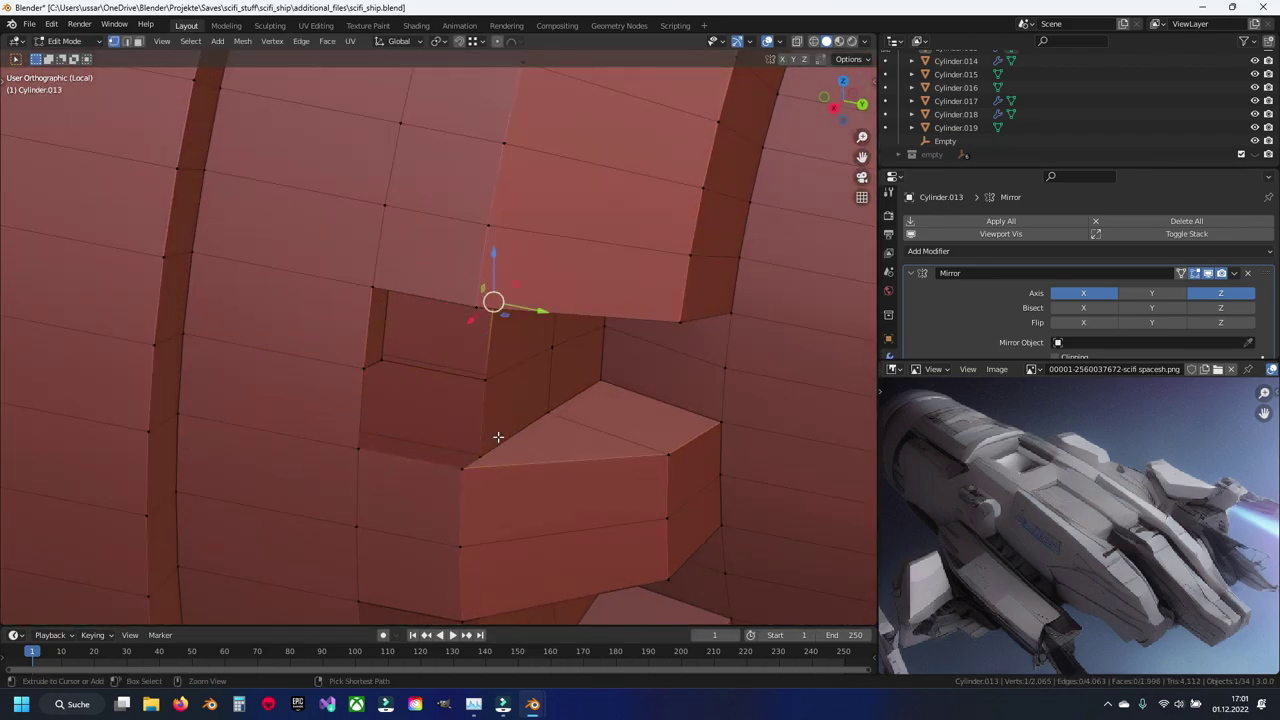
key("ctrl+z")
key("ctrl+z")
key("ctrl+s")
mouse_move(471, 394)
middle_mouse_down("shift")
mouse_move(443, 363)
mouse_move(460, 321)
middle_mouse_up("shift")
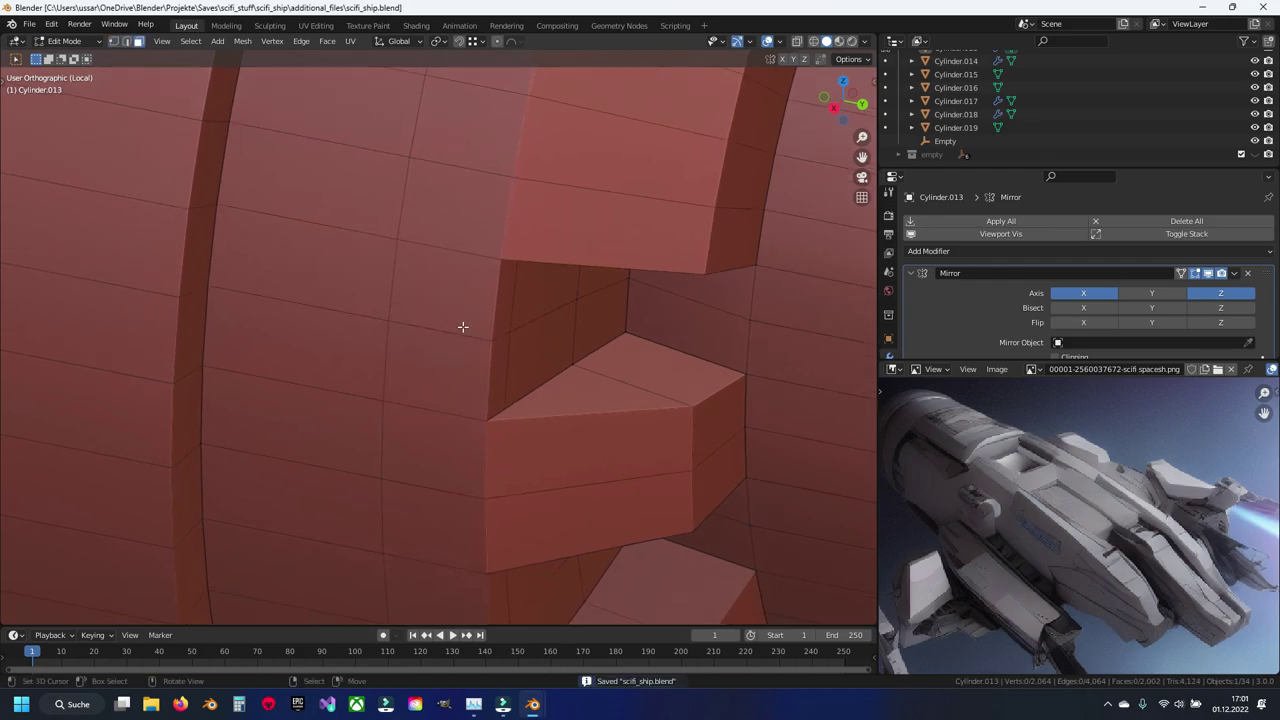
left_click(460, 321)
left_click(449, 277, "shift")
left_click(451, 451, "shift")
mouse_move(449, 277)
middle_mouse_down()
mouse_move(451, 451)
mouse_move(450, 410)
mouse_move(474, 390)
middle_mouse_up()
left_click(423, 433, "shift")
key("e")
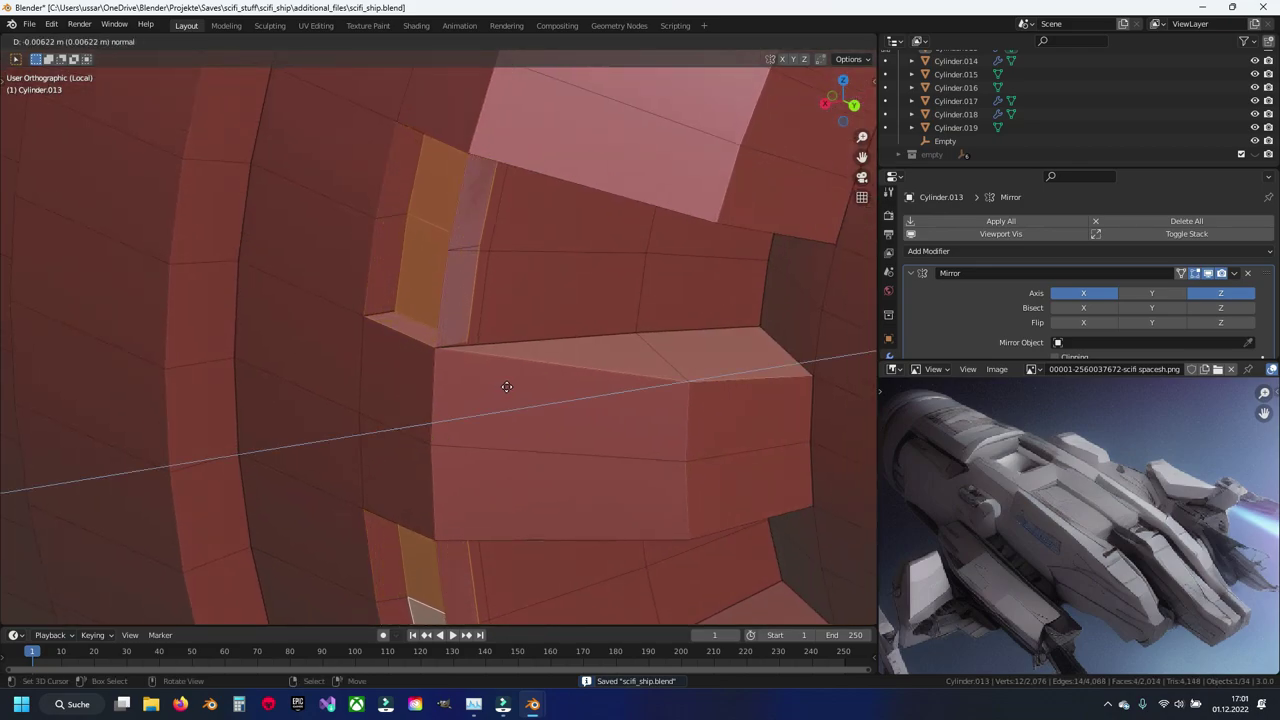
left_click(517, 390)
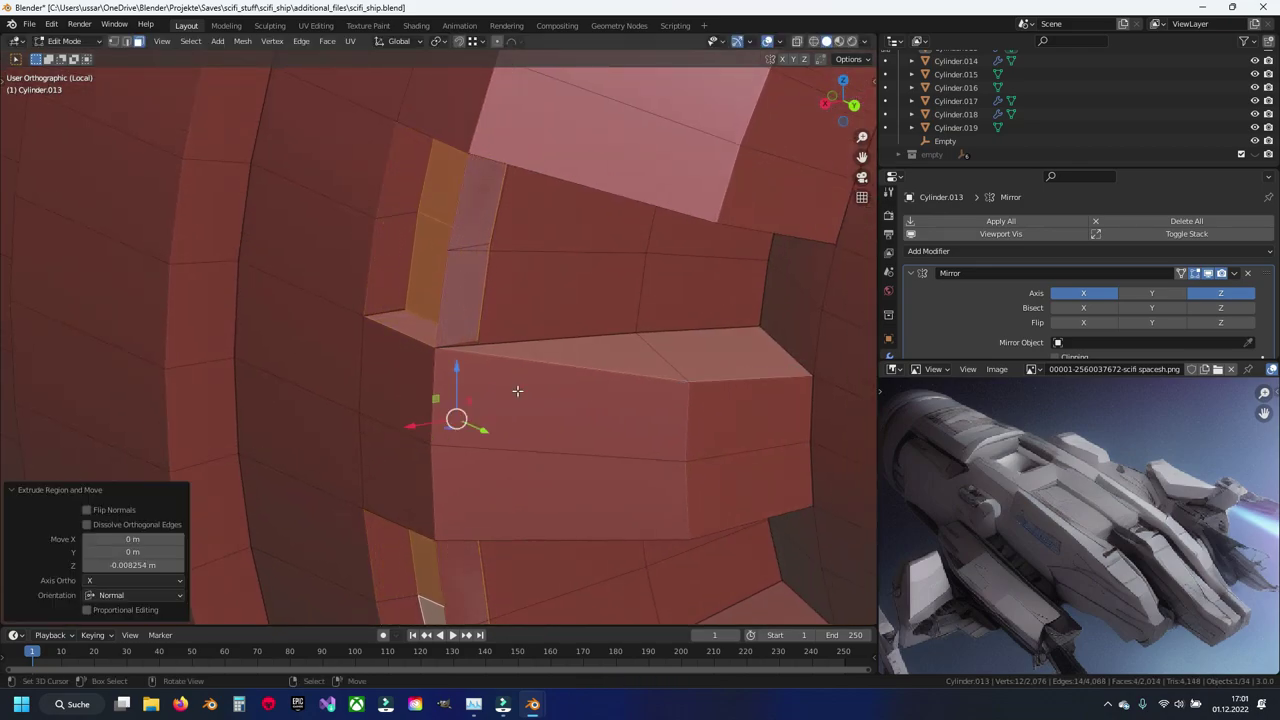
Step: Delete the leftover faces behind the notch
middle_click_drag(451, 417, 474, 463)
left_click(471, 329)
key("x")
key("Escape")
left_click(494, 250, "shift")
key("x")
left_click(489, 325)
mouse_move(489, 325)
middle_mouse_down()
mouse_move(480, 448)
mouse_move(443, 457)
middle_mouse_up()
left_click(475, 487, "shift")
key("x")
left_click(470, 451)
scroll(477, 334, "up", 3)
Step: Slide two notch corner vertices toward their neighbouring corners
left_click(509, 349)
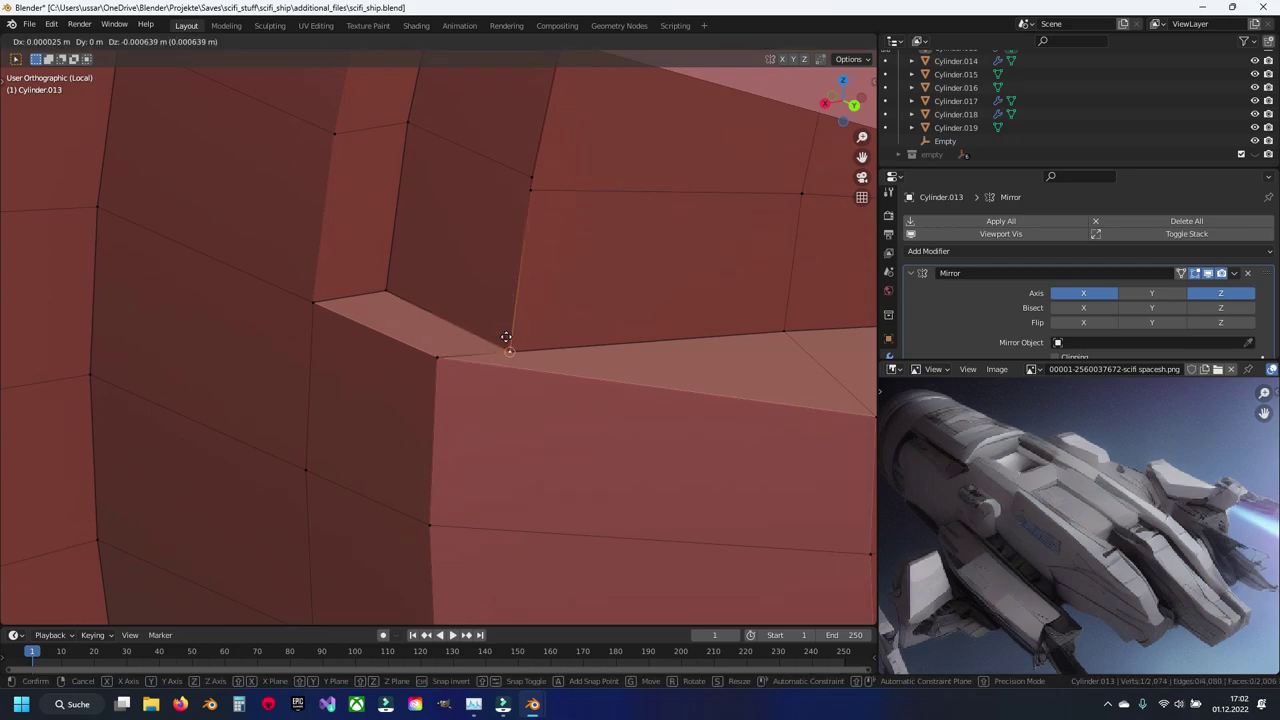
left_click_drag(509, 350, 510, 349)
key("g")
key("Escape")
mouse_move(510, 350)
middle_mouse_down()
mouse_move(517, 317)
mouse_move(494, 386)
middle_mouse_up()
key("g")
left_click(517, 317)
left_click(438, 370)
key("shift+z")
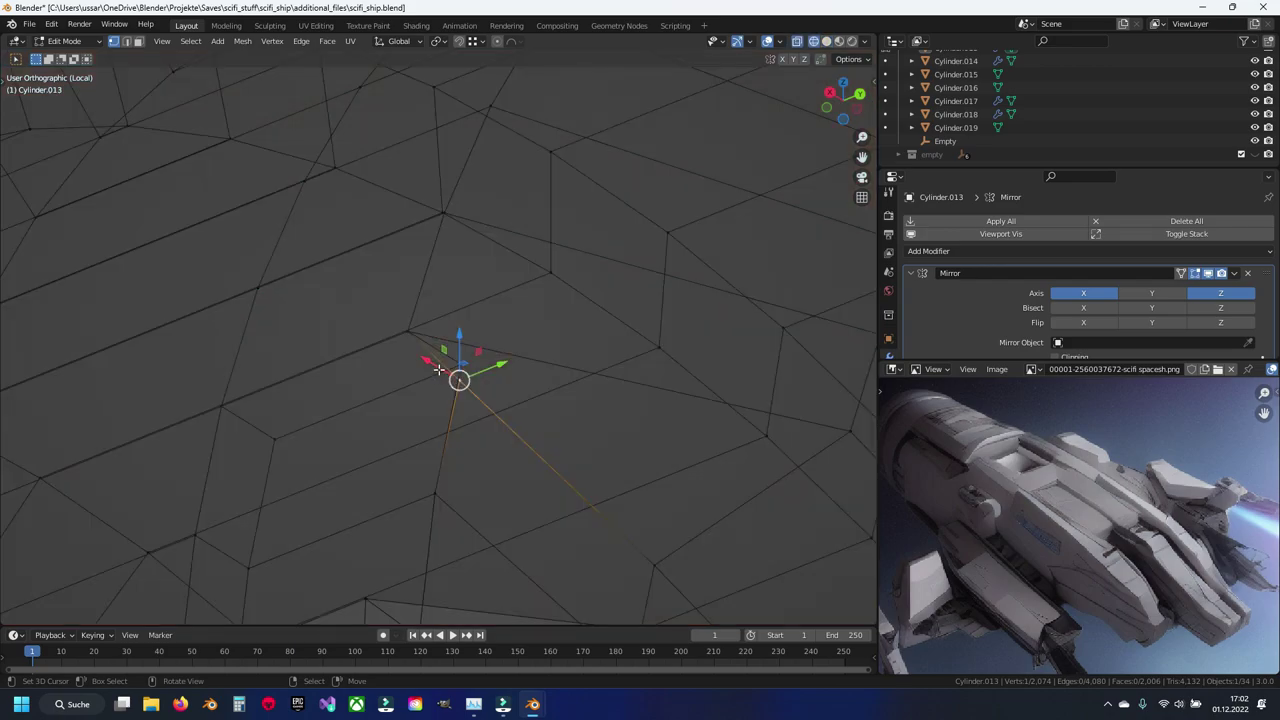
key("shift+z")
left_click_drag(440, 370, 446, 393)
Step: Fine-tune another notch corner vertex with several small moves
middle_click_drag(446, 393, 449, 177)
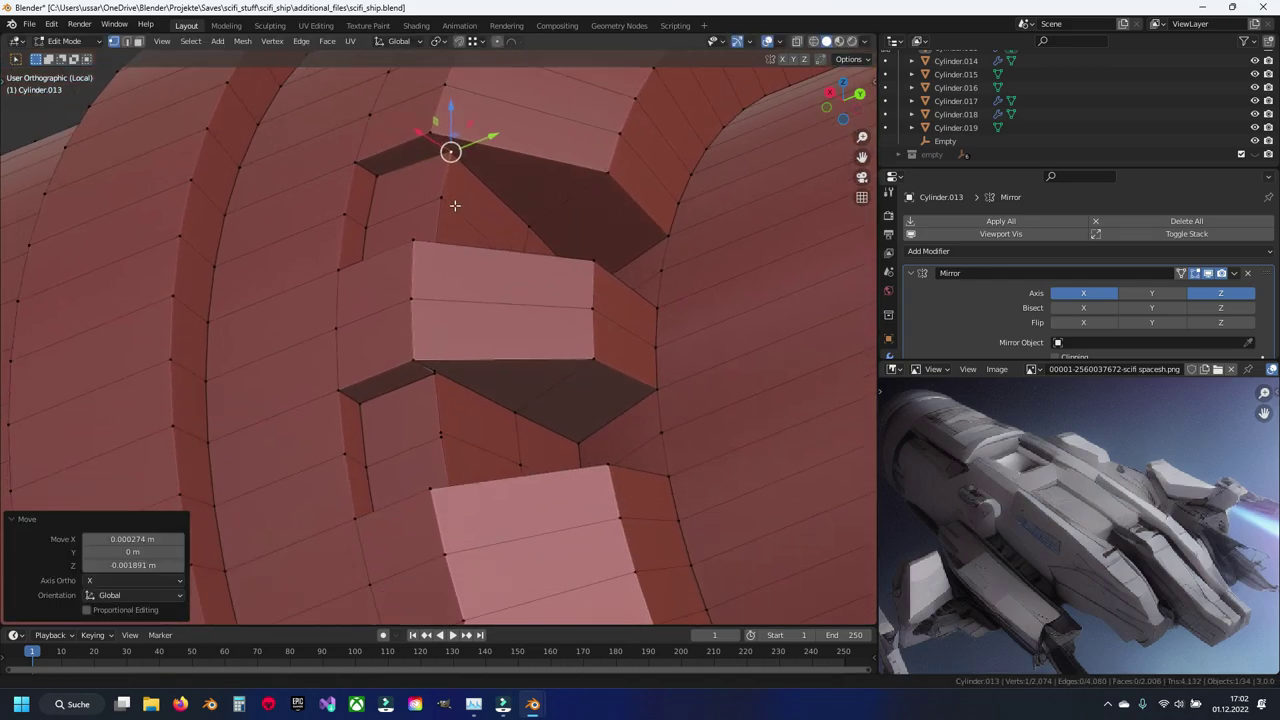
scroll(454, 314, "up", 5)
left_click(419, 313)
key("g")
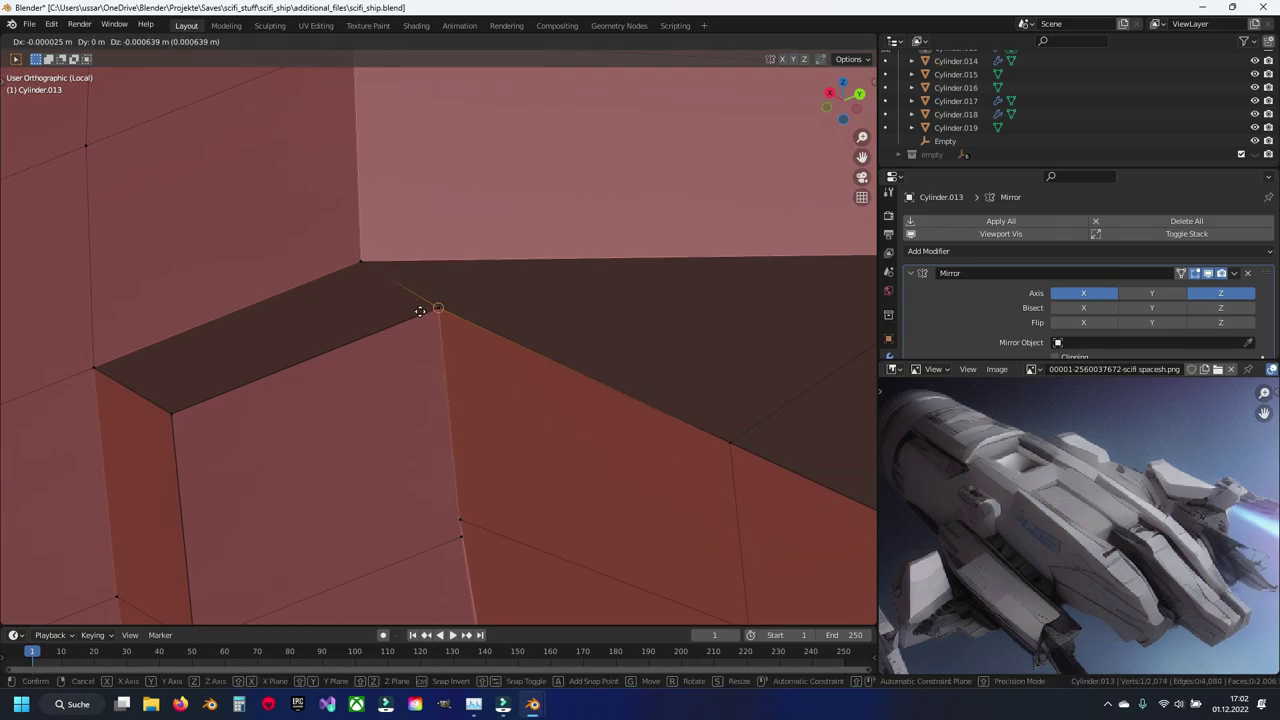
left_click(421, 309)
key("g")
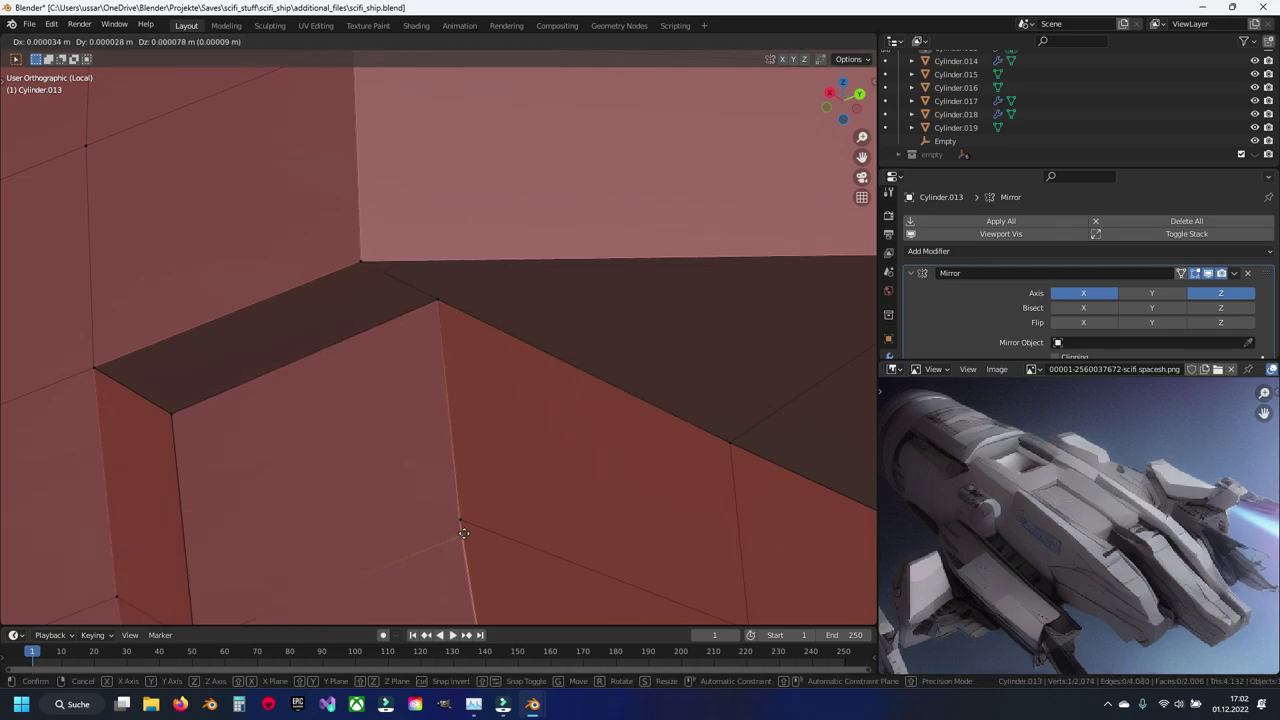
left_click(463, 522)
mouse_move(463, 522)
middle_mouse_down()
mouse_move(477, 413)
mouse_move(517, 471)
middle_mouse_up()
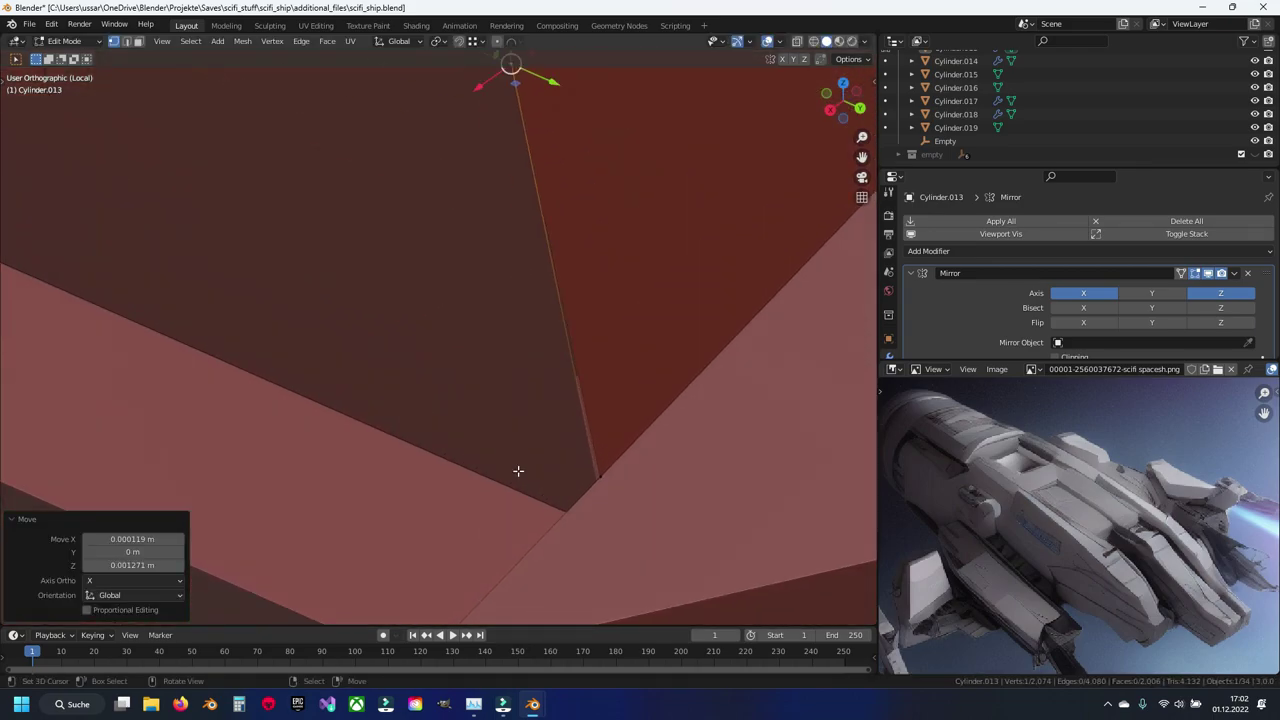
key("g")
left_click(599, 478)
scroll(500, 334, "down", 4)
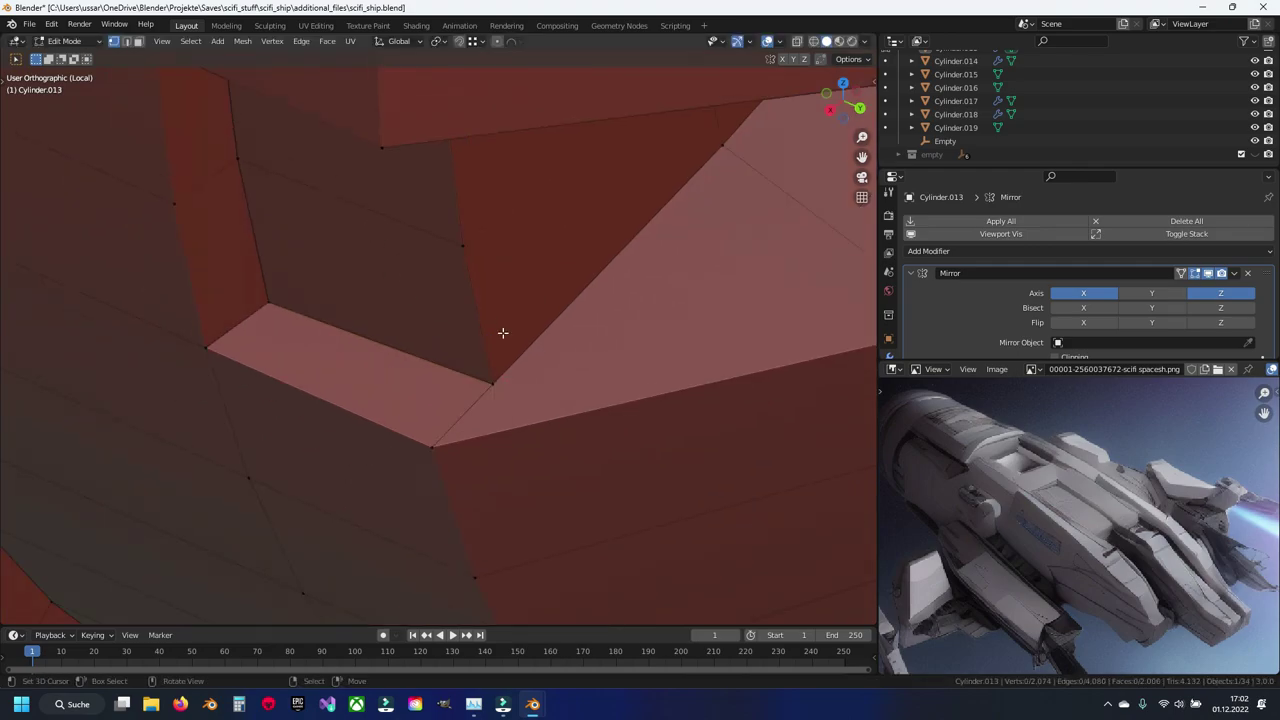
Step: Merge the whole mesh by distance, removing 6 vertices, and return to Object Mode
key("a")
key("m")
left_click(506, 337)
key("Tab")
scroll(524, 243, "up", 4)
scroll(524, 236, "down", 3)
mouse_move(544, 194)
middle_mouse_down()
mouse_move(436, 195)
mouse_move(450, 235)
mouse_move(385, 346)
mouse_move(449, 332)
mouse_move(528, 339)
mouse_move(415, 358)
mouse_move(395, 386)
mouse_move(410, 403)
mouse_move(627, 465)
mouse_move(435, 509)
mouse_move(505, 506)
mouse_move(579, 462)
middle_mouse_up()
scroll(528, 339, "down", 2)
scroll(579, 462, "up", 2)
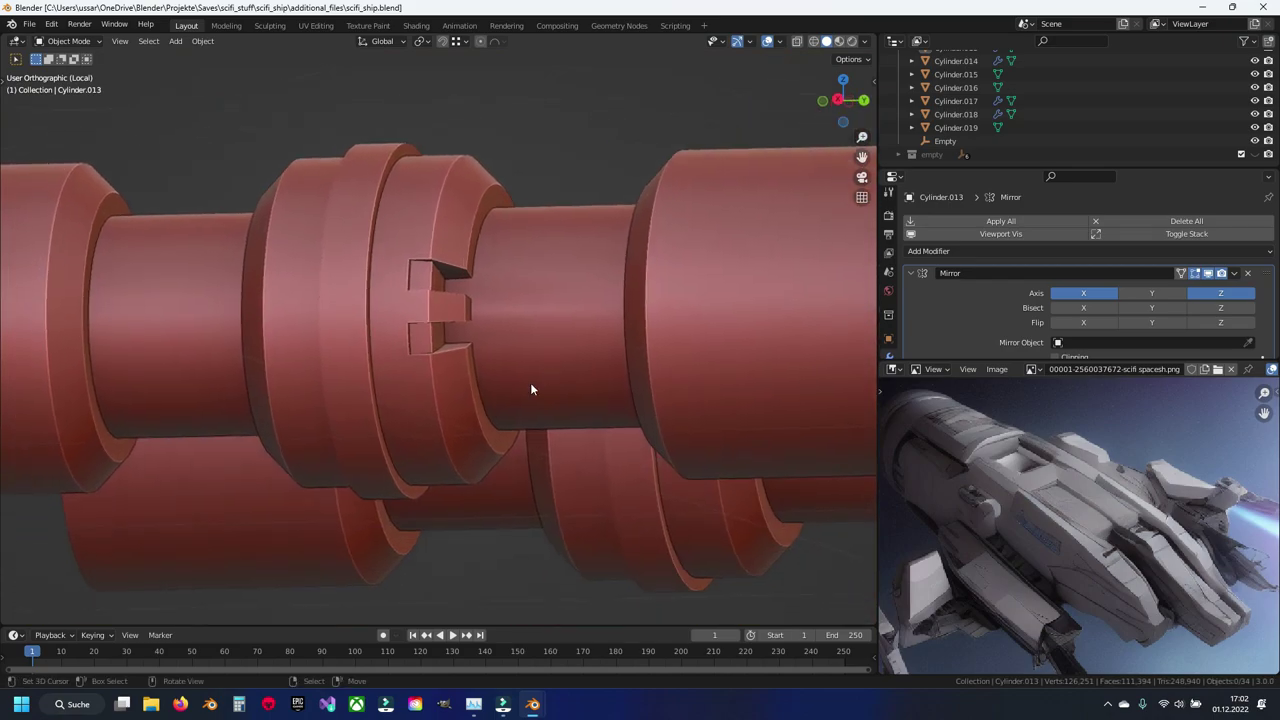
Step: Shift an edge path at the notch corner along the Y axis
scroll(531, 386, "up", 2)
scroll(514, 403, "up", 2)
key("Tab")
middle_click_drag(478, 360, 471, 277)
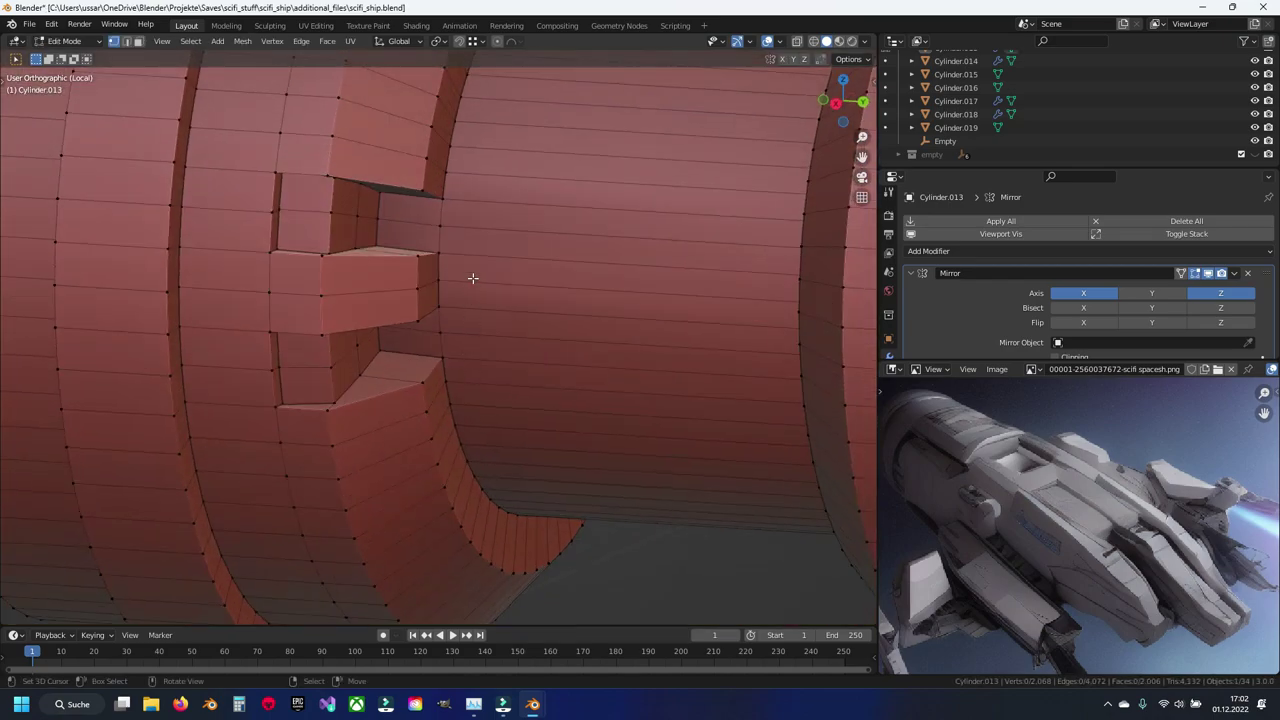
scroll(486, 523, "up", 4)
mouse_move(486, 523)
middle_mouse_down()
mouse_move(466, 471)
mouse_move(380, 395)
mouse_move(334, 374)
mouse_move(388, 390)
mouse_move(486, 320)
mouse_move(551, 360)
mouse_move(491, 383)
mouse_move(465, 413)
mouse_move(514, 399)
mouse_move(459, 402)
middle_mouse_up()
left_click(486, 325, "ctrl")
key("g")
key("y")
left_click(494, 371)
key("Tab")
key("Tab")
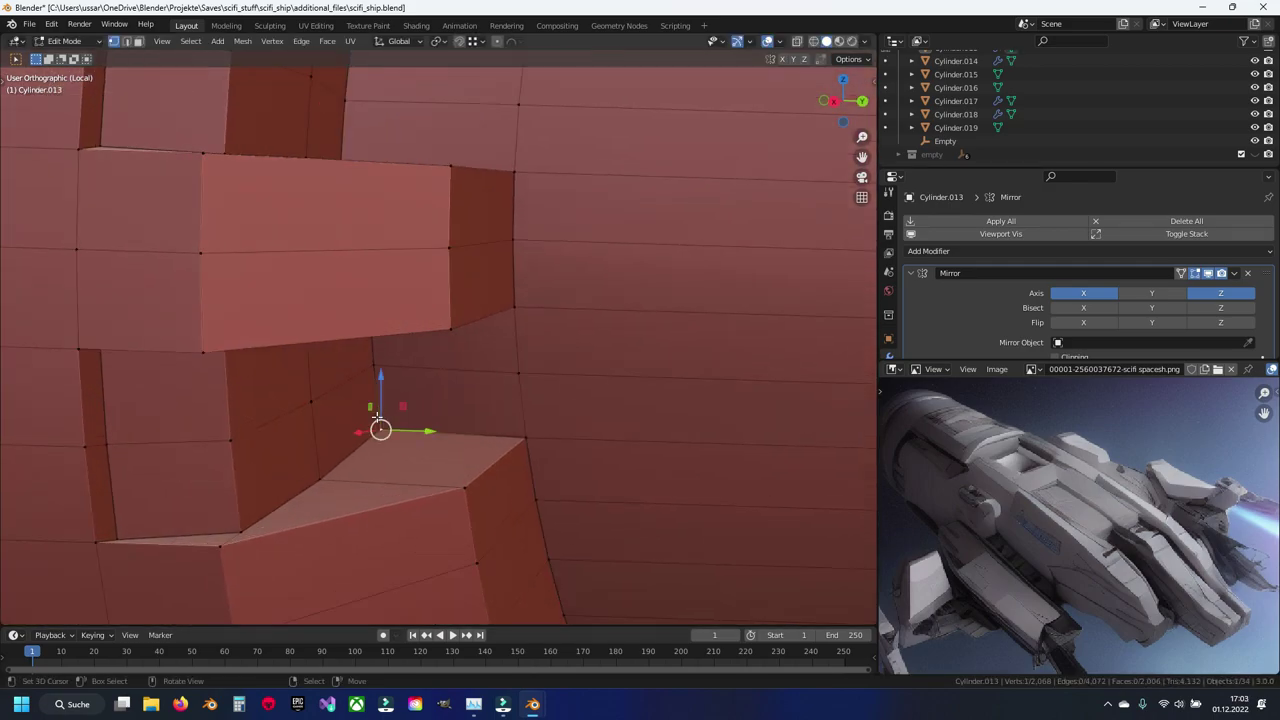
Step: Nudge the notch's side edge path slightly along X instead of Y
middle_click_drag(374, 423, 400, 460)
left_click(400, 460, "ctrl")
mouse_move(526, 457)
middle_mouse_down()
mouse_move(456, 459)
mouse_move(500, 440)
middle_mouse_up()
key("g")
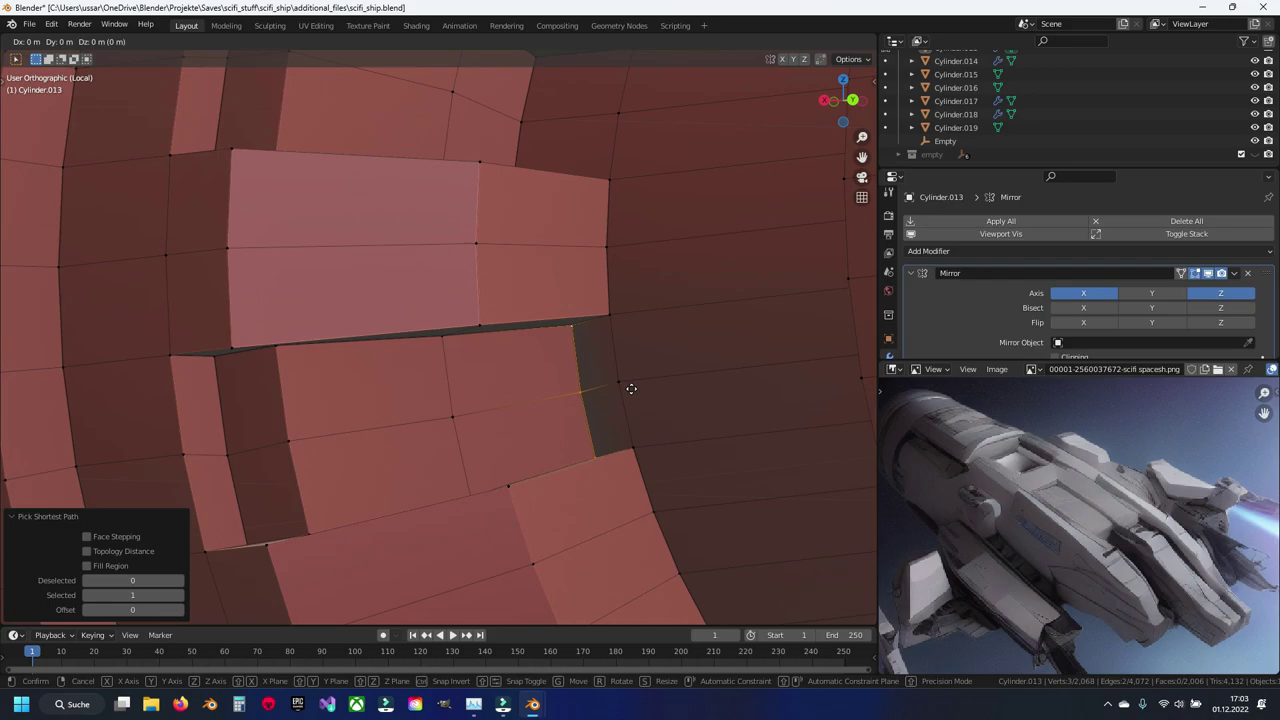
left_click(631, 388)
key("ctrl+z")
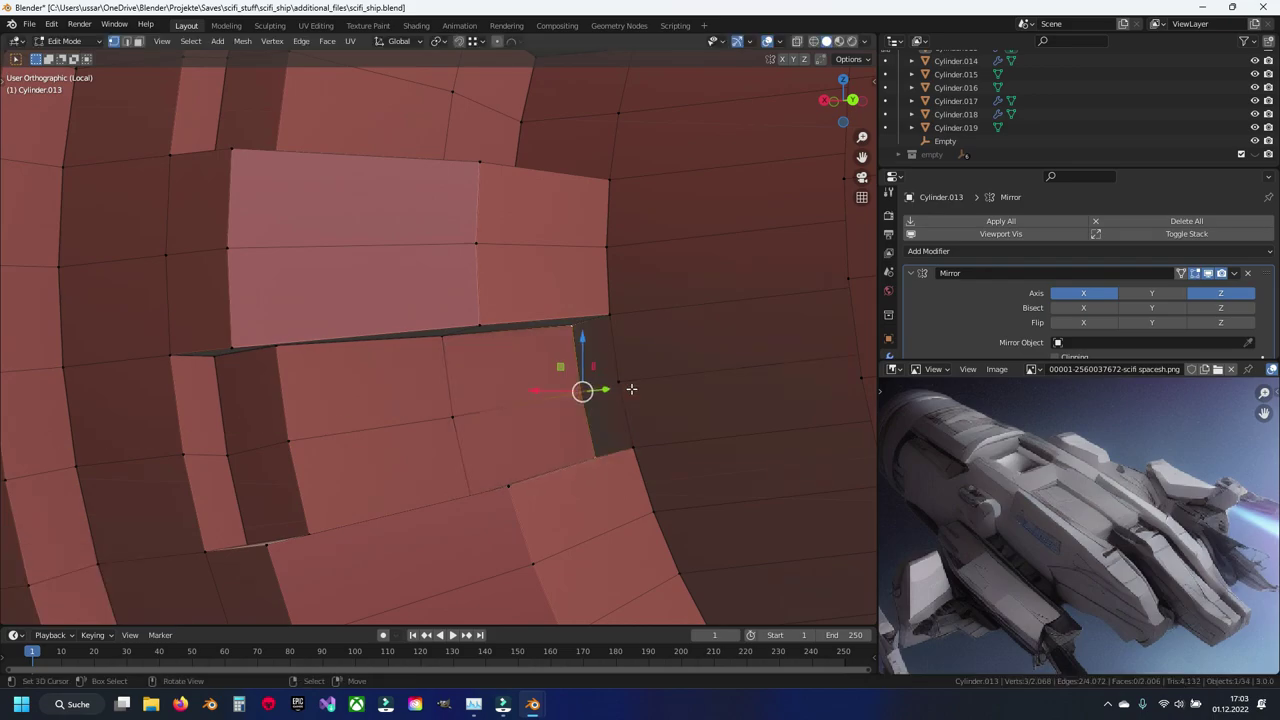
key("g")
key("x")
left_click(622, 383)
mouse_move(591, 386)
middle_mouse_down()
mouse_move(591, 410)
mouse_move(566, 331)
mouse_move(571, 345)
middle_mouse_up()
Step: Refine the side edge's position with three more small X-axis moves
key("g")
key("x")
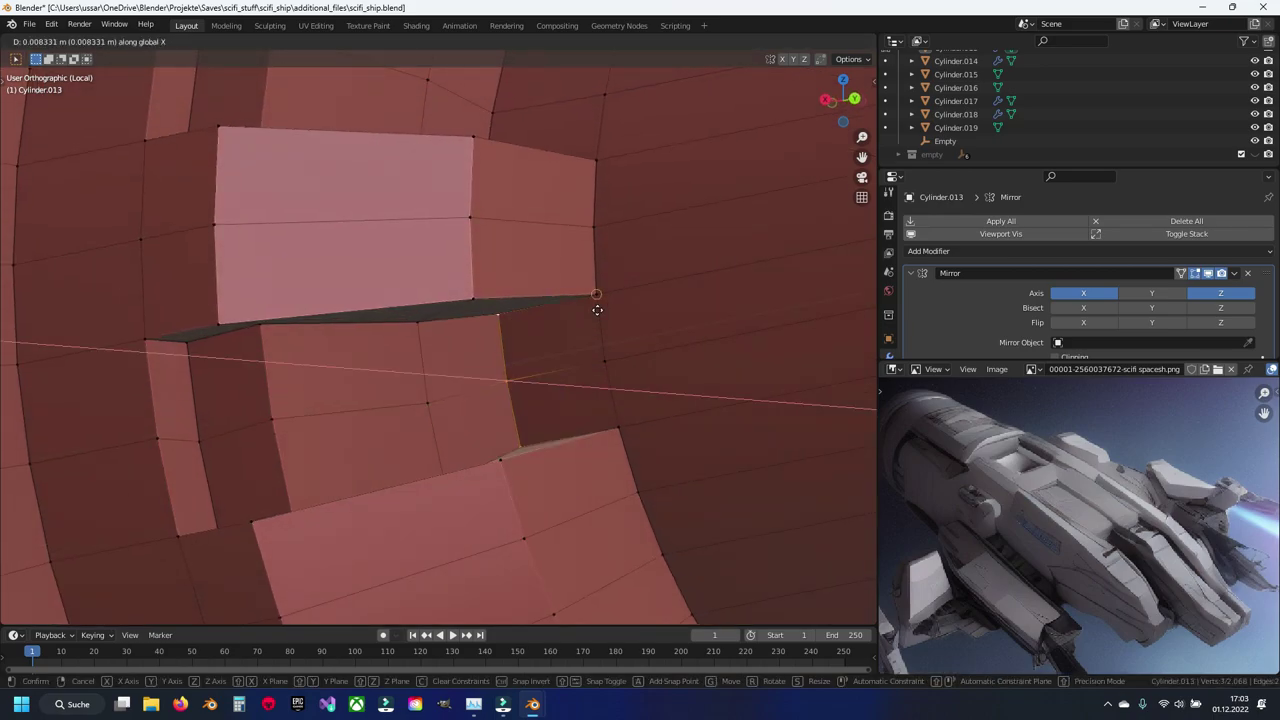
left_click(594, 307)
mouse_move(569, 323)
middle_mouse_down()
mouse_move(566, 346)
mouse_move(594, 328)
mouse_move(643, 363)
middle_mouse_up()
key("g")
key("x")
left_click(594, 326)
key("g")
key("x")
left_click(636, 393)
Step: Save scifi_ship.blend and view the cylinder from the right
key("Tab")
scroll(559, 386, "down", 3)
mouse_move(559, 386)
middle_mouse_down()
mouse_move(534, 387)
mouse_move(561, 363)
mouse_move(533, 342)
mouse_move(594, 406)
mouse_move(589, 383)
mouse_move(457, 346)
mouse_move(514, 371)
middle_mouse_up()
scroll(533, 348, "down", 5)
scroll(564, 389, "up", 2)
key("ctrl+s")
key("KP_3")
key("Tab")
scroll(512, 370, "up", 1)
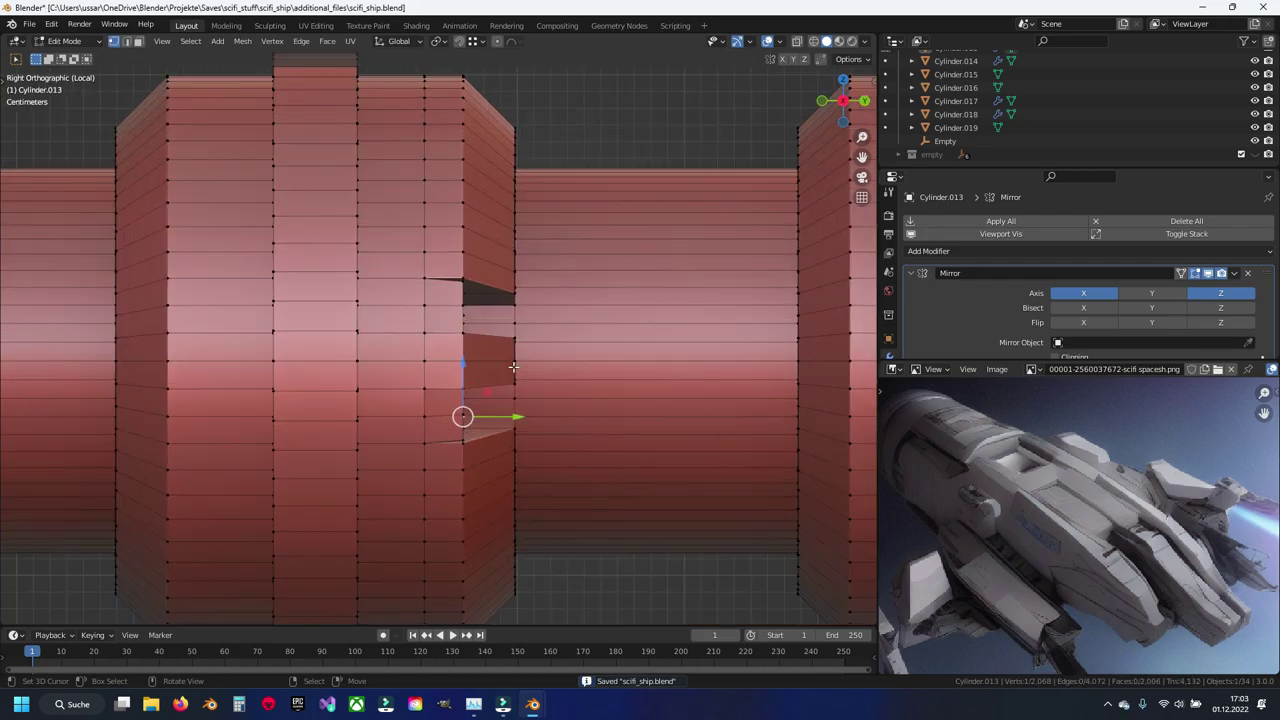
Step: Box-select all faces of the notched section using see-through display
key("alt+z")
left_click_drag(410, 270, 525, 448)
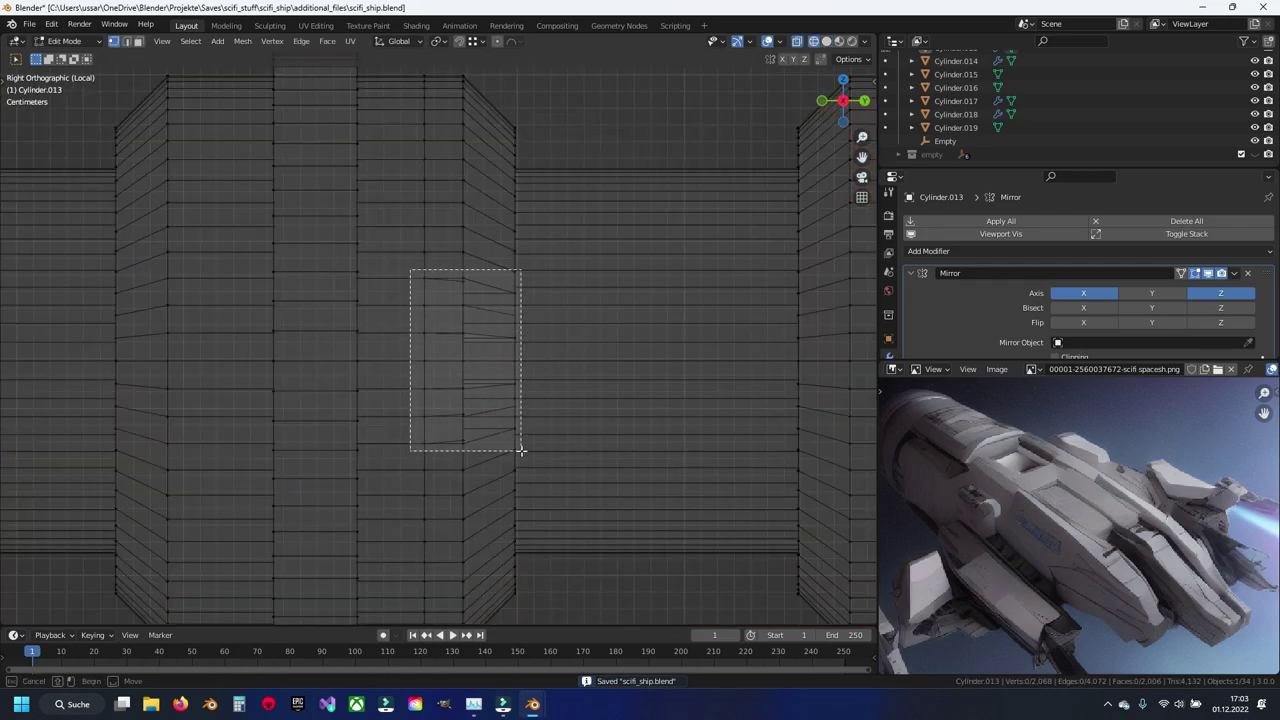
key("alt+z")
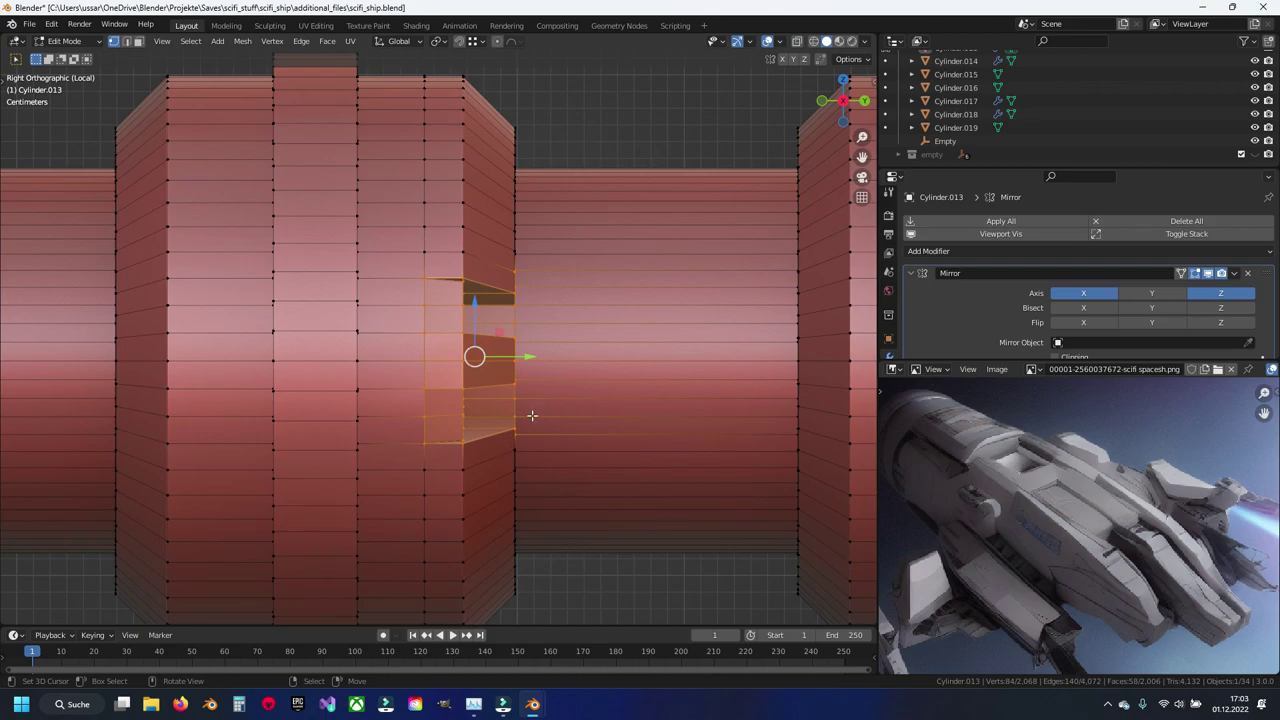
scroll(532, 415, "up", 2)
scroll(474, 493, "down", 3, "shift")
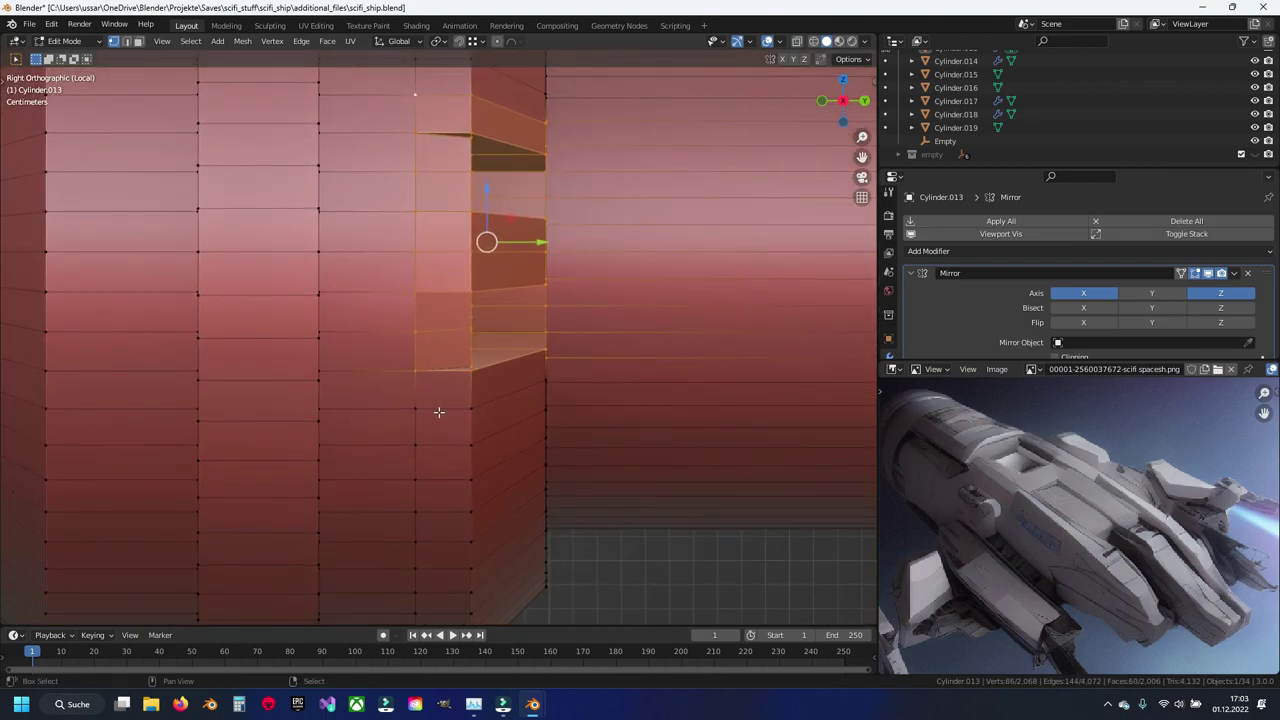
mouse_move(538, 380)
middle_mouse_down()
mouse_move(523, 383)
mouse_move(599, 393)
middle_mouse_up()
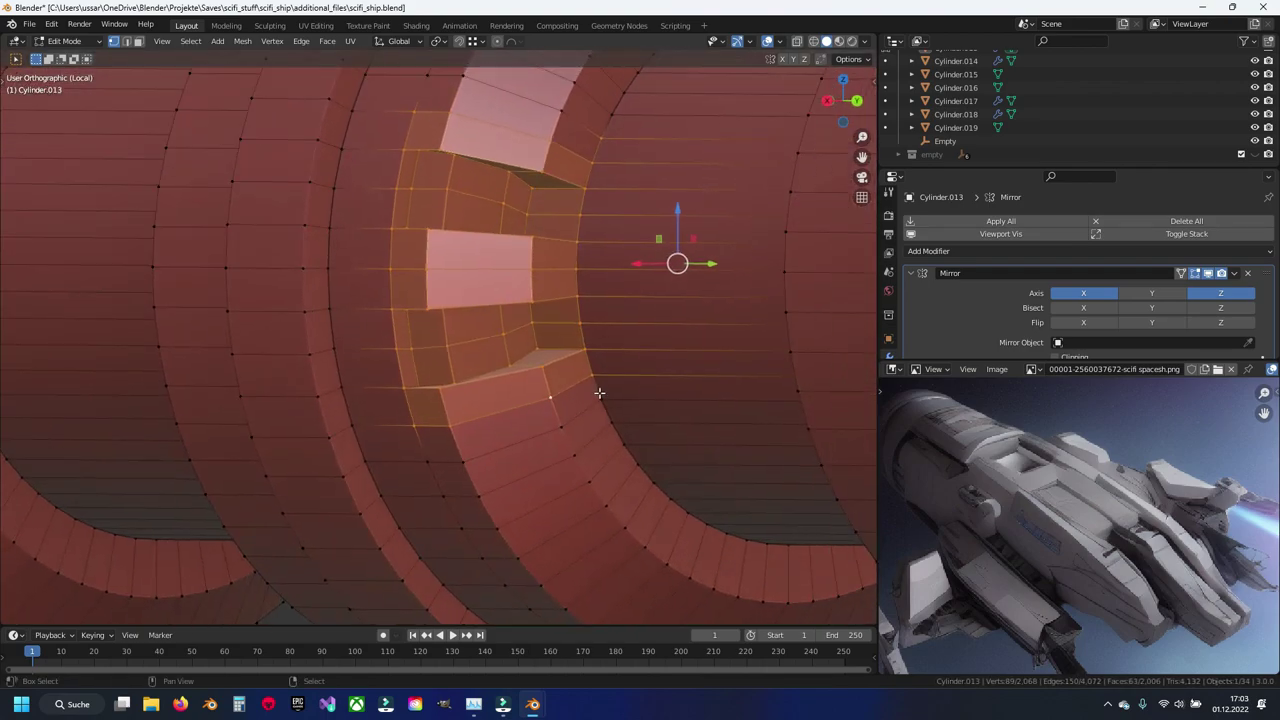
middle_click_drag(507, 377, 521, 368)
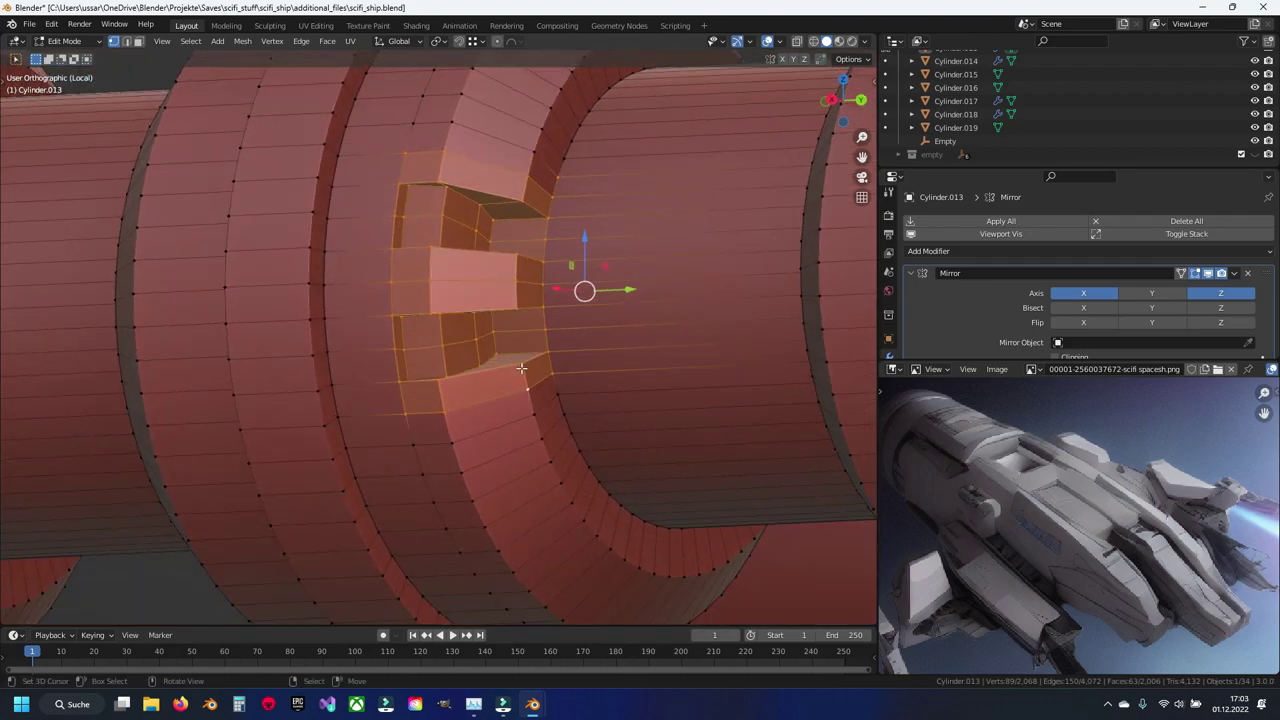
Step: Snap the 3D cursor into place and set the pivot point to 3D Cursor
key("shift+s")
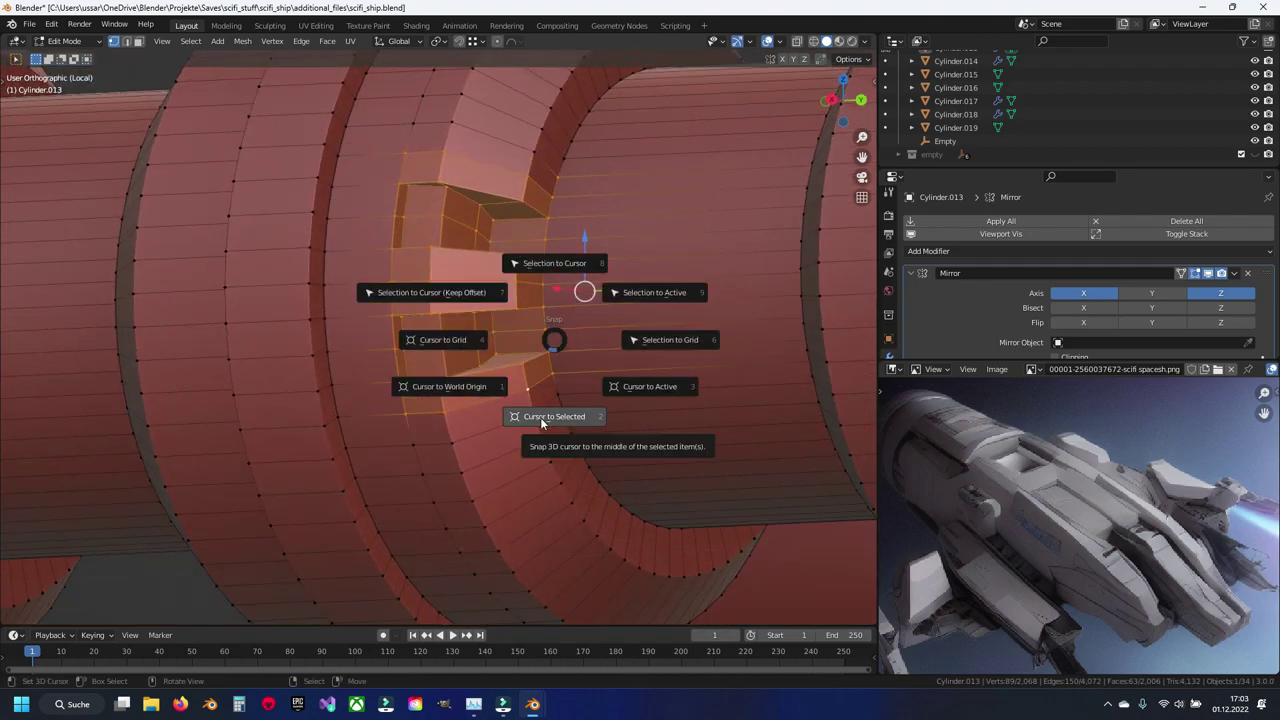
left_click(495, 160)
key("ctrl+KP_1")
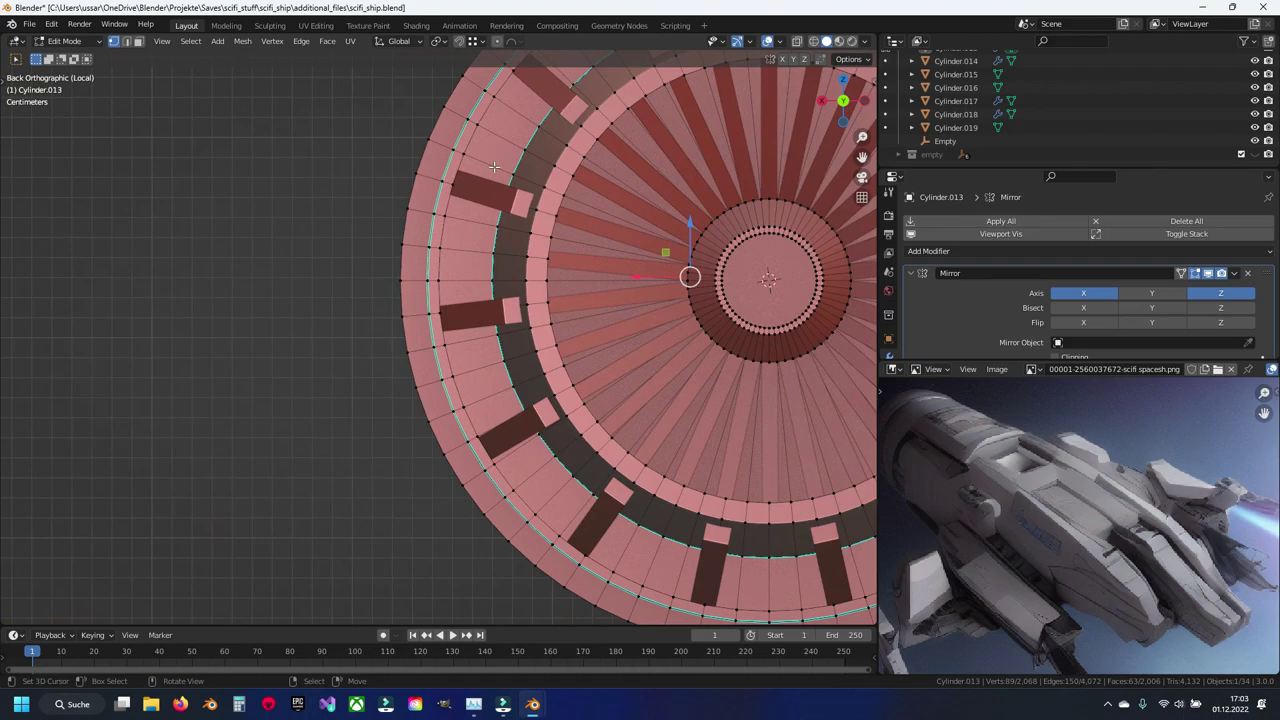
key("KP_Decimal")
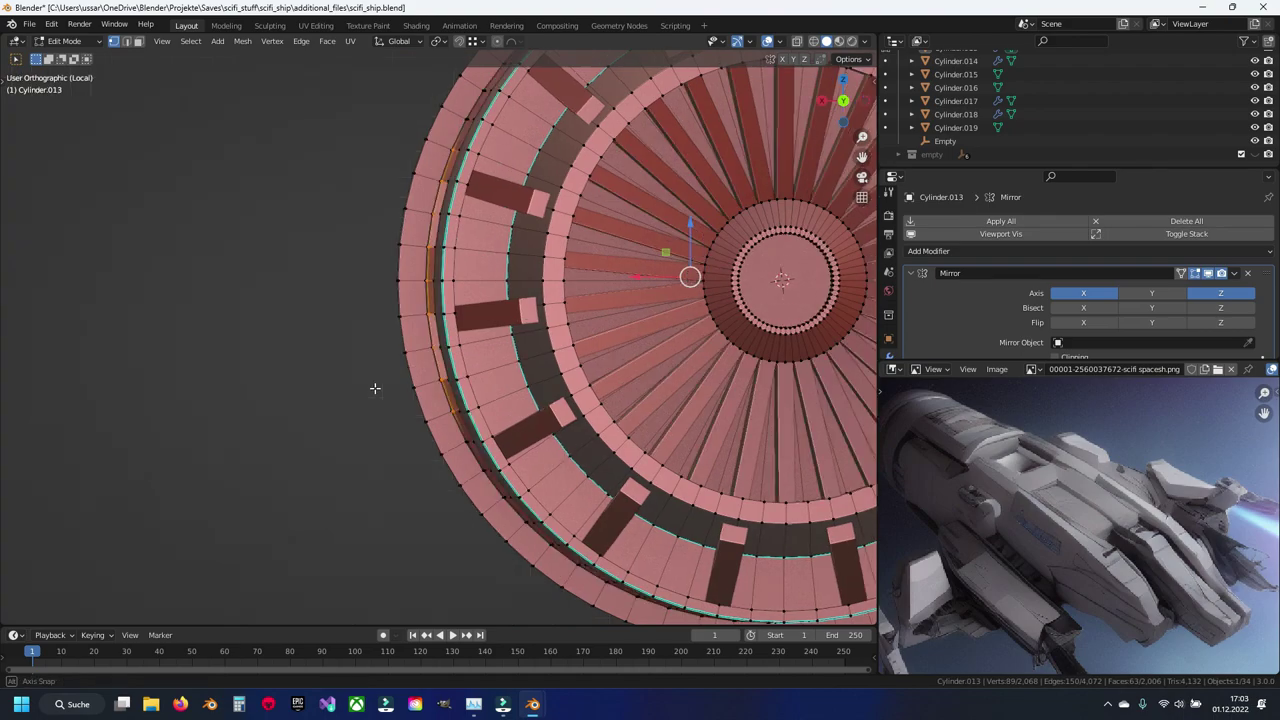
middle_click_drag(371, 383, 479, 341)
left_click(410, 42)
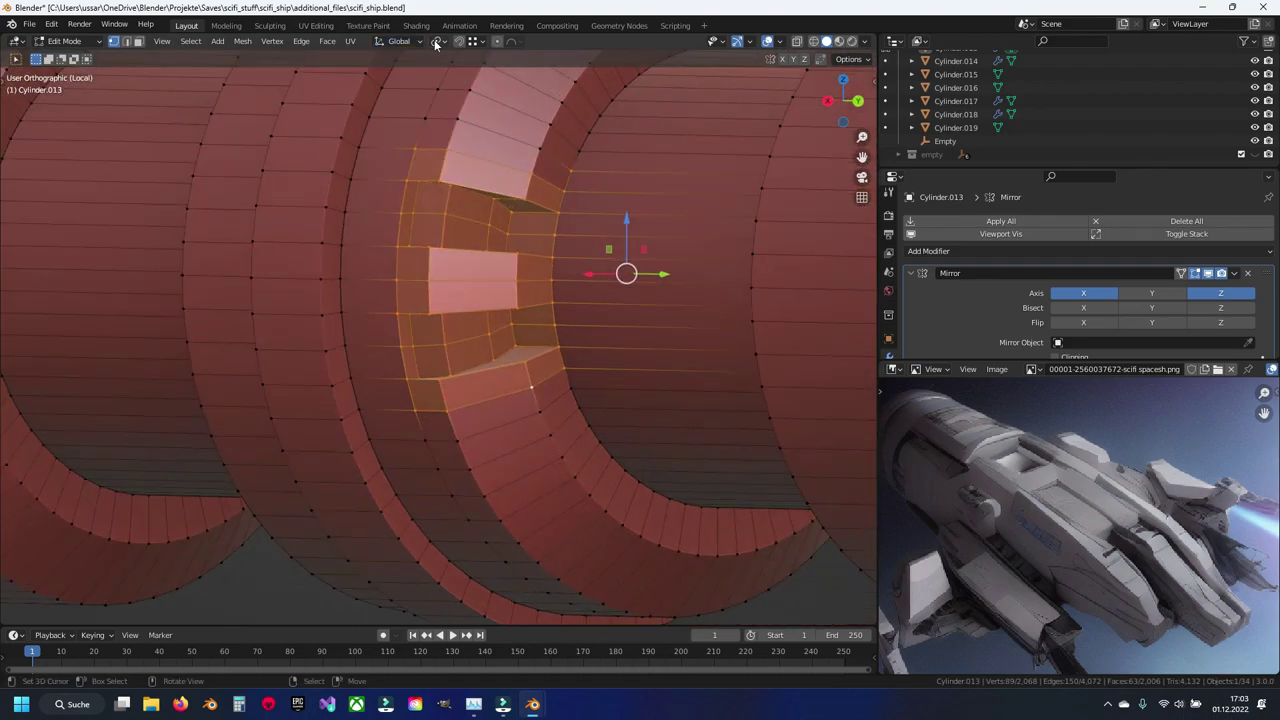
left_click(437, 41)
left_click(472, 73)
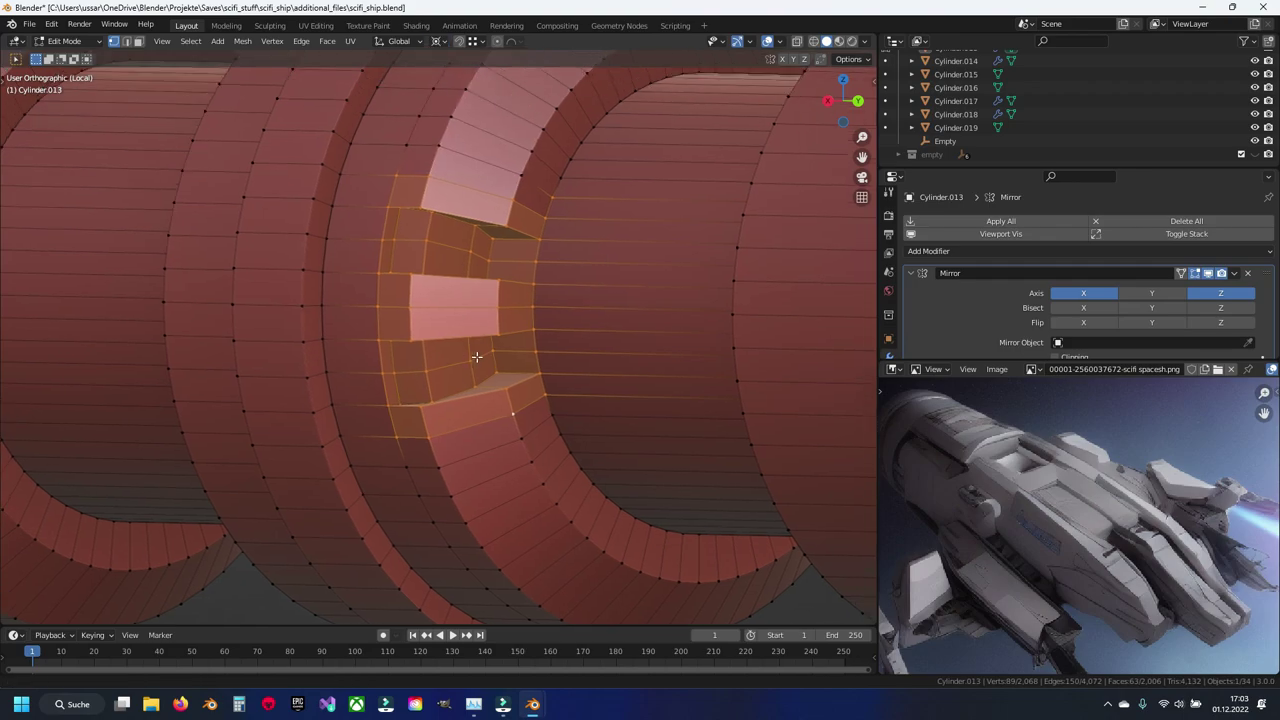
Step: Duplicate the notched section and rotate the copy around the cylinder
middle_click_drag(470, 300, 465, 388)
key("shift+d")
key("Escape")
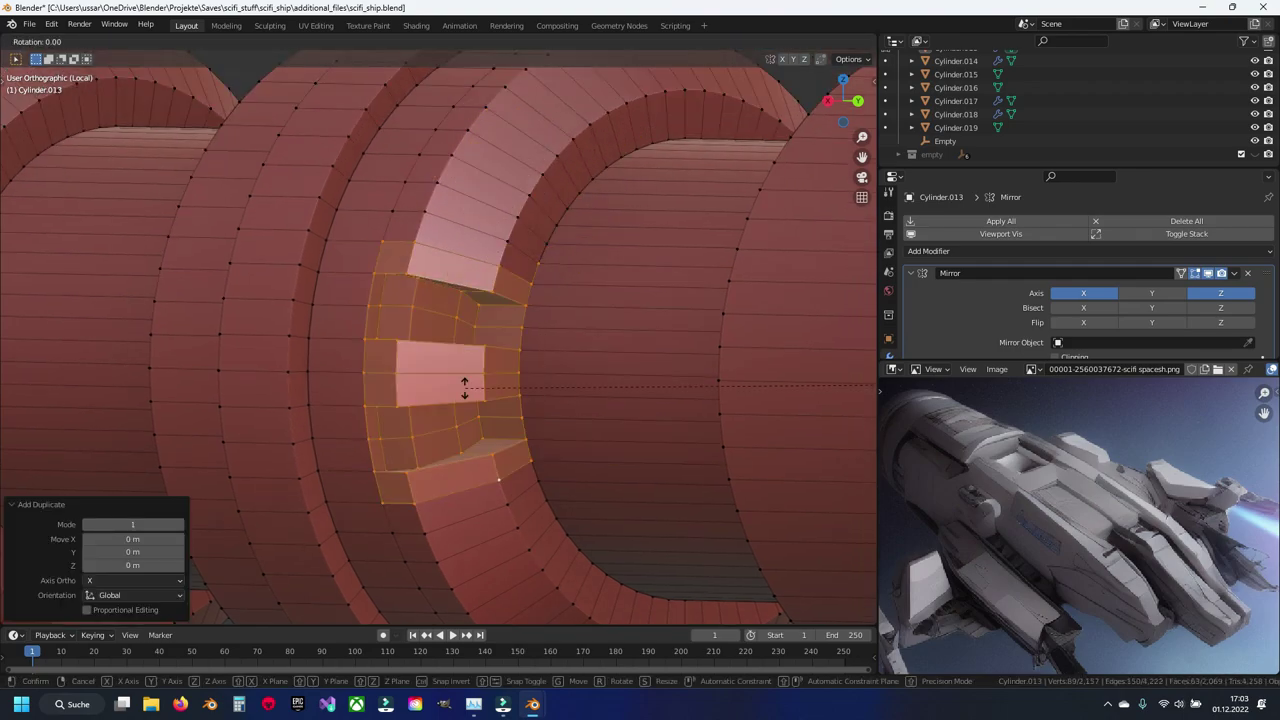
key("Escape")
scroll(586, 229, "down", 3)
mouse_move(586, 229)
middle_mouse_down()
mouse_move(522, 349)
mouse_move(539, 358)
middle_mouse_up()
key("r")
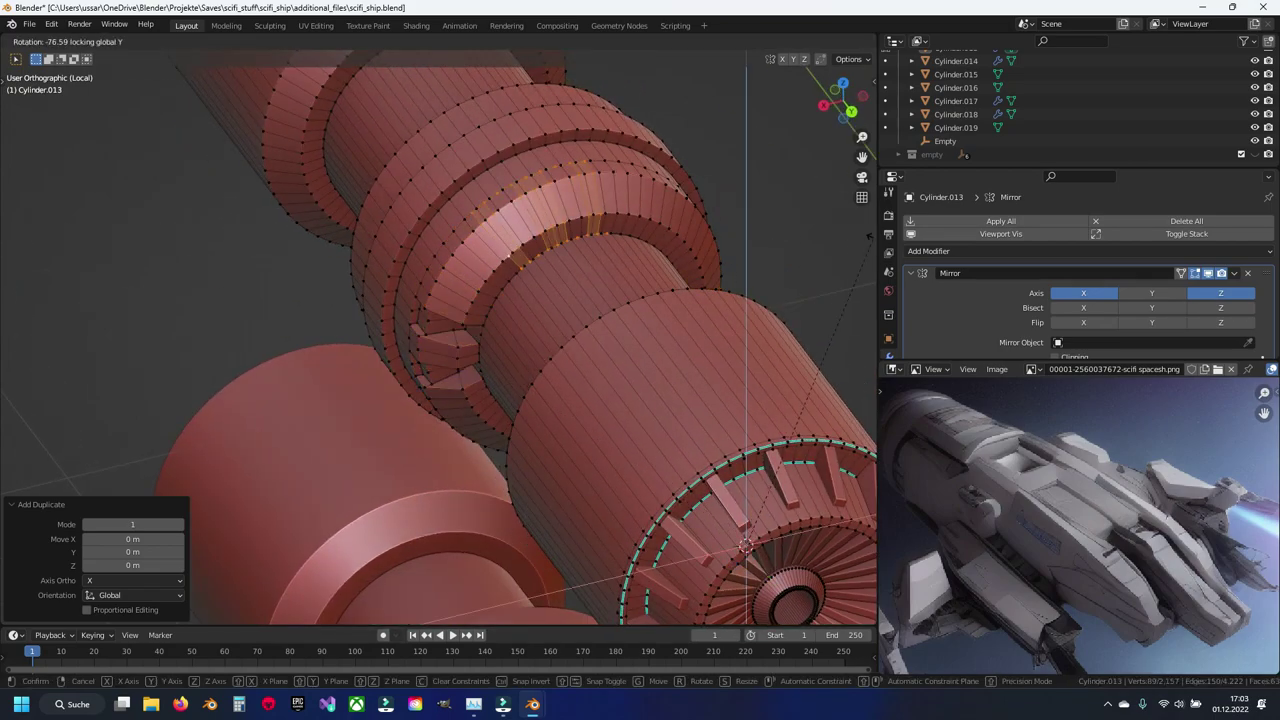
left_click(745, 545)
middle_click_drag(745, 545, 617, 321)
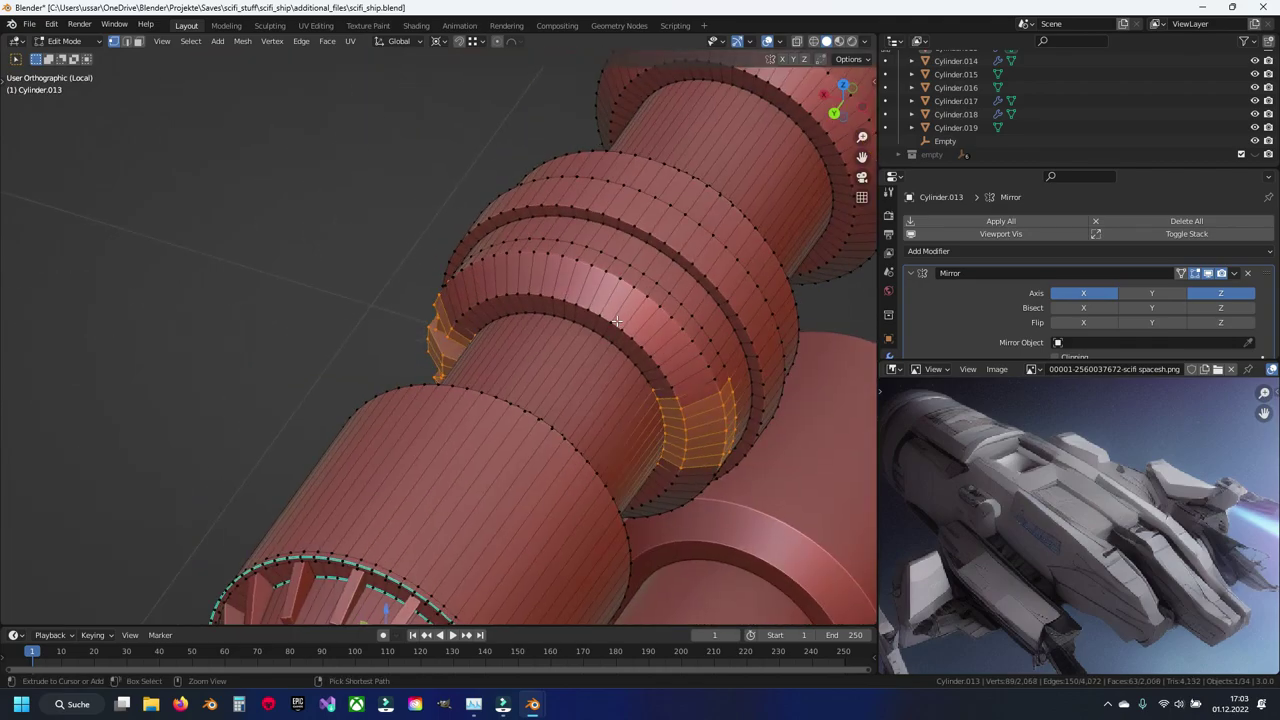
mouse_move(690, 422)
middle_mouse_down()
mouse_move(580, 306)
mouse_move(663, 443)
mouse_move(597, 353)
mouse_move(591, 294)
mouse_move(605, 318)
middle_mouse_up()
Step: Brush-select the ring section's faces in see-through mode
key("shift+z")
key("c")
scroll(644, 347, "down", 5)
key("Escape")
key("shift+z")
mouse_move(591, 371)
middle_mouse_down()
mouse_move(623, 357)
mouse_move(630, 307)
mouse_move(437, 395)
mouse_move(569, 377)
mouse_move(564, 414)
mouse_move(535, 403)
mouse_move(570, 412)
middle_mouse_up()
Step: Duplicate the selection and rotate the copy 180° about Y to the collar's opposite side
key("shift+d")
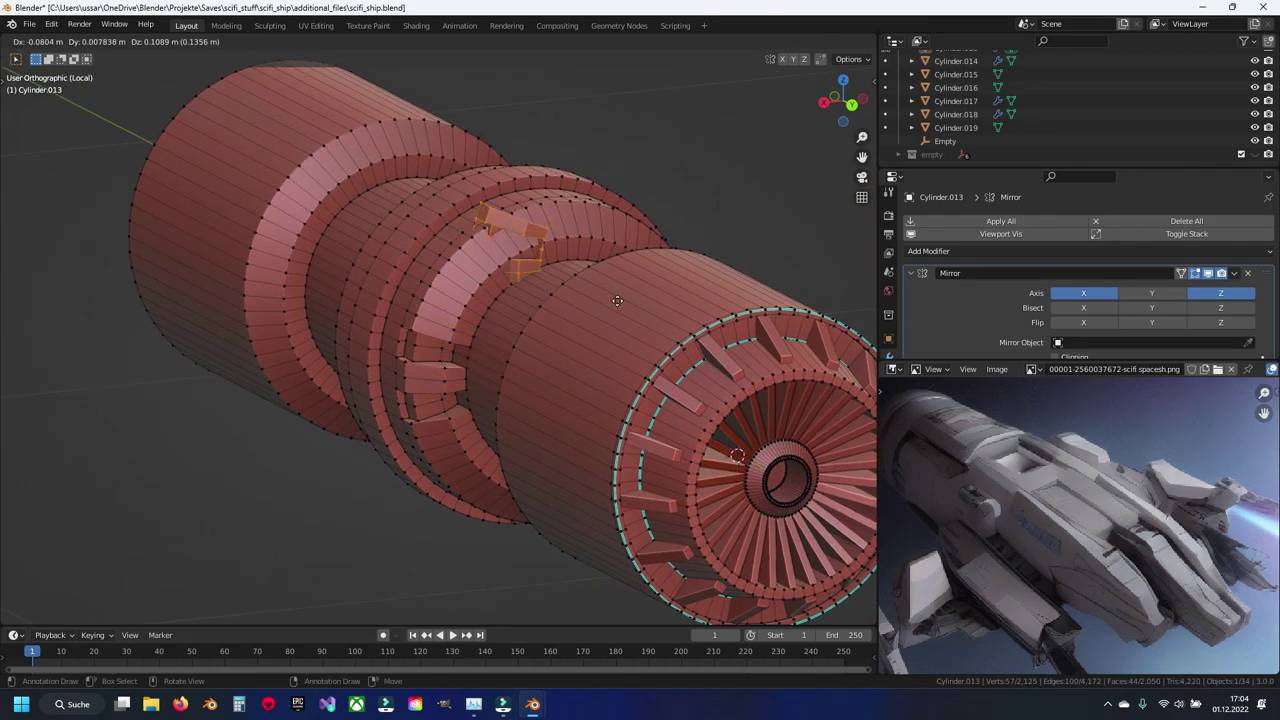
right_click(570, 412)
key("r")
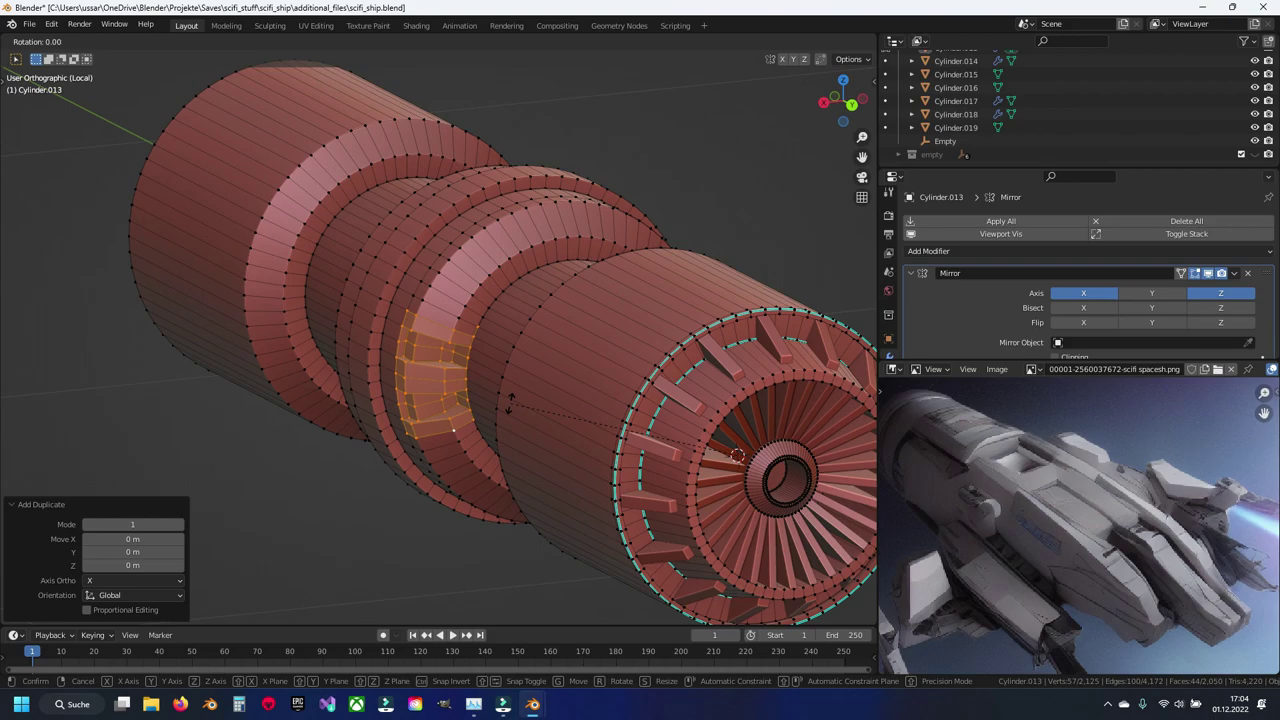
right_click(687, 284)
key("r")
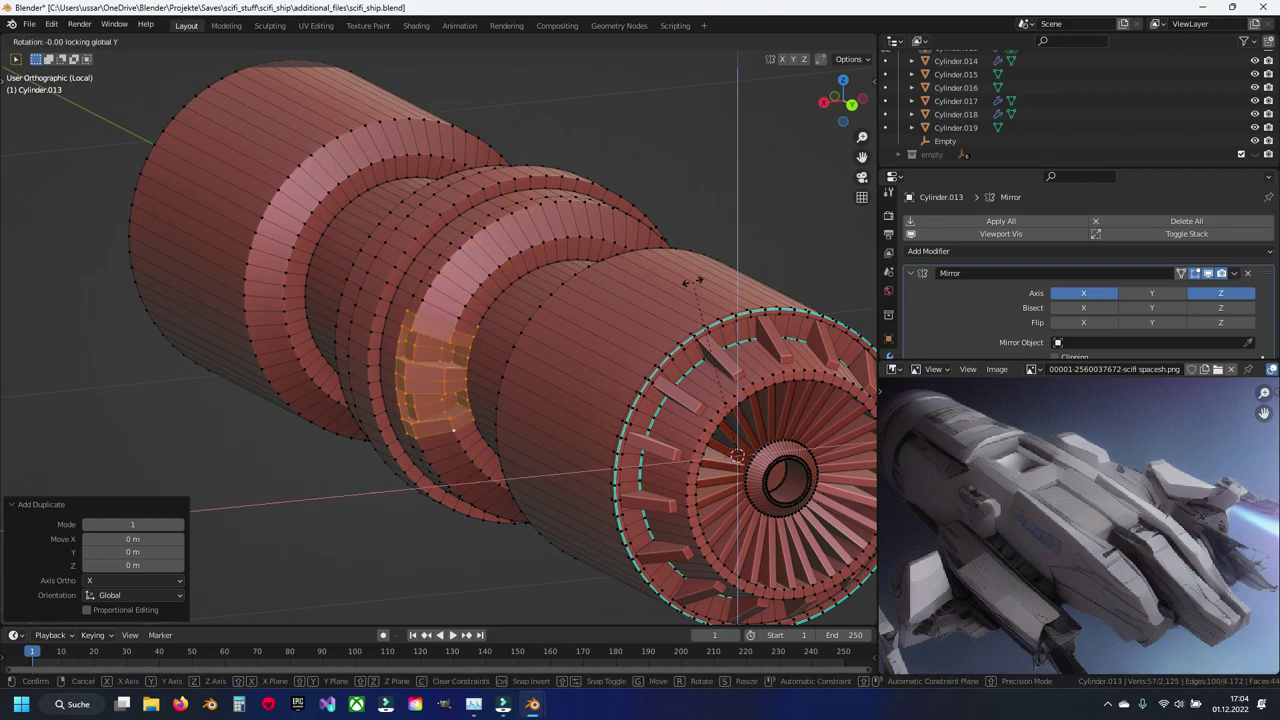
type("180")
key("Return")
middle_click_drag(692, 282, 523, 271)
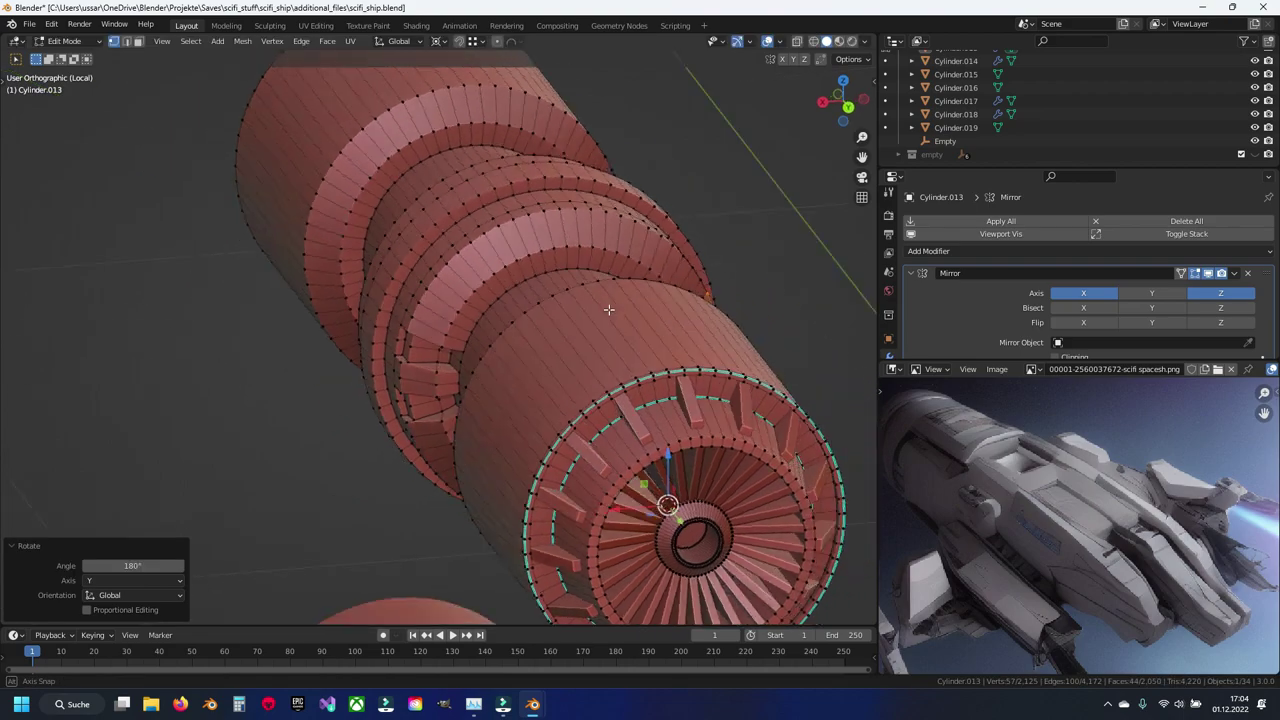
Step: Merge the whole ring mesh by distance to remove 33 overlapping vertices
scroll(523, 271, "up", 6)
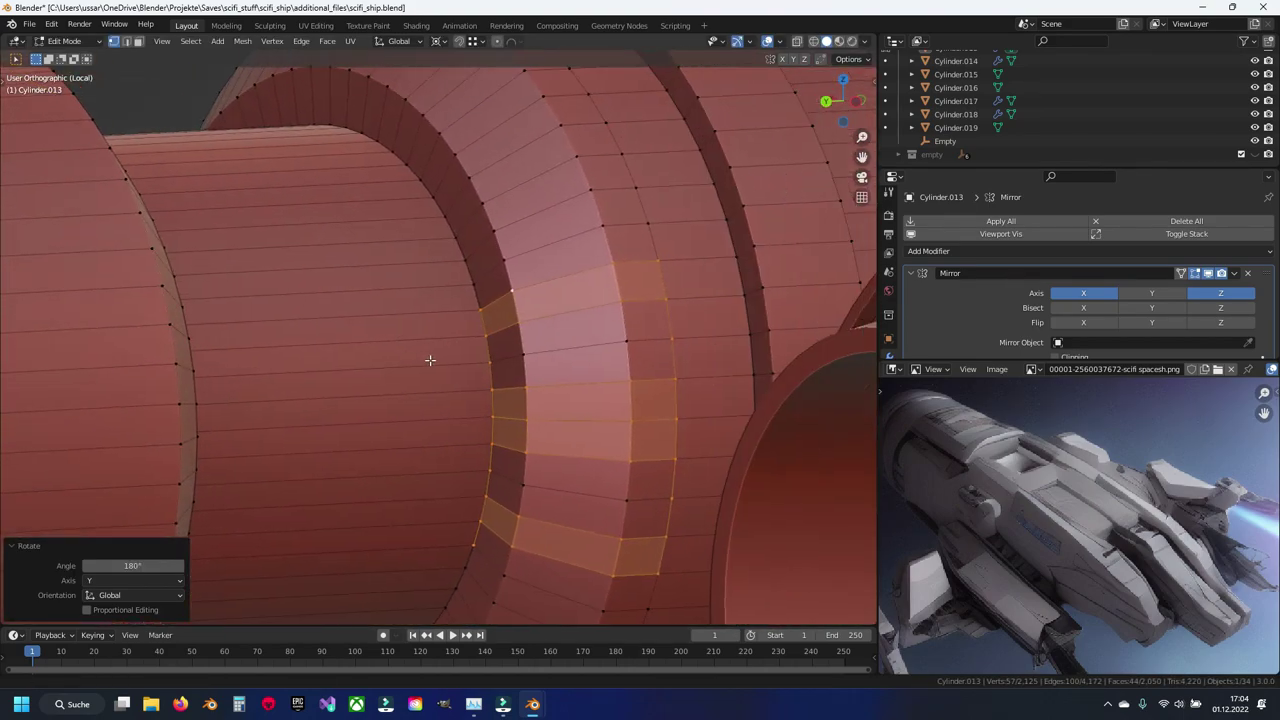
key("a")
scroll(571, 381, "up", 3)
key("m")
left_click(560, 378)
Step: In face select mode, delete a 2x2 block of ring faces to open the notch
key("alt+a")
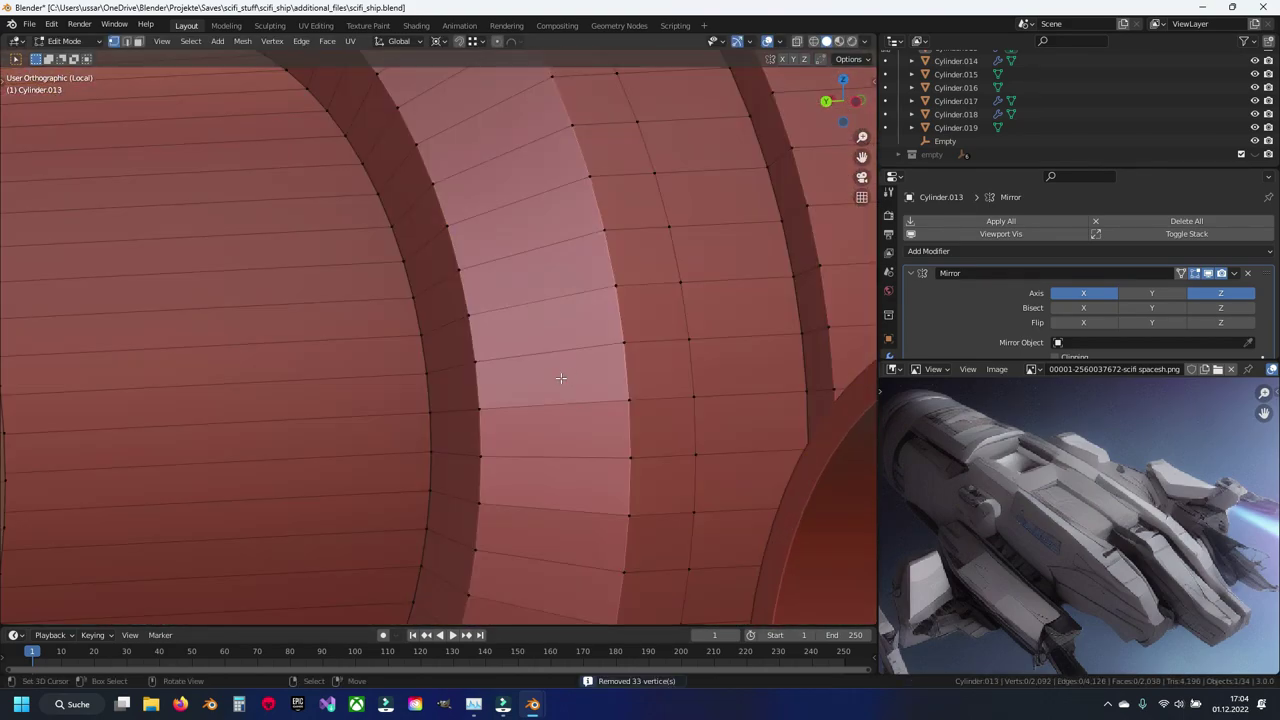
key("3")
left_click(523, 395)
left_click(545, 318, "shift")
left_click(655, 370, "shift")
left_click(652, 312, "shift")
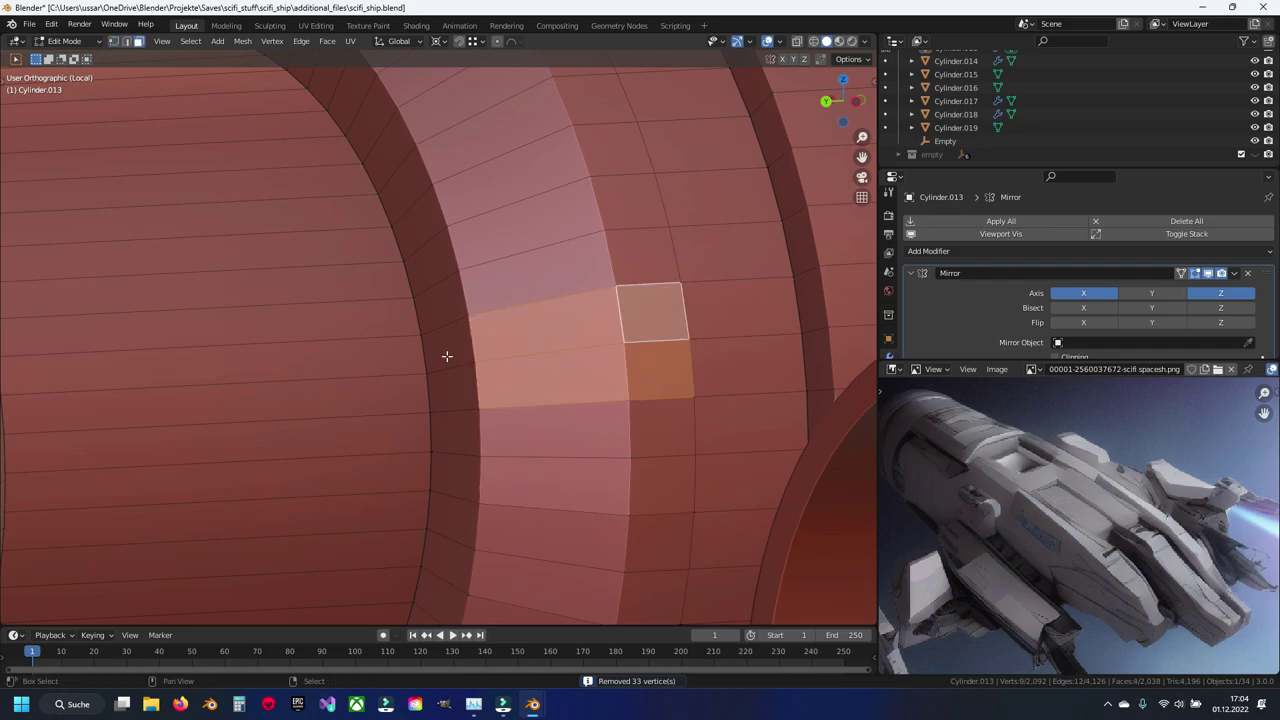
key("x")
left_click(494, 406)
Step: Delete four more faces below and beside the hole, then save the file
middle_click_drag(494, 406, 494, 426)
left_click(494, 445)
left_click(505, 395, "shift")
left_click(446, 378, "shift")
left_click(440, 432, "shift")
key("x")
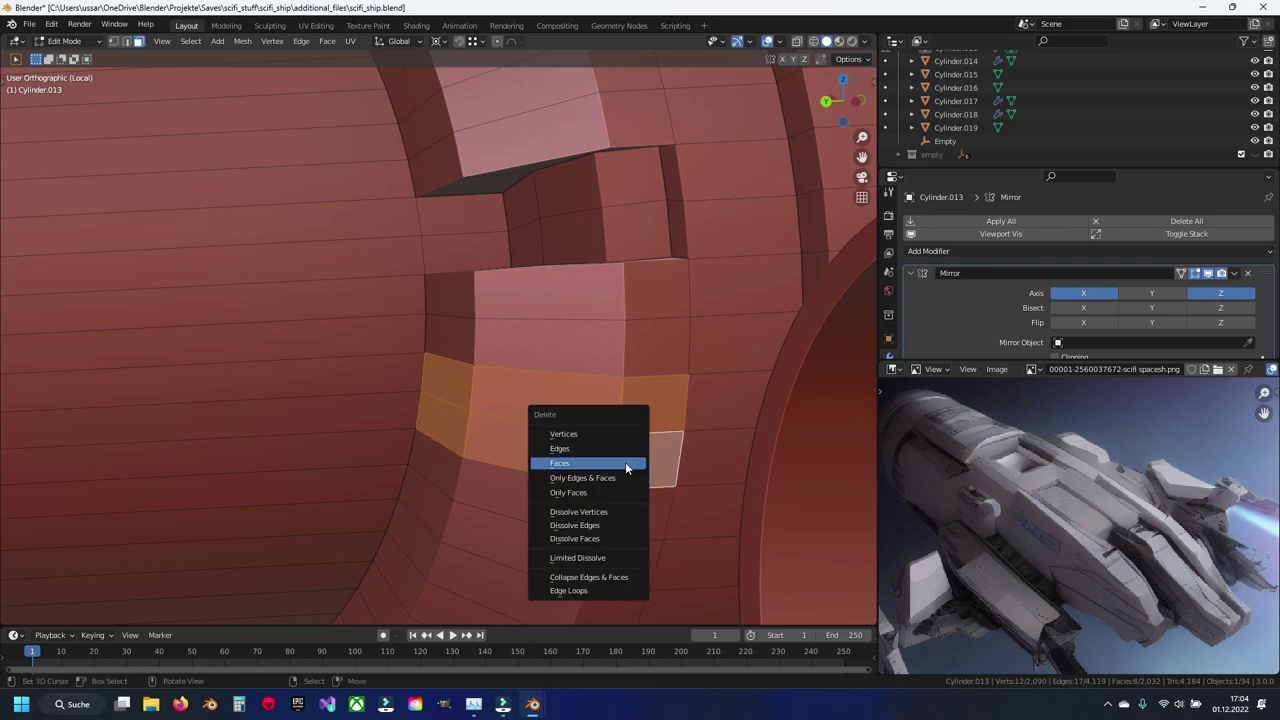
left_click(625, 462)
mouse_move(625, 462)
middle_mouse_down()
mouse_move(383, 381)
mouse_move(527, 376)
mouse_move(491, 366)
mouse_move(452, 203)
middle_mouse_up()
key("ctrl+s")
Step: Box-select all vertices and faces of the notch slot area
scroll(383, 381, "down", 5)
scroll(494, 371, "up", 2)
scroll(480, 351, "up", 1)
scroll(493, 355, "up", 1)
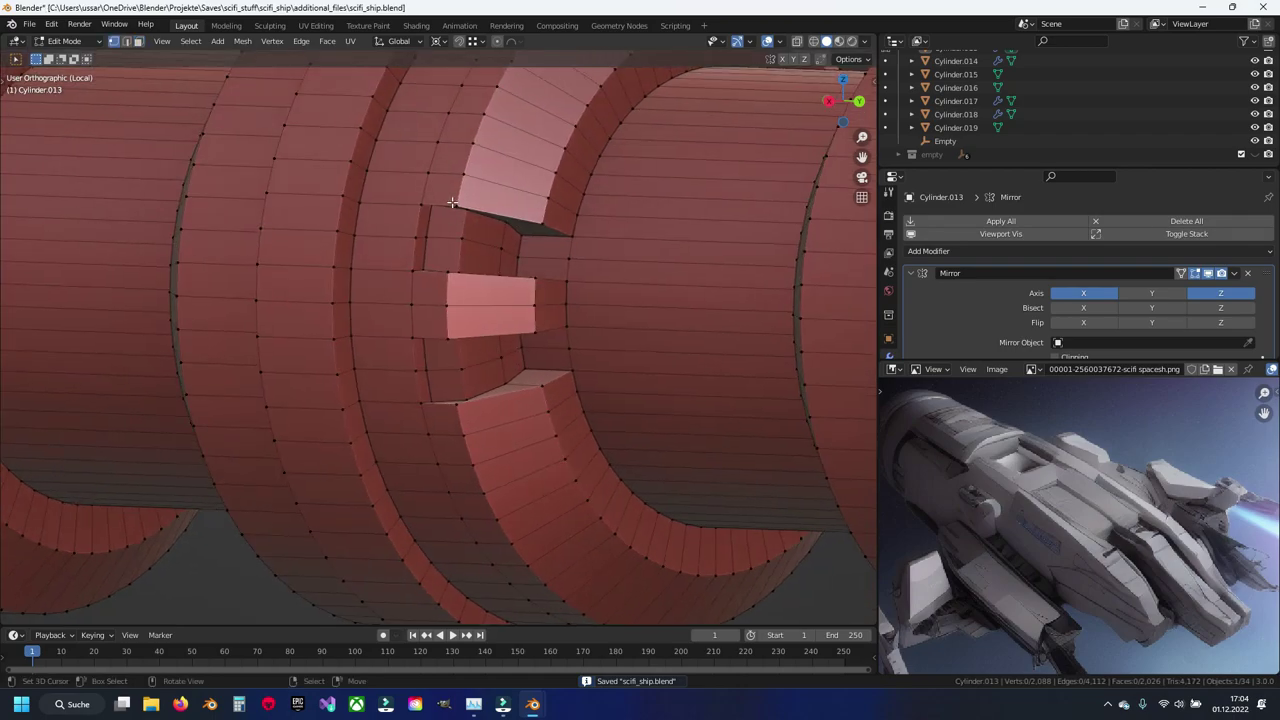
left_click_drag(407, 197, 578, 425)
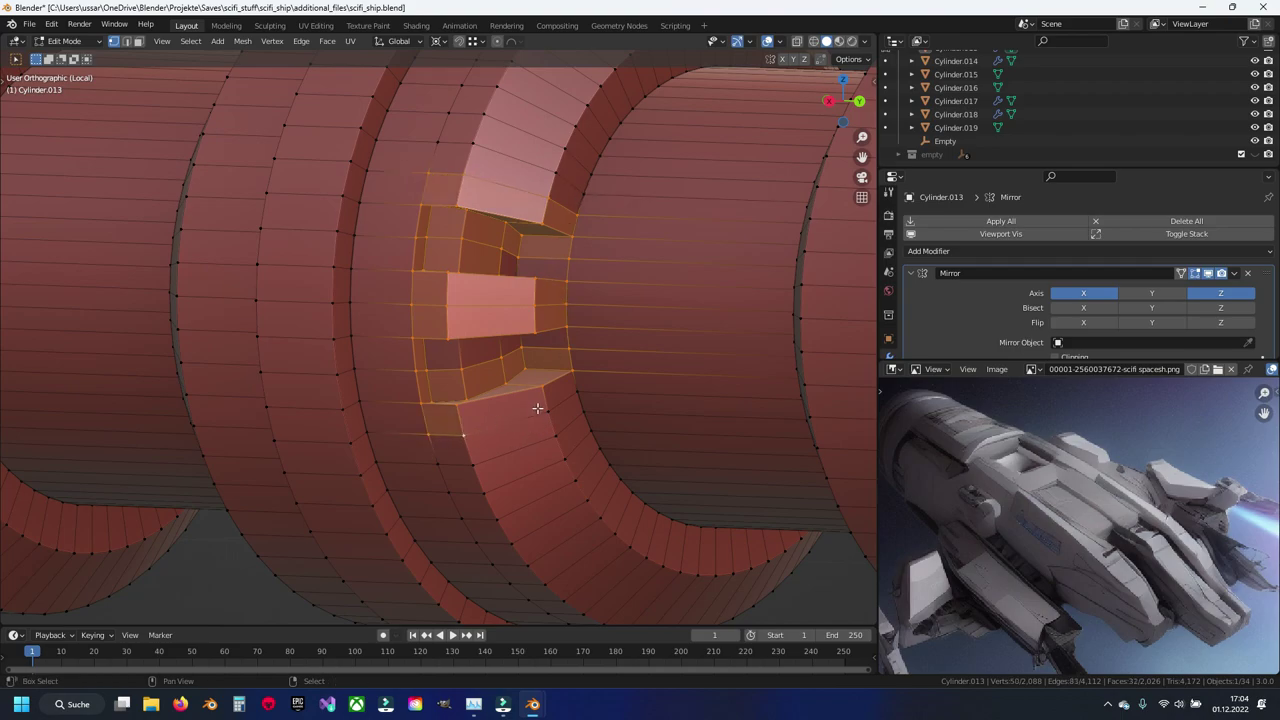
scroll(576, 393, "down", 4)
Step: Duplicate the notch faces in place and rotate the copy 90° about Y
middle_click_drag(583, 380, 537, 407)
key("shift+d")
right_click(531, 354)
key("r")
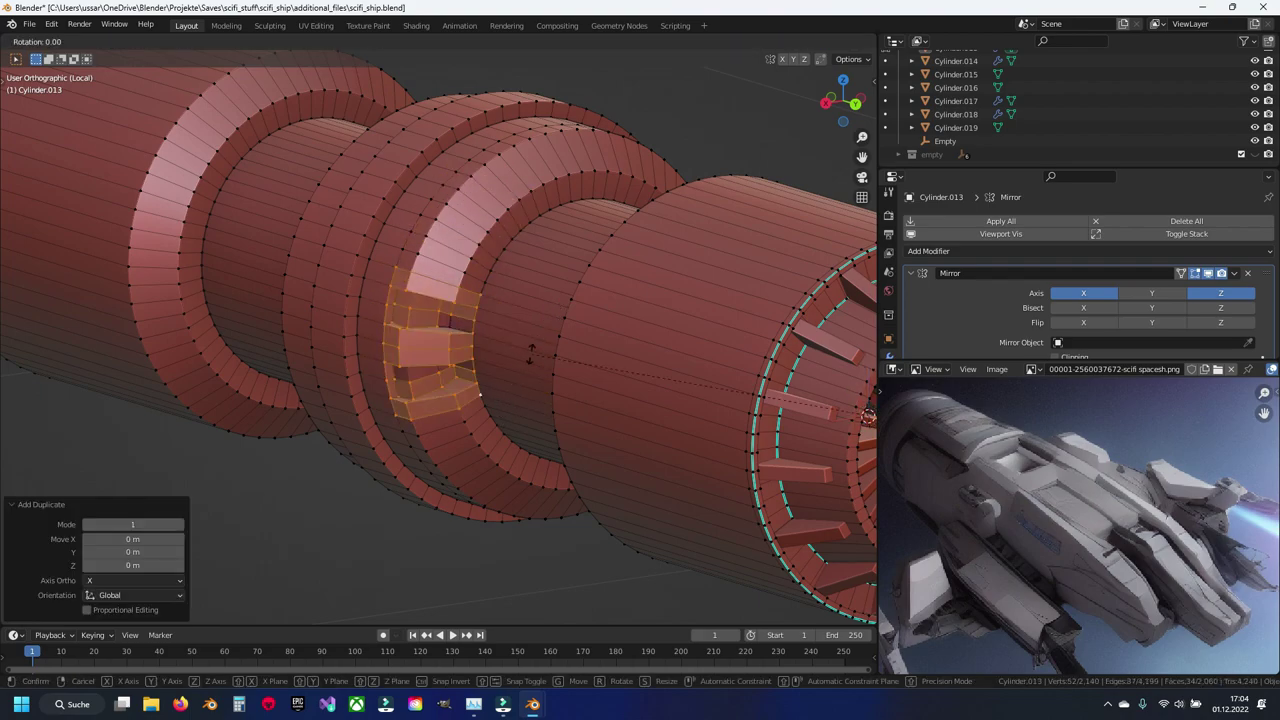
type("90")
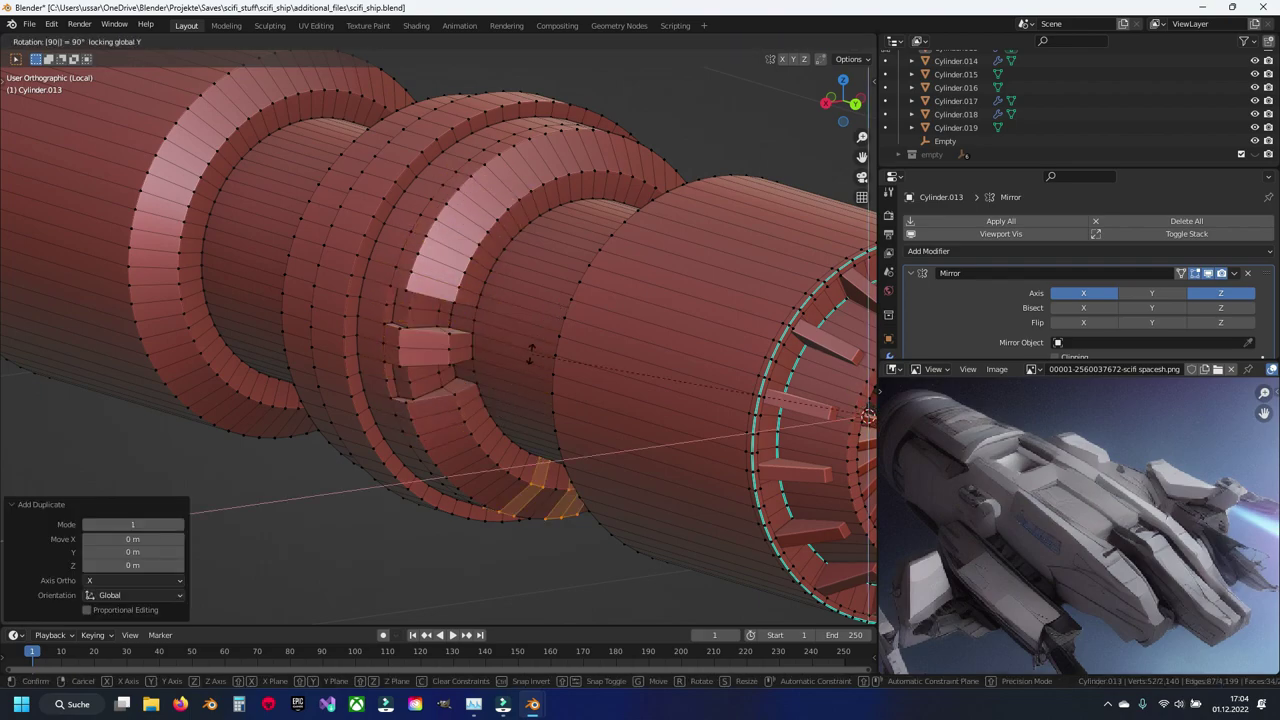
key("Return")
Step: Duplicate the rotated notch again and rotate it to the 180° position
middle_click_drag(531, 354, 572, 413)
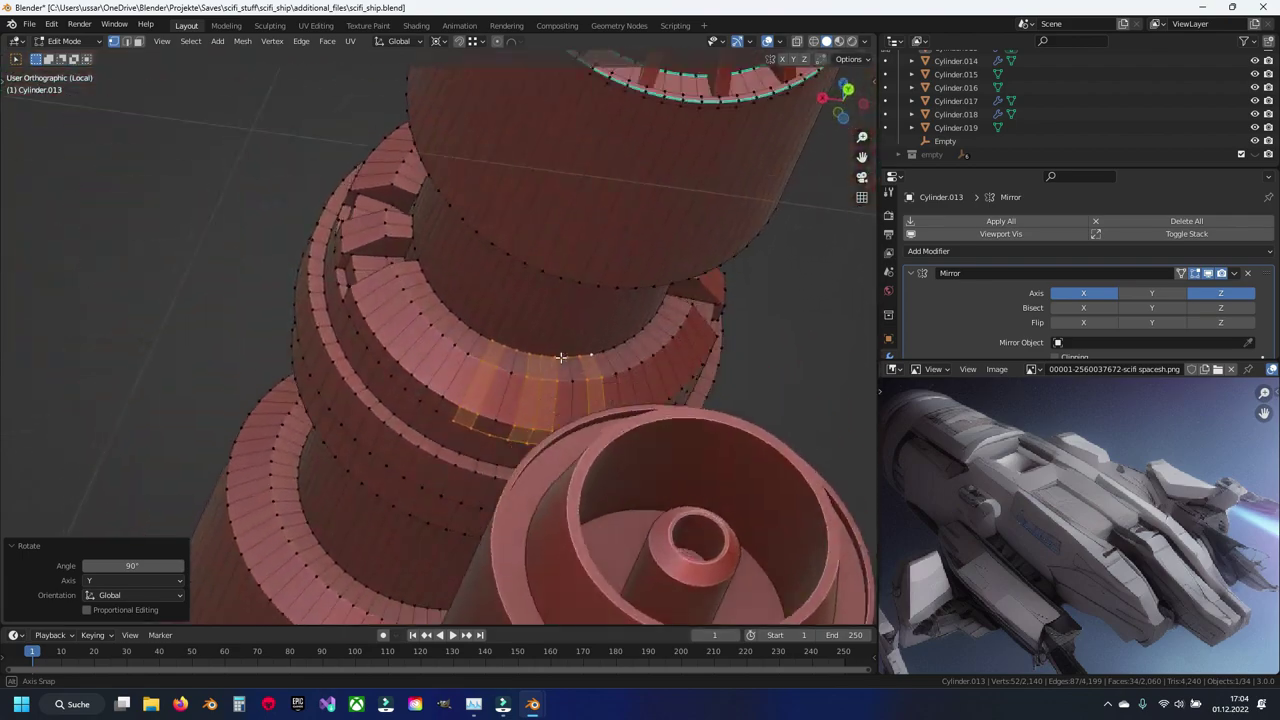
key("shift+d")
key("r")
type("1")
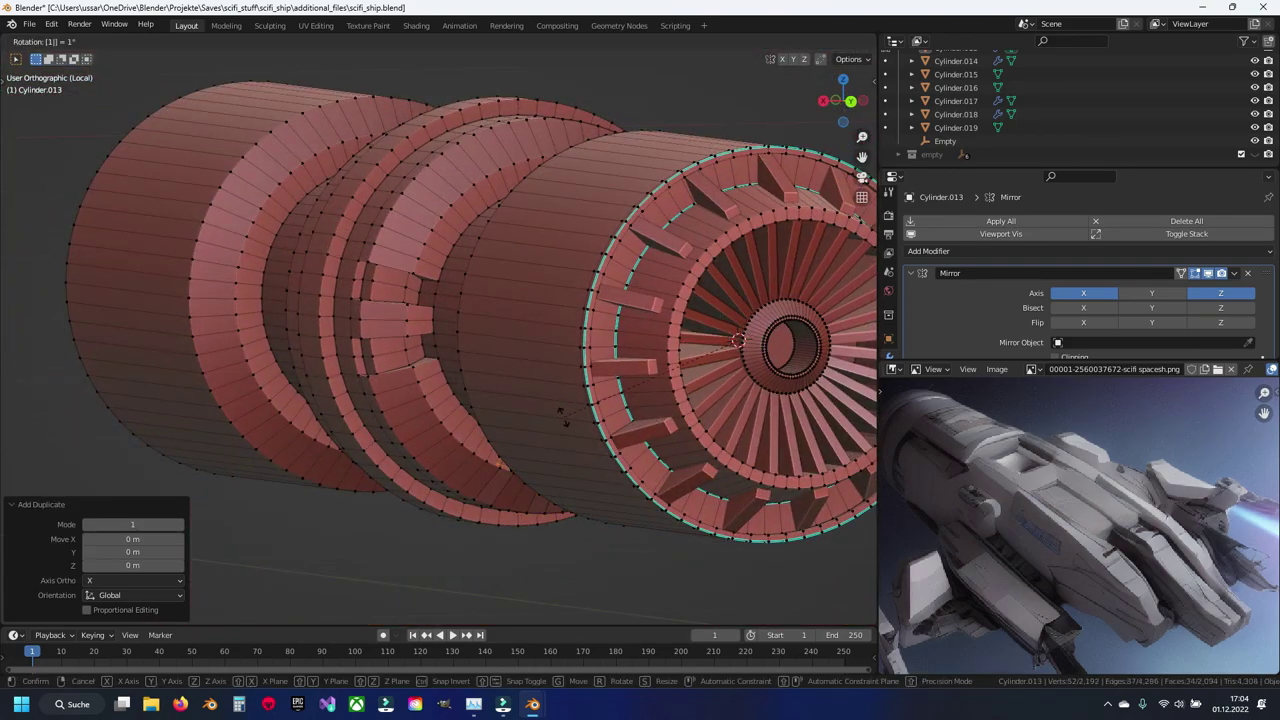
key("Return")
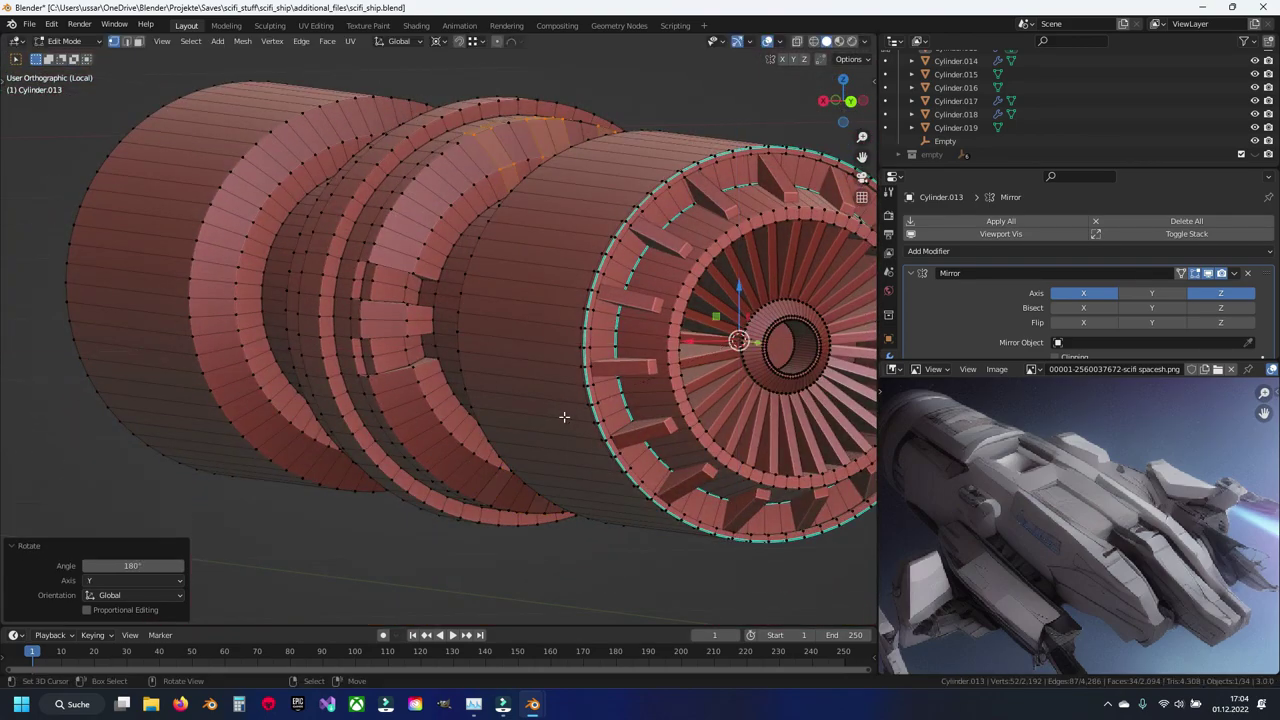
Step: Merge the whole mesh by distance, removing 64 vertices, then enable X-ray view
key("a")
key("m")
left_click(563, 417)
key("alt+a")
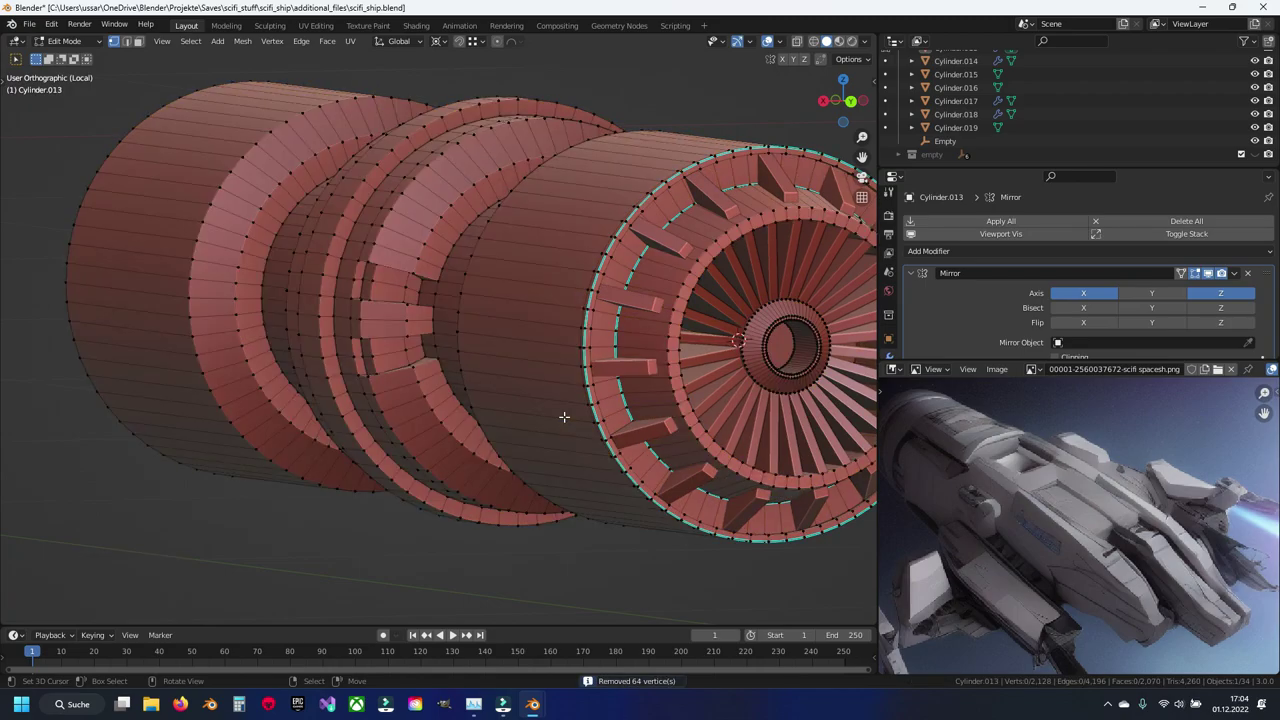
scroll(563, 417, "up", 5)
mouse_move(563, 417)
middle_mouse_down()
mouse_move(535, 333)
mouse_move(516, 358)
middle_mouse_up()
key("alt+z")
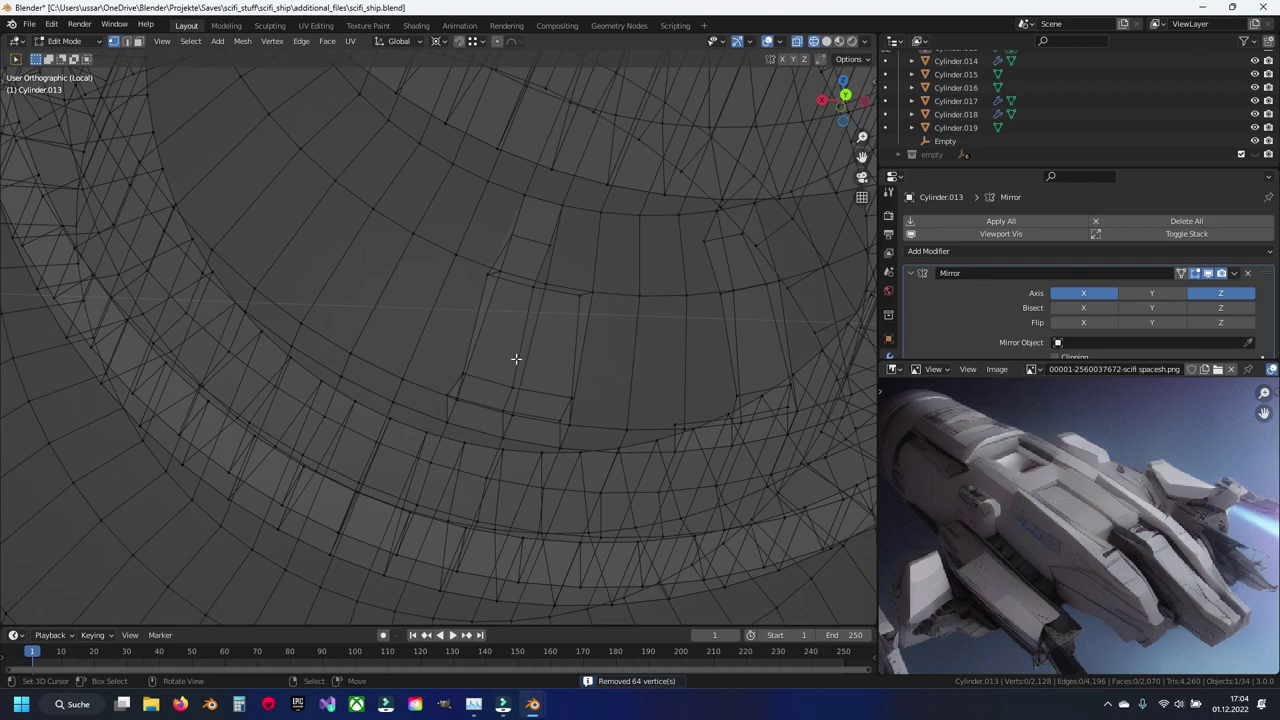
Step: Turn off X-ray and delete a column of three stray ring faces
key("alt+z")
left_click(505, 344)
left_click(550, 345, "shift")
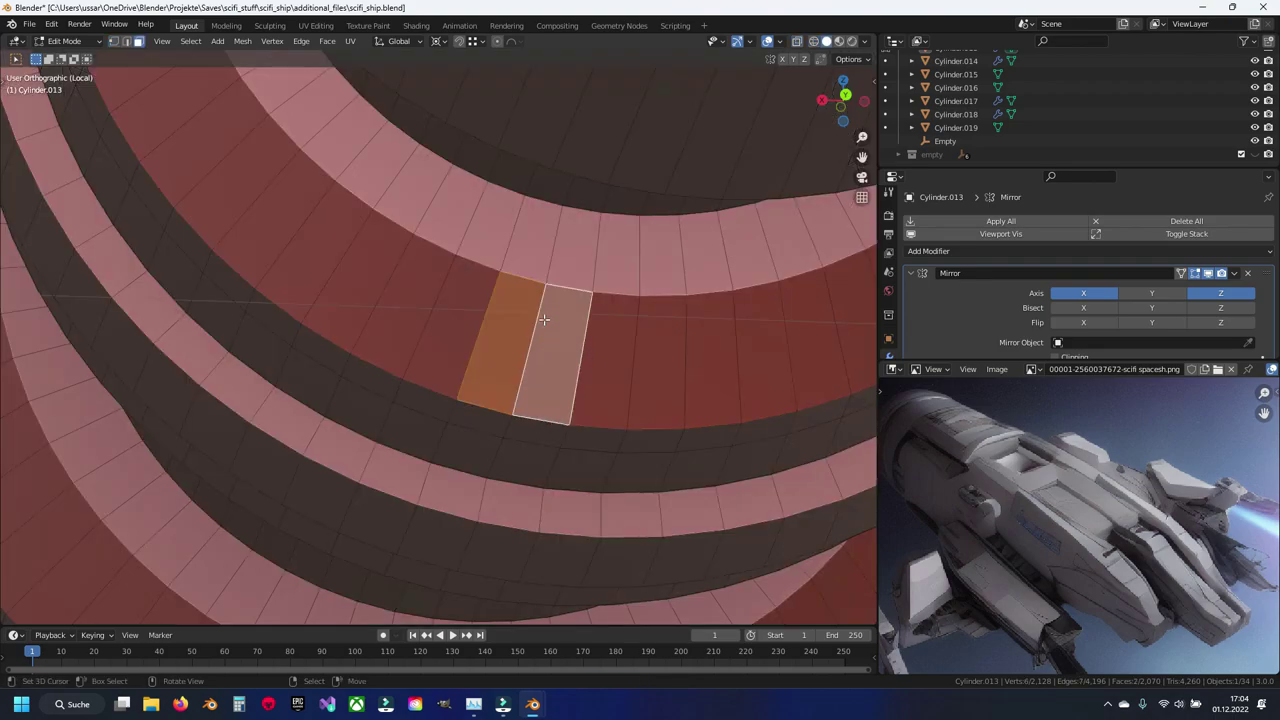
left_click(553, 268, "shift")
key("x")
left_click(527, 432)
Step: Delete another 2x2 block of faces on the ring
mouse_move(523, 423)
middle_mouse_down()
mouse_move(580, 394)
mouse_move(586, 371)
mouse_move(437, 425)
mouse_move(486, 417)
mouse_move(503, 371)
mouse_move(506, 480)
middle_mouse_up()
left_click(506, 480)
left_click(560, 480, "shift")
left_click(505, 395, "shift")
left_click(560, 390, "shift")
middle_click_drag(543, 543, 491, 512)
key("x")
left_click(537, 524)
Step: Extrude the hole's edges in place and move them along the X axis
mouse_move(494, 463)
middle_mouse_down()
mouse_move(543, 463)
mouse_move(557, 420)
mouse_move(447, 379)
mouse_move(389, 423)
mouse_move(366, 491)
mouse_move(489, 429)
mouse_move(544, 454)
mouse_move(557, 214)
middle_mouse_up()
scroll(414, 477, "up", 4)
key("e")
right_click(534, 157)
mouse_move(534, 157)
middle_mouse_down()
mouse_move(500, 194)
mouse_move(580, 438)
mouse_move(578, 427)
middle_mouse_up()
key("g")
key("x")
left_click(603, 502)
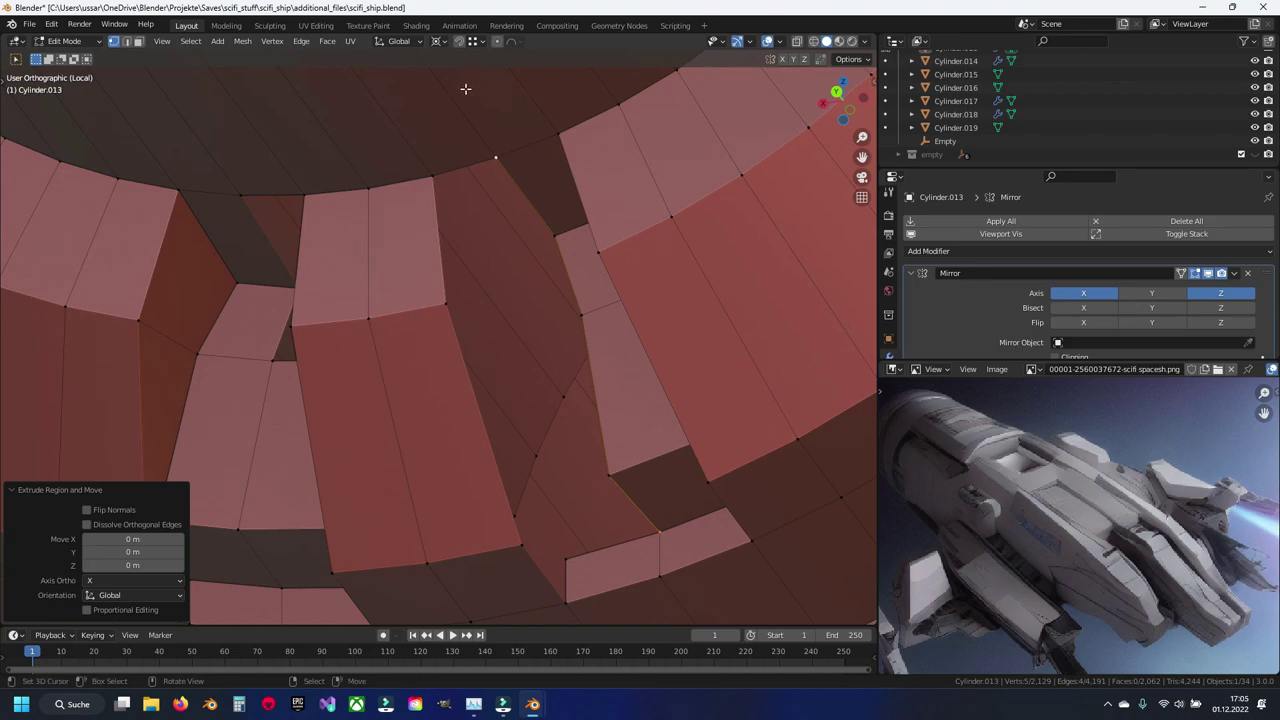
Step: Check pivot point options, undo the extruded geometry, and reposition the vertices
left_click(440, 42)
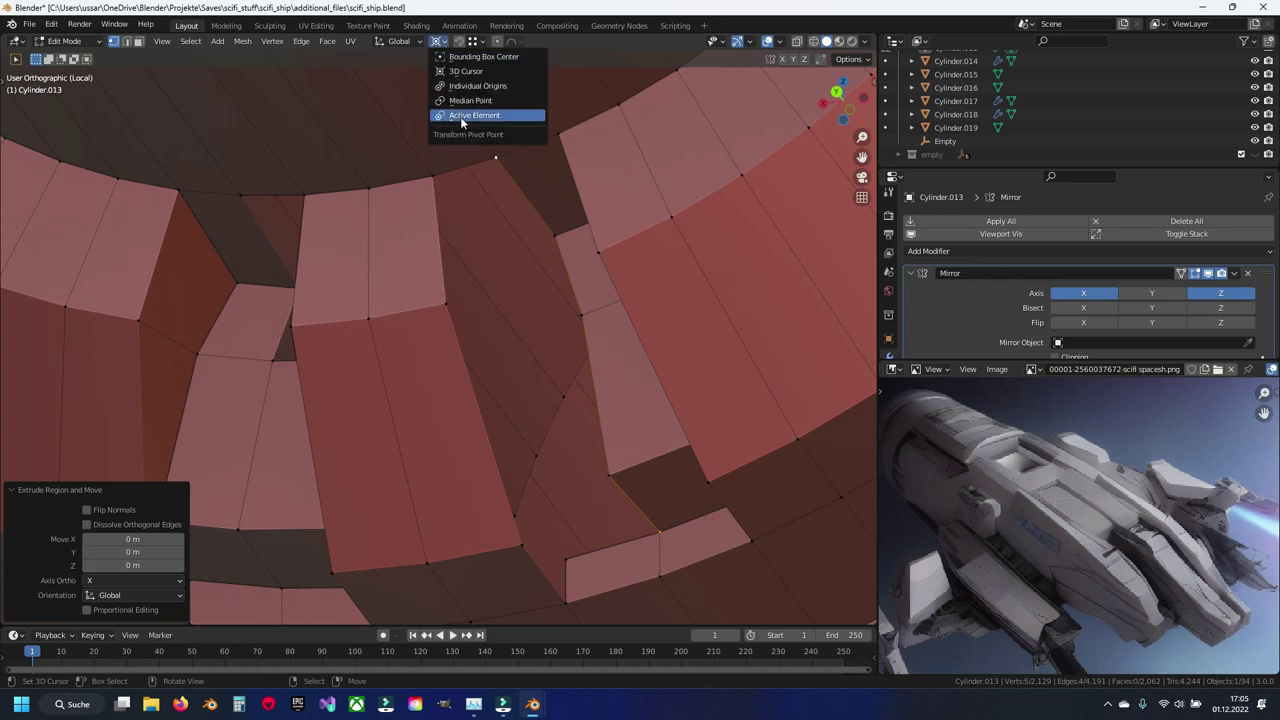
middle_click_drag(591, 334, 562, 224, "shift")
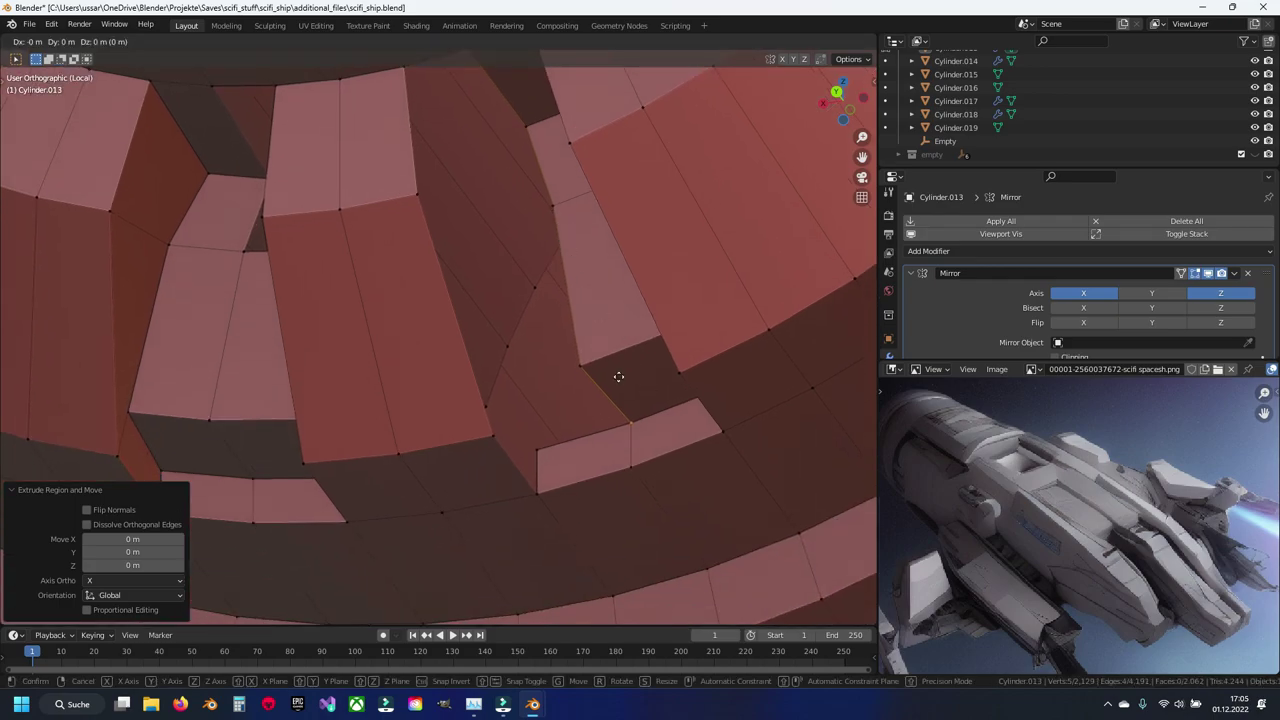
right_click(592, 391)
key("ctrl+z")
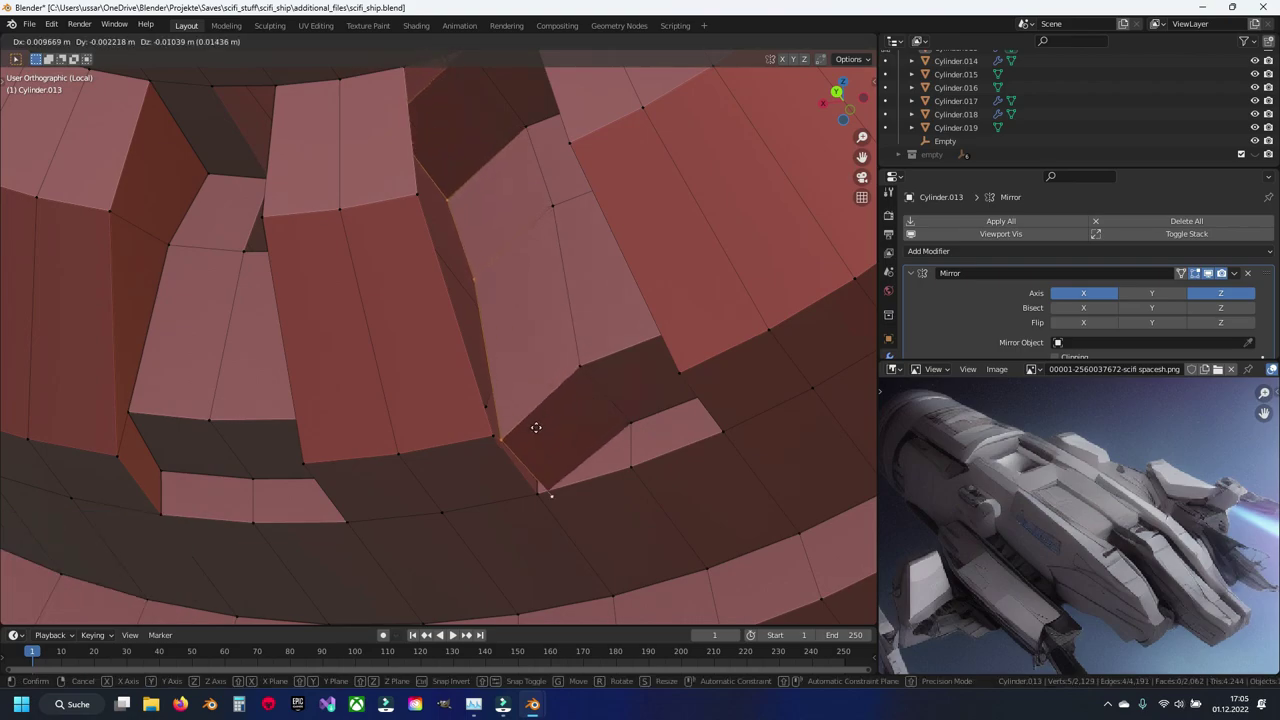
left_click(535, 447)
middle_click_drag(535, 447, 571, 403)
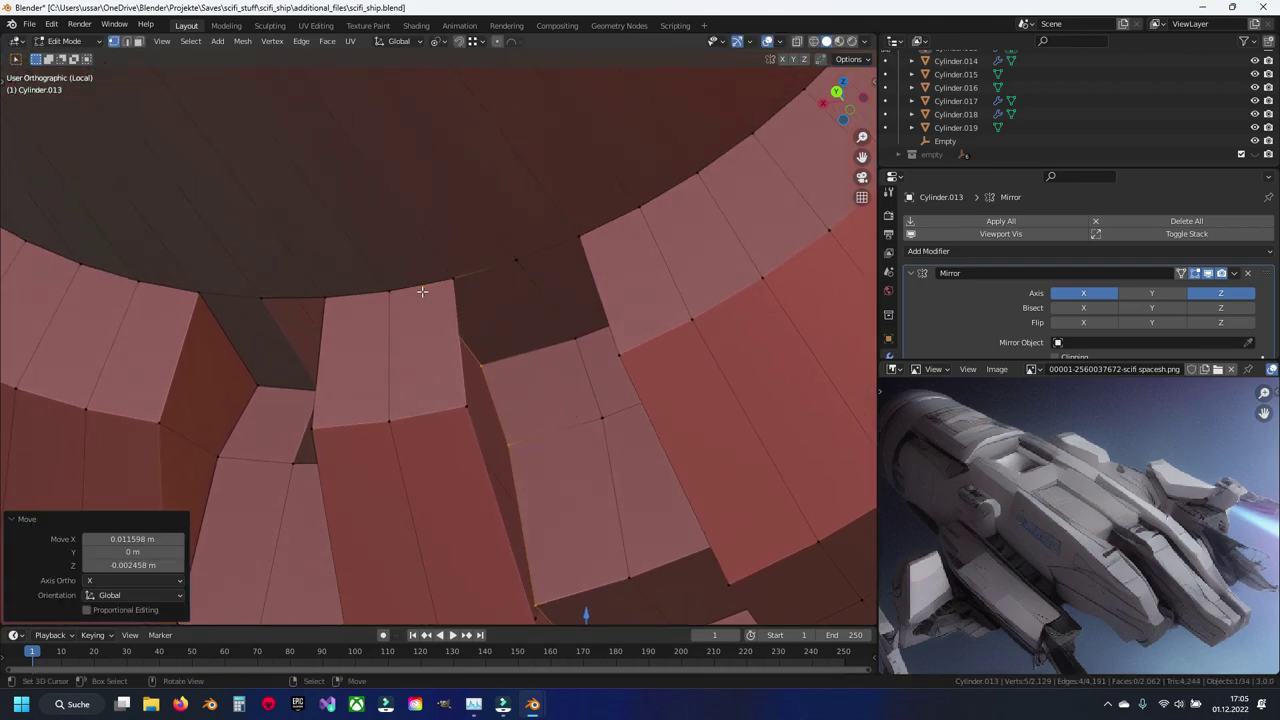
Step: Merge the mesh by distance to remove 2 stray vertices, then fill two gaps with faces
key("a")
key("q")
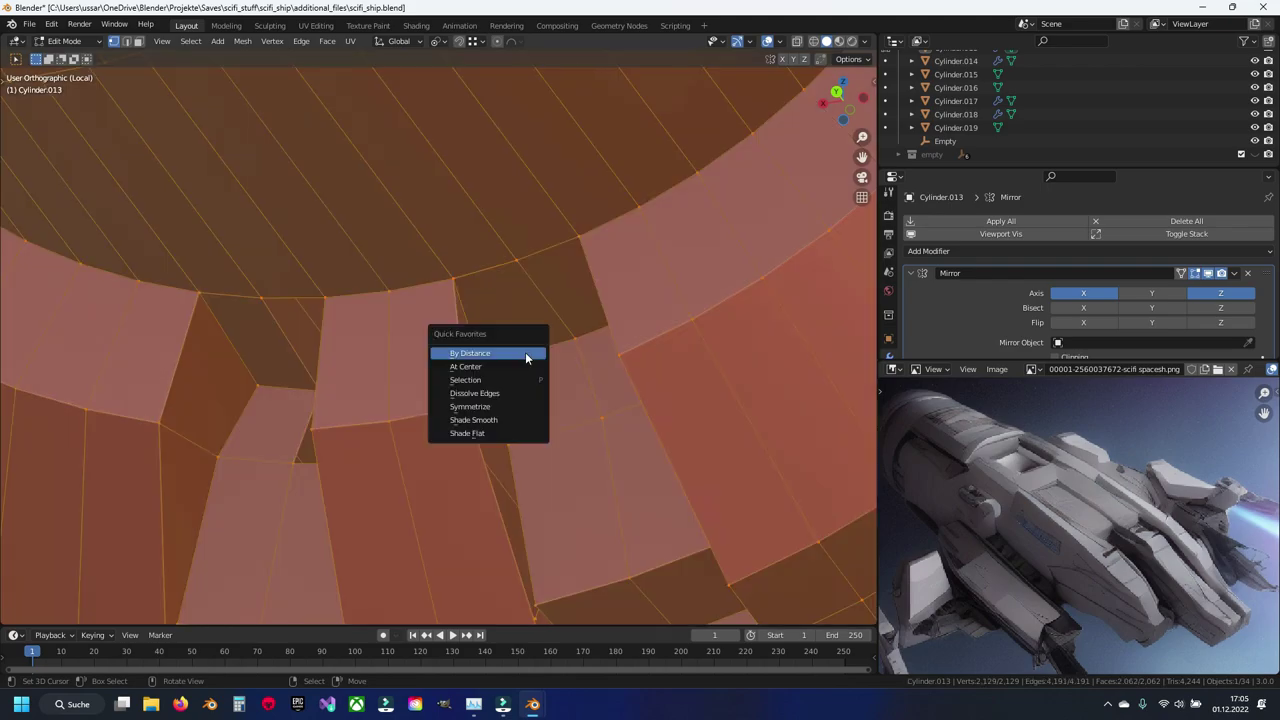
left_click(525, 352)
key("alt+a")
middle_click_drag(477, 416, 457, 290)
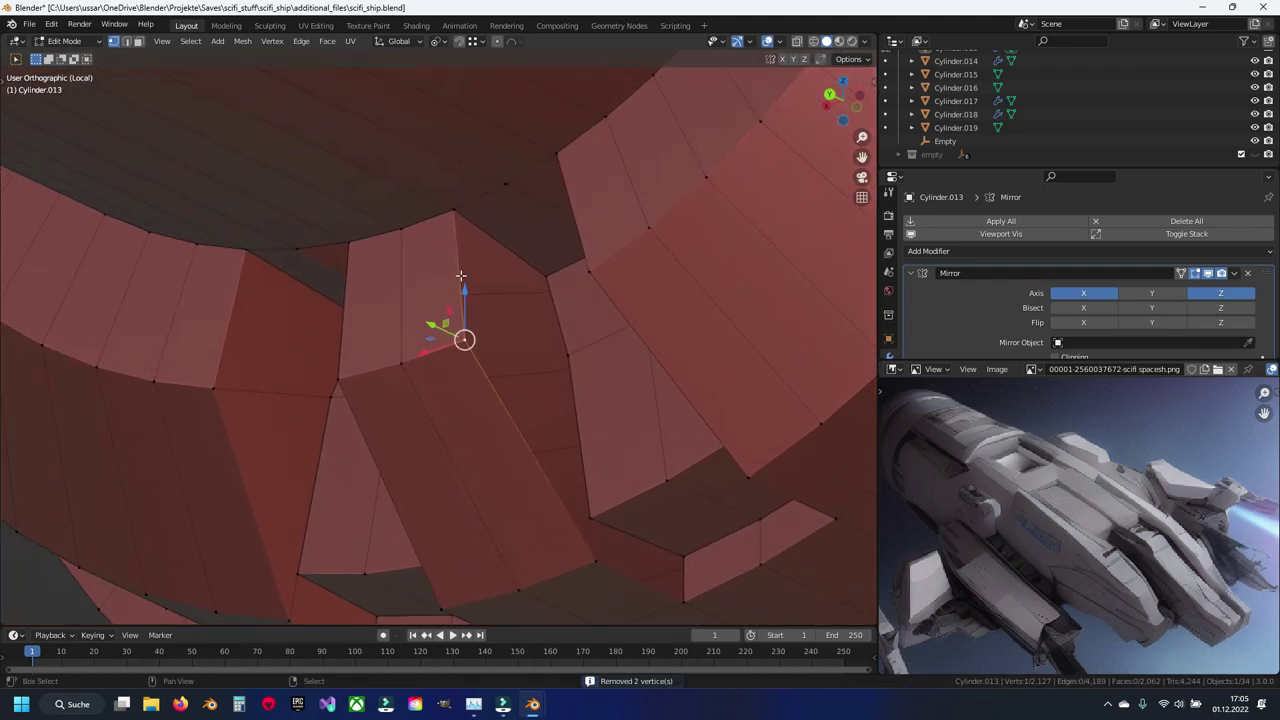
key("f")
key("alt+a")
key("f")
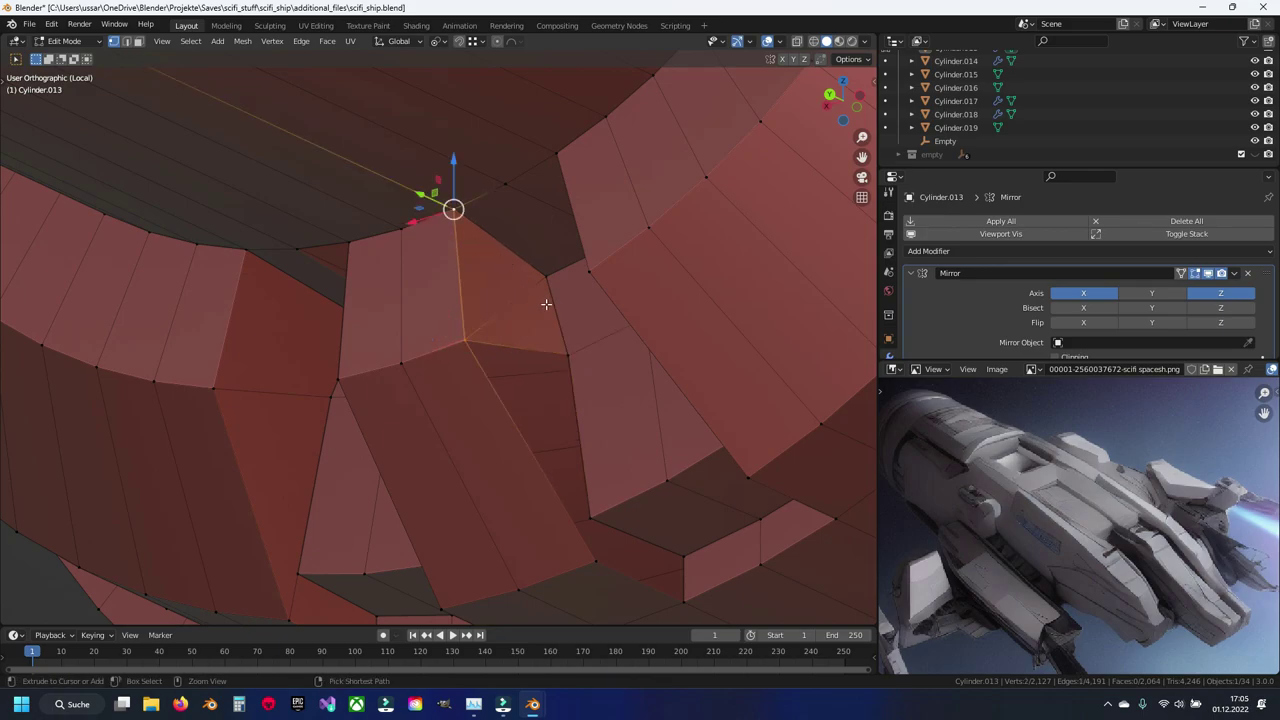
Step: Dissolve an unwanted edge and connect two vertices with a new edge
key("2")
key("x")
left_click(487, 361)
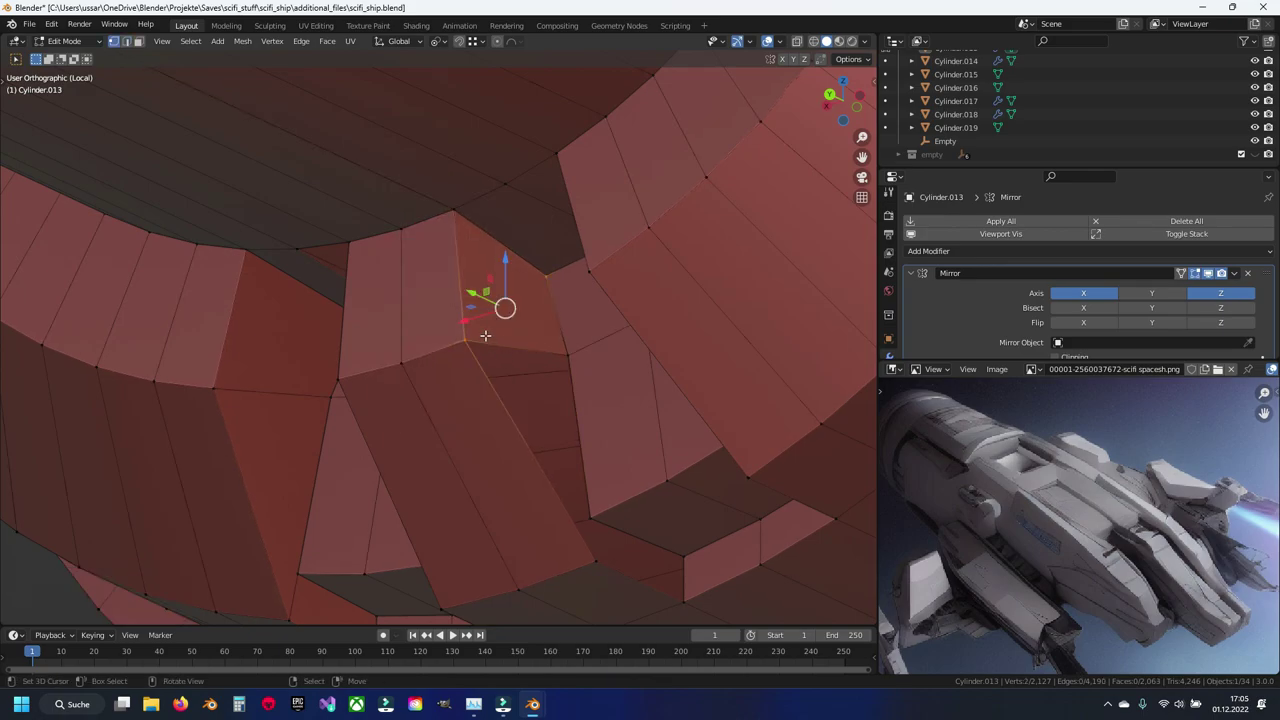
scroll(561, 430, "down", 3, "shift")
left_click(579, 430, "shift")
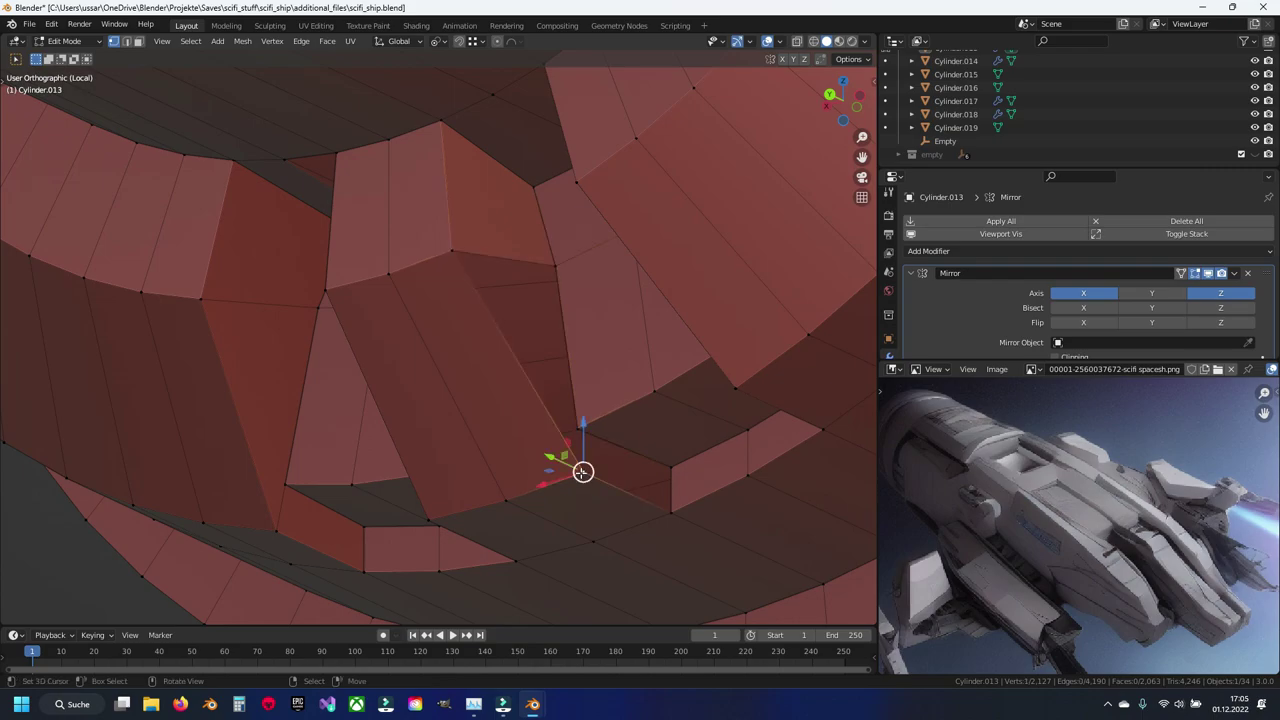
right_click(579, 464, "ctrl")
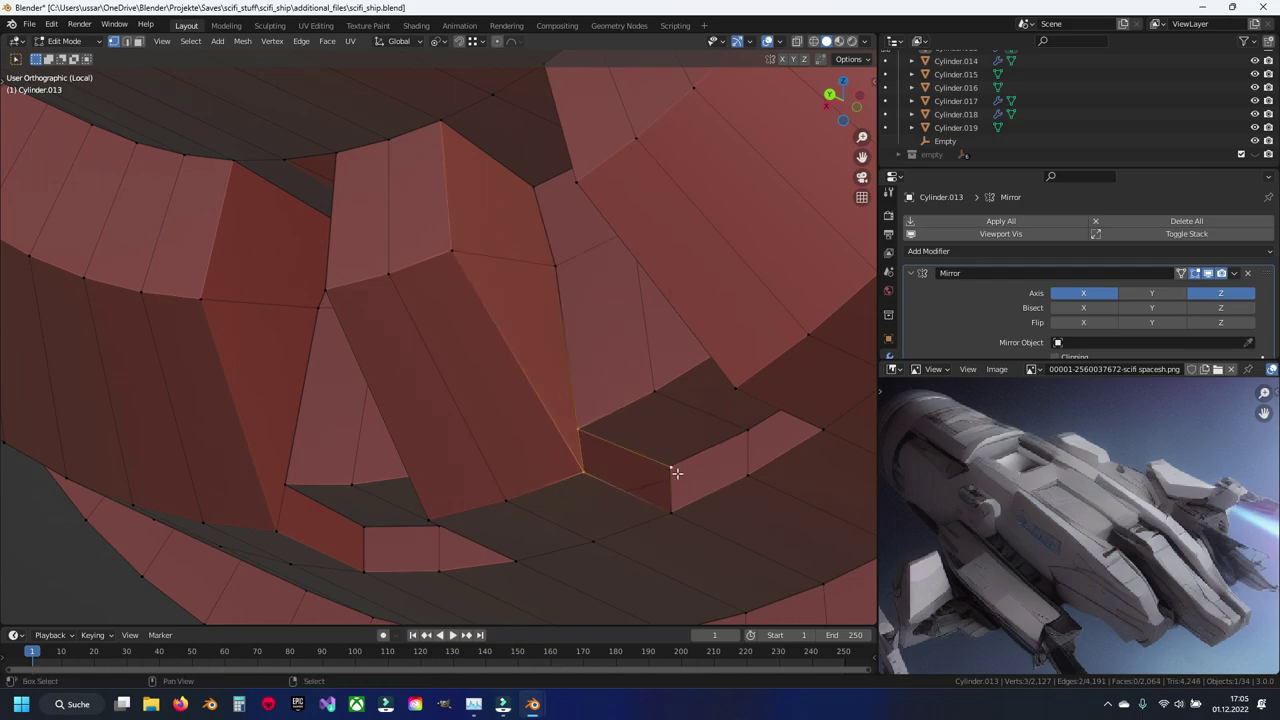
Step: Return Cylinder.013 to Object Mode and review the evenly spaced notches
scroll(669, 503, "down", 3)
mouse_move(614, 429)
middle_mouse_down()
mouse_move(682, 410)
mouse_move(560, 420)
mouse_move(594, 420)
mouse_move(523, 323)
mouse_move(578, 321)
mouse_move(543, 449)
mouse_move(503, 389)
mouse_move(506, 351)
mouse_move(540, 363)
mouse_move(517, 400)
mouse_move(543, 452)
middle_mouse_up()
key("Tab")
scroll(543, 452, "down", 3)
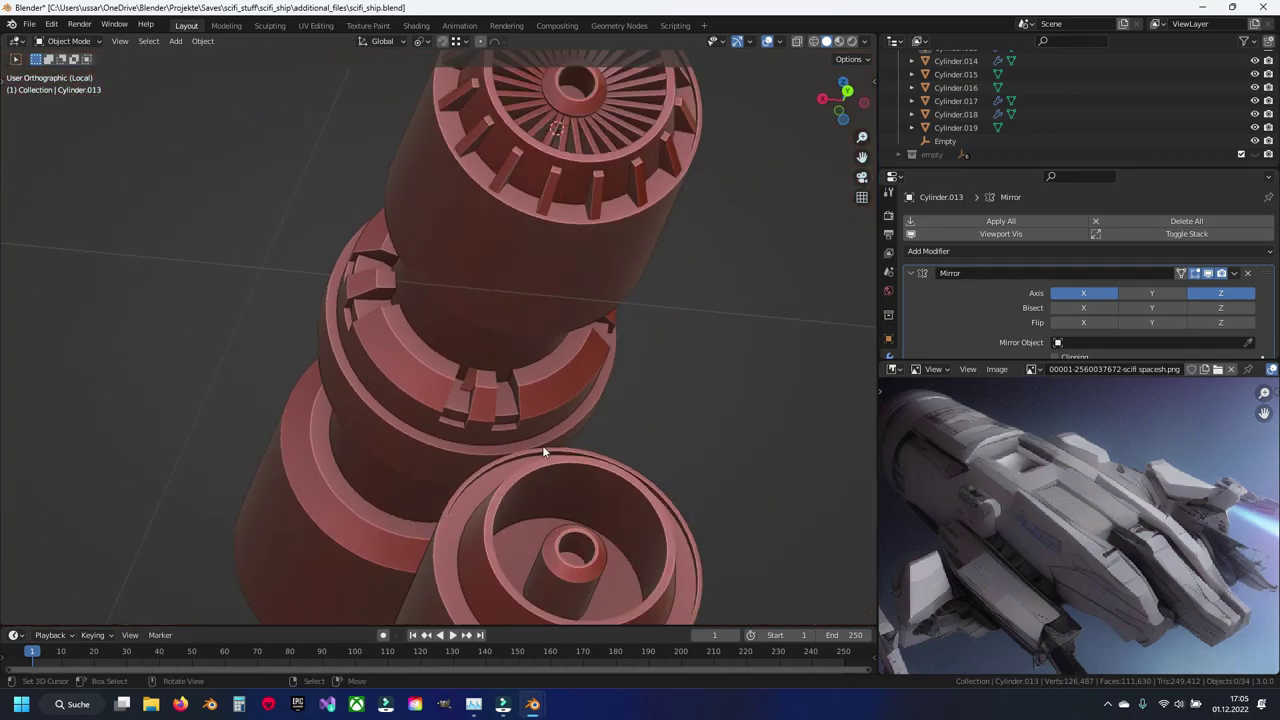
Step: Save scifi_ship.blend, zoom to Cylinder.013's ring notch in Edit Mode and select one notch-edge vertex
key("ctrl+s")
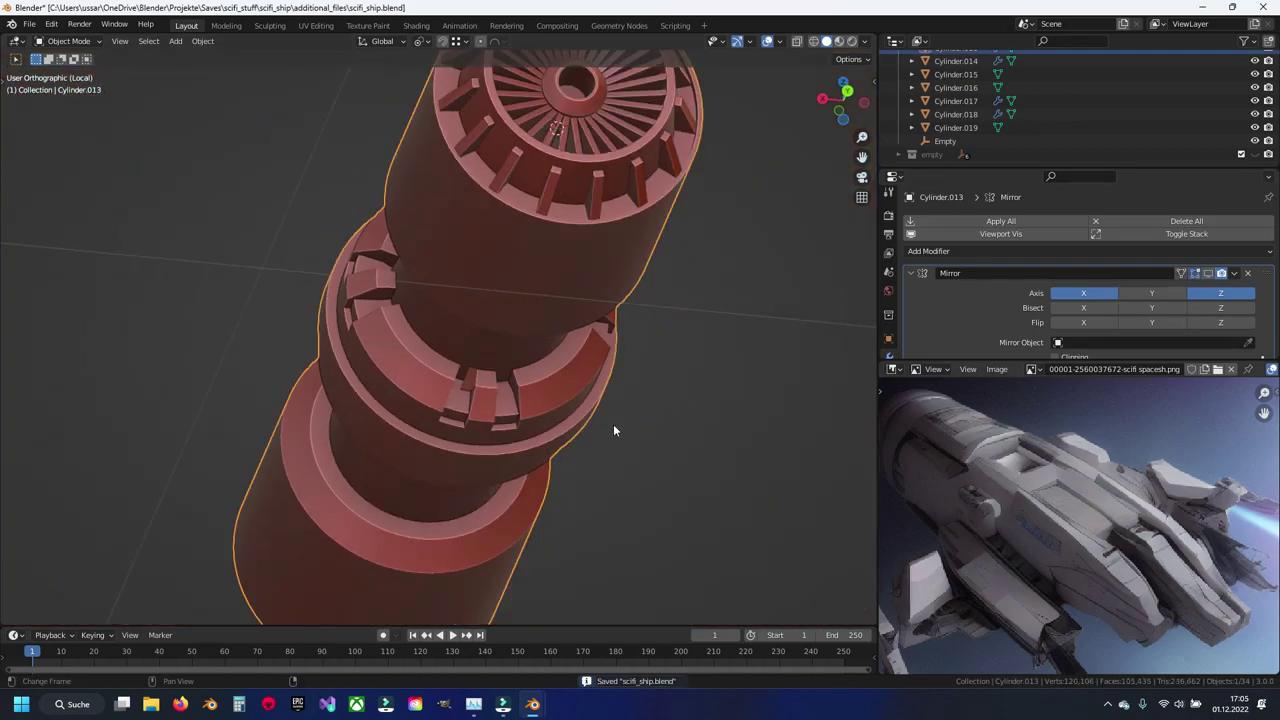
scroll(510, 360, "up", 3)
scroll(494, 362, "up", 2)
mouse_move(494, 362)
middle_mouse_down()
mouse_move(511, 401)
mouse_move(529, 386)
mouse_move(478, 418)
mouse_move(397, 378)
mouse_move(429, 406)
mouse_move(394, 400)
mouse_move(418, 342)
middle_mouse_up()
key("Tab")
scroll(529, 391, "up", 3)
scroll(500, 405, "up", 2)
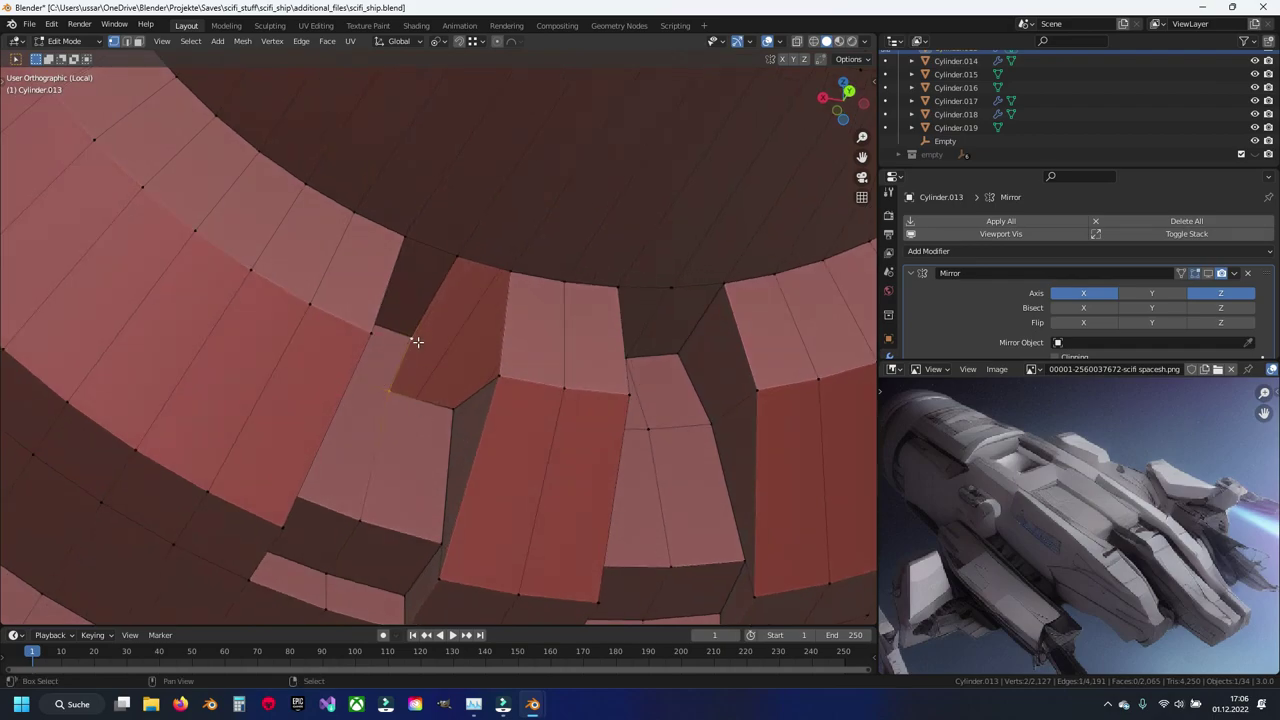
mouse_move(448, 412)
middle_mouse_down("shift")
mouse_move(514, 460)
mouse_move(529, 448)
middle_mouse_up("shift")
left_click(478, 228, "ctrl")
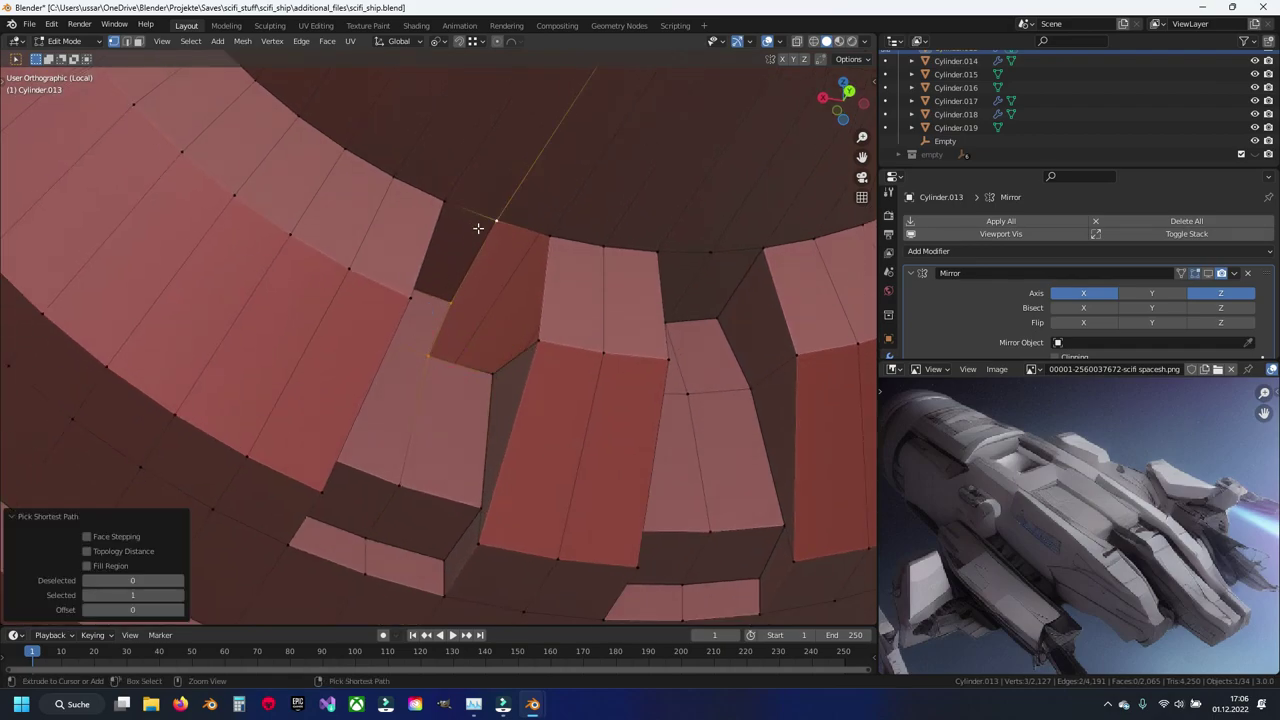
left_click(431, 354, "shift")
Step: Extrude the selected vertex into the notch, constrained to a single axis
key("e")
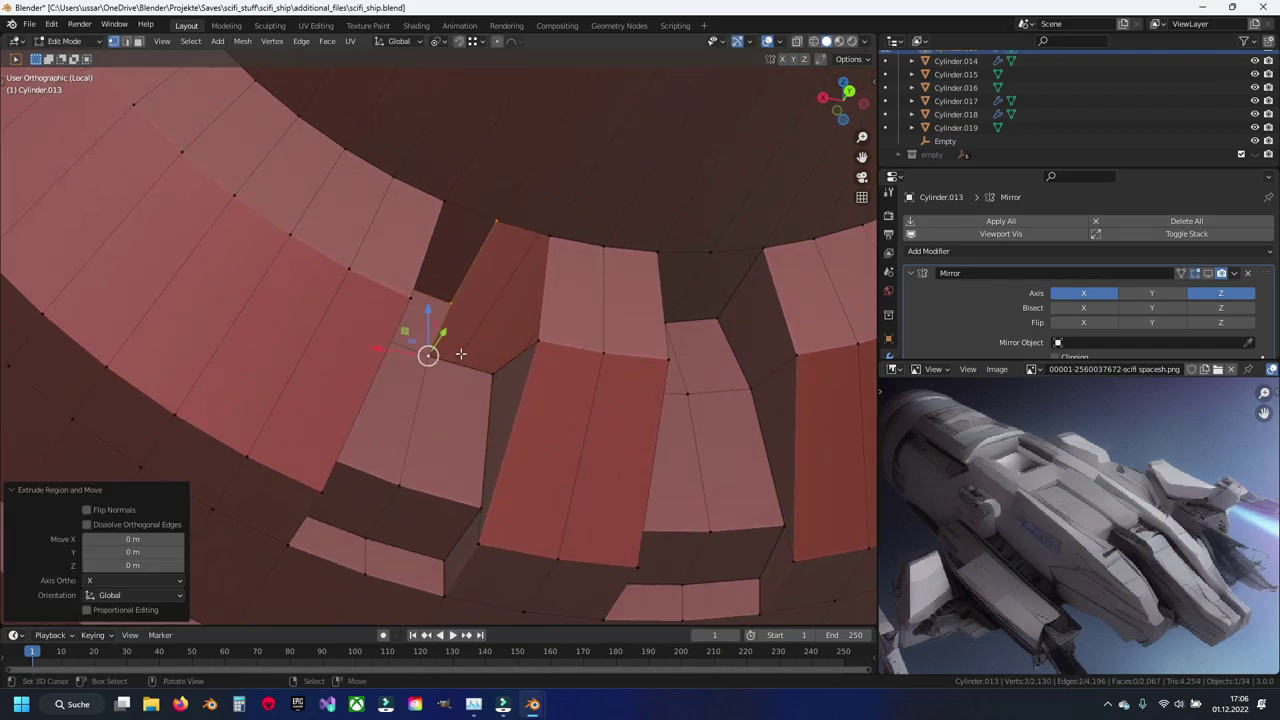
key("g")
key("y")
key("z")
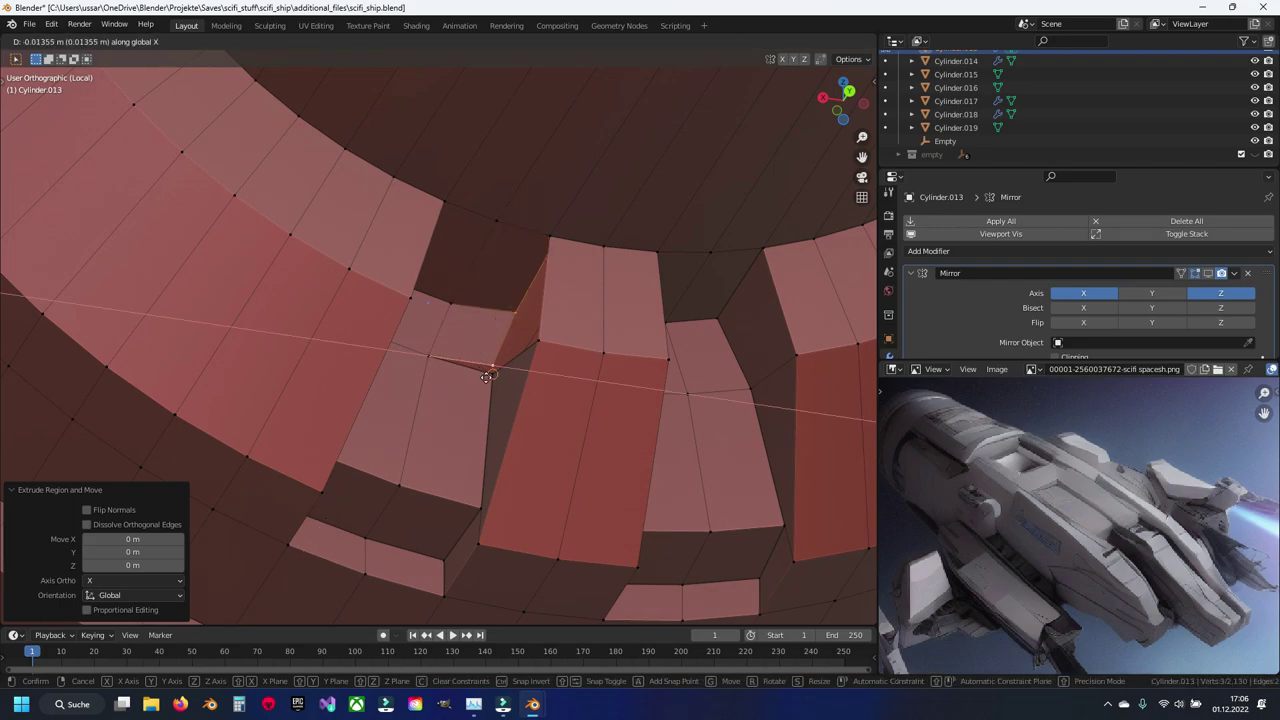
left_click(462, 356)
scroll(466, 360, "up", 2)
scroll(468, 350, "up", 3)
Step: Merge duplicate vertices by distance via Quick Favorites, then select the notch corner vertex
left_click(469, 339)
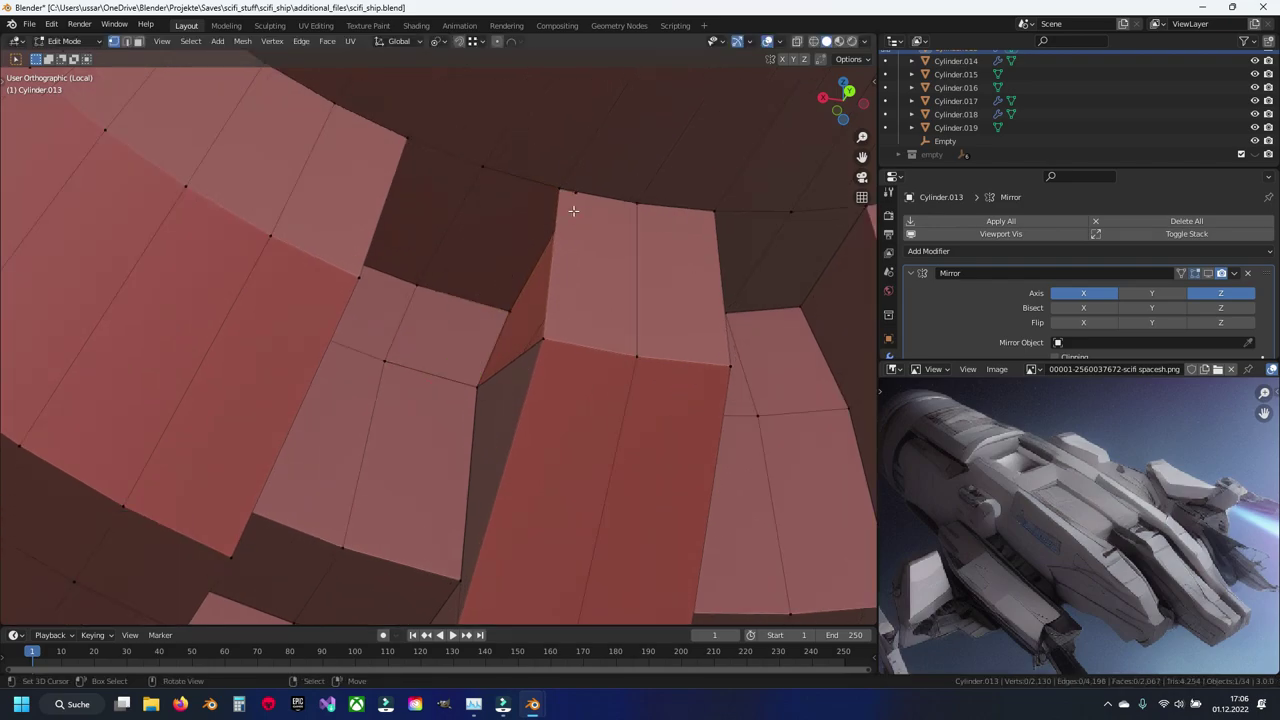
key("a")
key("q")
left_click(499, 241)
key("alt+a")
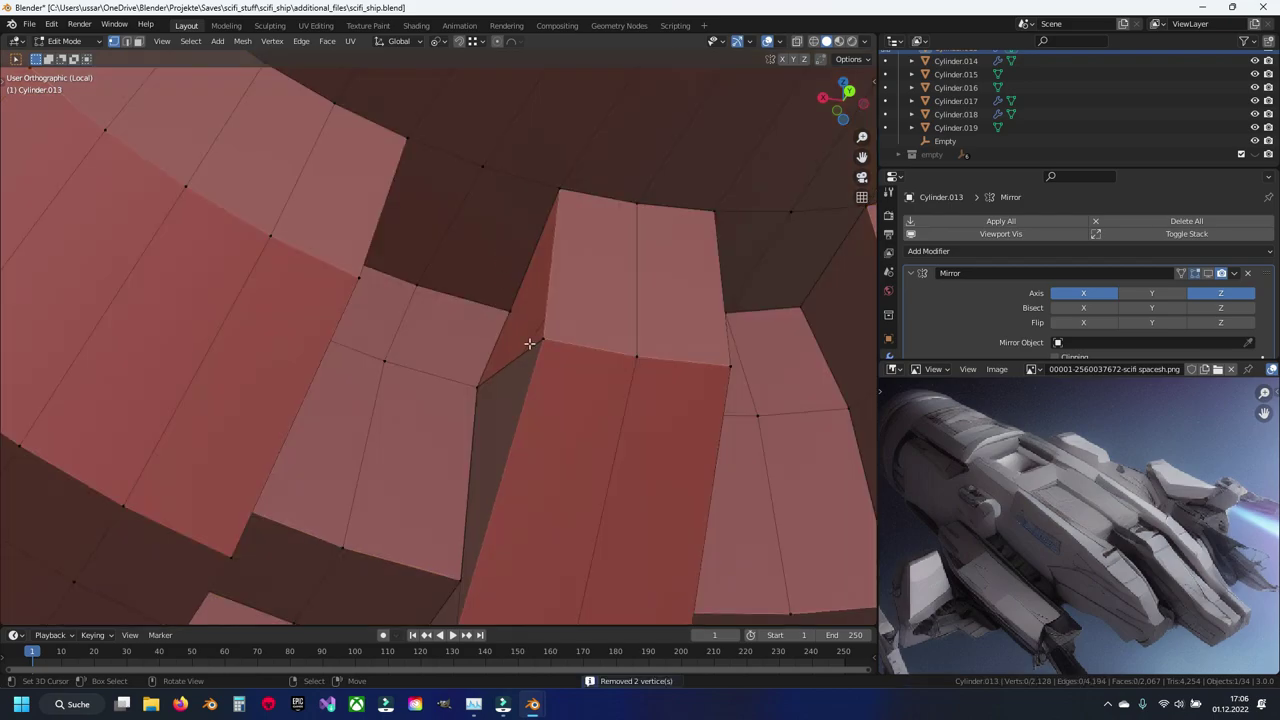
mouse_move(560, 192)
middle_mouse_down()
mouse_move(524, 357)
mouse_move(523, 343)
middle_mouse_up()
left_click(471, 323)
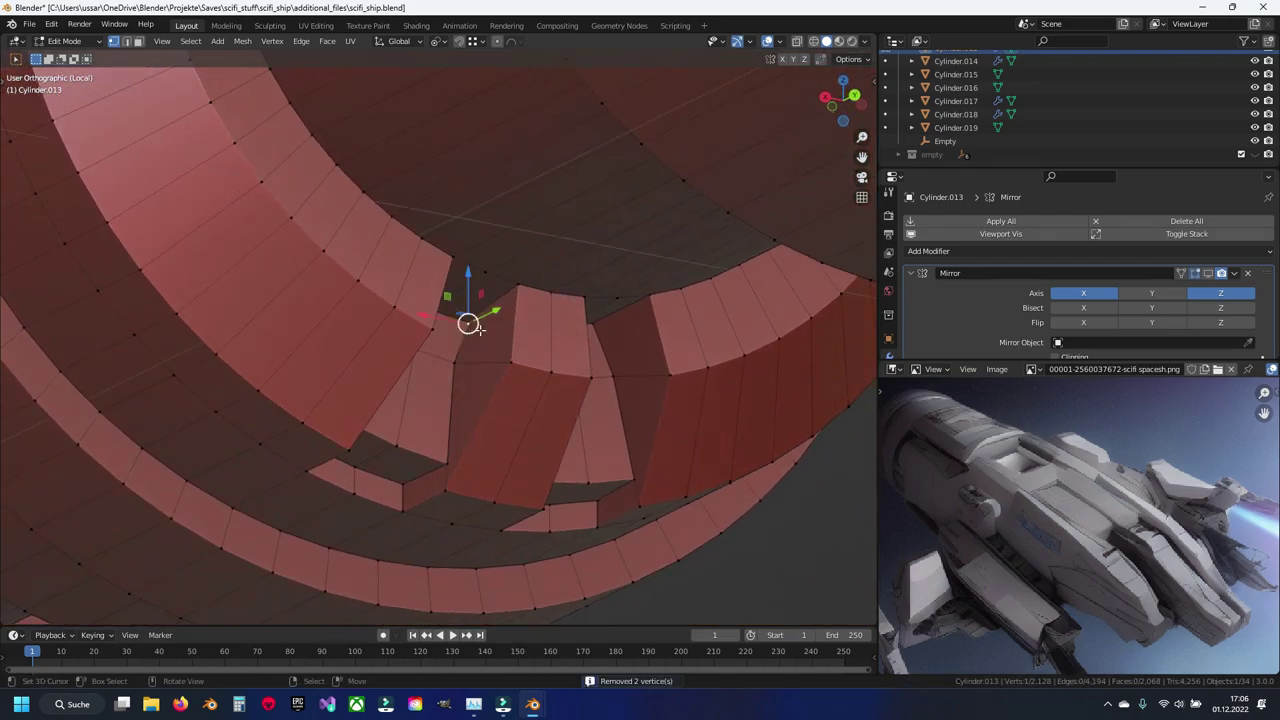
scroll(471, 323, "up", 1)
scroll(485, 317, "up", 2)
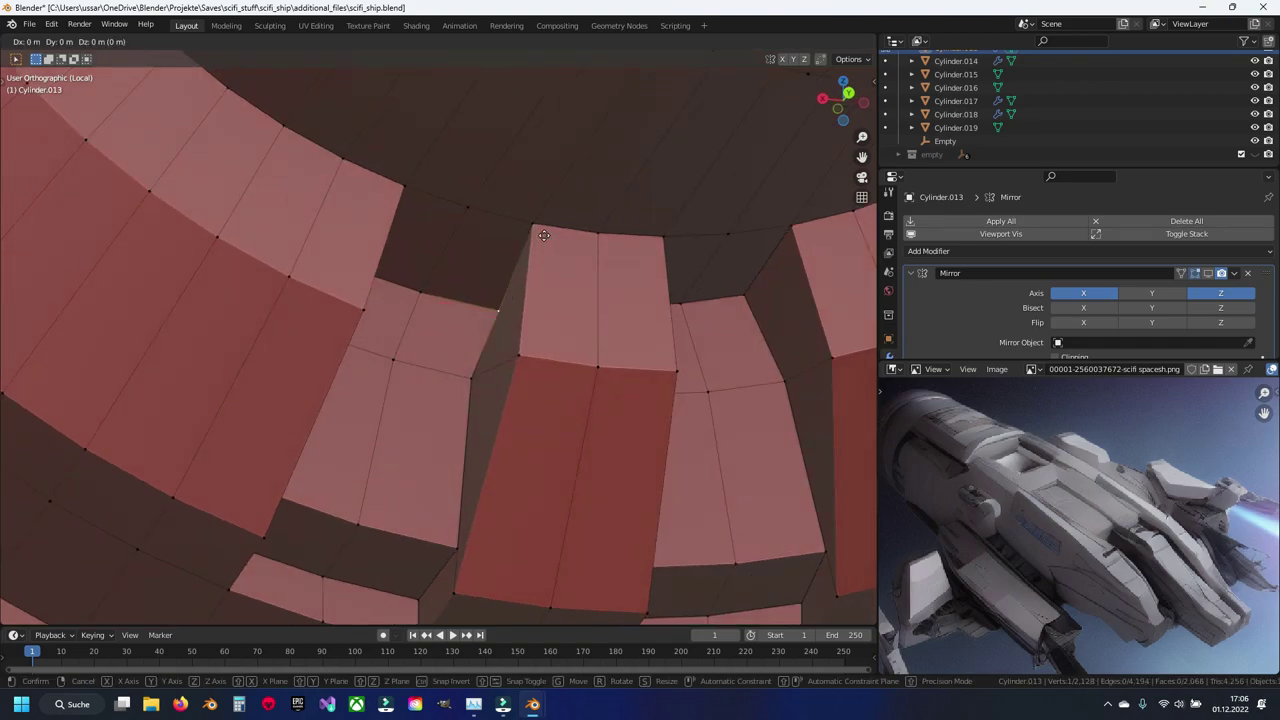
Step: Check the notch in Object Mode, then select a notch-edge vertex in Edit Mode
key("Tab")
mouse_move(486, 300)
middle_mouse_down()
mouse_move(564, 337)
mouse_move(508, 331)
middle_mouse_up()
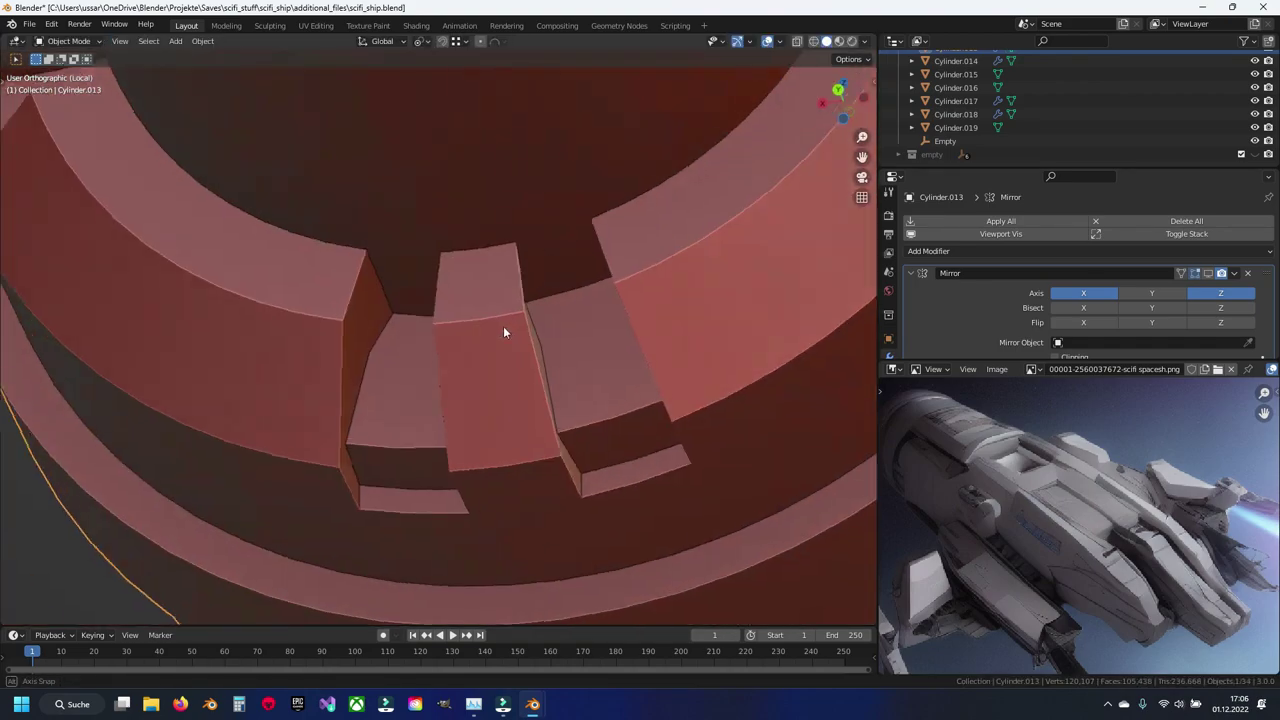
key("Tab")
key("Tab")
key("Tab")
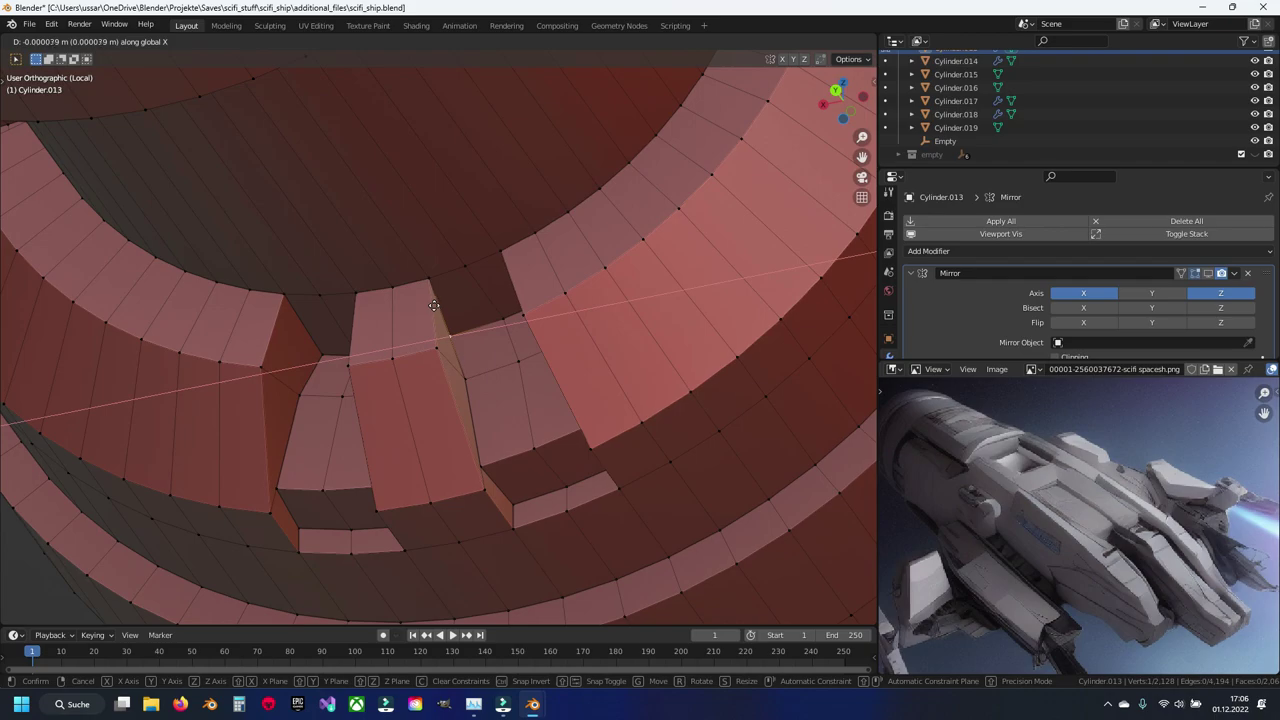
left_click(466, 331)
key("Tab")
scroll(472, 365, "up", 3)
key("Tab")
scroll(448, 323, "up", 2)
Step: Slide the notch corner vertex along X twice to realign it
key("g")
key("y")
key("x")
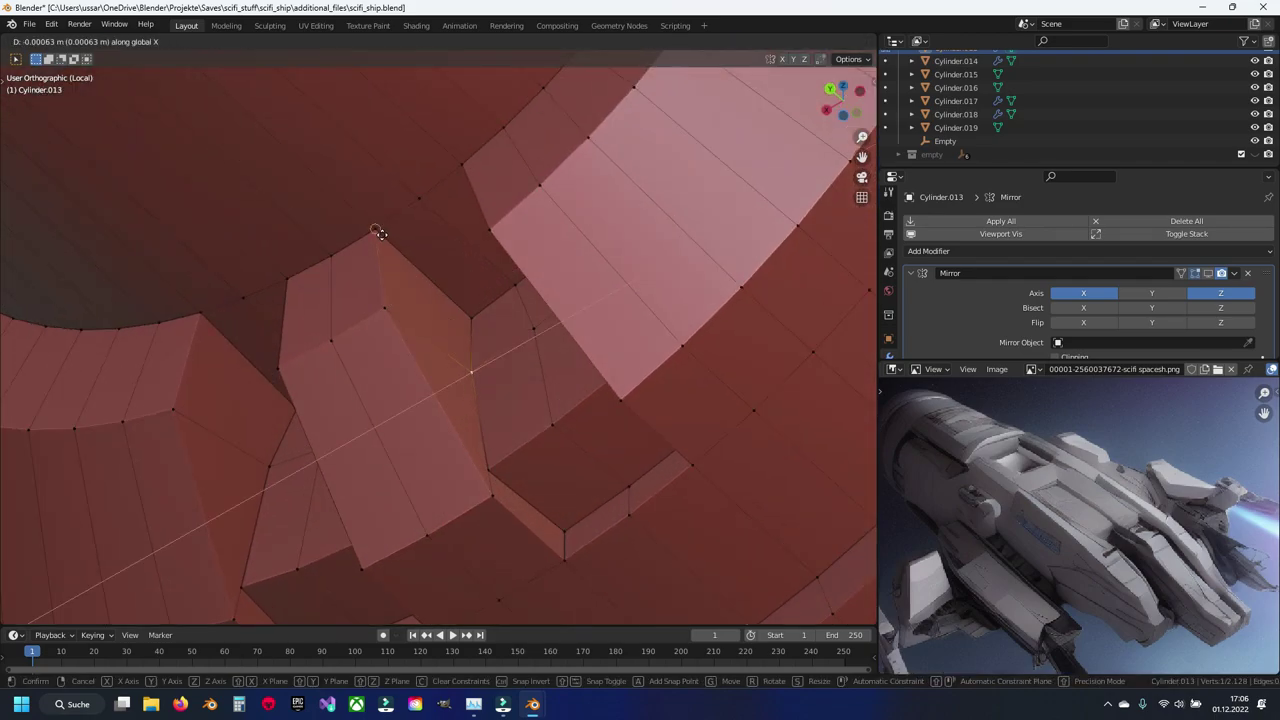
left_click(378, 233)
middle_click_drag(378, 233, 376, 373)
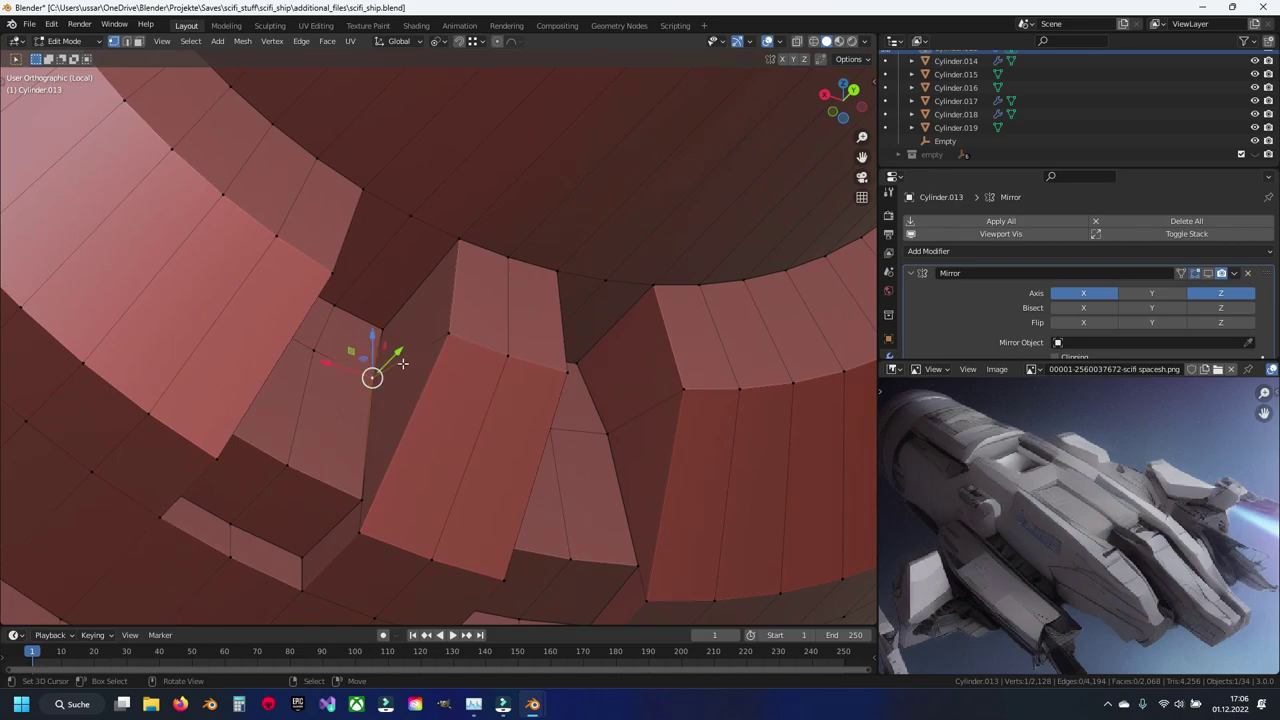
key("g")
key("y")
key("x")
left_click(463, 244)
Step: Review the ring in Object Mode and save scifi_ship.blend
key("Tab")
middle_click_drag(380, 374, 519, 411)
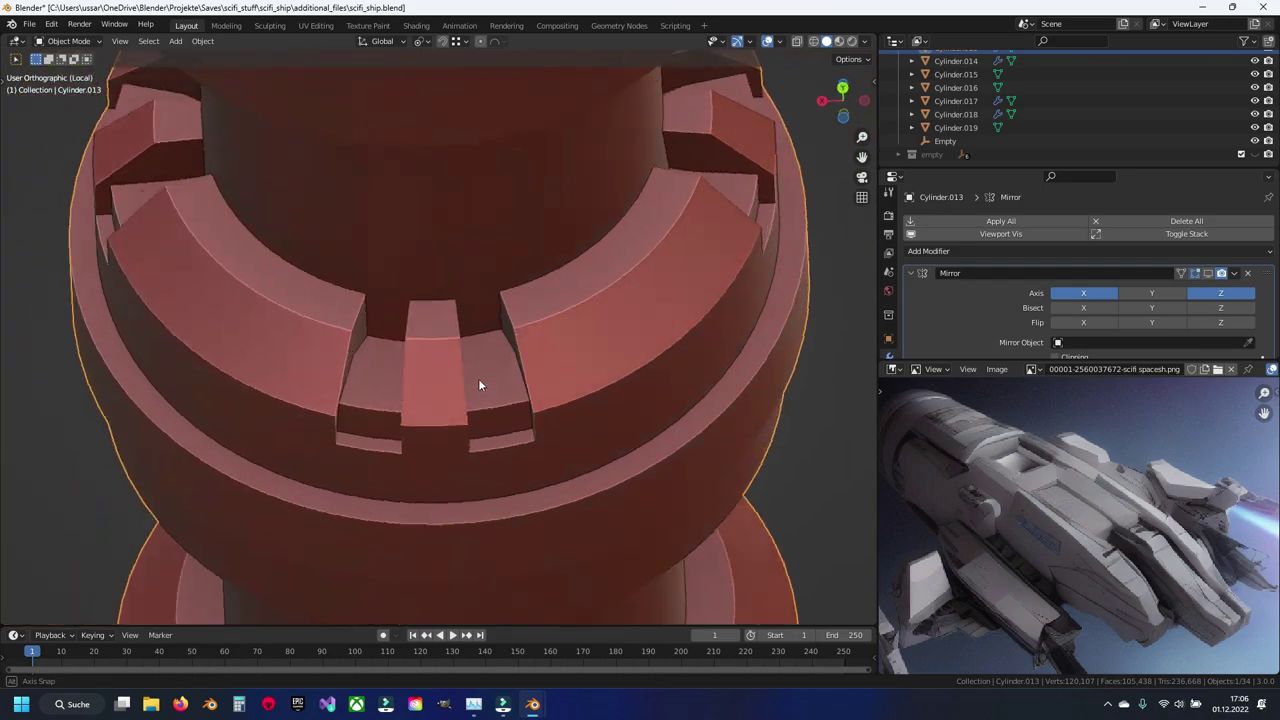
scroll(510, 402, "down", 5)
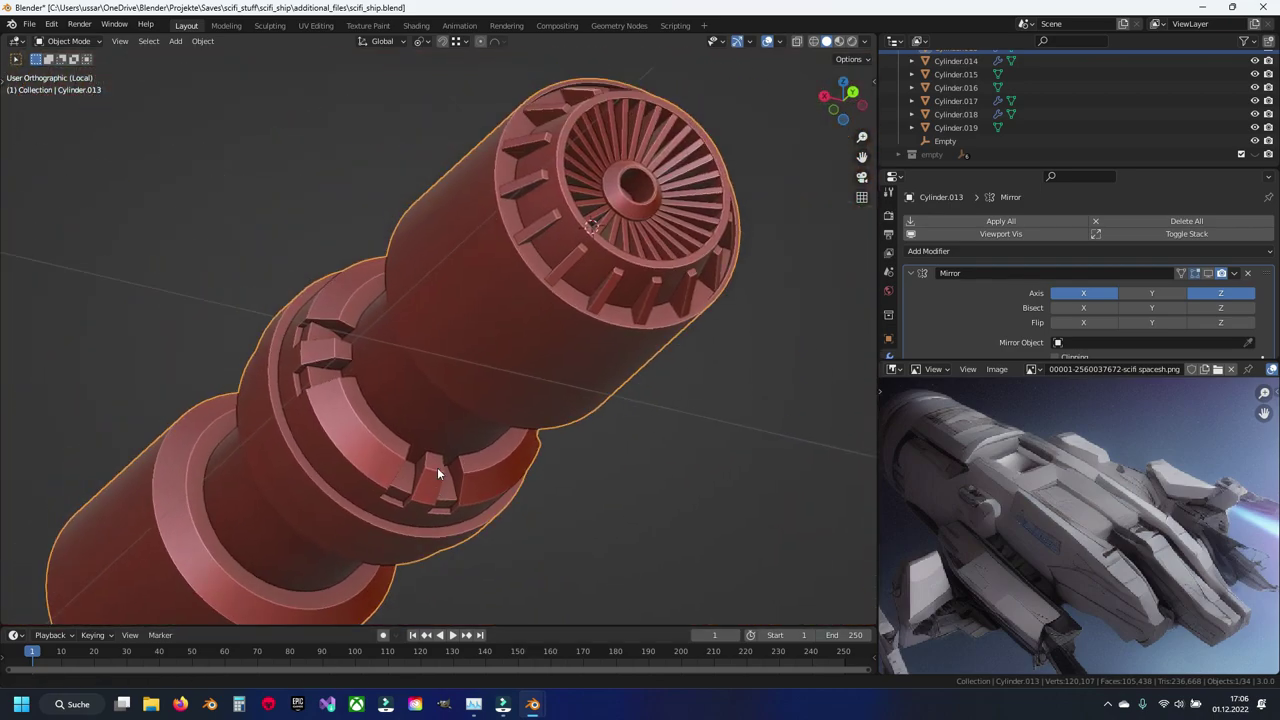
key("ctrl+s")
middle_click_drag(437, 467, 439, 478)
scroll(425, 500, "up", 5)
key("Tab")
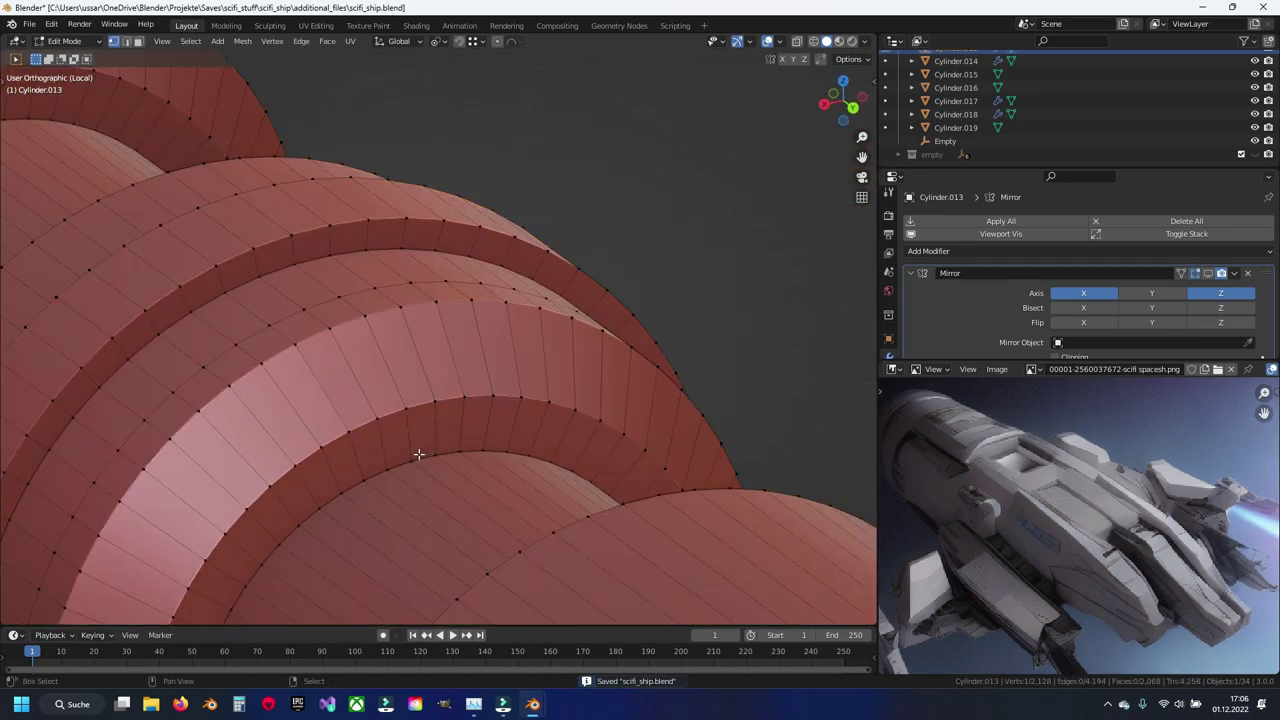
Step: Switch to face select and delete a face on Cylinder.013's ring
scroll(429, 398, "up", 3)
key("3")
left_click(330, 320)
left_click(508, 278)
key("x")
left_click(542, 228)
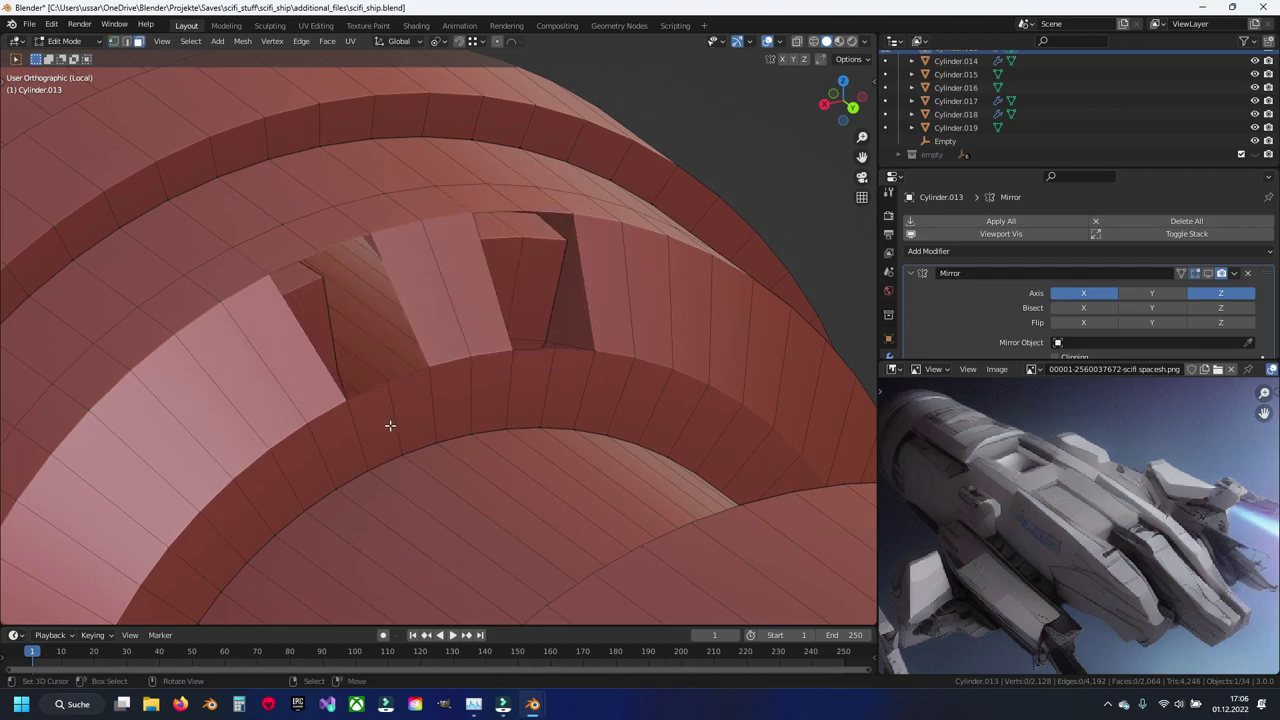
Step: Select six faces of the next notch and delete them, then undo the deletion
left_click(374, 424)
left_click(452, 400, "shift")
left_click(535, 397, "shift")
left_click(562, 385, "shift")
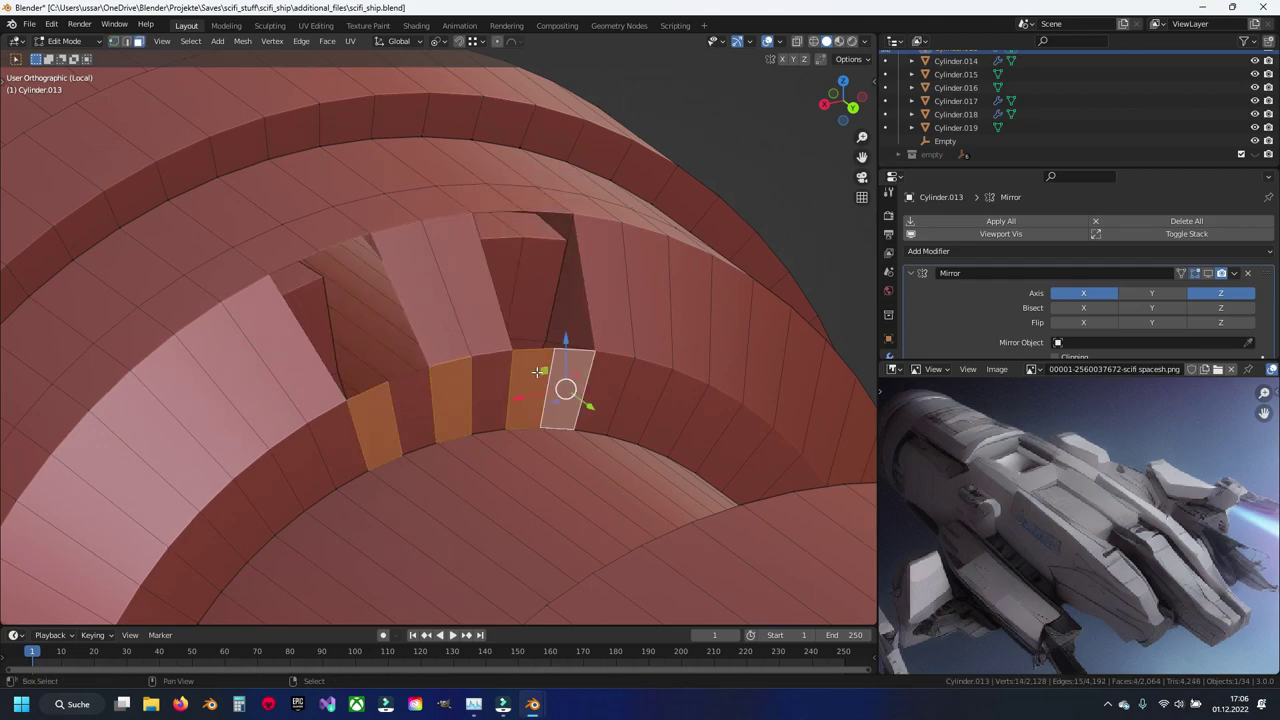
left_click(275, 248, "shift")
left_click(325, 230, "shift")
key("x")
left_click(518, 197)
mouse_move(518, 197)
middle_mouse_down()
mouse_move(436, 366)
mouse_move(437, 397)
middle_mouse_up()
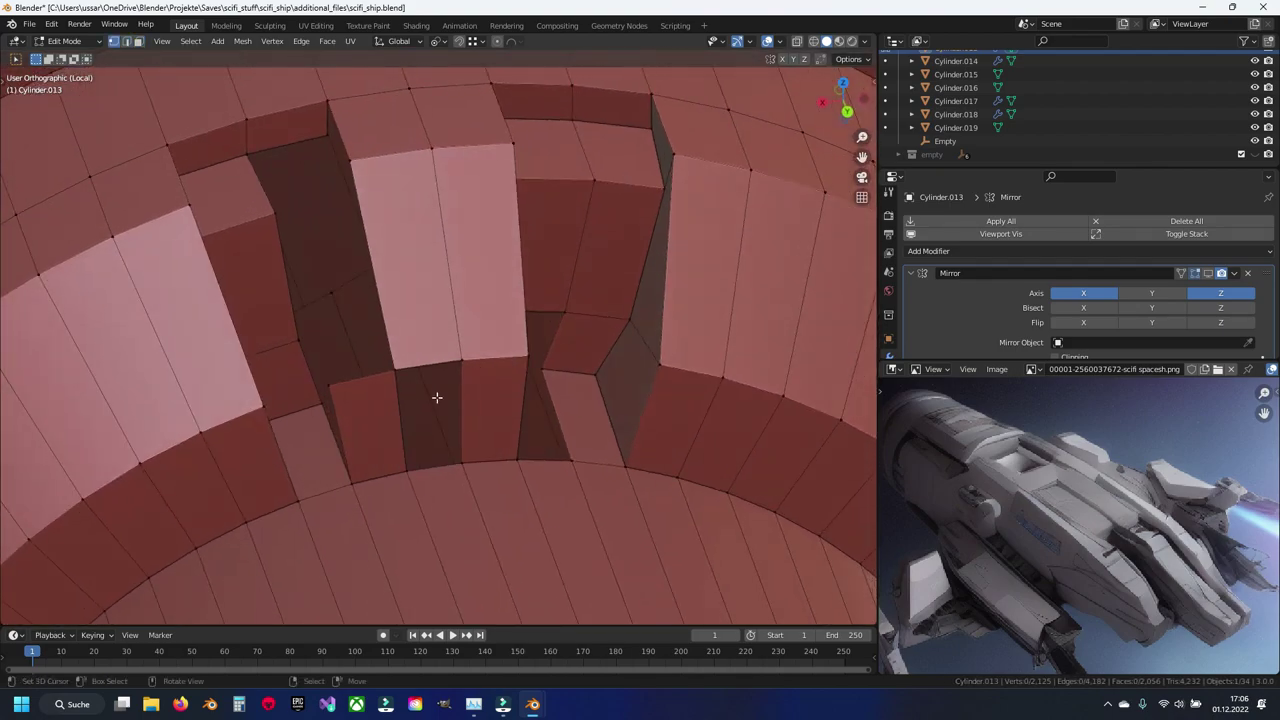
key("ctrl+z")
key("ctrl+z")
key("ctrl+z")
Step: Select the edge path along the hole, extrude it into place and merge vertices by distance
mouse_move(426, 462)
middle_mouse_down()
mouse_move(437, 449)
mouse_move(477, 457)
mouse_move(423, 437)
mouse_move(490, 488)
mouse_move(492, 406)
middle_mouse_up()
left_click(400, 548, "ctrl")
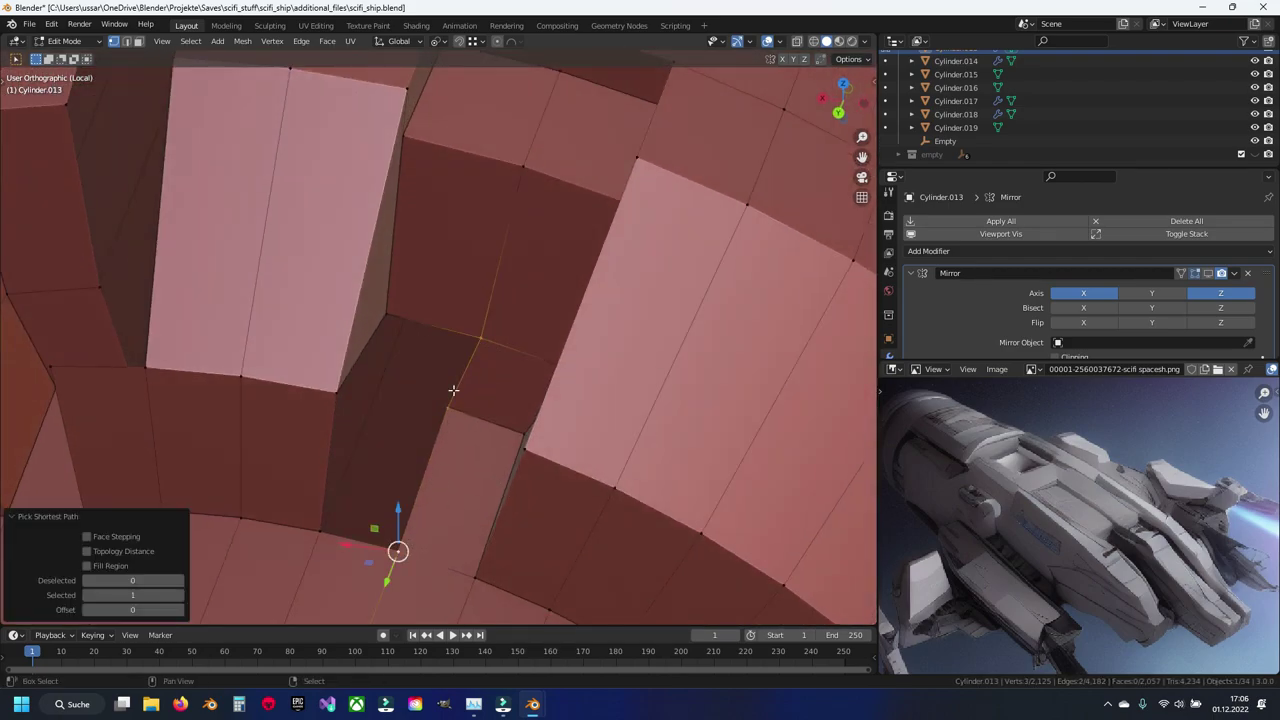
left_click_drag(480, 337, 389, 316)
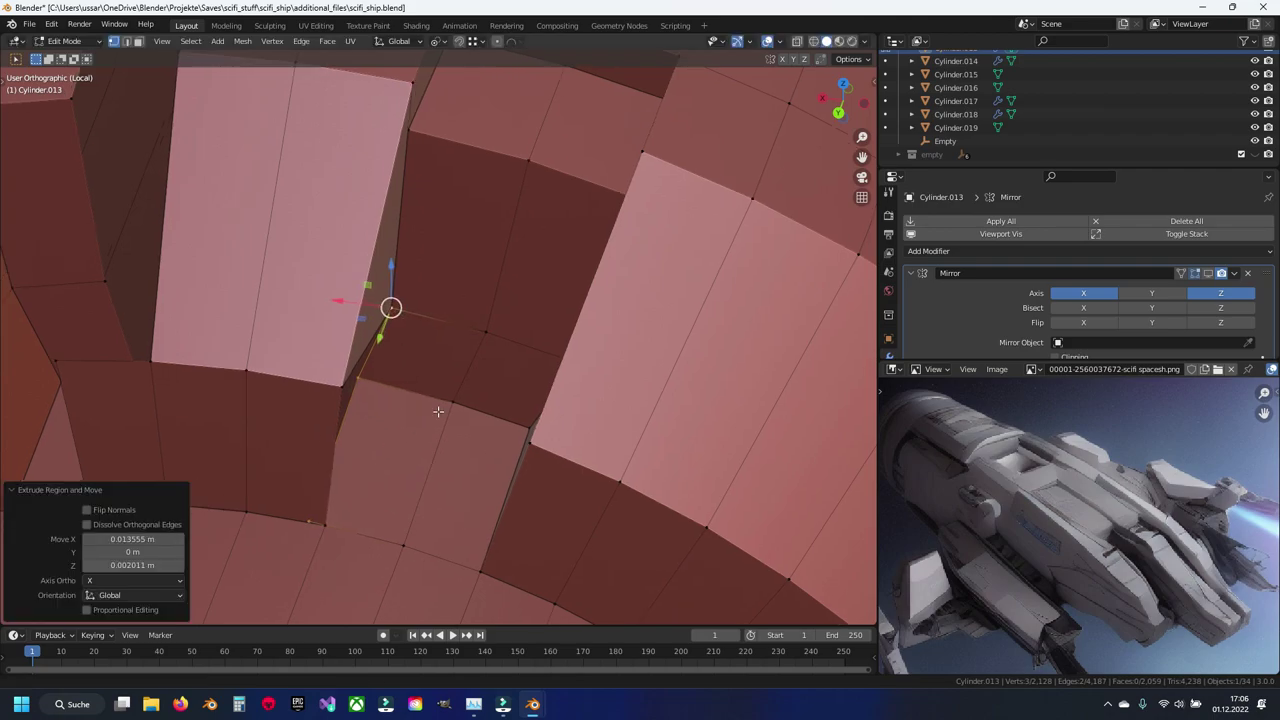
middle_click_drag(389, 316, 374, 460)
key("g")
left_click(396, 465)
key("m")
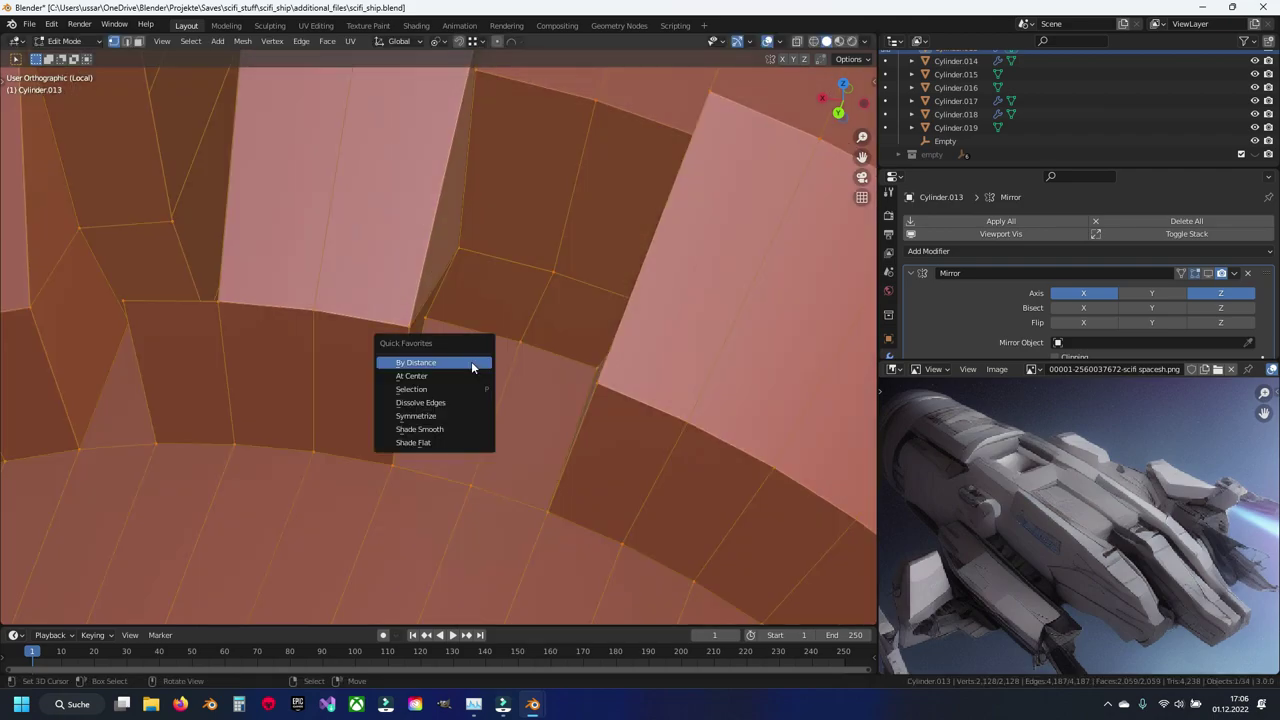
left_click(477, 363)
Step: Merge away the stray vertex near the triangle, slide a vertex along X, and check the shape
left_click(594, 297)
key("m")
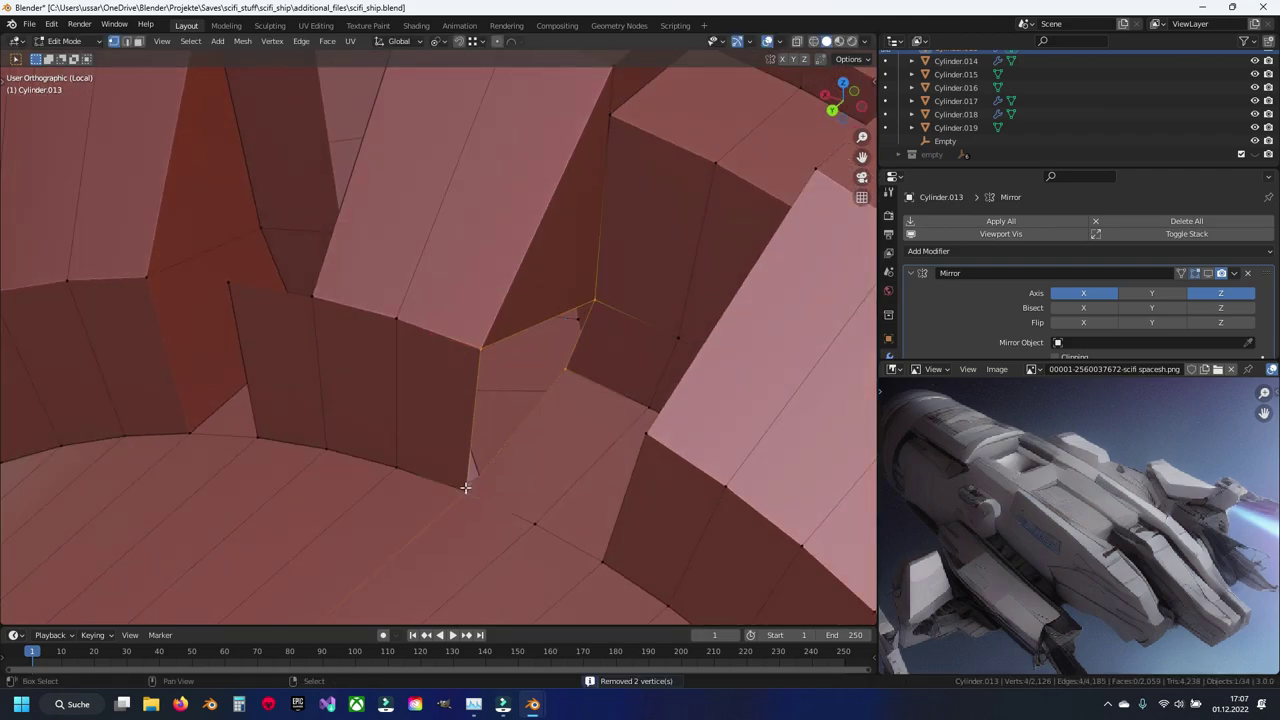
middle_click_drag(492, 390, 517, 354)
key("g")
key("x")
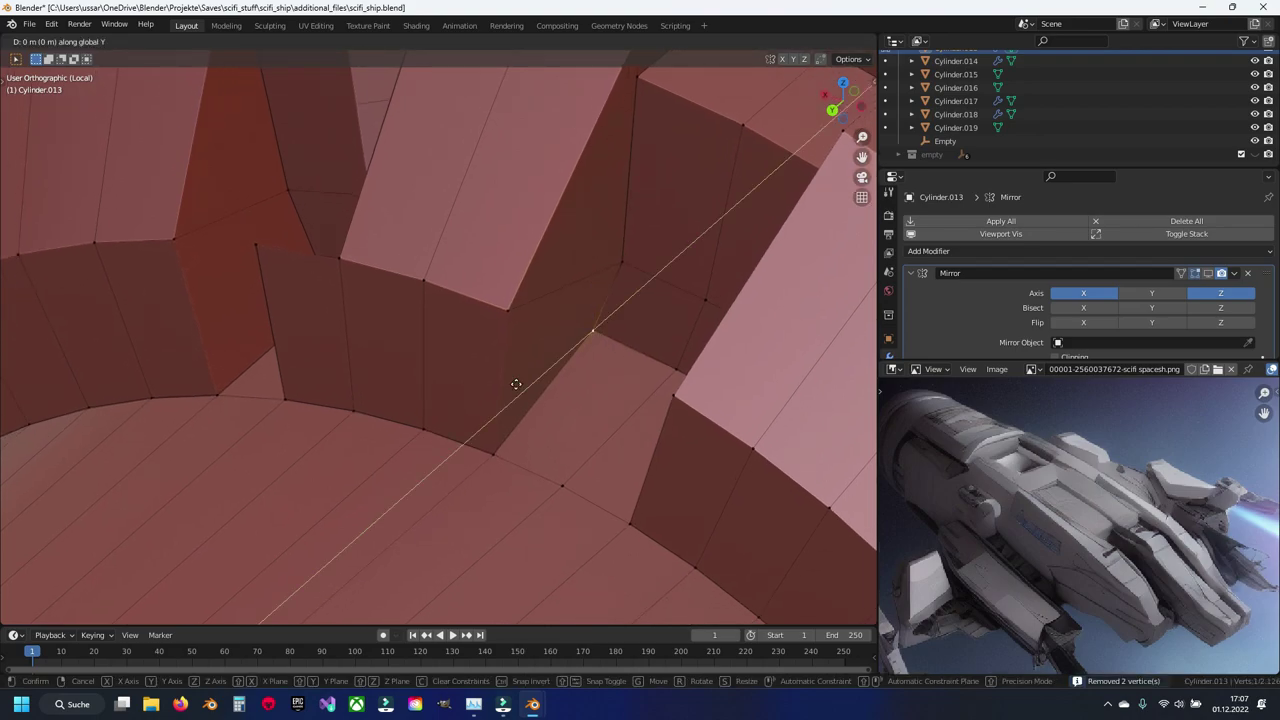
left_click(498, 451)
key("Tab")
mouse_move(349, 314)
middle_mouse_down()
mouse_move(362, 389)
mouse_move(385, 396)
mouse_move(333, 390)
mouse_move(374, 380)
mouse_move(343, 400)
mouse_move(395, 428)
middle_mouse_up()
key("Tab")
Step: Extrude the edges along the gap and reposition a notch vertex
key("x")
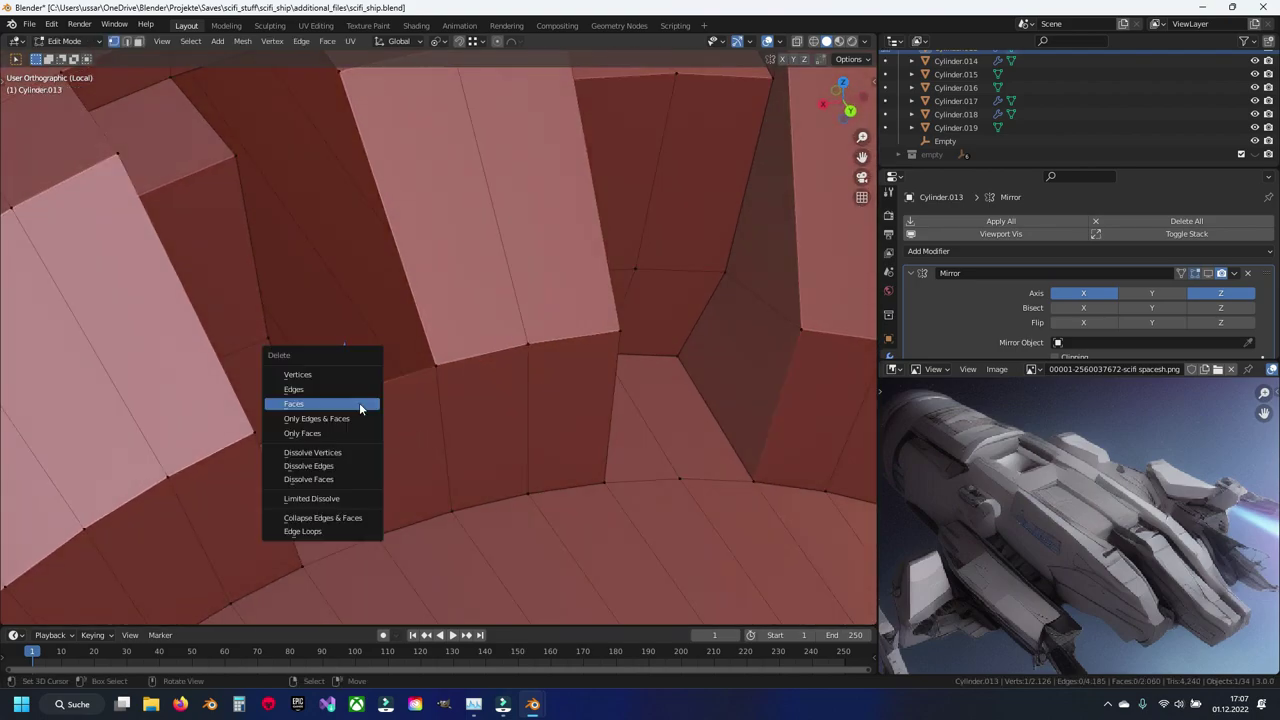
left_click(354, 375)
key("ctrl+z")
key("ctrl+z")
key("g")
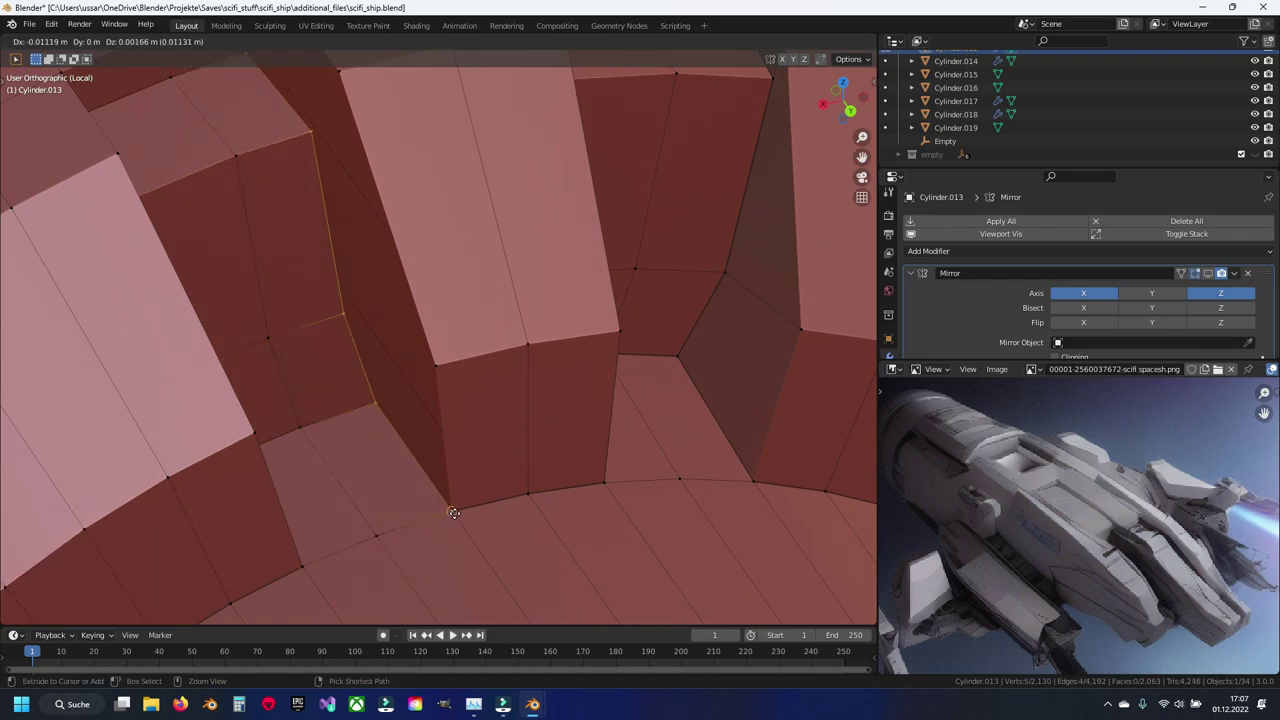
left_click(453, 512)
middle_click_drag(453, 512, 454, 444)
left_click(346, 239)
key("g")
left_click(392, 218)
key("ctrl+z")
middle_click_drag(414, 306, 437, 307)
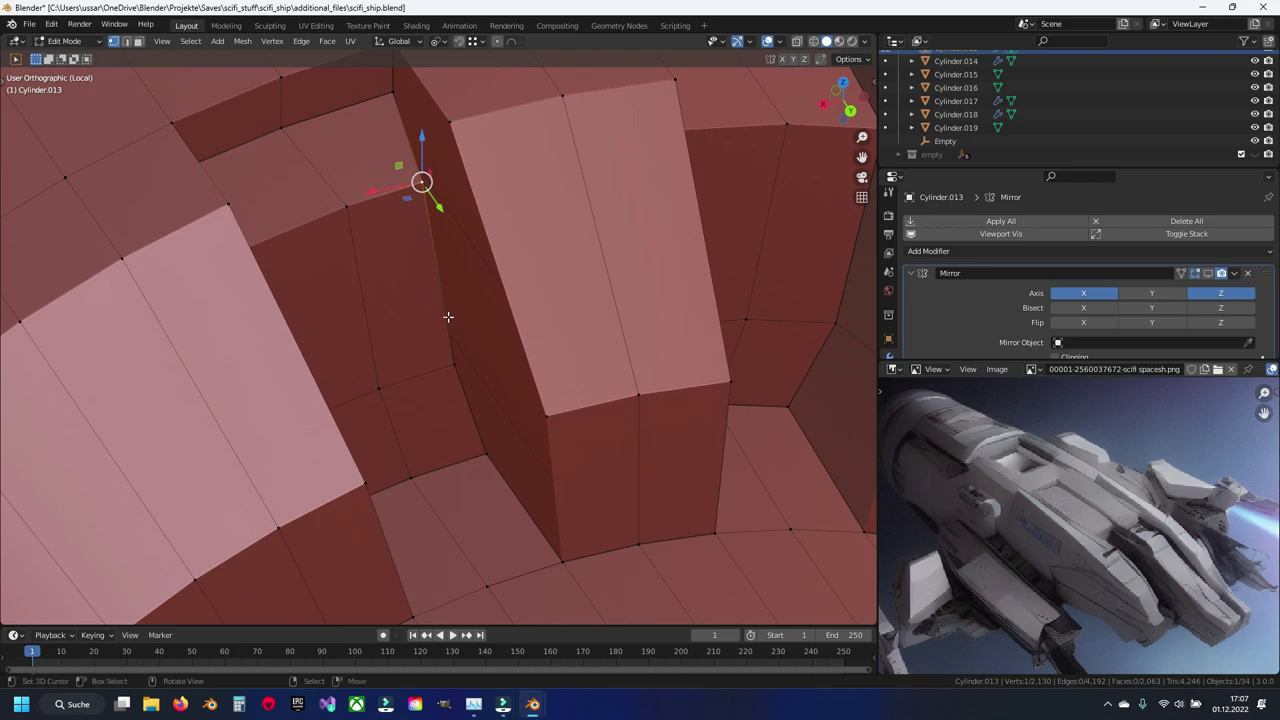
Step: Merge all duplicate vertices by distance, fill the remaining gap with a face, and return to Object Mode
key("a")
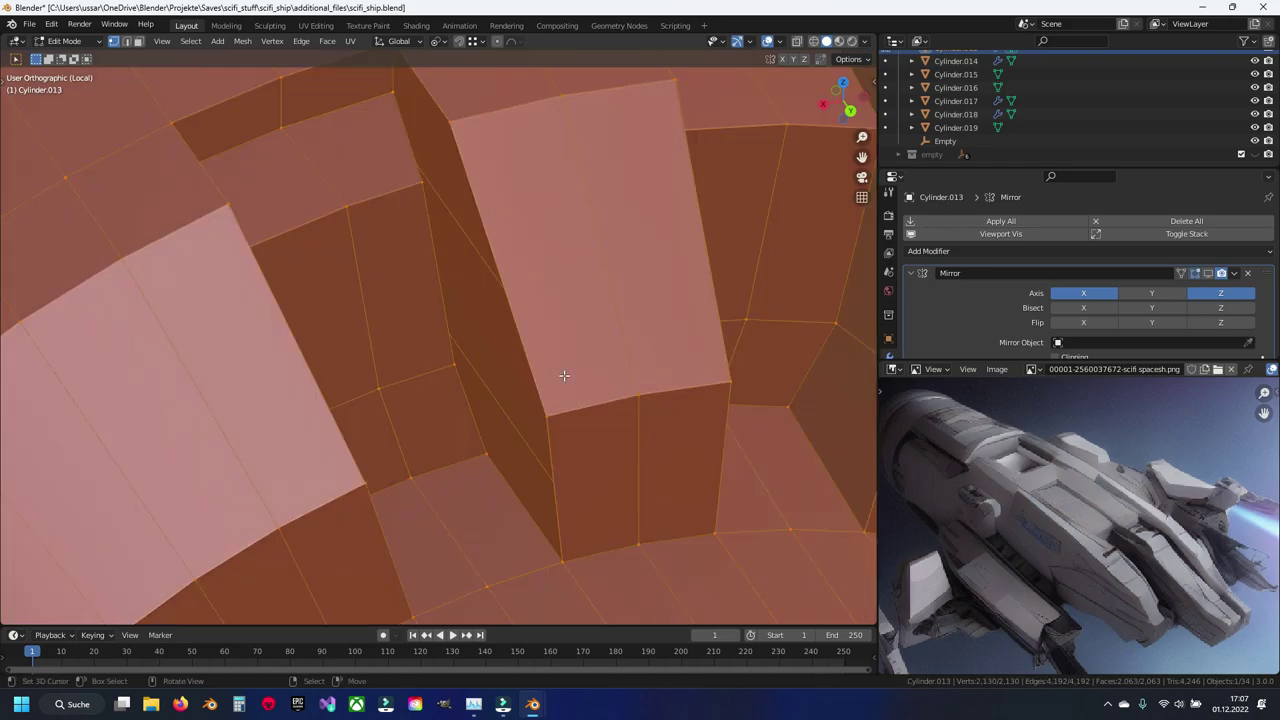
key("m")
left_click(560, 501)
key("alt+a")
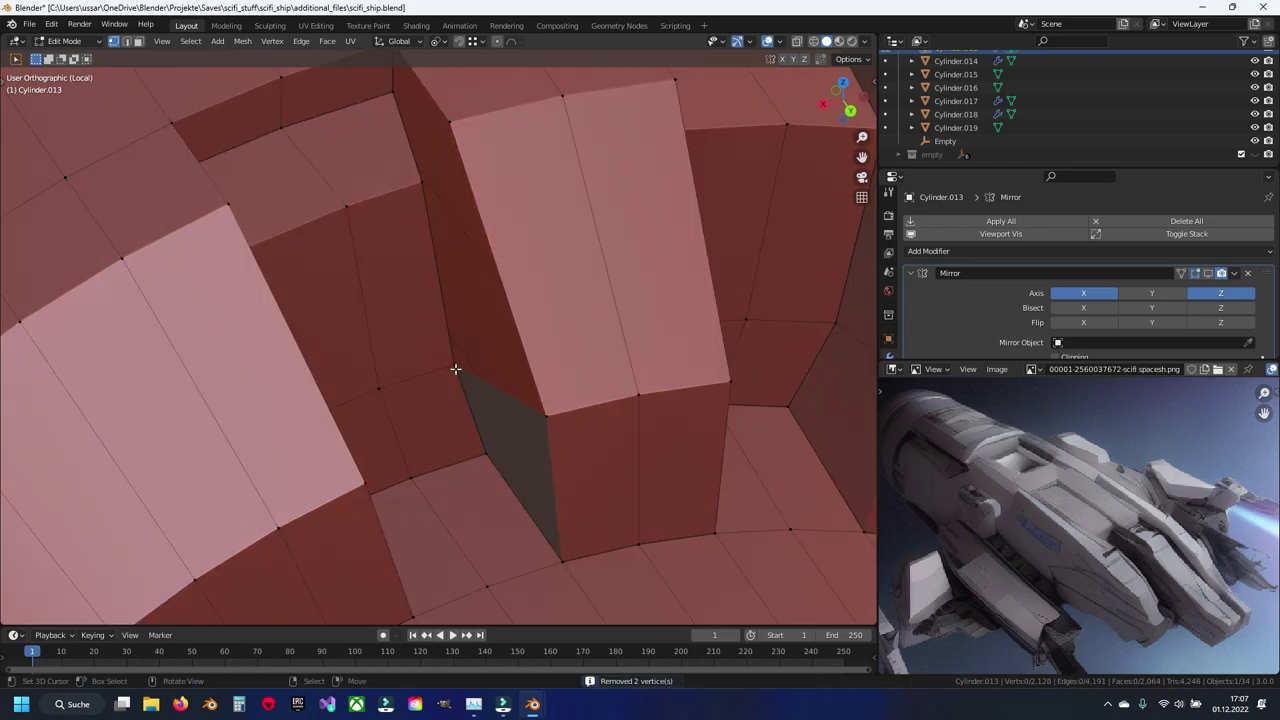
key("f")
left_click(420, 180)
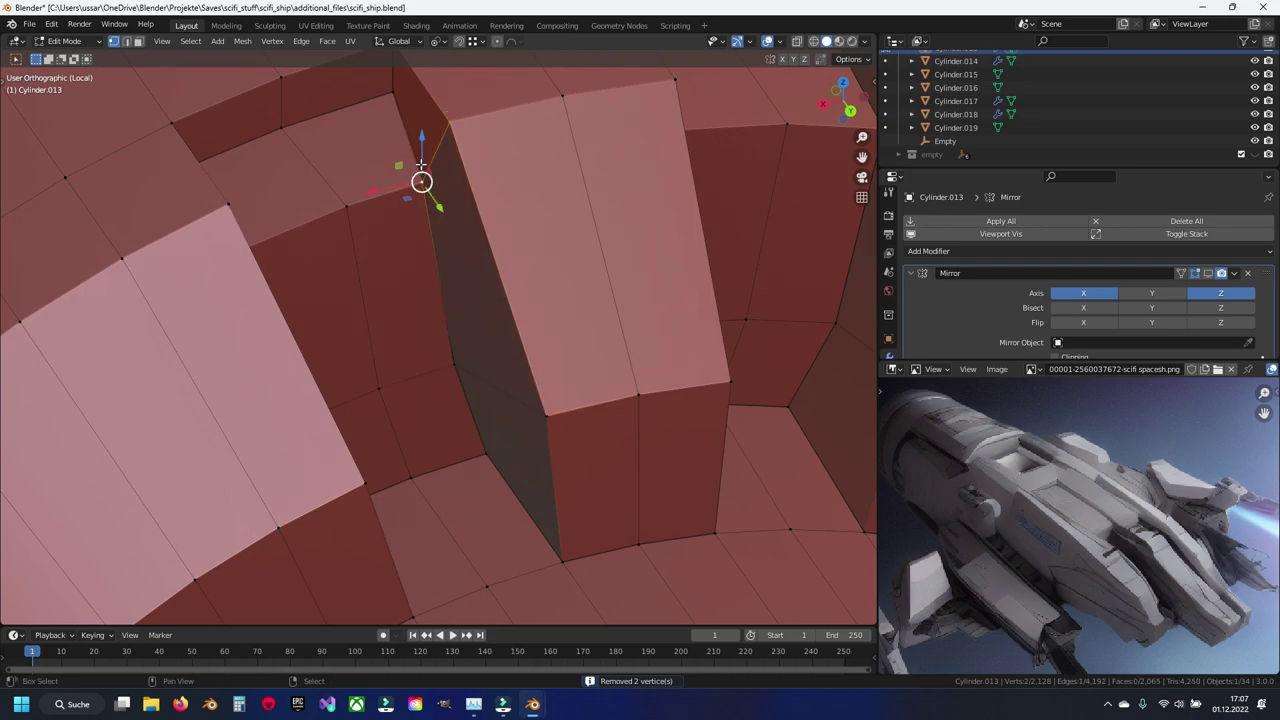
middle_click_drag(420, 180, 438, 258)
scroll(436, 201, "down", 3)
key("Tab")
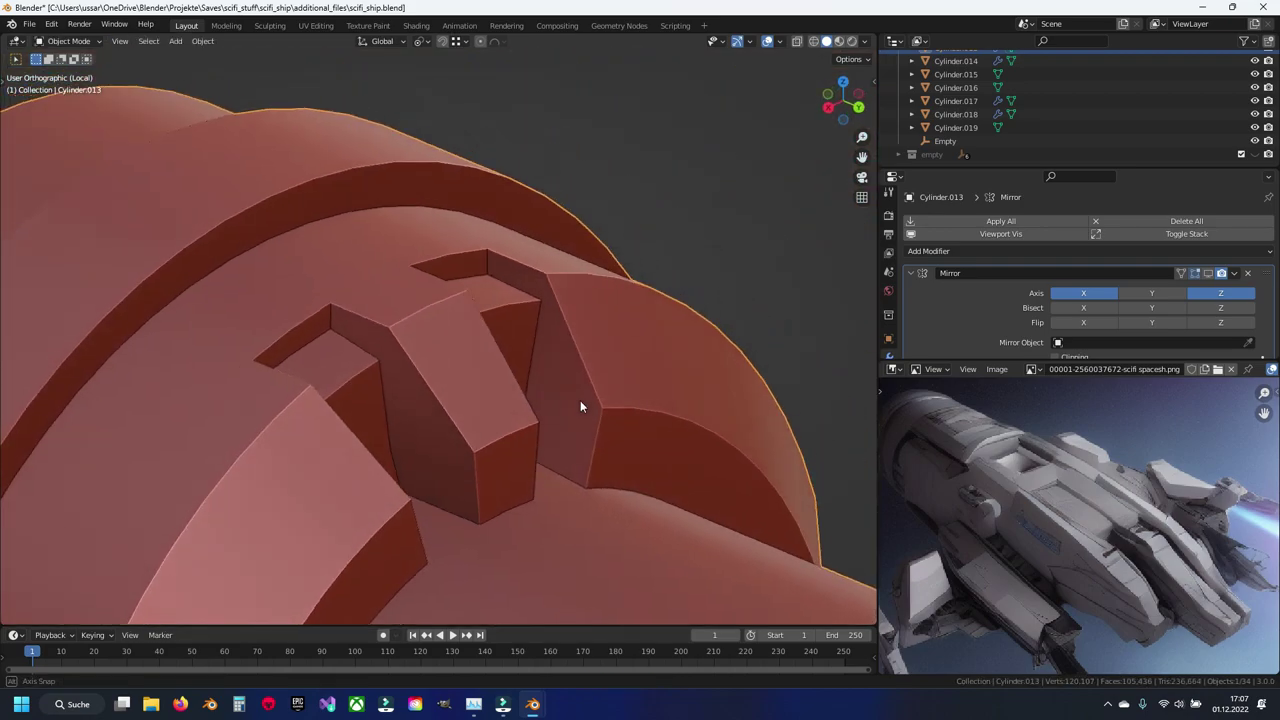
Step: Inspect the finished notch, enter Edit Mode on the cylinder and save the file
middle_click_drag(578, 400, 591, 370)
scroll(464, 395, "up", 3)
scroll(464, 395, "down", 1)
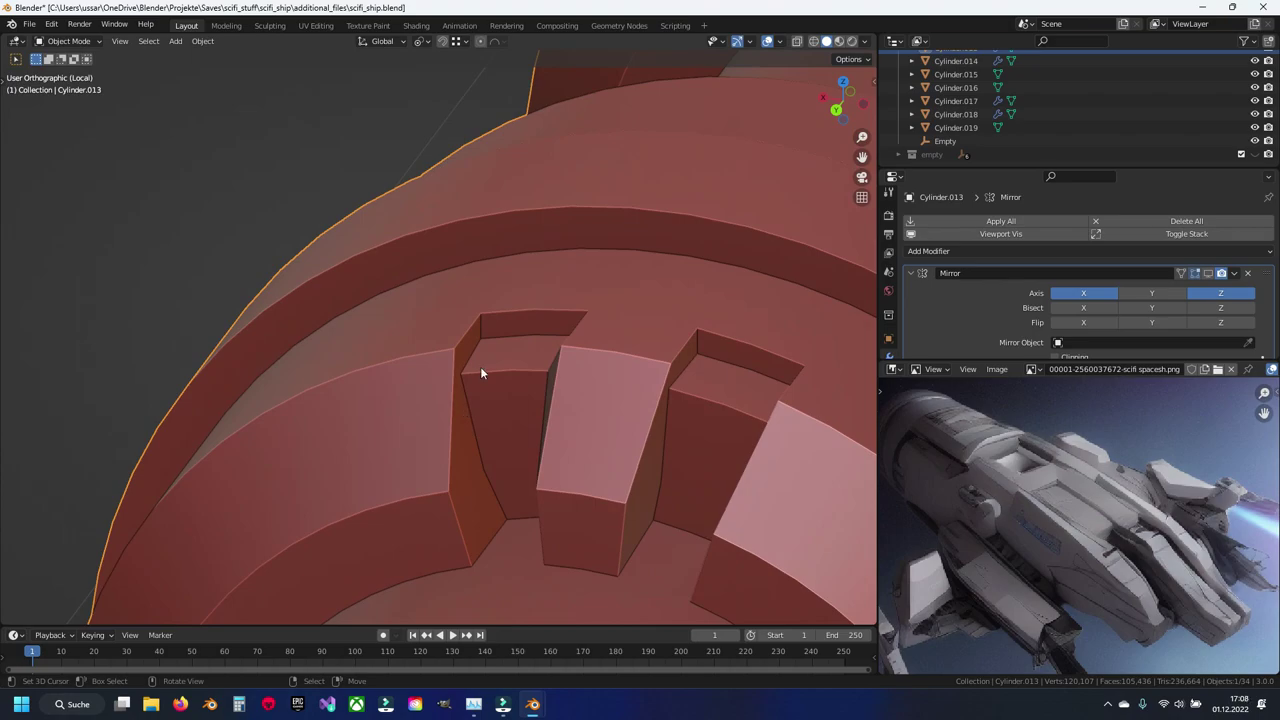
scroll(480, 368, "down", 5)
scroll(443, 364, "up", 2)
middle_click_drag(444, 366, 474, 355)
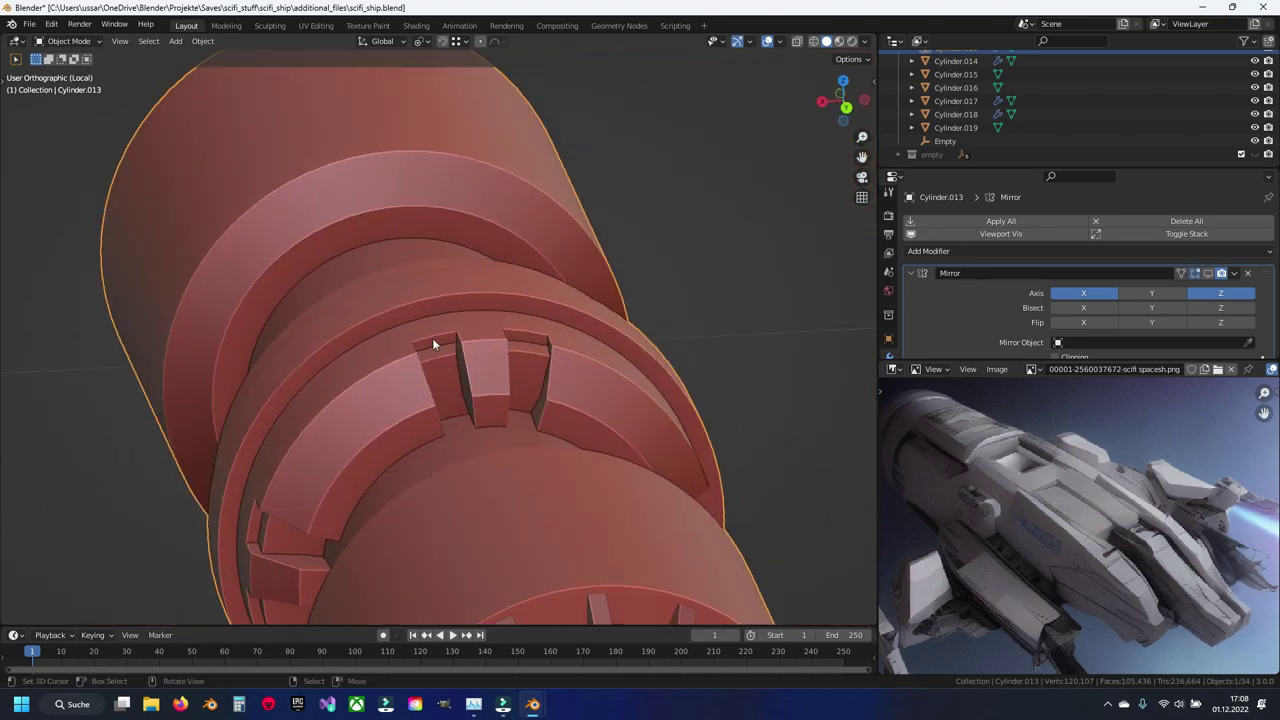
key("Tab")
key("ctrl+s")
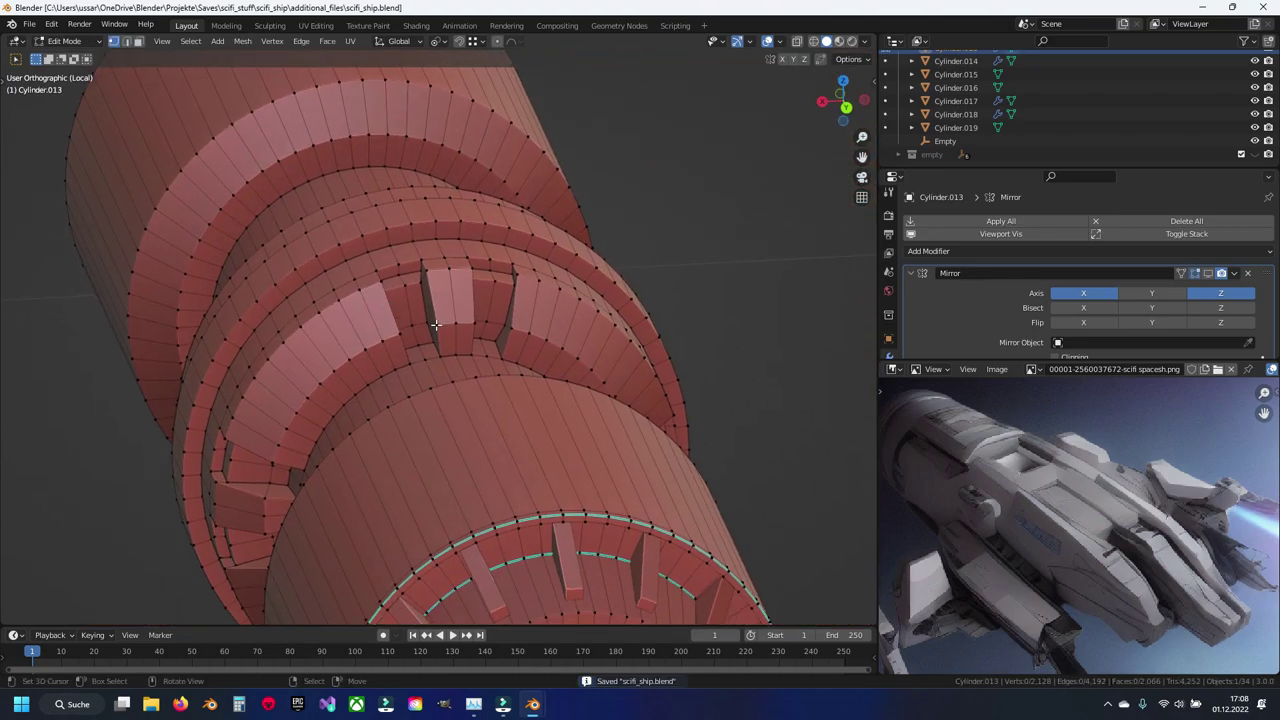
Step: Box-select the notched ring's faces from the top view with X-ray on
middle_click_drag(415, 383, 500, 376)
key("KP_7")
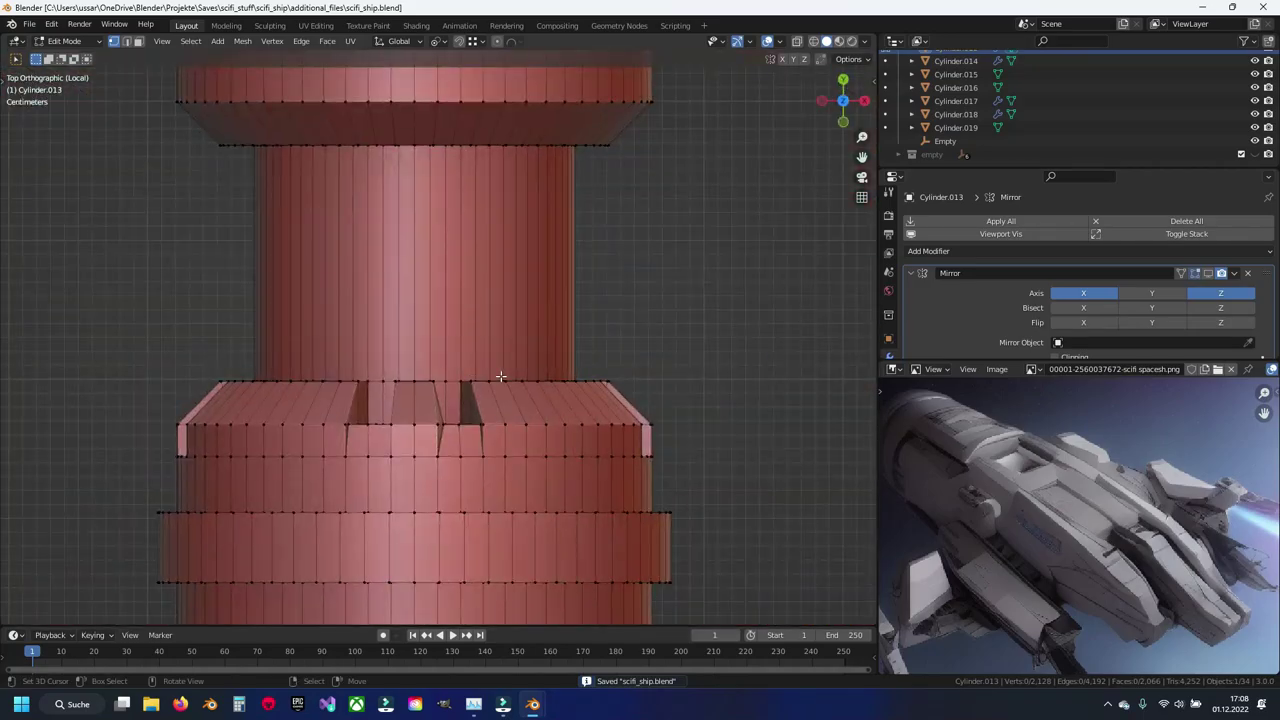
key("alt+z")
left_click_drag(88, 350, 718, 478)
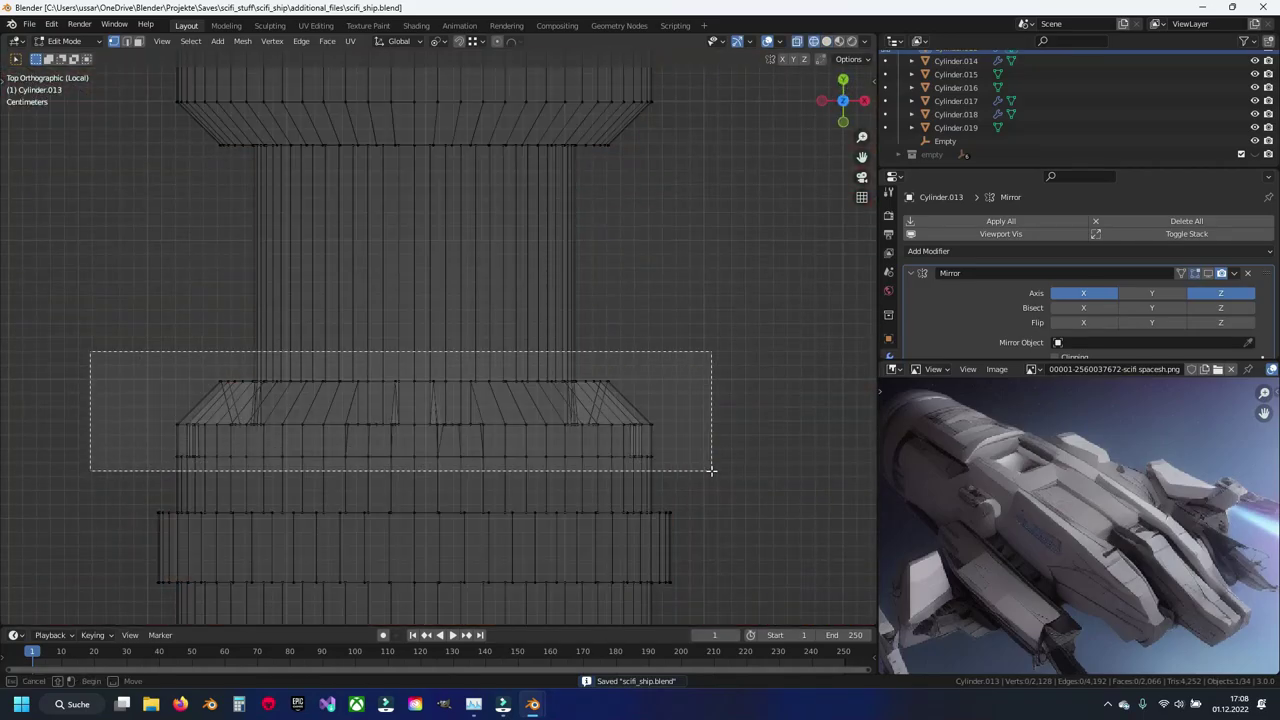
key("alt+z")
mouse_move(718, 478)
middle_mouse_down()
mouse_move(343, 318)
mouse_move(458, 296)
middle_mouse_up()
Step: Separate the selected ring faces into their own object, Cylinder.020, and save
key("p")
left_click(461, 296)
key("Tab")
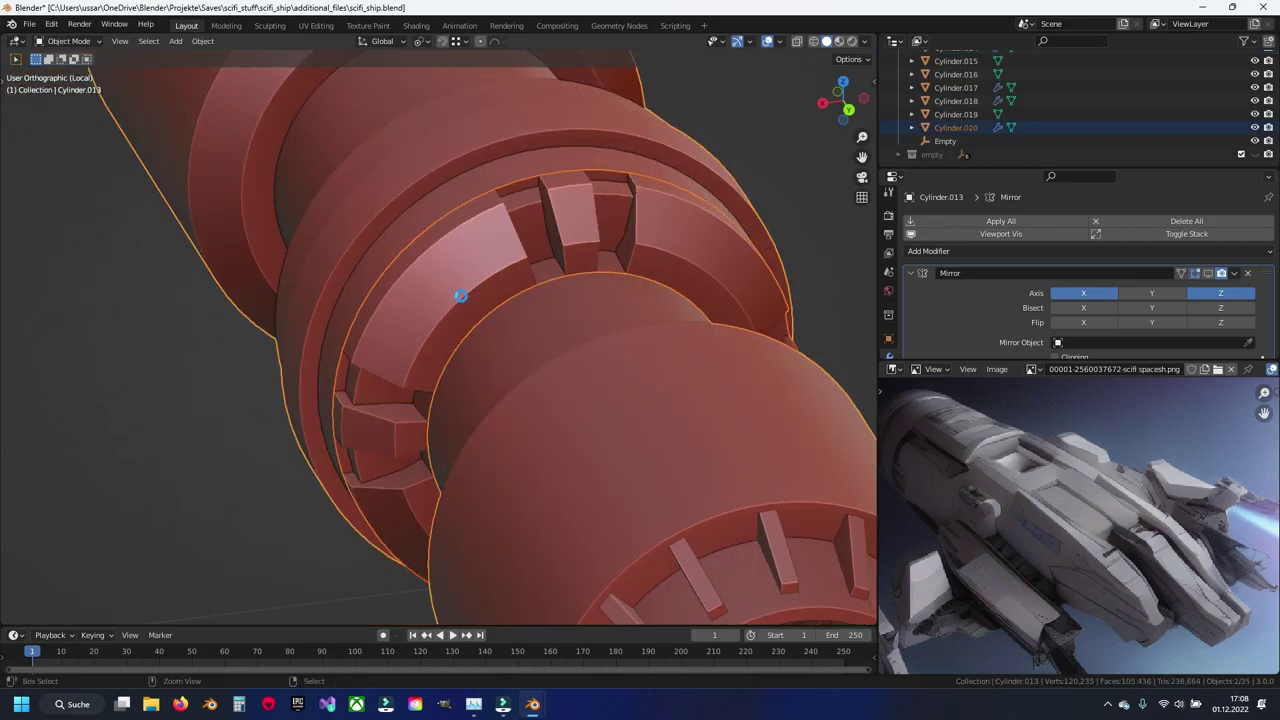
left_click(460, 294)
key("Tab")
key("ctrl+s")
Step: Select just the linked notched ring and set the pivot point to 3D Cursor
key("alt+q")
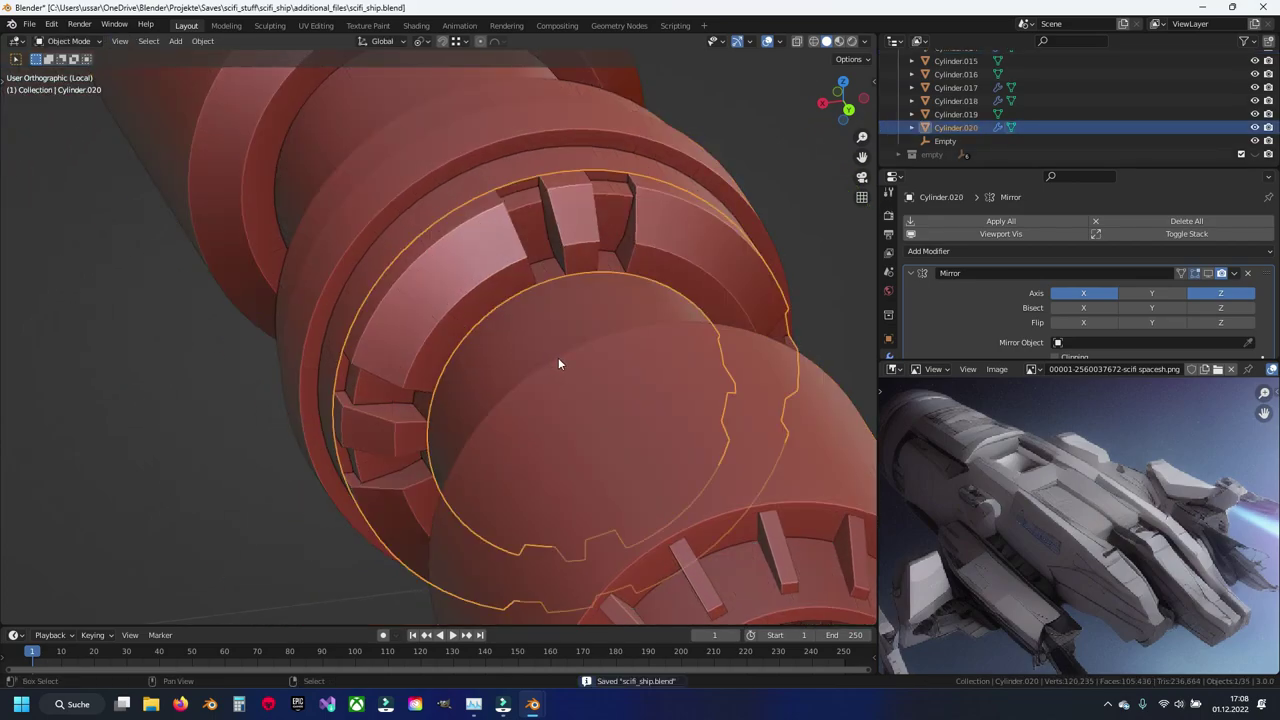
key("a")
scroll(510, 335, "up", 1)
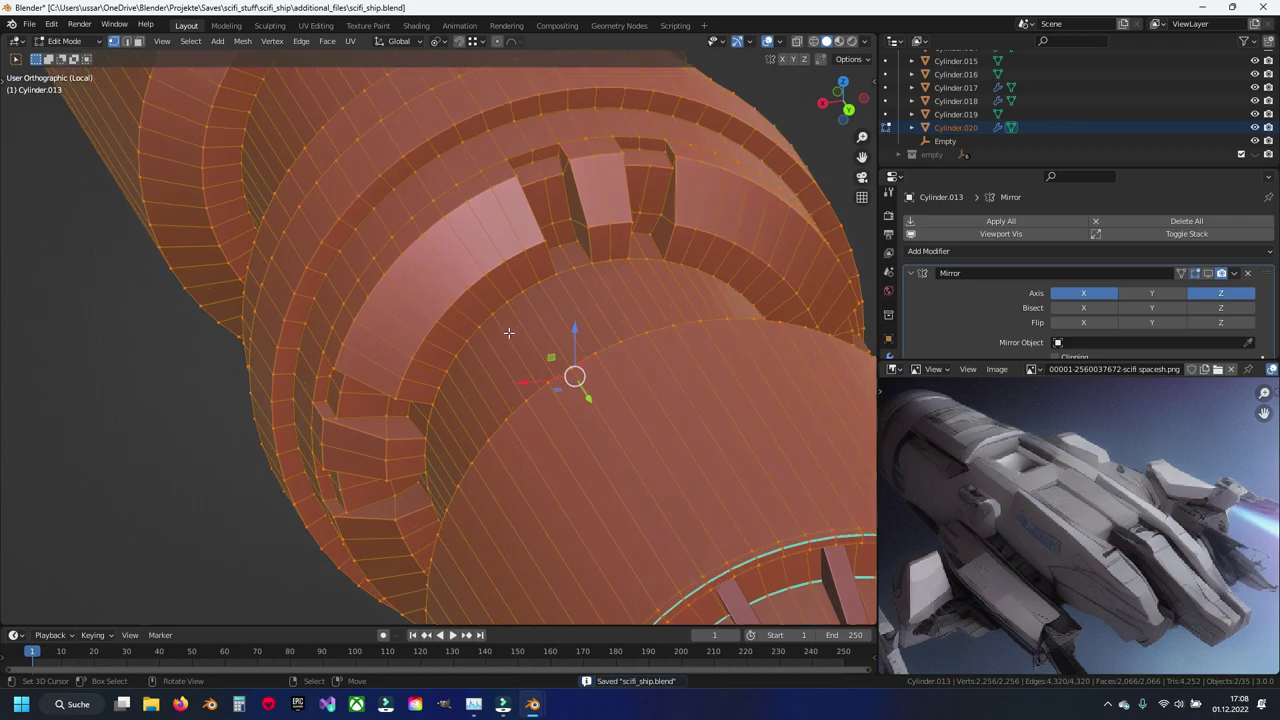
key("alt+a")
key("ctrl+l")
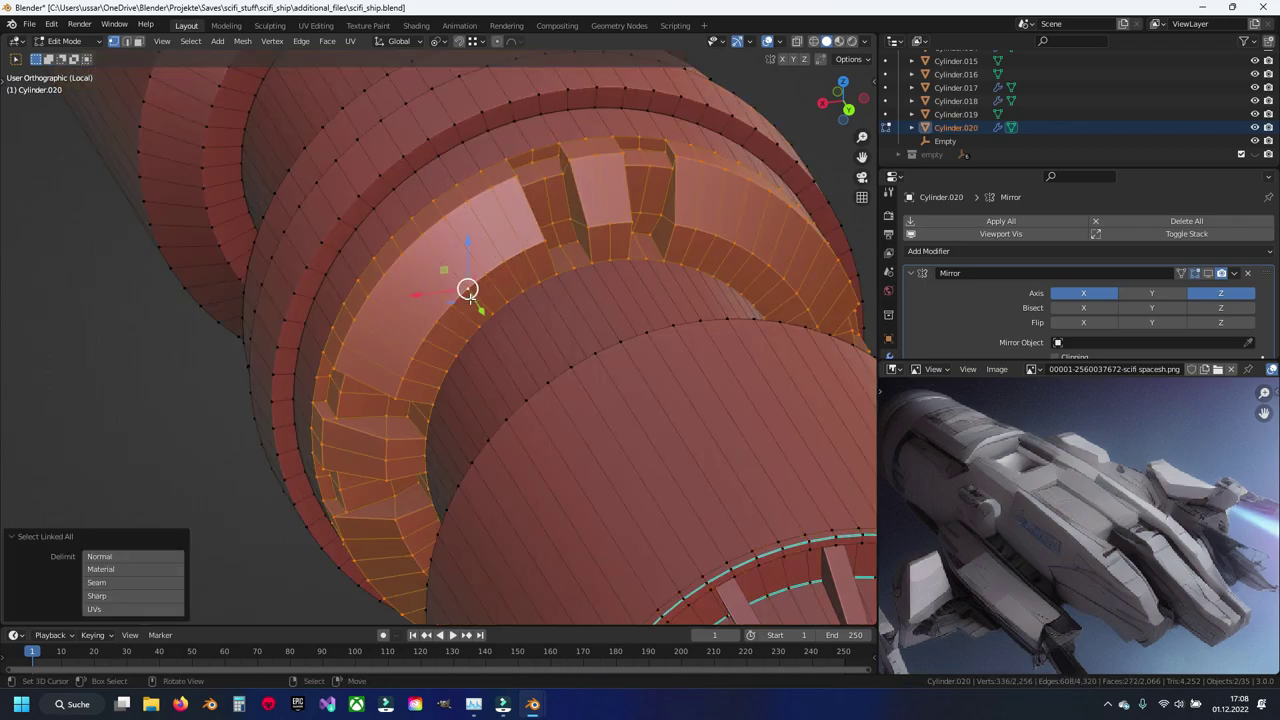
scroll(470, 296, "up", 1)
scroll(470, 294, "up", 1)
left_click(440, 44)
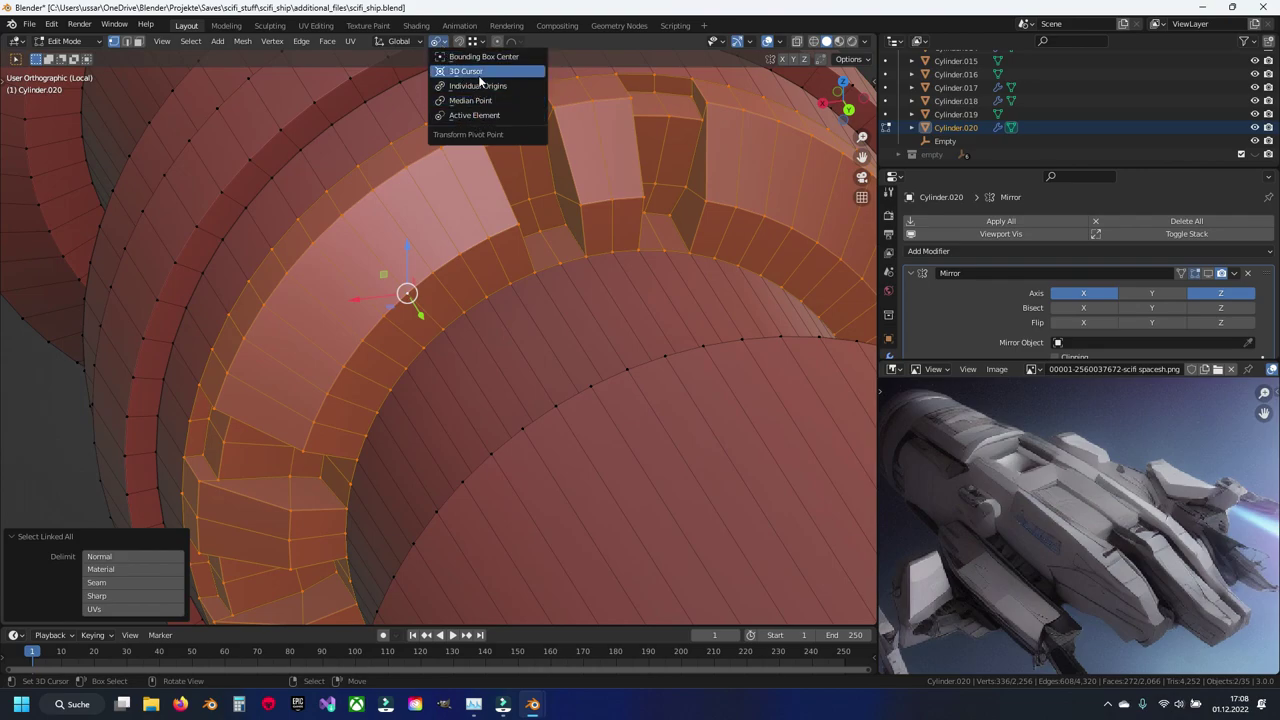
left_click(480, 75)
Step: Rotate the notched ring -16.9° about Y, plus a small extra Y rotation
key("r")
key("y")
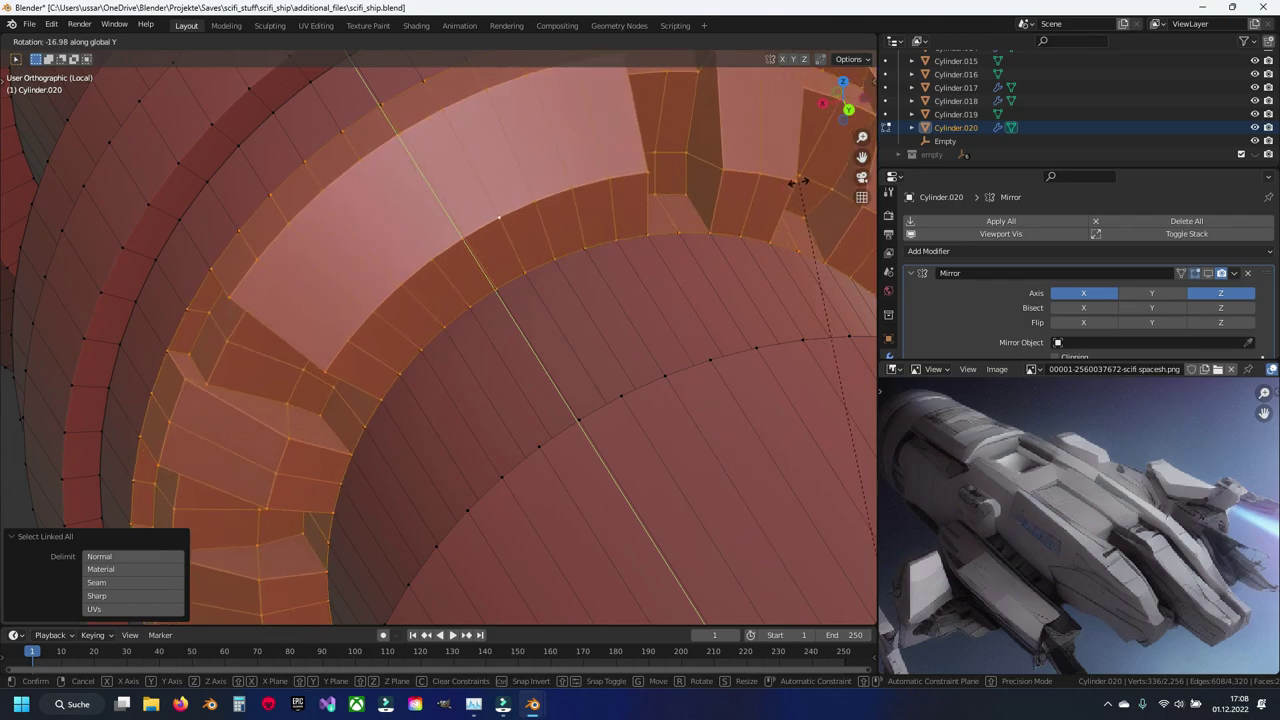
left_click(785, 188)
middle_click_drag(785, 188, 608, 294)
scroll(608, 294, "down", 3)
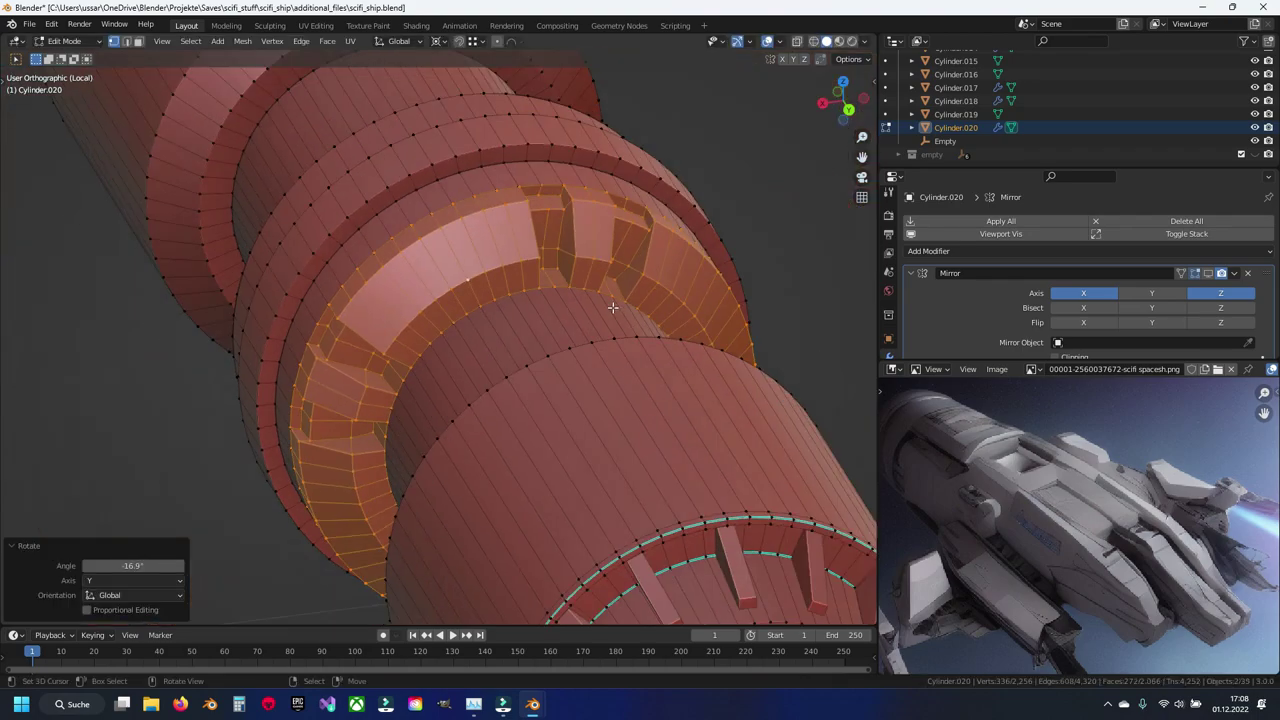
scroll(586, 366, "up", 4)
key("r")
key("y")
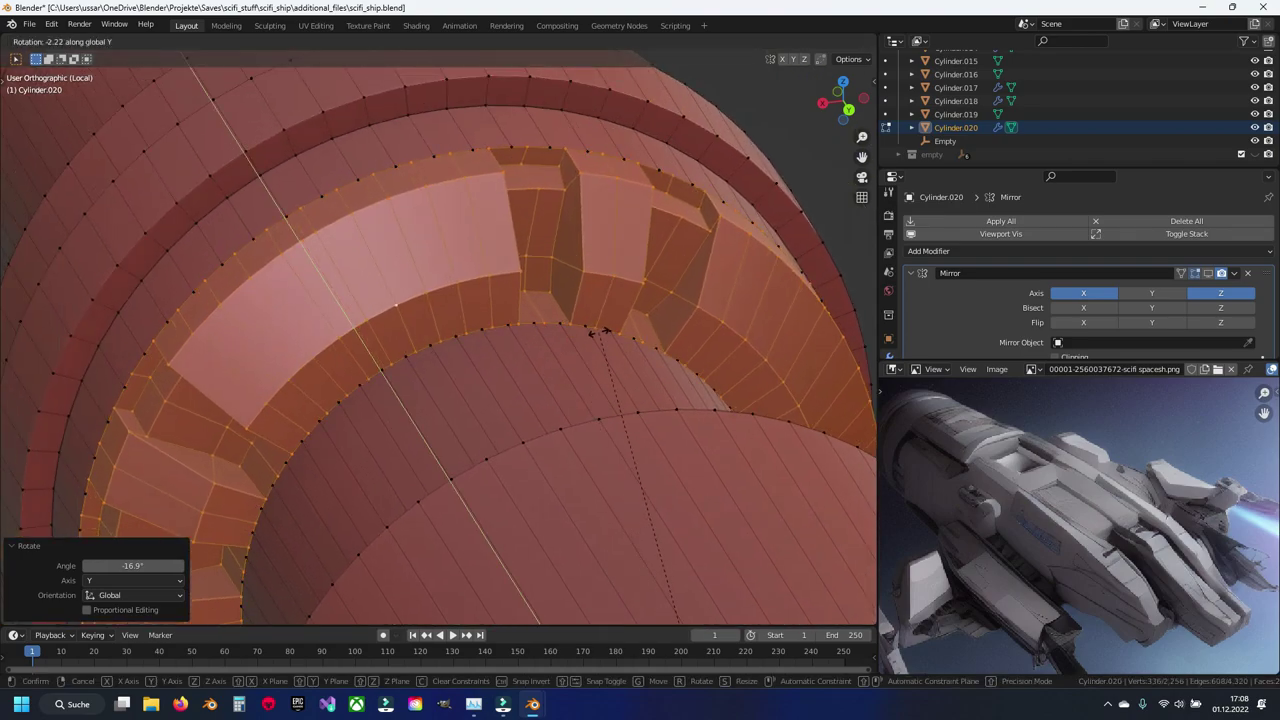
left_click(640, 320)
Step: Rotate the linked ring part at the edge about Y to align it, and return to Object Mode
scroll(491, 340, "up", 4)
scroll(514, 349, "up", 2)
scroll(520, 340, "up", 2)
key("alt+a")
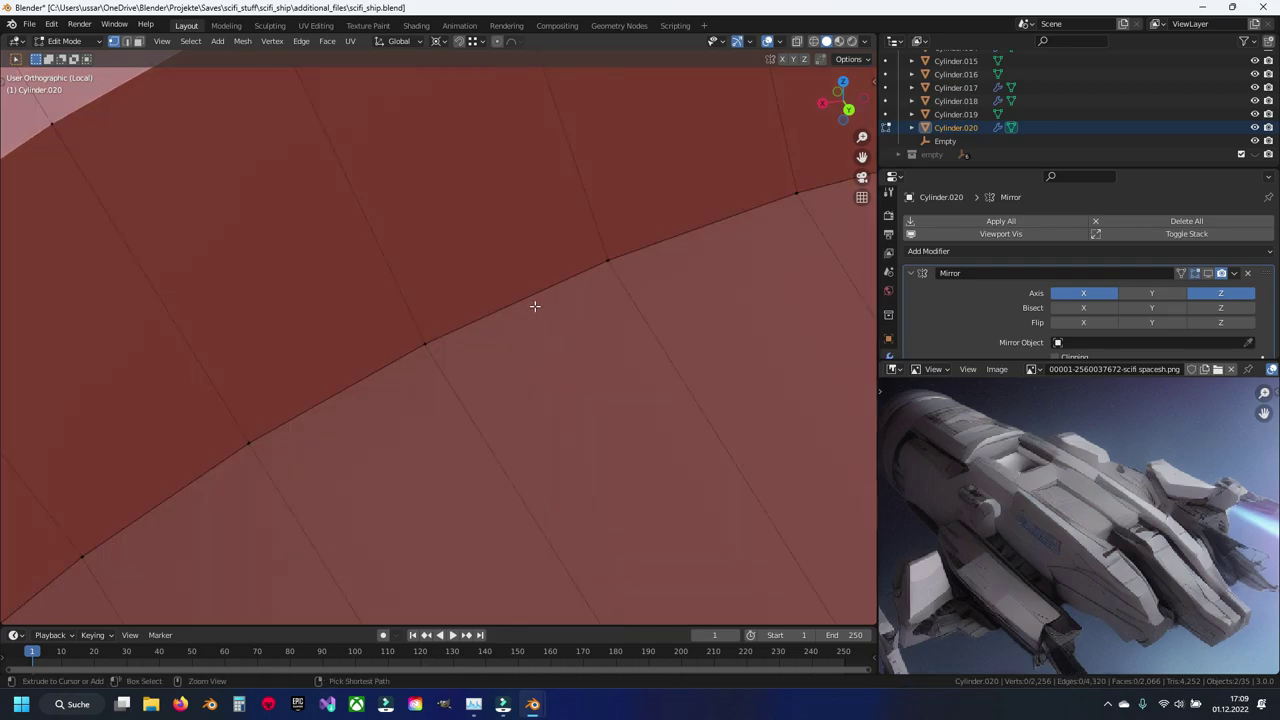
key("l")
scroll(556, 272, "up", 3)
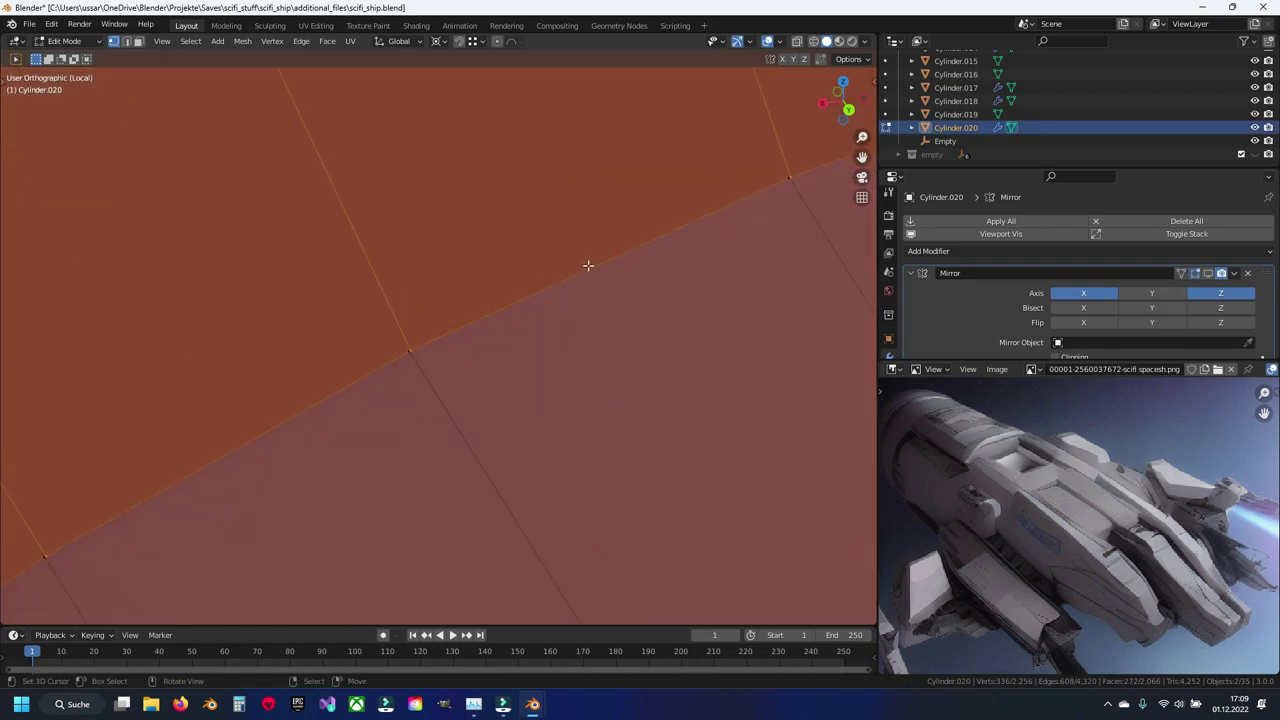
key("r")
key("y")
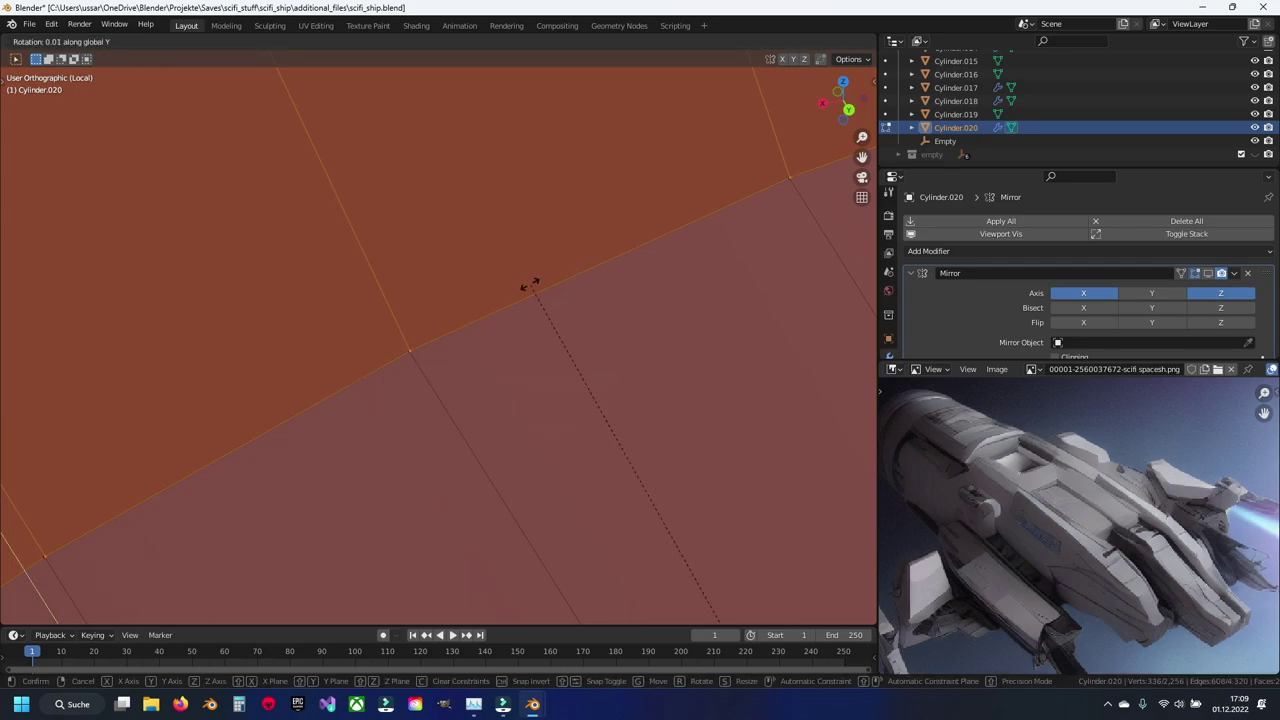
left_click(497, 311)
scroll(517, 345, "down", 5)
key("Tab")
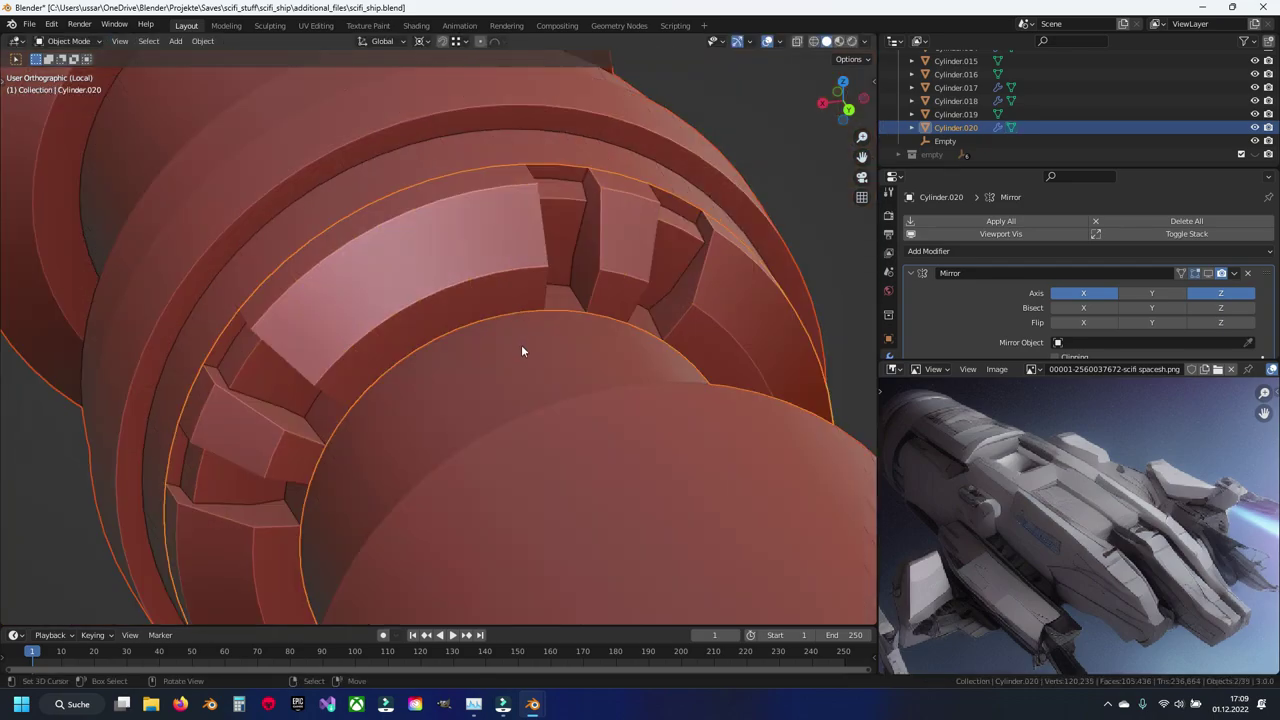
Step: Merge by Distance on all of Cylinder.013, removing 128 duplicate vertices
left_click(518, 345)
key("Tab")
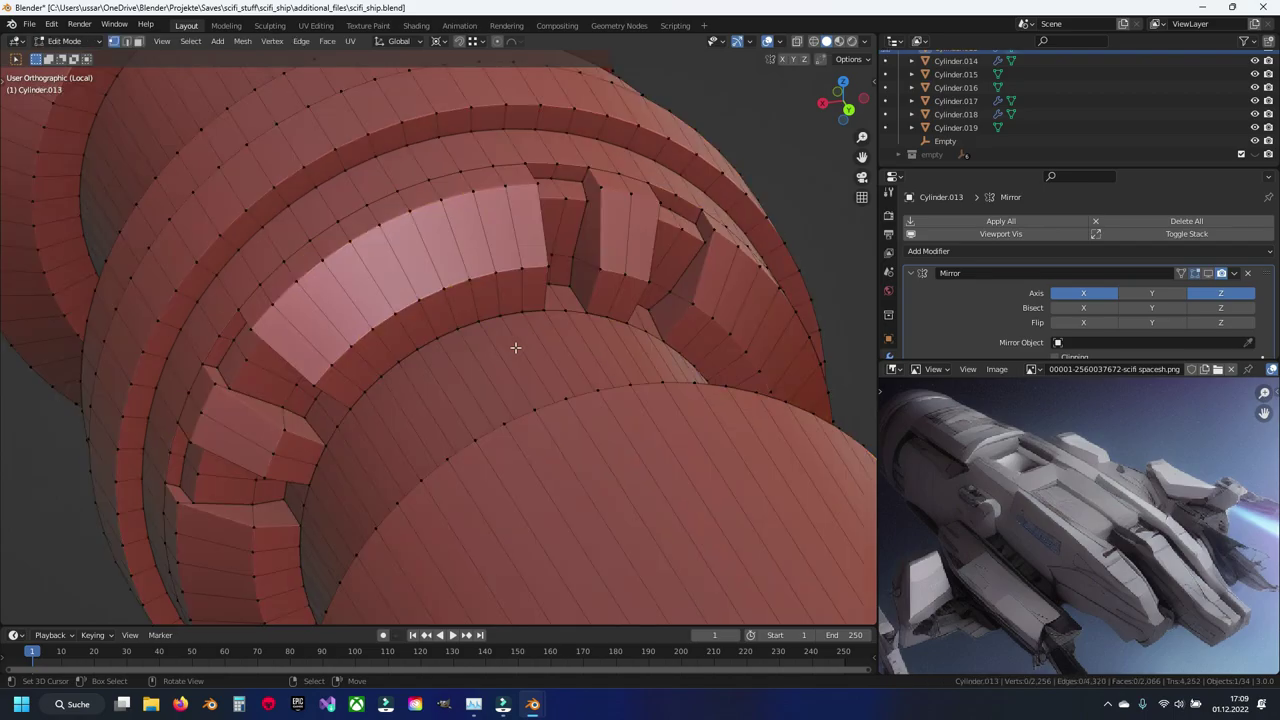
key("a")
key("q")
left_click(516, 350)
Step: Deselect, view the cylinder lengthwise, return to Object Mode and save
key("alt+a")
scroll(515, 348, "down", 2)
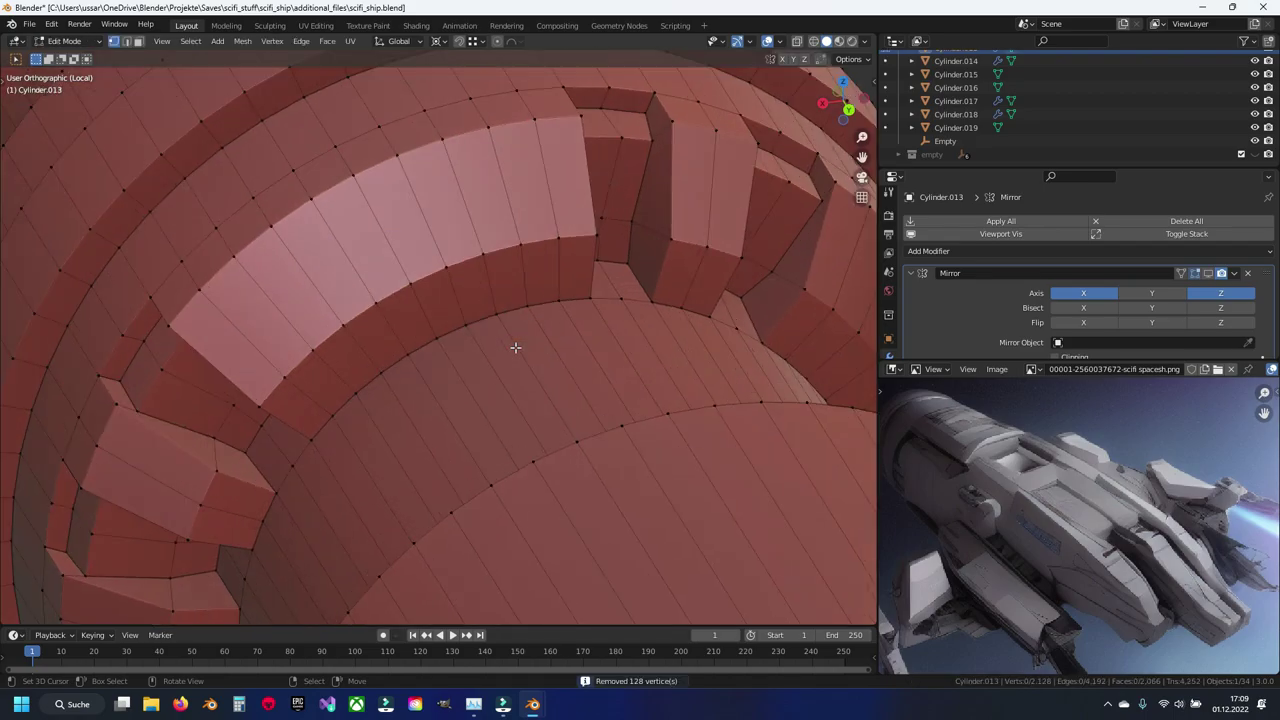
scroll(514, 350, "down", 3)
mouse_move(471, 366)
middle_mouse_down()
mouse_move(468, 399)
mouse_move(370, 325)
mouse_move(315, 378)
mouse_move(448, 416)
mouse_move(537, 423)
middle_mouse_up()
scroll(440, 380, "down", 3)
key("Tab")
key("ctrl+s")
scroll(436, 382, "up", 4)
Step: Box-select the band of ring faces from the top view with X-ray on
key("Tab")
key("KP_7")
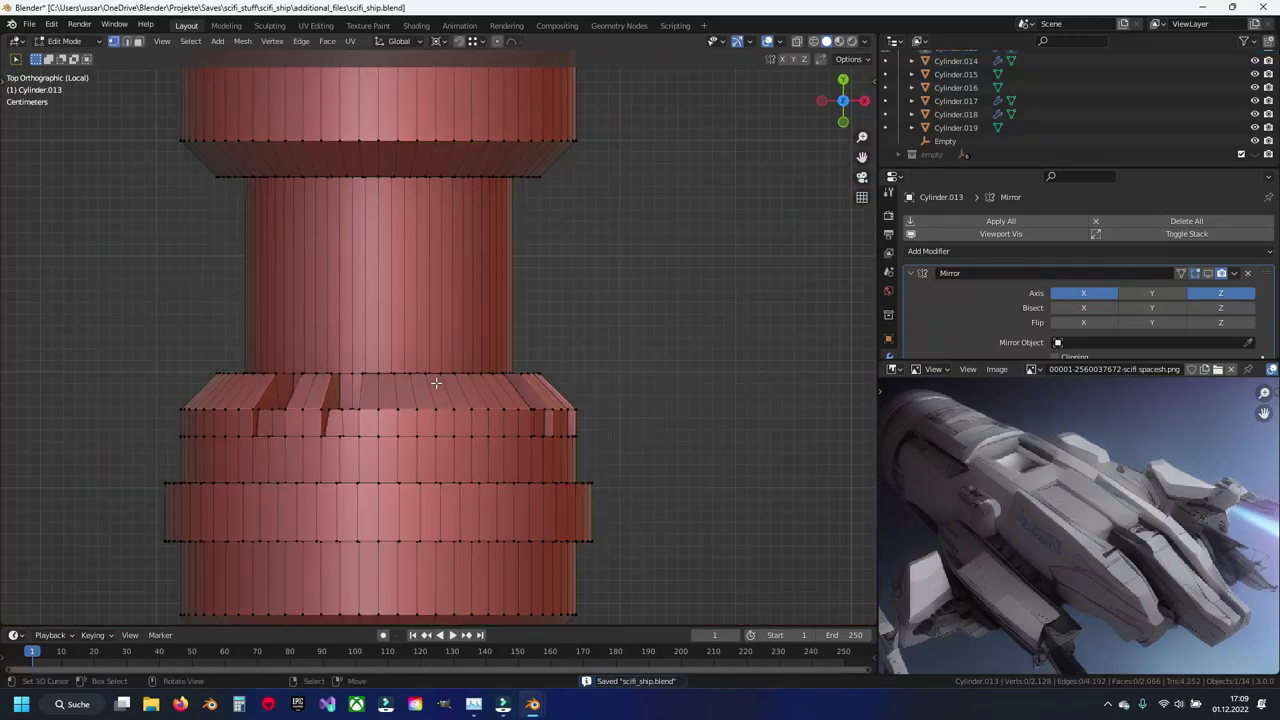
key("alt+z")
left_click_drag(105, 345, 665, 465)
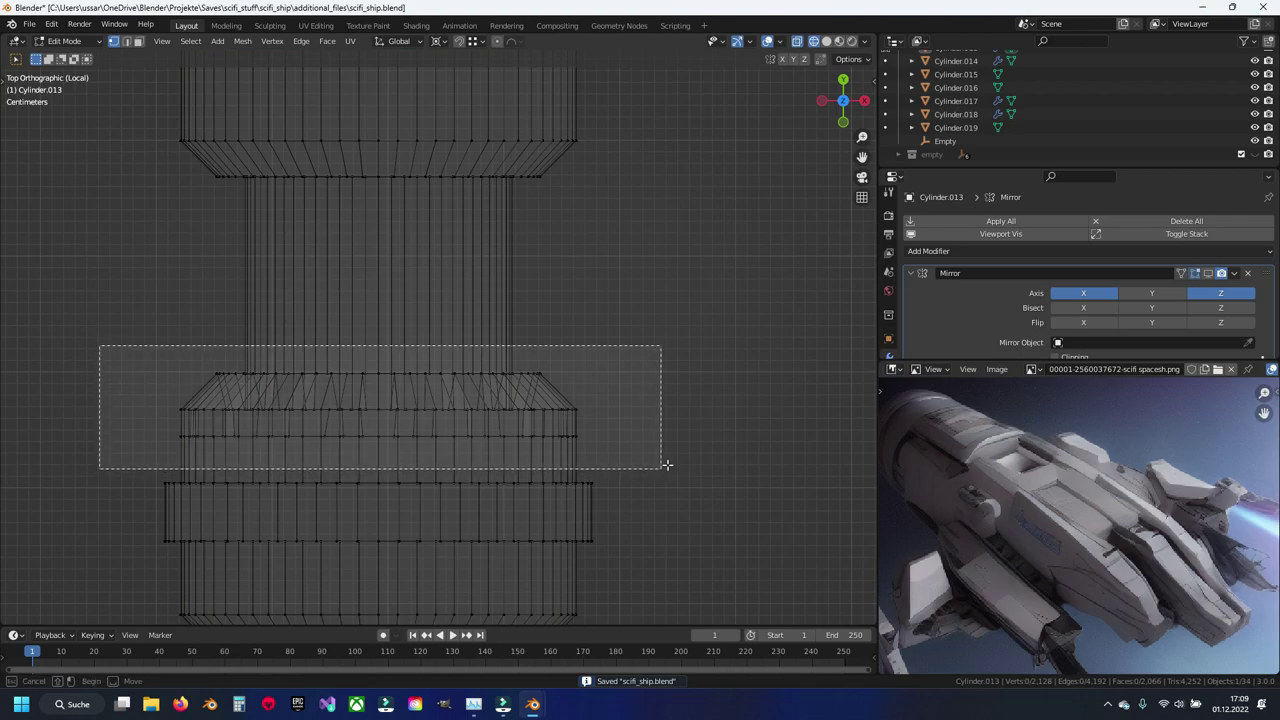
key("alt+z")
mouse_move(609, 443)
middle_mouse_down()
mouse_move(415, 355)
mouse_move(419, 315)
mouse_move(466, 280)
mouse_move(423, 286)
middle_mouse_up()
Step: Duplicate the ring band and mirror it with Y scale -1 around Individual Origins
key("g")
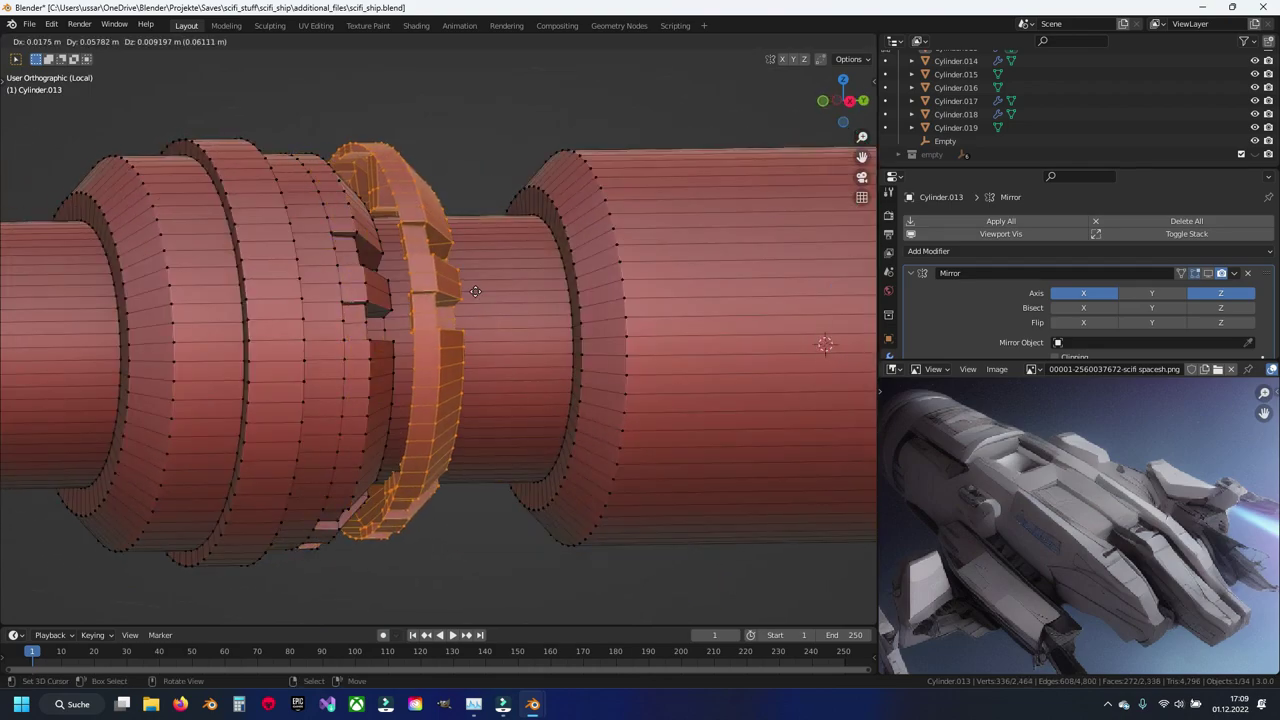
key("Escape")
left_click(445, 42)
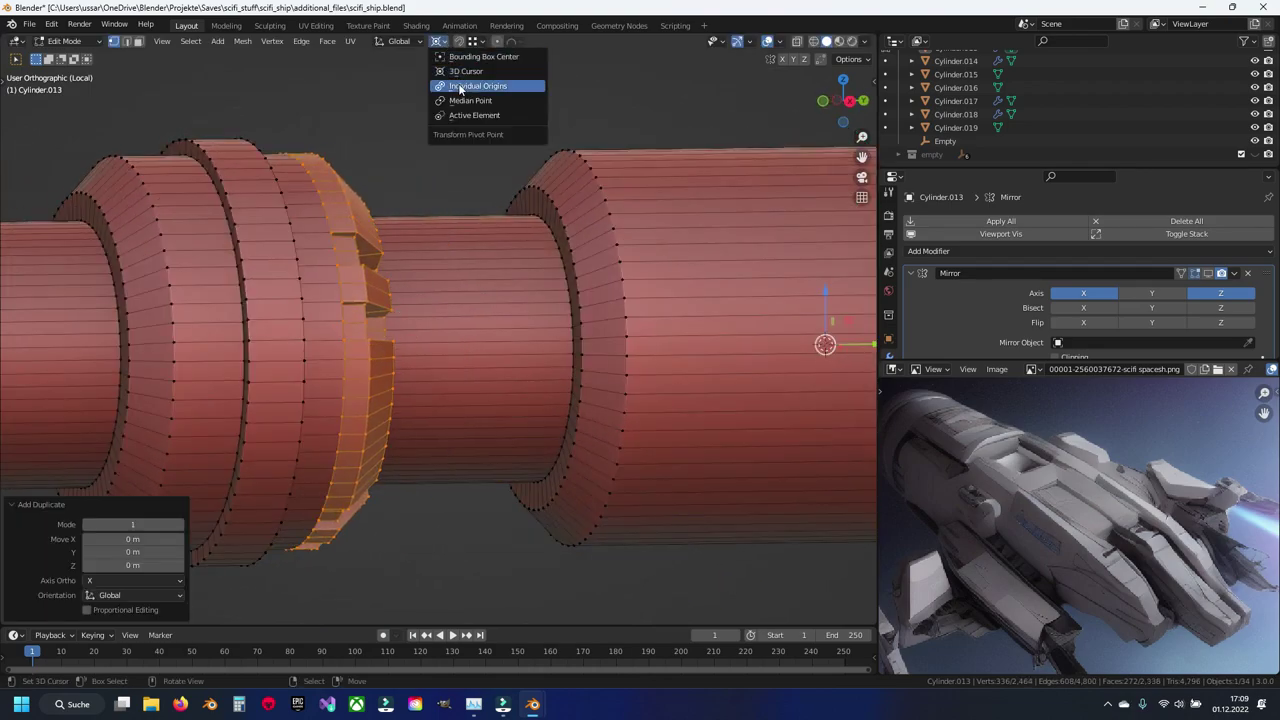
left_click(460, 88)
middle_click_drag(430, 300, 363, 303)
key("g")
left_click(457, 306)
type("sy-1")
key("Return")
Step: Check the mirrored ring from the top in wireframe, then deselect it
middle_click_drag(505, 297, 513, 296, "alt")
key("shift+z")
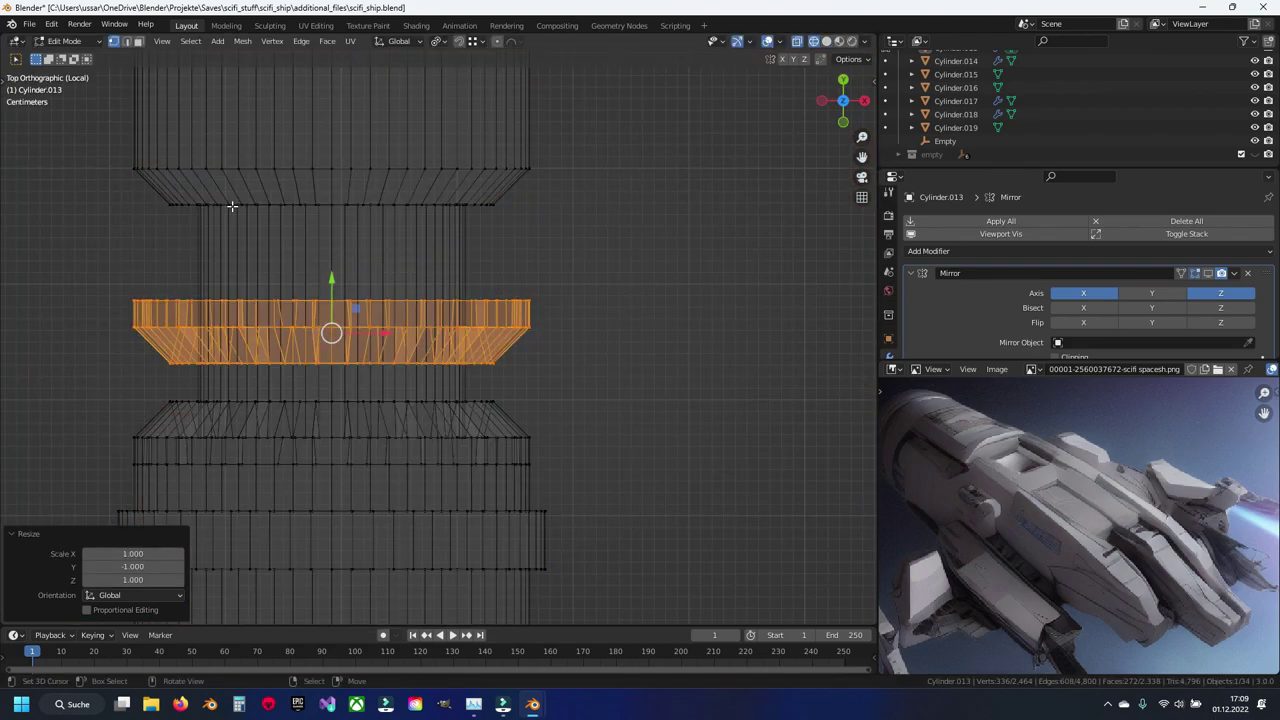
middle_click_drag(232, 206, 363, 288, "shift")
key("alt+a")
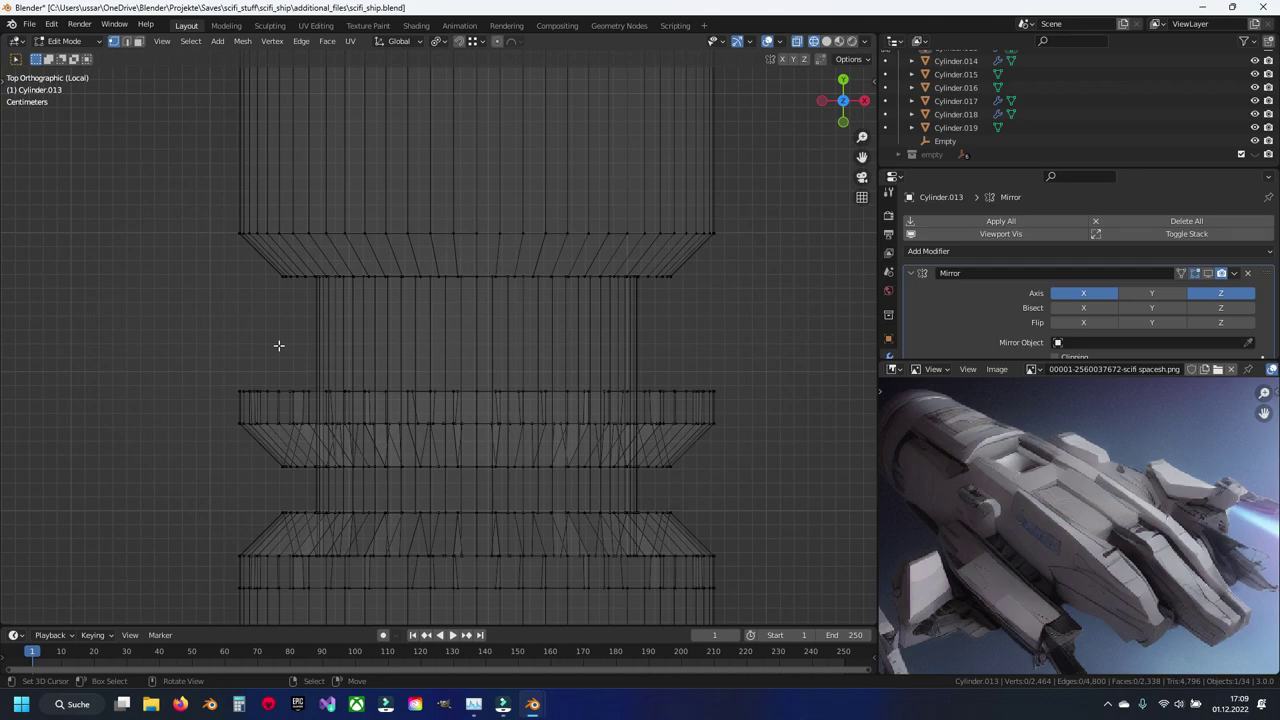
Step: Set the pivot to Active Element and move the middle ring up along Y
key("ctrl+z")
middle_click_drag(471, 349, 422, 324, "shift")
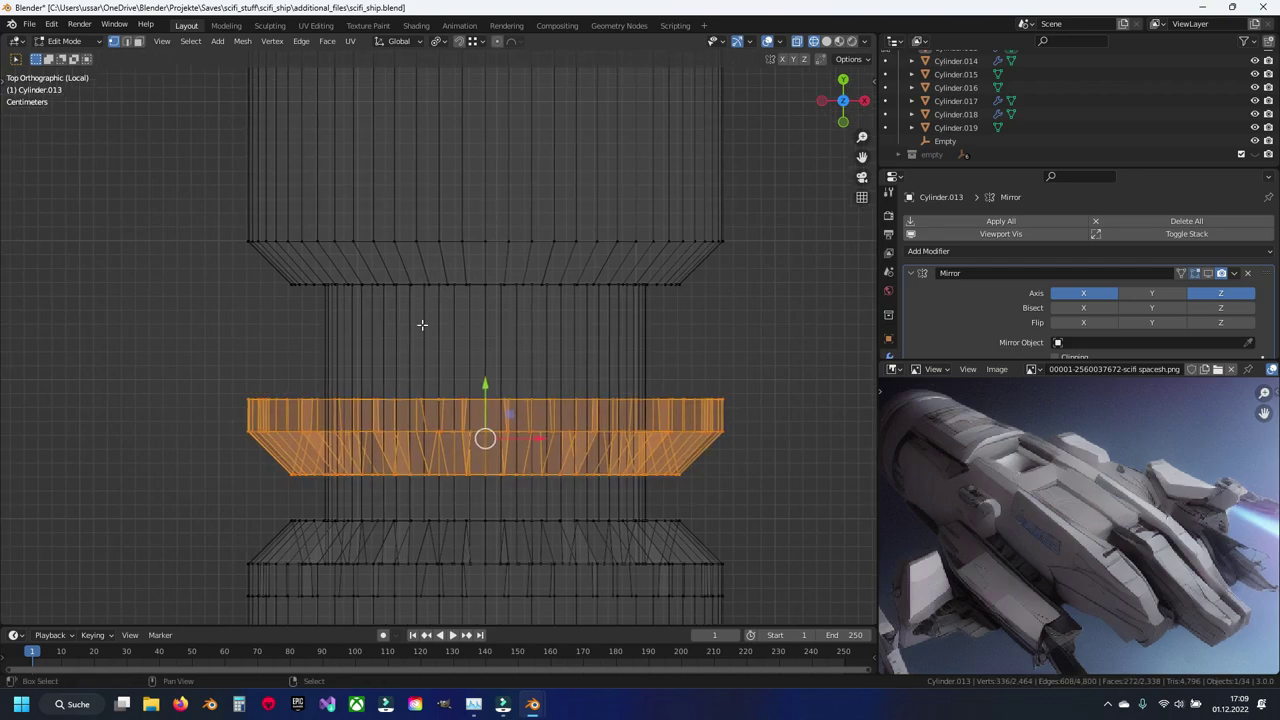
left_click(438, 40)
left_click(470, 119)
key("g")
key("y")
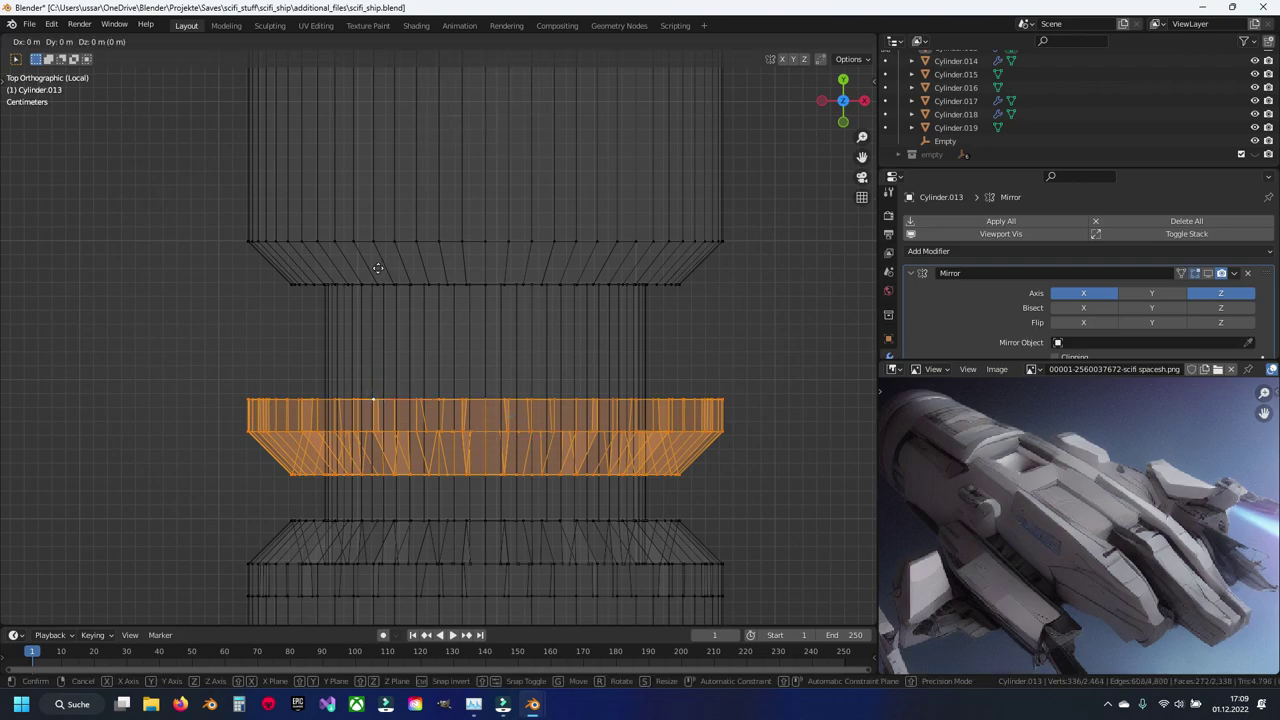
left_click(373, 241)
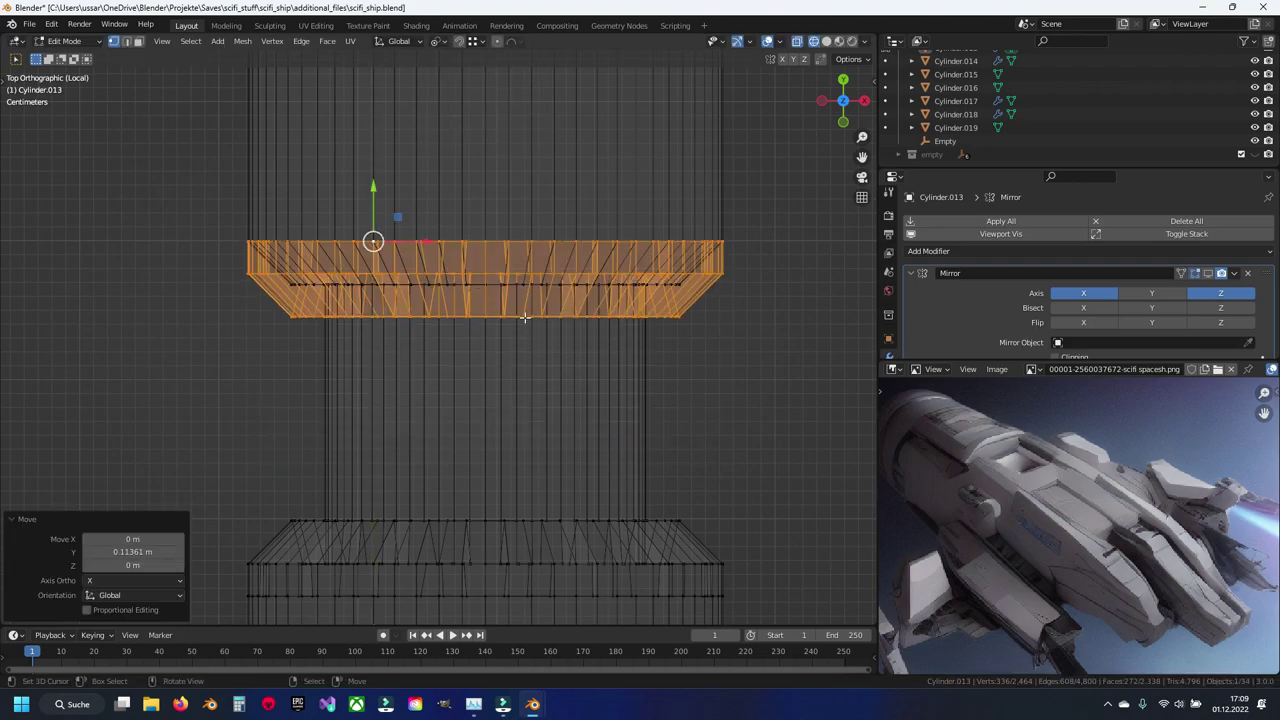
Step: Inspect the cylinders, then delete the upper cylinder section in wireframe view
key("shift+z")
mouse_move(537, 340)
middle_mouse_down()
mouse_move(419, 237)
mouse_move(457, 224)
mouse_move(391, 274)
middle_mouse_up()
left_click_drag(524, 152, 510, 154)
middle_click_drag(510, 154, 520, 272, "alt")
key("KP_7")
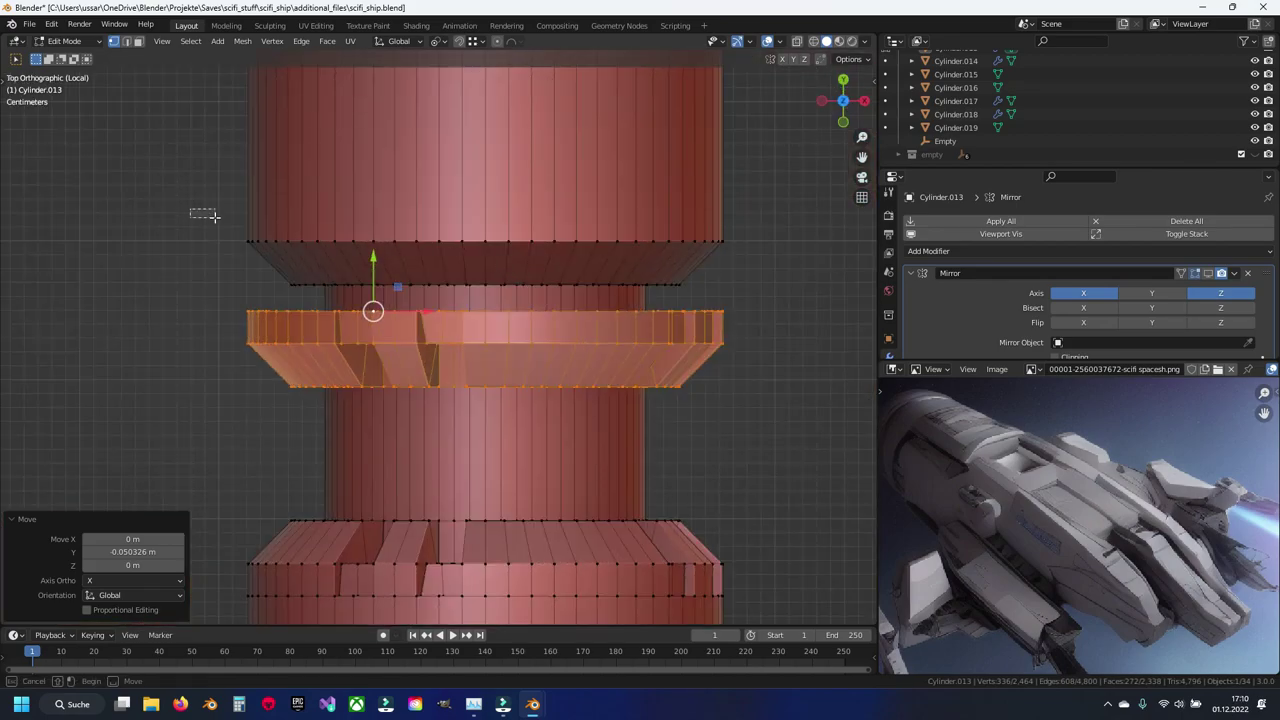
key("shift+z")
left_click_drag(186, 208, 688, 292)
key("x")
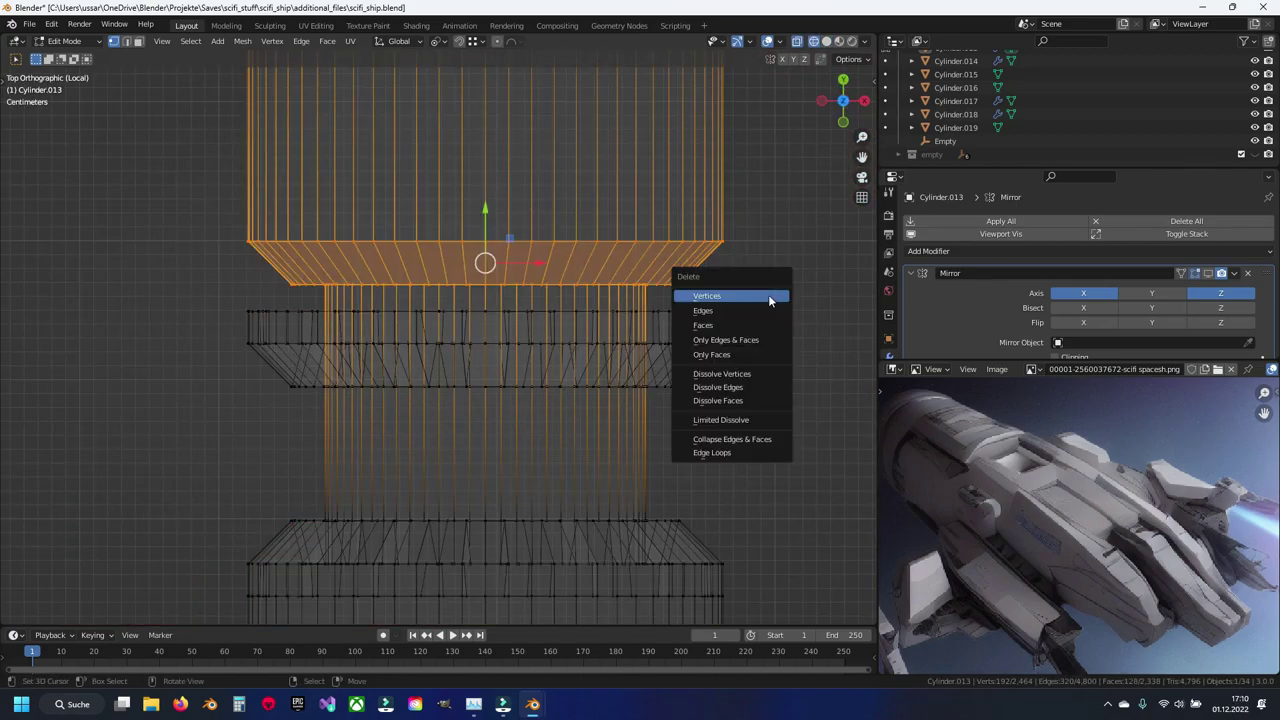
left_click(760, 324)
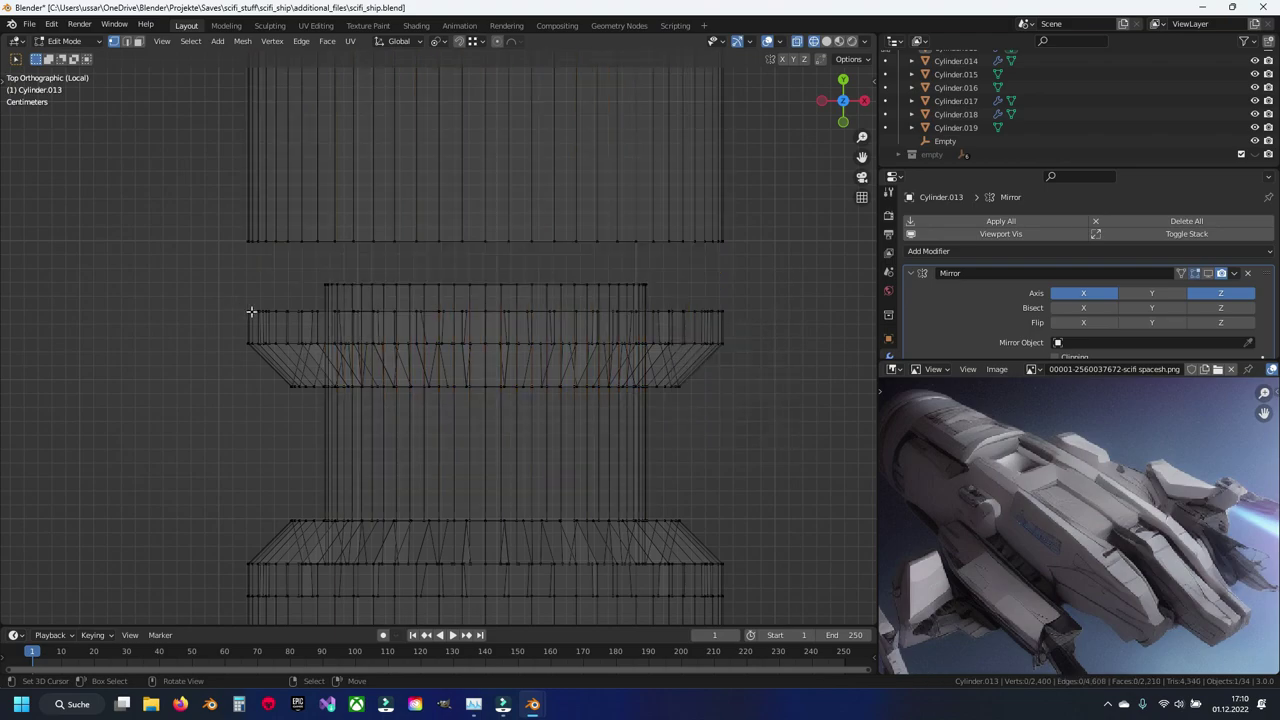
Step: Reposition the middle ring part and the neck's top edge along Y
key("ctrl+l")
key("g")
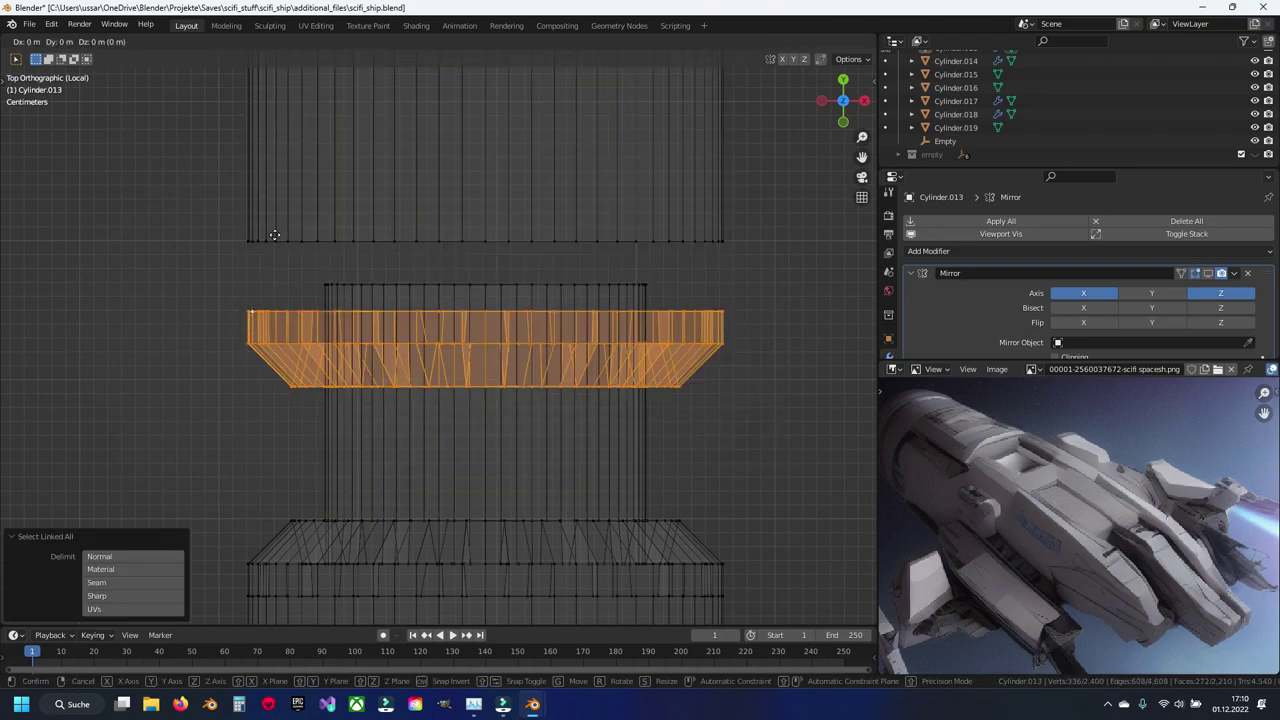
key("y")
left_click(249, 245)
middle_click_drag(249, 245, 477, 287)
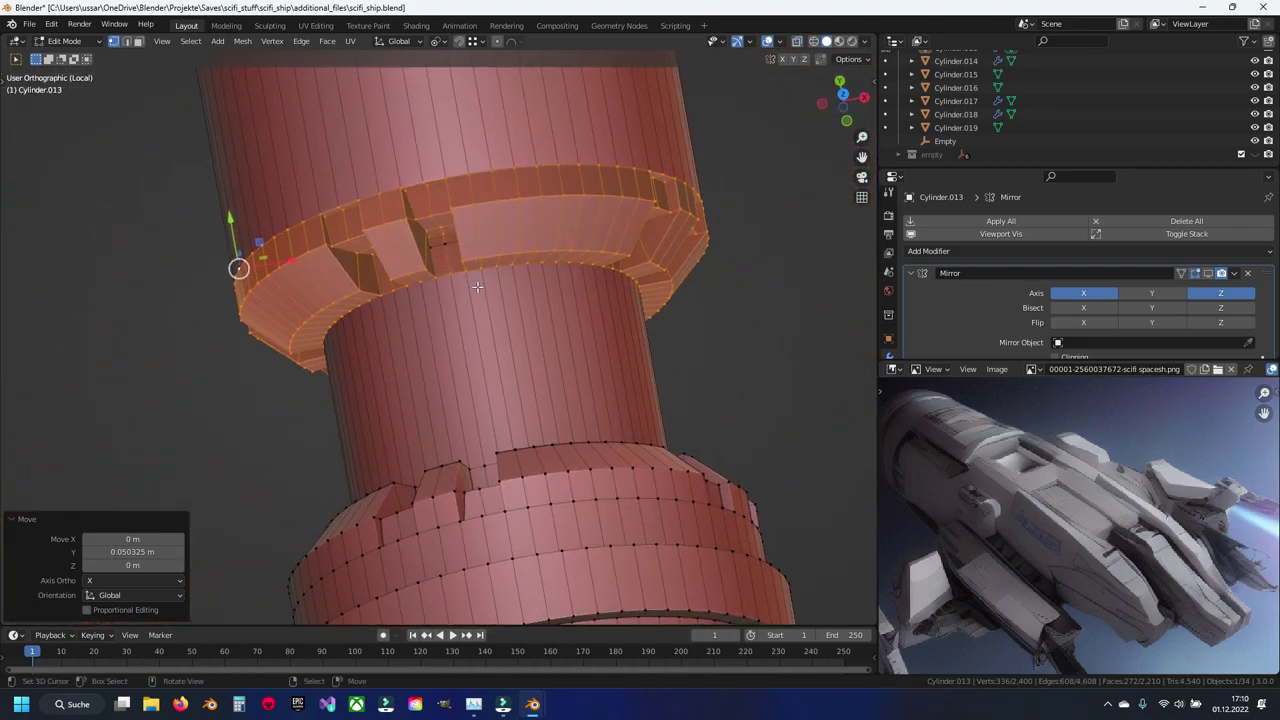
key("shift+z")
key("KP_7")
scroll(477, 287, "up", 2)
key("alt+a")
left_click_drag(258, 256, 778, 272)
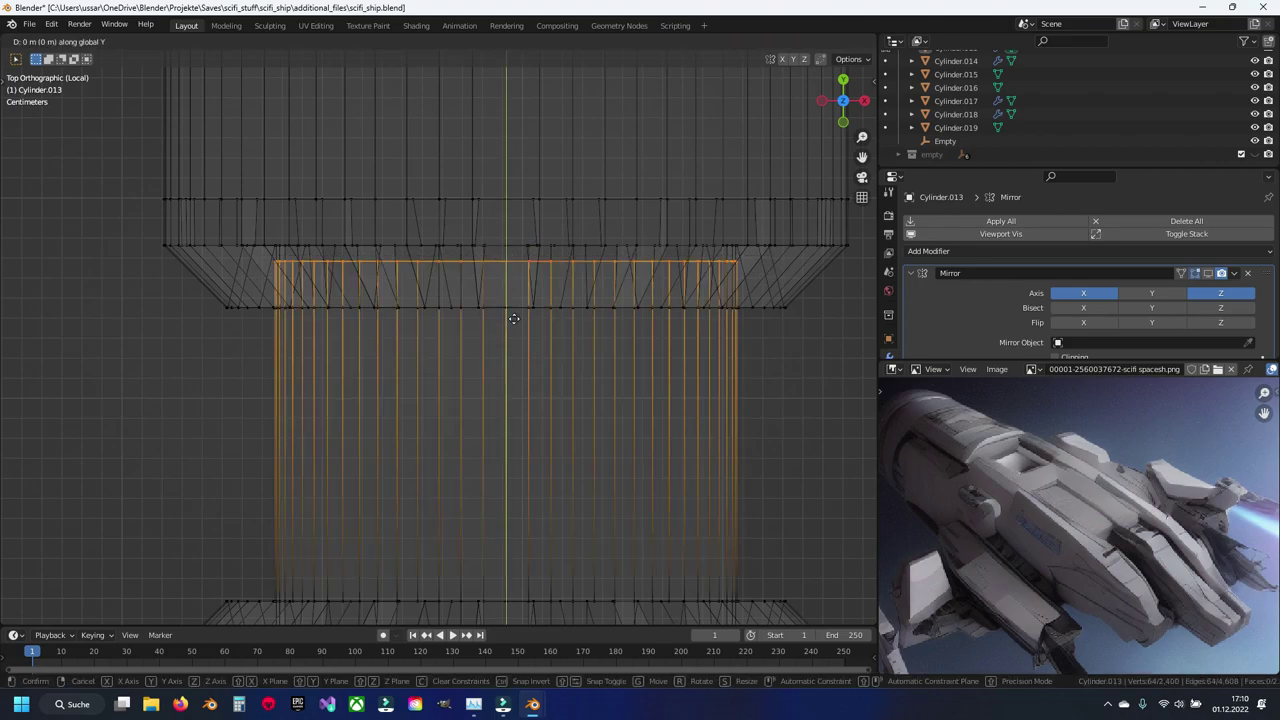
left_click(514, 309)
Step: Merge overlapping vertices by distance across the whole mesh
key("shift+z")
mouse_move(491, 314)
middle_mouse_down()
mouse_move(509, 331)
mouse_move(591, 265)
middle_mouse_up()
key("a")
key("m")
left_click(558, 341)
key("alt+a")
scroll(558, 341, "up", 5)
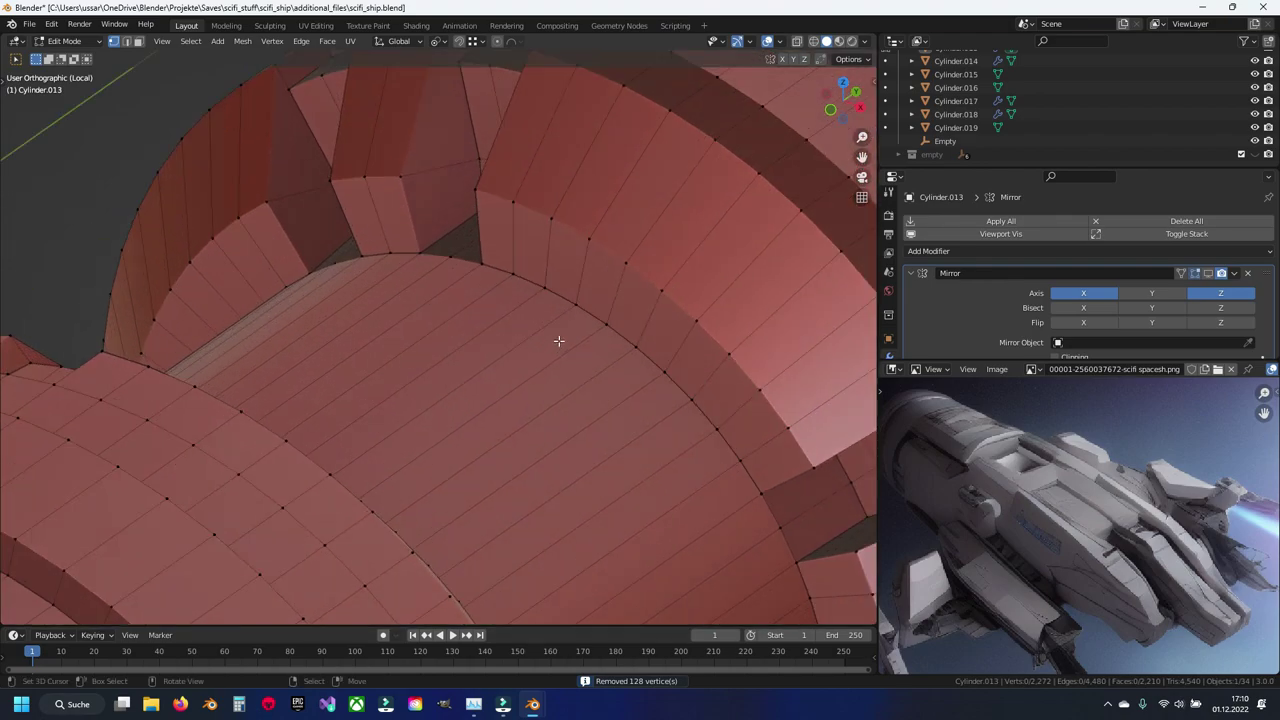
scroll(558, 341, "down", 4)
Step: Recalculate the mesh normals and return to Object Mode
key("a")
key("F3")
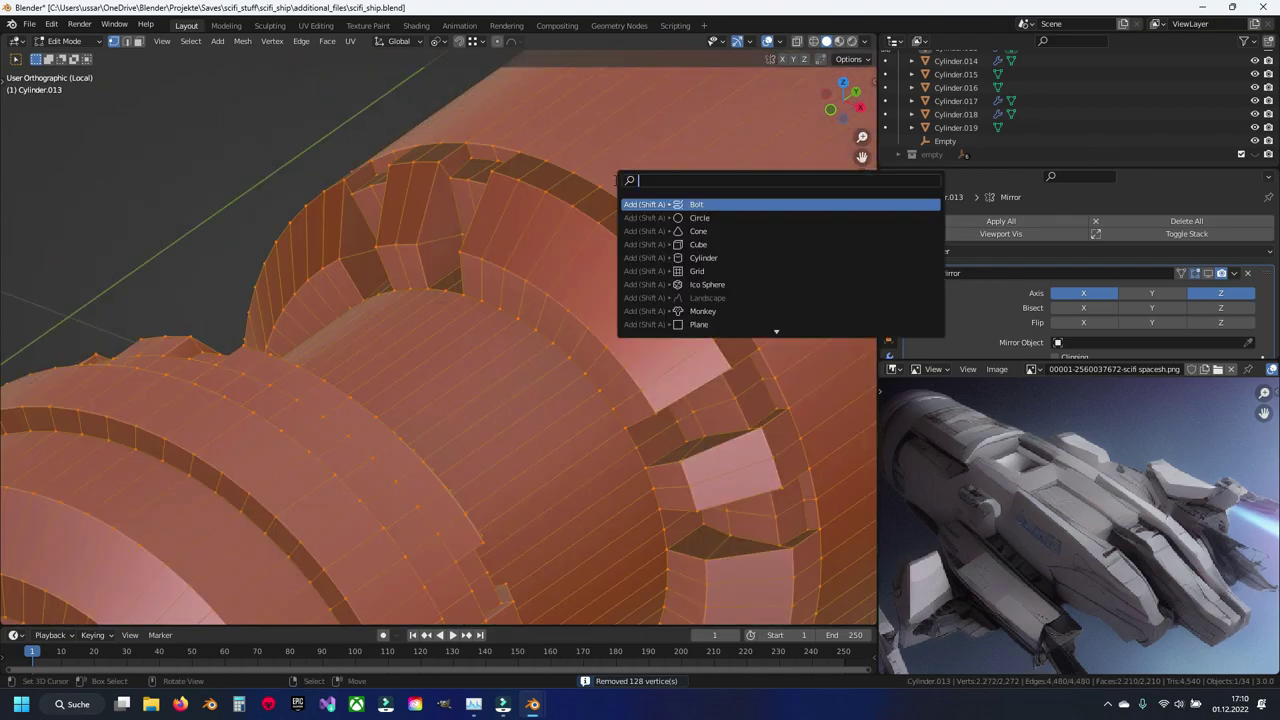
type("rcalc")
key("Return")
key("Tab")
scroll(423, 249, "down", 5)
mouse_move(388, 275)
middle_mouse_down()
mouse_move(330, 260)
mouse_move(362, 222)
mouse_move(309, 260)
mouse_move(466, 263)
mouse_move(432, 304)
middle_mouse_up()
key("KP_7")
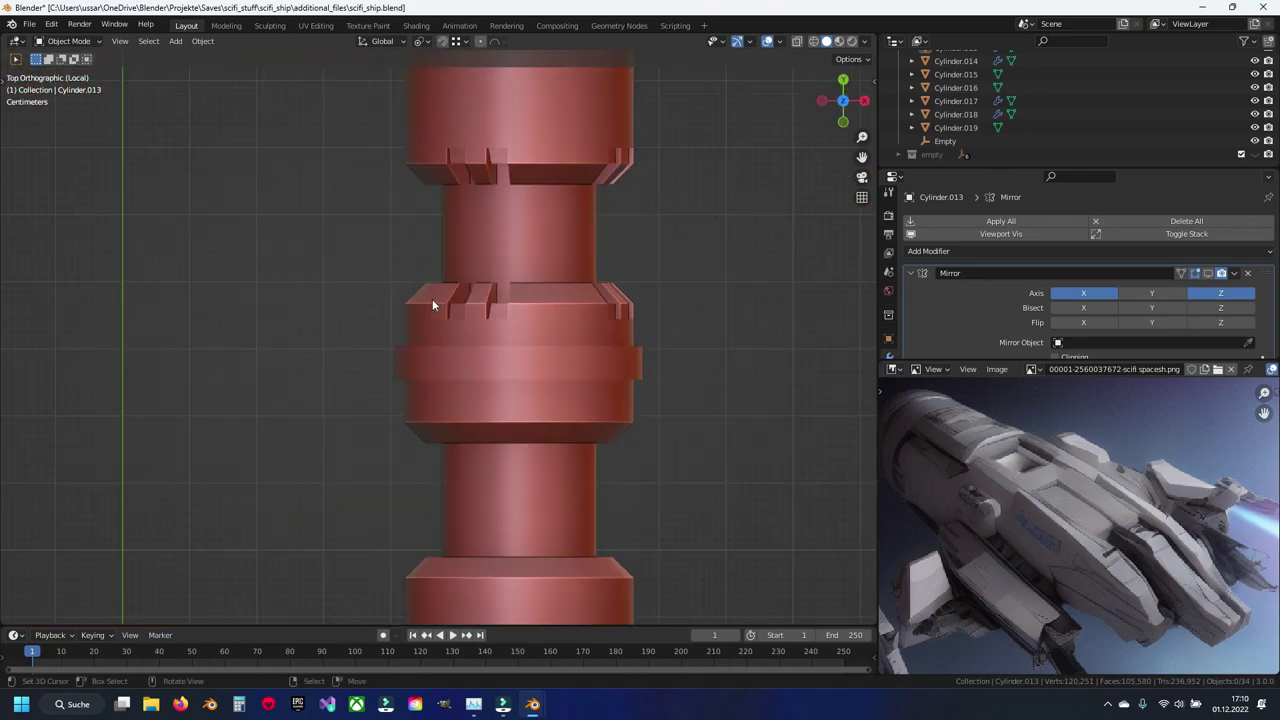
Step: Duplicate the upper ring and neck sections in Edit Mode
key("Tab")
key("shift+z")
mouse_move(345, 183)
left_mouse_down()
mouse_move(487, 283)
mouse_move(659, 369)
left_mouse_up()
key("shift+z")
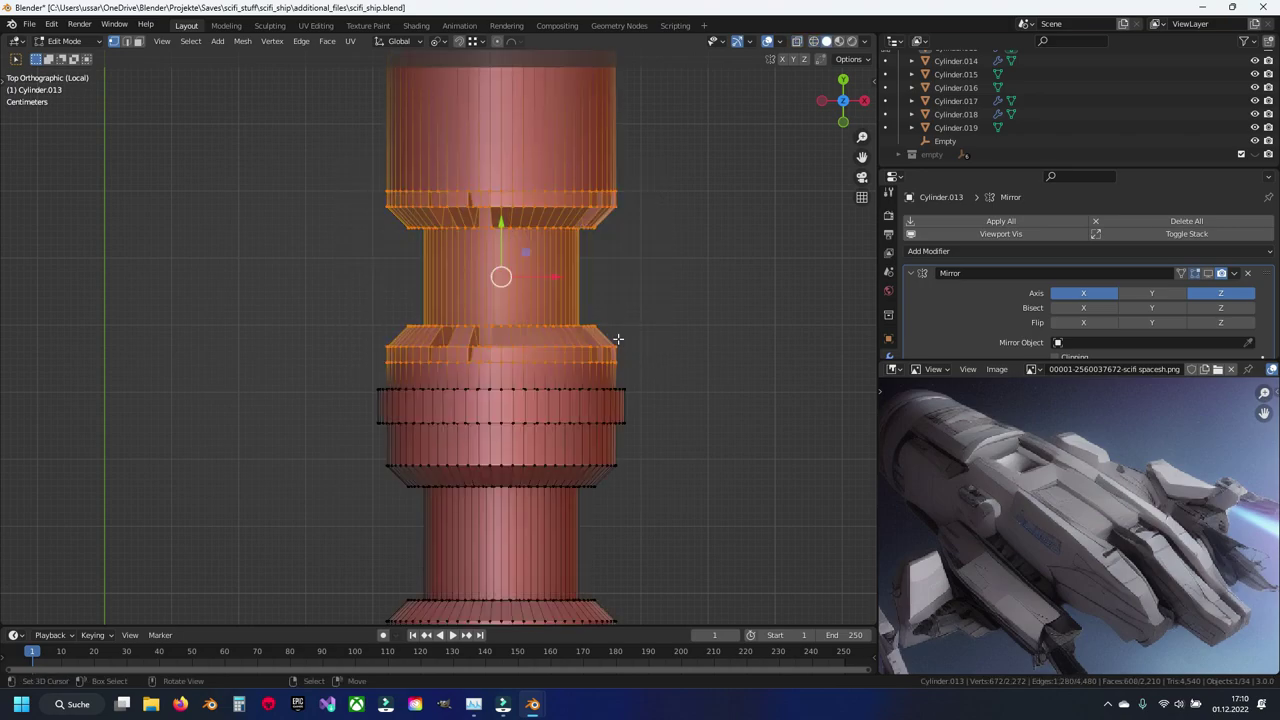
key("shift+z")
key("shift+d")
key("Escape")
Step: Move the duplicated sections about 0.61 m down along Y
middle_click_drag(500, 277, 485, 173, "shift")
key("g")
key("y")
left_click(485, 420)
scroll(499, 272, "down", 2)
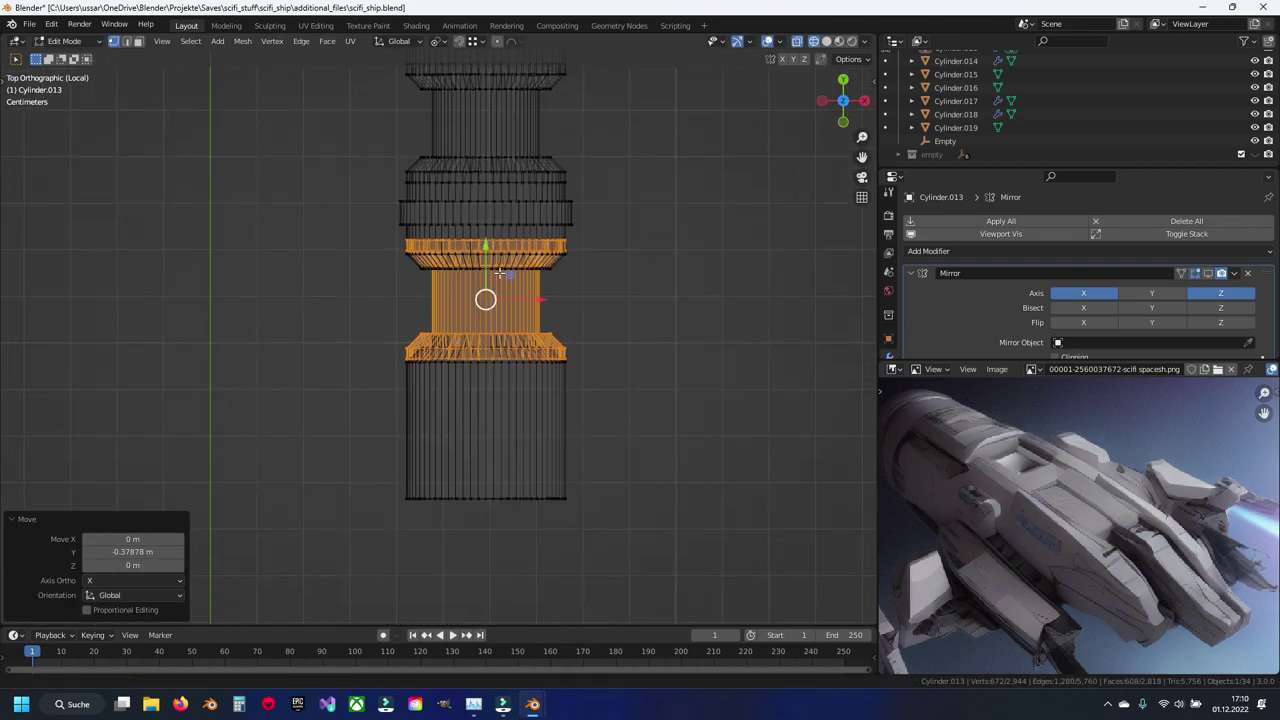
middle_click_drag(499, 272, 496, 210, "shift")
key("g")
key("y")
left_click(490, 470)
scroll(463, 386, "up", 3)
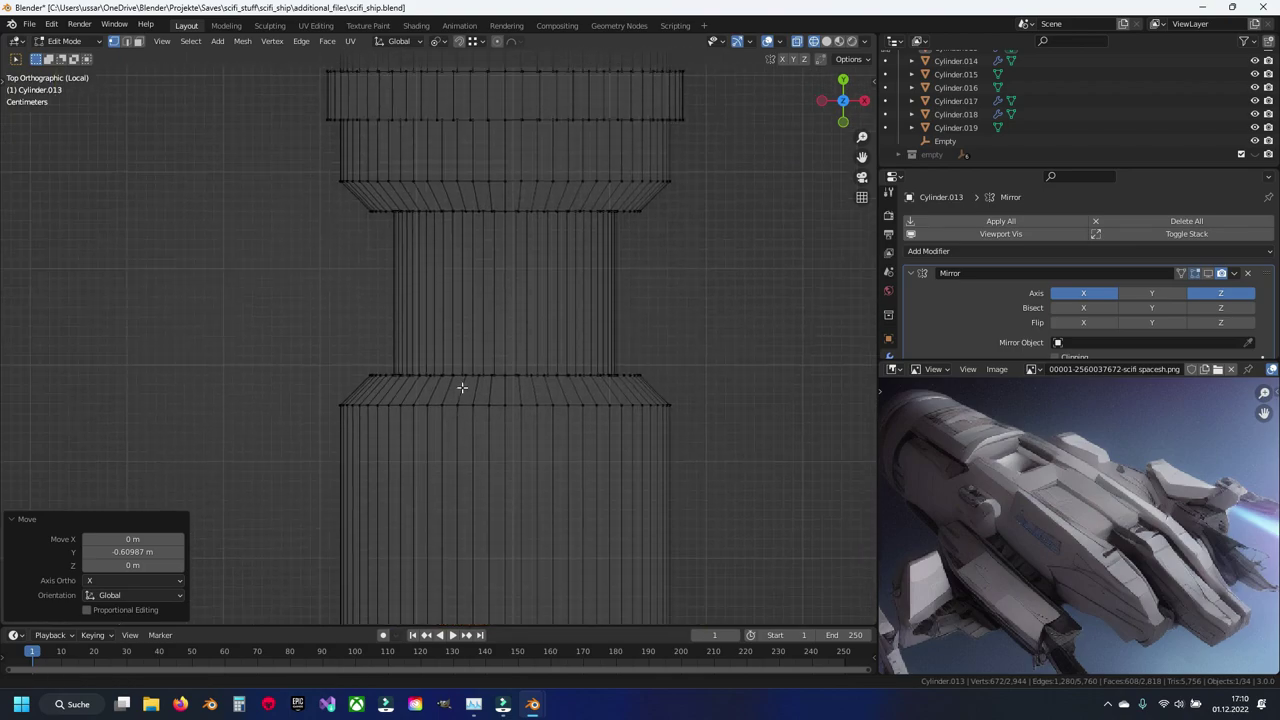
middle_click_drag(463, 386, 453, 408, "shift")
Step: Delete the faces of the upper and lower flared bands
key("alt+a")
left_click_drag(298, 174, 718, 452)
key("x")
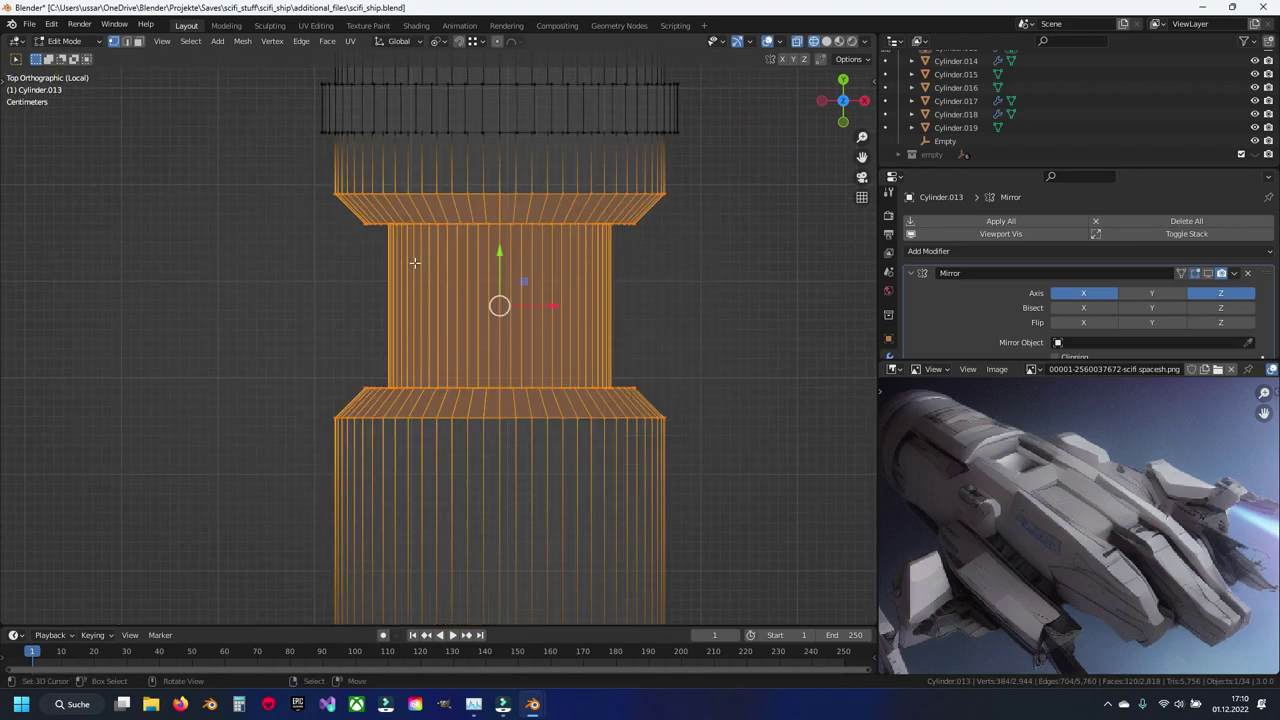
key("alt+a")
left_click_drag(314, 177, 720, 248)
key("x")
left_click(722, 242)
left_click_drag(260, 352, 738, 438)
key("x")
left_click(674, 388)
Step: Remove the small stray leftover vertices near the bottom spool part
scroll(538, 442, "down", 1)
scroll(480, 271, "down", 2, "shift")
scroll(449, 437, "down", 2)
left_click_drag(343, 416, 582, 565)
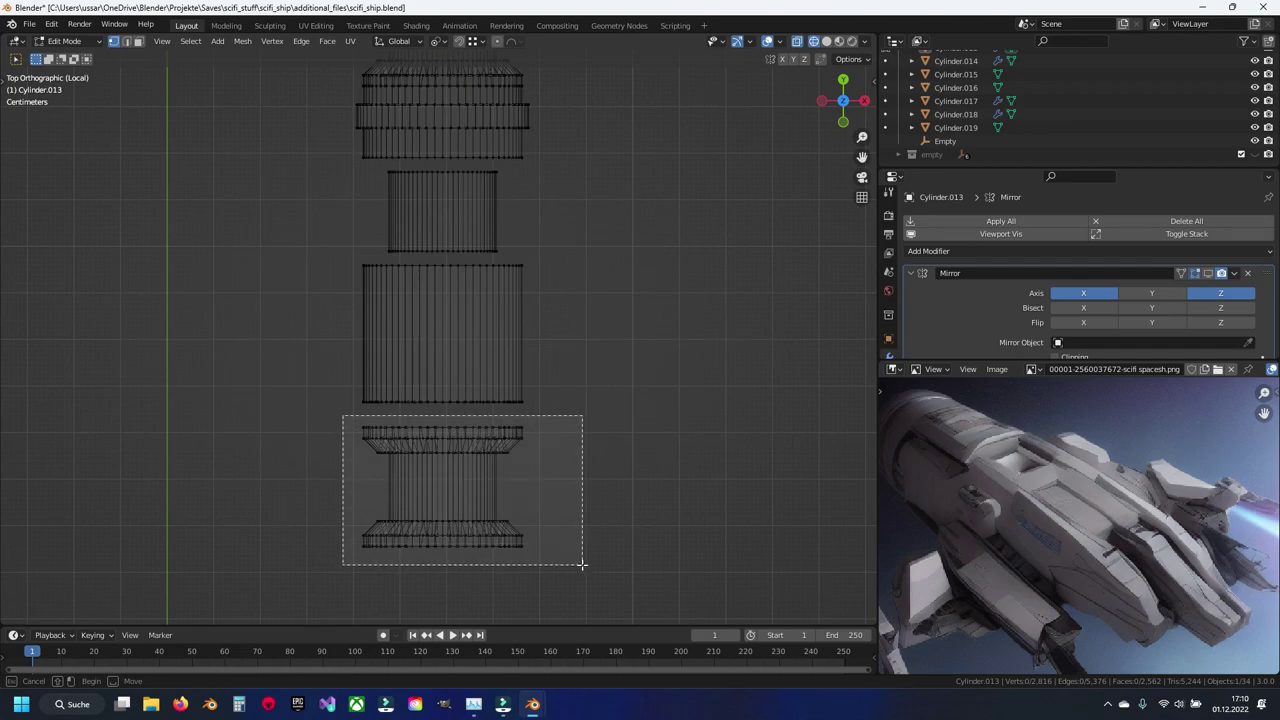
scroll(492, 490, "up", 2)
left_click(381, 140)
key("ctrl+l")
key("ctrl+x")
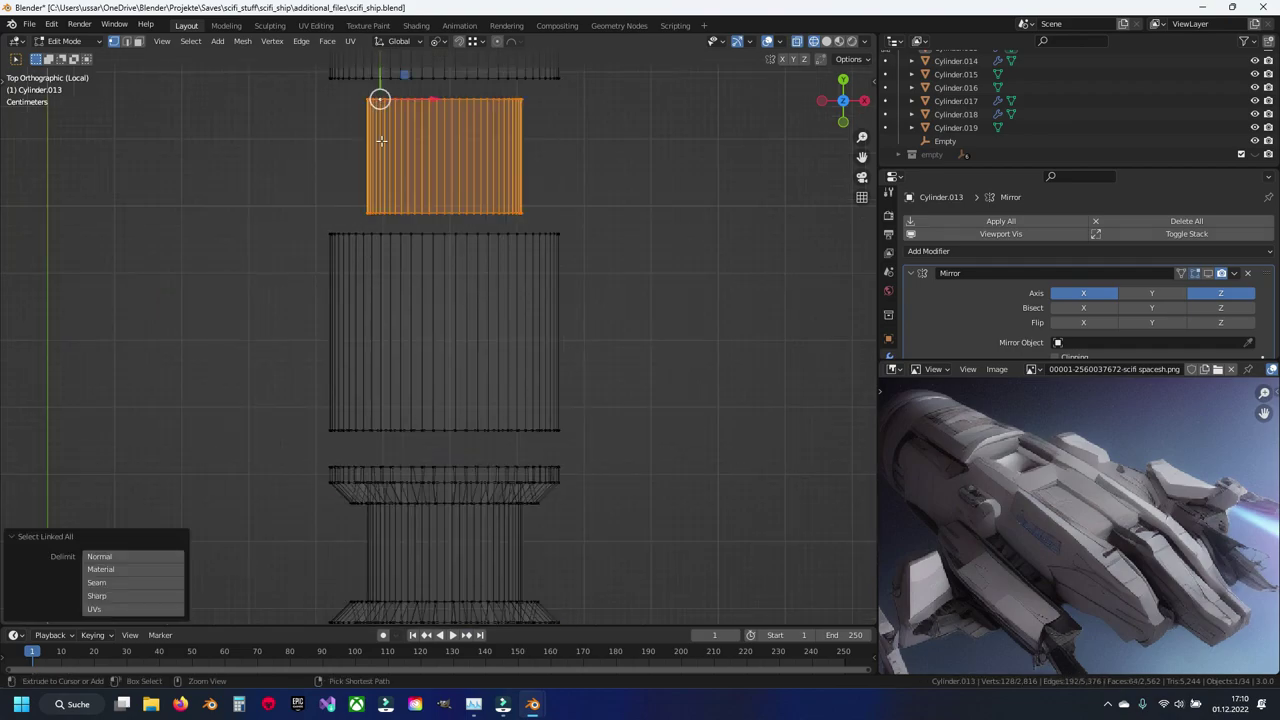
key("x")
left_click(390, 118)
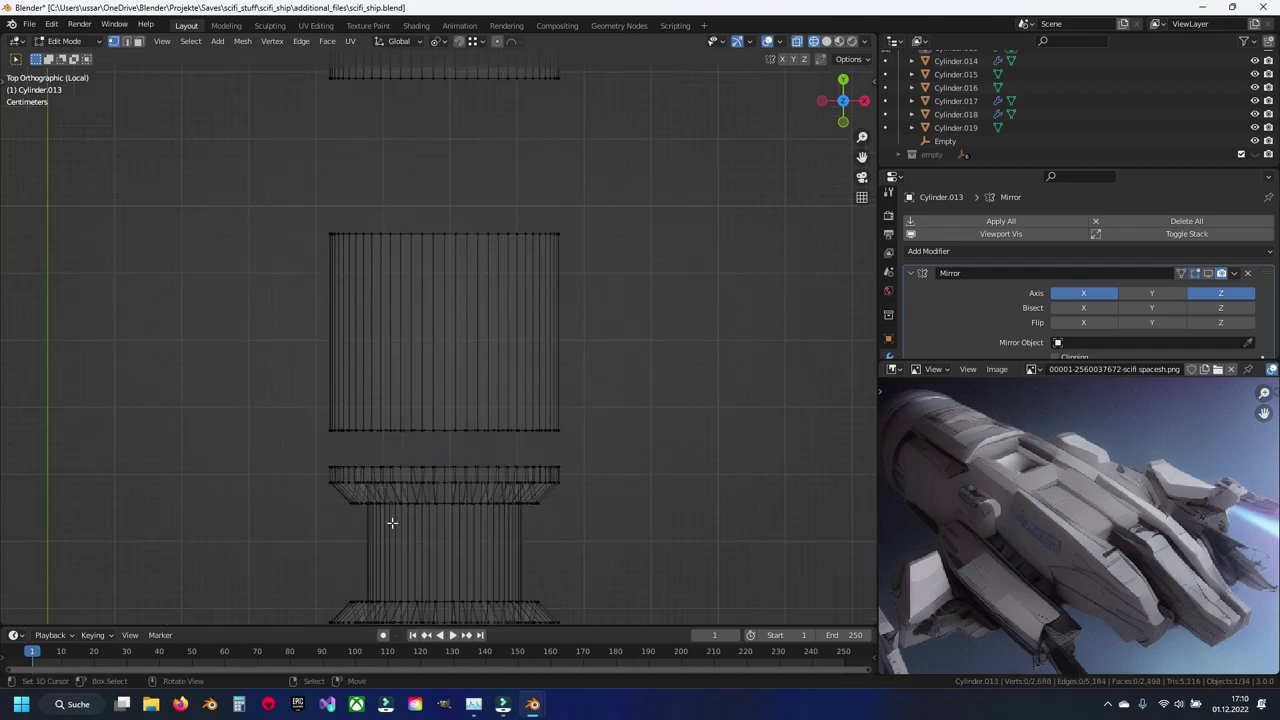
Step: Move the lower spool part up and shift the flange's middle edge row down along Y
key("ctrl+l")
scroll(386, 482, "up", 1)
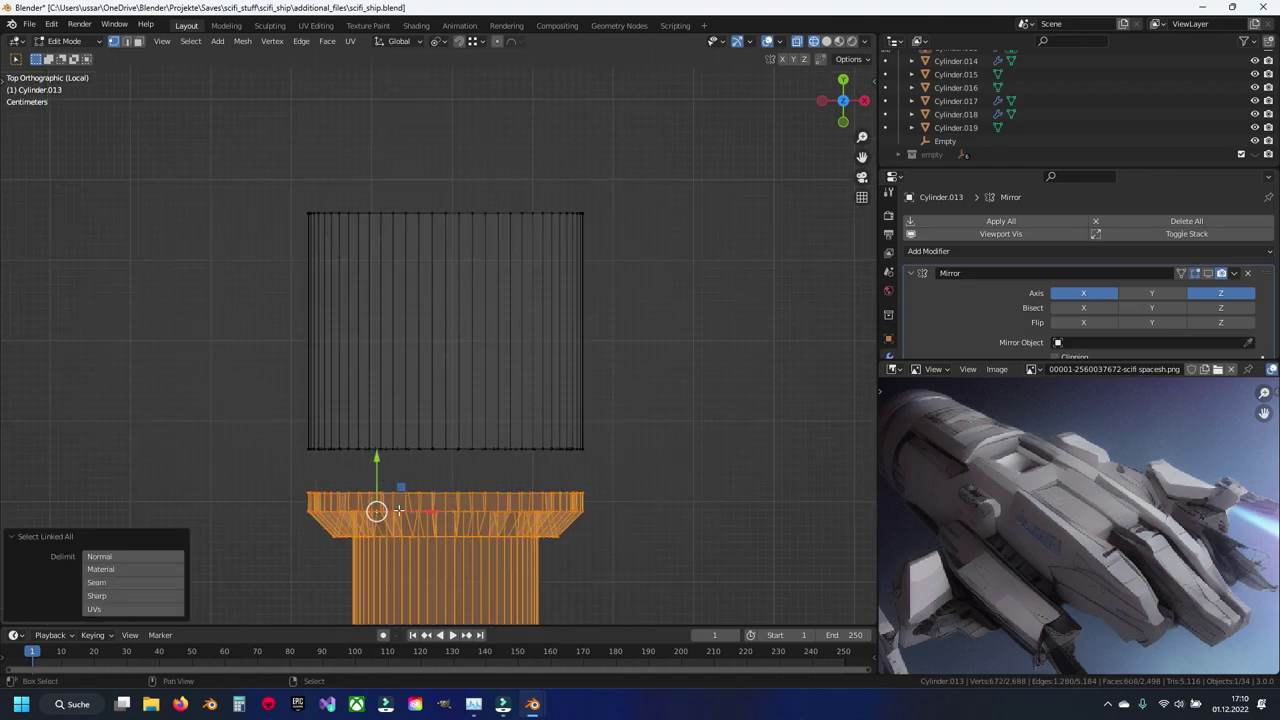
scroll(403, 250, "up", 3, "shift")
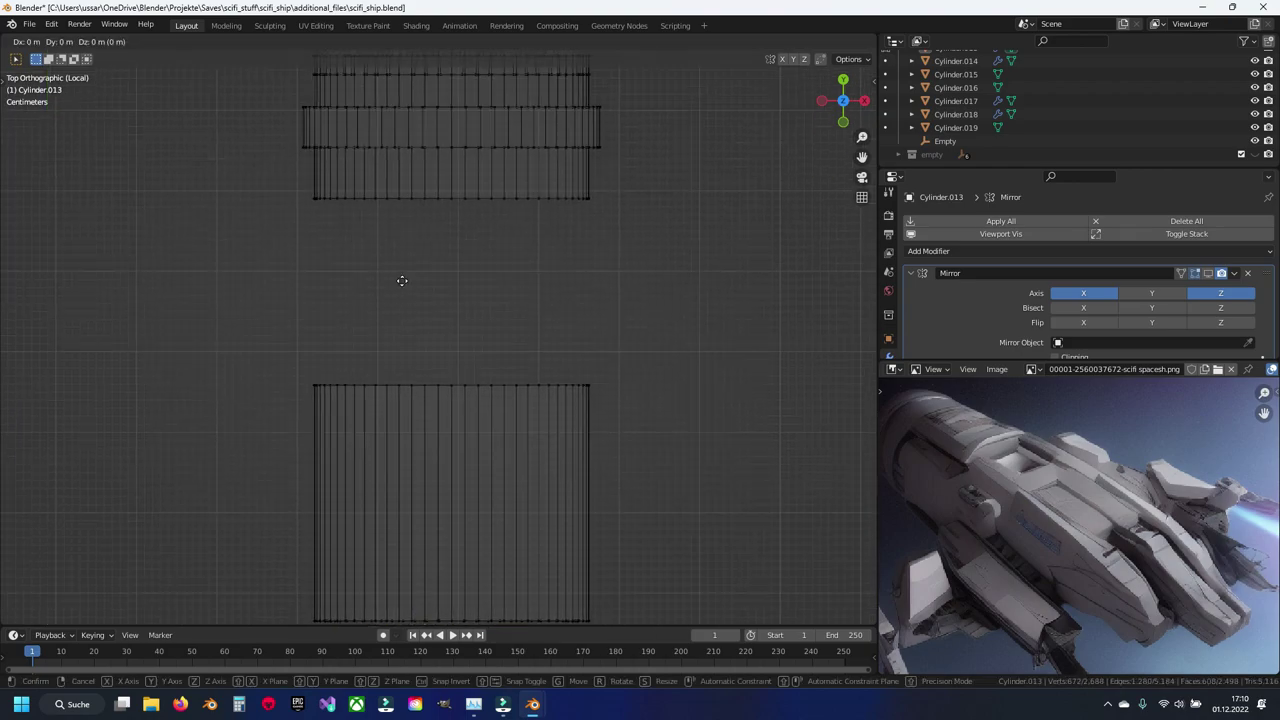
left_click(405, 207)
scroll(371, 331, "up", 5)
scroll(367, 298, "up", 1)
mouse_move(367, 298)
middle_mouse_down("shift")
mouse_move(392, 352)
mouse_move(405, 301)
middle_mouse_up("shift")
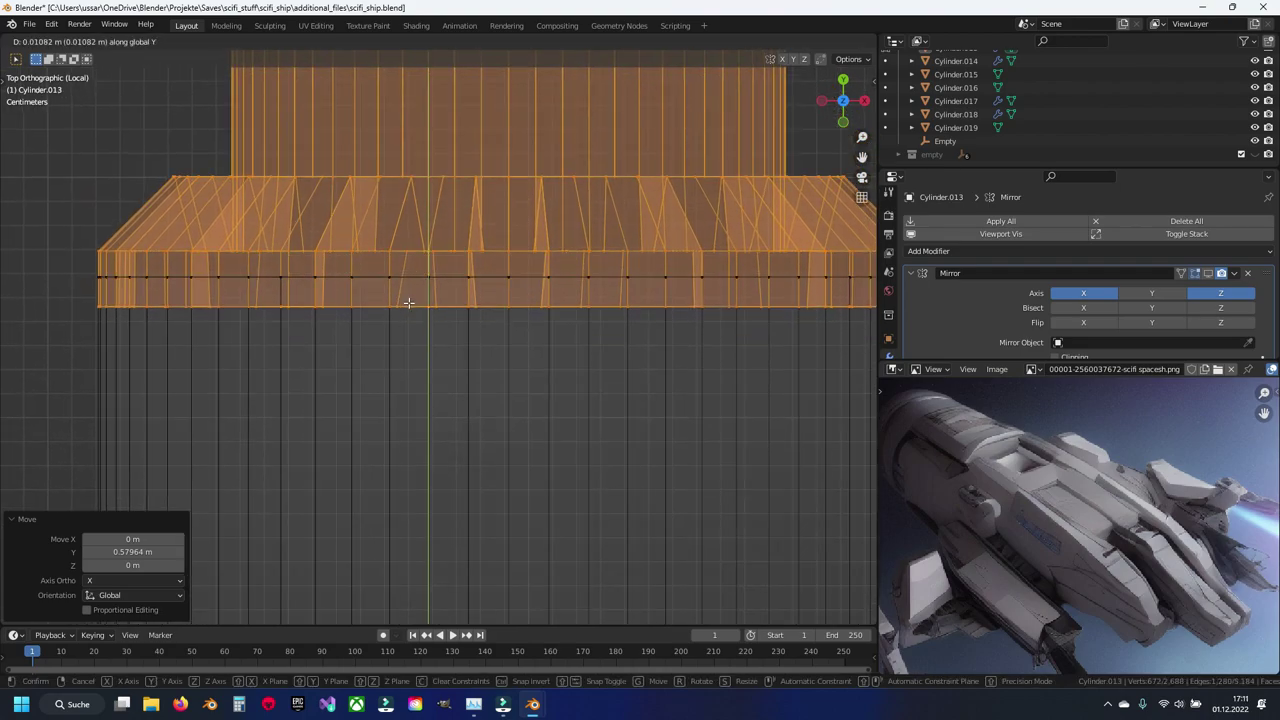
left_click(92, 282)
left_click_drag(84, 271, 849, 286)
middle_click_drag(849, 286, 568, 287, "shift")
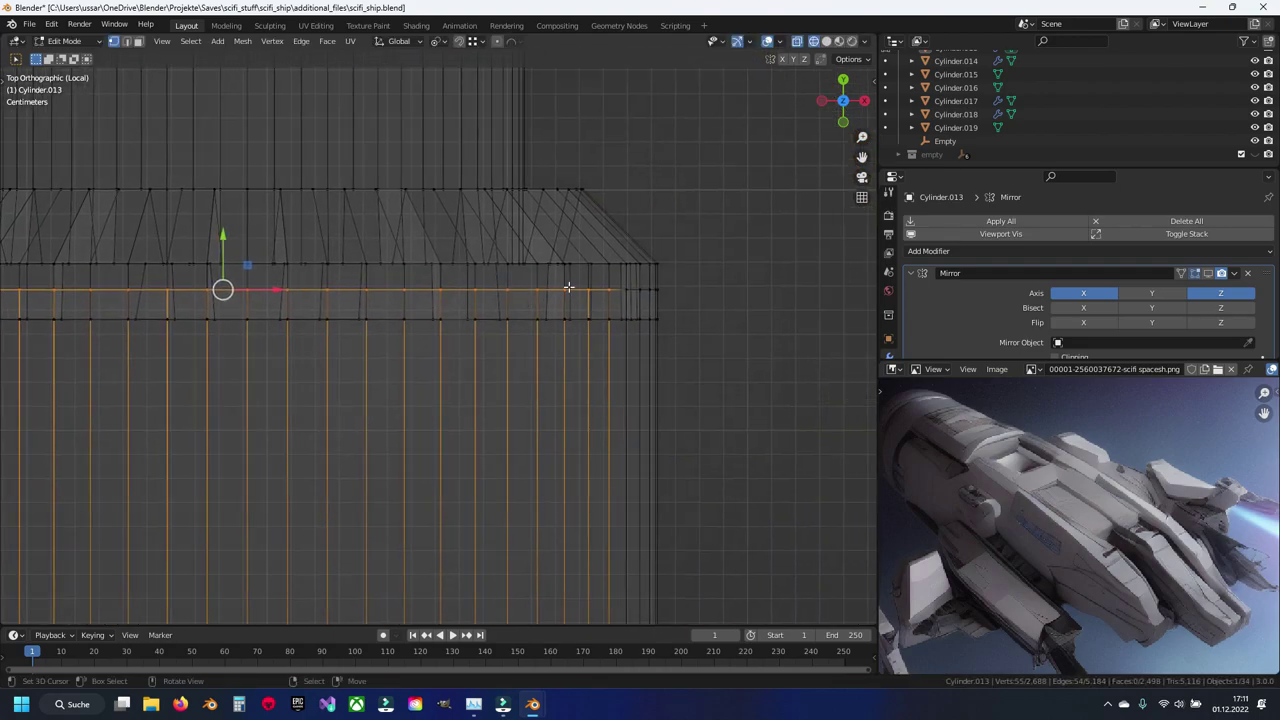
middle_click_drag(314, 331, 486, 302, "shift")
left_click_drag(417, 228, 417, 442)
Step: Reposition the spool and join the lower part's top edge ring to the upper part
left_click(367, 252)
key("ctrl+l")
scroll(367, 251, "down", 4)
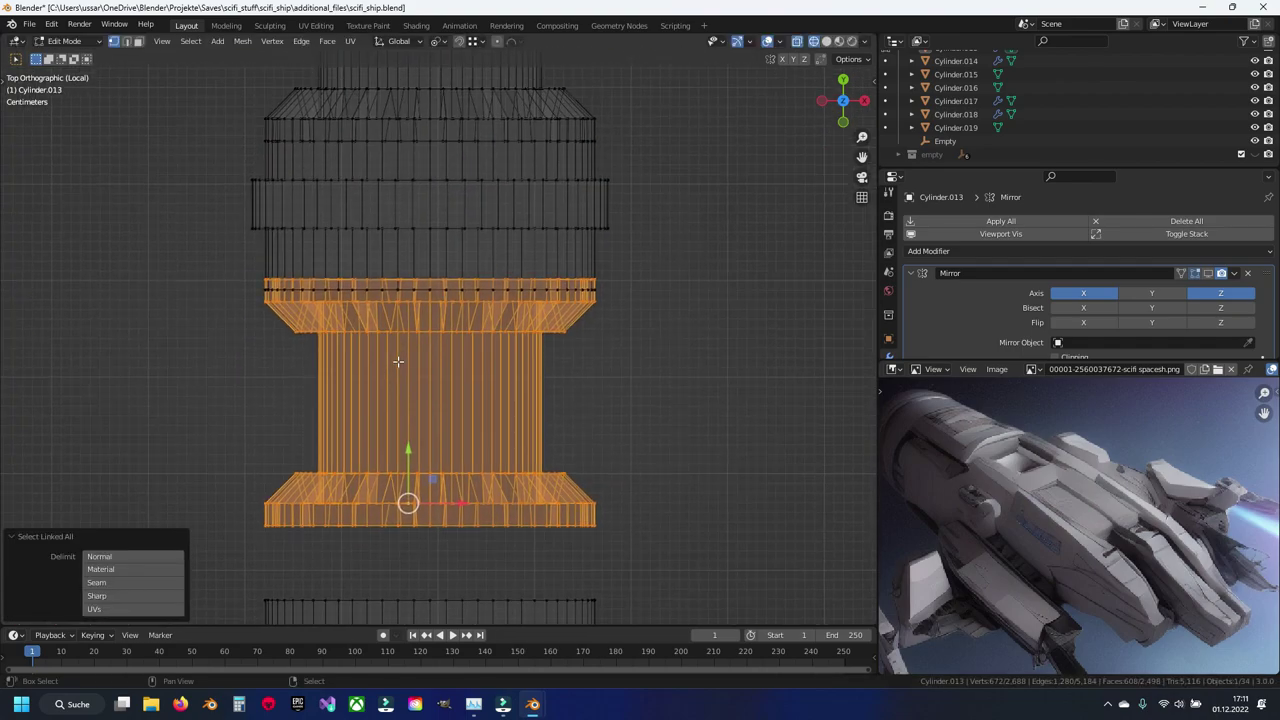
scroll(400, 240, "up", 3)
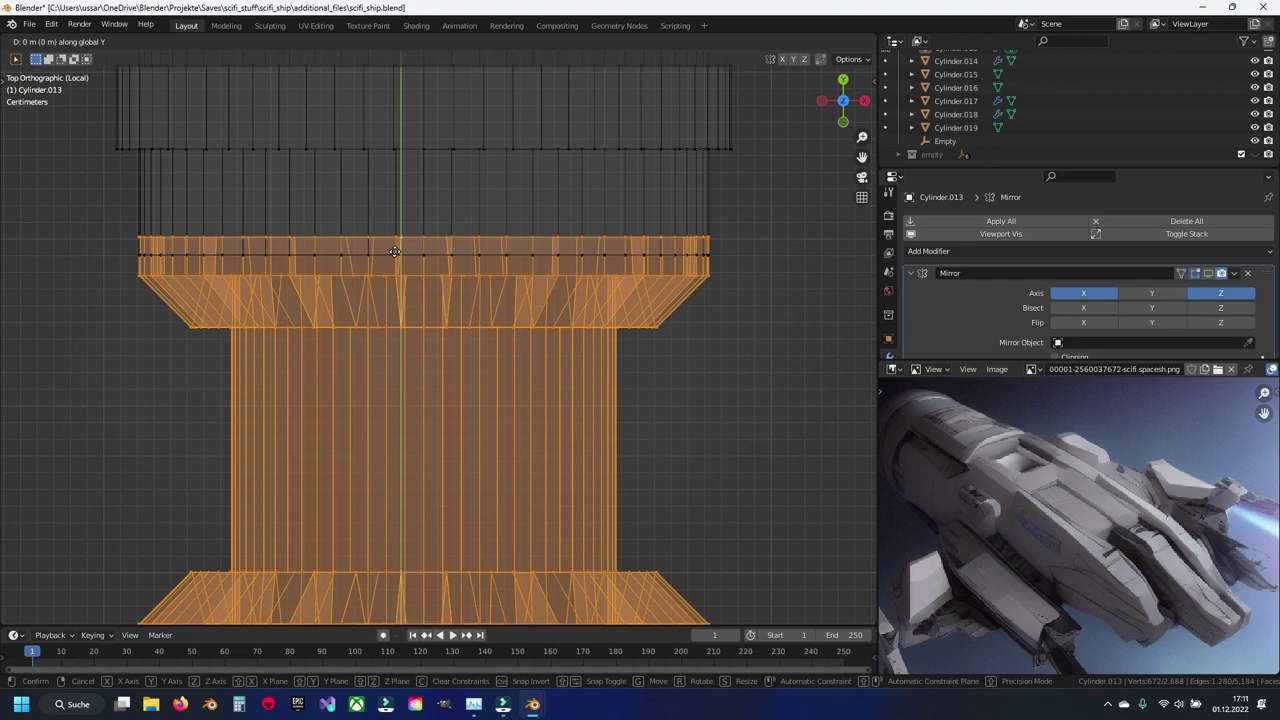
left_click(395, 251)
scroll(437, 329, "down", 3)
left_click_drag(216, 322, 625, 362)
scroll(472, 290, "up", 2)
key("g")
key("y")
left_click(471, 275)
Step: Merge overlapping vertices by distance and return to Object Mode
key("a")
key("q")
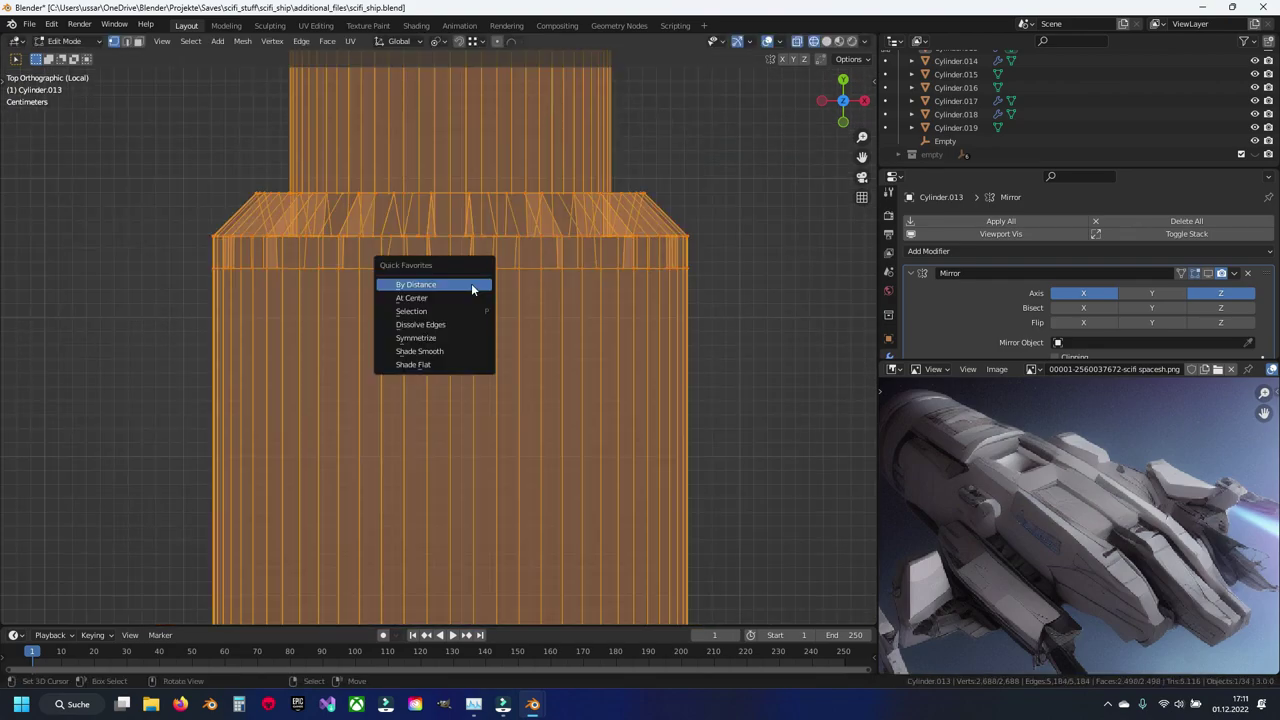
left_click(471, 283)
key("Tab")
Step: Inspect the joined fuselage from the right view and save scifi_ship.blend
mouse_move(471, 283)
middle_mouse_down()
mouse_move(510, 289)
mouse_move(320, 297)
middle_mouse_up()
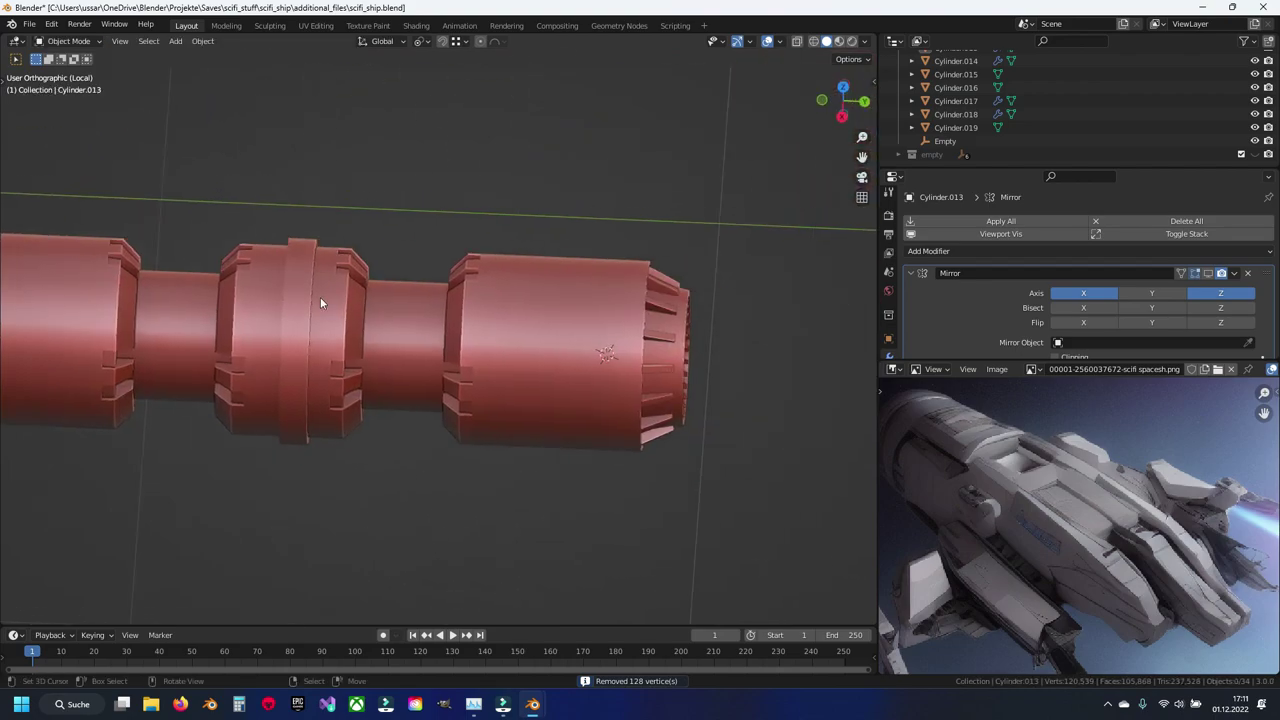
mouse_move(394, 317)
middle_mouse_down()
mouse_move(332, 239)
mouse_move(437, 230)
mouse_move(350, 284)
middle_mouse_up()
key("KP_3")
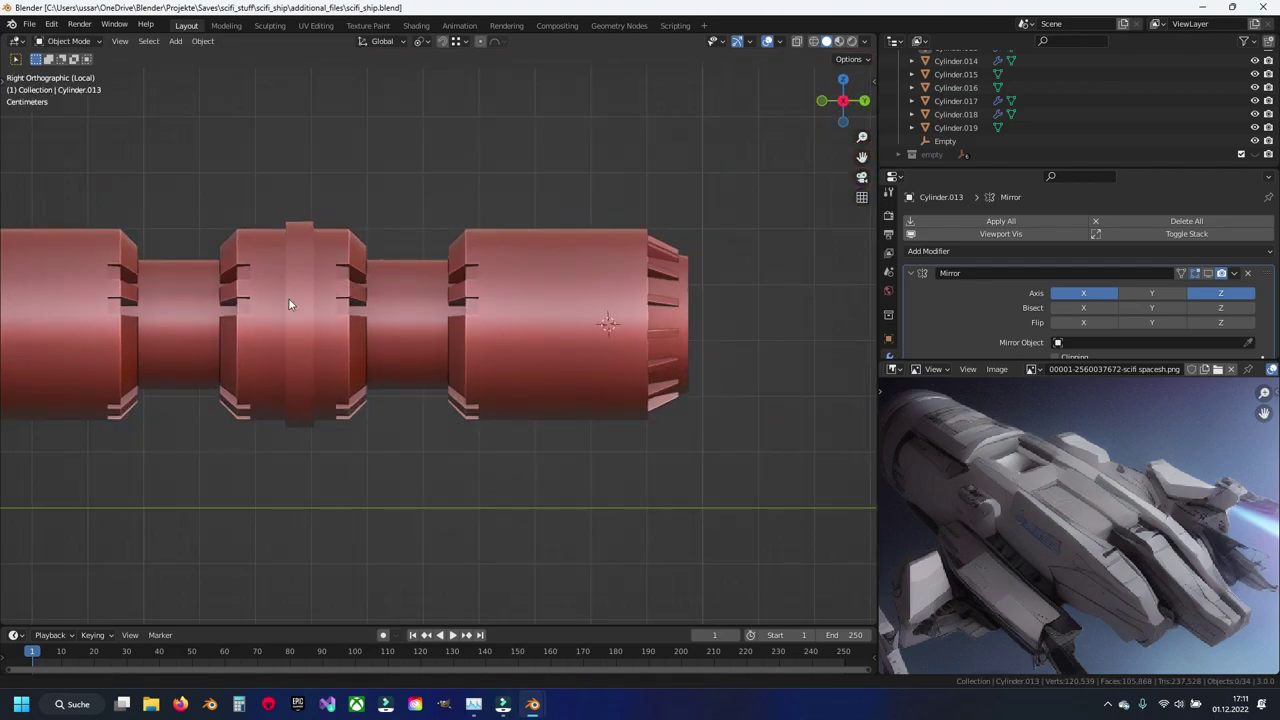
middle_click_drag(257, 300, 379, 274, "shift")
key("ctrl+s")
Step: Snap the 3D cursor to the world origin
scroll(379, 277, "down", 3)
scroll(379, 277, "down", 2)
key("shift+s")
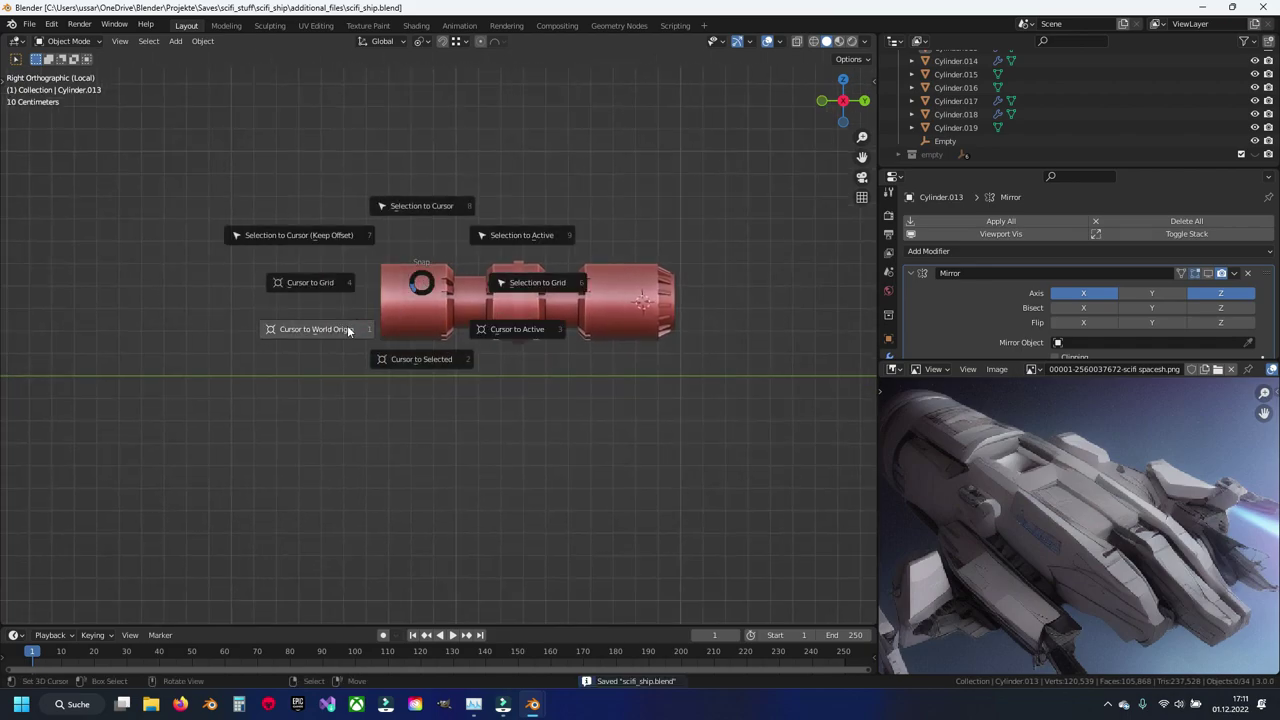
left_click(348, 330)
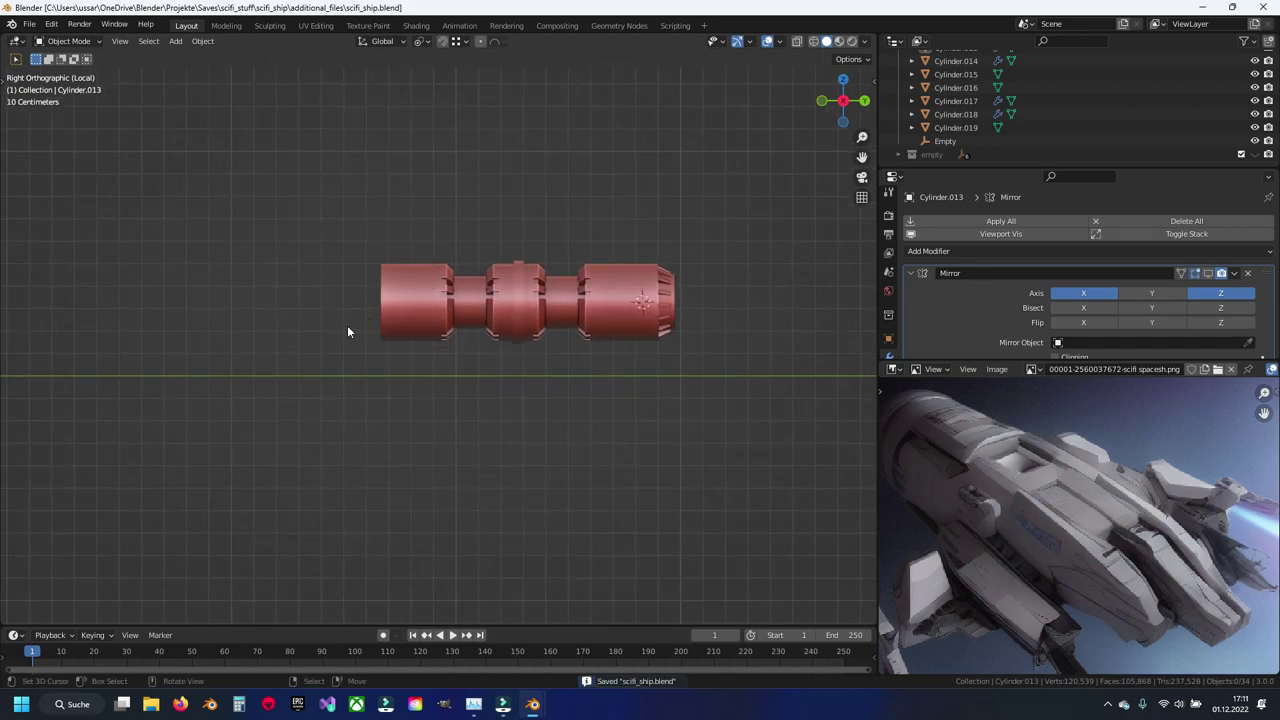
Step: Add a new cylinder, shade it smooth, and enable Auto Smooth in its mesh data
key("shift+a")
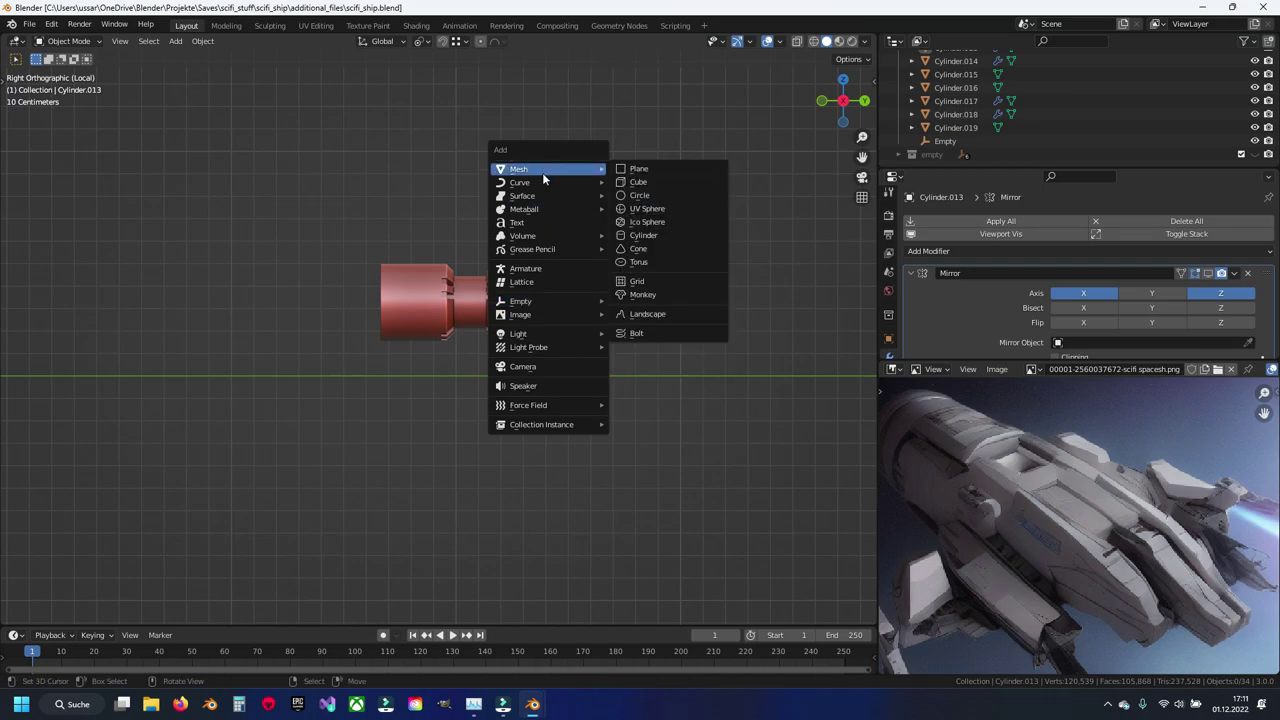
left_click(659, 238)
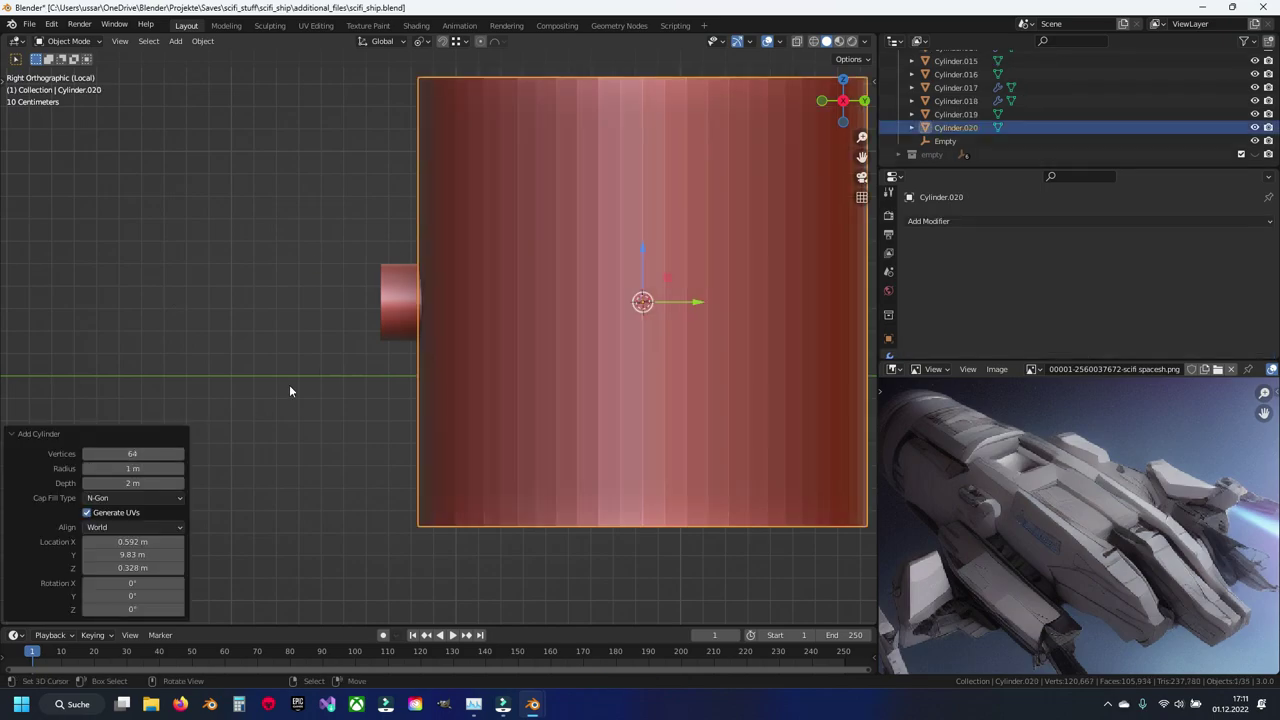
right_click(320, 366)
left_click(322, 391)
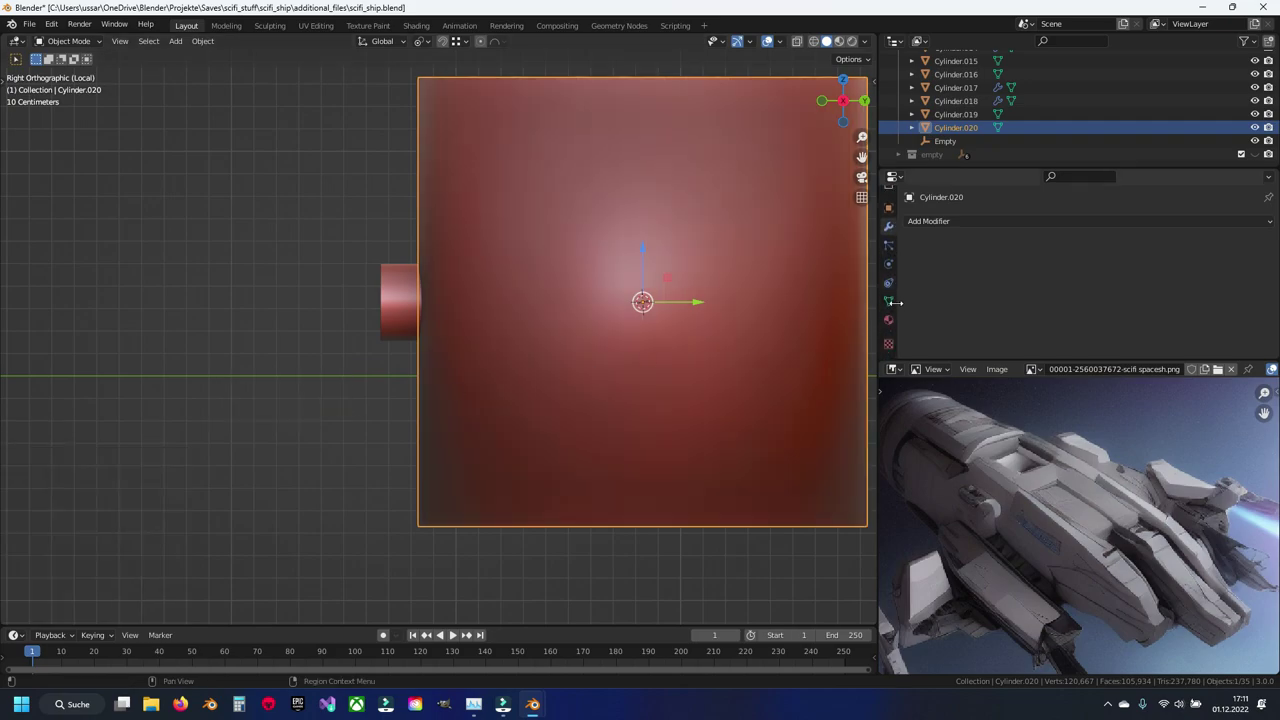
left_click(888, 302)
scroll(978, 326, "down", 1)
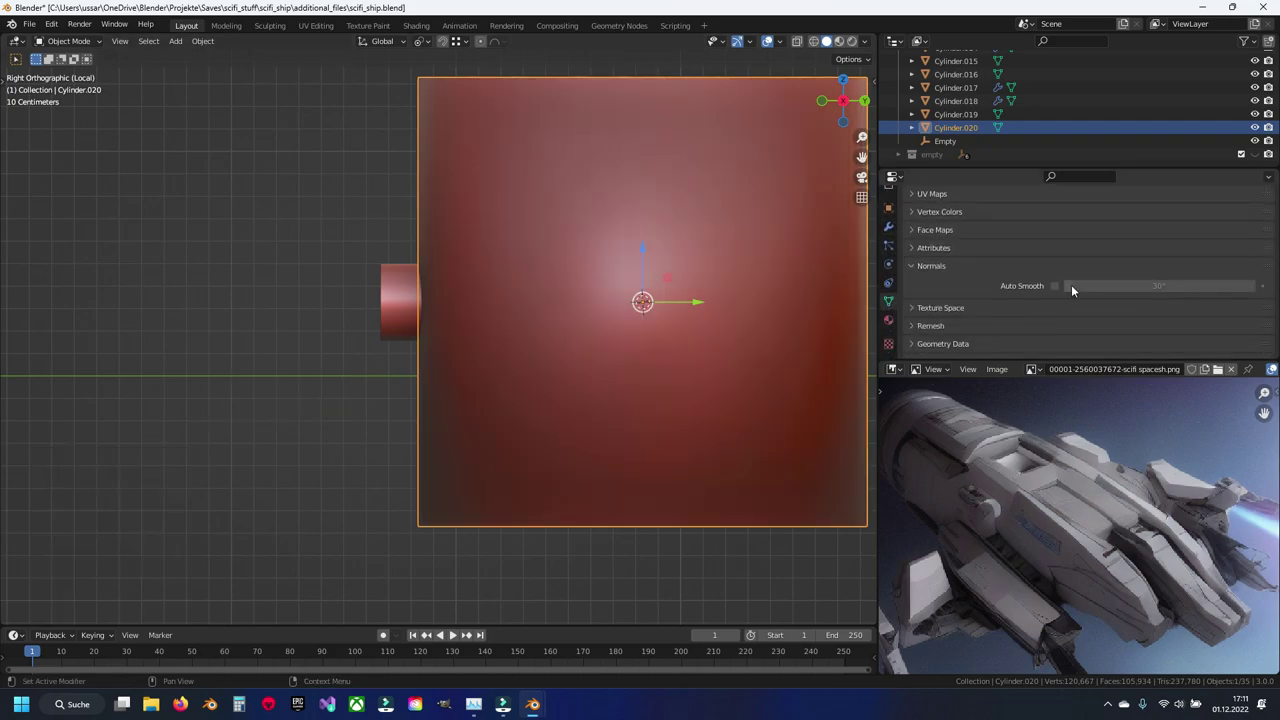
left_click(1054, 286)
Step: In Edit Mode, rotate the cylinder 90° and scale it down to a thin rod (about 0.133)
key("Tab")
type("r90")
key("Return")
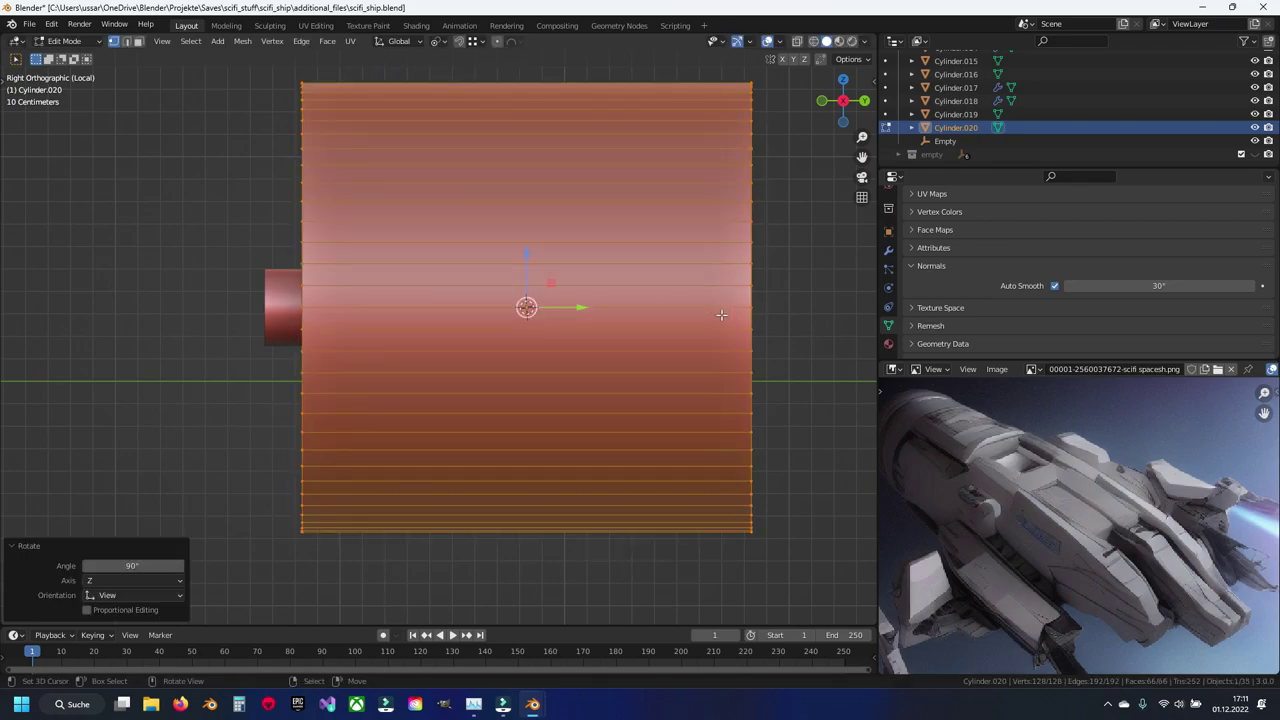
key("alt+z")
scroll(754, 437, "up", 2)
key("s")
left_click(590, 312)
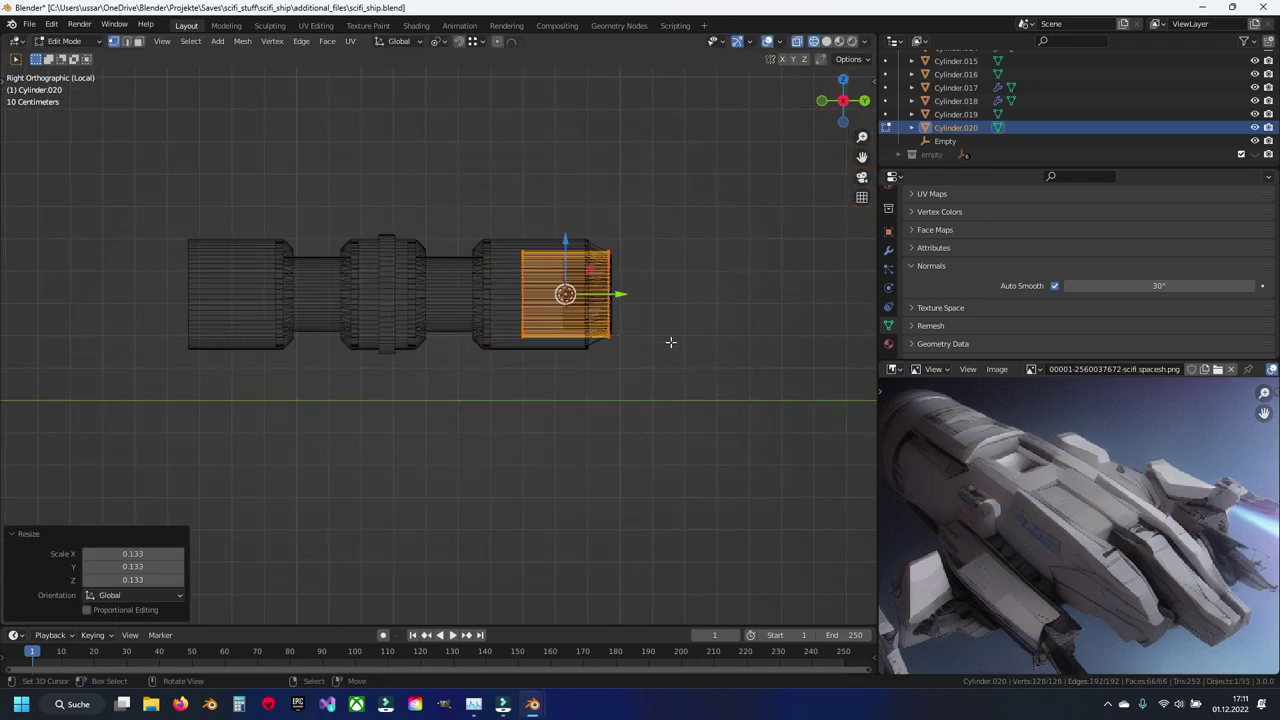
scroll(403, 360, "up", 5)
key("s")
left_click(528, 318)
key("alt+z")
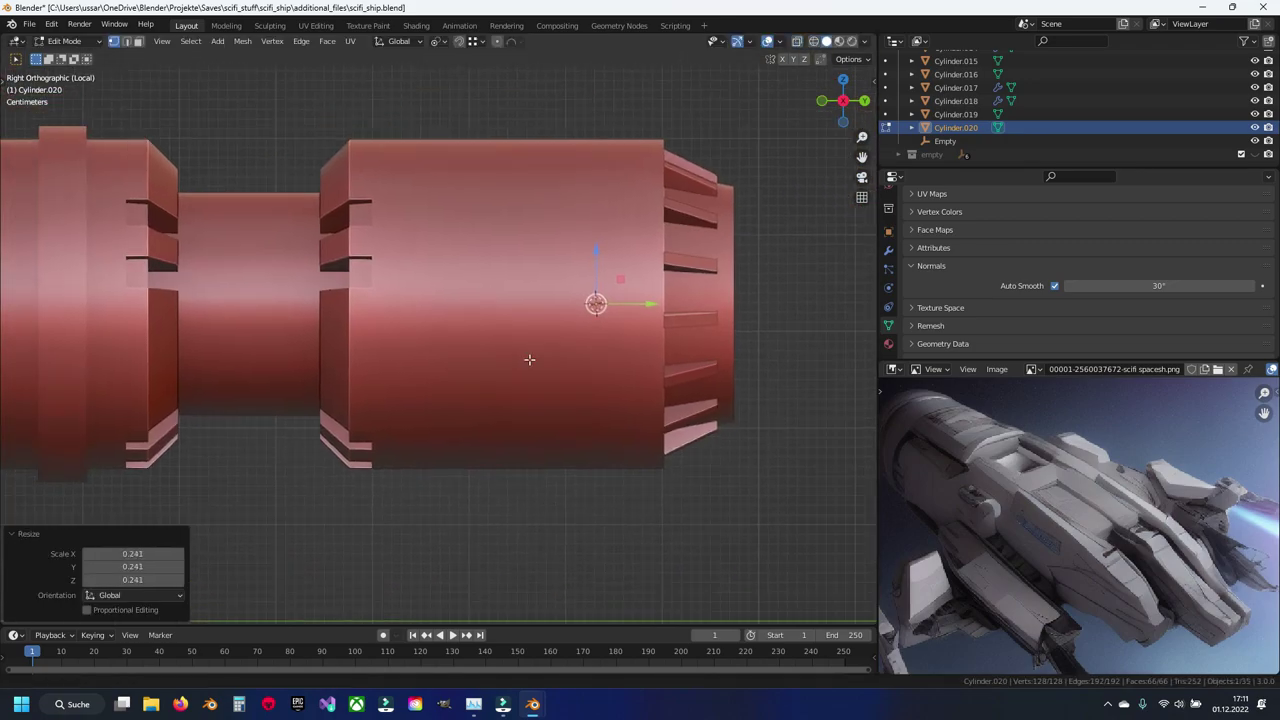
Step: Move the rod 0.135 m along X toward the rings and return to side view
scroll(594, 300, "up", 3)
left_click_drag(540, 361, 462, 361)
middle_click_drag(462, 361, 386, 363)
key("g")
key("x")
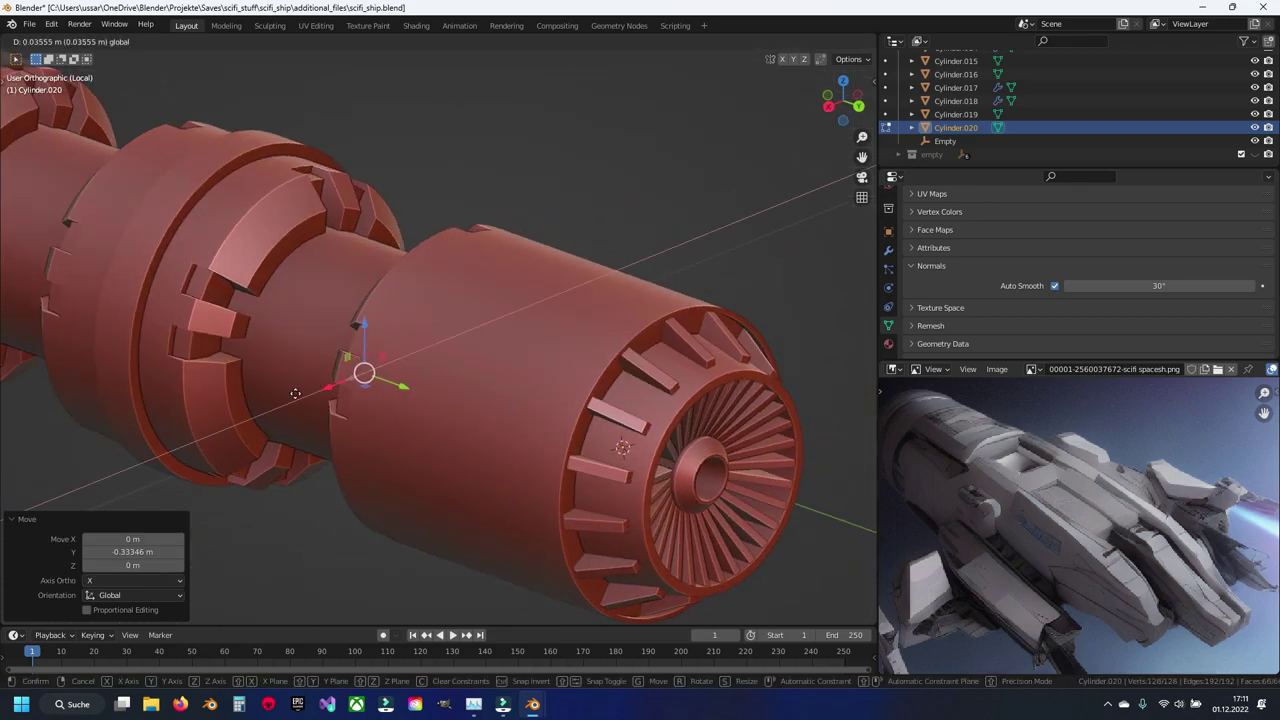
left_click(285, 400)
key("KP_3")
scroll(366, 457, "up", 1)
scroll(366, 457, "up", 3)
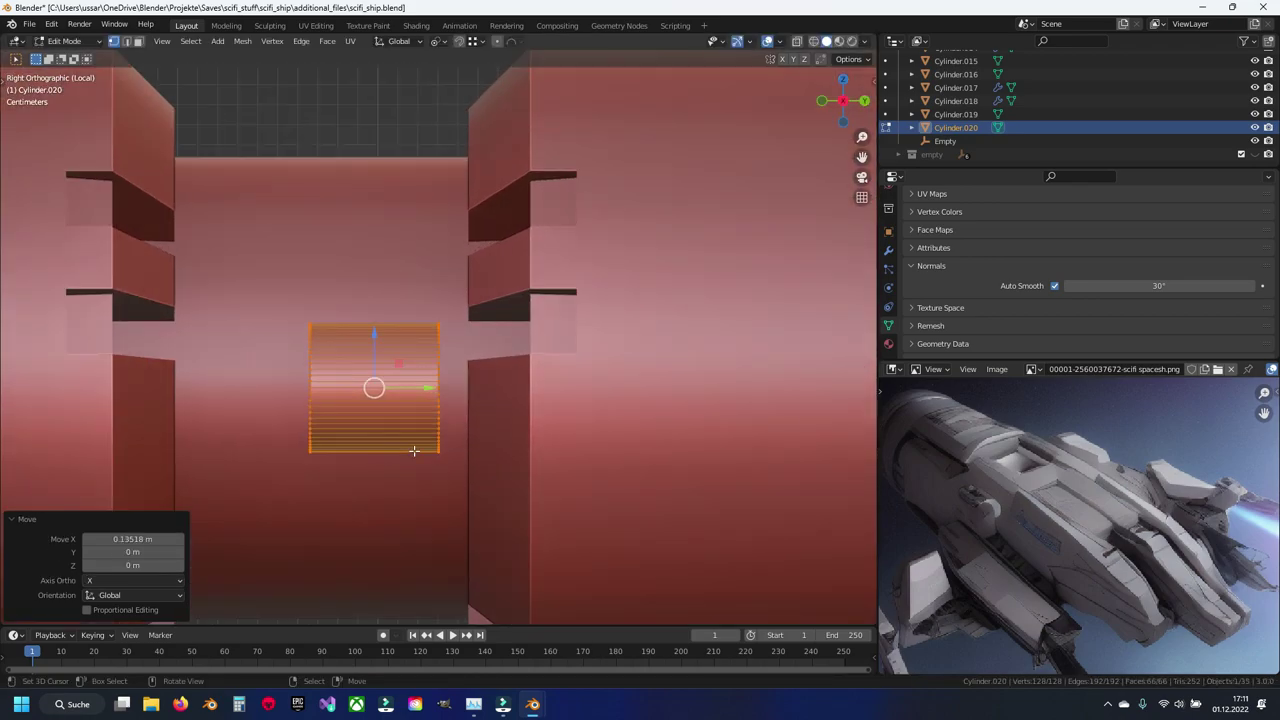
Step: Shrink the rod further and nudge it upward along Z toward the ring slot
key("g")
left_click(392, 427)
scroll(392, 427, "up", 1)
scroll(392, 427, "up", 2)
key("s")
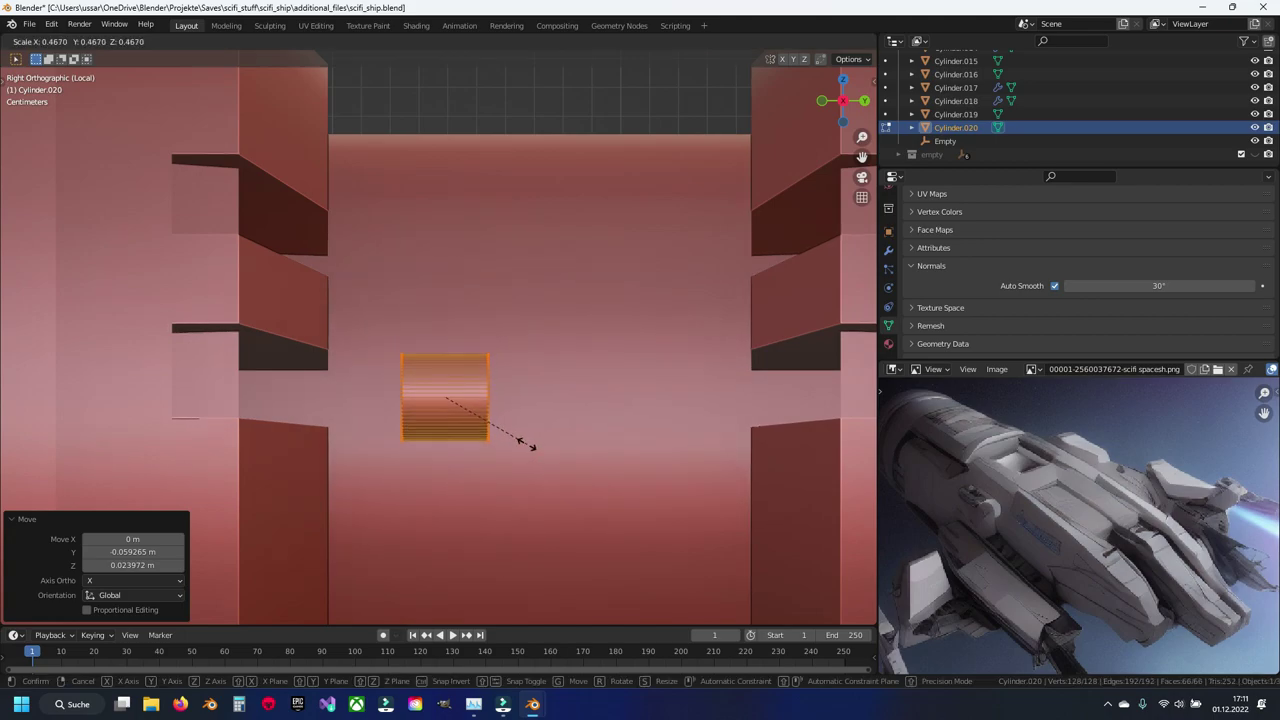
left_click(476, 408)
key("g")
left_click(339, 406)
key("g")
key("z")
left_click(280, 347)
Step: Slide the rod along Y into the slot between the rings and save the file
middle_click_drag(344, 385, 326, 363, "shift")
key("g")
key("y")
left_click(302, 366)
key("alt+z")
key("alt+a")
key("b")
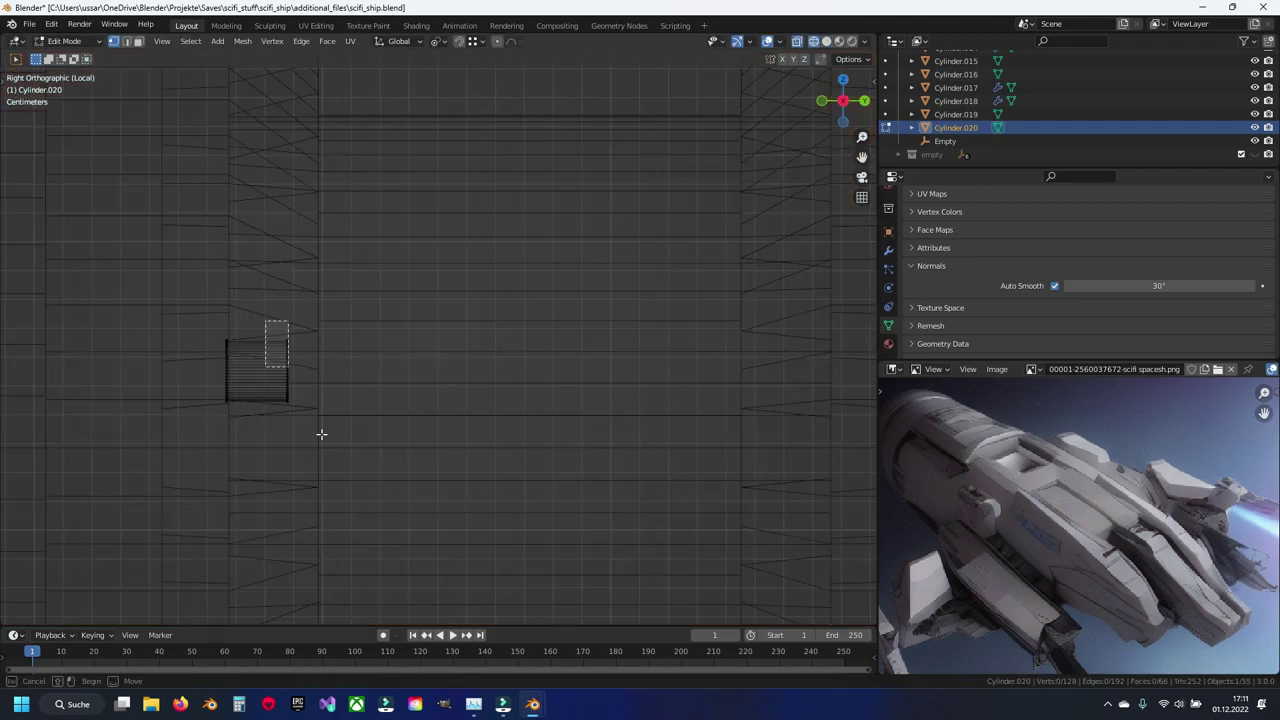
key("alt+z")
left_click_drag(327, 371, 676, 392)
middle_click_drag(676, 392, 482, 426)
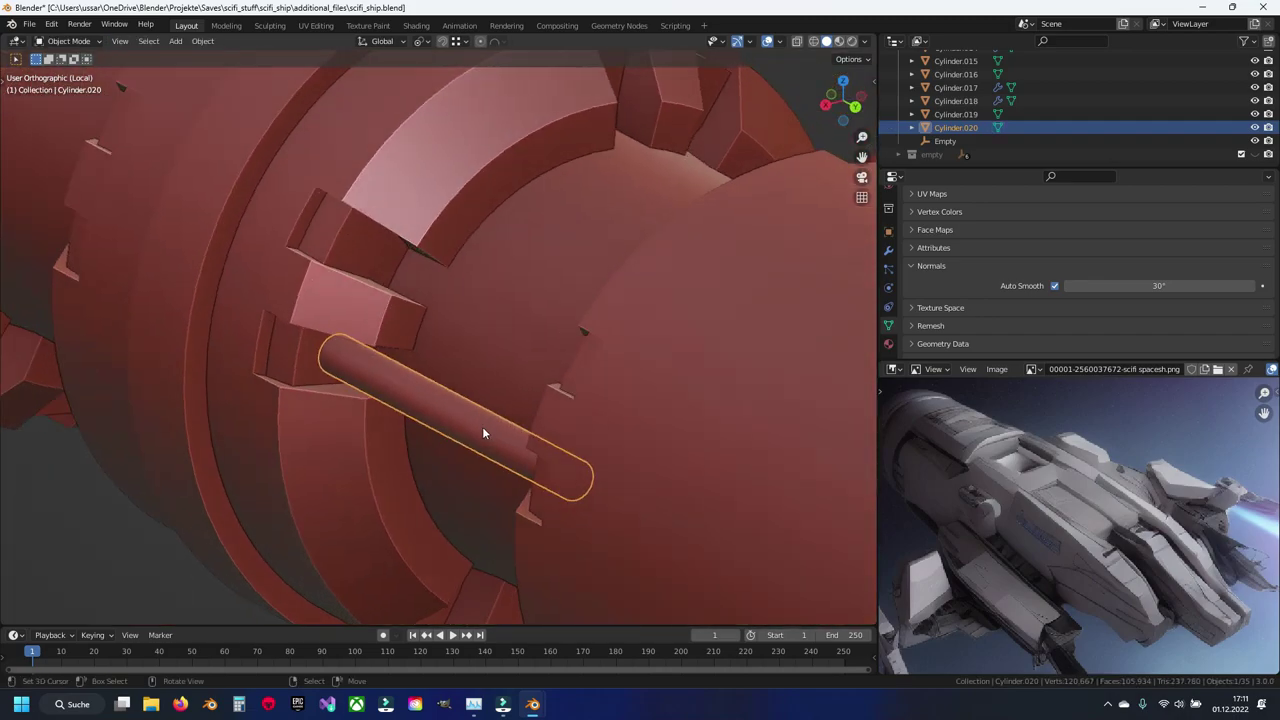
key("alt+a")
key("ctrl+s")
Step: Select the whole rod mesh and shift it along X to seat it
key("Tab")
key("alt+a")
key("l")
middle_click_drag(450, 440, 490, 395)
key("g")
key("x")
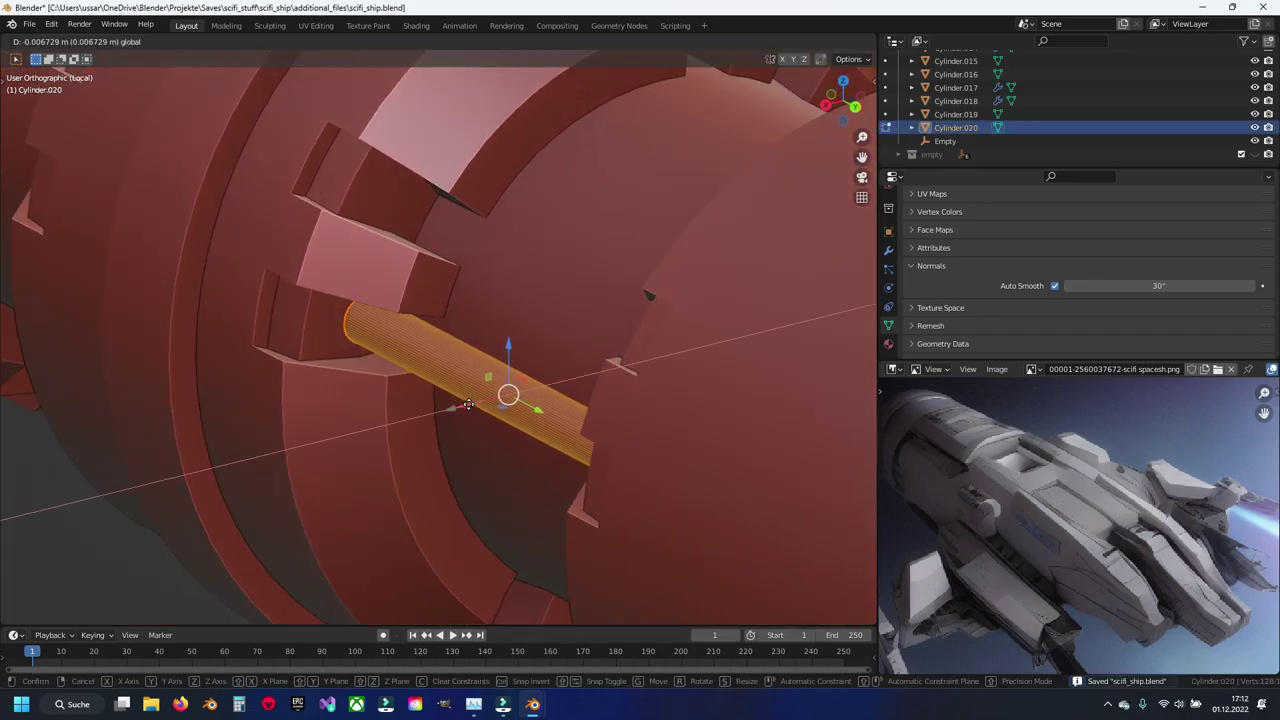
left_click(470, 408)
Step: Adjust the rod's height along Z so it sits in the slot
middle_click_drag(470, 408, 471, 408)
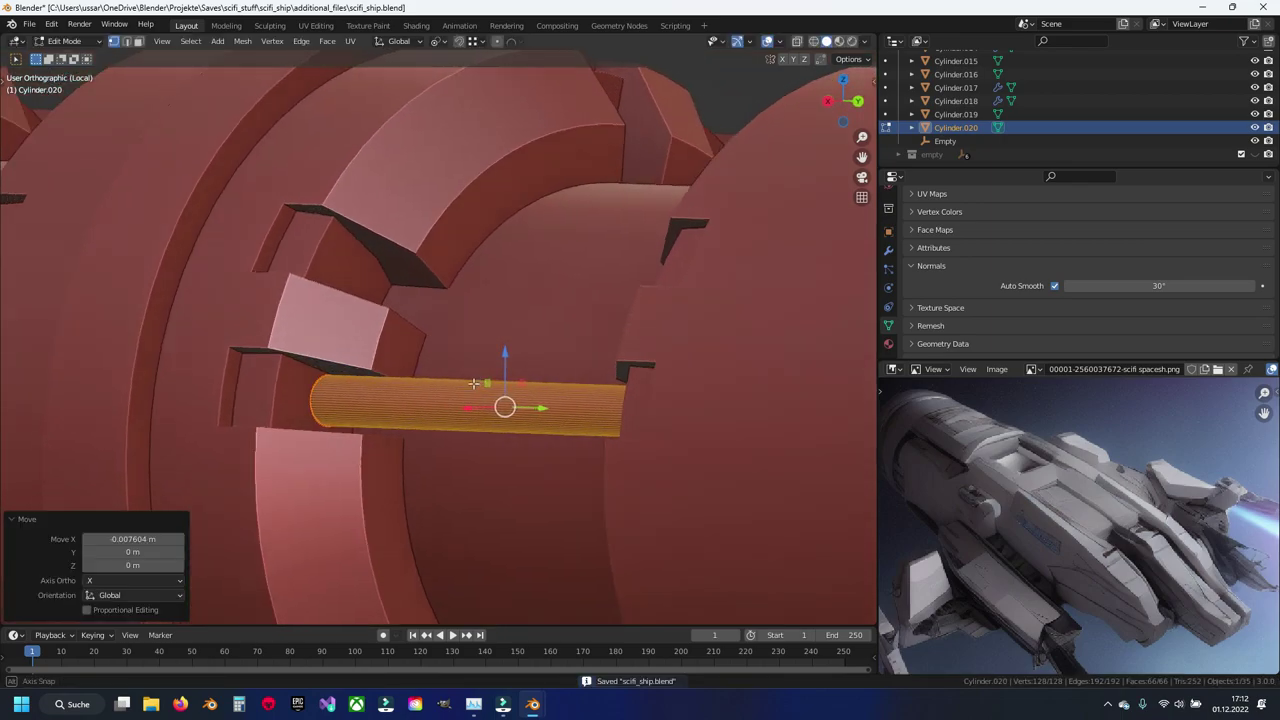
key("g")
key("x")
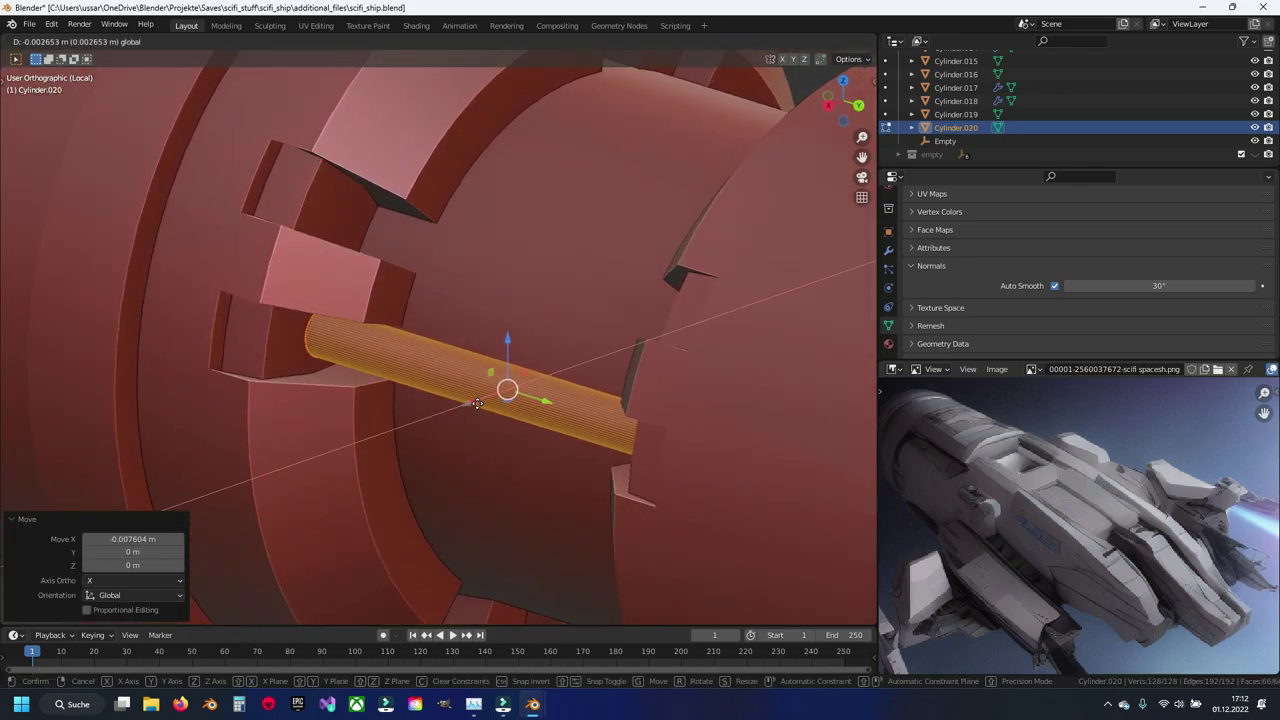
key("z")
left_click(503, 350)
mouse_move(503, 366)
middle_mouse_down()
mouse_move(503, 429)
mouse_move(531, 423)
mouse_move(500, 424)
middle_mouse_up()
Step: Extend the rod's left end along Y to span the ring gap, then save
key("KP_3")
key("alt+z")
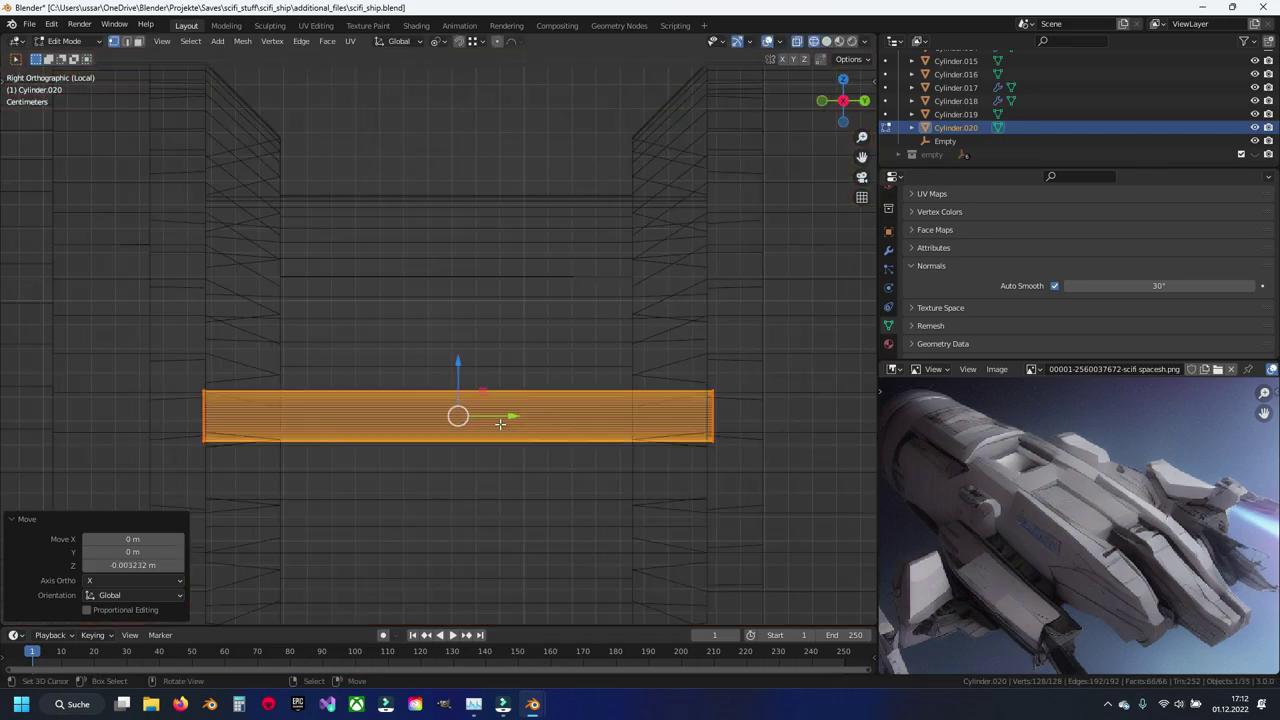
left_click_drag(170, 350, 225, 450)
key("alt+z")
key("g")
key("y")
left_click(248, 416)
key("alt+z")
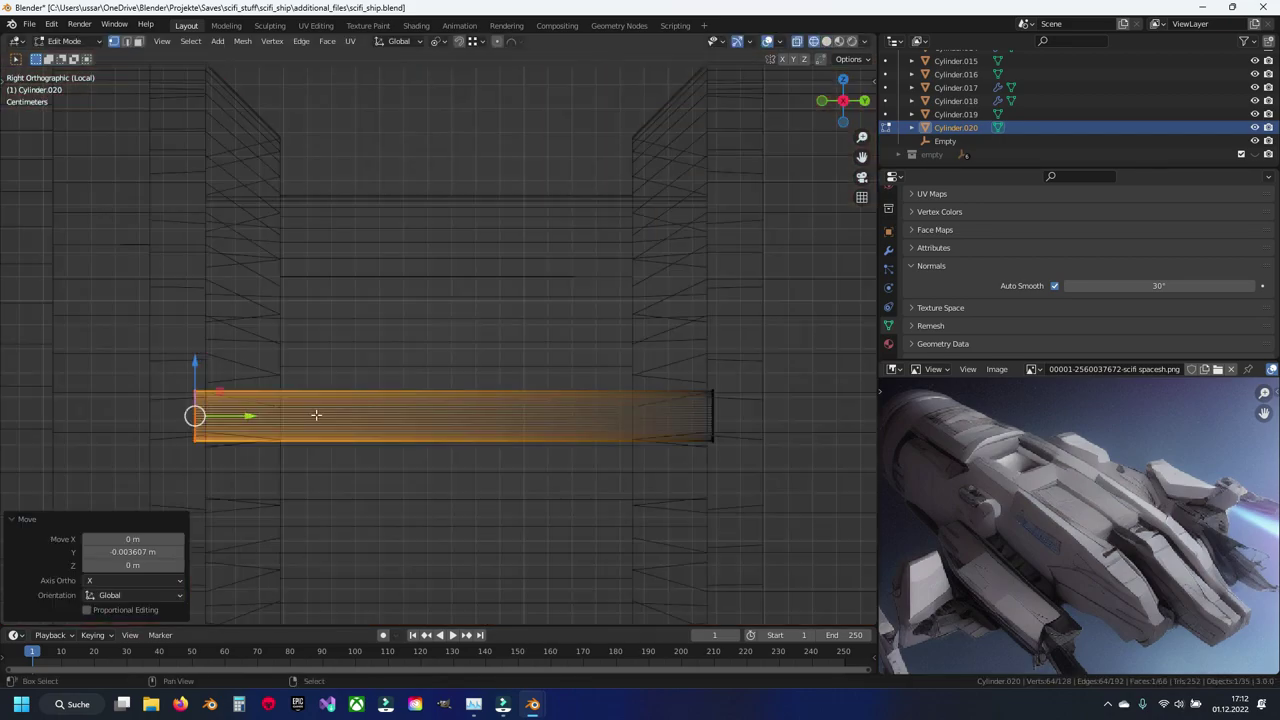
key("alt+z")
key("Tab")
scroll(527, 412, "down", 3)
key("ctrl+s")
Step: Inspect the seated rod and re-enter Edit Mode with its mesh deselected for loop cuts
mouse_move(527, 412)
middle_mouse_down()
mouse_move(440, 461)
mouse_move(502, 418)
mouse_move(488, 371)
middle_mouse_up()
scroll(496, 412, "up", 2)
scroll(496, 412, "up", 1)
key("Tab")
key("a")
key("alt+a")
key("ctrl+r")
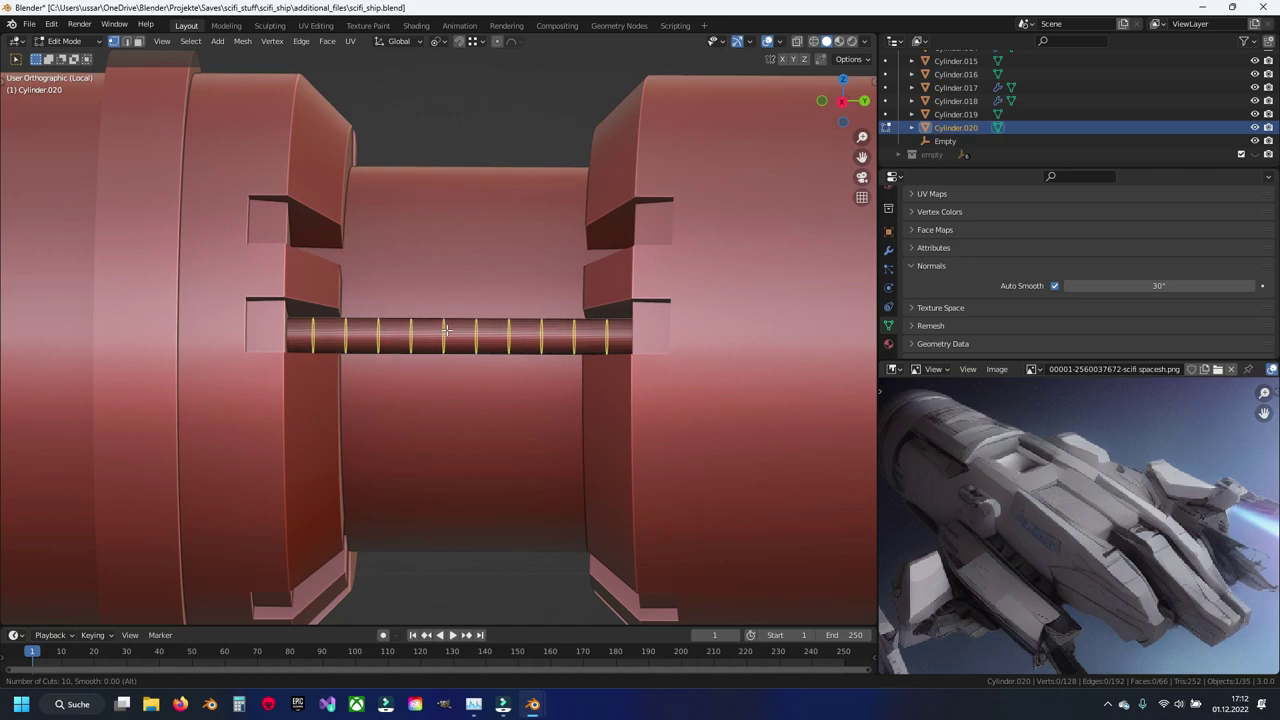
Step: Add ten evenly spaced loop cuts along the rod in edge select mode
left_click(445, 330)
right_click(445, 330)
scroll(449, 363, "up", 2)
scroll(497, 372, "up", 3)
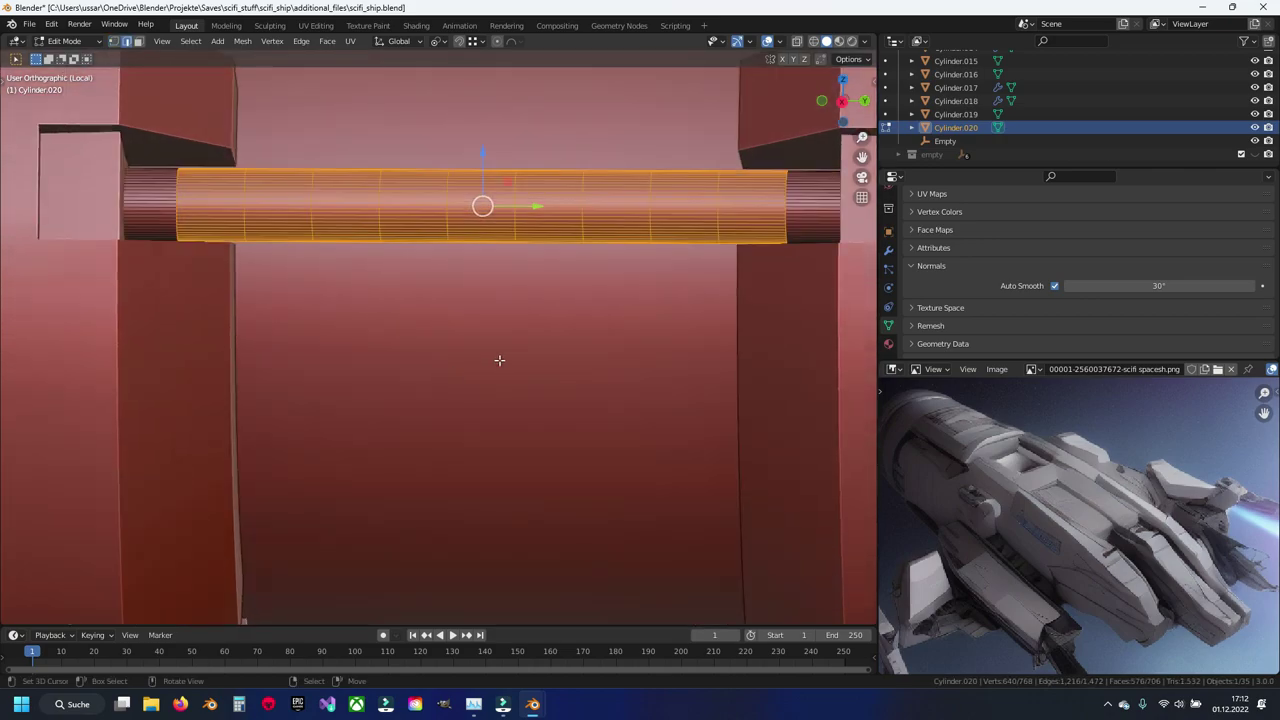
key("ctrl+z")
key("ctrl+z")
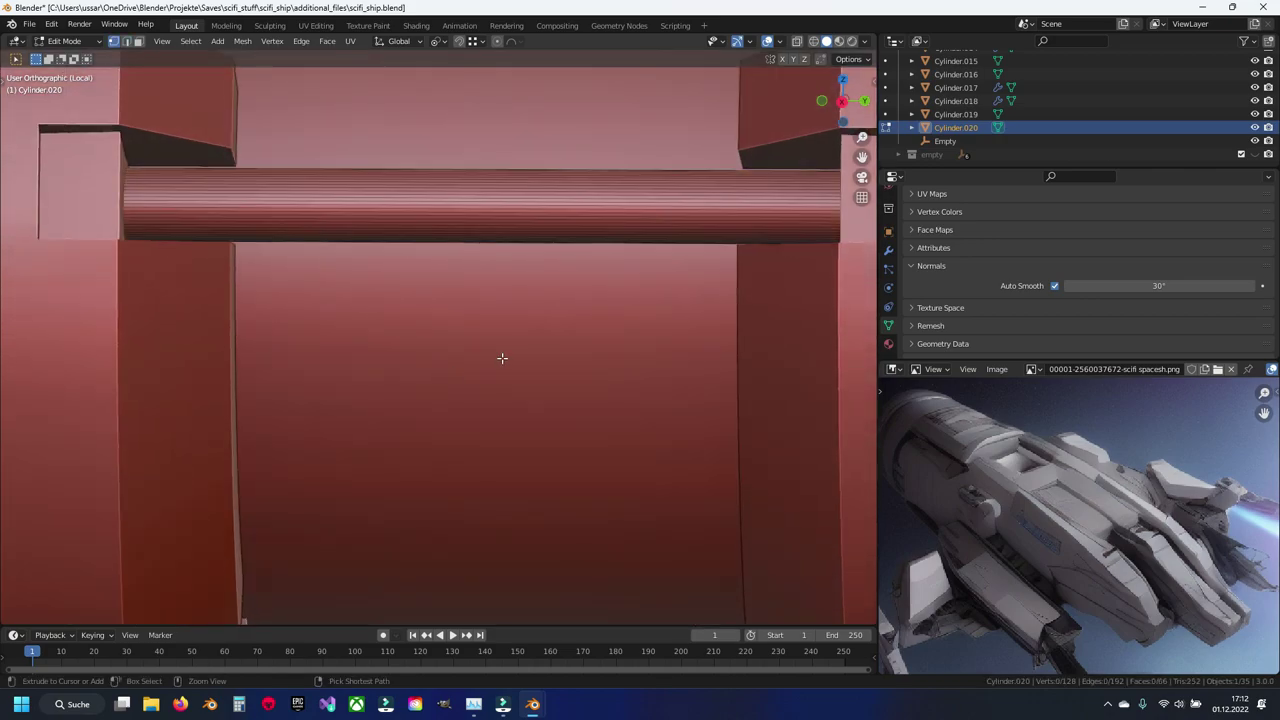
key("2")
scroll(449, 222, "up", 2)
scroll(449, 222, "up", 2)
scroll(449, 222, "down", 2)
left_click(448, 222)
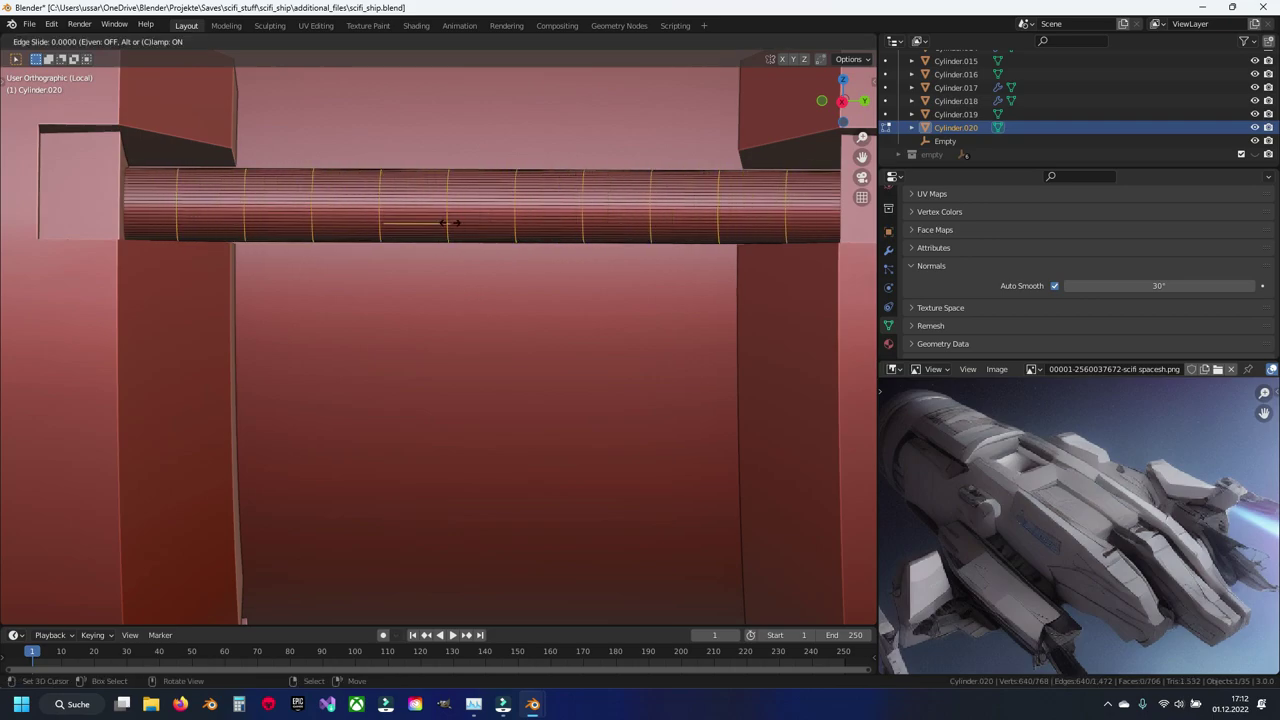
right_click(449, 234)
middle_click_drag(506, 306, 473, 293, "shift")
Step: Bevel the ten loops narrowly and sink them into grooves by extruding and scaling excluding Y
key("ctrl+b")
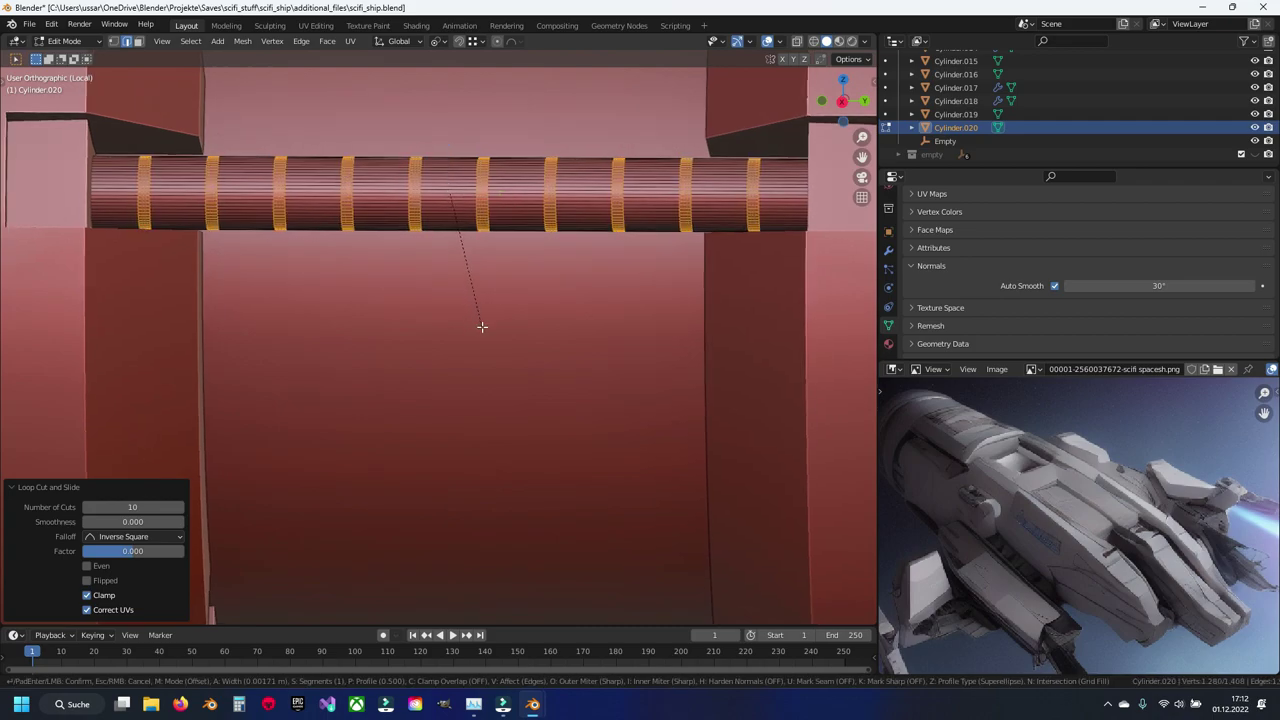
left_click(482, 326)
middle_click_drag(482, 326, 469, 345, "shift")
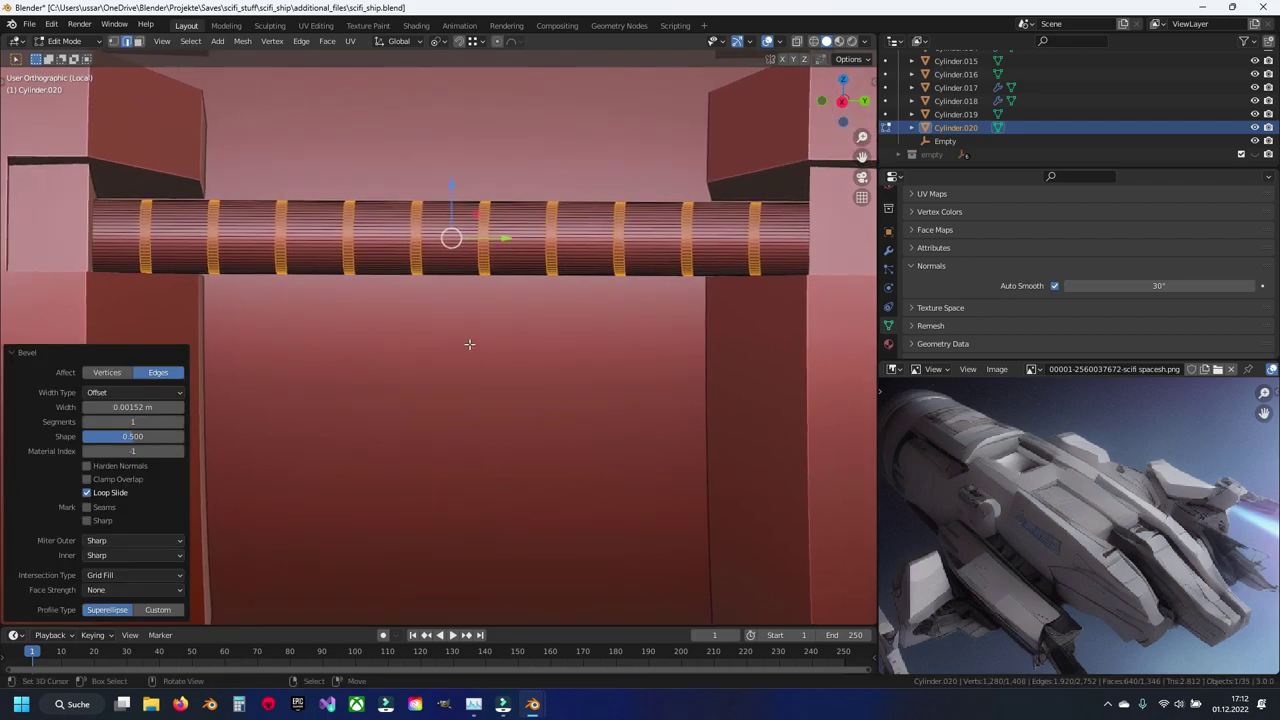
key("e")
right_click(469, 344)
key("s")
key("shift+y")
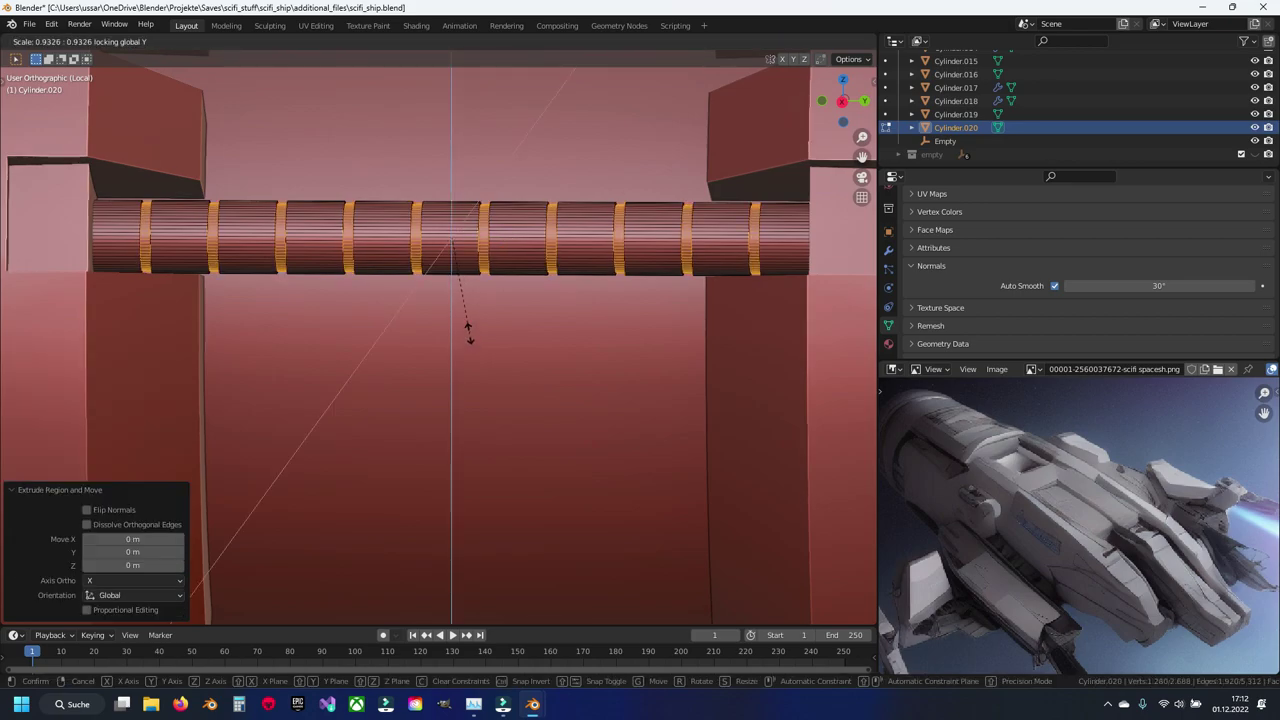
left_click(462, 322)
Step: Leave Edit Mode, save scifi_ship.blend, and select the finished ribbed rod
key("Tab")
scroll(462, 322, "down", 3)
key("ctrl+s")
mouse_move(462, 322)
middle_mouse_down()
mouse_move(356, 382)
mouse_move(457, 322)
mouse_move(535, 316)
mouse_move(488, 337)
mouse_move(386, 339)
middle_mouse_up()
left_click(471, 266)
Step: Select the whole ribbed rod mesh in Edit Mode and set the pivot point to the 3D cursor
key("KP_1")
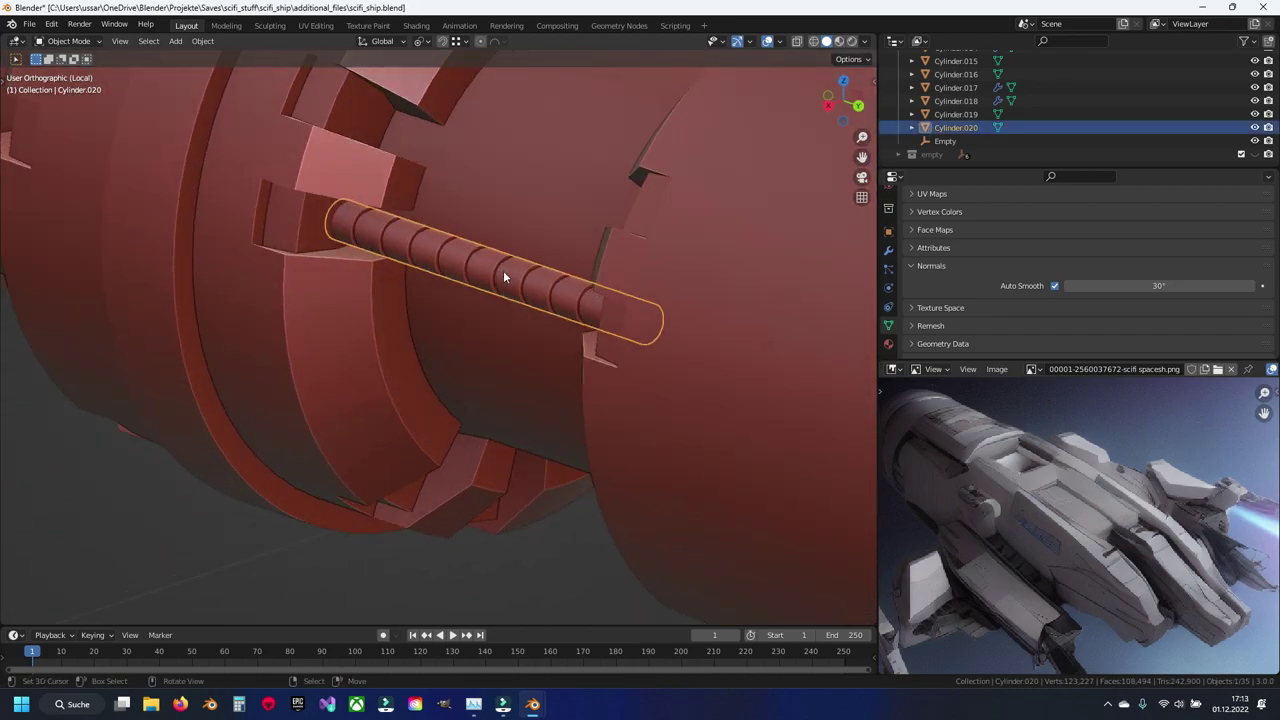
key("shift+z")
middle_click_drag(504, 271, 547, 314, "shift")
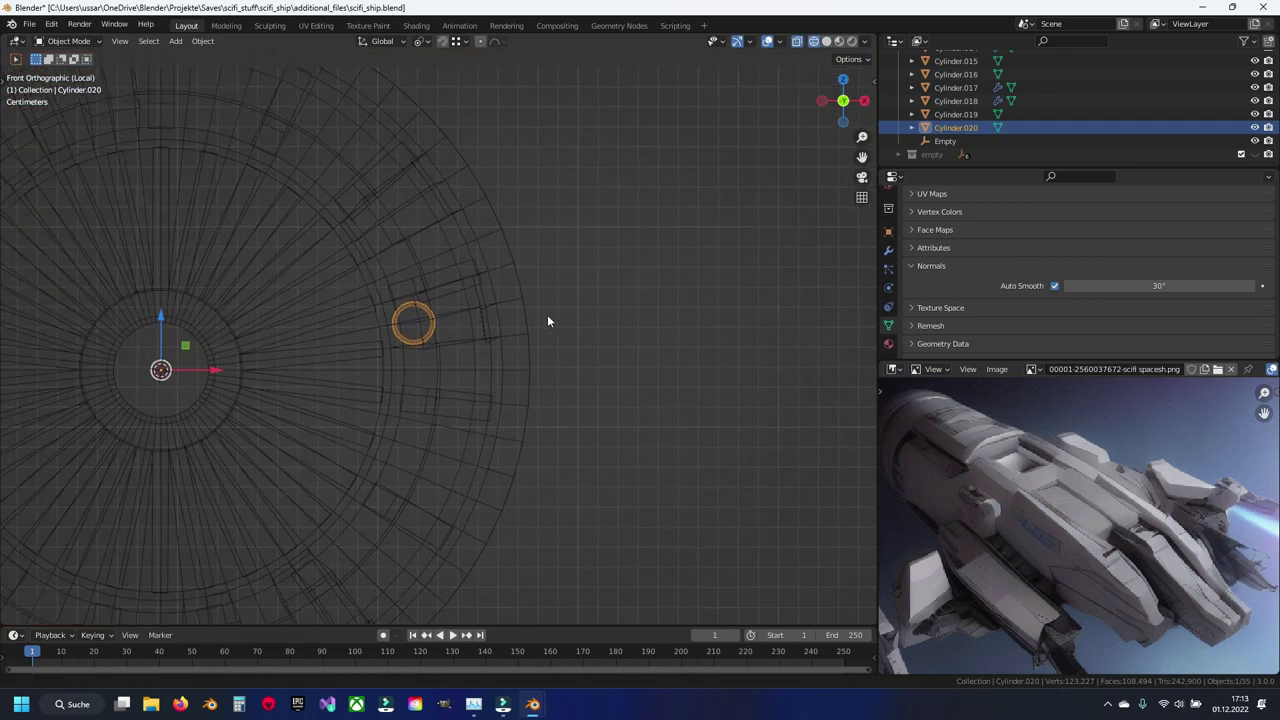
scroll(550, 320, "up", 4)
key("Tab")
key("a")
scroll(632, 423, "up", 2, "shift")
scroll(423, 389, "down", 3)
middle_click_drag(423, 389, 594, 411, "shift")
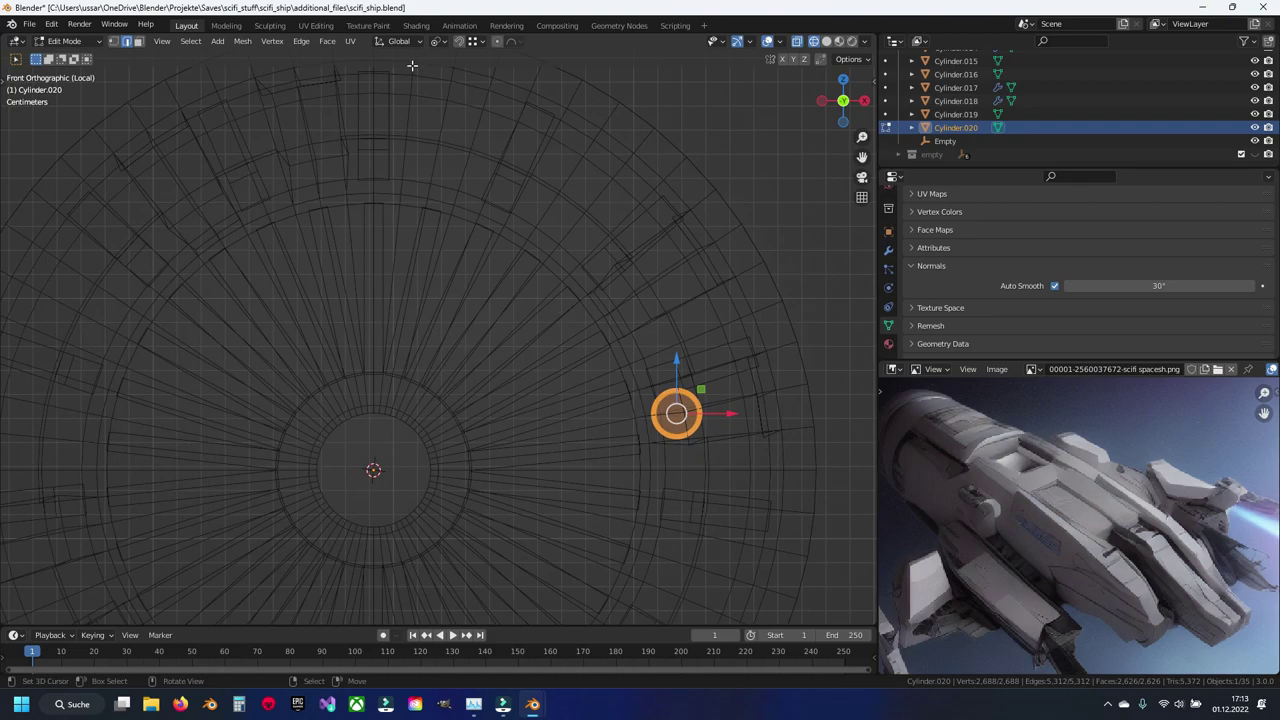
left_click(437, 41)
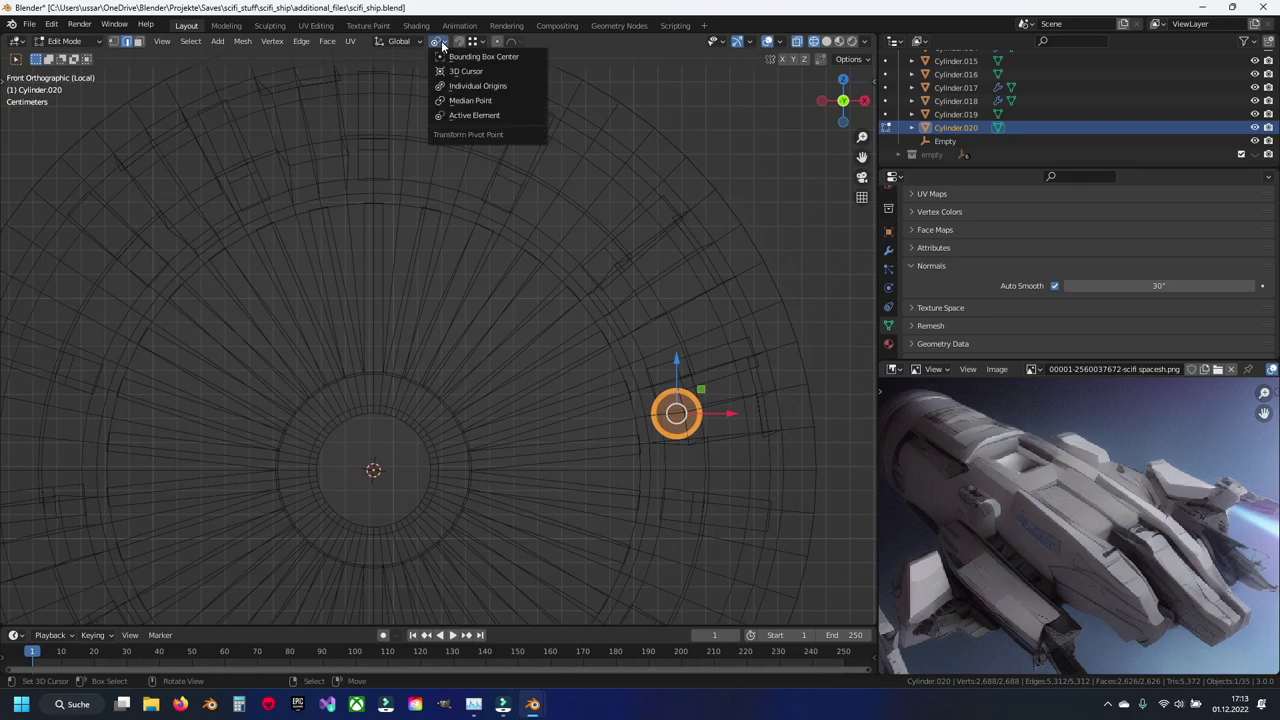
left_click(490, 72)
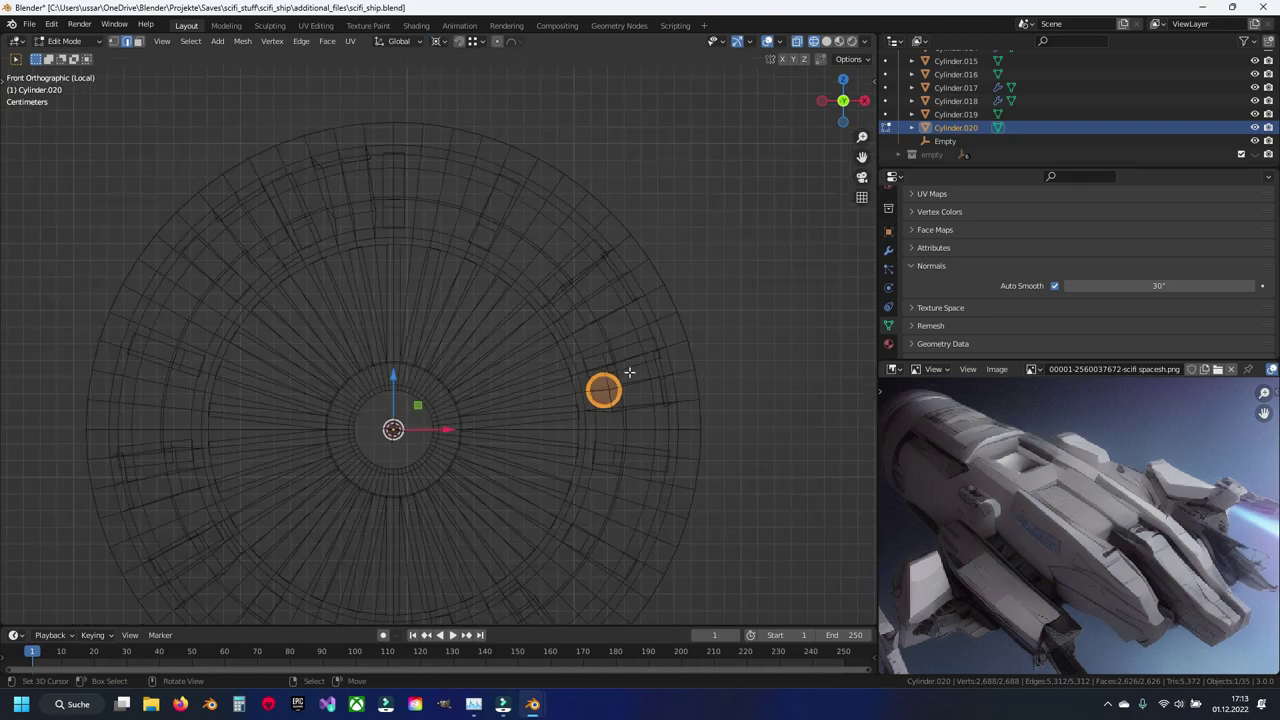
key("shift+z")
mouse_move(557, 349)
middle_mouse_down()
mouse_move(423, 357)
mouse_move(418, 318)
middle_mouse_up()
Step: Duplicate the ribbed rod in place and rotate the copy around the fuselage on the Y axis
key("shift+d")
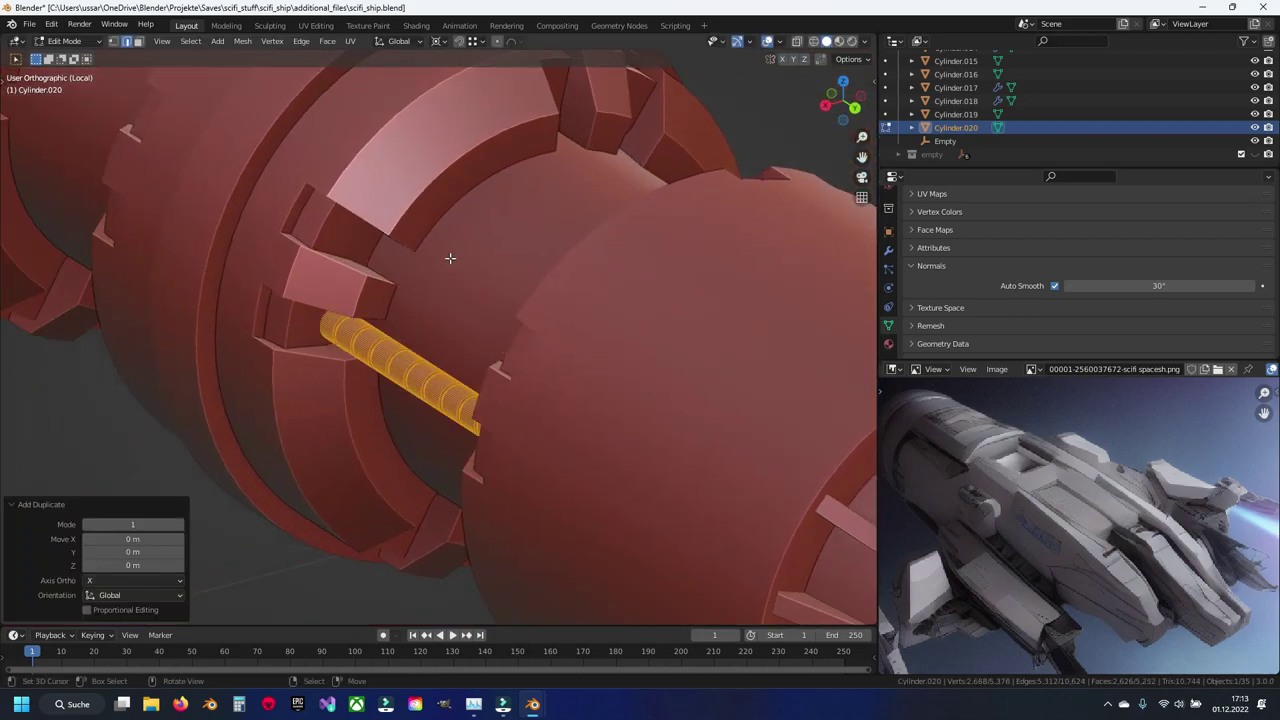
right_click(443, 257)
key("r")
key("y")
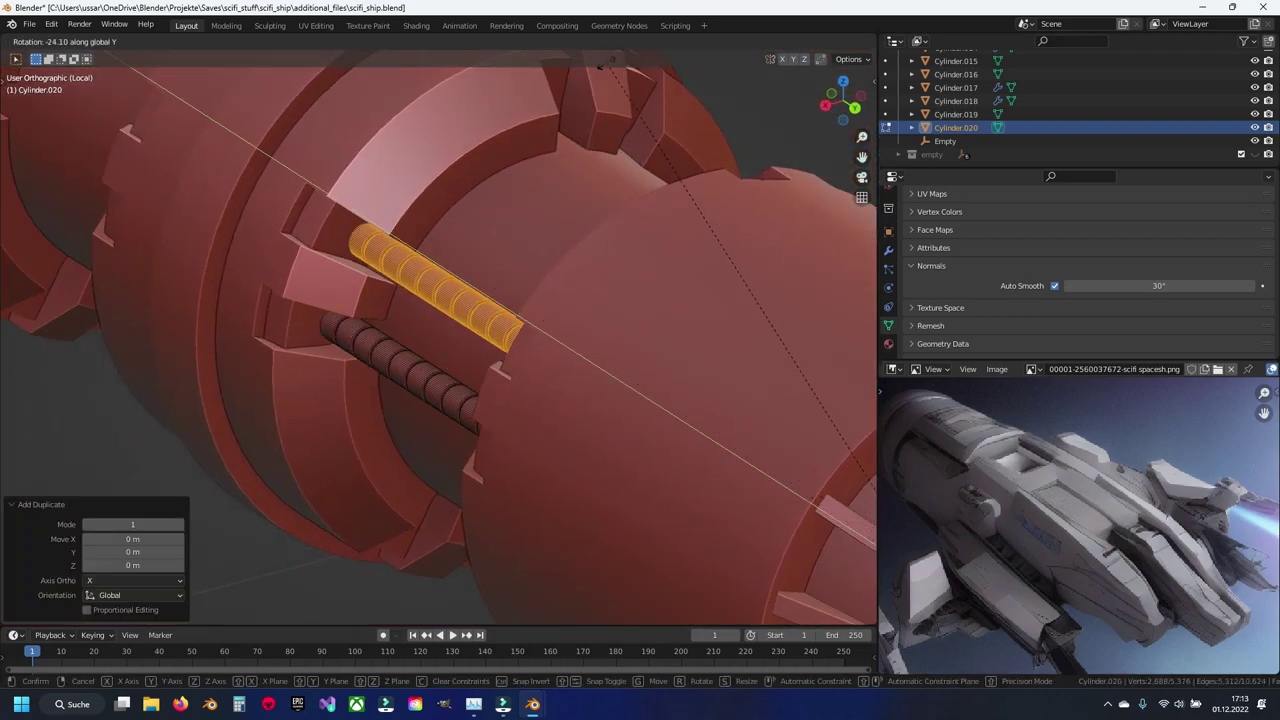
left_click(596, 68)
Step: Duplicate both ribbed rods and rotate the copies roughly 90° around the fuselage axis
key("alt+a")
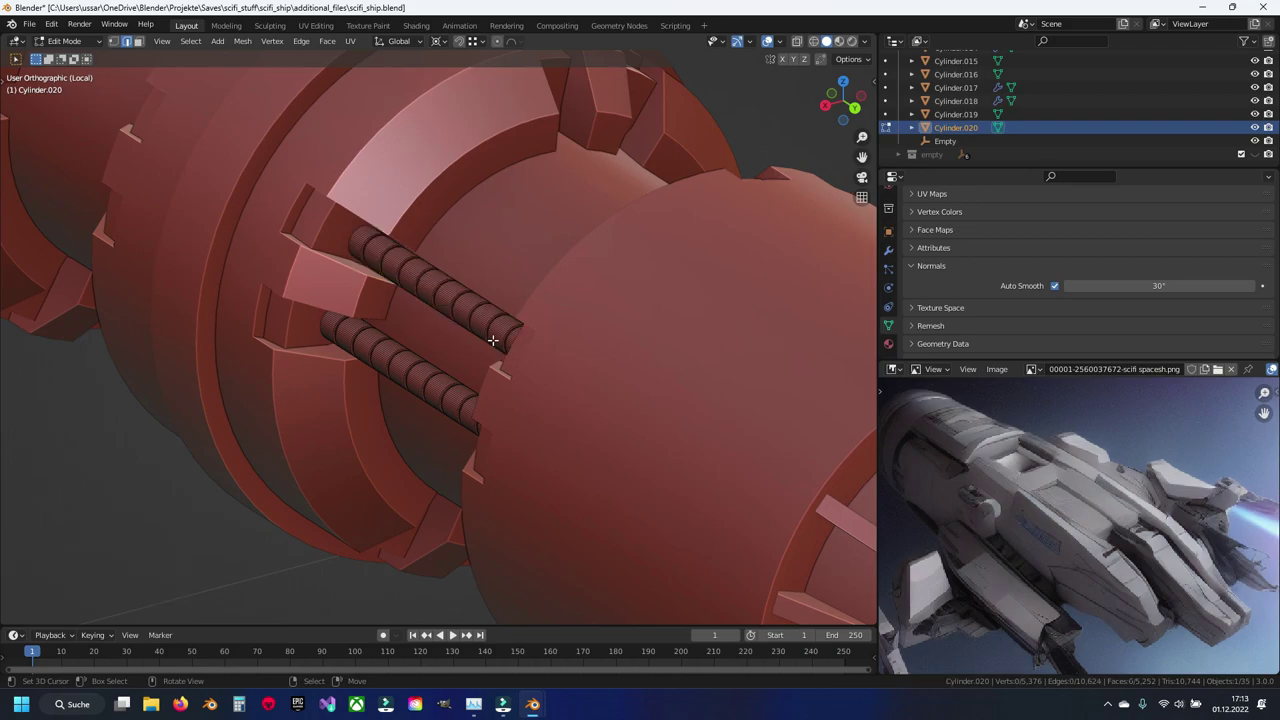
key("a")
scroll(491, 337, "down", 2)
key("shift+d")
right_click(502, 328)
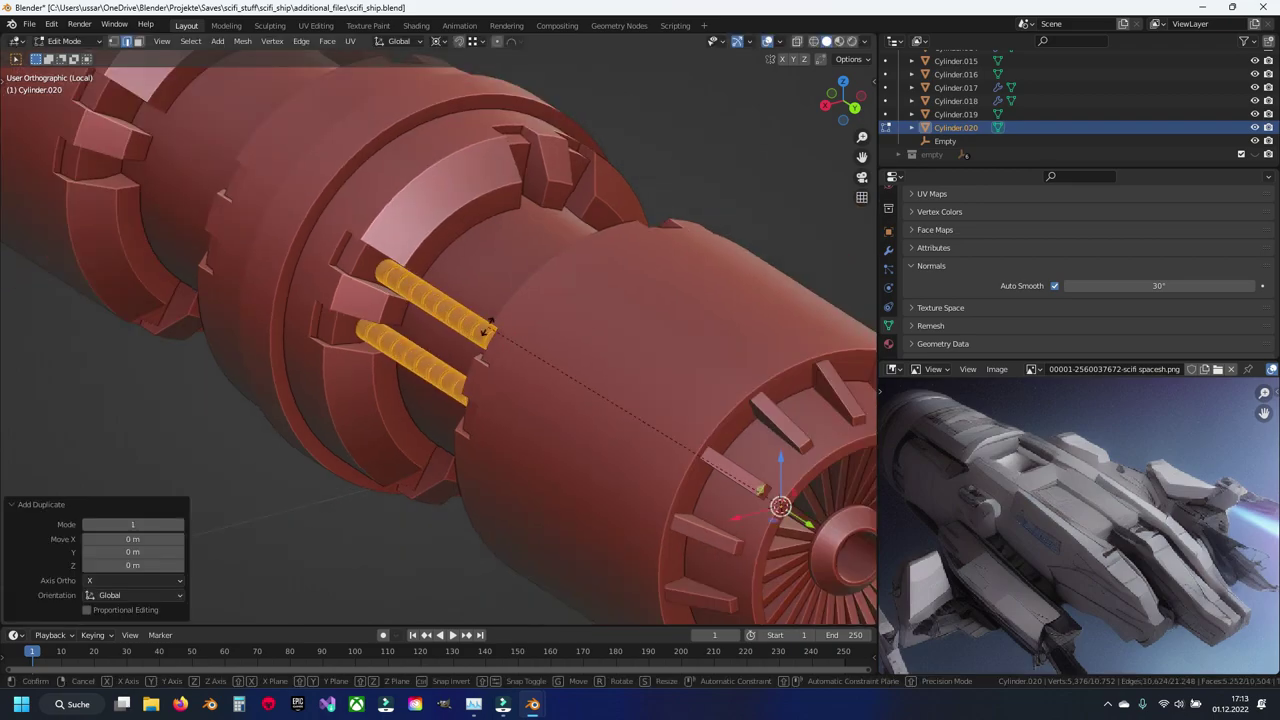
key("y")
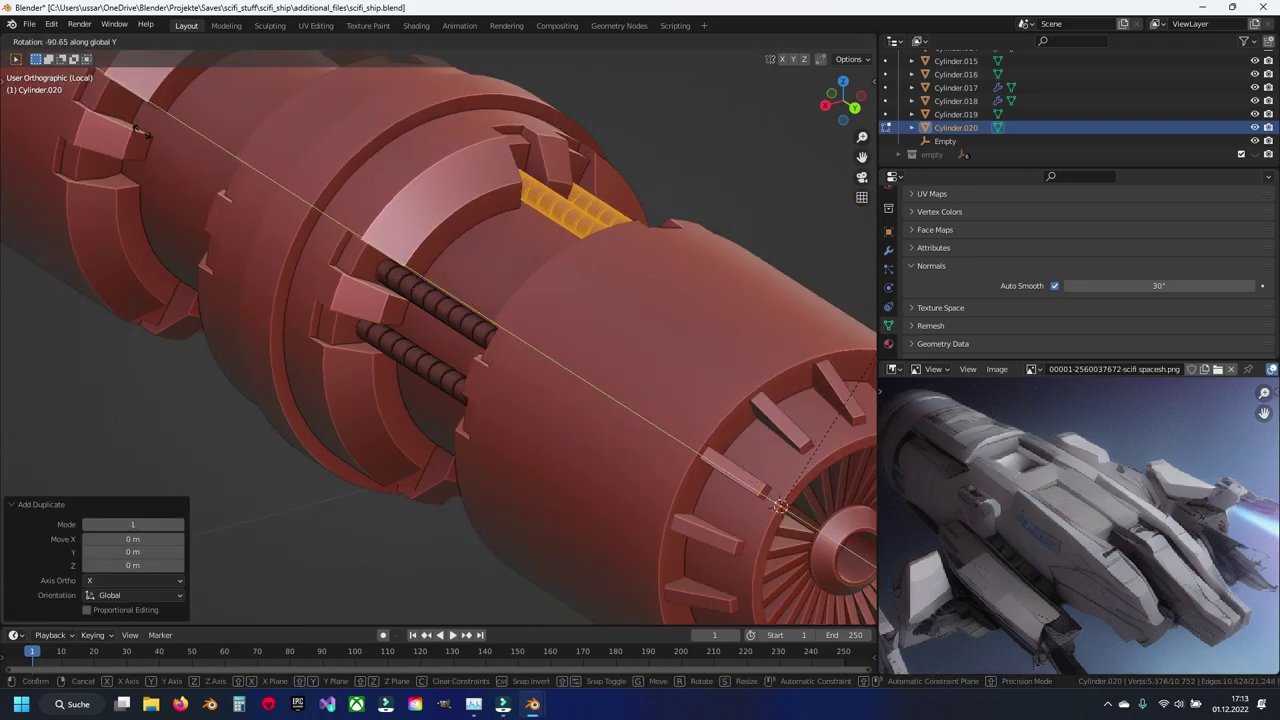
left_click(142, 133)
middle_click_drag(142, 133, 473, 269)
scroll(531, 274, "up", 3)
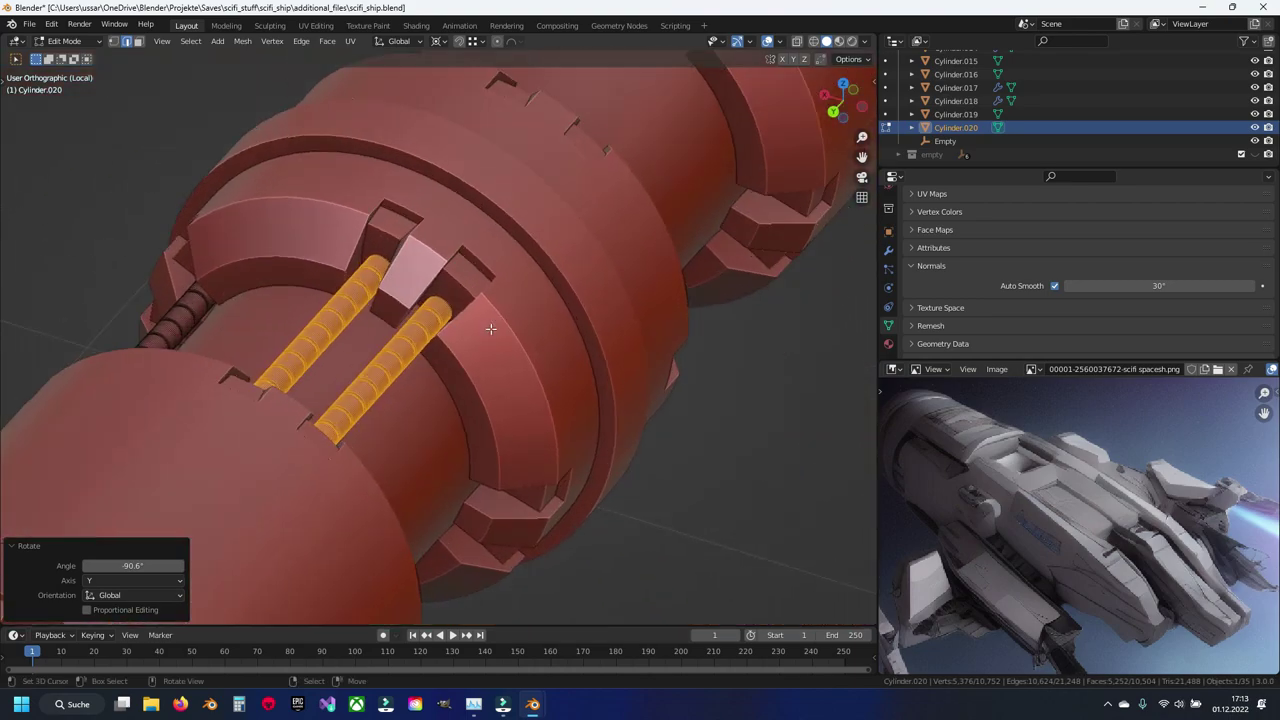
middle_click_drag(531, 274, 400, 290)
scroll(400, 290, "up", 2)
scroll(400, 290, "down", 4)
scroll(410, 296, "down", 3)
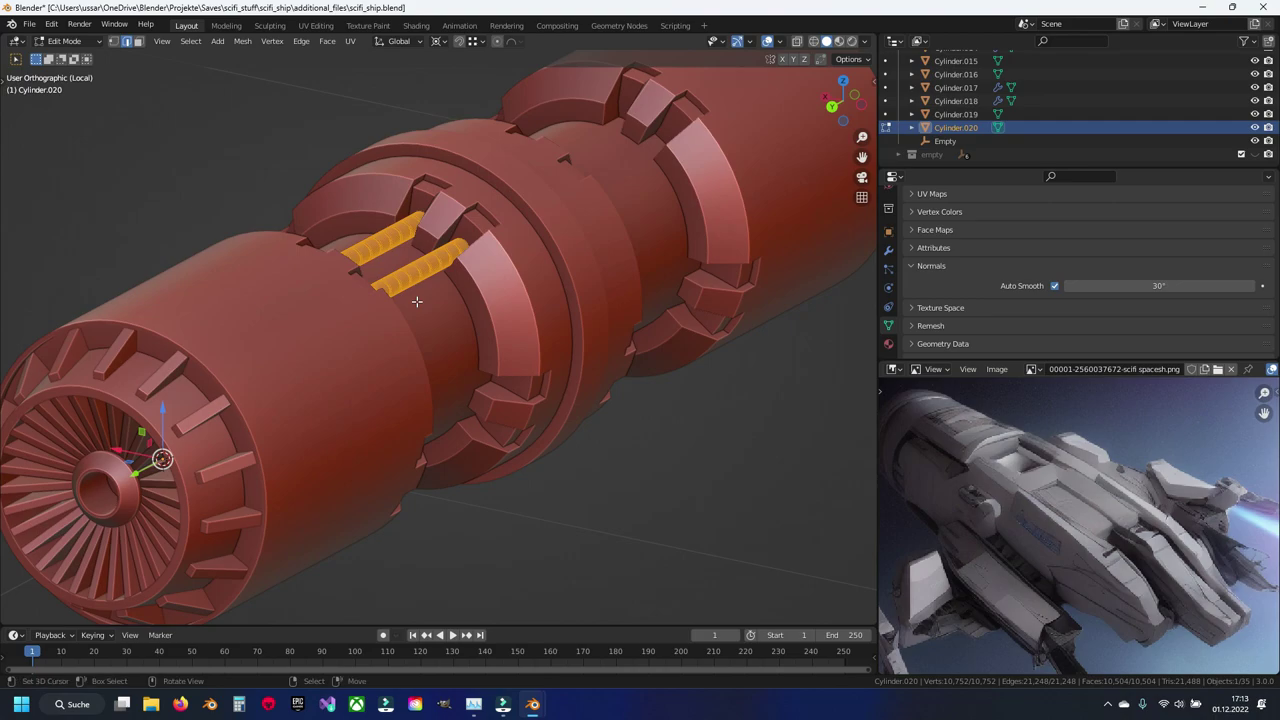
Step: Duplicate the selected rods again and rotate them on Y to the opposite side of the fuselage
key("shift+d")
key("Escape")
key("r")
key("y")
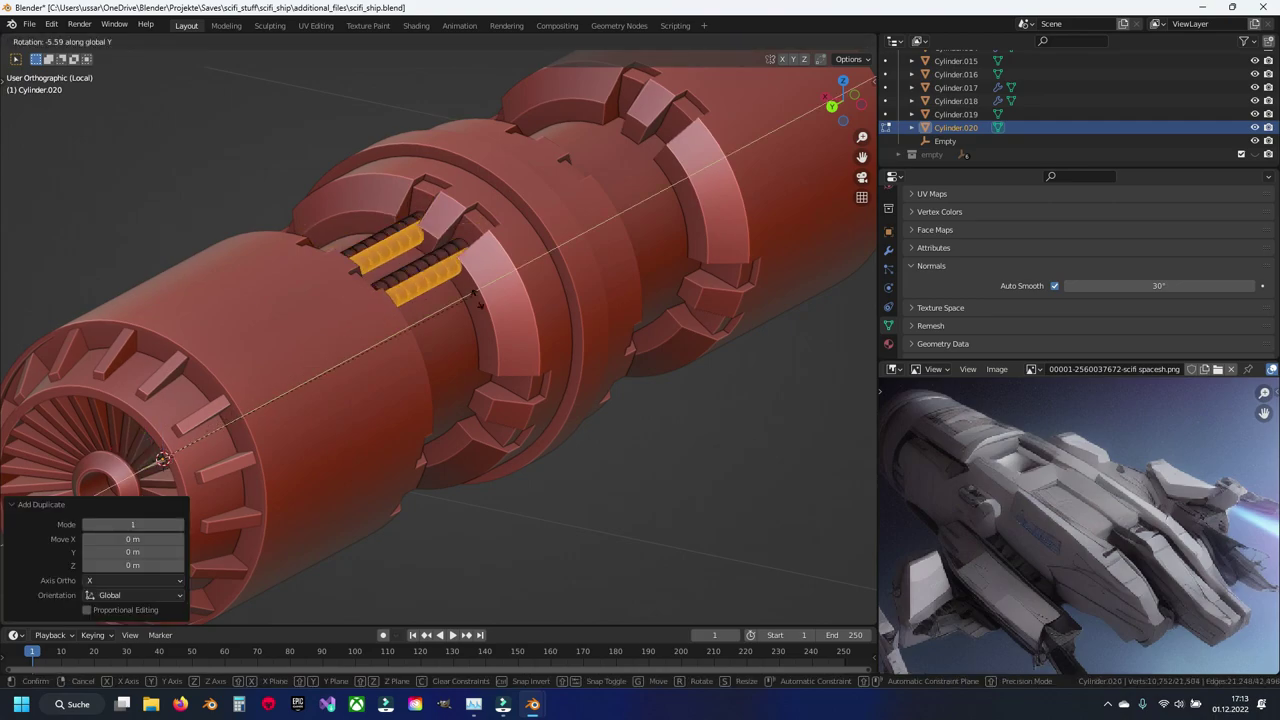
left_click(820, 576)
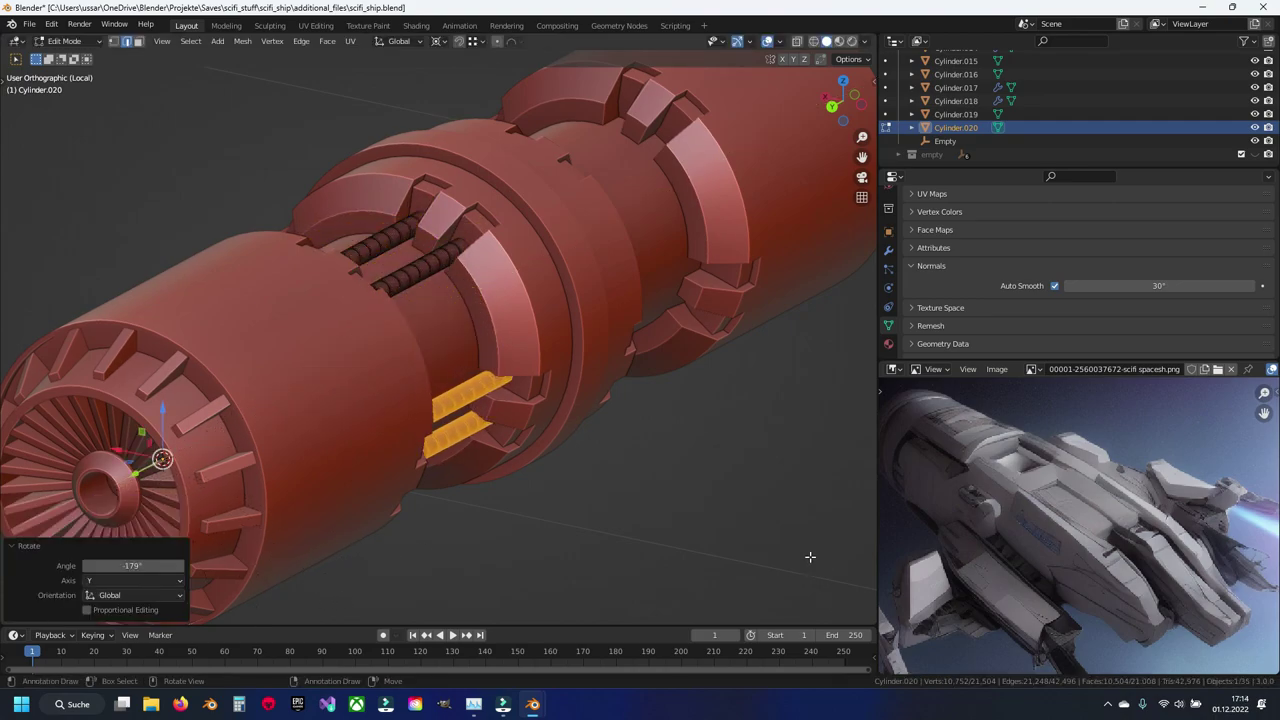
scroll(651, 408, "up", 5)
middle_click_drag(651, 408, 666, 322)
key("r")
key("y")
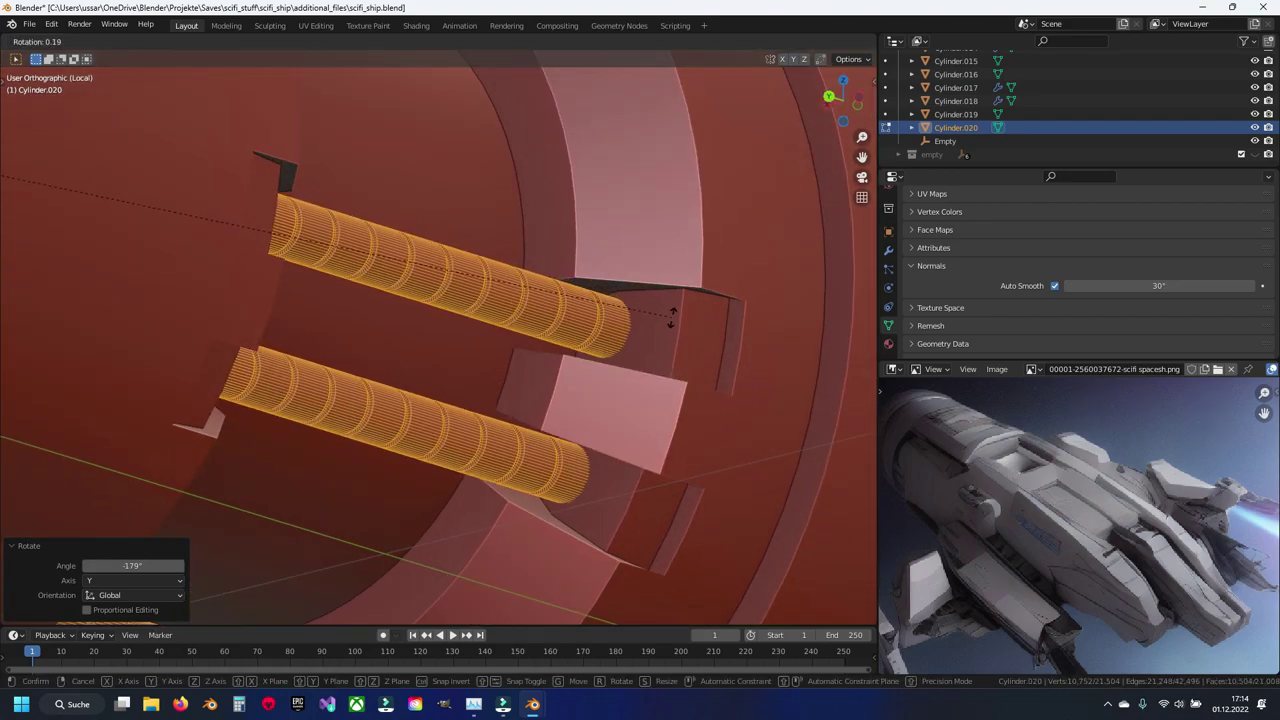
key("Escape")
scroll(664, 350, "down", 4)
key("alt+a")
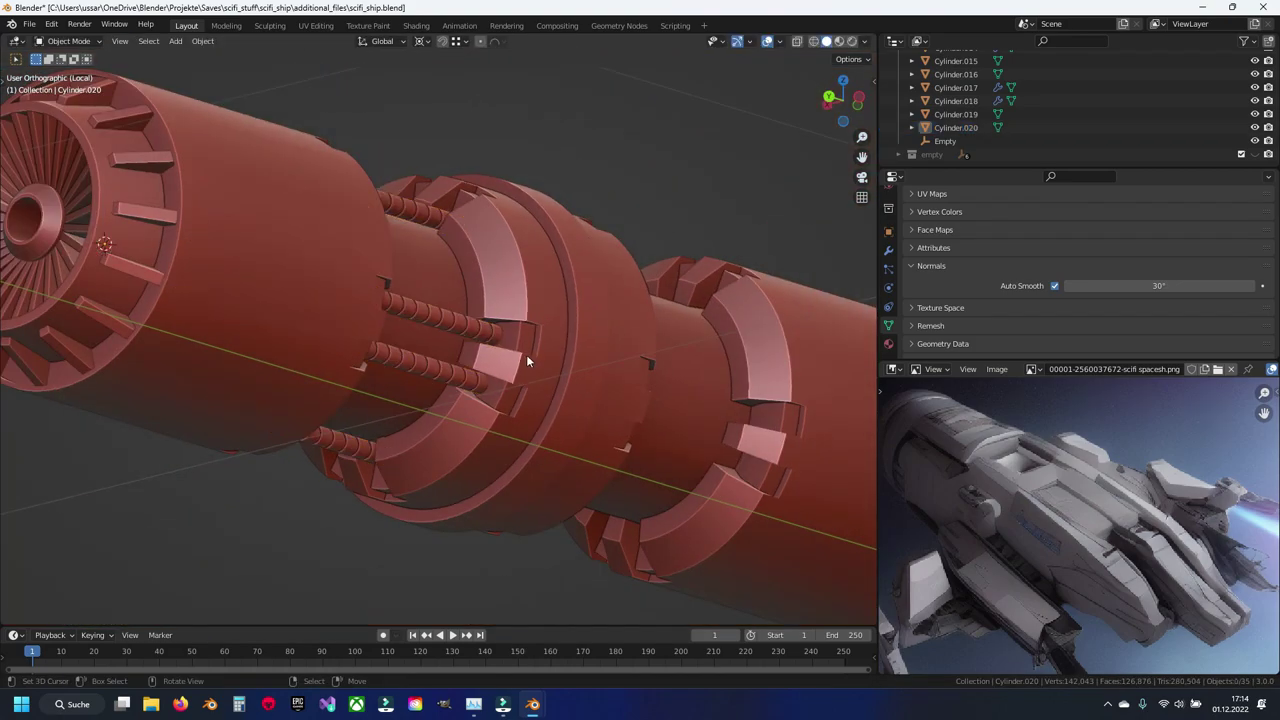
Step: Duplicate all the rod geometry and move the copies along Y into the next fuselage gap
key("ctrl+s")
scroll(466, 365, "up", 3)
mouse_move(466, 365)
middle_mouse_down()
mouse_move(381, 391)
mouse_move(418, 394)
middle_mouse_up()
left_click(398, 398)
key("Tab")
key("a")
key("shift+d")
key("Escape")
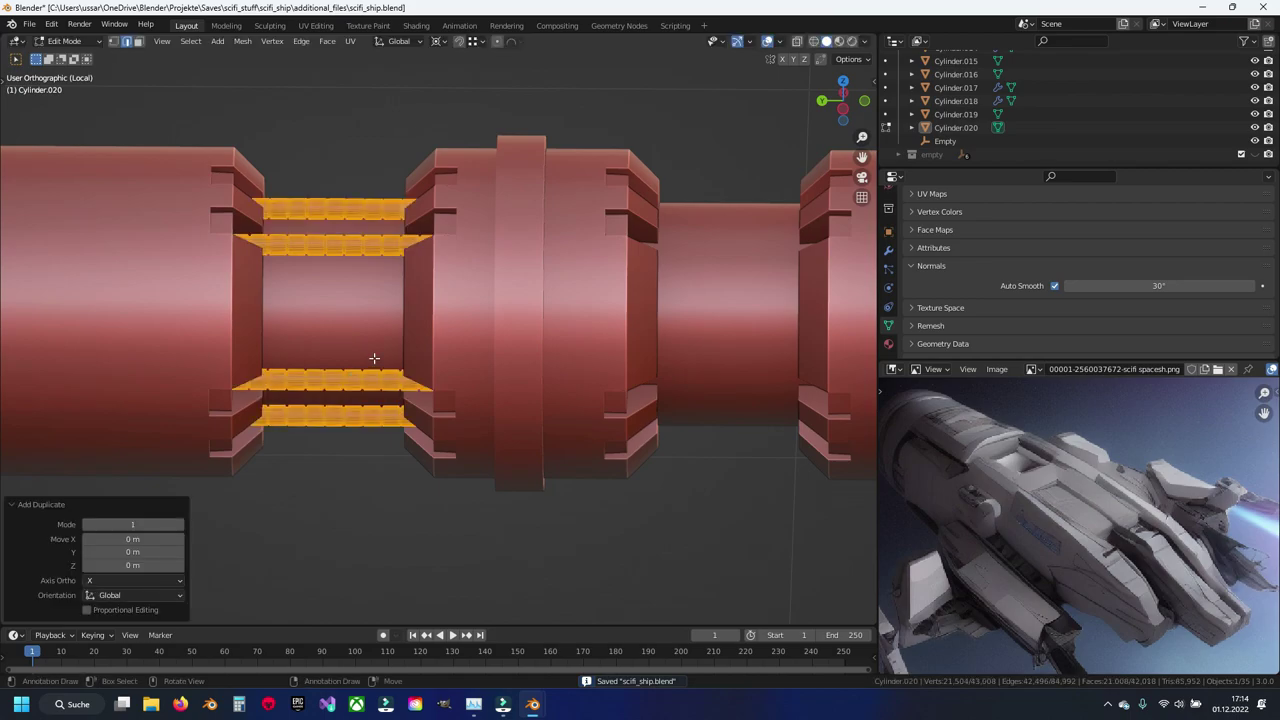
key("g")
key("y")
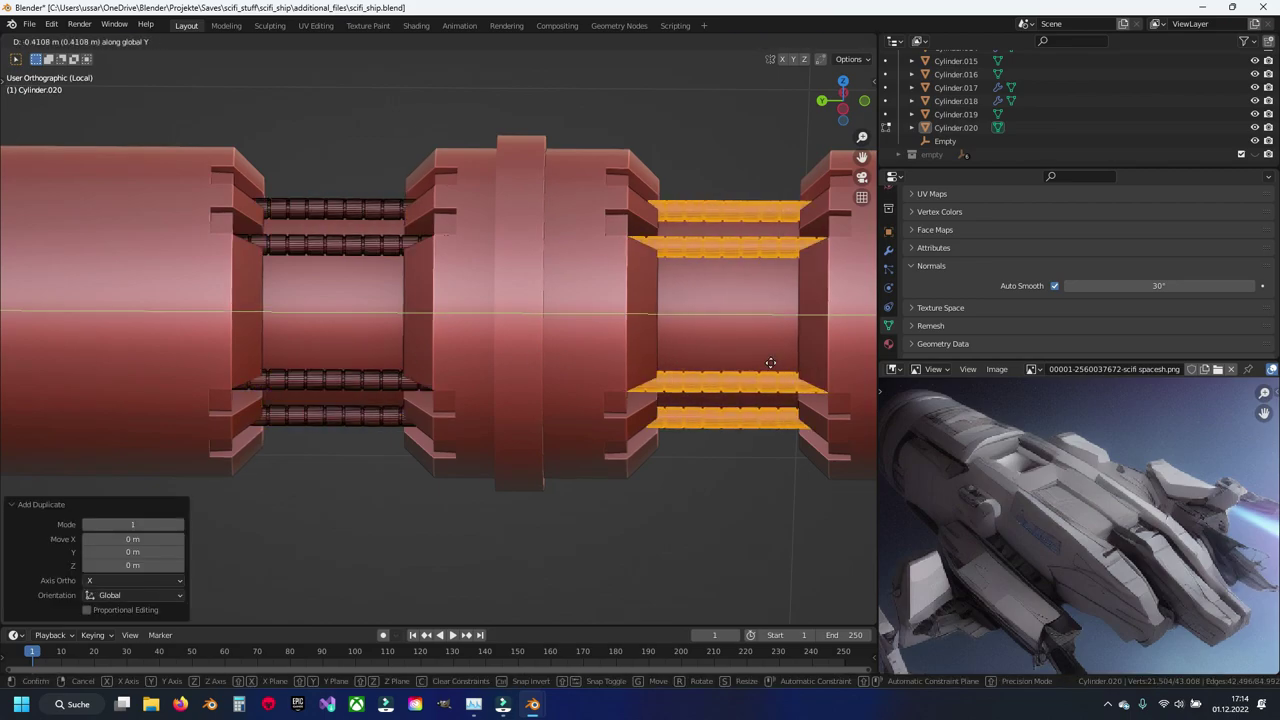
left_click(771, 363)
Step: Isolate the rods in local top view and nudge them along Y into alignment with the gap
key("KP_3")
key("shift+z")
key("KP_Decimal")
scroll(483, 376, "up", 2)
key("shift+z")
mouse_move(485, 375)
middle_mouse_down()
mouse_move(500, 410)
mouse_move(364, 428)
mouse_move(380, 514)
mouse_move(420, 350)
middle_mouse_up()
key("KP_7")
scroll(383, 512, "up", 5)
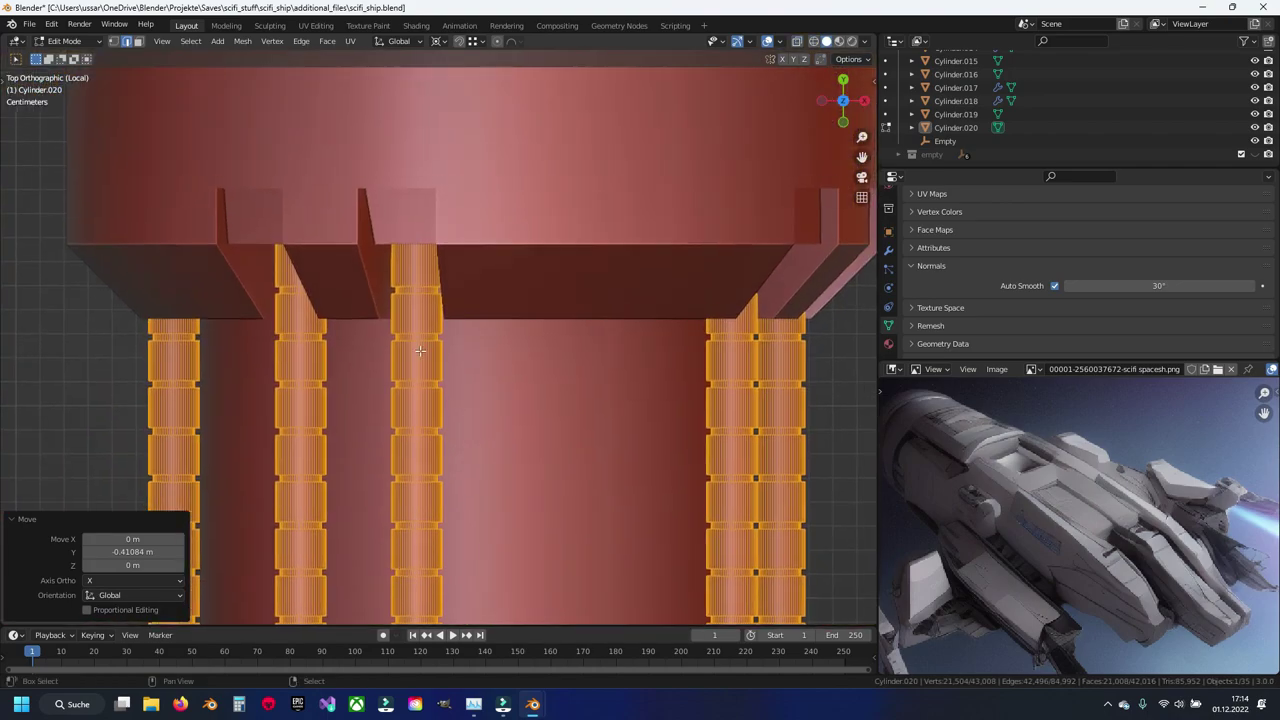
key("KP_Divide")
key("shift+z")
key("g")
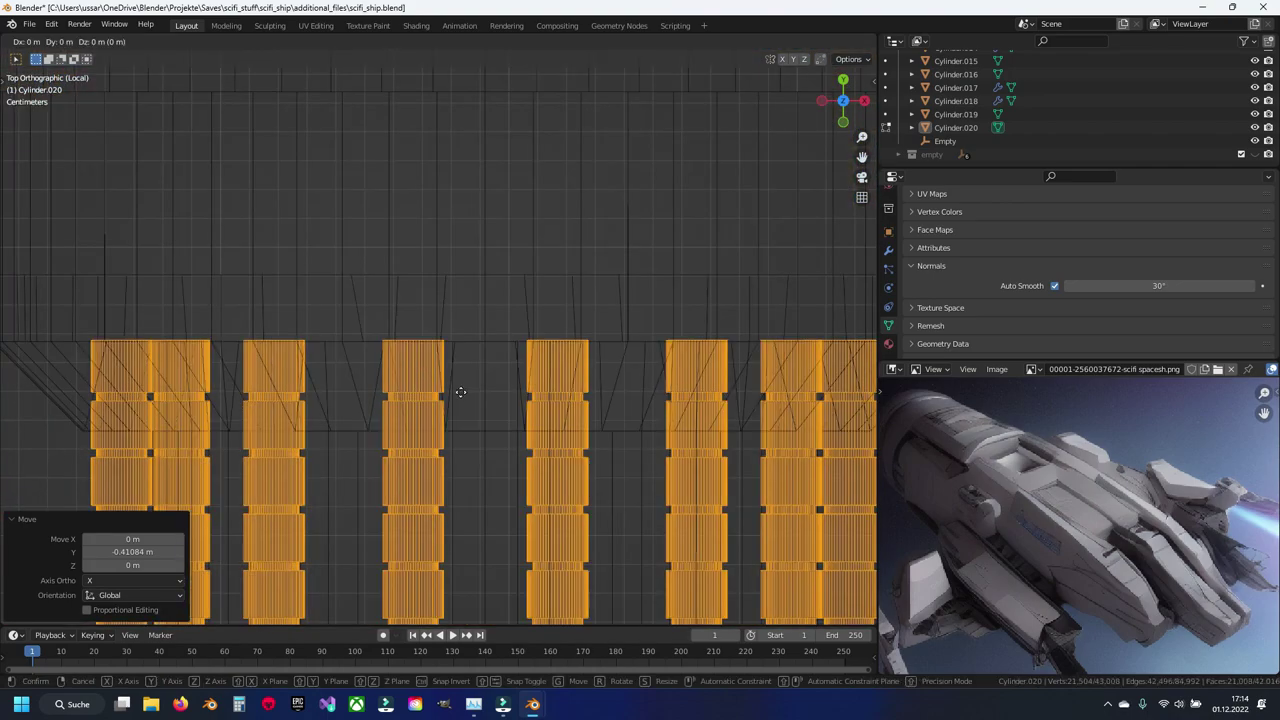
key("y")
left_click(460, 383)
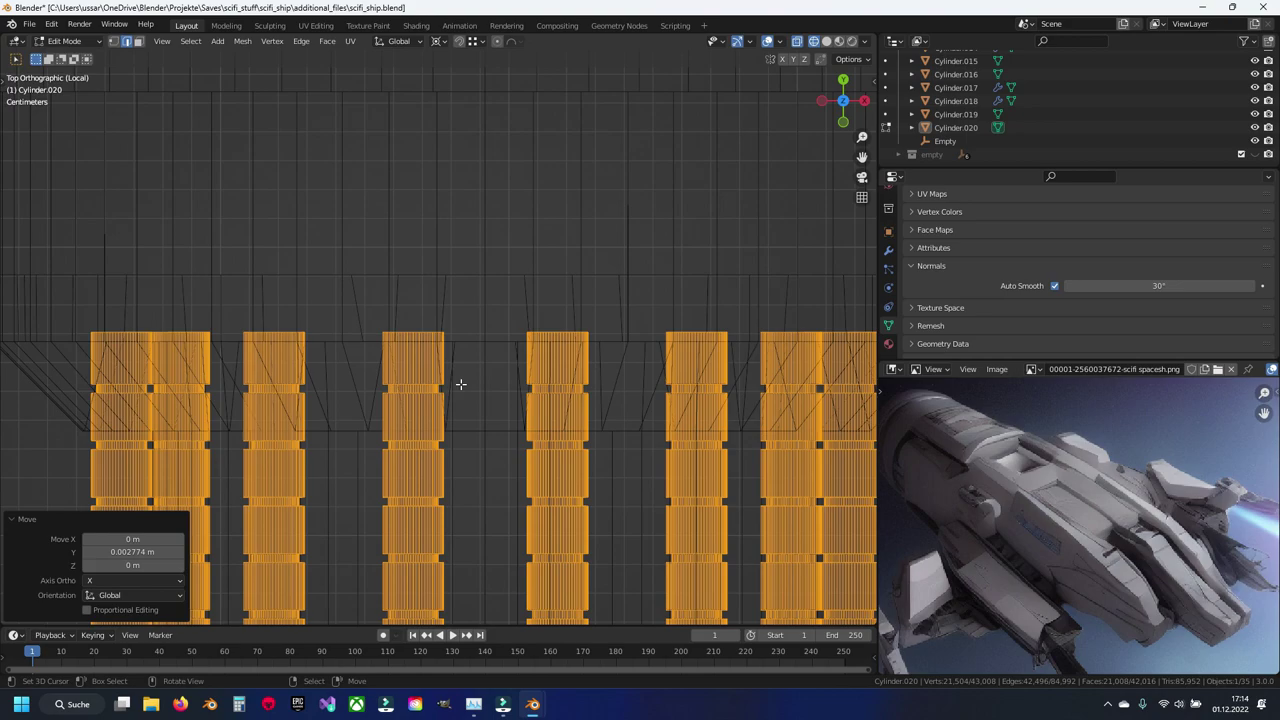
Step: Leave Edit Mode with solid shading and save scifi_ship.blend
scroll(460, 383, "down", 3)
scroll(460, 383, "down", 3, "shift")
scroll(462, 375, "up", 2)
scroll(463, 369, "down", 1)
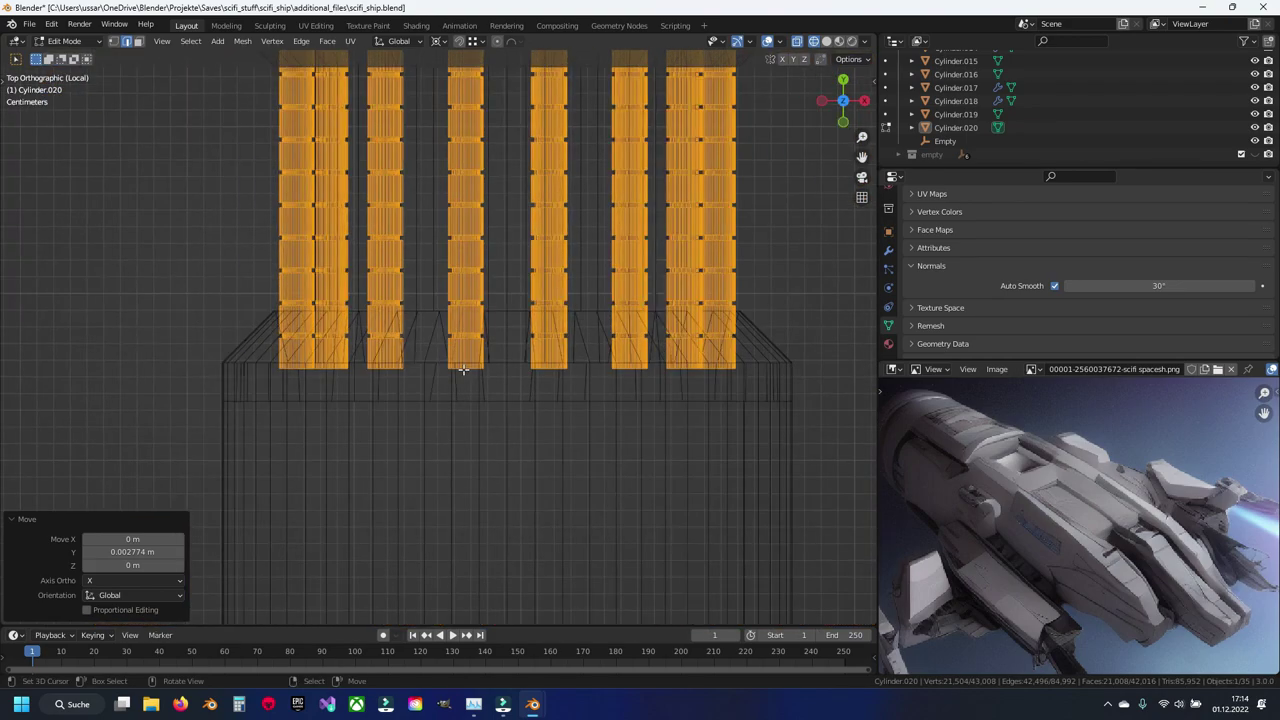
key("Tab")
key("shift+z")
key("ctrl+s")
mouse_move(547, 366)
middle_mouse_down()
mouse_move(448, 289)
mouse_move(512, 304)
mouse_move(536, 217)
mouse_move(628, 188)
mouse_move(545, 252)
mouse_move(420, 309)
mouse_move(494, 325)
mouse_move(379, 397)
middle_mouse_up()
key("KP_3")
key("ctrl+s")
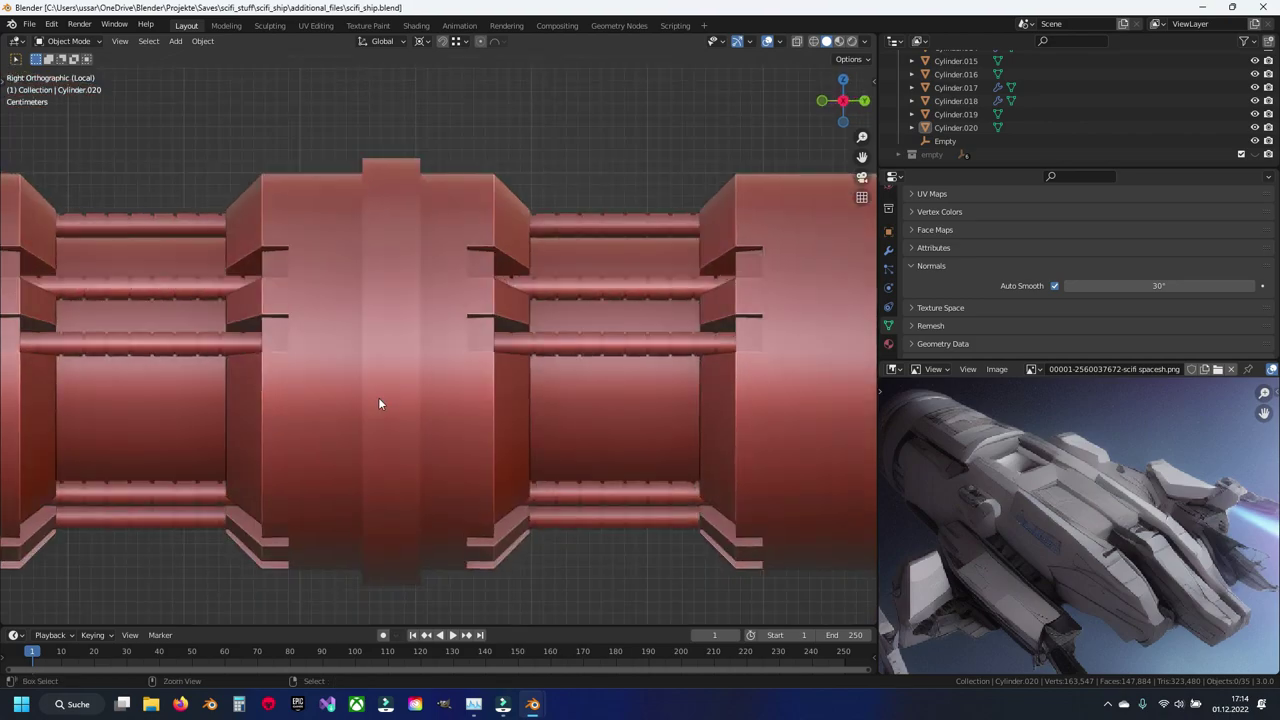
Step: Add two unslid loop cuts across each of the fuselage's two ring gaps
left_click(424, 396)
key("Tab")
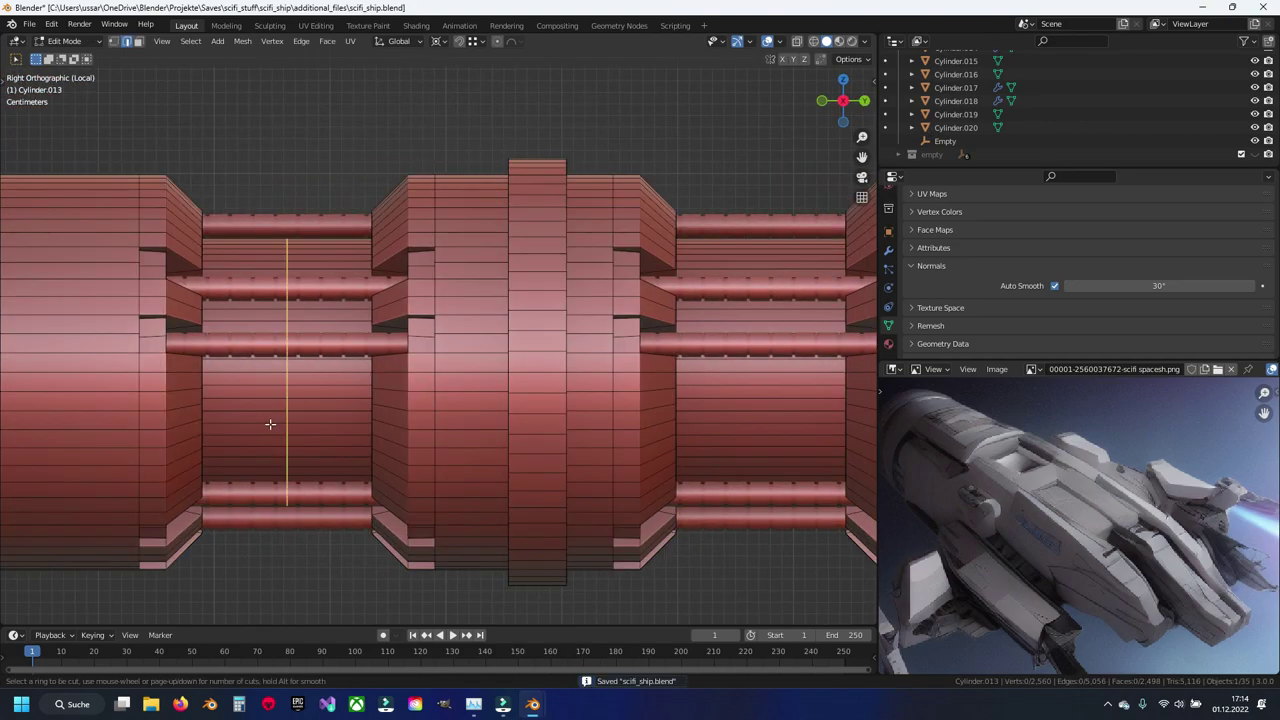
left_click(270, 424)
right_click(270, 424)
scroll(540, 410, "down", 5, "ctrl")
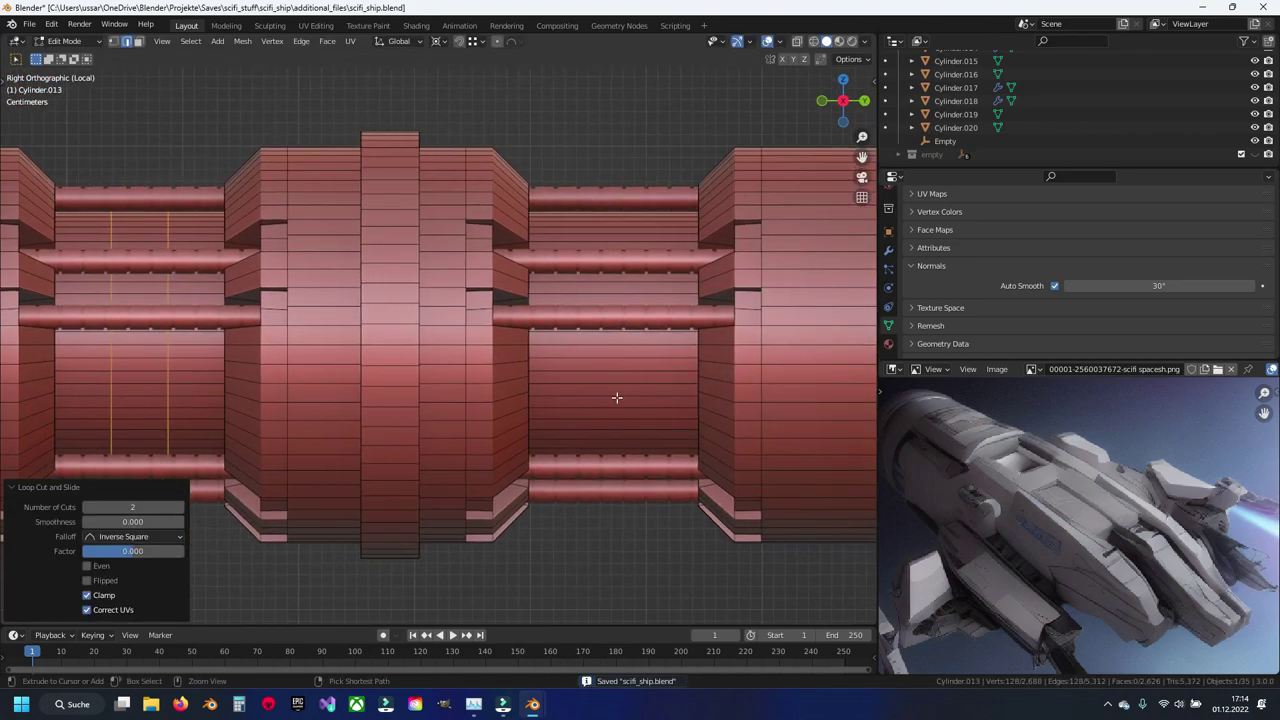
left_click(614, 394)
right_click(570, 424)
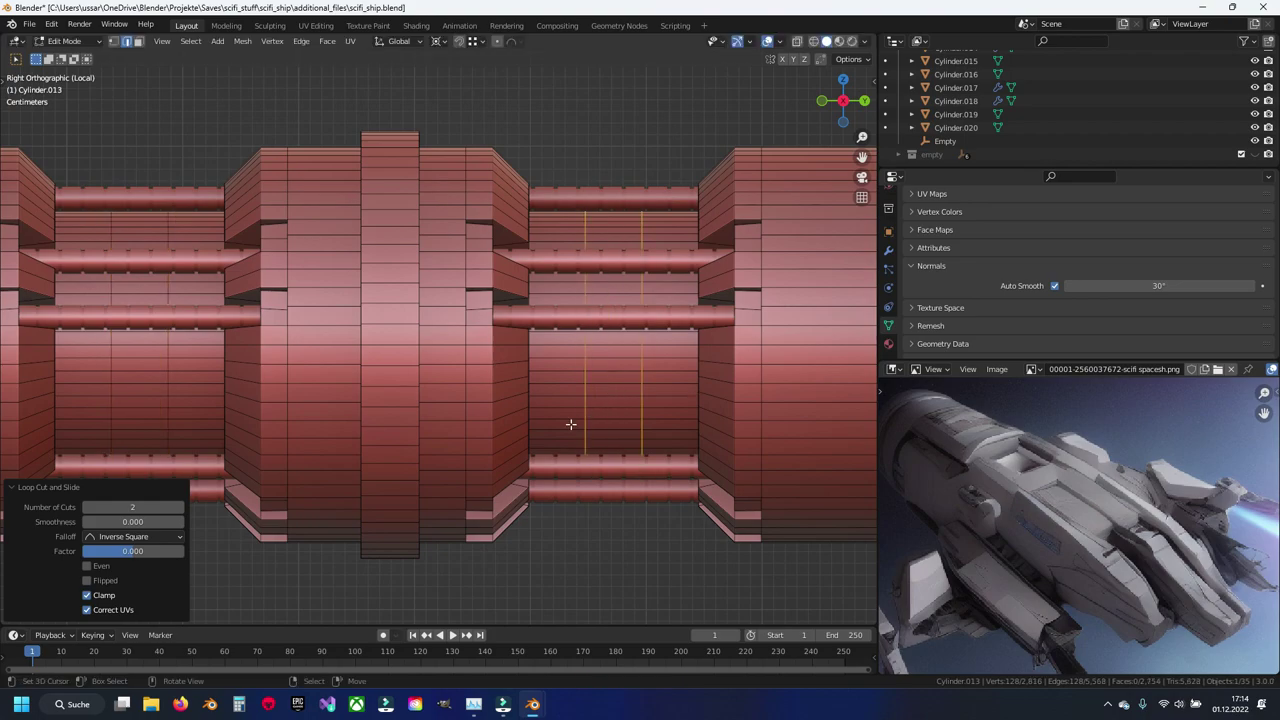
Step: Extrude the face bands between the new loops in both gaps and scale them inward, excluding Y
left_click(110, 377, "alt+shift")
middle_click_drag(244, 452, 387, 413, "shift")
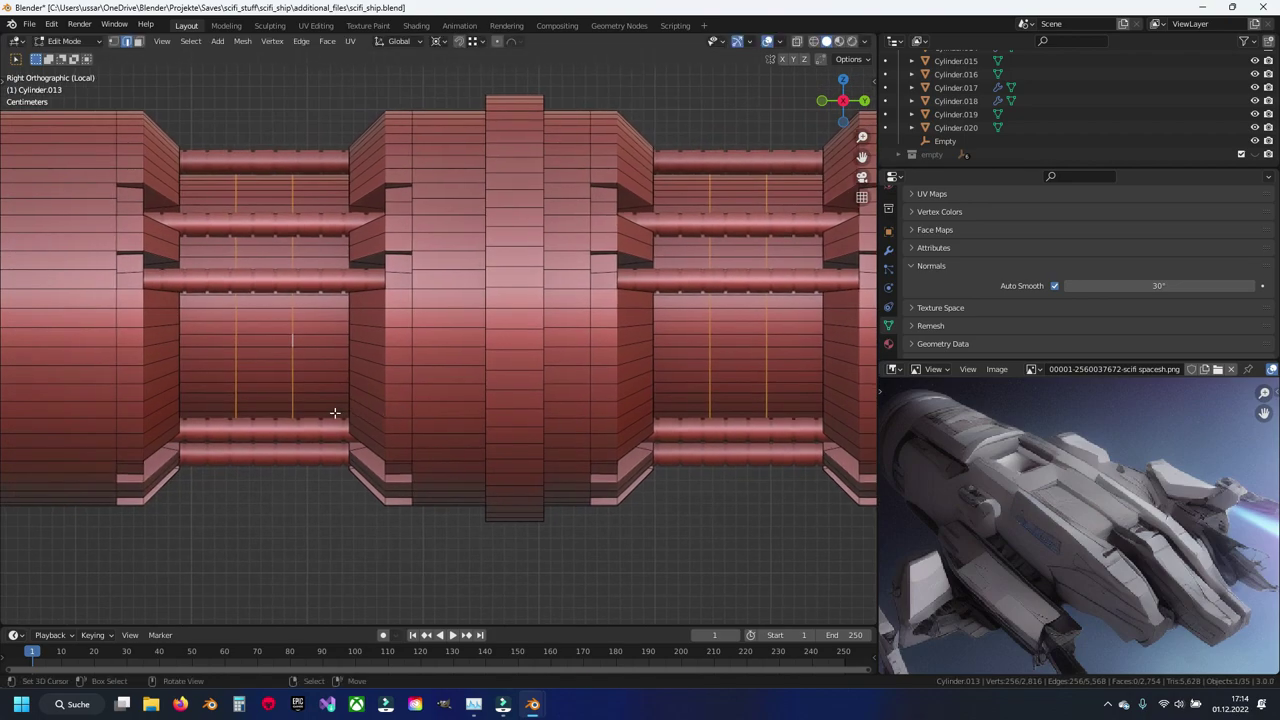
left_click(277, 344, "alt")
left_click(745, 345, "alt+shift")
key("e")
key("Escape")
key("s")
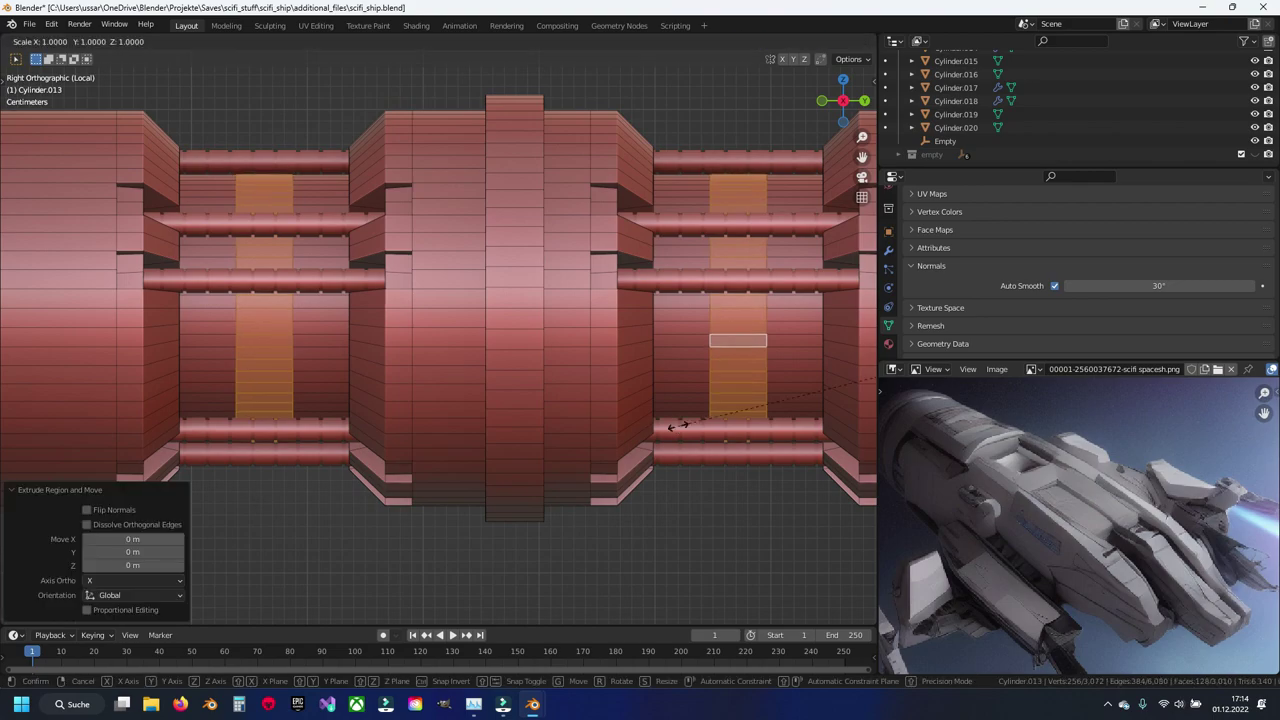
key("shift+y")
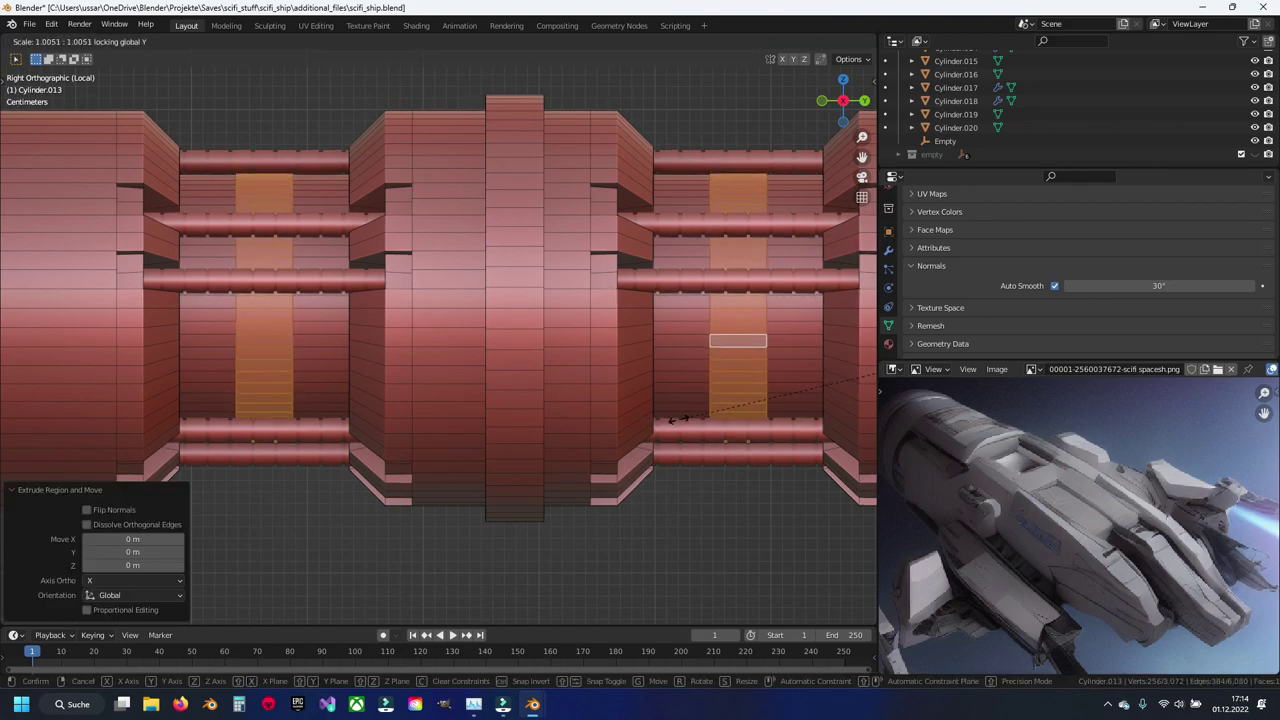
left_click(730, 391)
middle_click_drag(730, 391, 242, 302)
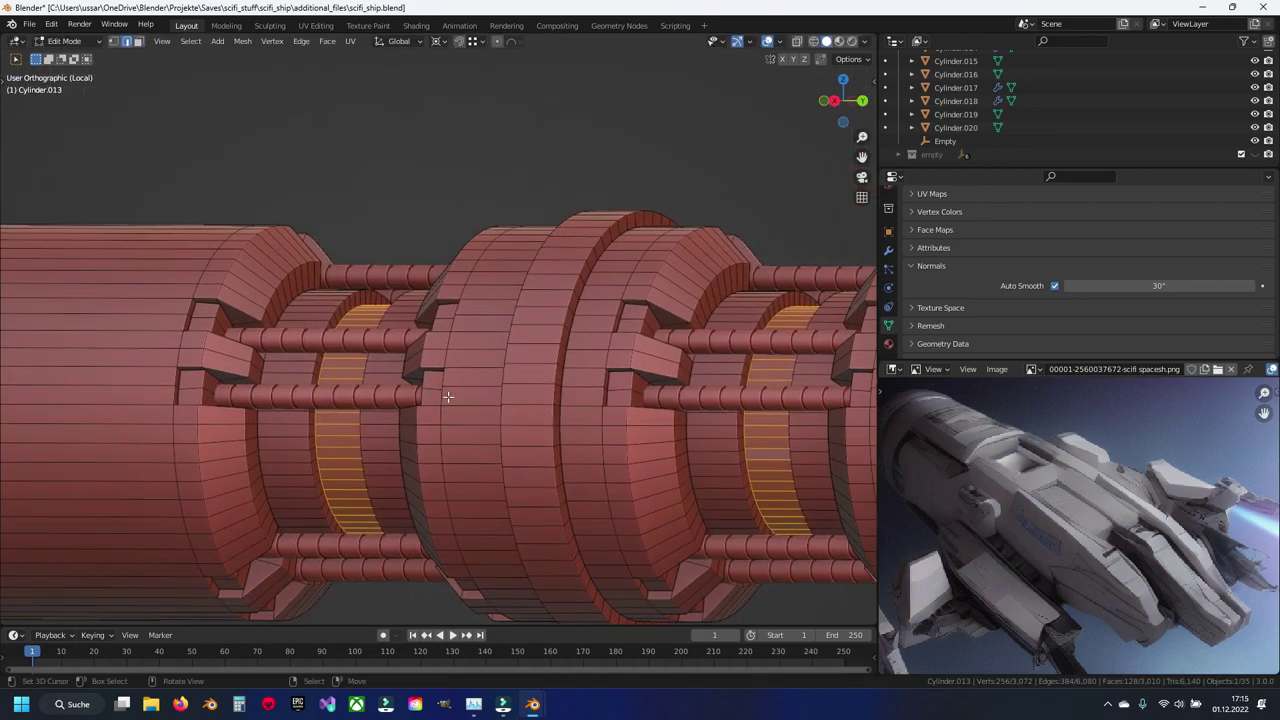
scroll(325, 291, "down", 5)
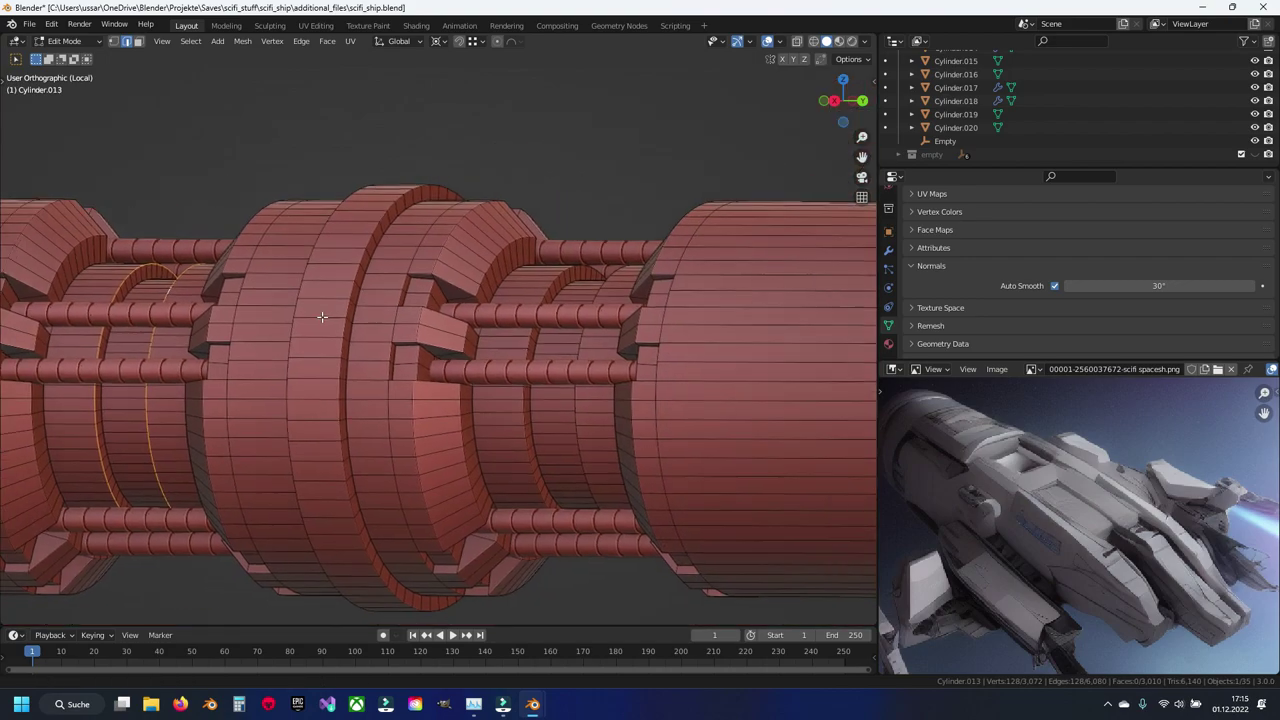
Step: Return to Object Mode, save the file and zoom in on the side of the fuselage
scroll(445, 258, "up", 5)
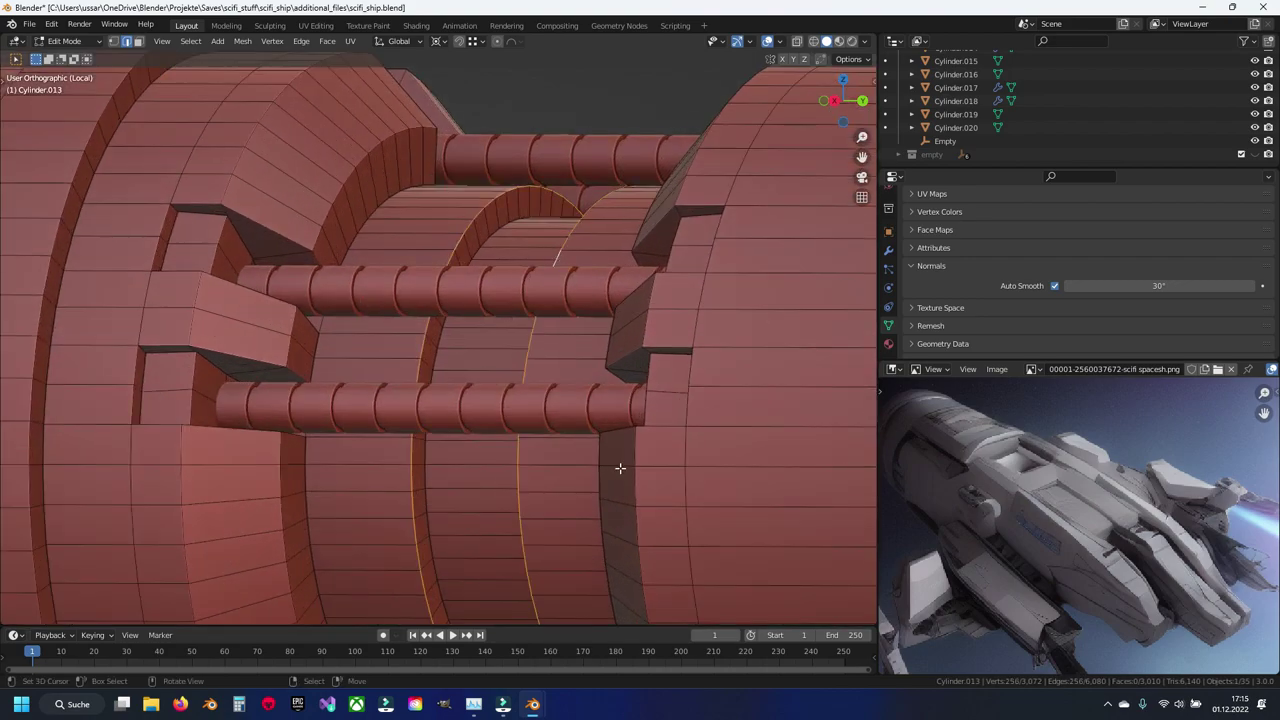
key("Tab")
scroll(442, 460, "down", 3)
scroll(507, 478, "up", 1)
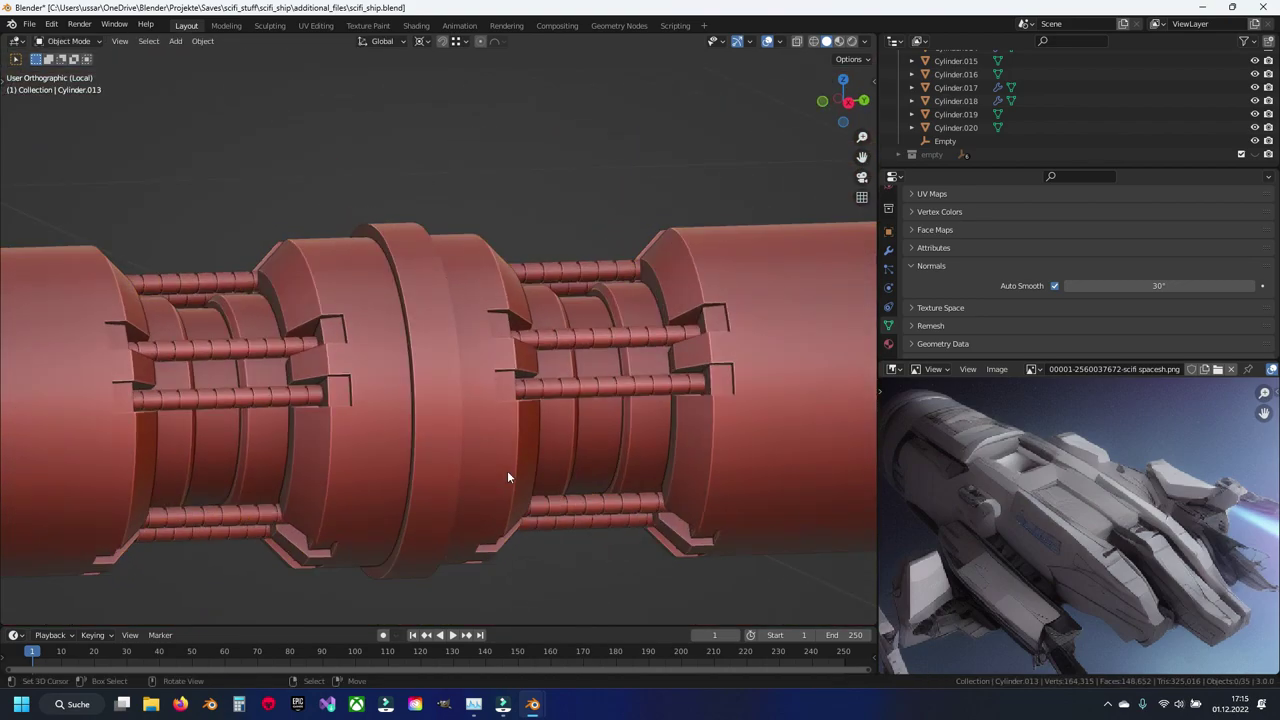
scroll(507, 477, "down", 3)
key("ctrl+s")
mouse_move(485, 479)
middle_mouse_down()
mouse_move(480, 468)
mouse_move(434, 474)
mouse_move(556, 450)
mouse_move(492, 440)
mouse_move(573, 436)
mouse_move(518, 437)
middle_mouse_up()
scroll(440, 474, "up", 2)
scroll(449, 476, "up", 1)
scroll(512, 435, "up", 2)
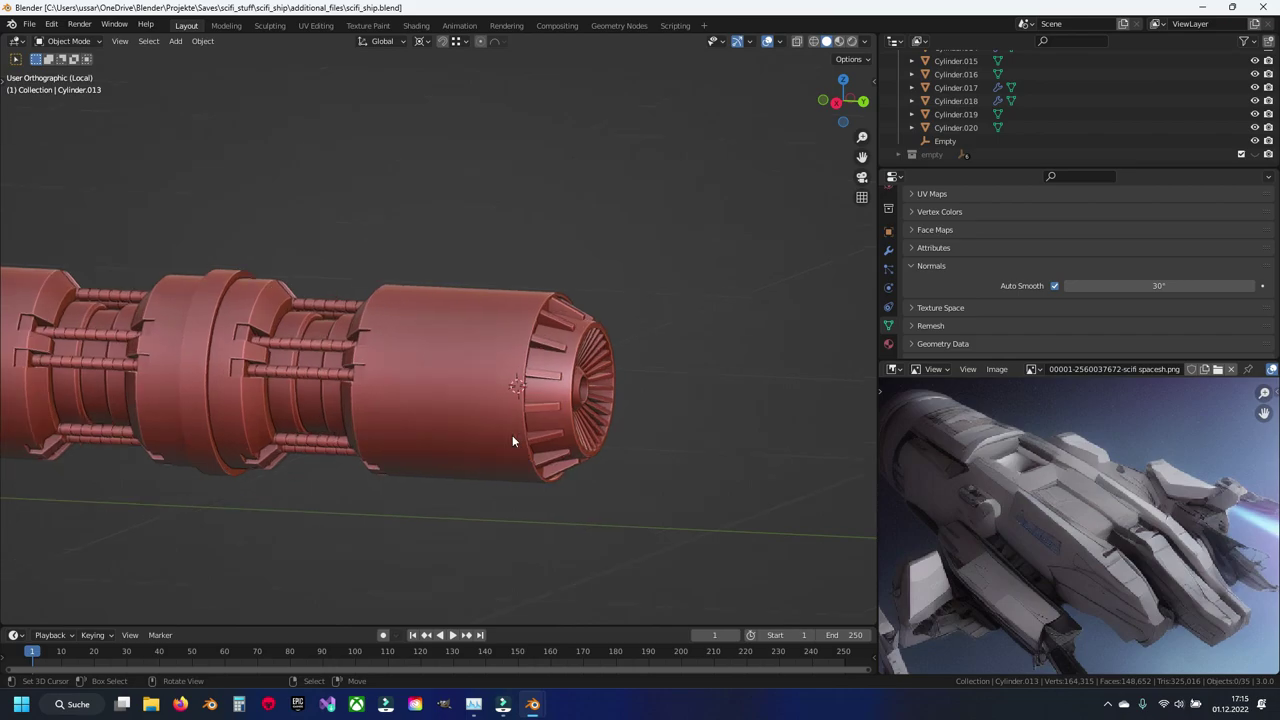
scroll(510, 399, "up", 3)
scroll(563, 423, "up", 2)
Step: Add a centred loop cut in the fuselage's rear section, working in the right side view
left_click(503, 362)
key("Tab")
key("ctrl+s")
key("KP_3")
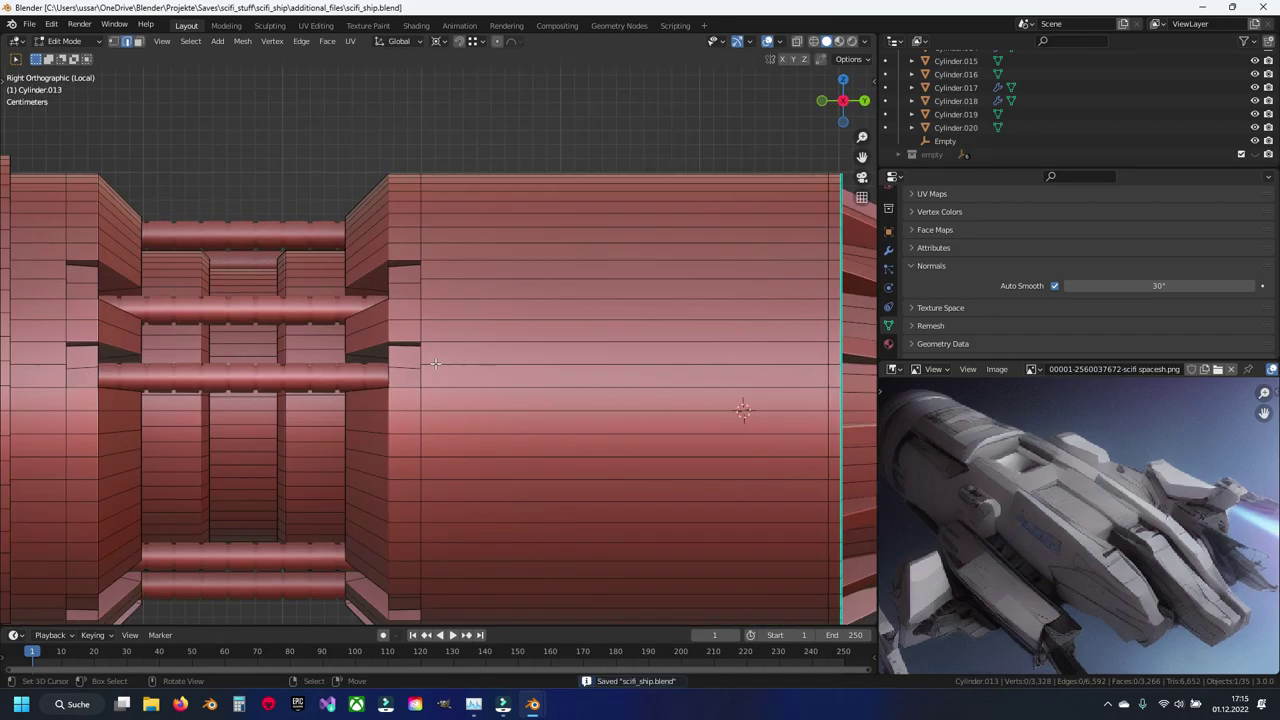
scroll(435, 363, "down", 5)
scroll(440, 366, "up", 1)
scroll(447, 372, "up", 4)
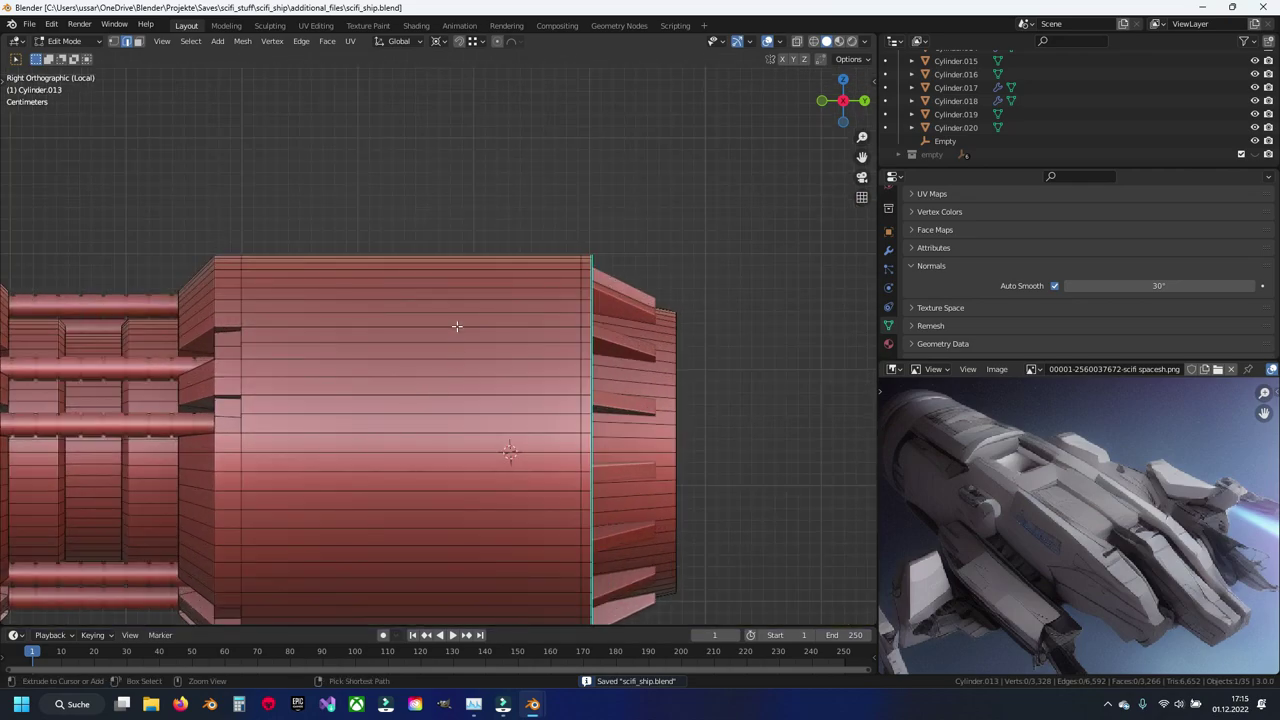
left_click(473, 337)
right_click(473, 337)
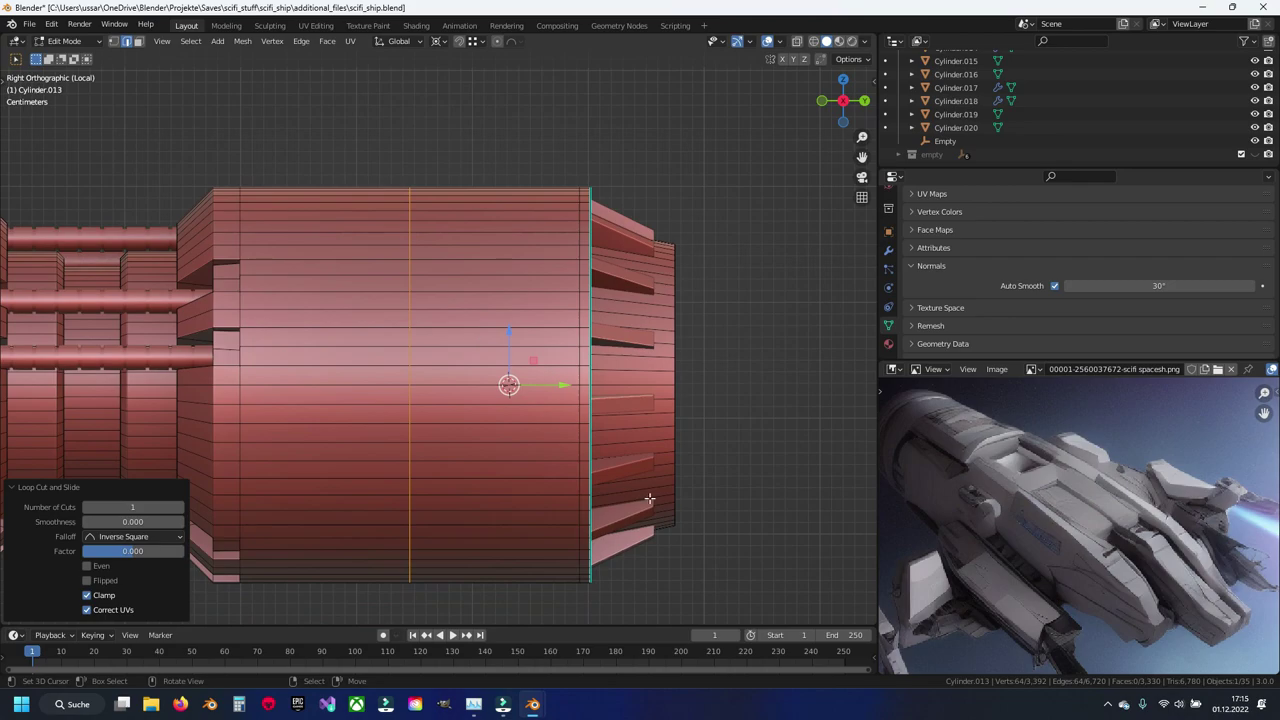
Step: Bevel the loop into a wide band, extrude it and scale it inward to 0.677, excluding Y
key("s")
key("shift+y")
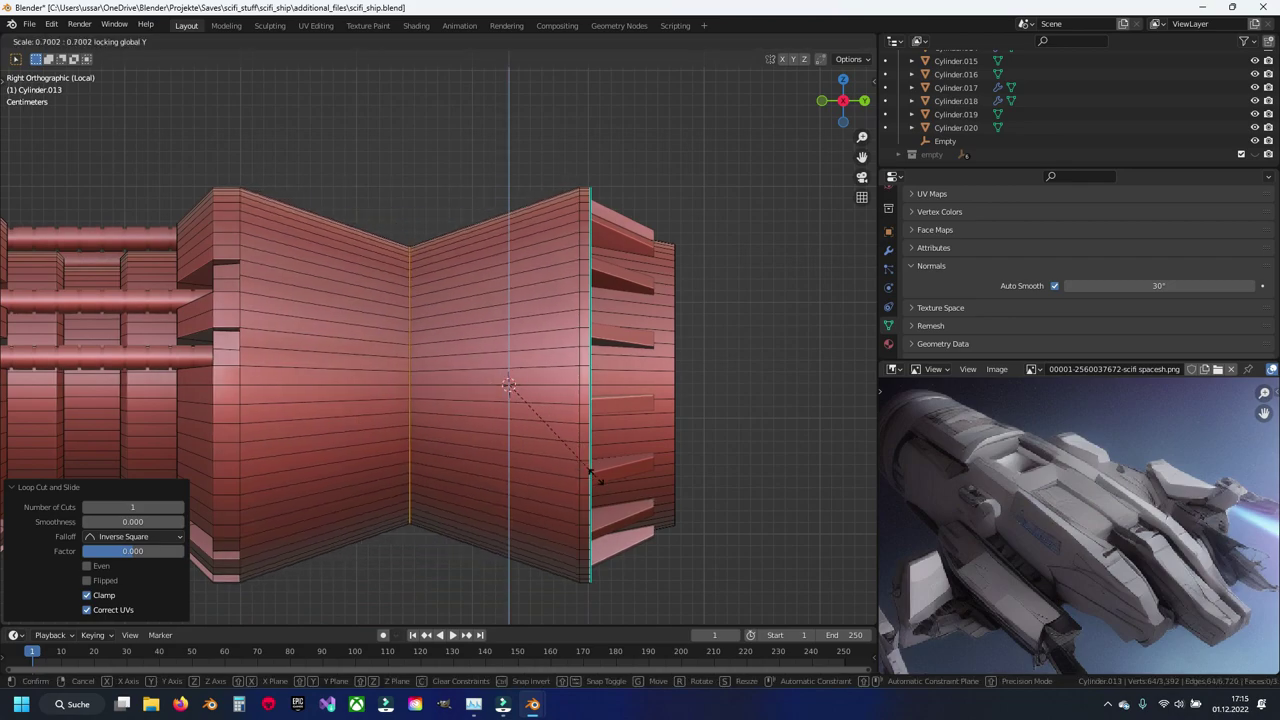
right_click(586, 474)
key("ctrl+b")
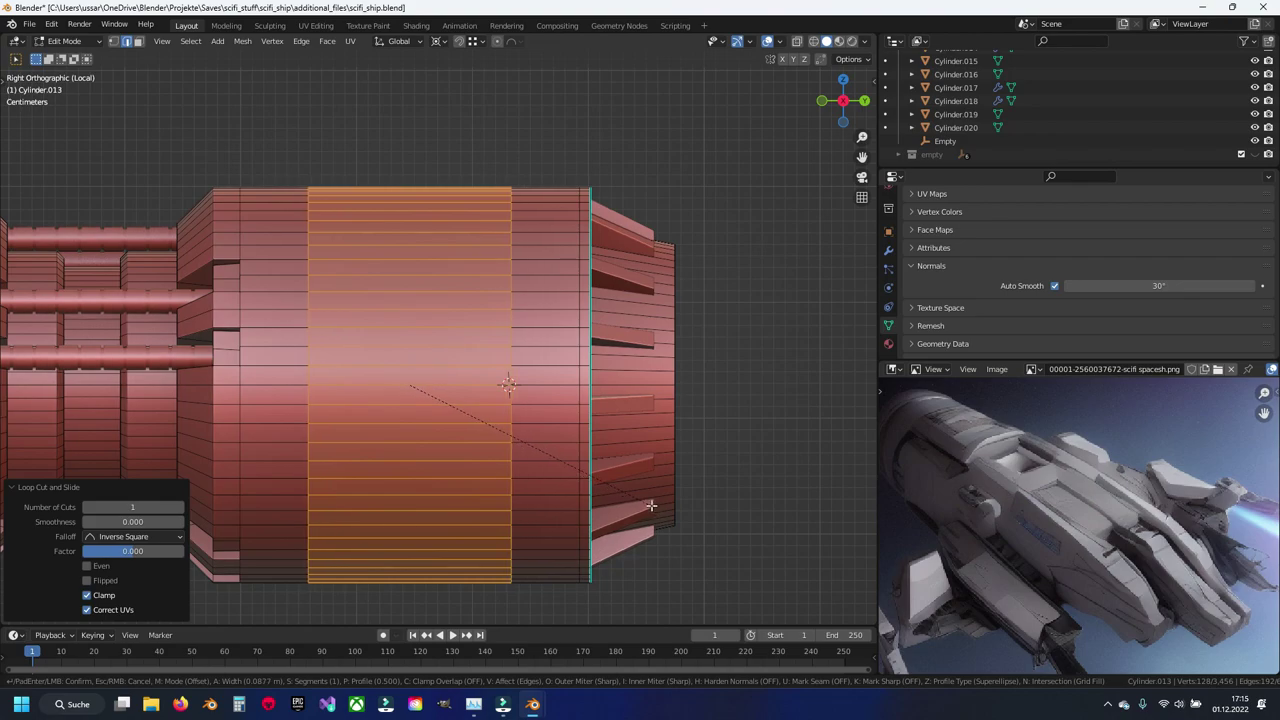
left_click(649, 503)
key("e")
right_click(628, 468)
key("s")
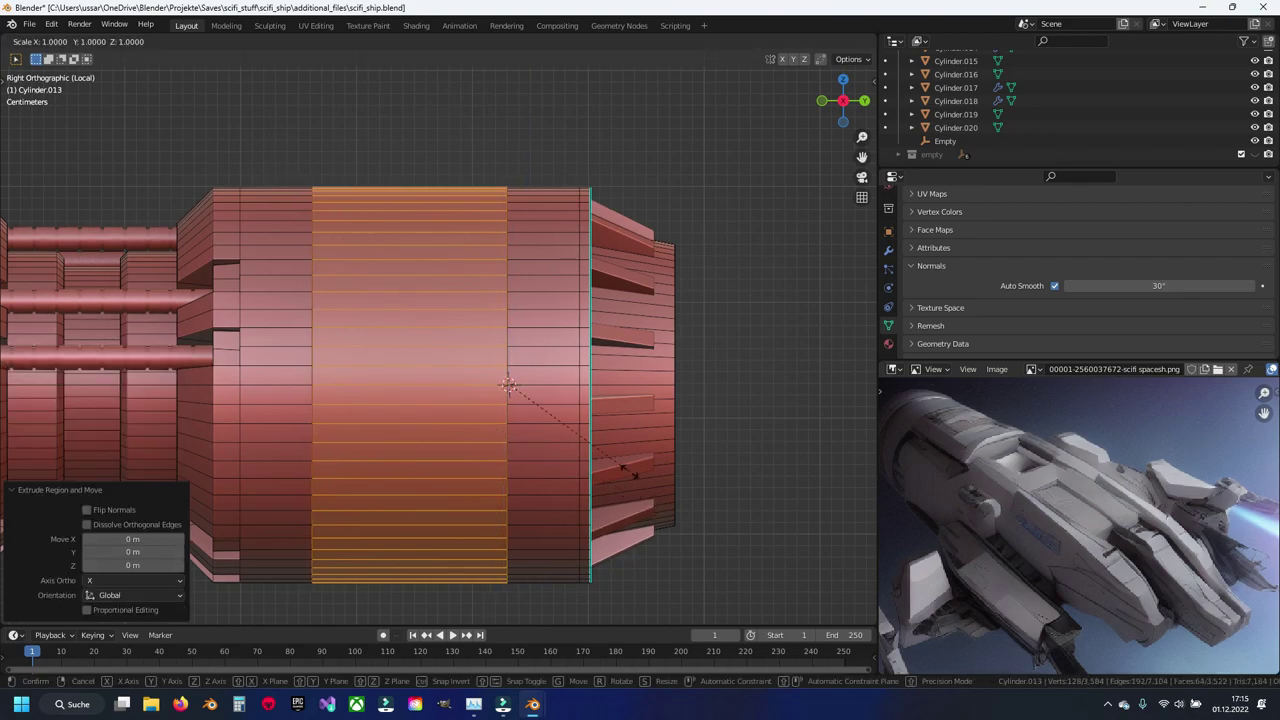
key("shift+y")
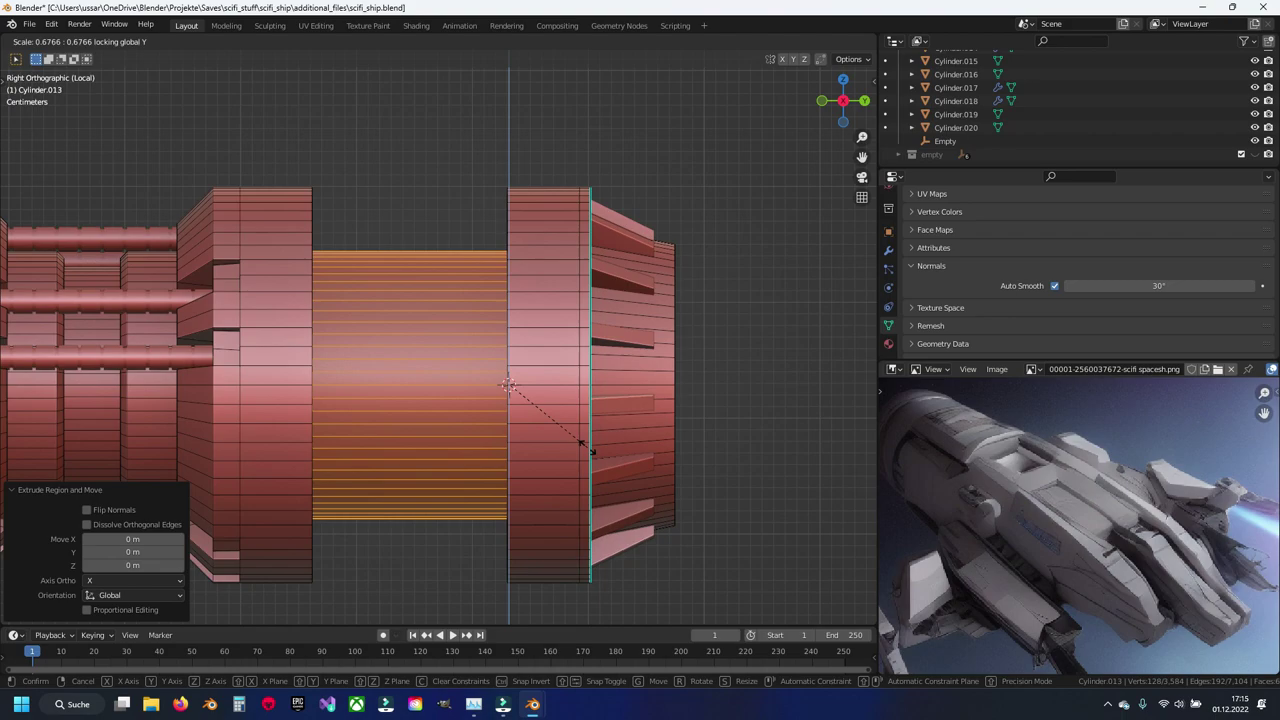
left_click(584, 446)
middle_click_drag(560, 380, 527, 418)
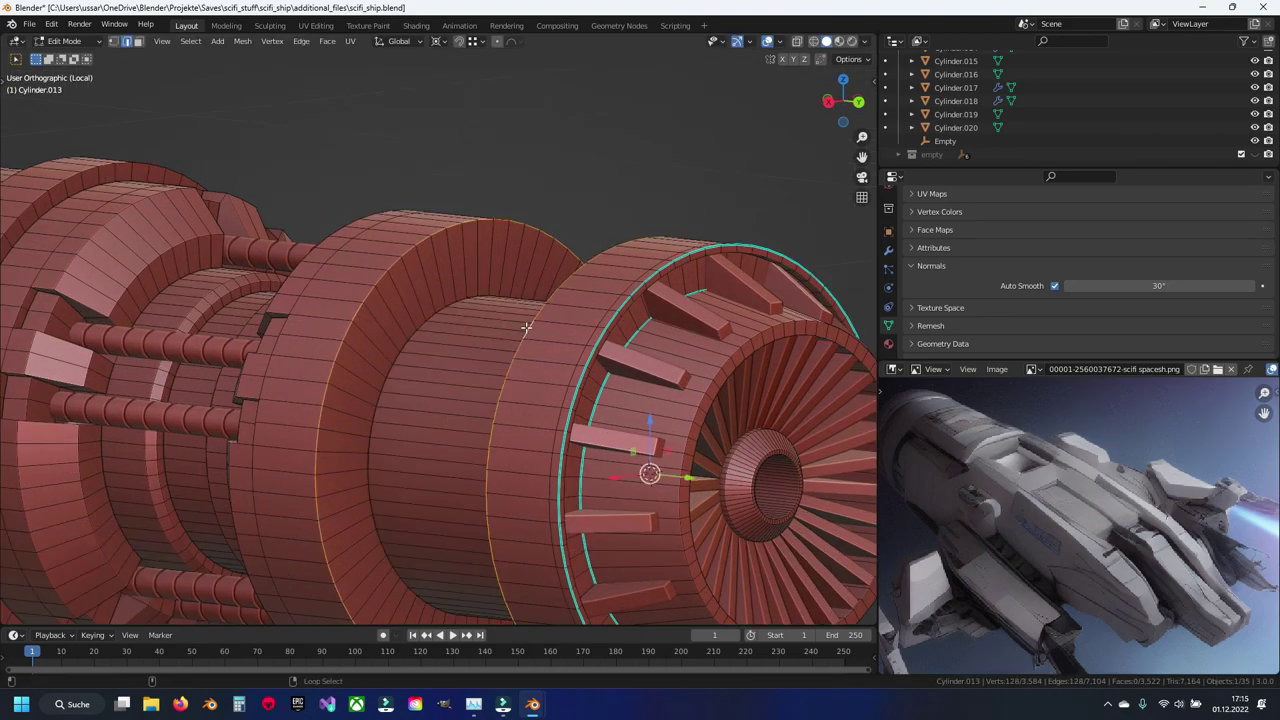
Step: Select the disk rim edge loops and scale them along Y around Individual Origins
key("ctrl+r")
left_click(565, 254)
right_click(565, 254)
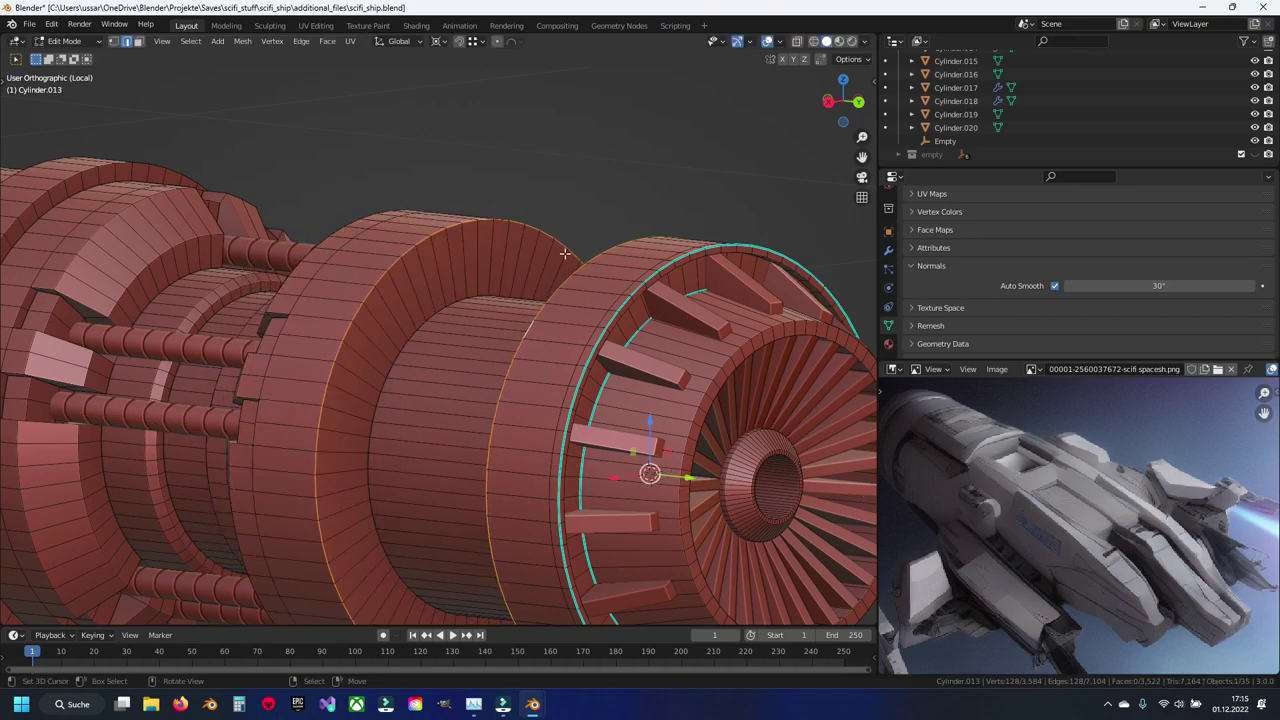
left_click(440, 45)
left_click(465, 87)
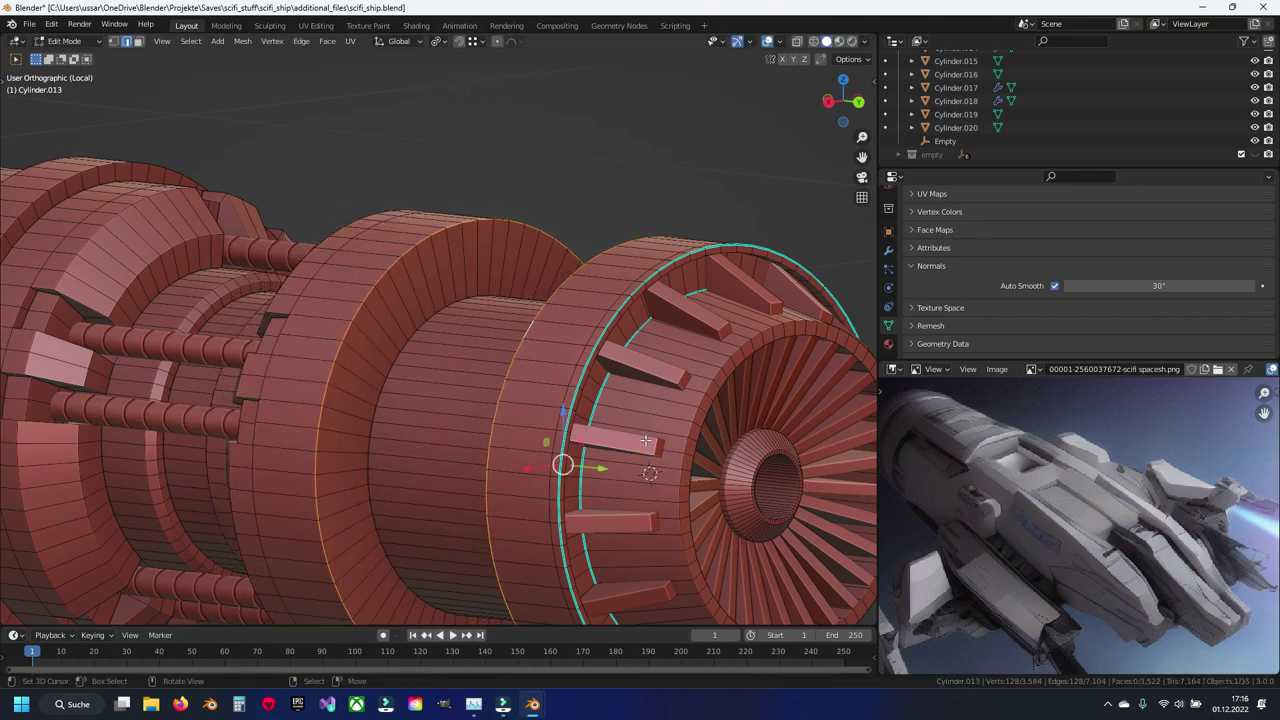
key("s")
key("y")
left_click(740, 457)
Step: Rescale the rim loops along Y again using a different pivot point
left_click(440, 45)
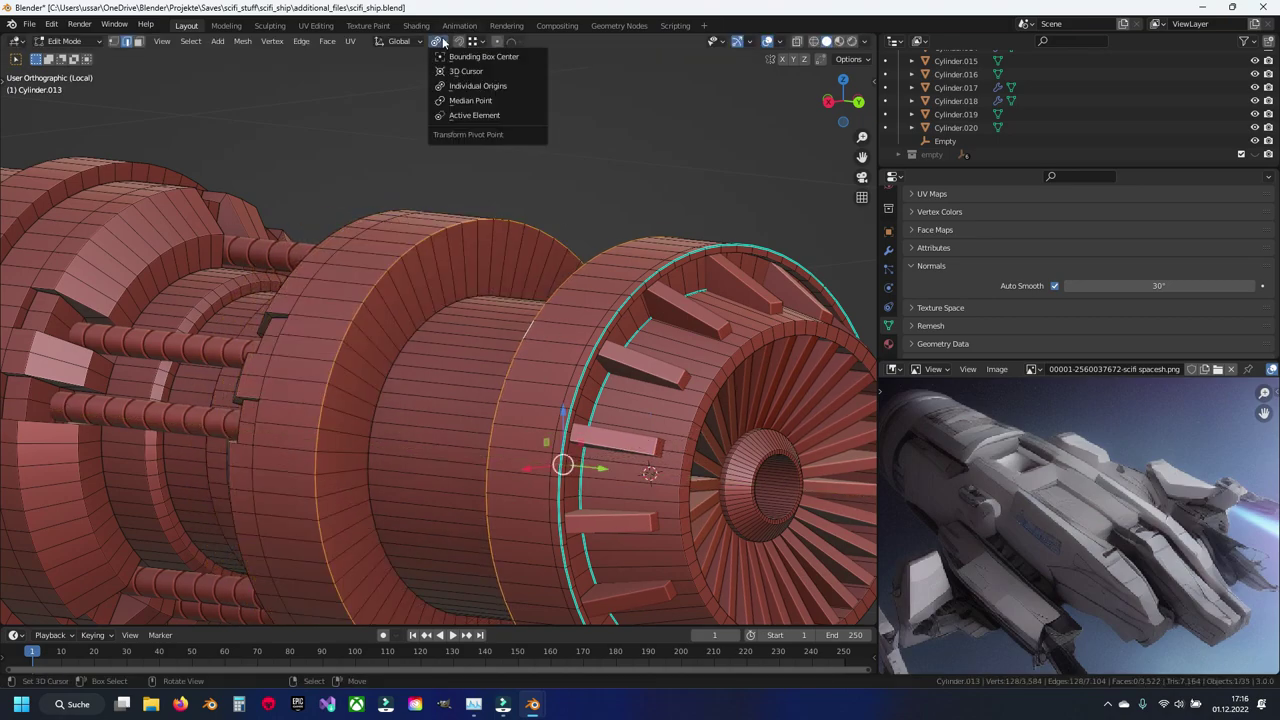
left_click(465, 102)
key("s")
key("y")
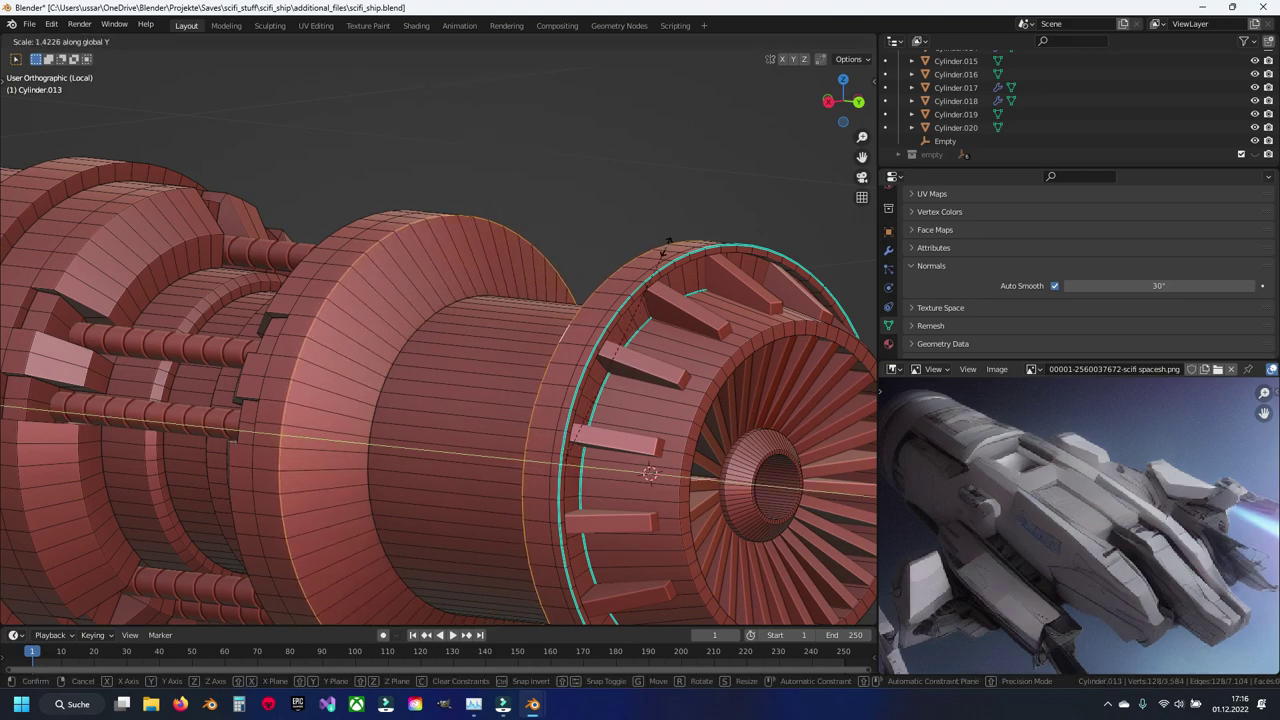
left_click(663, 248)
Step: Return to Object Mode, leave local view and save scifi_ship.blend
mouse_move(663, 250)
middle_mouse_down()
mouse_move(524, 310)
mouse_move(639, 319)
mouse_move(498, 316)
mouse_move(569, 267)
mouse_move(602, 266)
mouse_move(457, 292)
mouse_move(592, 277)
middle_mouse_up()
key("Tab")
scroll(455, 309, "down", 3)
key("KP_Divide")
key("ctrl+s")
Step: Isolate Cylinder.013 in local view for mesh editing, save, and view it from the top
scroll(494, 308, "up", 2)
scroll(442, 267, "up", 4)
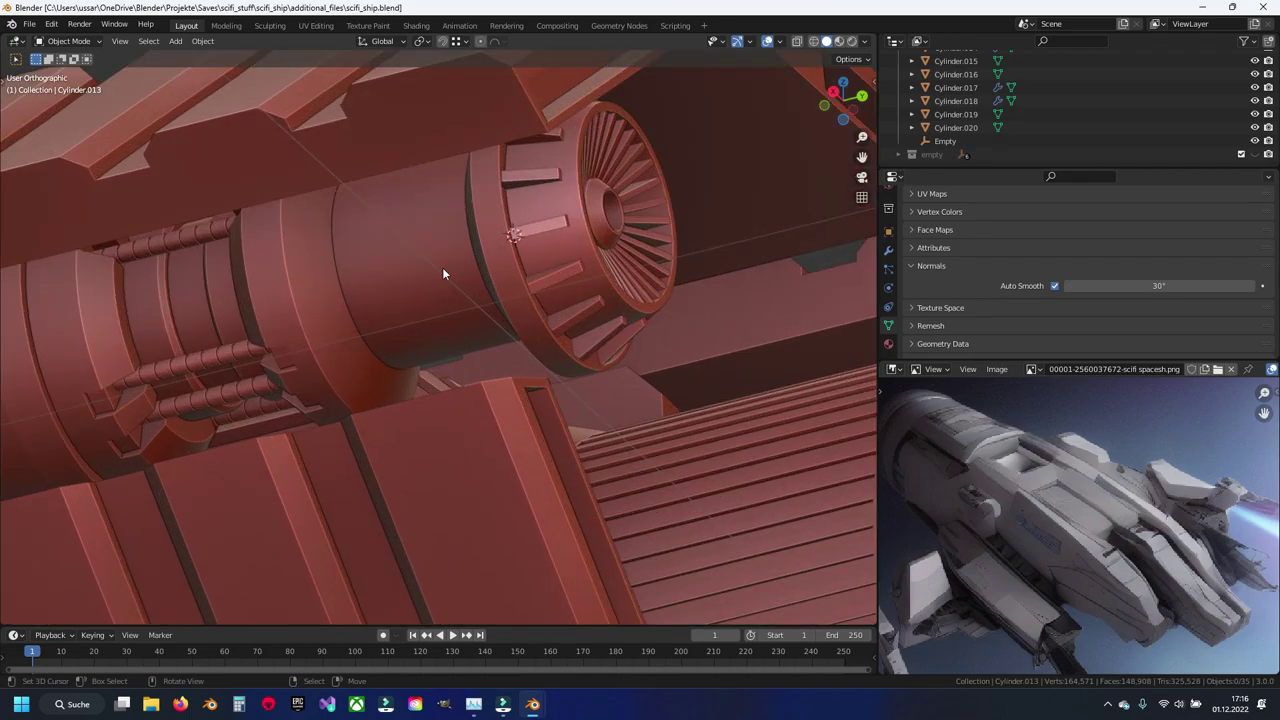
key("Tab")
key("KP_Divide")
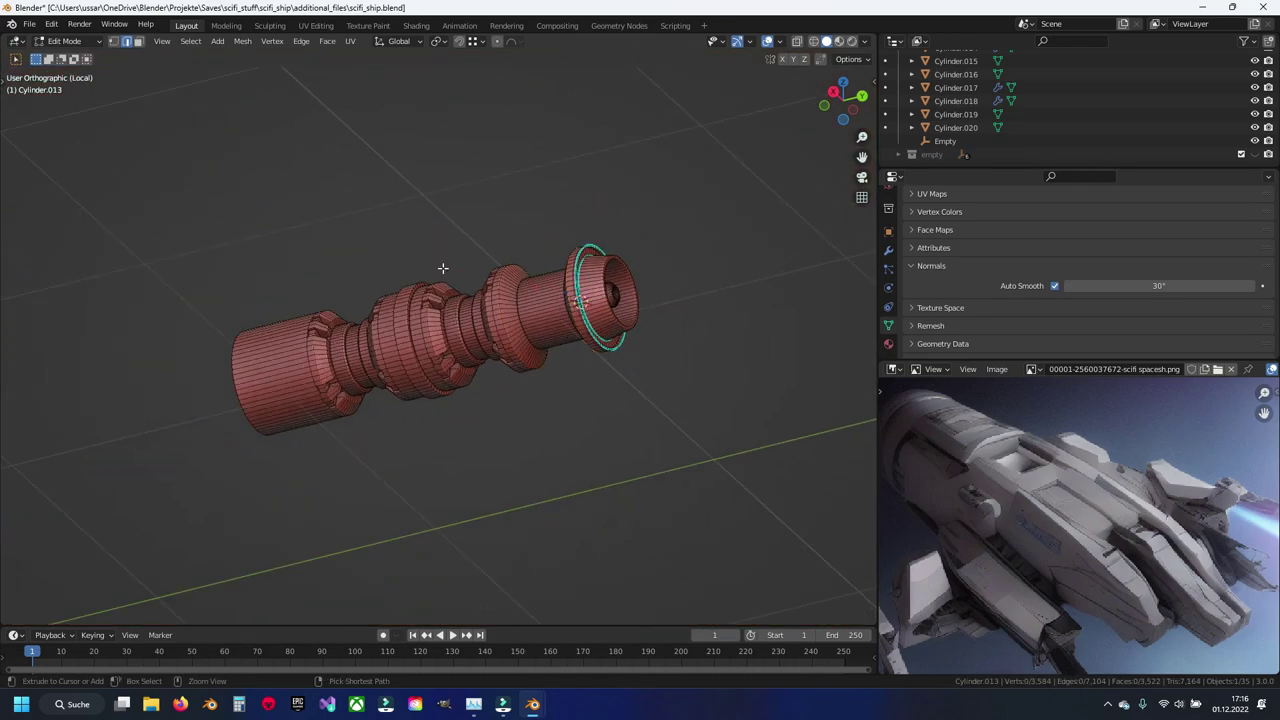
key("ctrl+s")
scroll(508, 313, "up", 4)
key("KP_7")
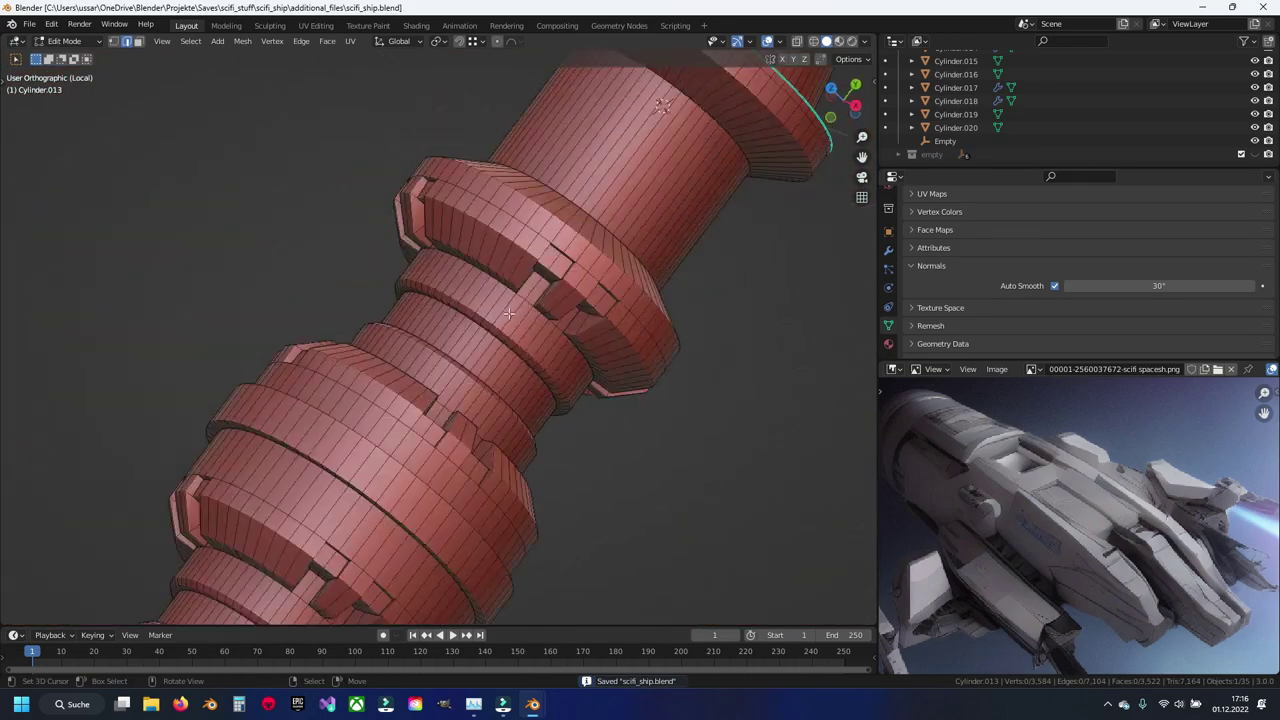
middle_click_drag(578, 230, 578, 75, "shift")
scroll(491, 345, "up", 2)
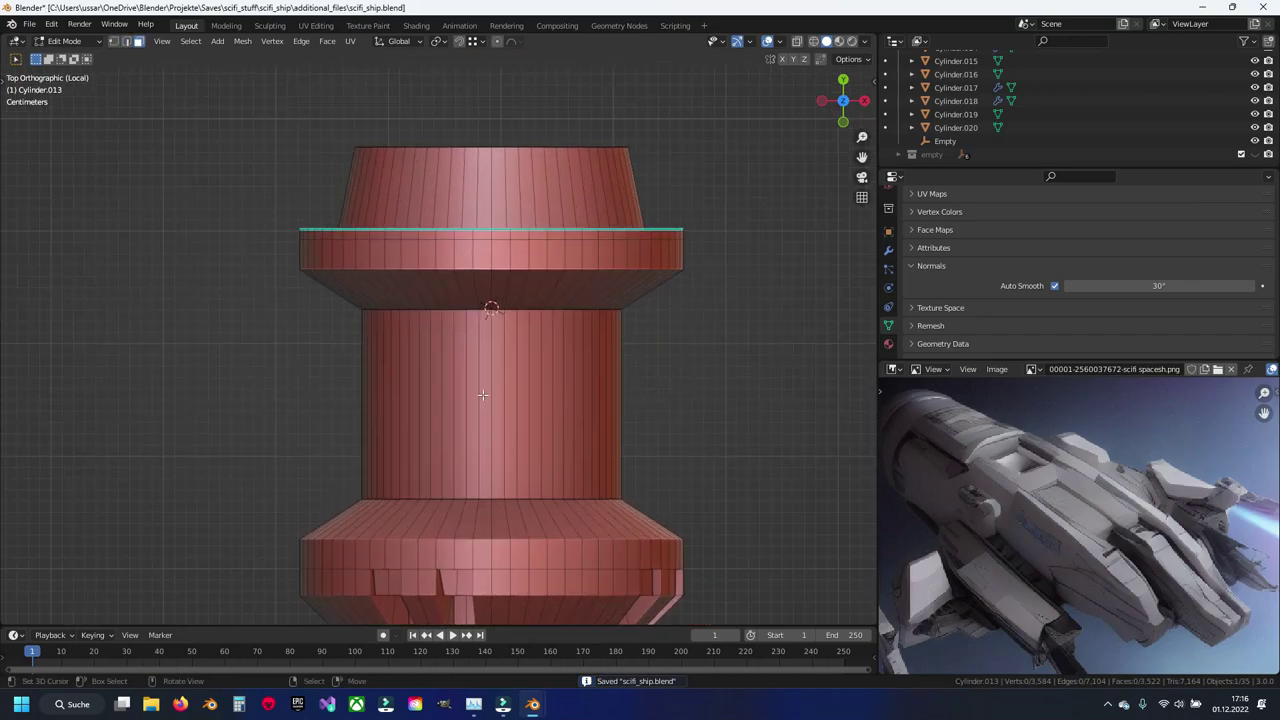
Step: Loop-cut the cylinder's narrow middle section, undo the wide bevel, and select a face near the top
scroll(491, 345, "up", 1)
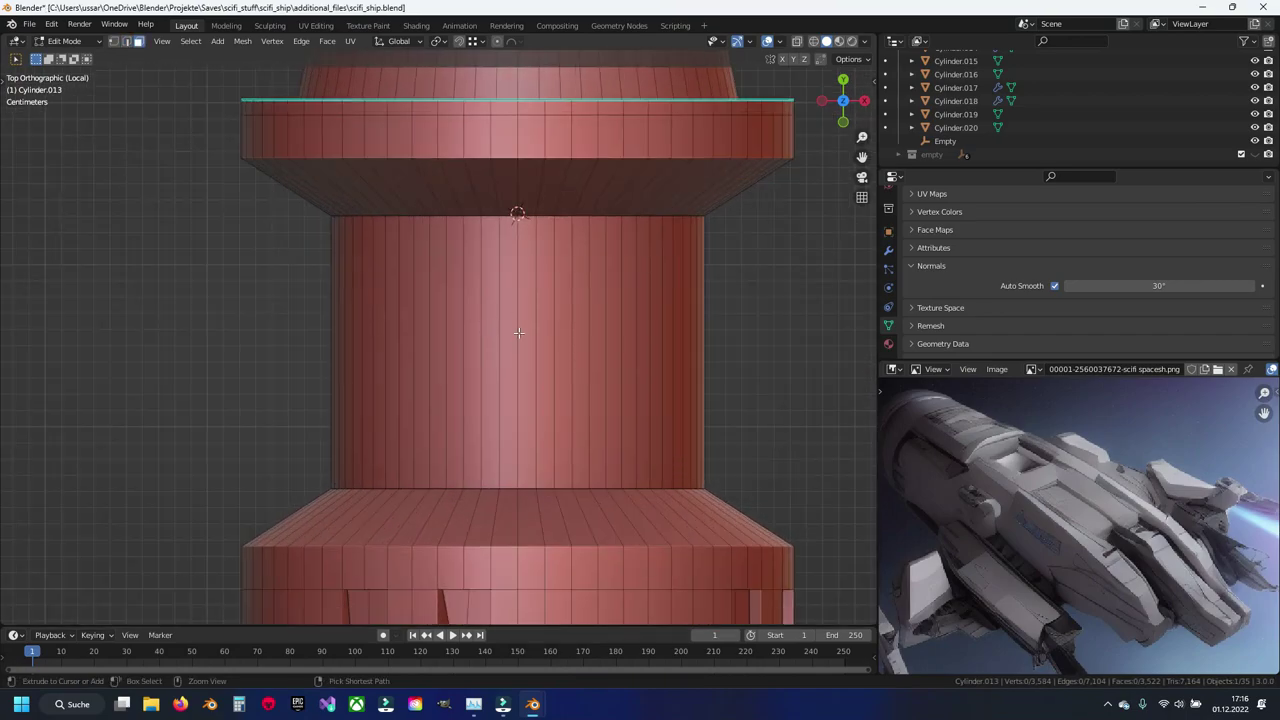
left_click(514, 281)
key("ctrl+b")
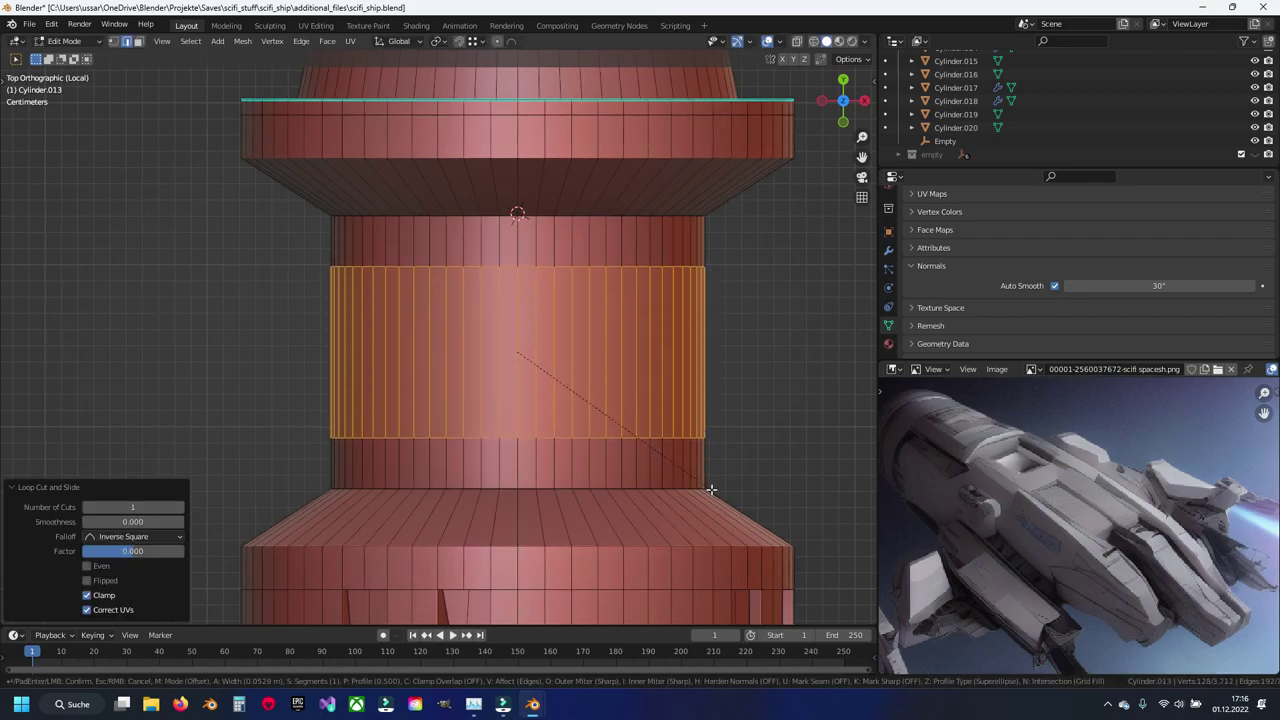
key("Escape")
key("ctrl+z")
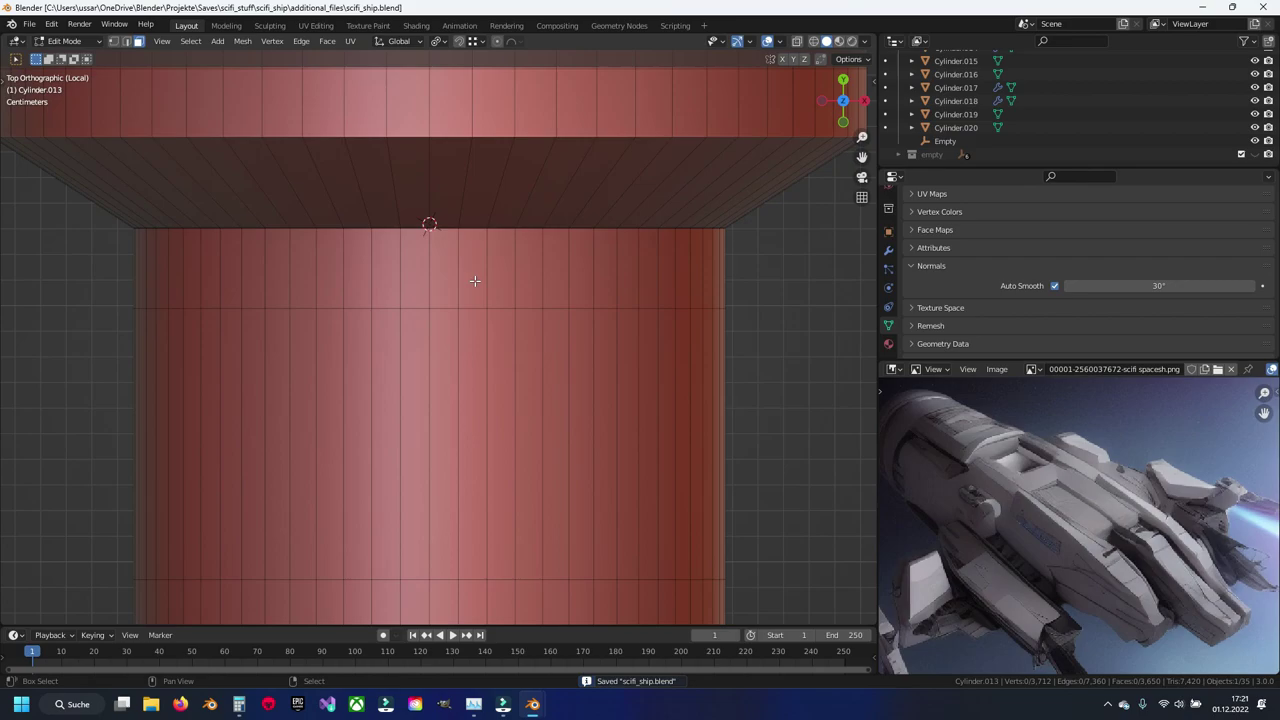
left_click(477, 290)
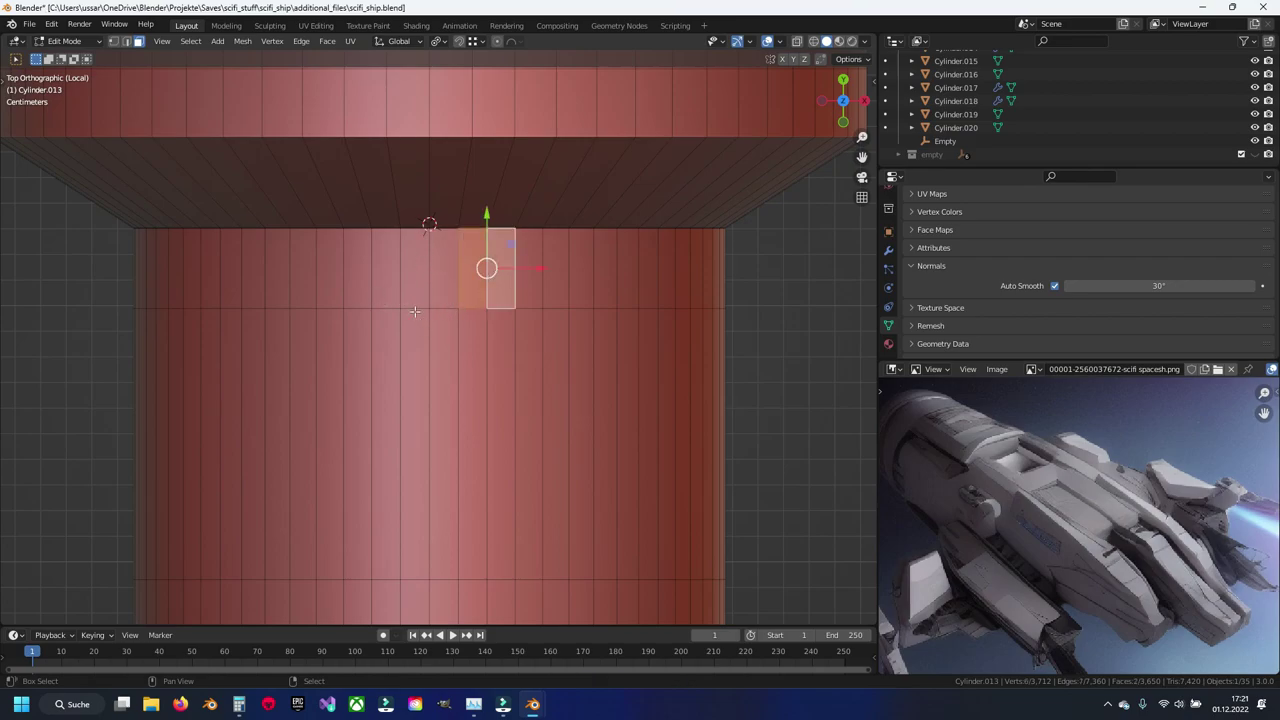
Step: Select the first left and right face columns on the middle section, using wireframe box selection
left_click(386, 270, "shift")
left_click(365, 274, "shift")
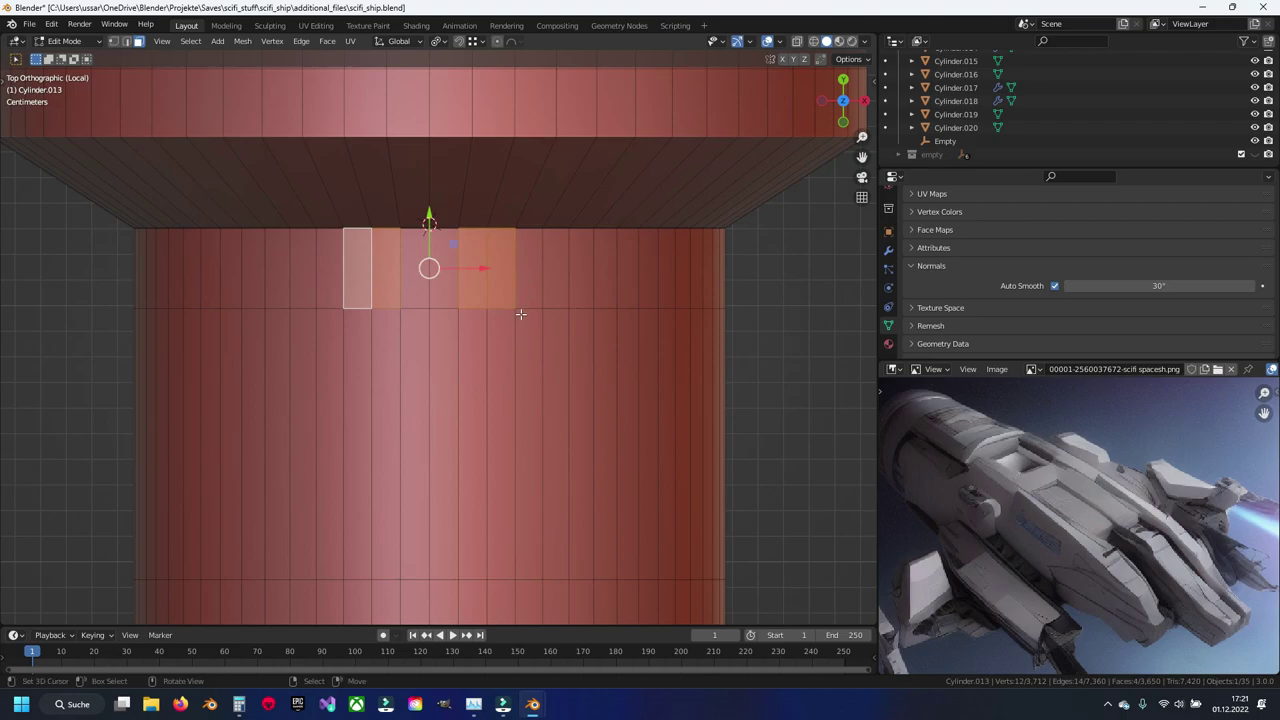
key("z")
left_click(410, 297)
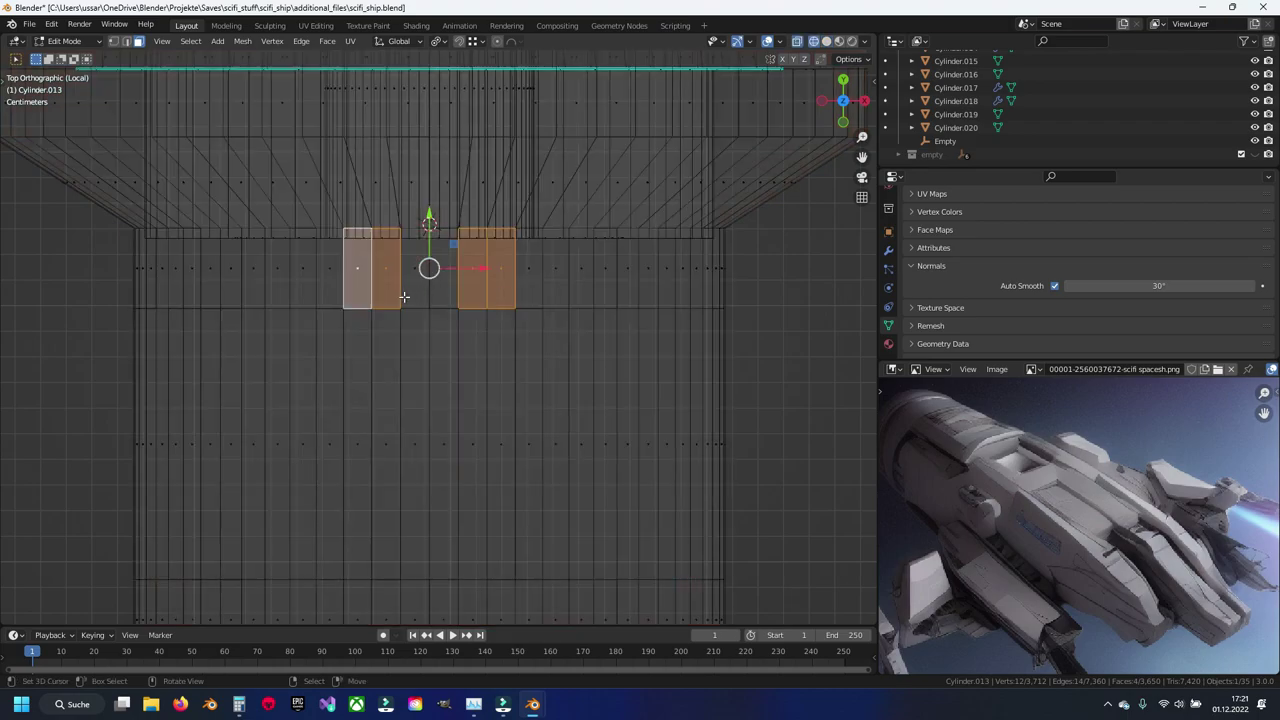
key("b")
left_click_drag(268, 250, 378, 284)
key("b")
left_click_drag(506, 290, 510, 291)
key("z")
left_click(612, 324)
Step: From the right side view, add upper and lower face blocks to the selection with X-ray
mouse_move(612, 324)
middle_mouse_down()
mouse_move(471, 343)
mouse_move(485, 231)
mouse_move(473, 192)
middle_mouse_up()
key("KP_3")
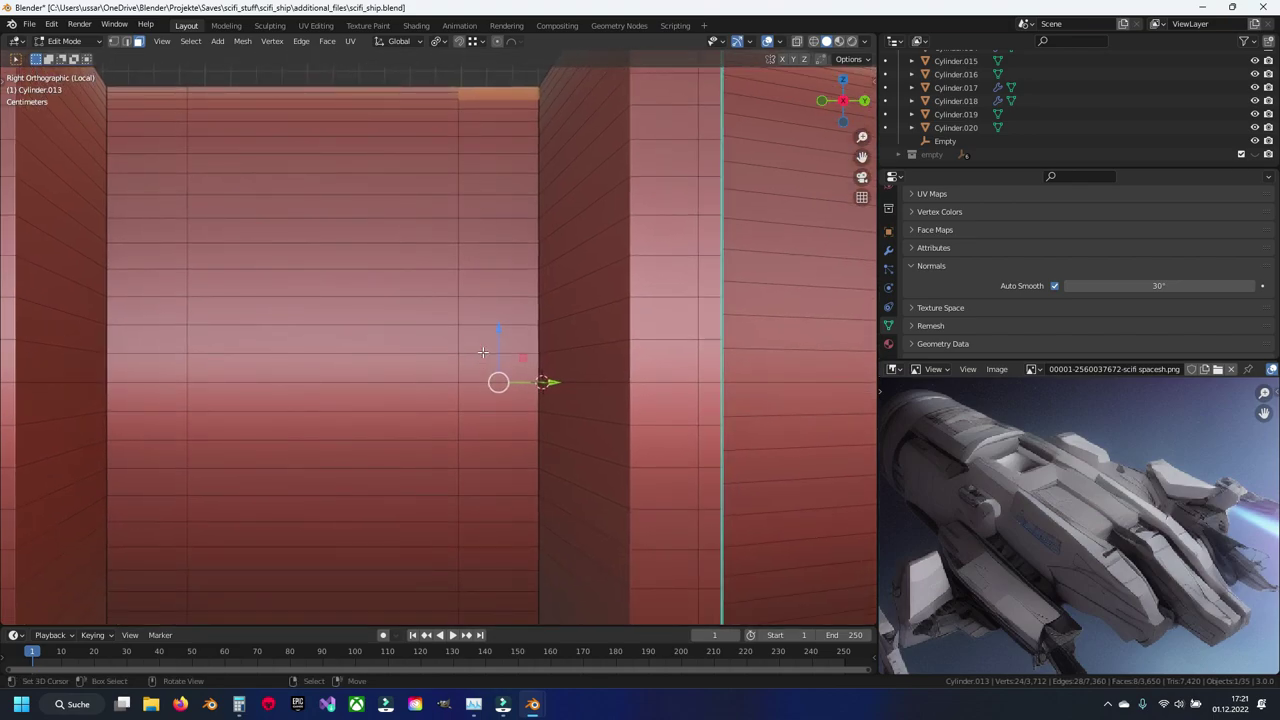
key("KP_7")
key("KP_3")
left_click(476, 336, "shift")
left_click(486, 428, "shift")
left_click(481, 452, "shift")
key("alt+z")
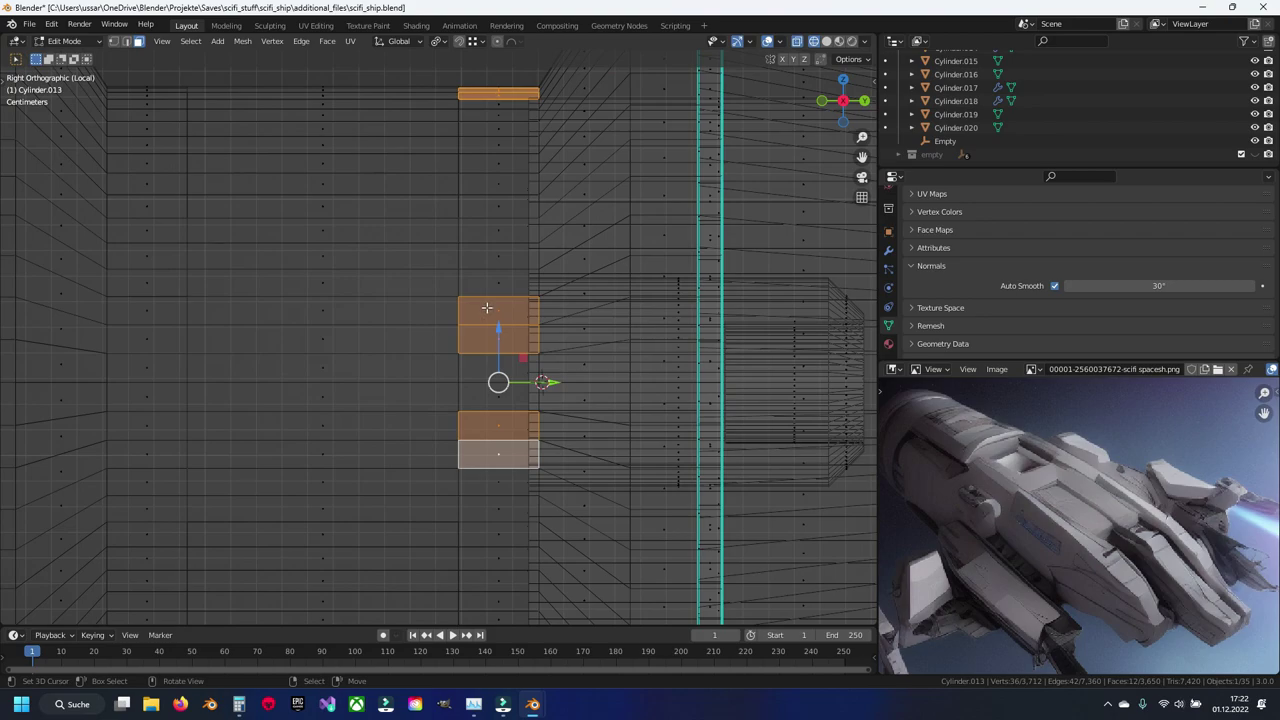
left_click(482, 302, "shift")
key("b")
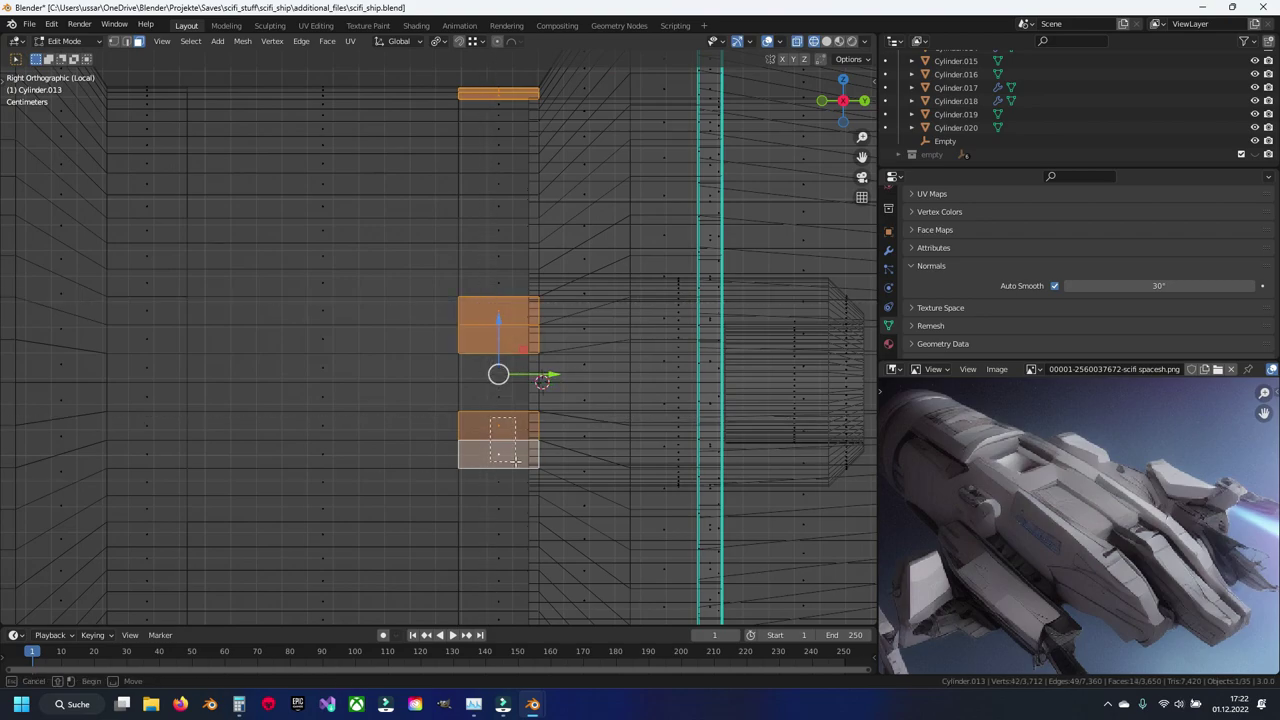
left_click_drag(514, 460, 516, 462)
key("alt+z")
mouse_move(516, 462)
middle_mouse_down()
mouse_move(424, 285)
mouse_move(436, 309)
middle_mouse_up()
Step: Add more scattered faces around the cylinder from angled views, then zoom in from the top
left_click(440, 261, "shift")
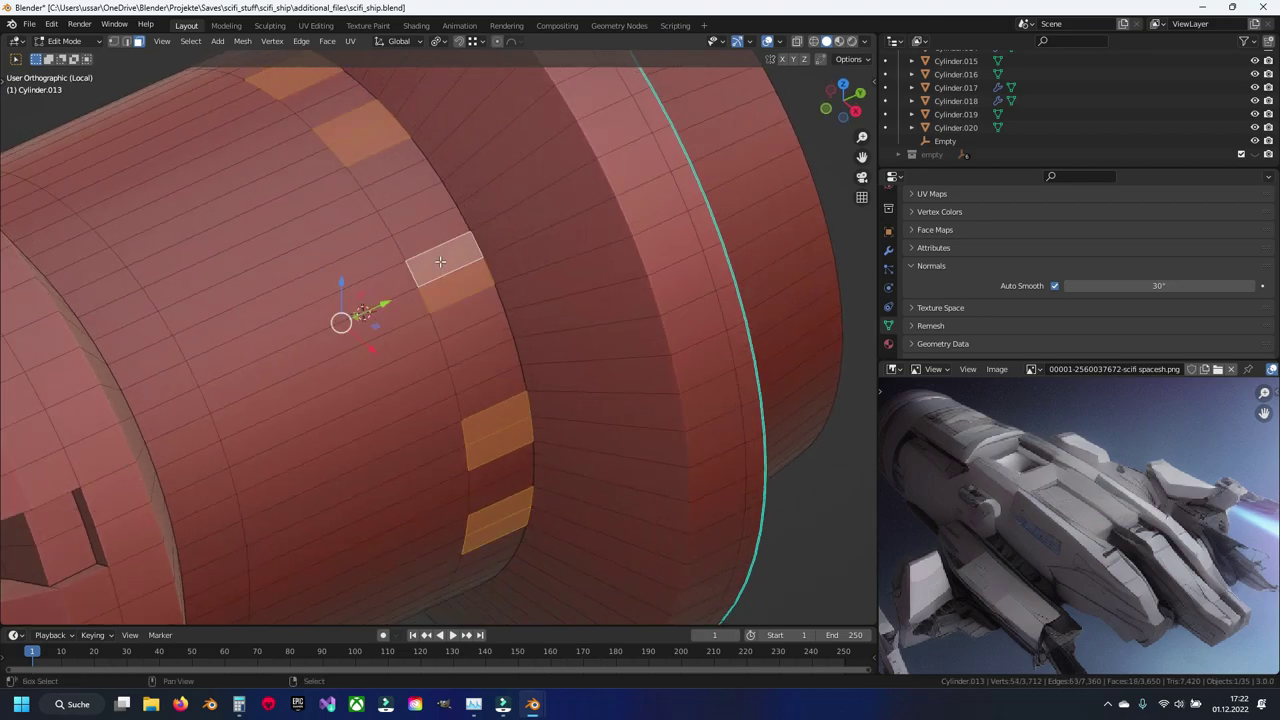
middle_click_drag(447, 276, 421, 275)
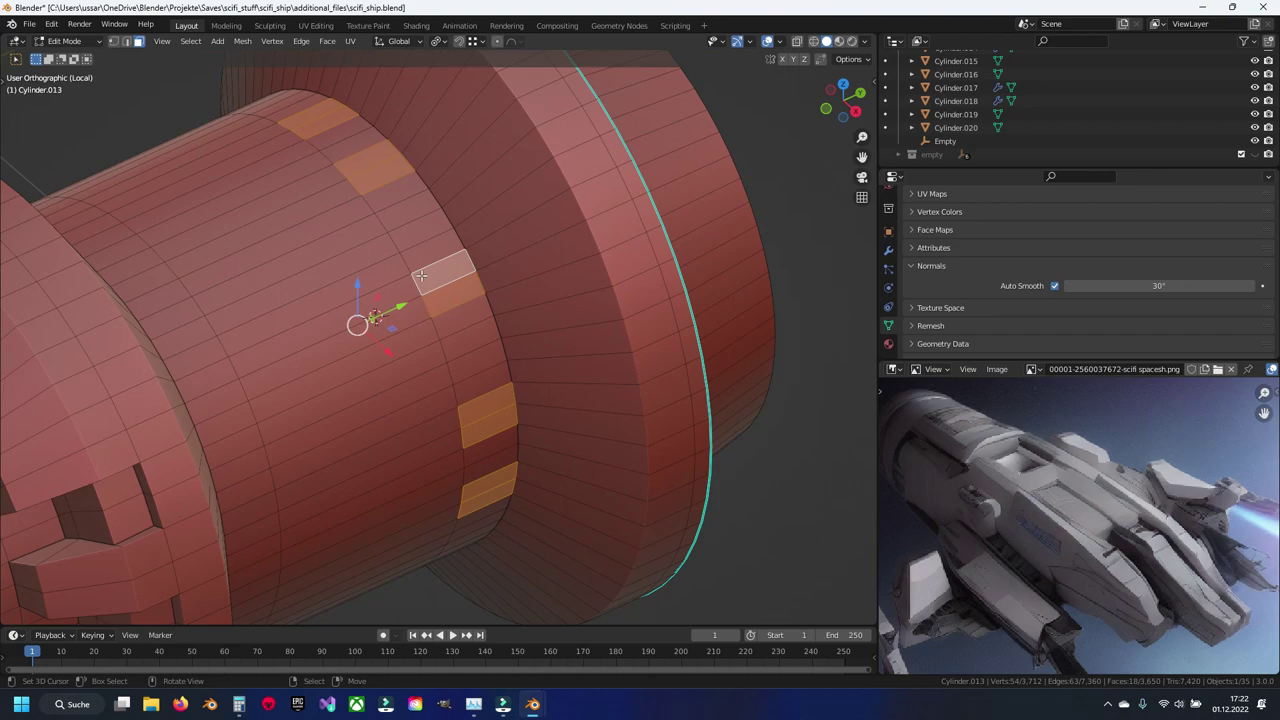
mouse_move(243, 265)
middle_mouse_down()
mouse_move(371, 395)
mouse_move(377, 282)
middle_mouse_up()
left_click(371, 395, "shift")
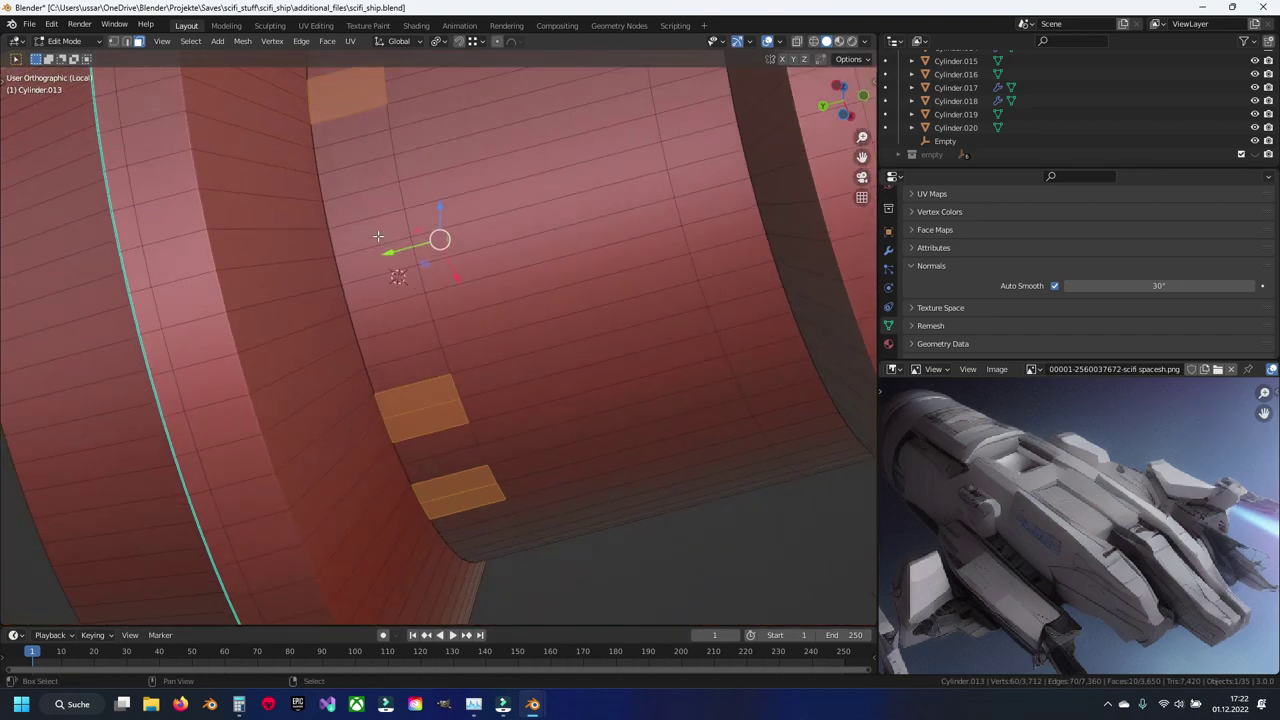
left_click(381, 235, "shift")
mouse_move(381, 240)
middle_mouse_down()
mouse_move(466, 374)
mouse_move(421, 423)
middle_mouse_up()
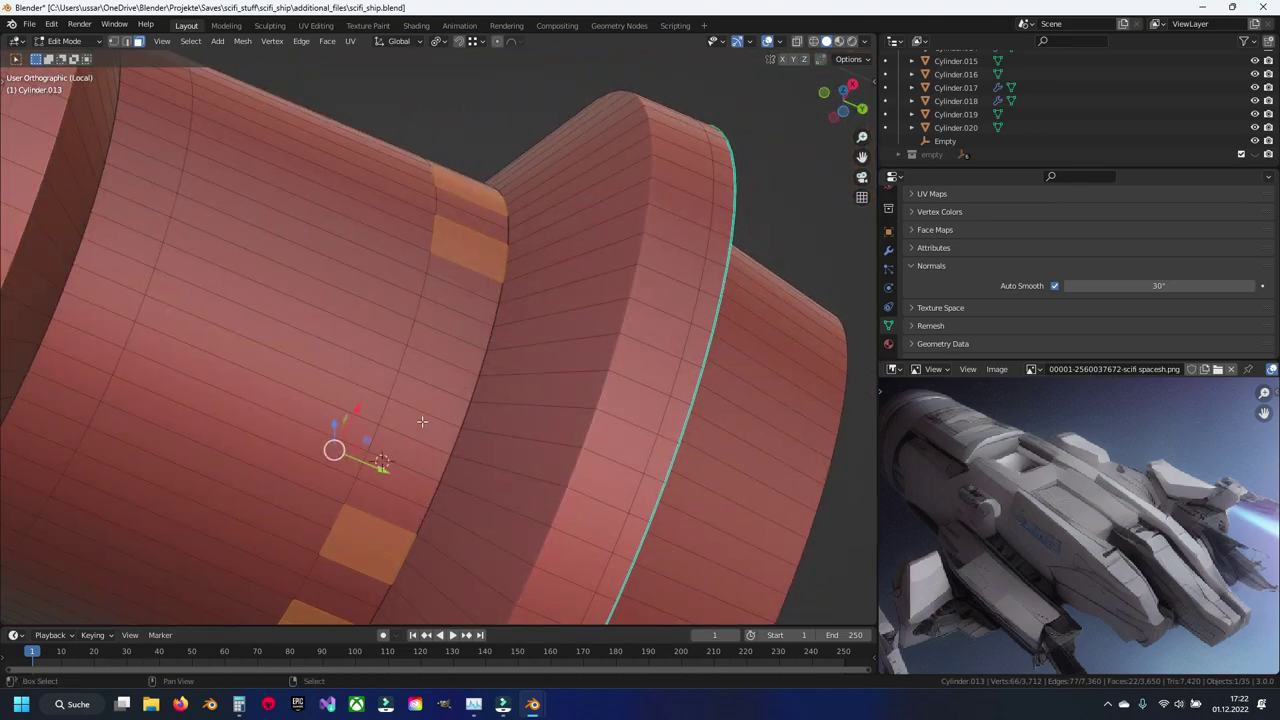
mouse_move(417, 321)
middle_mouse_down()
mouse_move(589, 331)
mouse_move(503, 300)
mouse_move(394, 443)
mouse_move(382, 508)
mouse_move(629, 434)
mouse_move(508, 392)
mouse_move(443, 294)
mouse_move(492, 297)
middle_mouse_up()
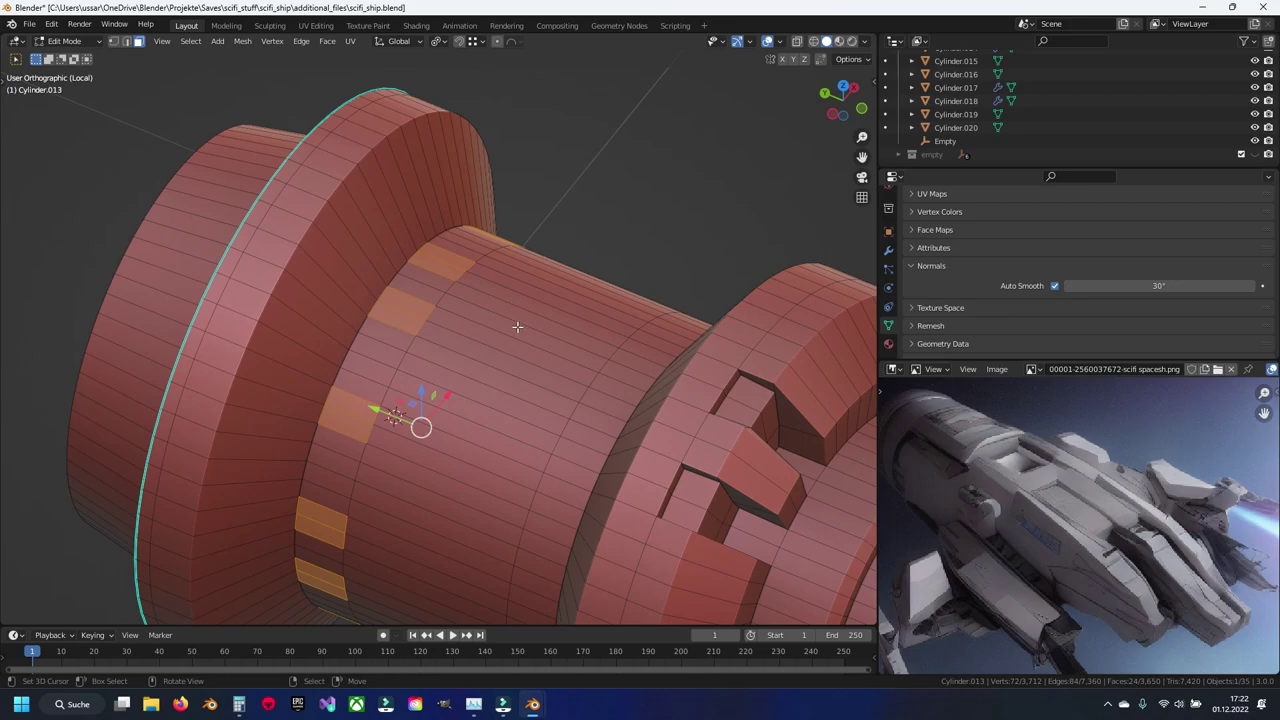
key("KP_7")
middle_click_drag(518, 327, 484, 245, "shift")
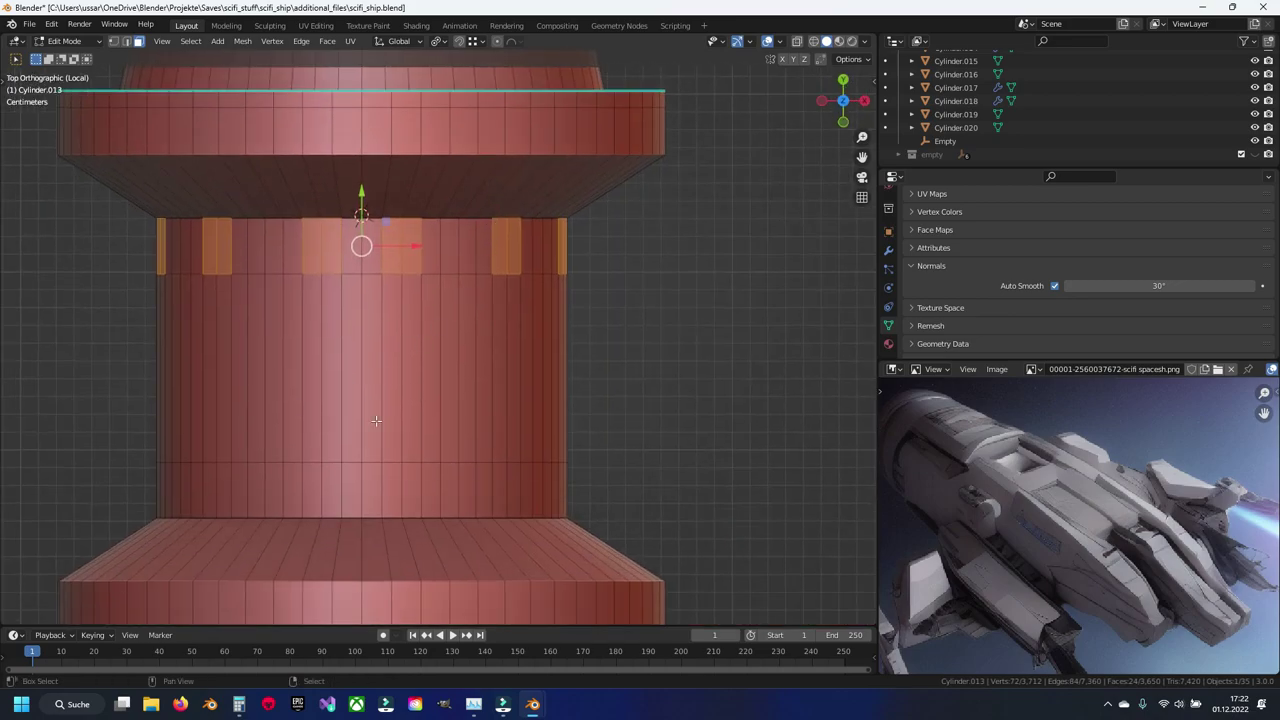
middle_click_drag(376, 421, 450, 412, "shift")
scroll(450, 412, "up", 1)
Step: Box-select two faces on the lower row in wireframe from the top view
key("shift+z")
key("b")
left_click_drag(441, 458, 444, 457)
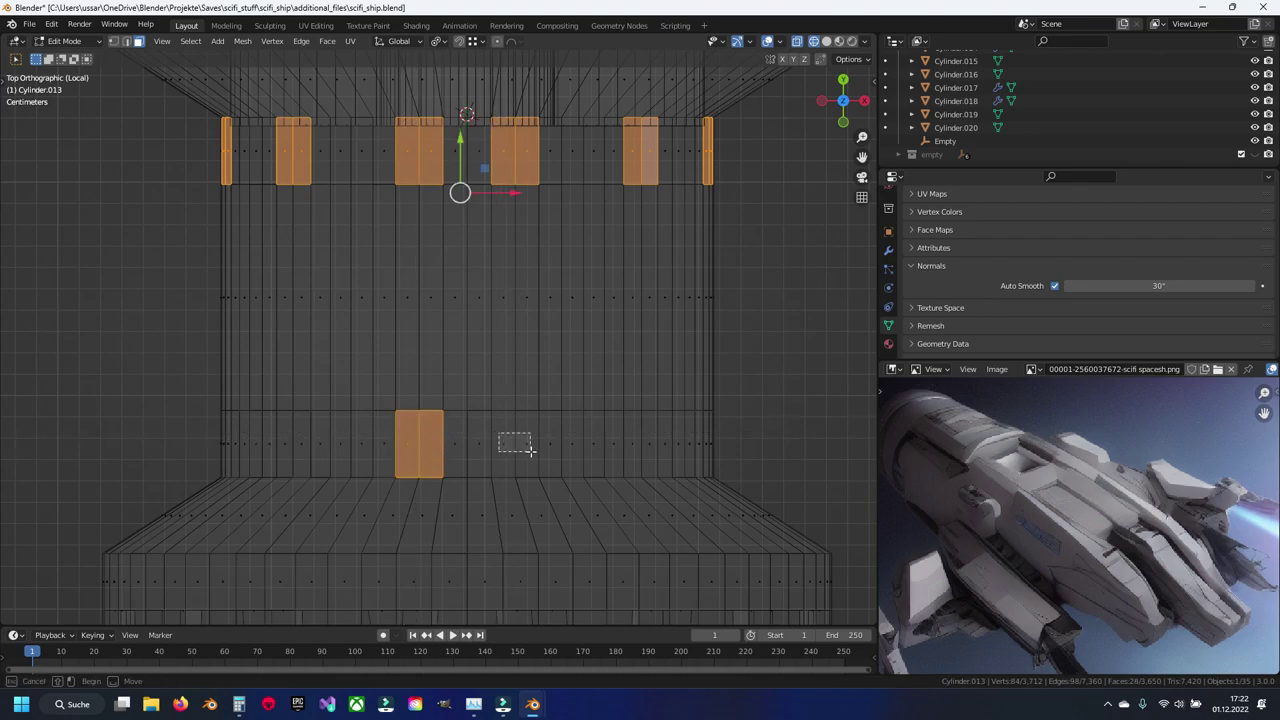
left_click_drag(530, 451, 528, 449)
key("shift+z")
key("KP_3")
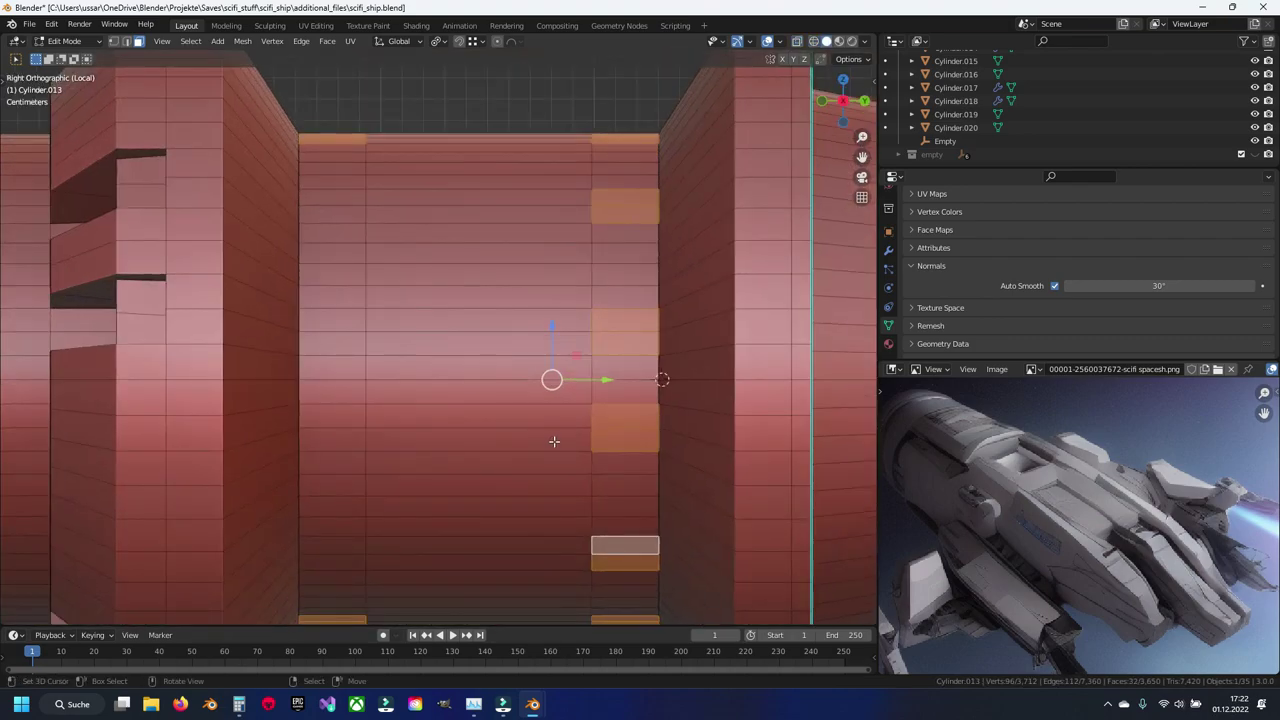
Step: Add several left-column faces, including the third-row face, to complete the scattered pattern
key("shift+z")
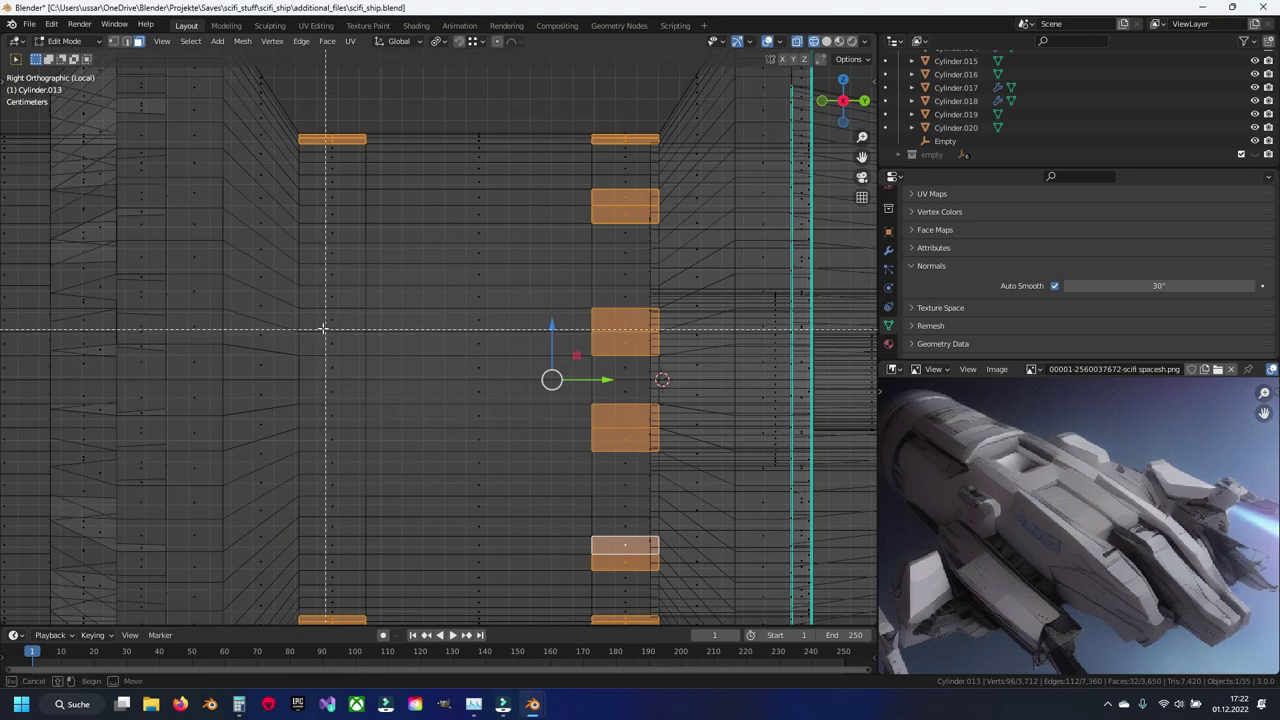
left_click_drag(344, 350, 345, 351)
middle_click_drag(370, 437, 403, 337, "shift")
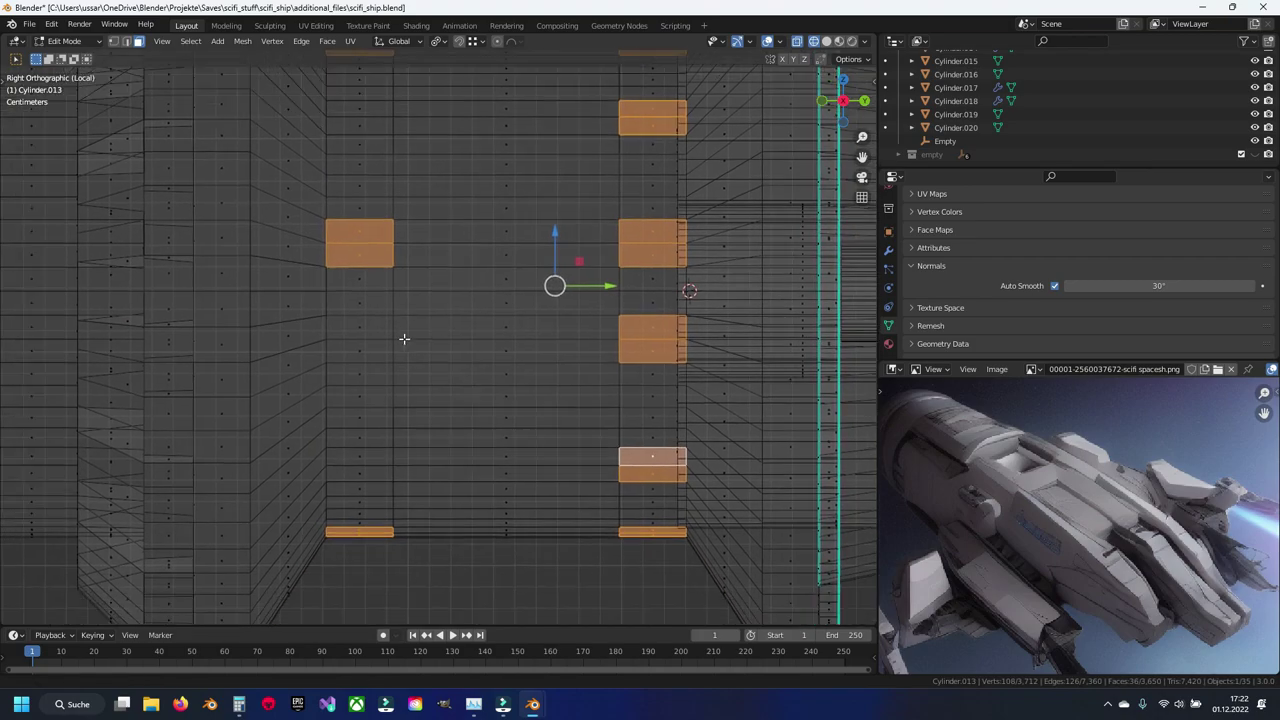
left_click_drag(490, 305, 392, 355)
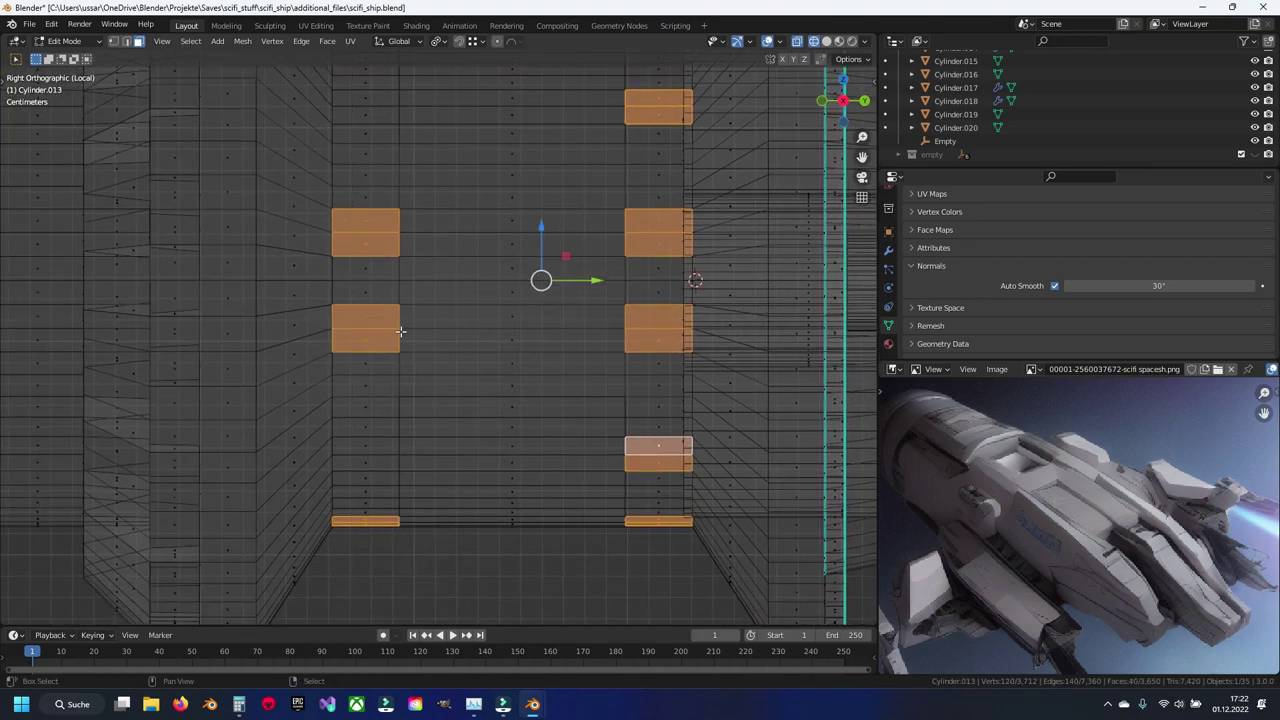
middle_click_drag(400, 332, 429, 405, "shift")
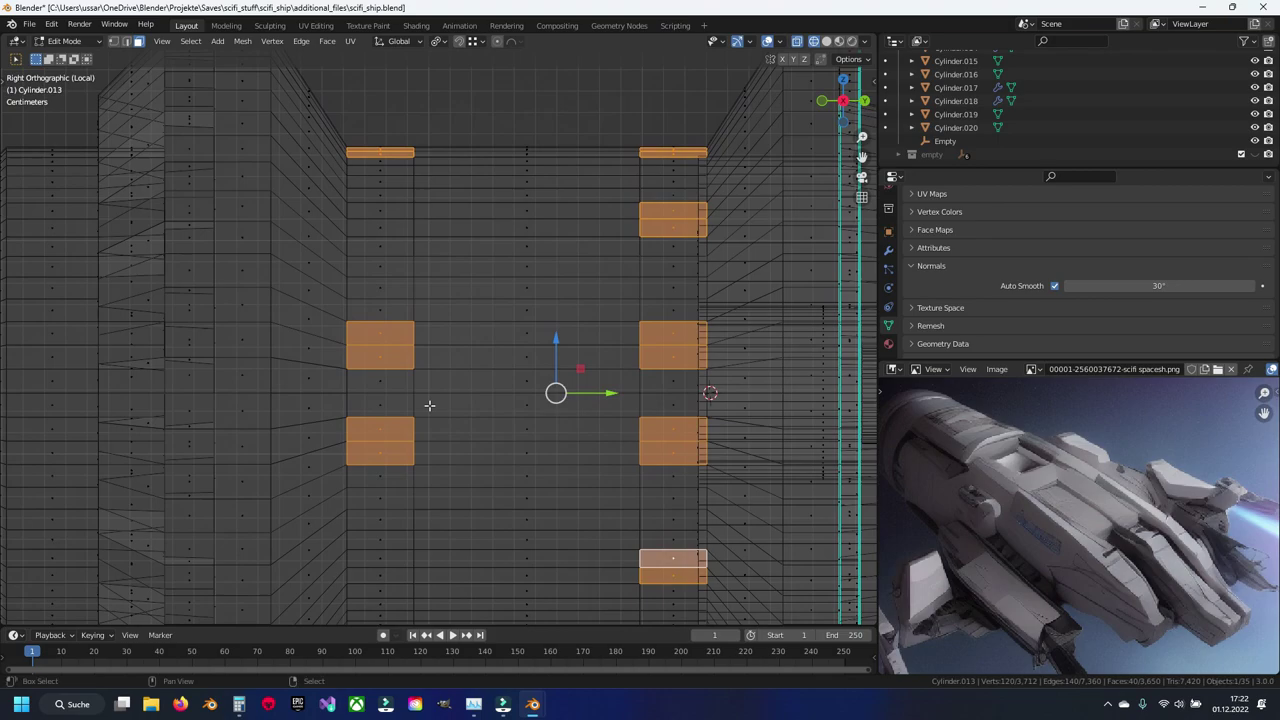
left_click(372, 214, "shift")
middle_click_drag(455, 383, 461, 248, "shift")
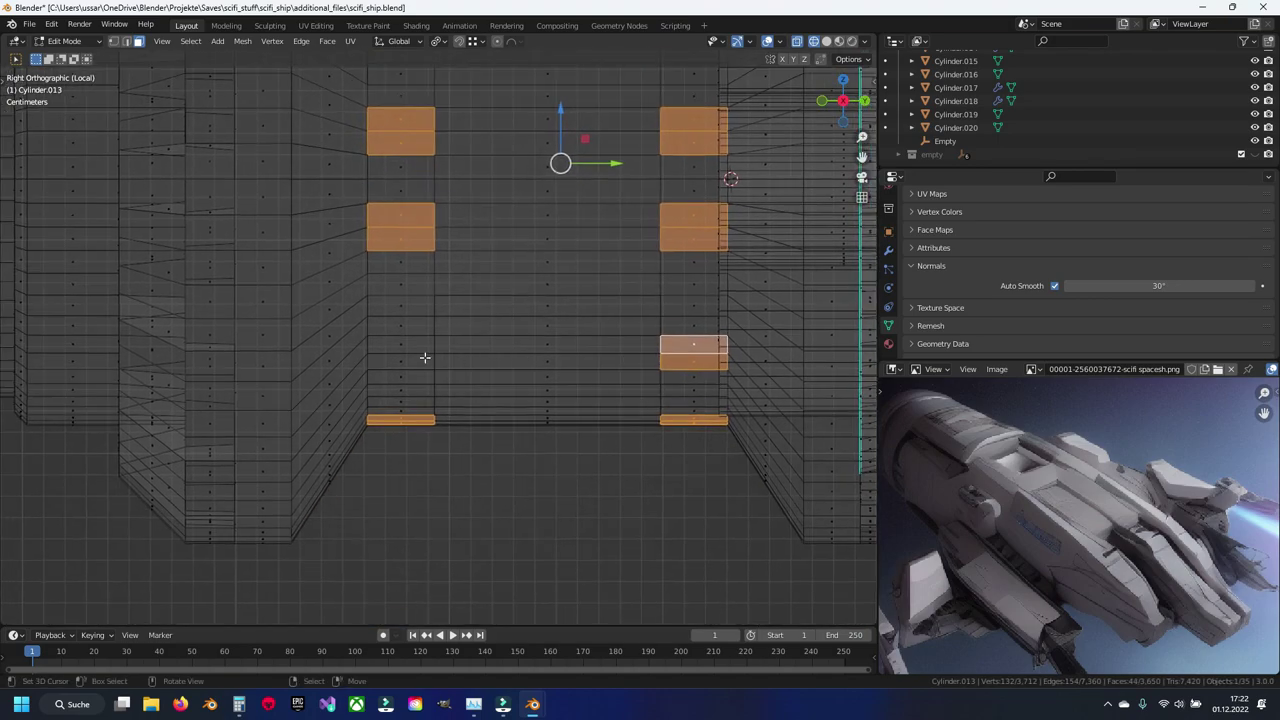
left_click(398, 350, "shift")
key("shift+z")
scroll(463, 342, "down", 2)
mouse_move(463, 342)
middle_mouse_down()
mouse_move(572, 384)
mouse_move(388, 178)
middle_mouse_up()
Step: Extrude the selected faces outward into rectangular blocks
left_click(440, 41)
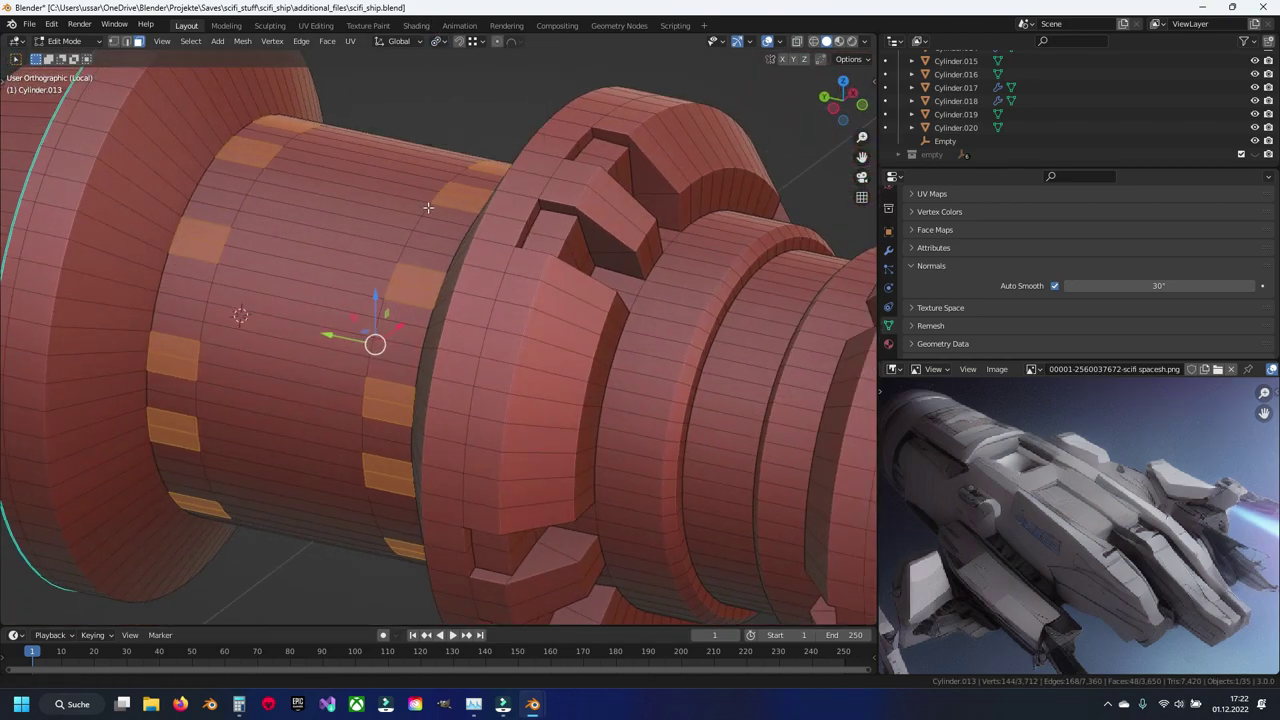
scroll(406, 194, "down", 2)
key("e")
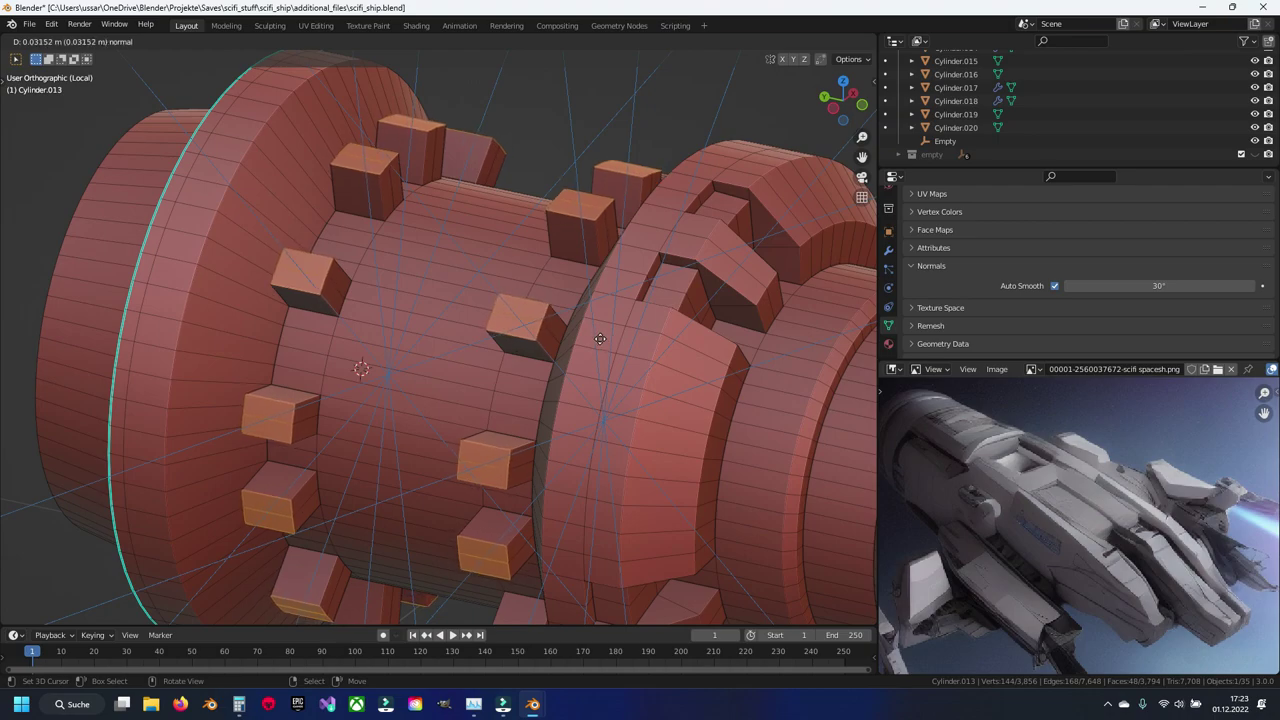
left_click(599, 339)
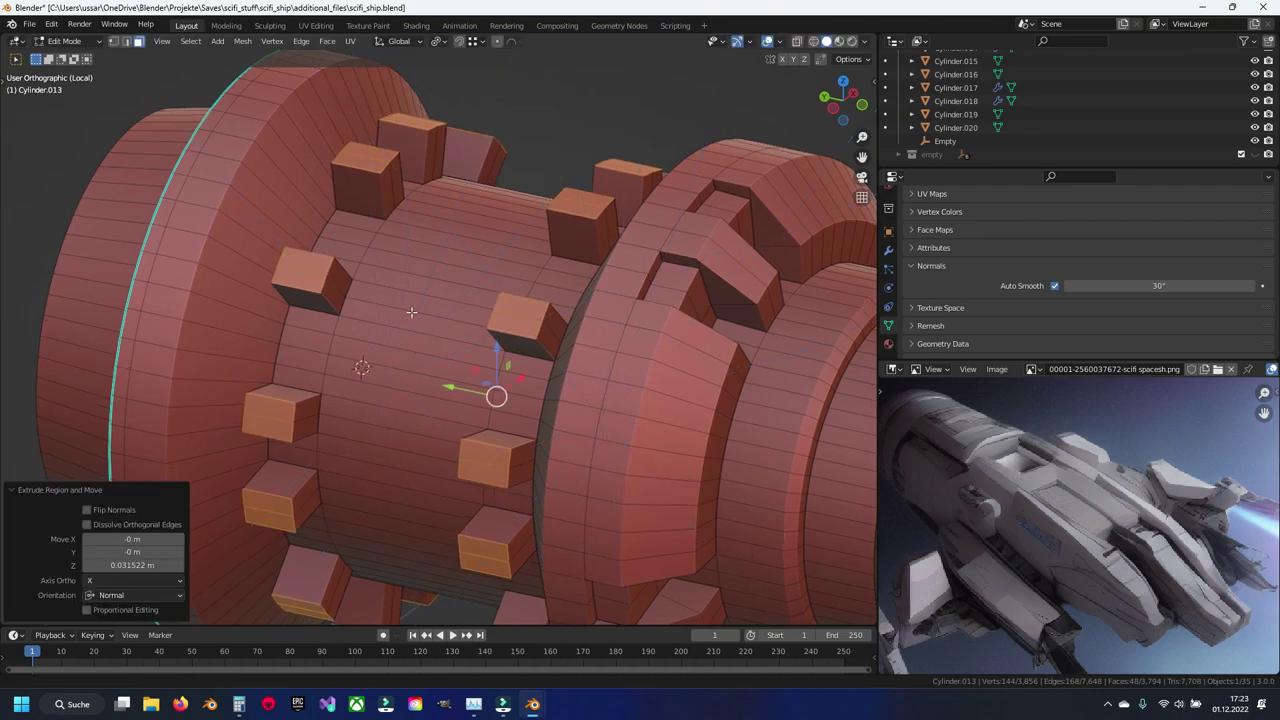
Step: In Right Ortho wireframe, box-select the block edges to be bevelled
scroll(426, 249, "up", 2)
scroll(426, 249, "up", 2)
key("KP_3")
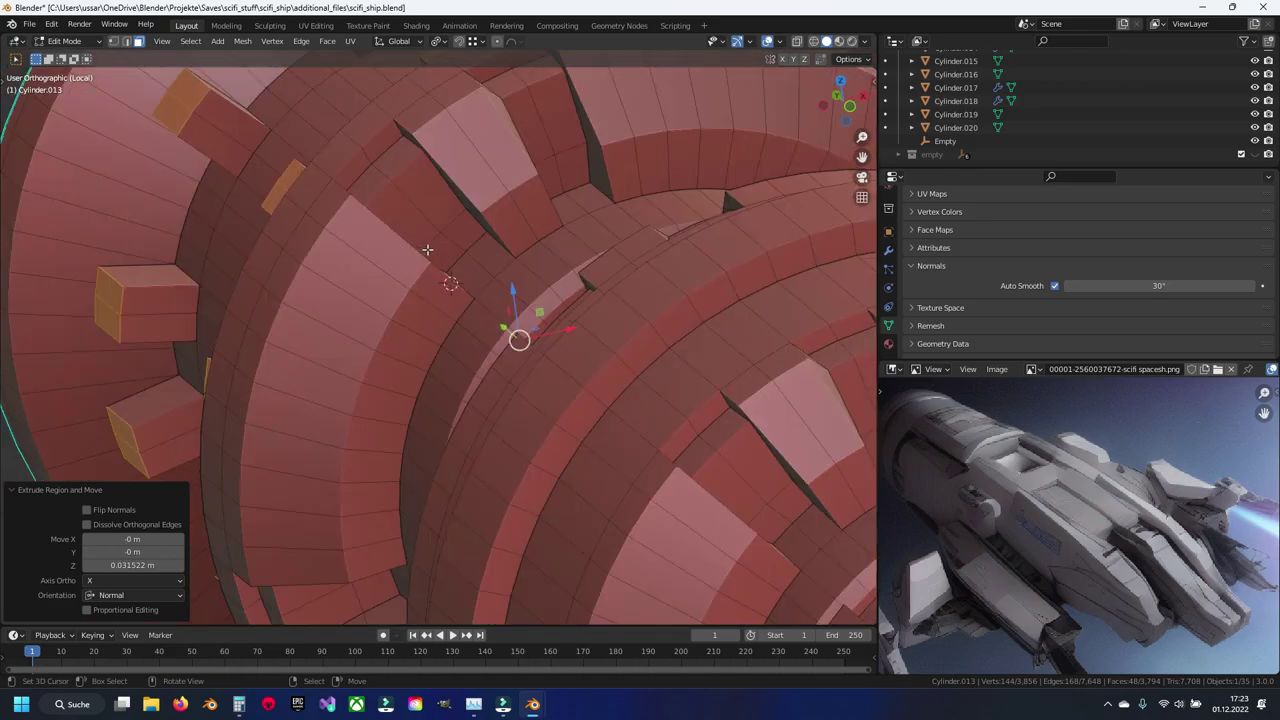
scroll(405, 210, "up", 1)
scroll(397, 195, "down", 2)
key("shift+z")
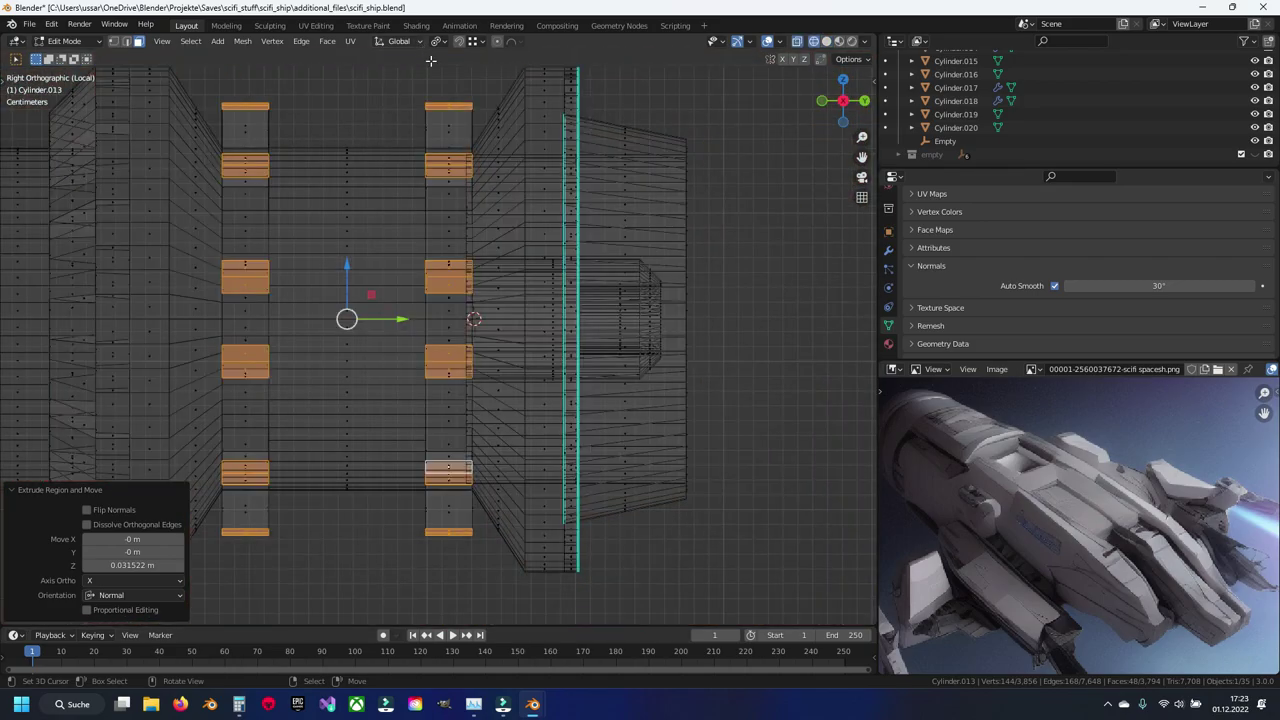
middle_click_drag(383, 409, 515, 428)
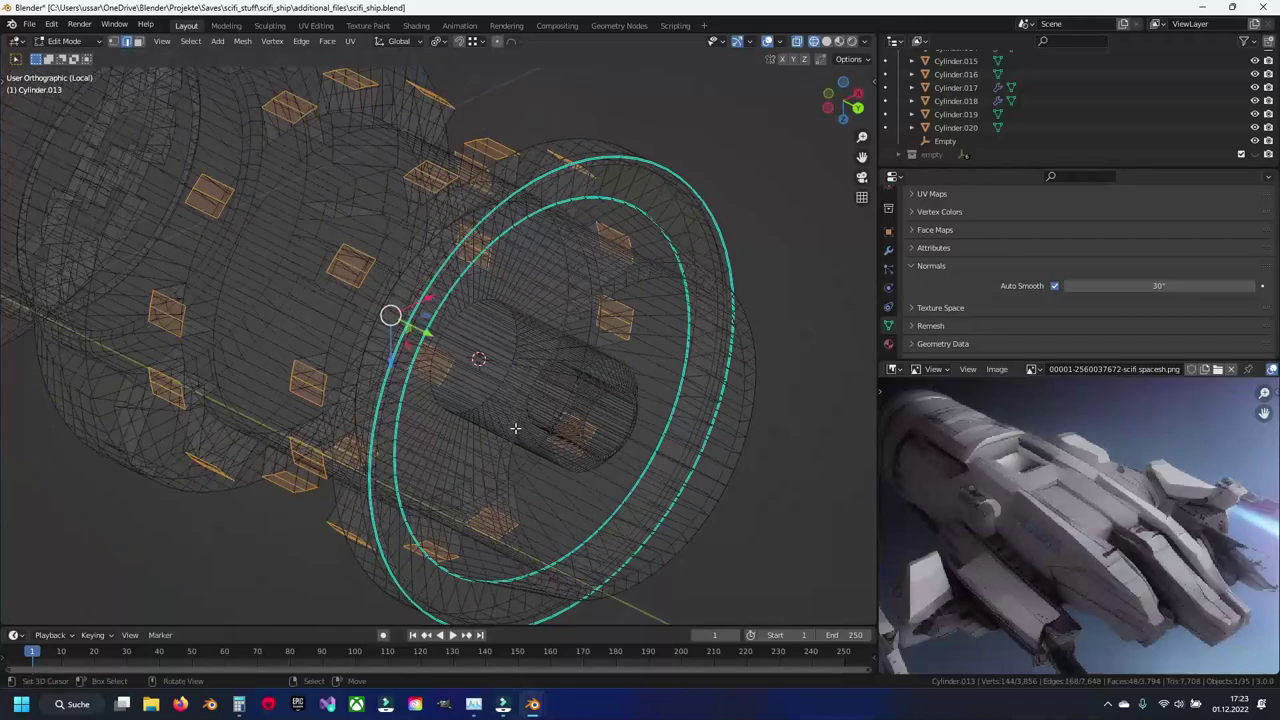
key("KP_3")
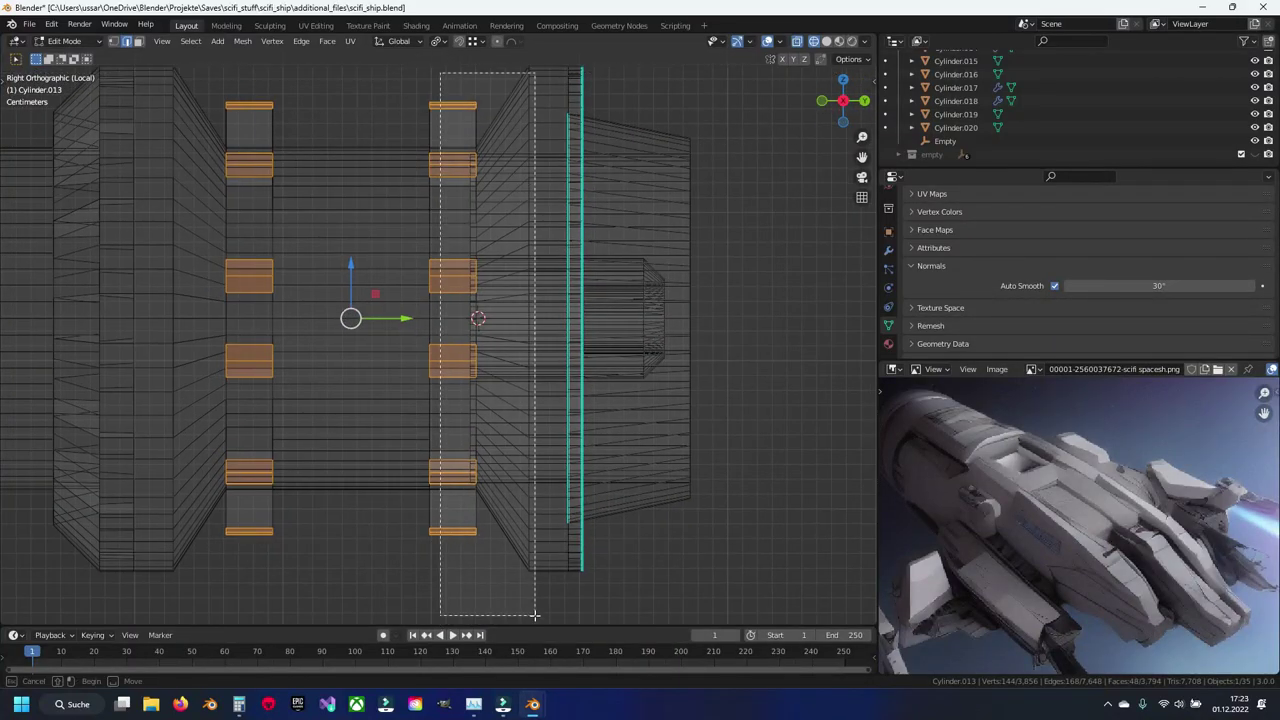
middle_click_drag(172, 452, 316, 471, "shift")
left_click_drag(582, 84, 600, 614, "ctrl")
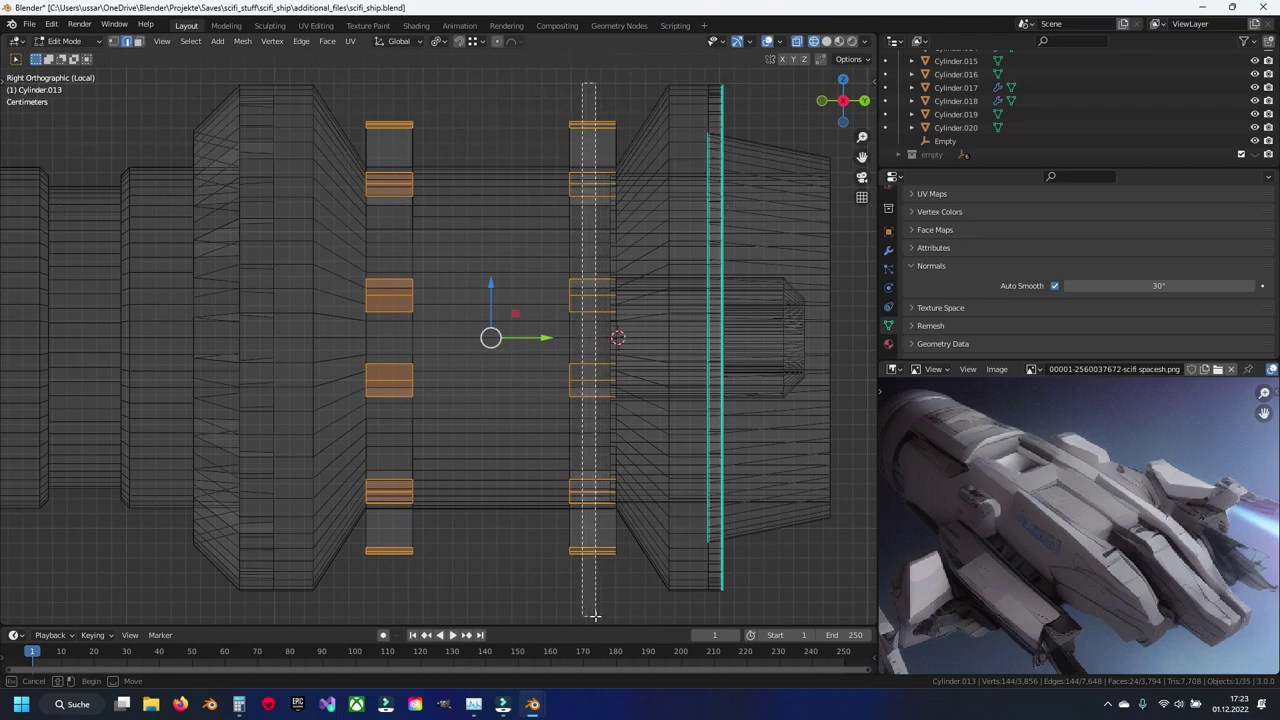
left_click_drag(350, 62, 398, 638)
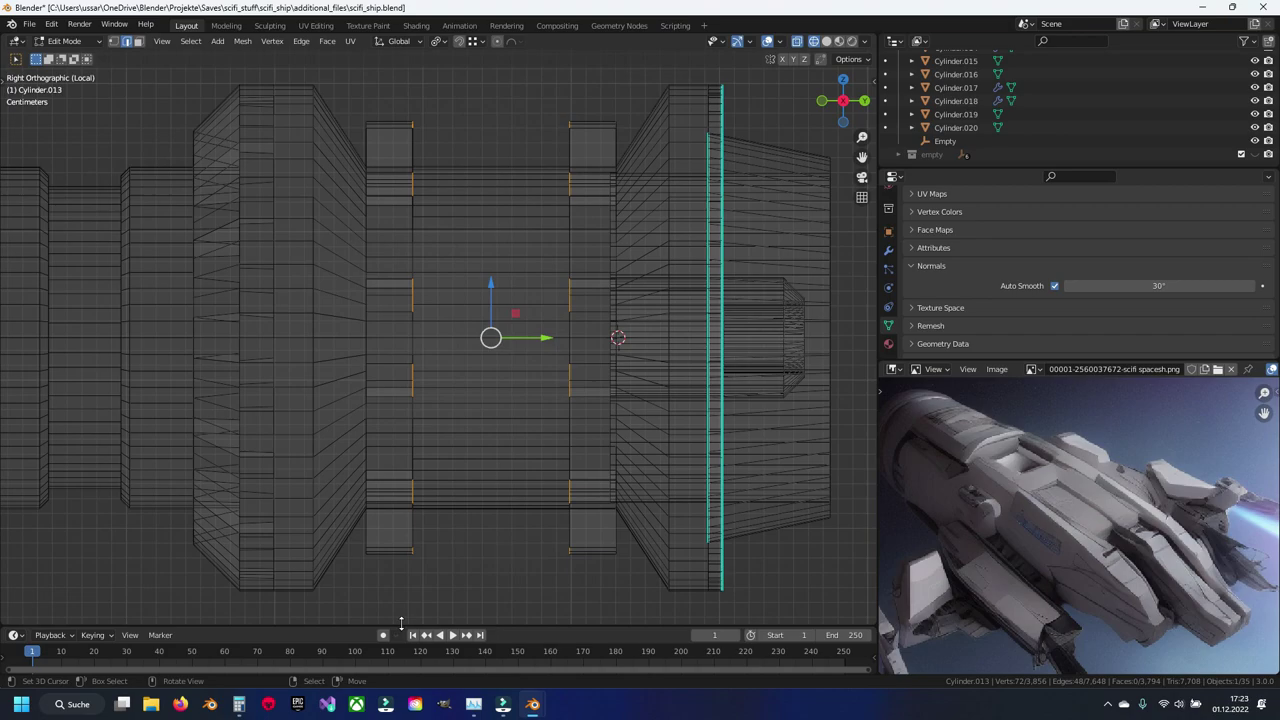
Step: Bevel the selected block edges and return to Object Mode
key("shift+z")
middle_click_drag(606, 345, 491, 433)
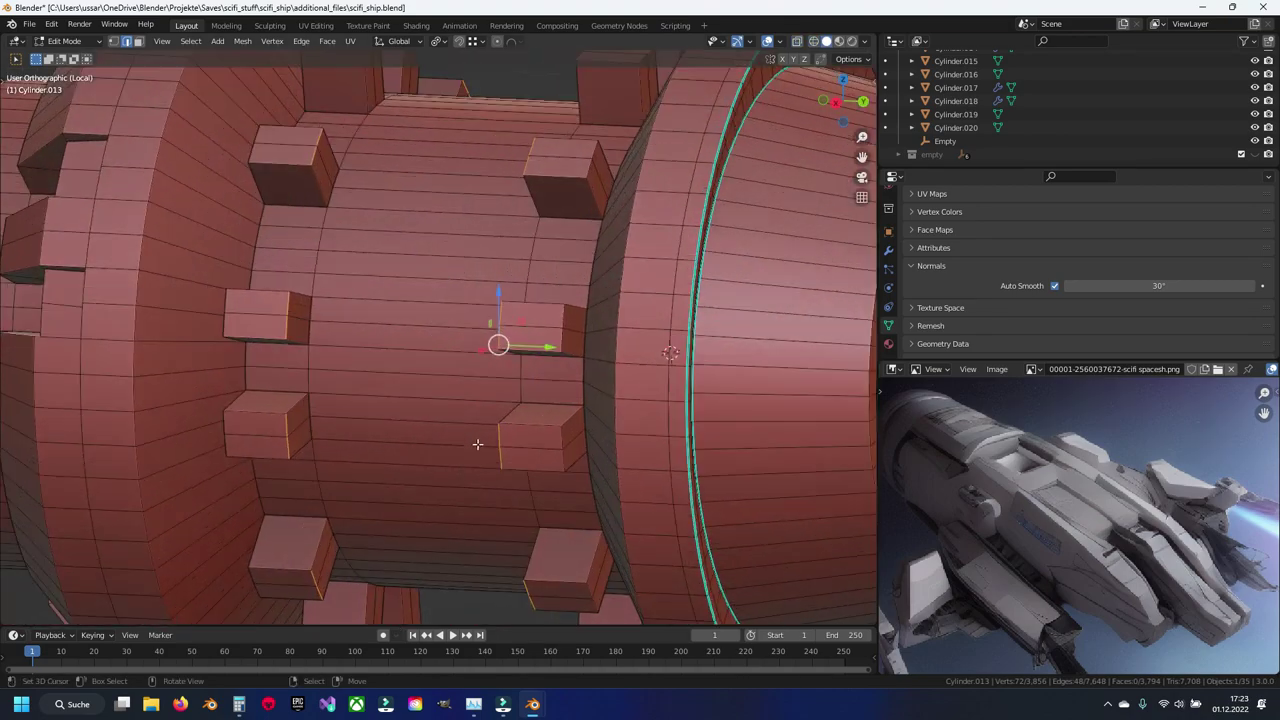
key("ctrl+b")
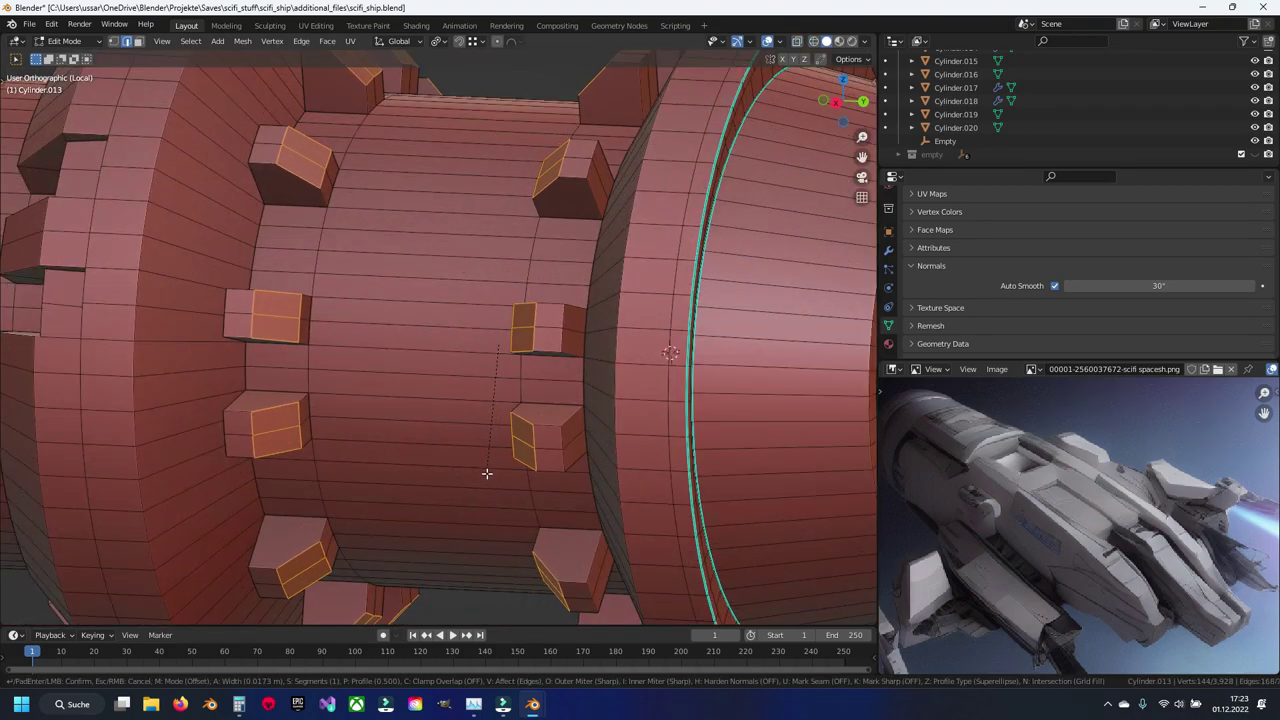
left_click(486, 475)
key("Tab")
scroll(486, 475, "down", 5)
middle_click_drag(486, 445, 688, 518)
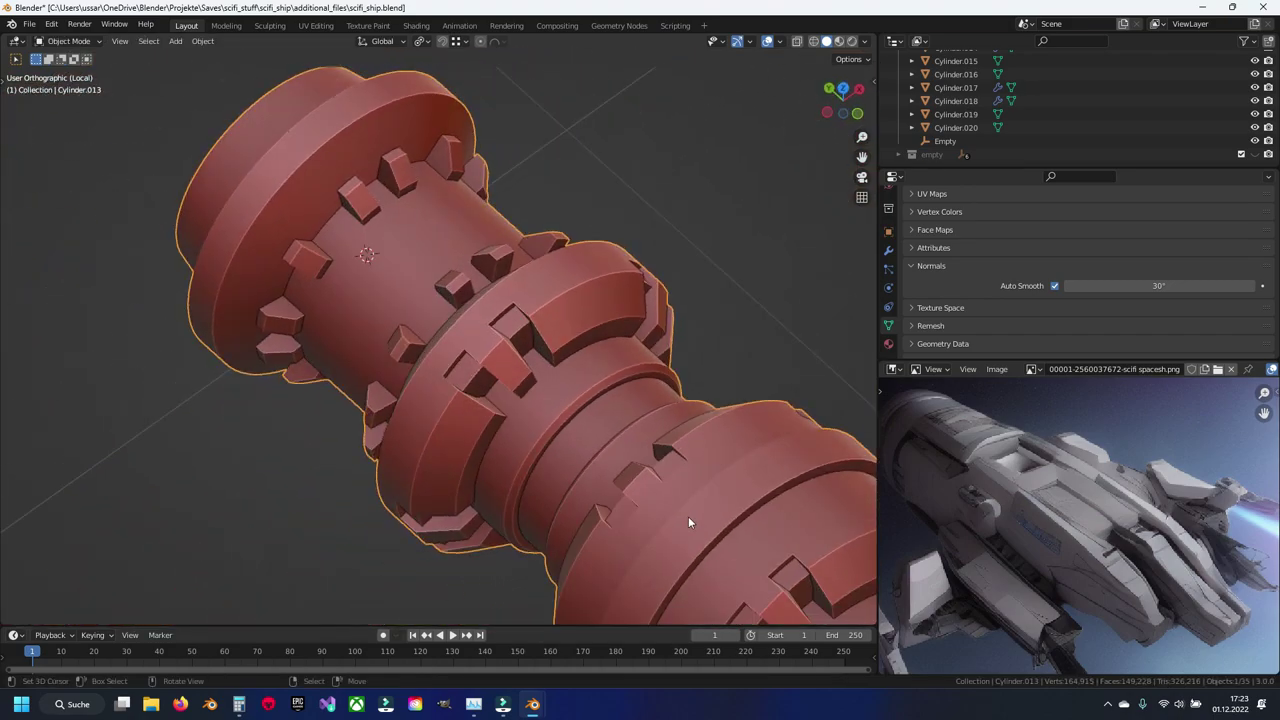
Step: Inset the block faces and push them inward to form recessed slots
mouse_move(675, 541)
middle_mouse_down()
mouse_move(450, 367)
mouse_move(445, 393)
mouse_move(643, 368)
mouse_move(700, 187)
mouse_move(414, 363)
mouse_move(437, 271)
mouse_move(463, 347)
mouse_move(286, 249)
mouse_move(396, 351)
middle_mouse_up()
scroll(437, 268, "up", 3)
key("Tab")
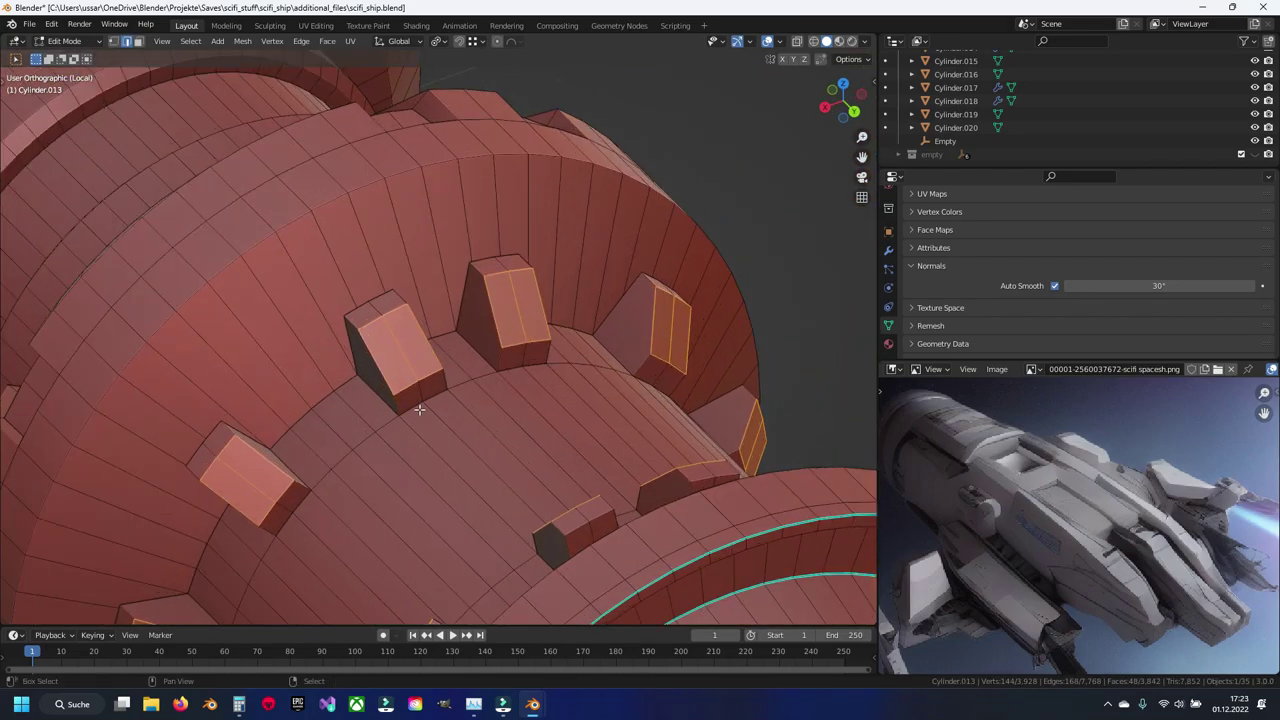
mouse_move(420, 409)
middle_mouse_down()
mouse_move(808, 357)
mouse_move(549, 397)
middle_mouse_up()
key("i")
left_click(787, 358)
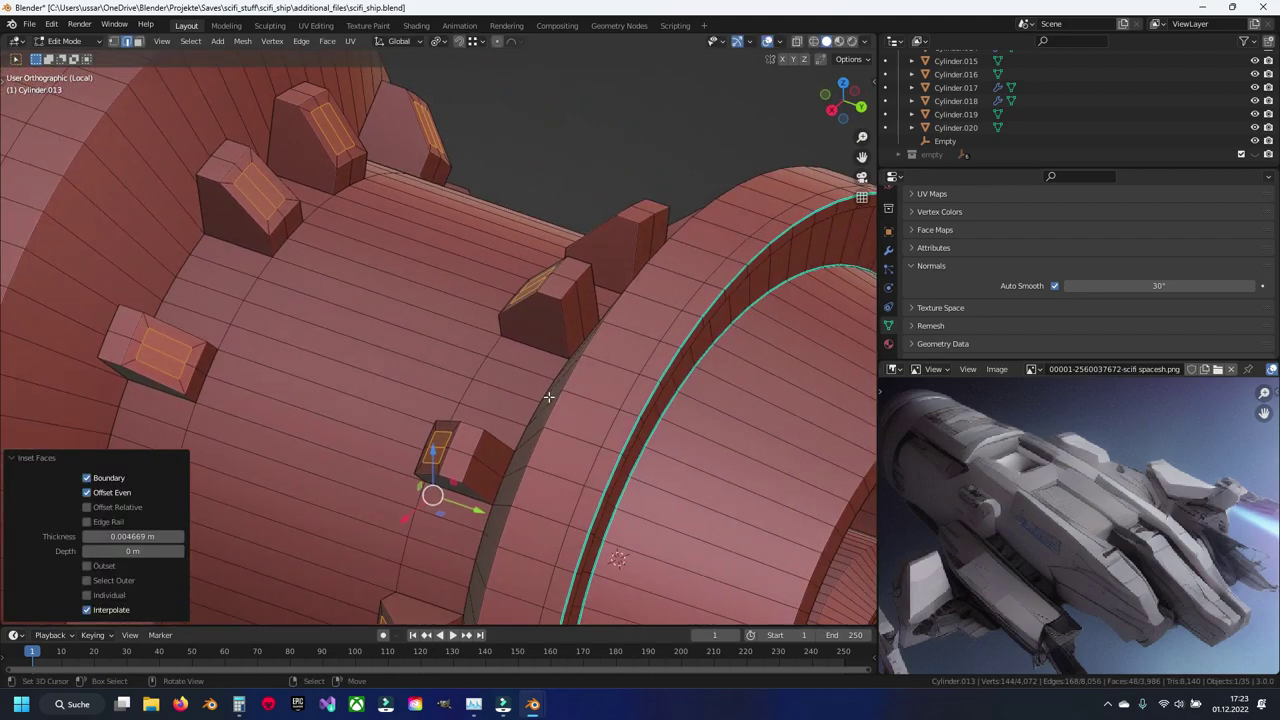
key("e")
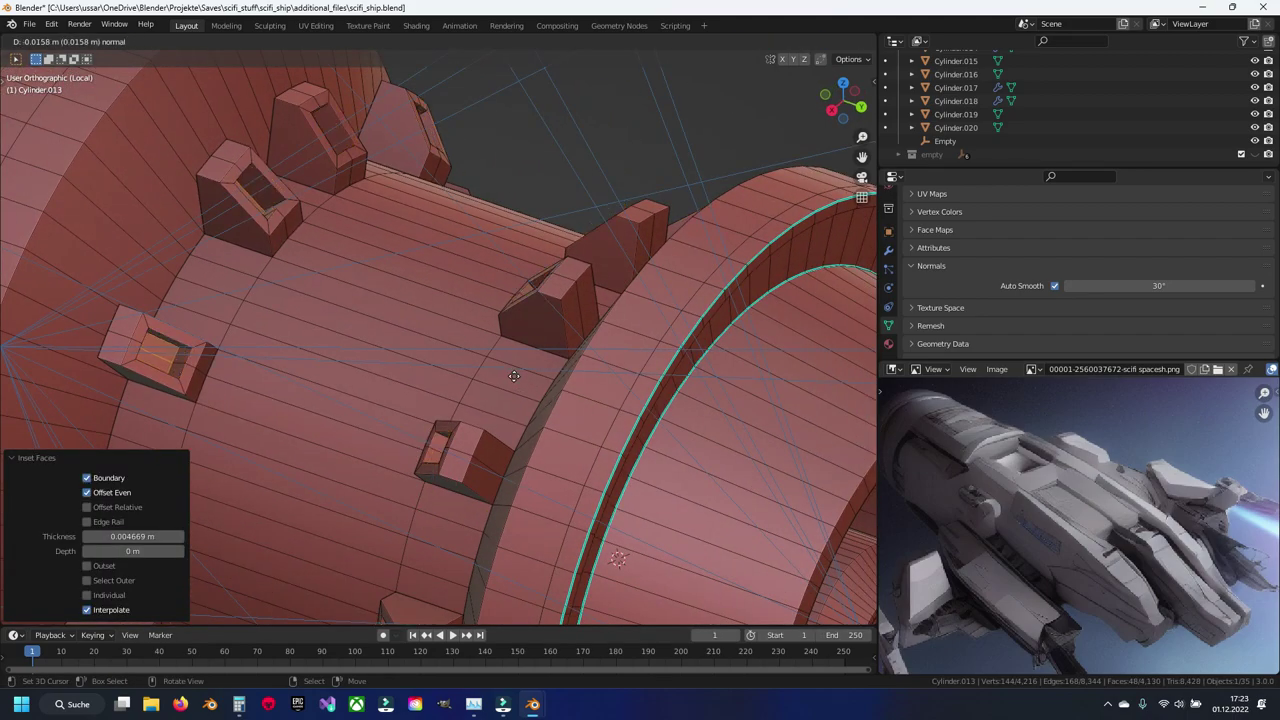
left_click(530, 396)
Step: Inset the recessed faces again and extrude thin bars 0.0572 m outward
key("i")
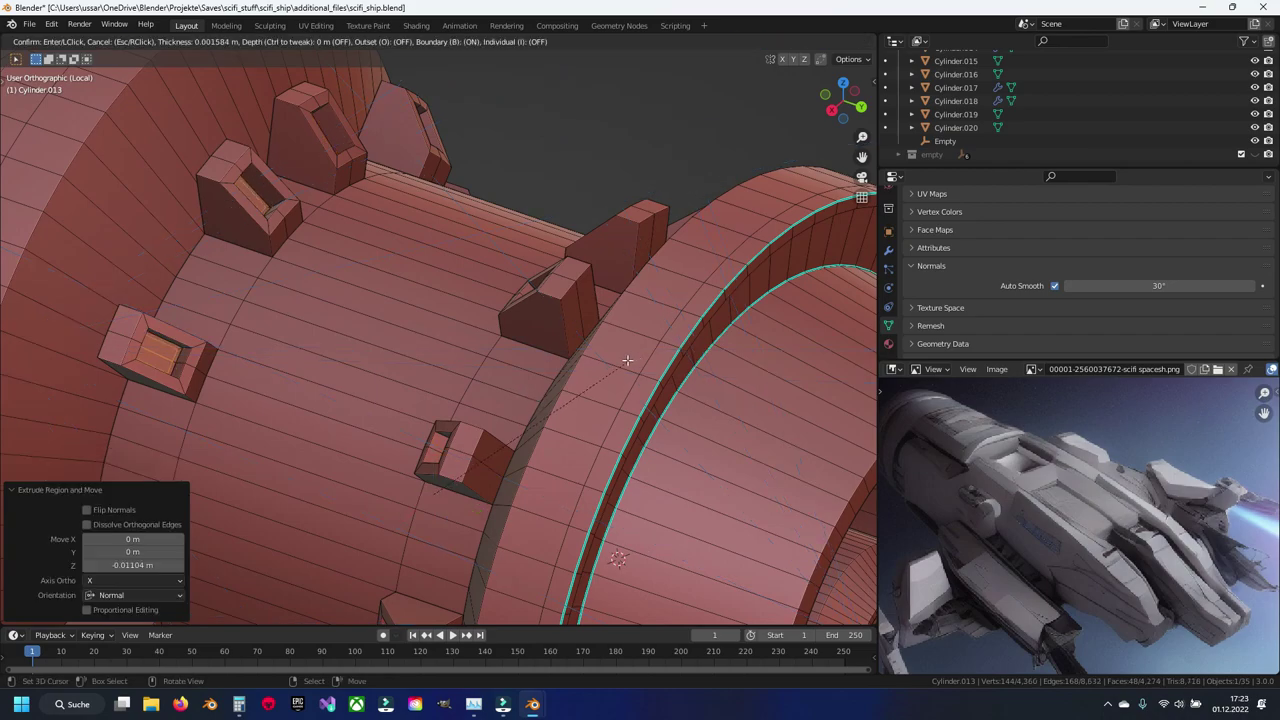
left_click(627, 362)
key("e")
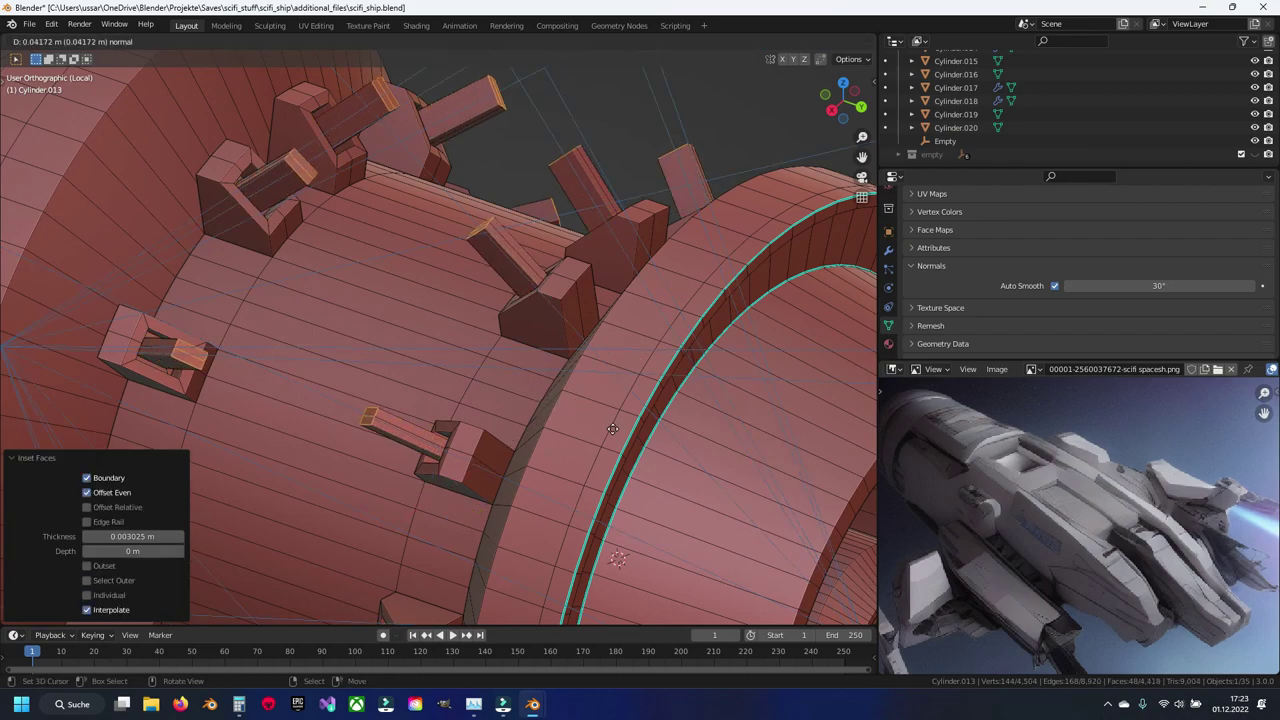
left_click(553, 402)
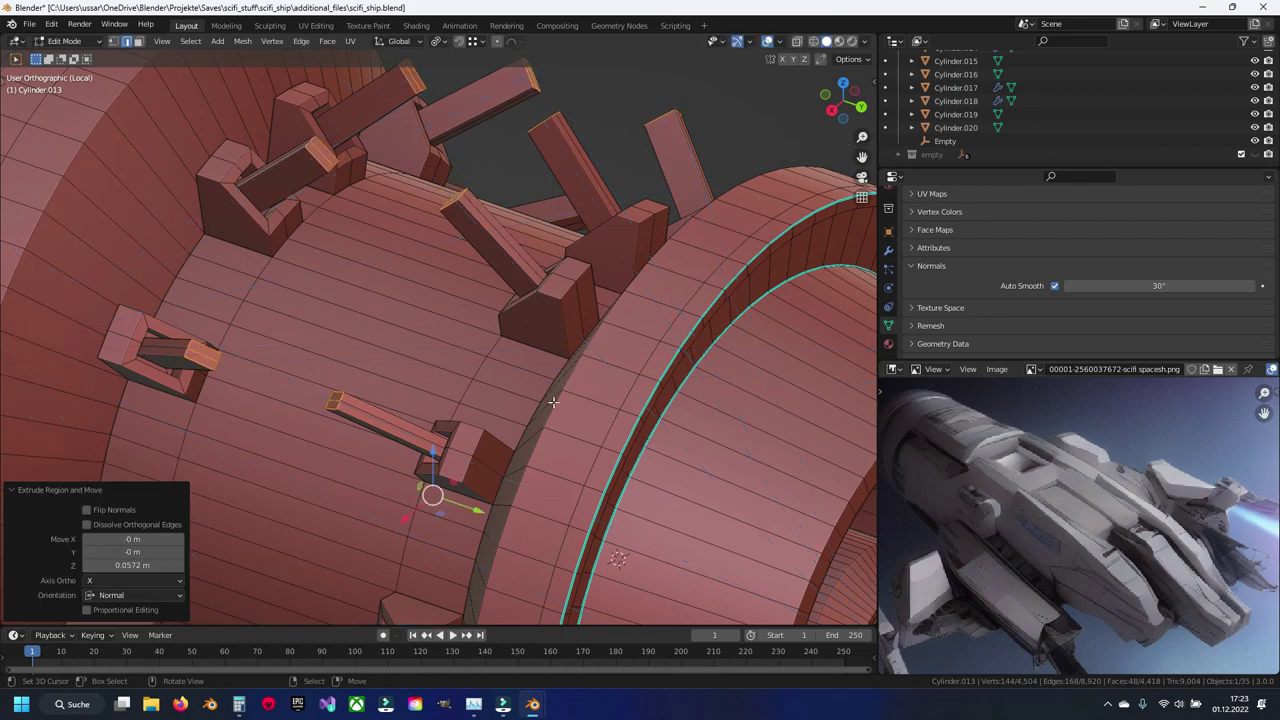
middle_click_drag(553, 402, 550, 319)
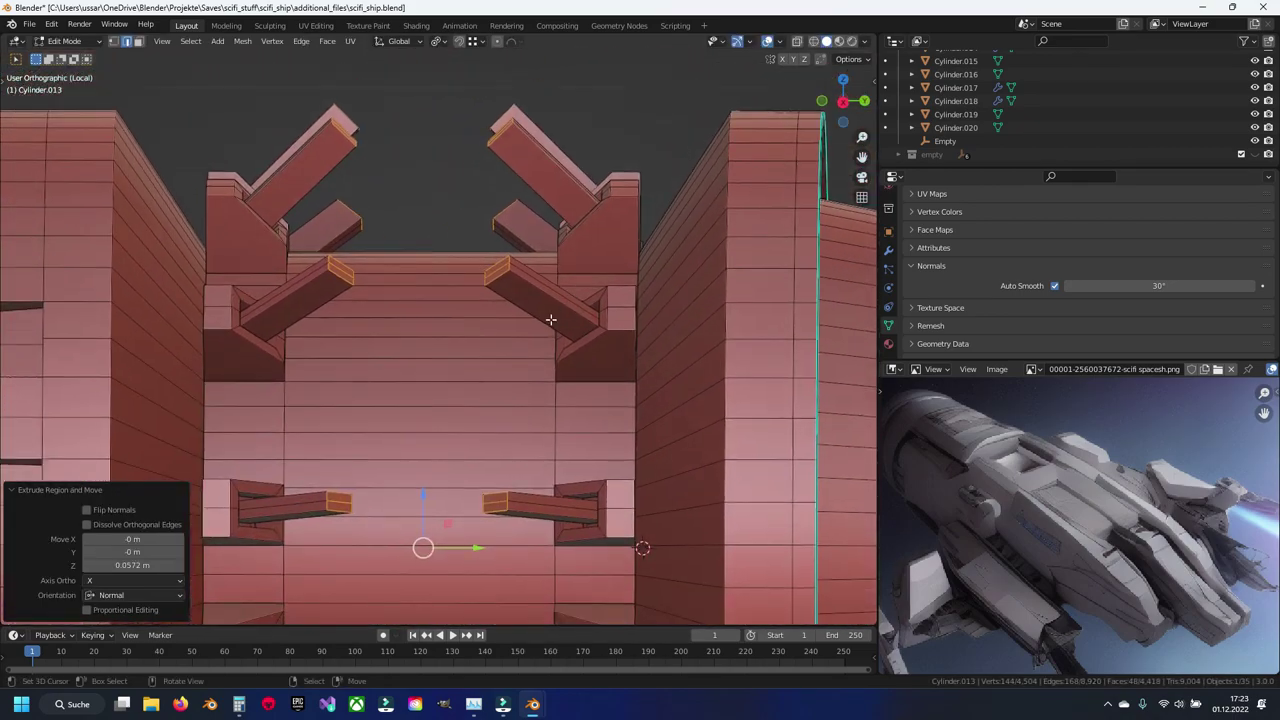
Step: Squash the bar ends to 0.167 along Y into angled brackets meeting over each slot
scroll(585, 313, "up", 1)
key("s")
key("y")
left_click(569, 315)
left_click(440, 41)
left_click(470, 105)
key("s")
key("y")
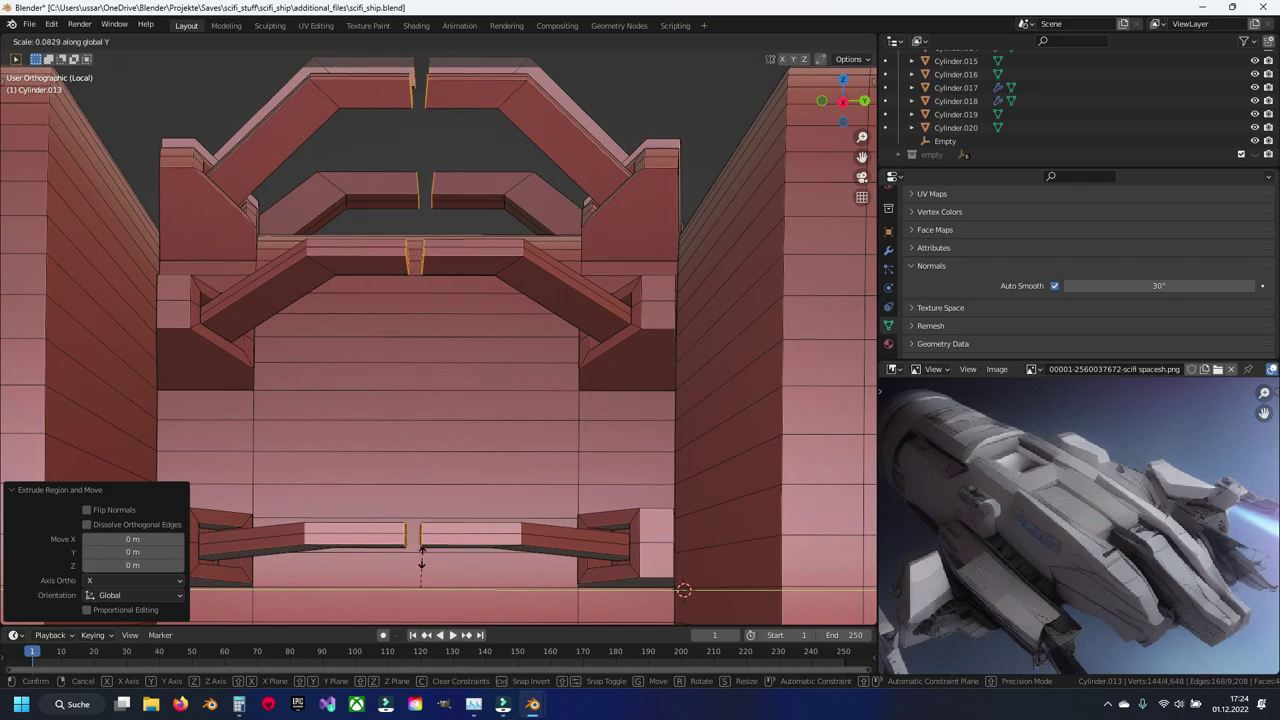
left_click(414, 537)
mouse_move(466, 357)
middle_mouse_down()
mouse_move(430, 420)
mouse_move(296, 418)
mouse_move(477, 315)
middle_mouse_up()
Step: Delete the bar end-cap faces, leaving small gaps between the brackets
key("x")
left_click(468, 339)
scroll(460, 345, "up", 4)
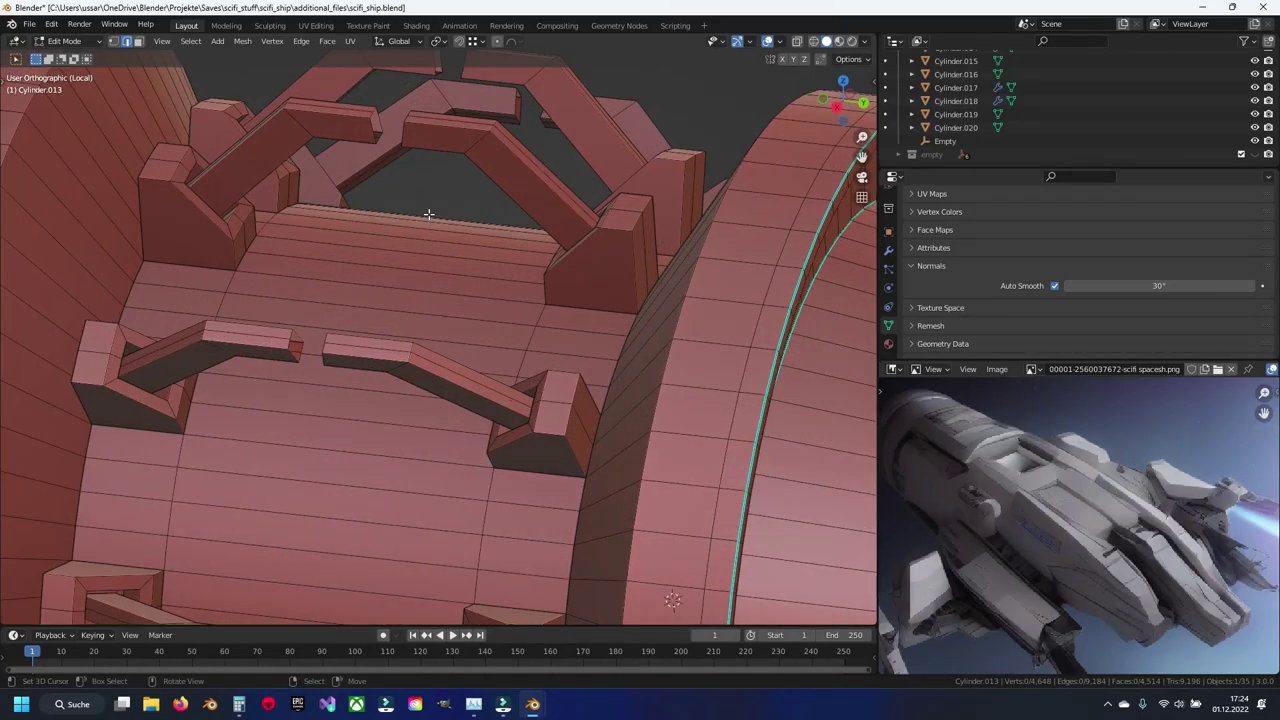
scroll(445, 355, "up", 2)
scroll(430, 366, "up", 2)
key("F3")
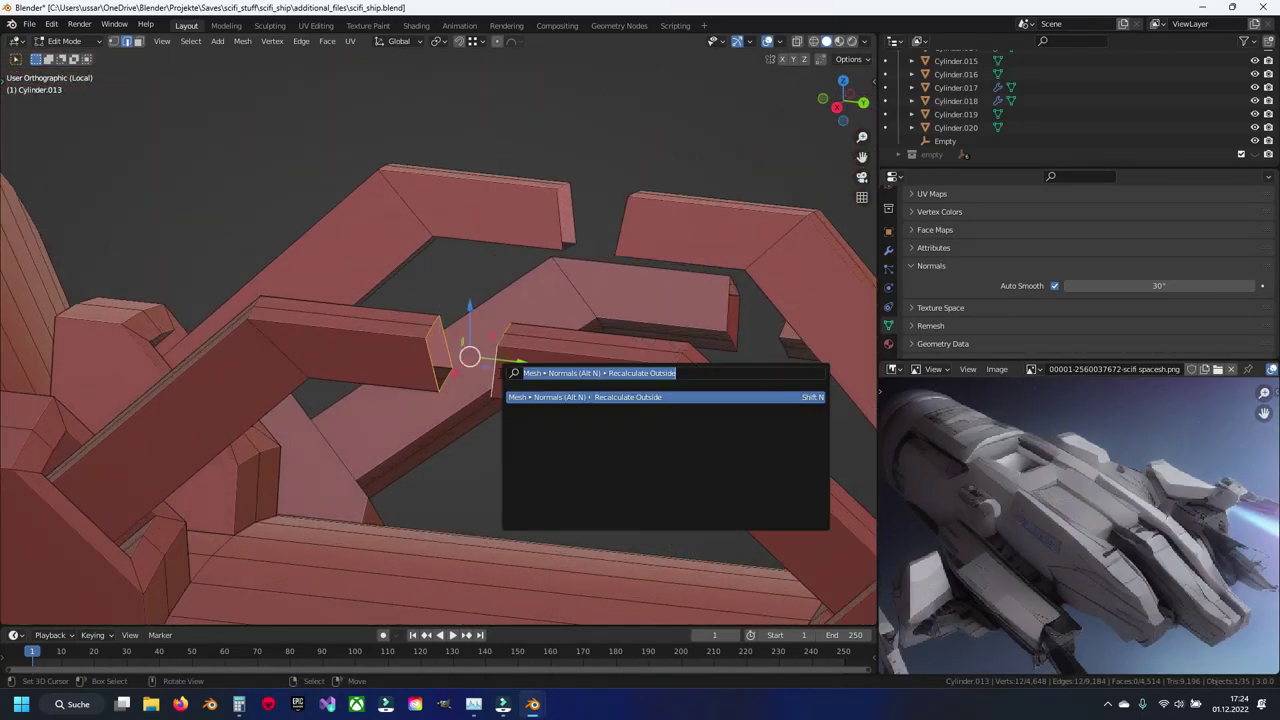
Step: Bridge the first bracket gaps on Cylinder.013 with Bridge Edge Loops, after retrying a misspelled search
type("bridge+")
key("Return")
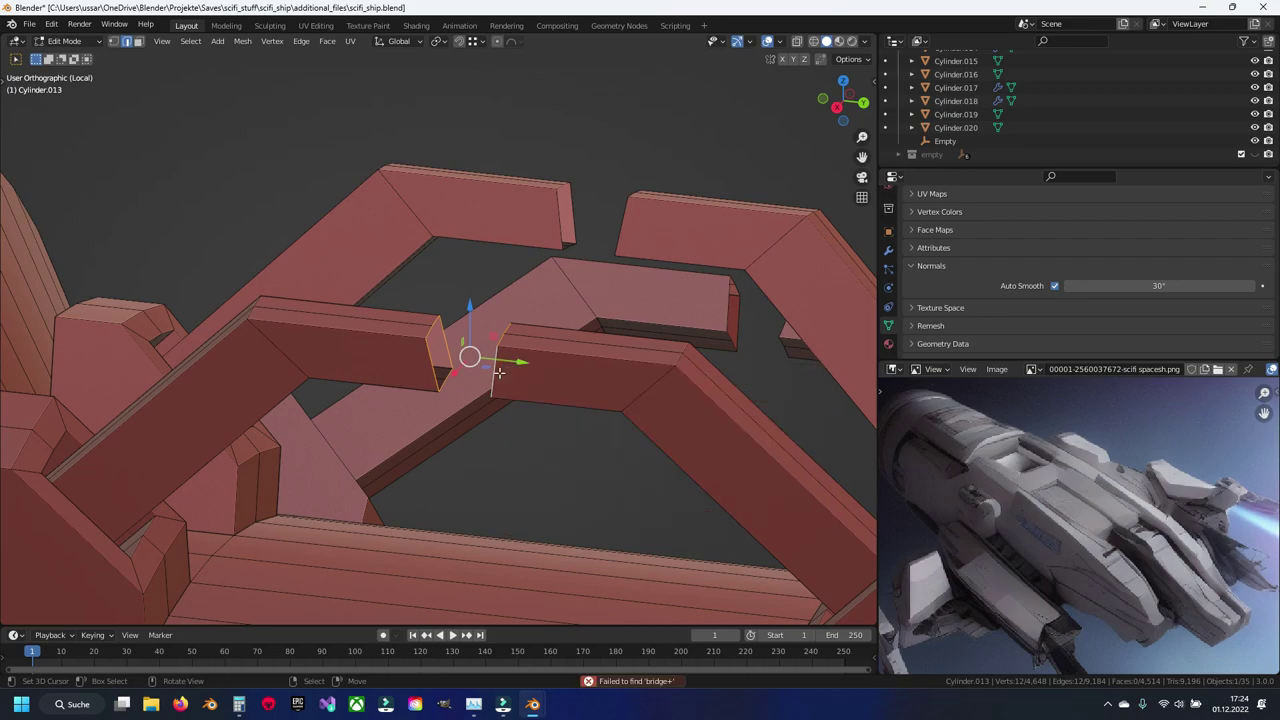
key("F3")
type("brid")
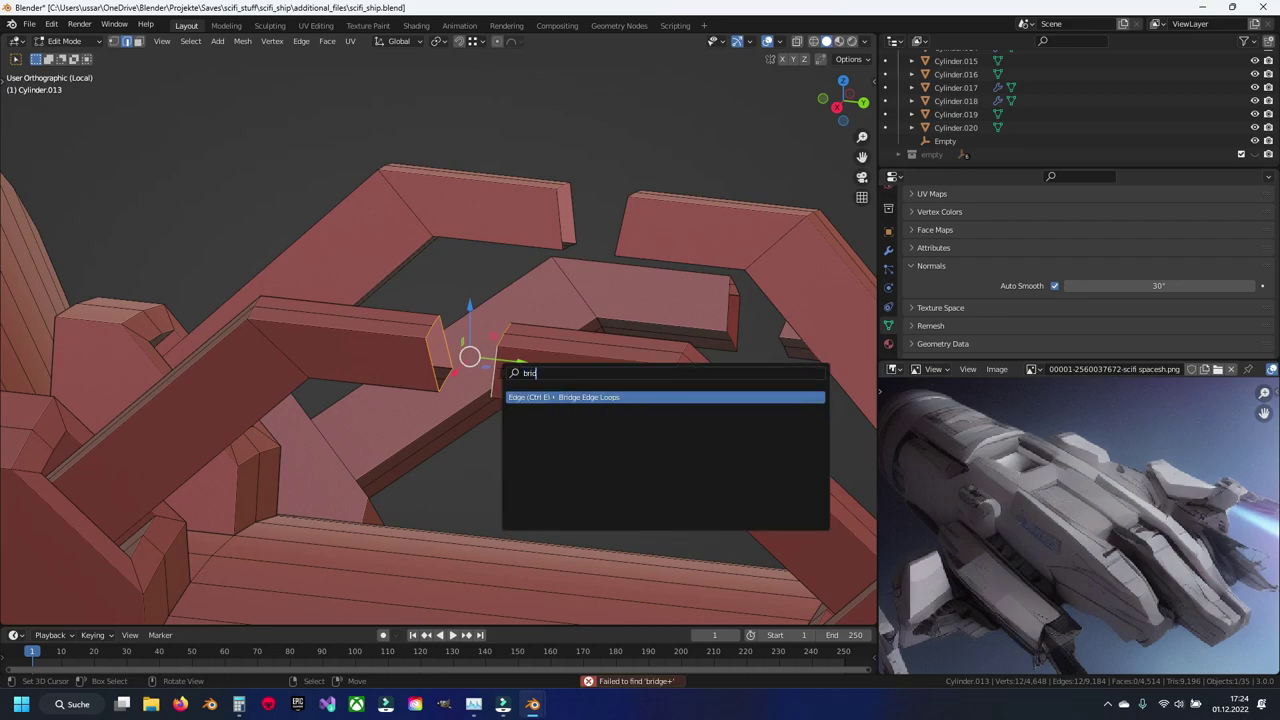
key("Return")
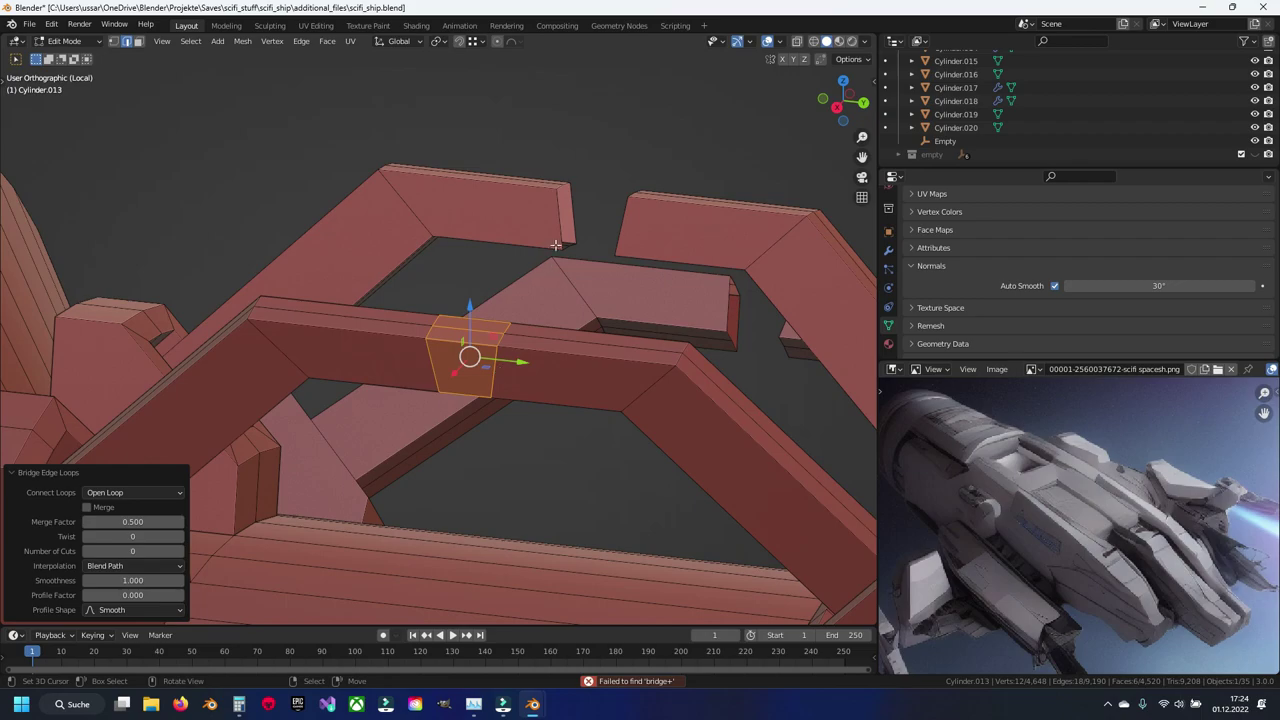
left_click(578, 229, "alt")
key("F3")
key("Return")
Step: Bridge the next two bracket gaps from new viewing angles
mouse_move(621, 226)
middle_mouse_down()
mouse_move(540, 312)
mouse_move(406, 362)
middle_mouse_up()
scroll(406, 362, "up", 4)
key("F3")
key("Return")
scroll(435, 354, "down", 4)
mouse_move(435, 358)
middle_mouse_down()
mouse_move(436, 261)
mouse_move(575, 452)
middle_mouse_up()
scroll(575, 452, "up", 3)
key("F3")
key("Return")
Step: Bridge the end loops of two more bracket pieces, clearing the selection between them
key("alt+a")
mouse_move(620, 423)
middle_mouse_down()
mouse_move(404, 302)
mouse_move(469, 390)
middle_mouse_up()
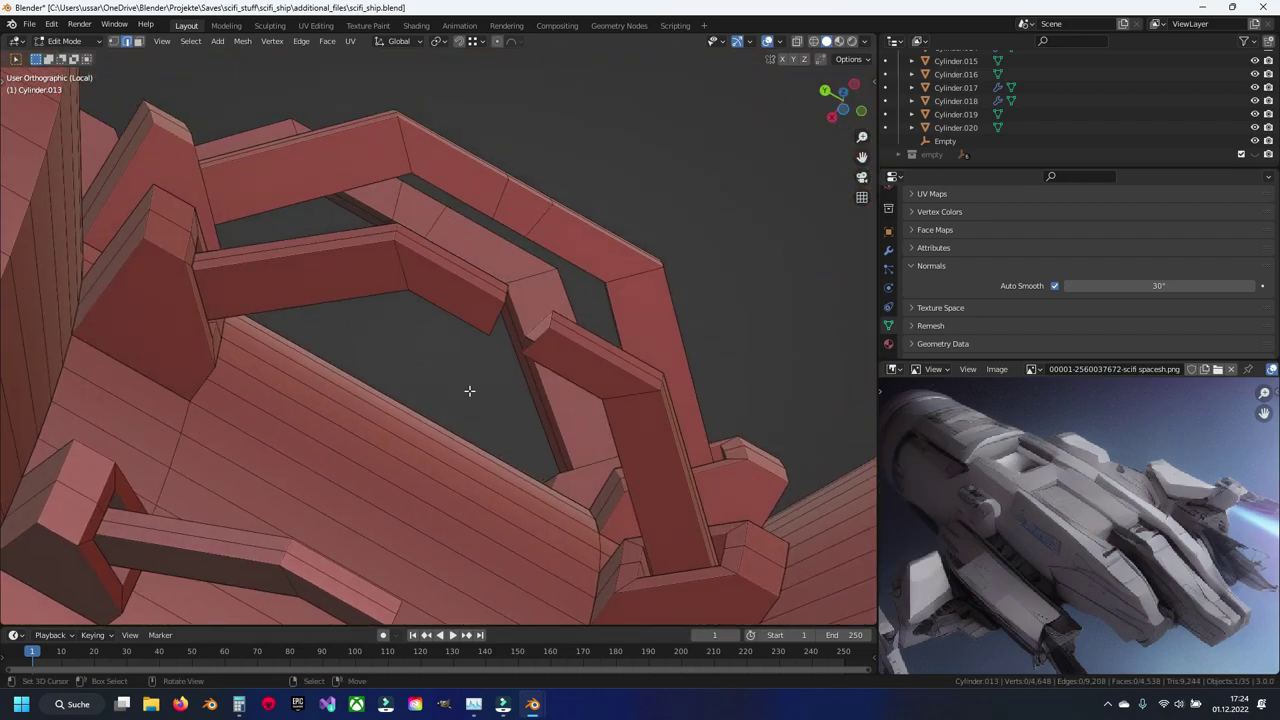
key("F3")
key("Return")
key("alt+a")
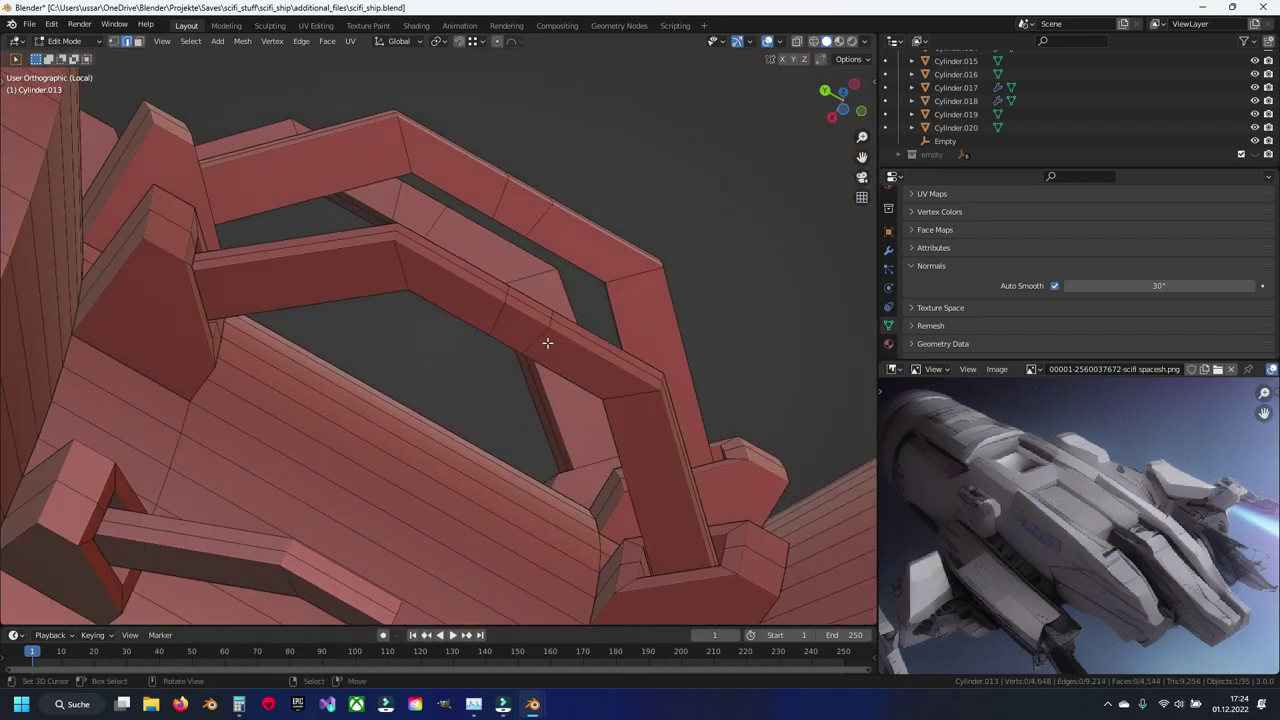
middle_click_drag(547, 343, 447, 288)
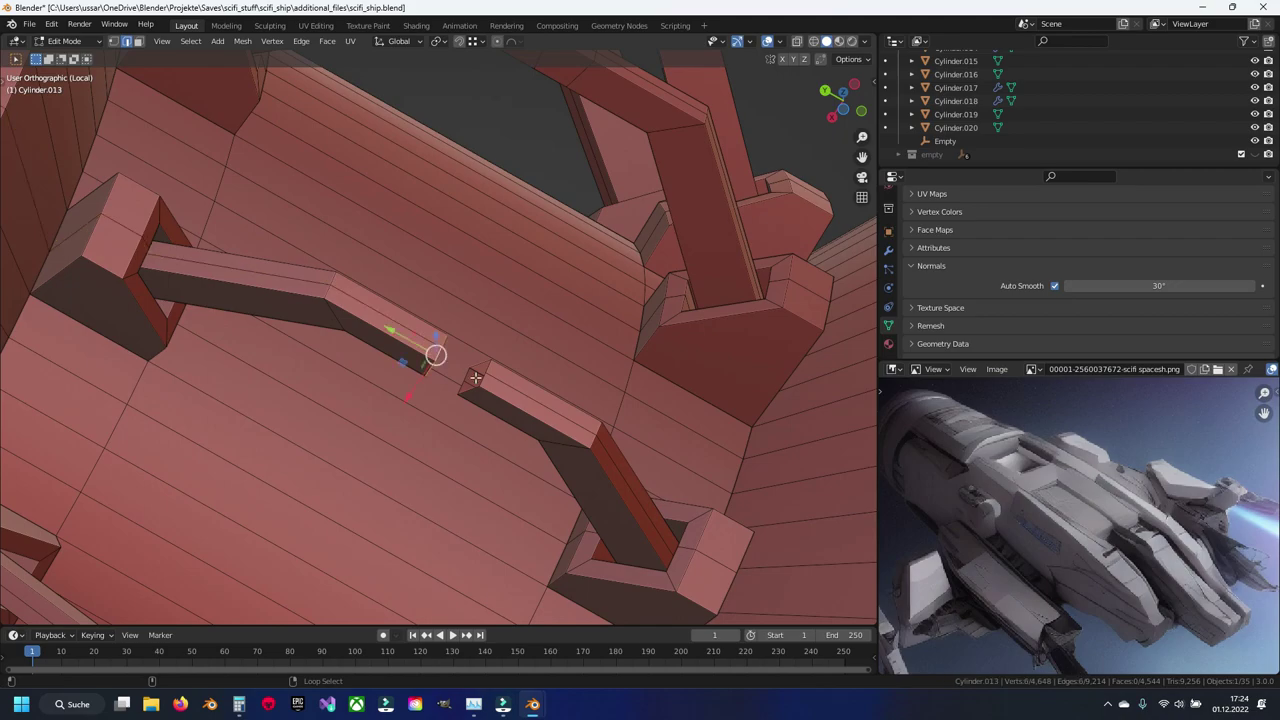
key("F3")
key("Return")
key("alt+a")
Step: Bridge another pair of bracket pieces across their gap
mouse_move(483, 382)
middle_mouse_down()
mouse_move(631, 263)
mouse_move(543, 300)
middle_mouse_up()
scroll(578, 485, "up", 4)
key("F3")
key("Return")
key("alt+a")
Step: Bridge the right piece's end loops, redoing one bridge and closing the lower bracket gap
middle_click_drag(708, 453, 452, 425)
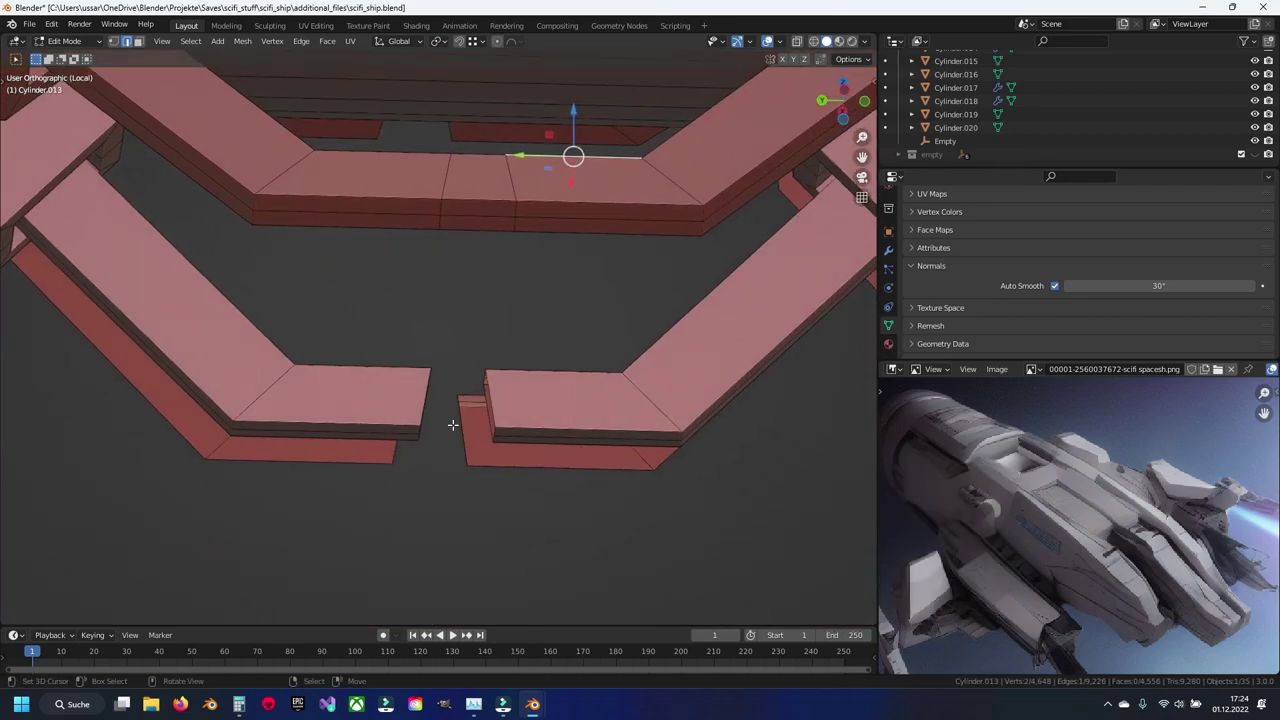
left_click(489, 400, "alt+shift")
key("F3")
key("Return")
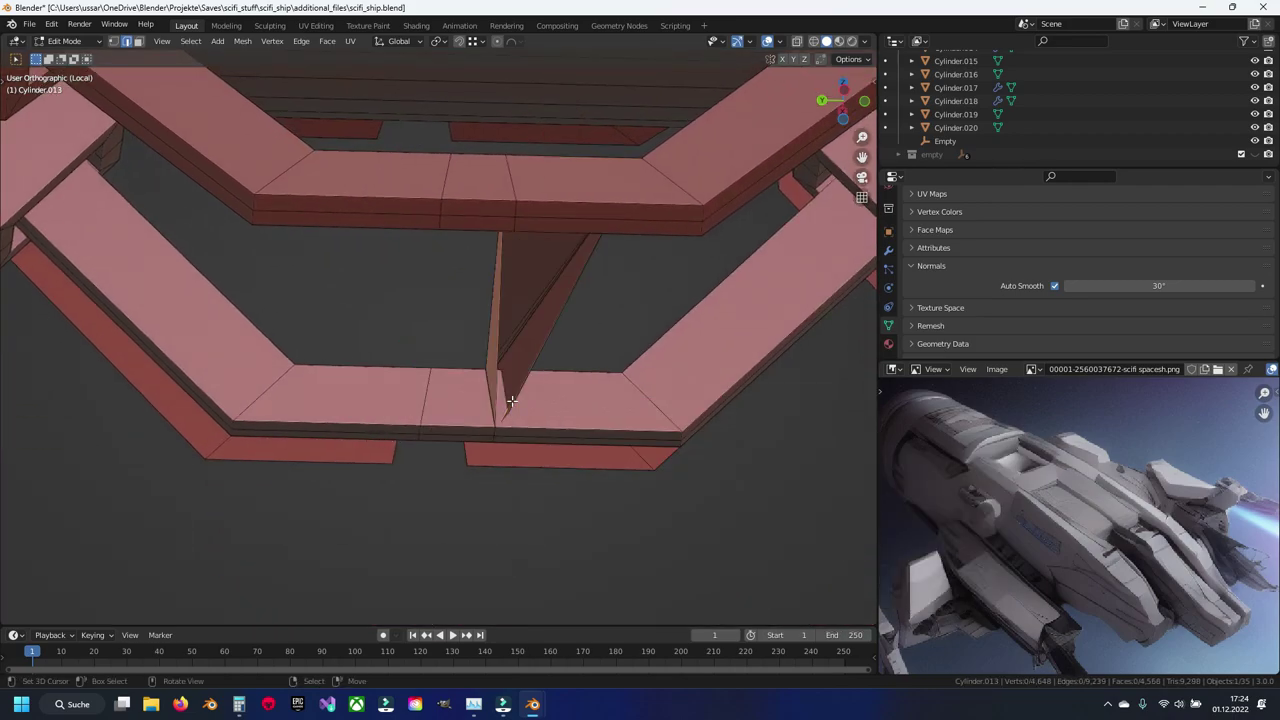
key("ctrl+z")
key("ctrl+z")
key("F3")
key("Return")
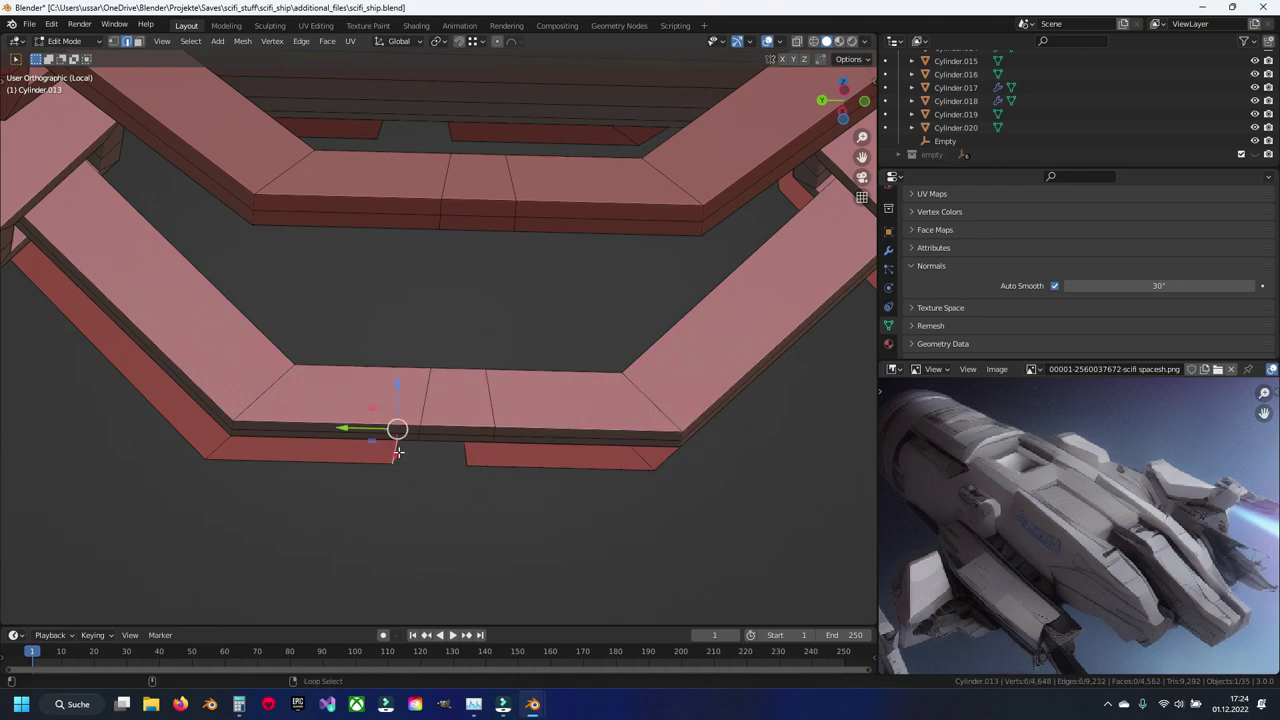
key("F3")
key("Return")
Step: Bridge the upper bracket gaps on Cylinder.013
middle_click_drag(467, 455, 420, 328)
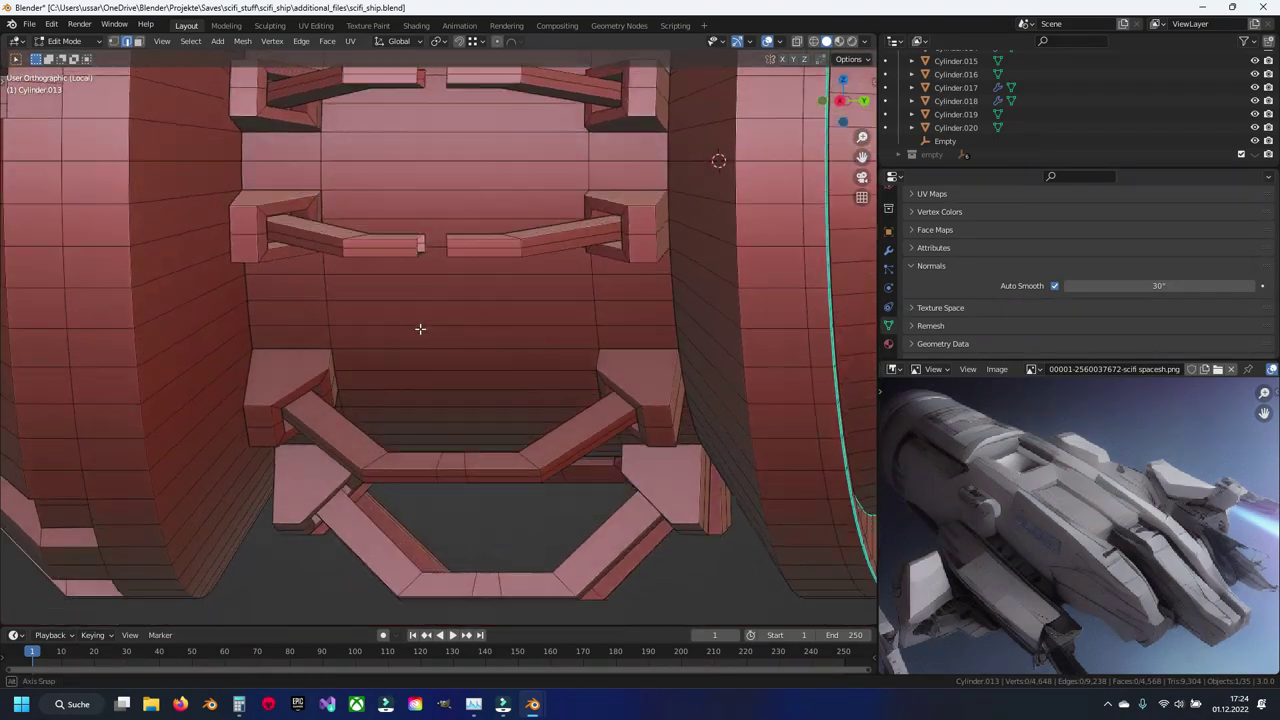
scroll(420, 328, "up", 4)
left_click(391, 240, "alt")
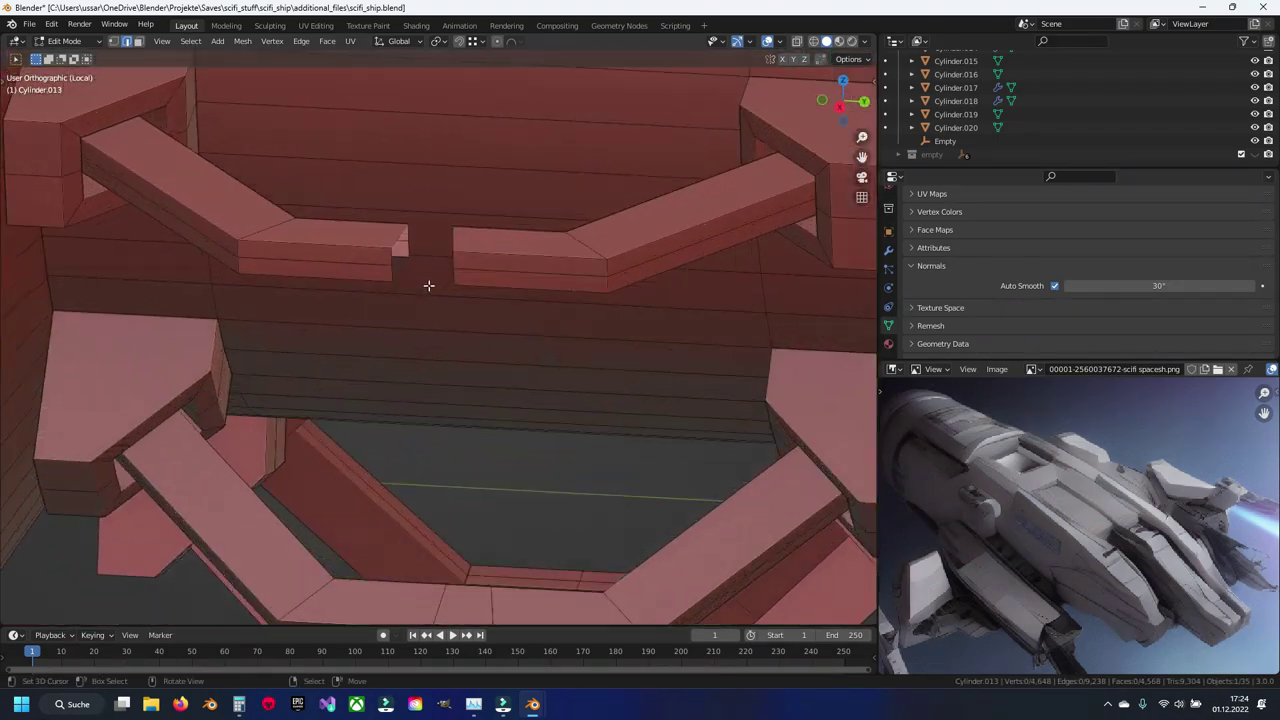
key("F3")
key("Return")
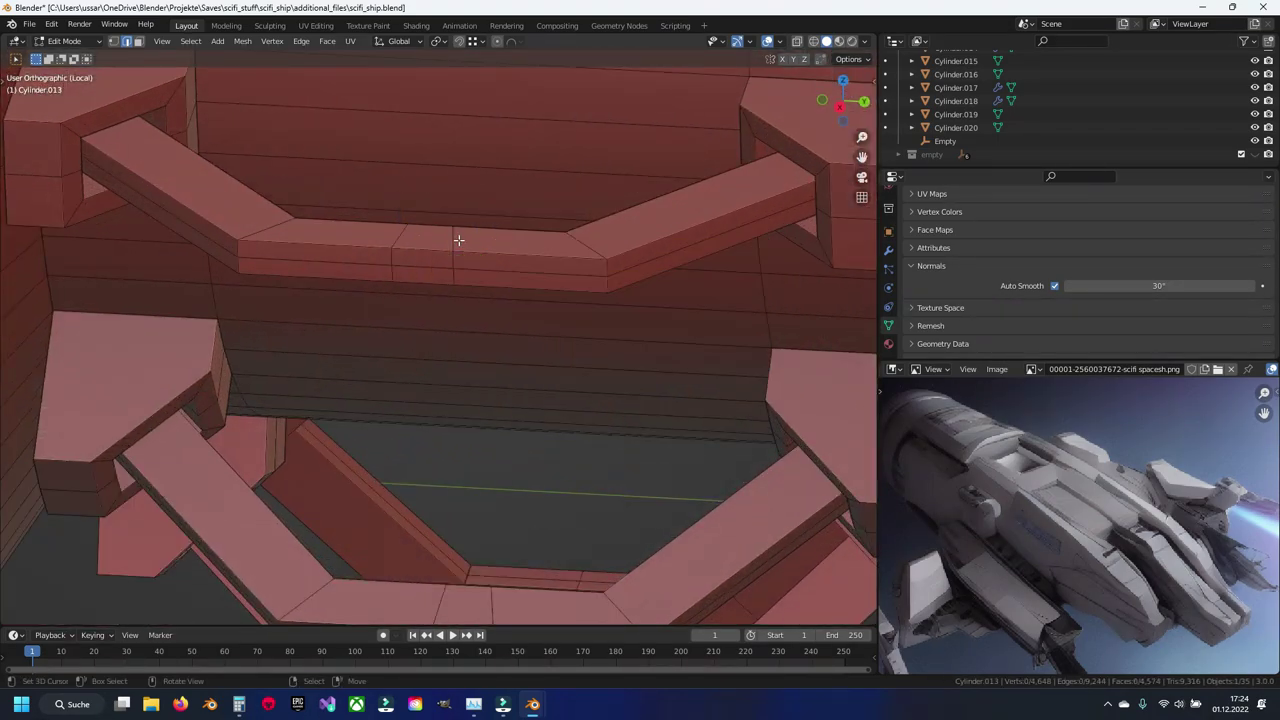
middle_click_drag(457, 240, 451, 143)
scroll(417, 391, "up", 3)
mouse_move(417, 391)
middle_mouse_down()
mouse_move(423, 406)
mouse_move(451, 246)
mouse_move(494, 397)
middle_mouse_up()
key("F3")
key("Return")
Step: Bridge the remaining front bracket loops and check the new faces from the front
mouse_move(596, 411)
middle_mouse_down()
mouse_move(494, 157)
mouse_move(420, 357)
mouse_move(449, 486)
mouse_move(463, 374)
middle_mouse_up()
scroll(463, 374, "up", 2)
key("F3")
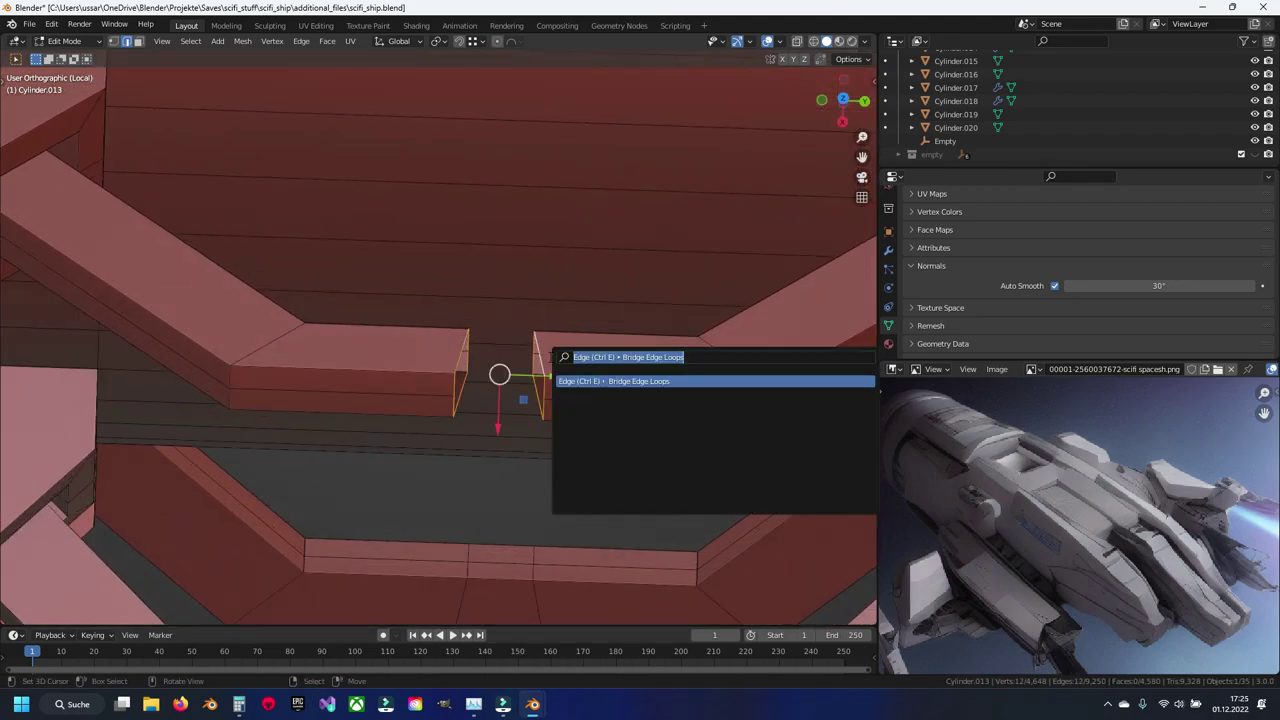
key("Return")
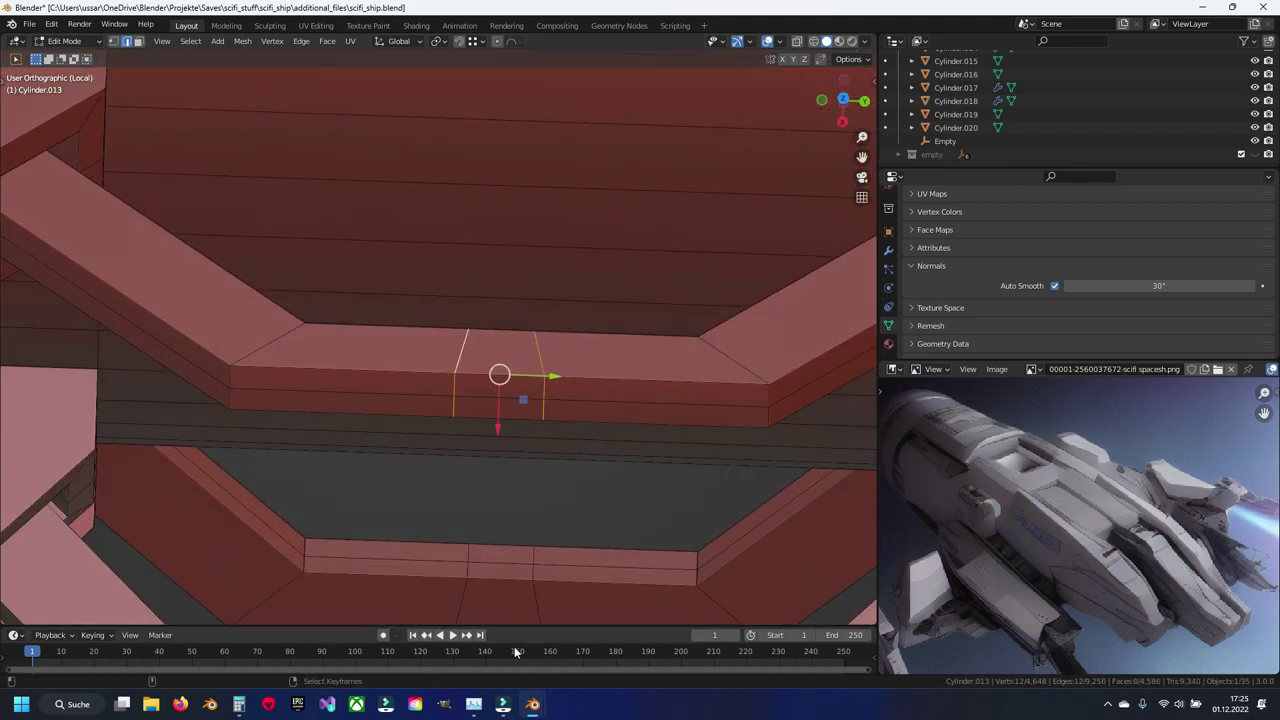
mouse_move(531, 598)
middle_mouse_down()
mouse_move(514, 189)
mouse_move(489, 344)
mouse_move(530, 375)
mouse_move(505, 400)
middle_mouse_up()
left_click(557, 346, "alt+shift")
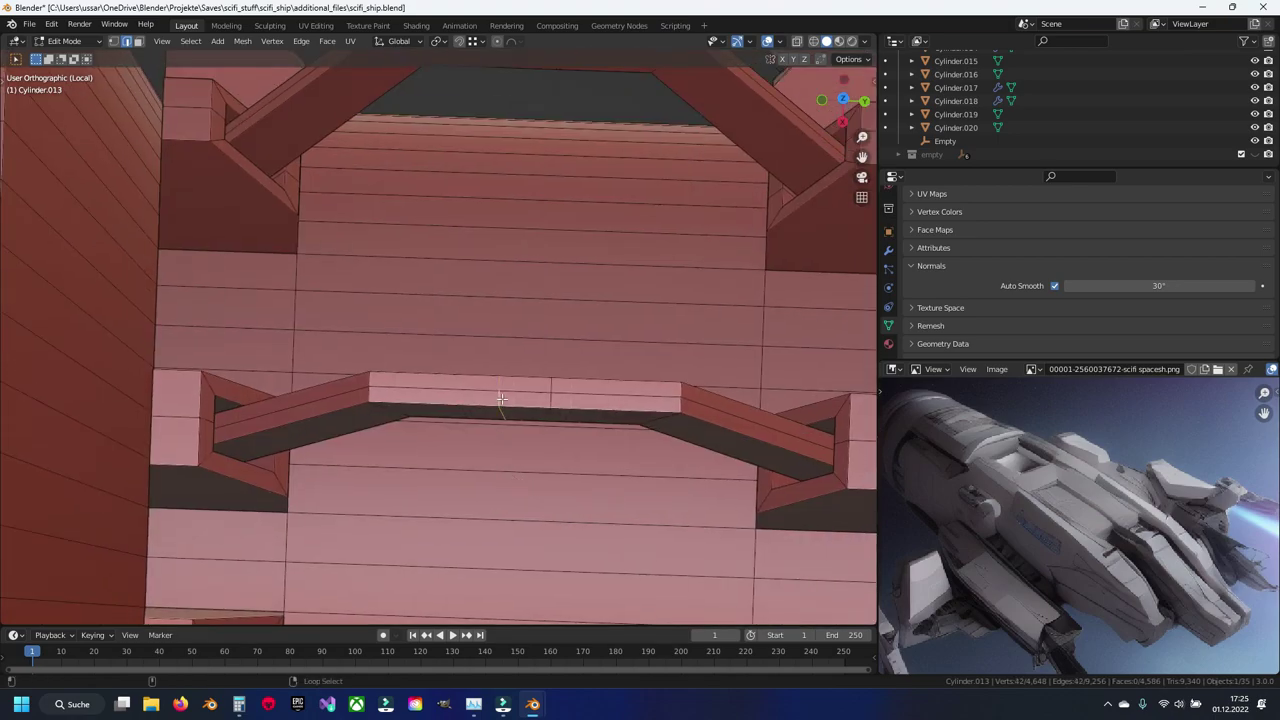
scroll(557, 445, "down", 5)
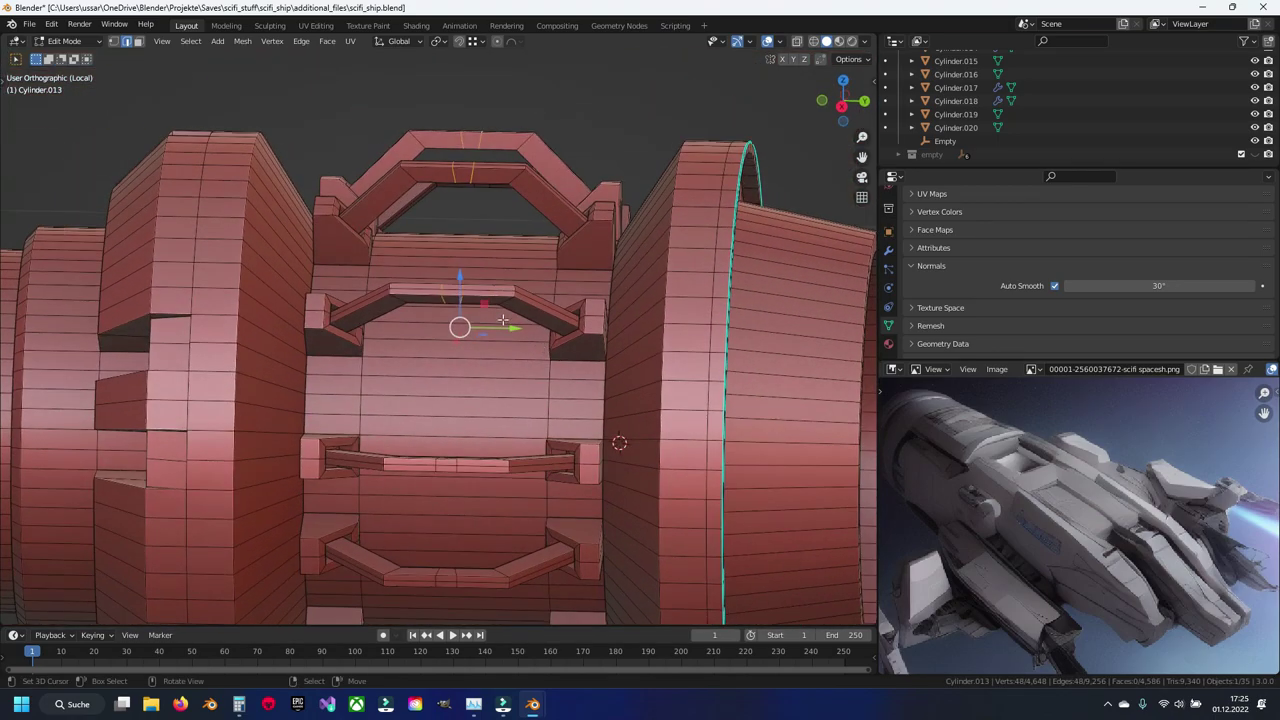
Step: Return to Object Mode and save scifi_ship.blend
key("Tab")
scroll(529, 397, "down", 3)
key("ctrl+s")
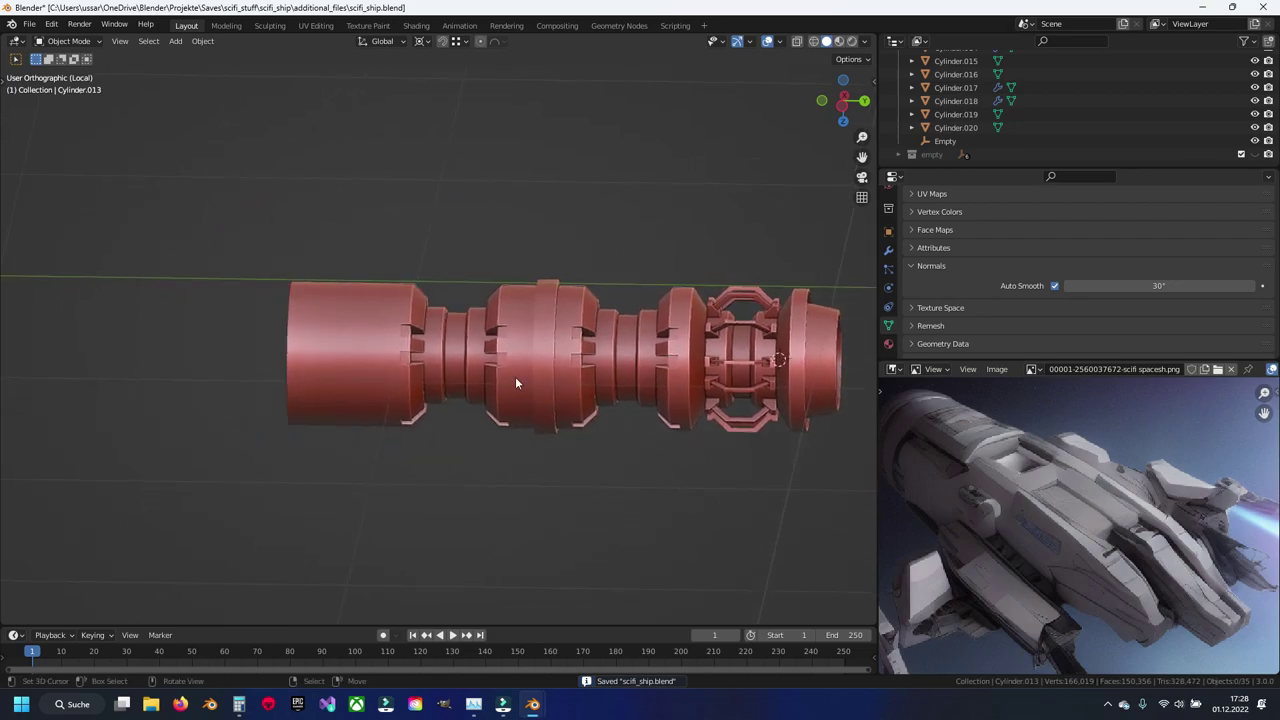
Step: Exit local view, select Cylinder.013 by the engine, isolate it, and enter Edit Mode
key("KP_Divide")
scroll(515, 376, "down", 3)
mouse_move(515, 376)
middle_mouse_down()
mouse_move(470, 407)
mouse_move(400, 408)
mouse_move(480, 417)
mouse_move(522, 397)
mouse_move(516, 417)
mouse_move(488, 402)
mouse_move(458, 410)
mouse_move(505, 401)
mouse_move(494, 432)
mouse_move(352, 504)
mouse_move(431, 468)
mouse_move(466, 433)
middle_mouse_up()
scroll(442, 376, "up", 3)
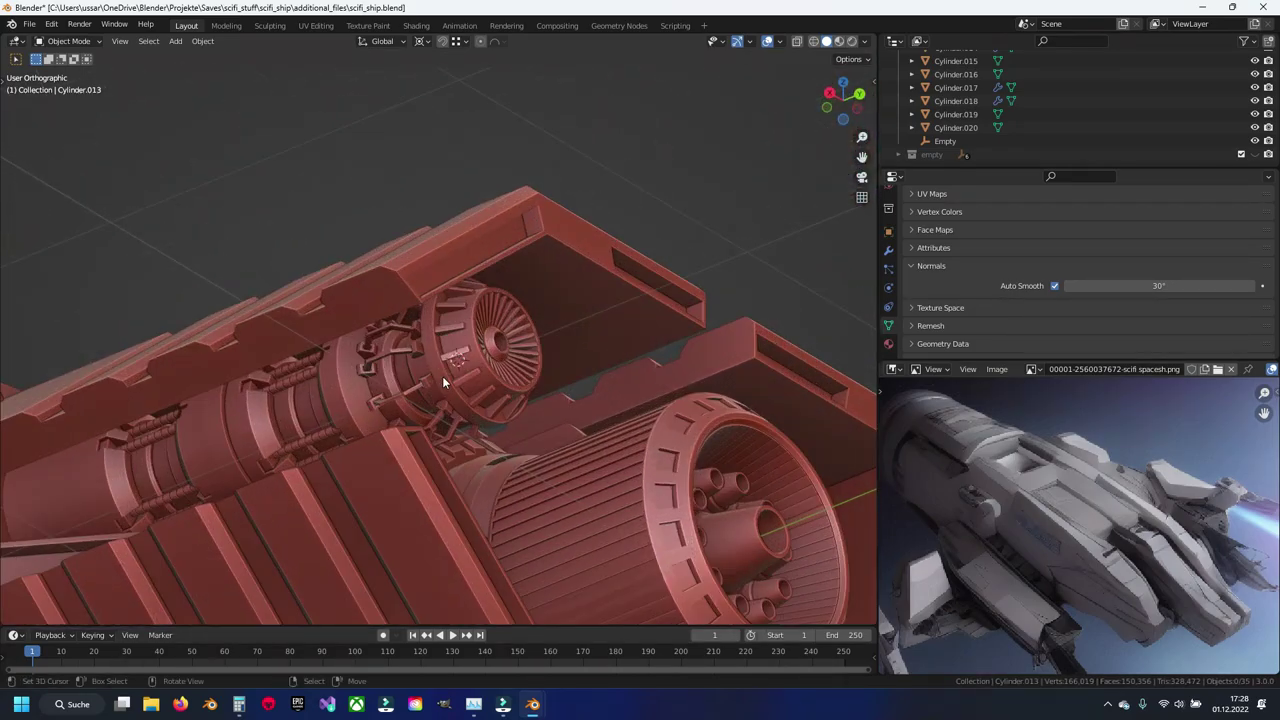
middle_click_drag(341, 398, 428, 440)
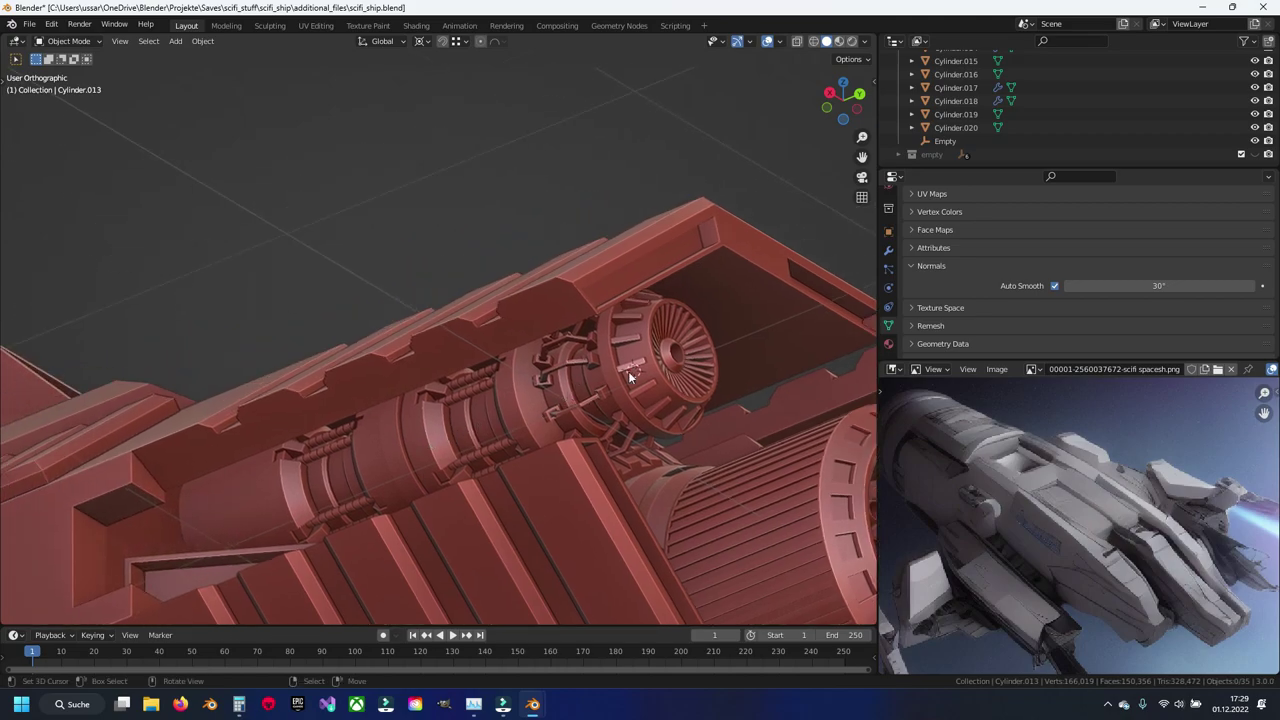
left_click(630, 375)
left_click(623, 415)
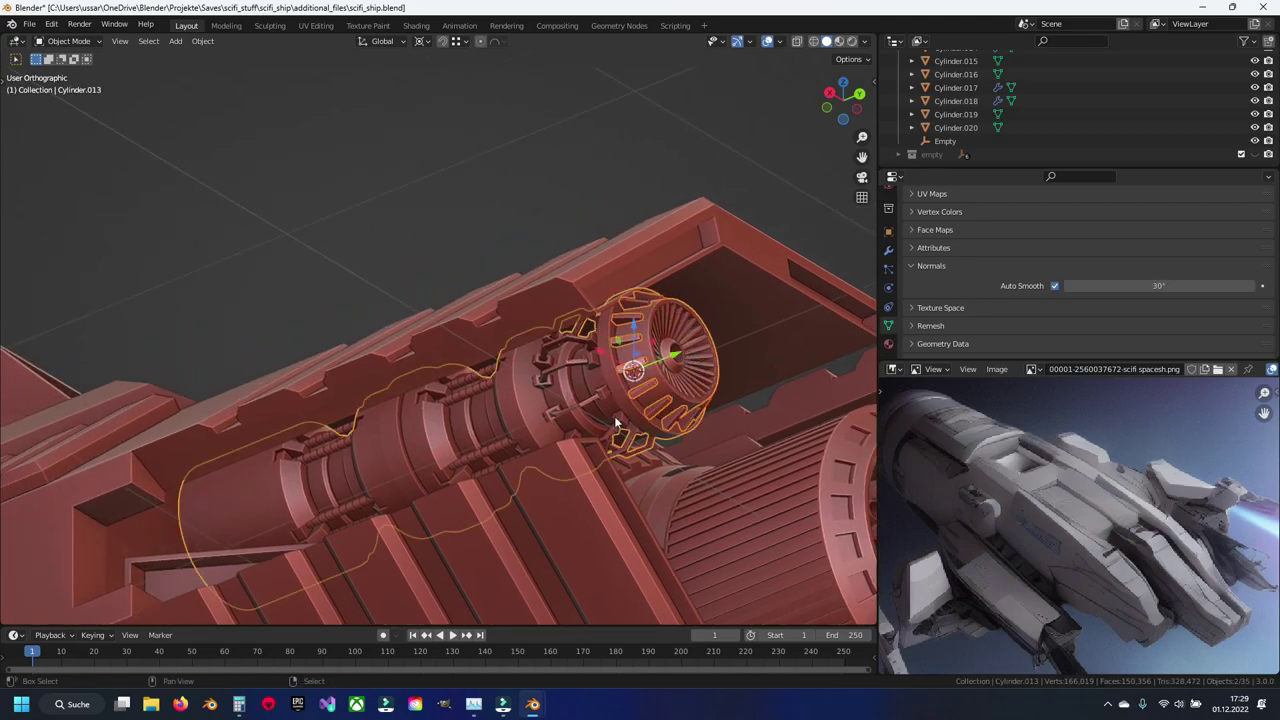
key("KP_Divide")
key("Tab")
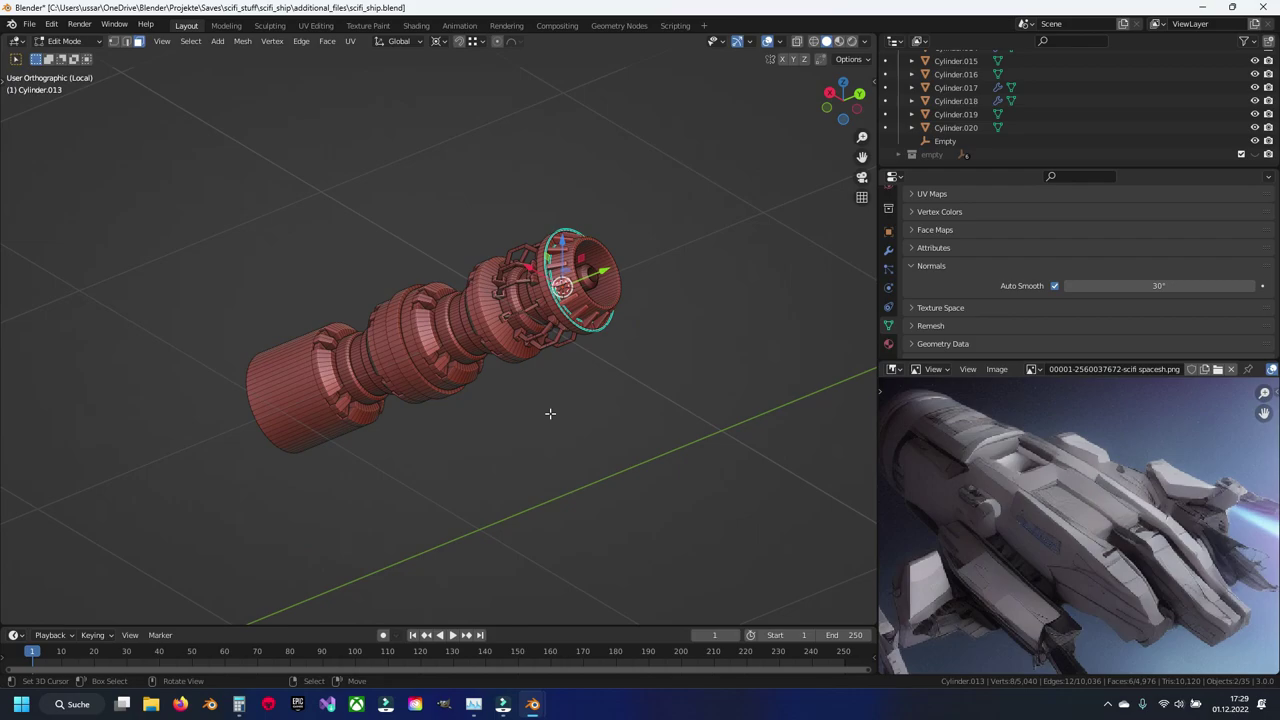
Step: Return to Object Mode and save scifi_ship.blend again
key("Tab")
mouse_move(550, 413)
middle_mouse_down()
mouse_move(435, 347)
mouse_move(422, 383)
middle_mouse_up()
key("ctrl+s")
scroll(422, 383, "up", 6)
Step: Re-enter Edit Mode on Cylinder.013 and view it from the right side (Numpad 3)
key("Tab")
left_click(408, 380, "alt")
key("KP_3")
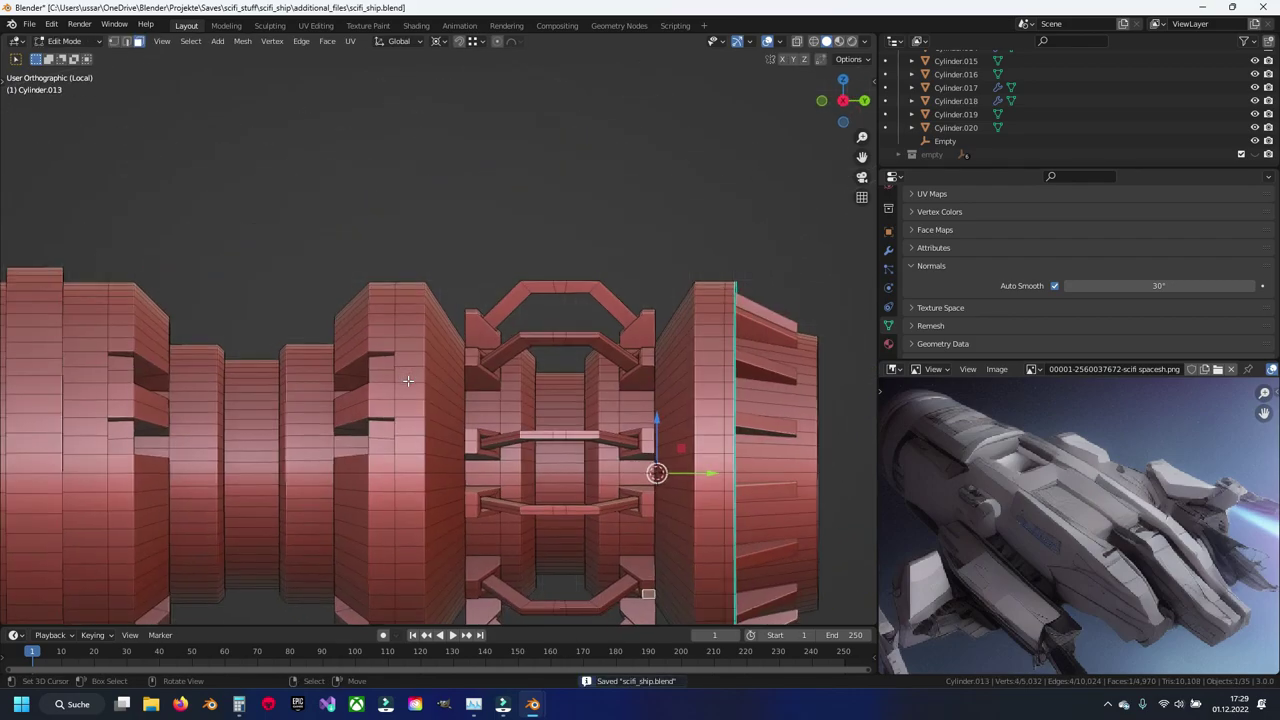
scroll(408, 380, "up", 2)
scroll(408, 380, "up", 8)
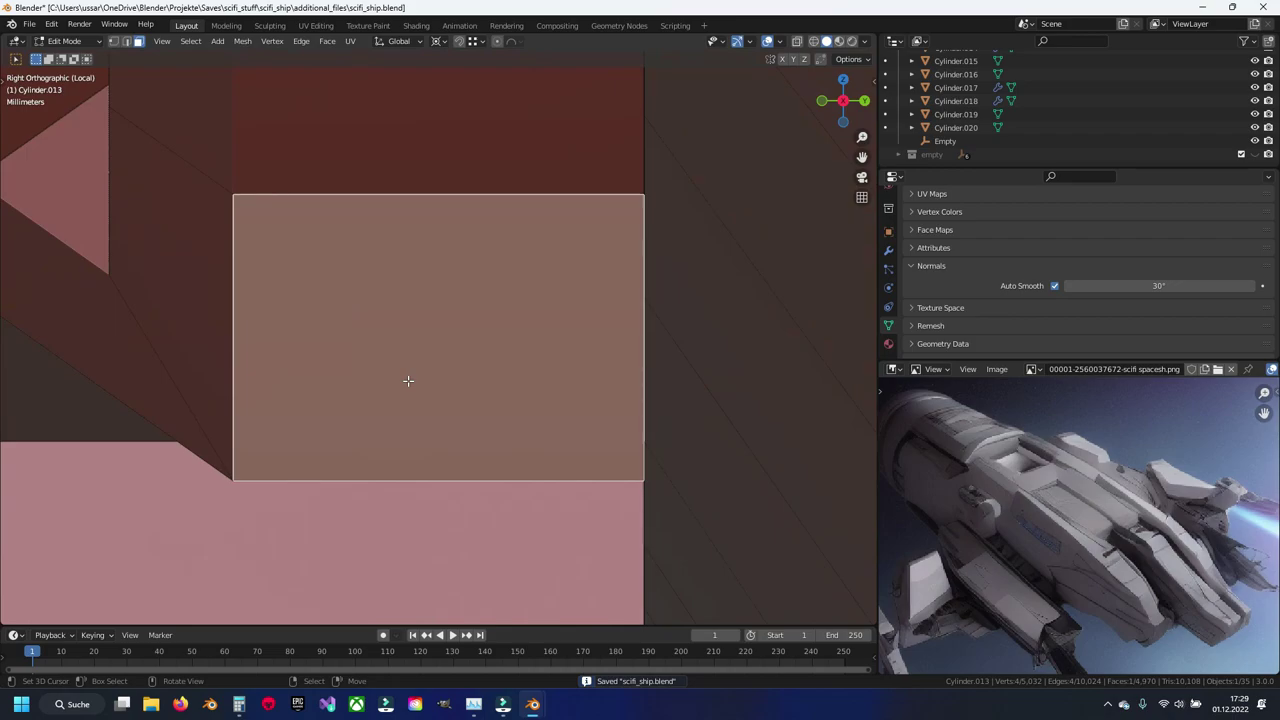
scroll(408, 380, "down", 3)
scroll(408, 380, "down", 3)
scroll(408, 380, "down", 3)
scroll(420, 405, "up", 2)
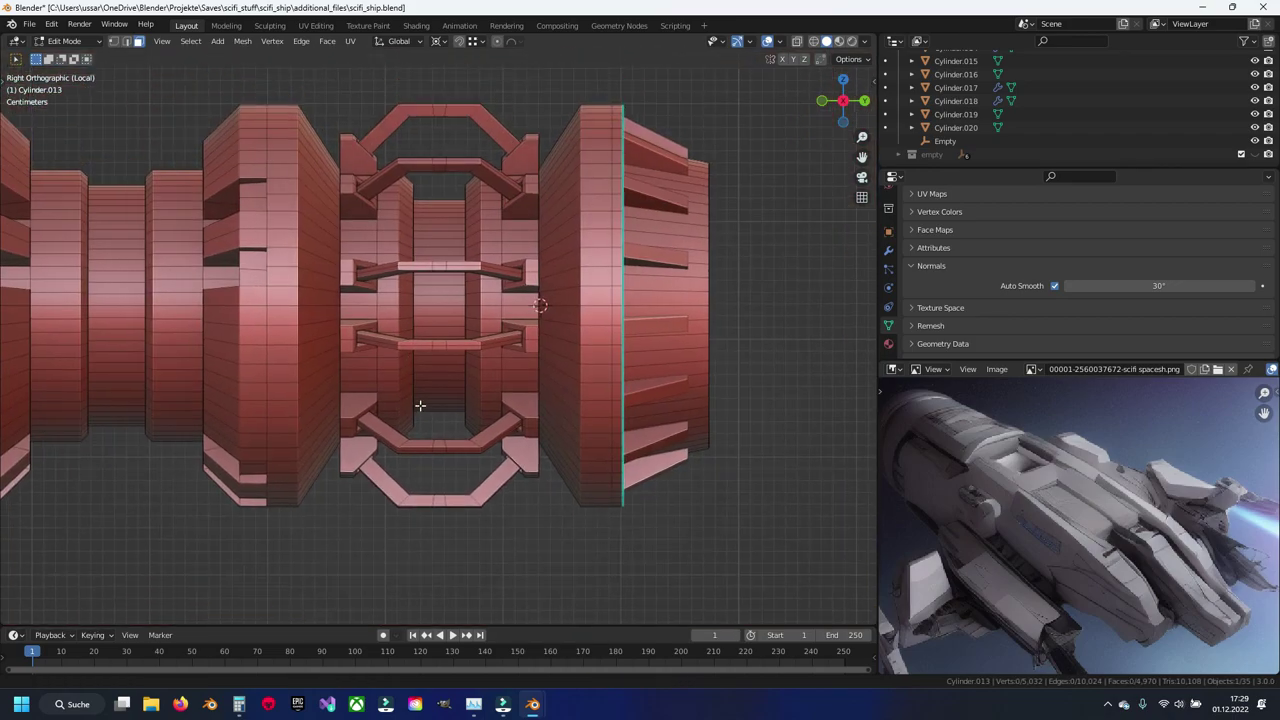
scroll(420, 405, "down", 1)
Step: With X-ray and vertex mode on, box-select the cylinder's middle bracket section
key("shift+z")
key("1")
key("a")
key("alt+a")
left_click_drag(342, 158, 580, 624)
scroll(501, 549, "down", 3)
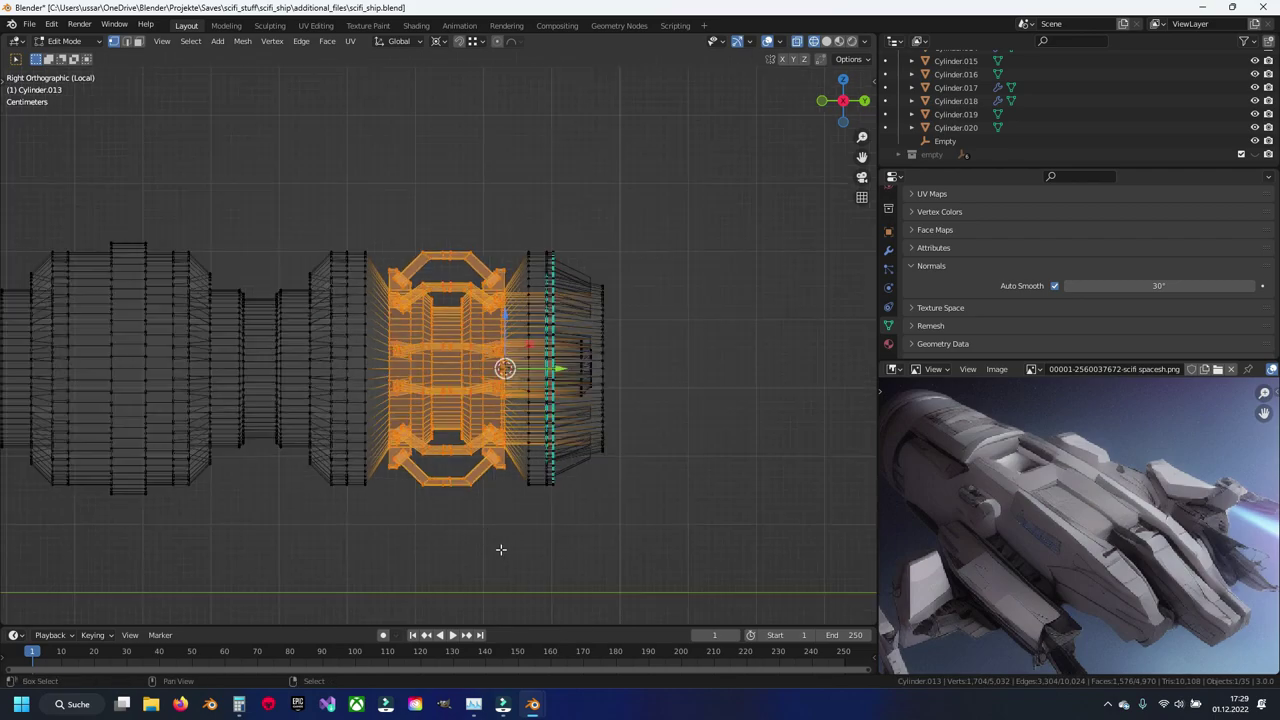
middle_click_drag(501, 549, 616, 554, "shift")
Step: Set the Pivot Point to Median Point and frame the selected section
left_click(438, 44)
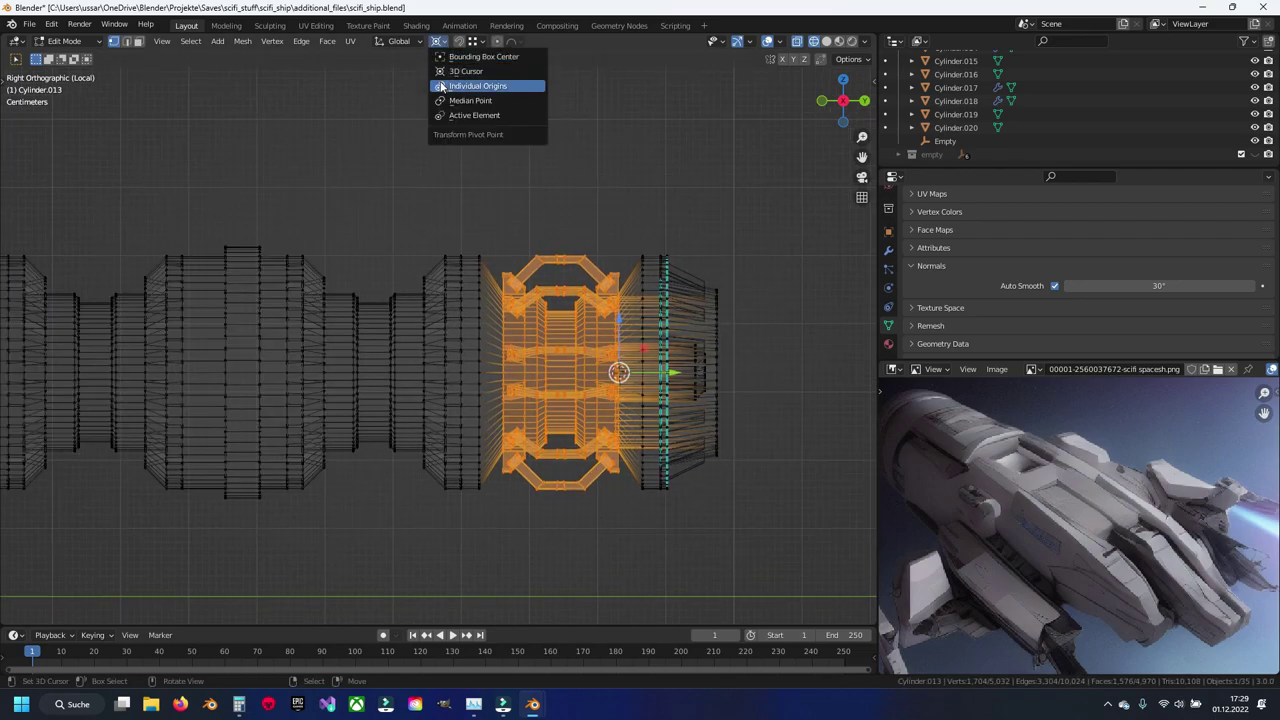
left_click(447, 100)
key("KP_Decimal")
mouse_move(557, 363)
middle_mouse_down()
mouse_move(521, 373)
mouse_move(531, 377)
middle_mouse_up()
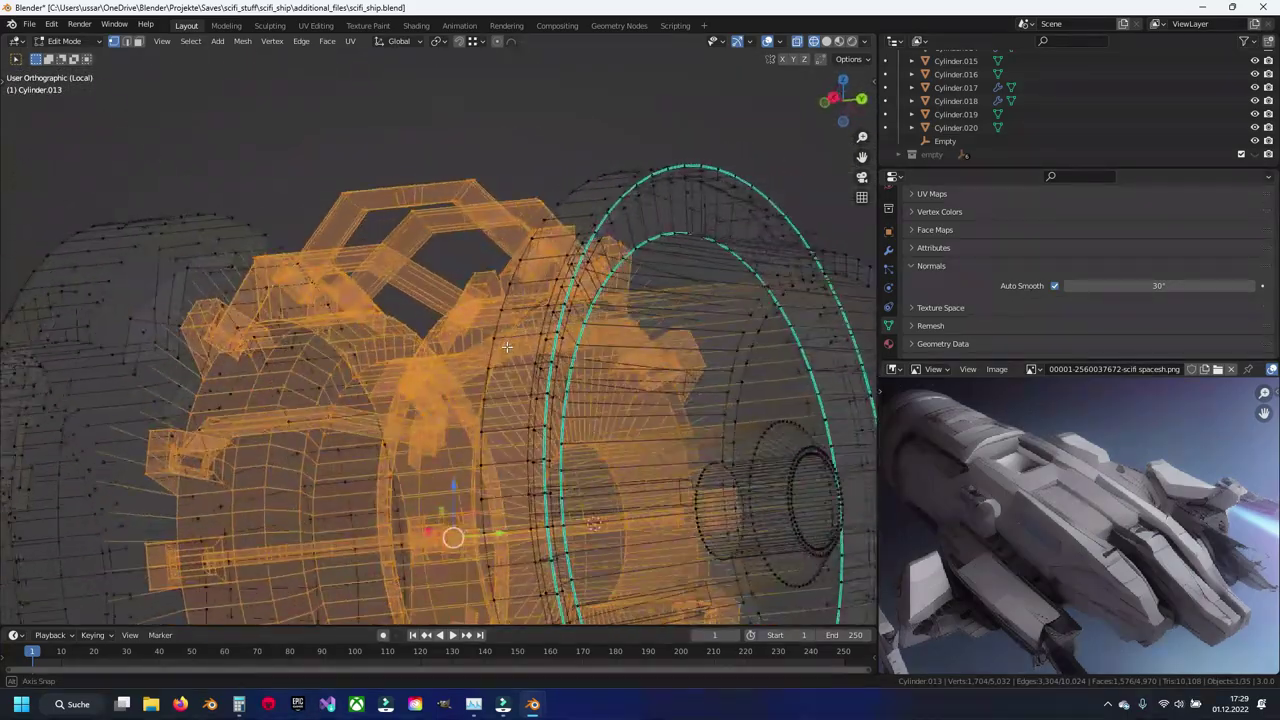
mouse_move(531, 377)
middle_mouse_down()
mouse_move(545, 350)
mouse_move(538, 369)
middle_mouse_up()
scroll(545, 350, "up", 5)
Step: Toggle X-ray off and back on while zooming and orbiting to inspect the selected bracket section
key("alt+z")
scroll(538, 369, "down", 3)
key("alt+z")
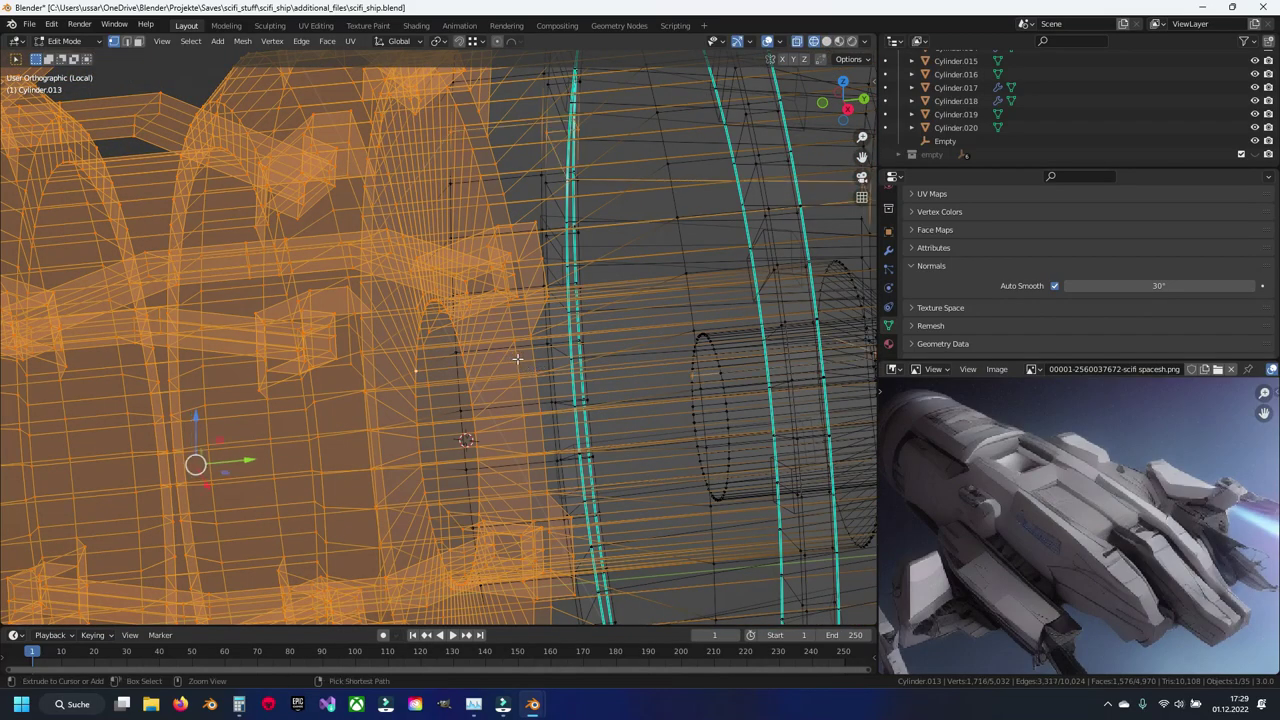
scroll(517, 358, "up", 2)
scroll(577, 375, "up", 2)
scroll(637, 393, "up", 2)
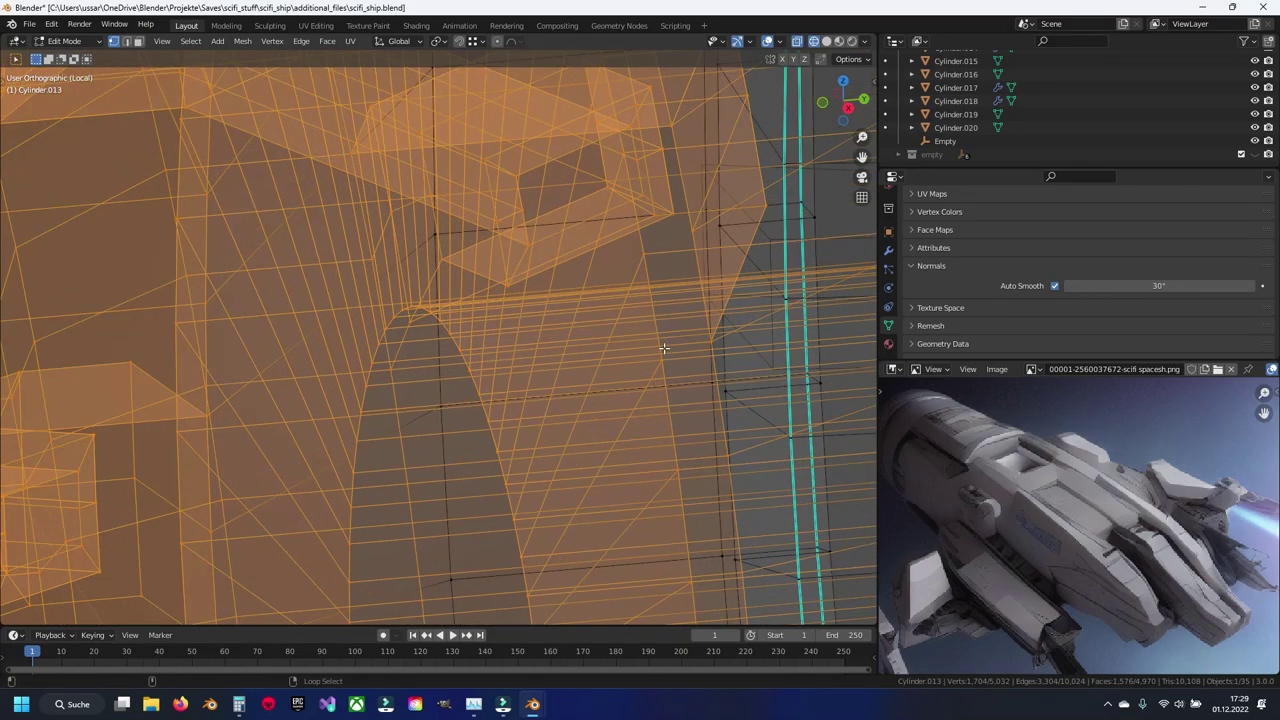
scroll(662, 368, "up", 2)
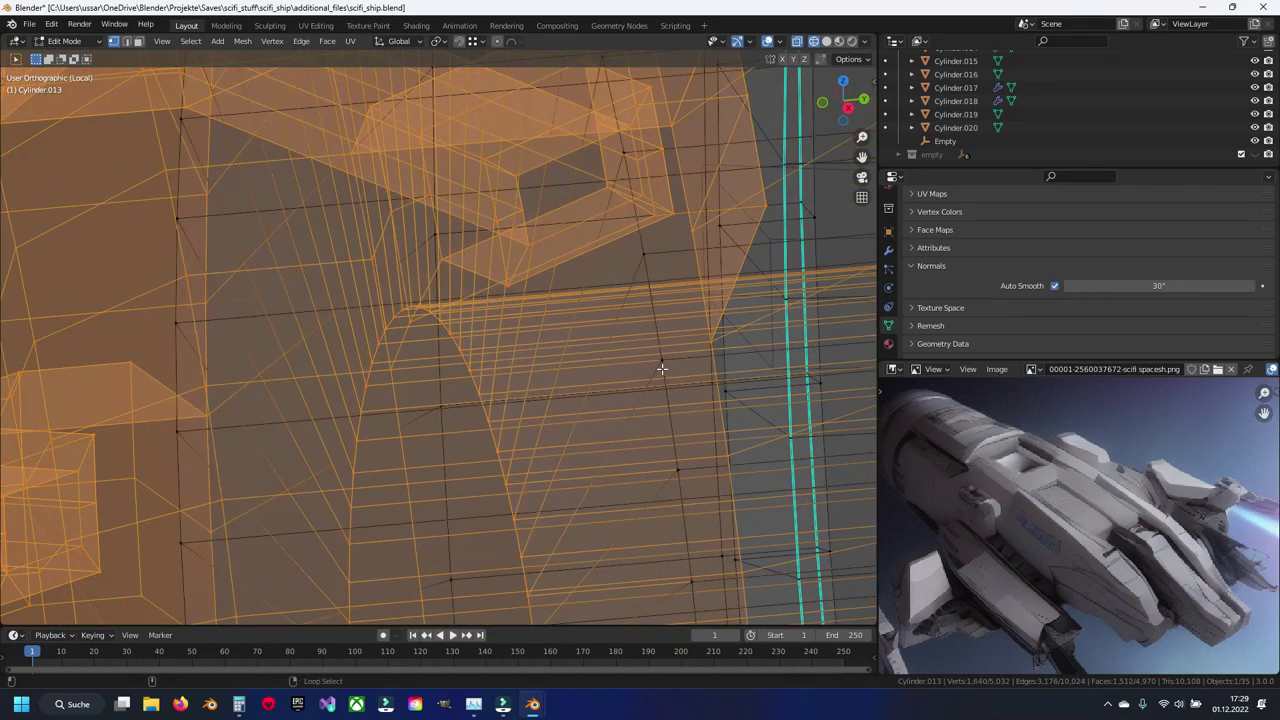
scroll(662, 370, "up", 2)
scroll(664, 400, "up", 2)
scroll(712, 350, "down", 1)
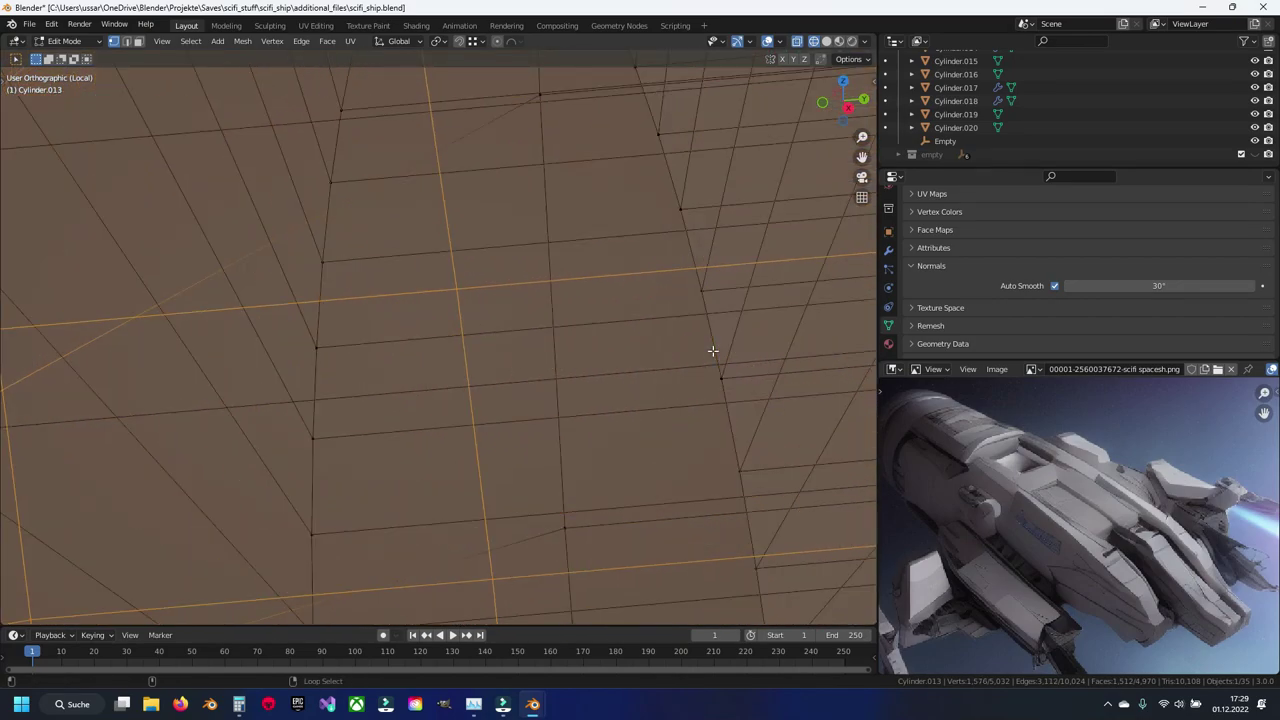
scroll(700, 355, "down", 3)
scroll(650, 360, "down", 3)
mouse_move(600, 362)
middle_mouse_down()
mouse_move(494, 369)
mouse_move(557, 374)
middle_mouse_up()
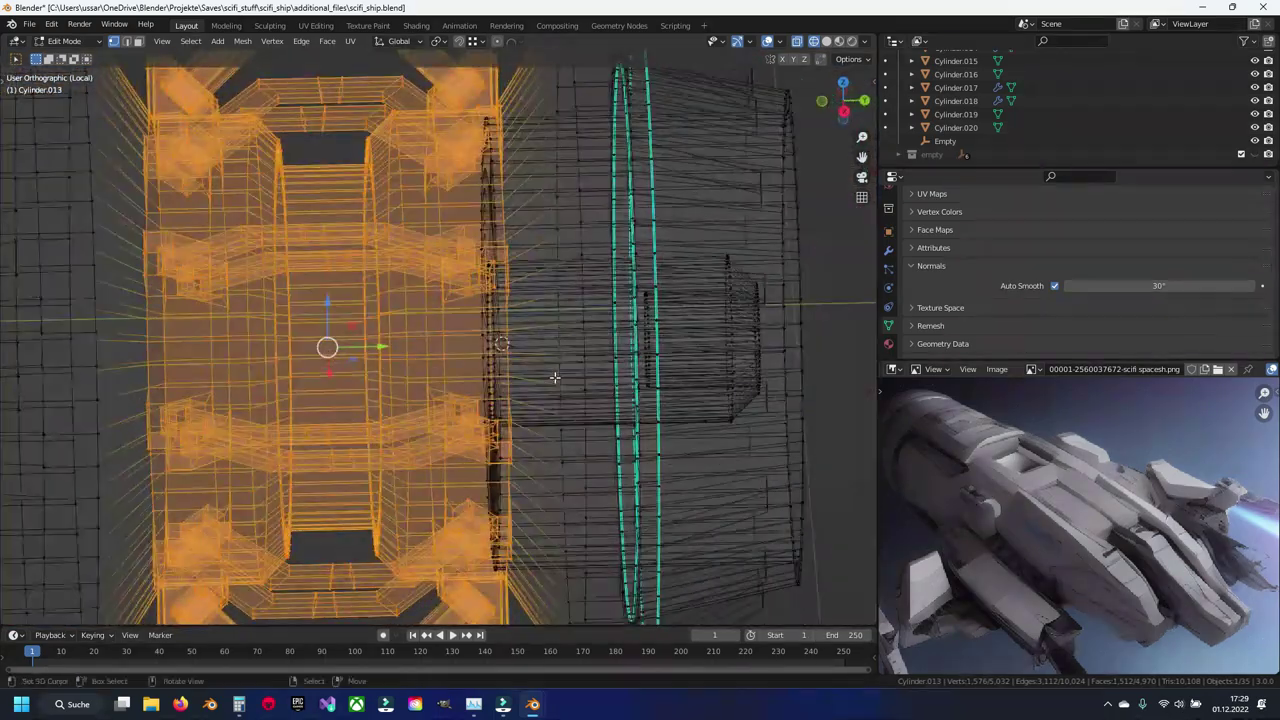
key("shift+z")
scroll(529, 366, "up", 2)
scroll(520, 360, "up", 2)
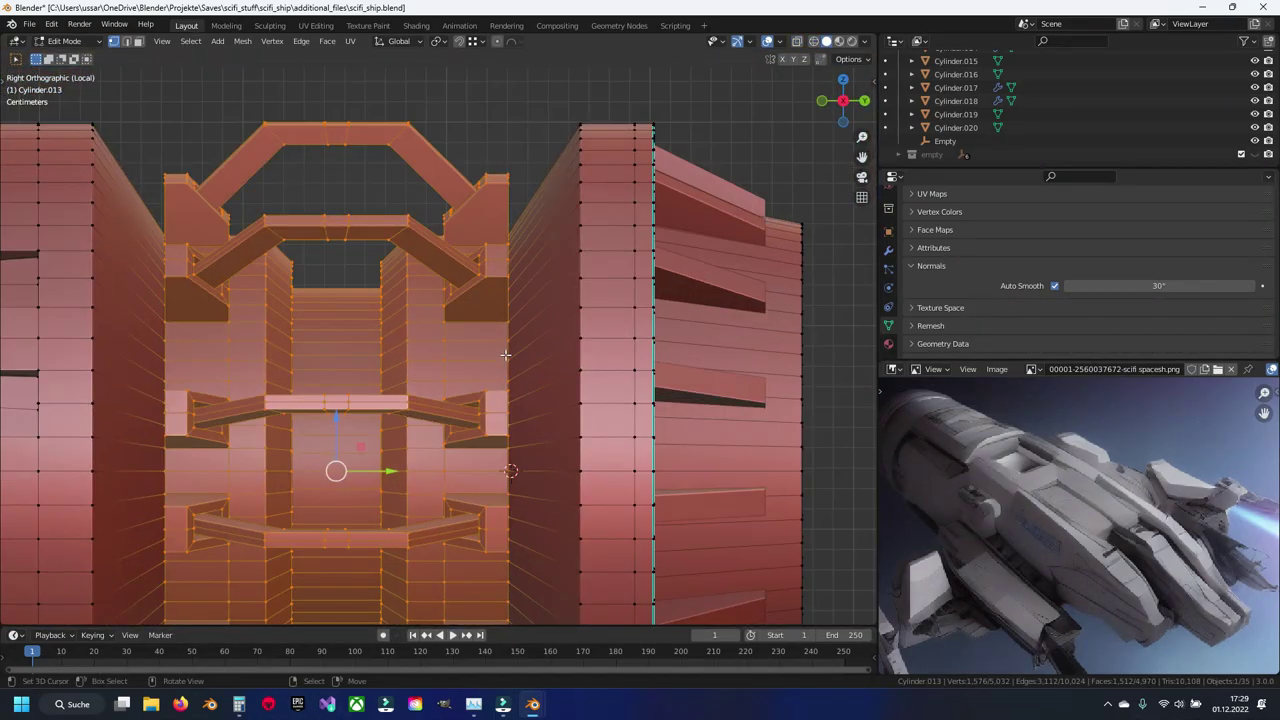
scroll(505, 354, "down", 4)
Step: Duplicate the bracket section in place and move the copy along Y
scroll(600, 345, "down", 3)
key("shift+d")
right_click(731, 337)
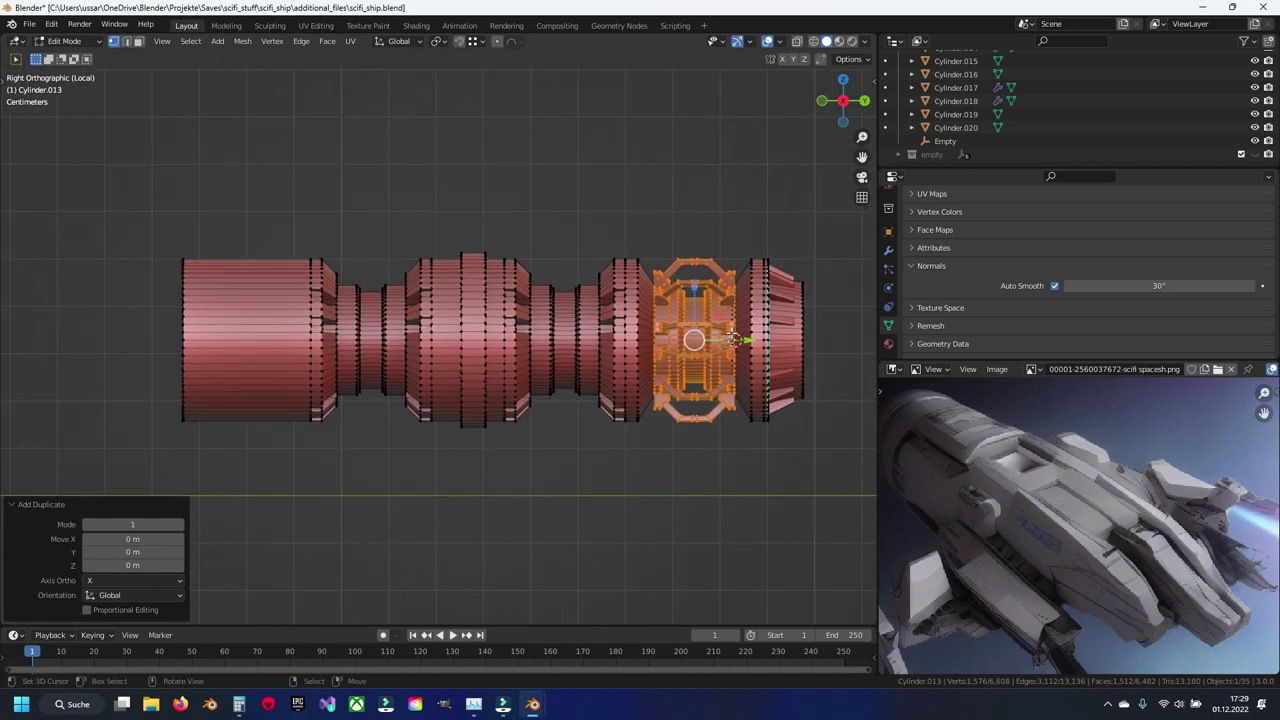
key("g")
key("y")
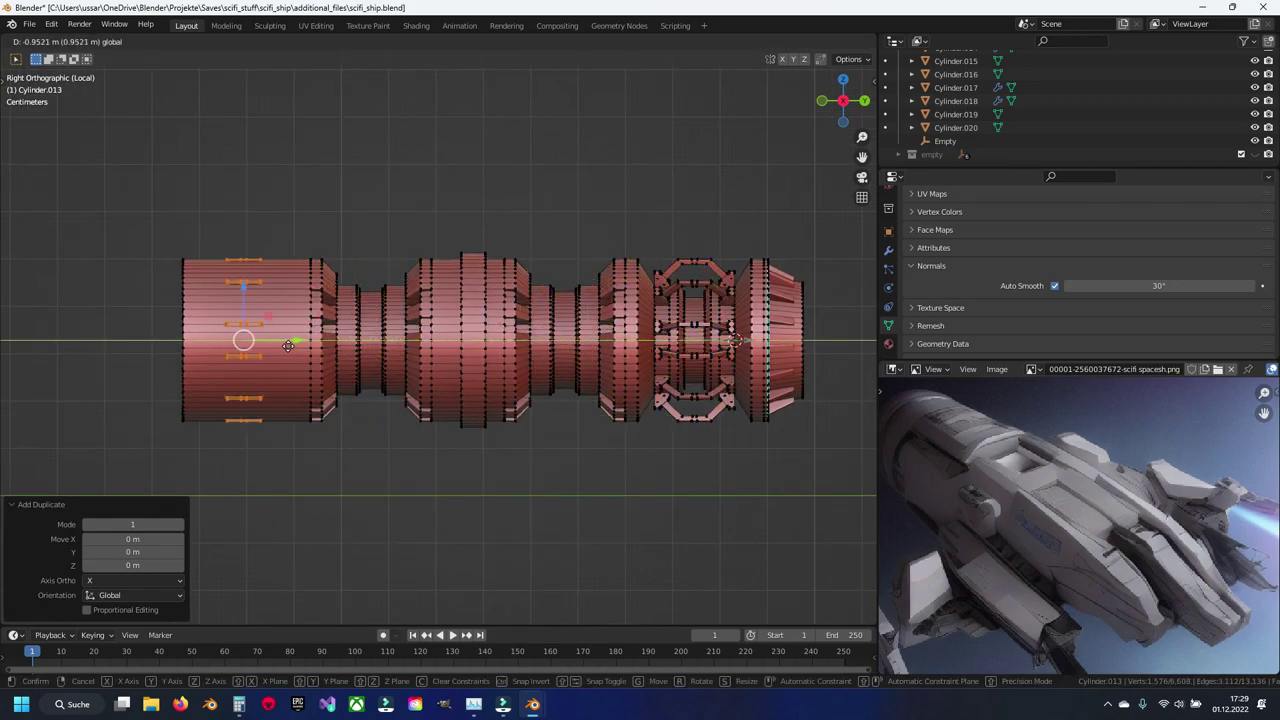
left_click(290, 345)
Step: Toggle see-through display and try a snapped X-axis move of the section, then cancel it
scroll(400, 345, "up", 2)
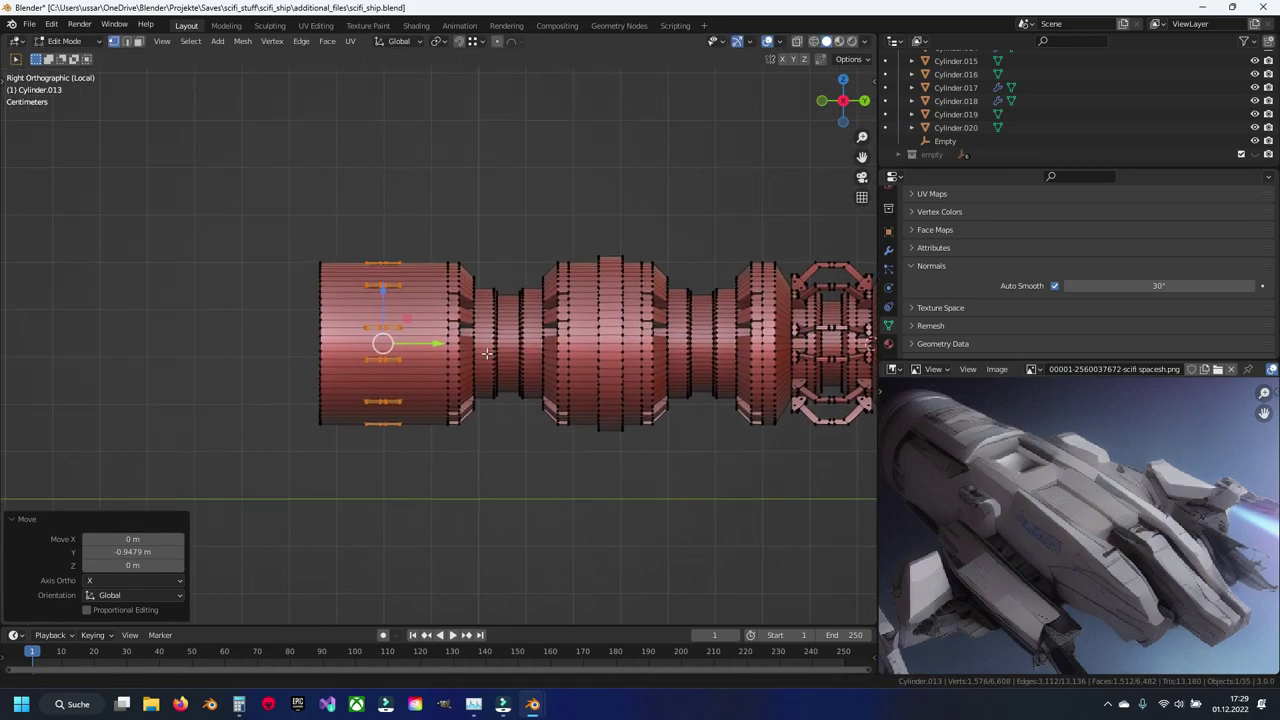
scroll(460, 345, "up", 2)
scroll(490, 342, "up", 1)
key("alt+z")
key("alt+z")
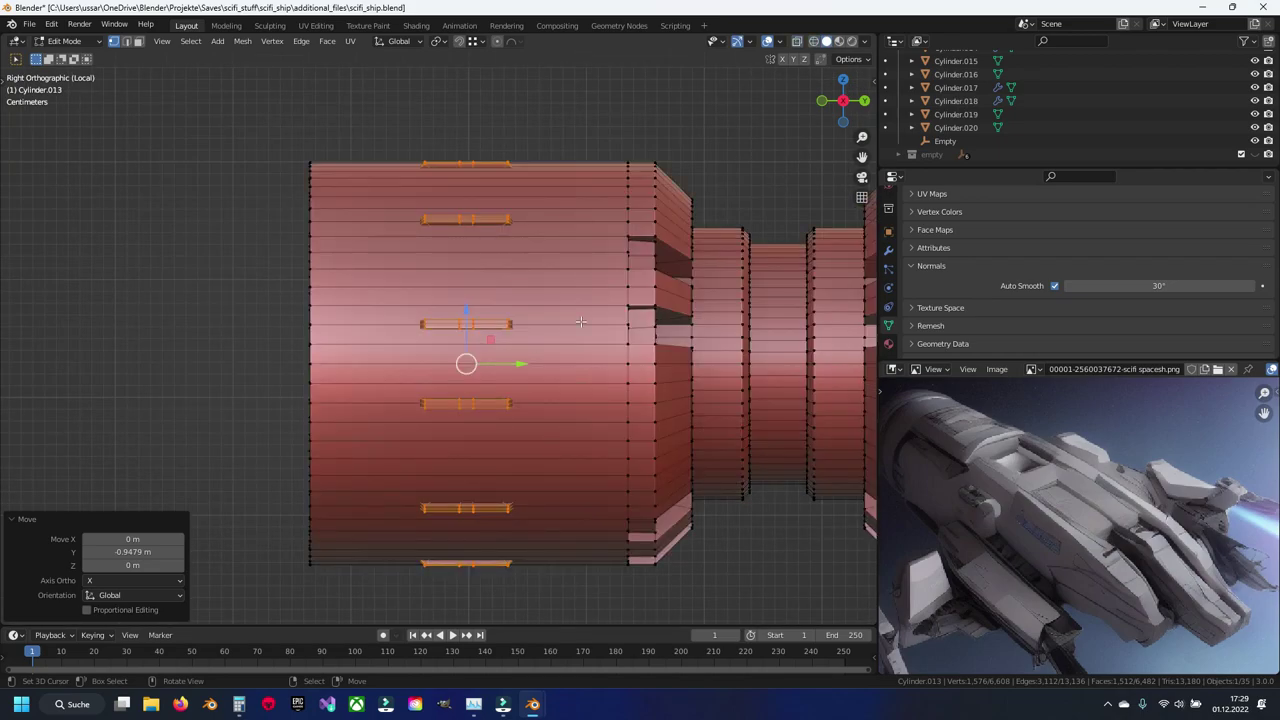
key("alt+z")
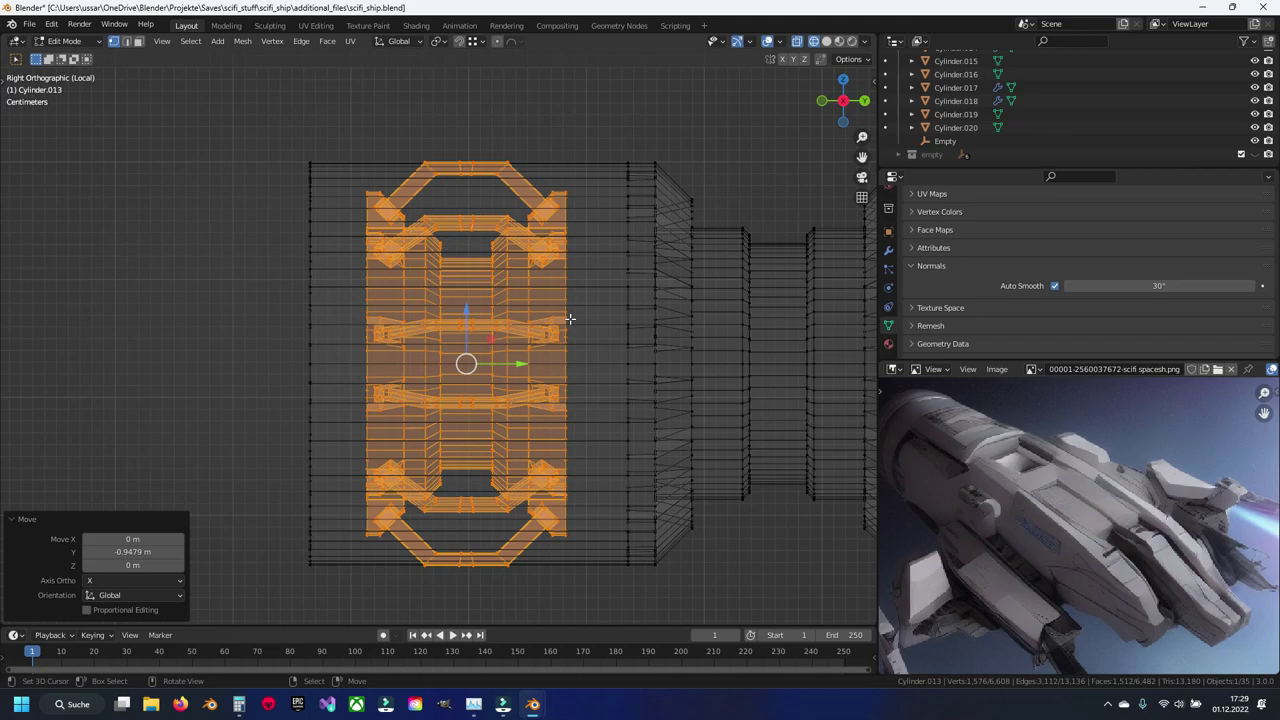
key("shift+z")
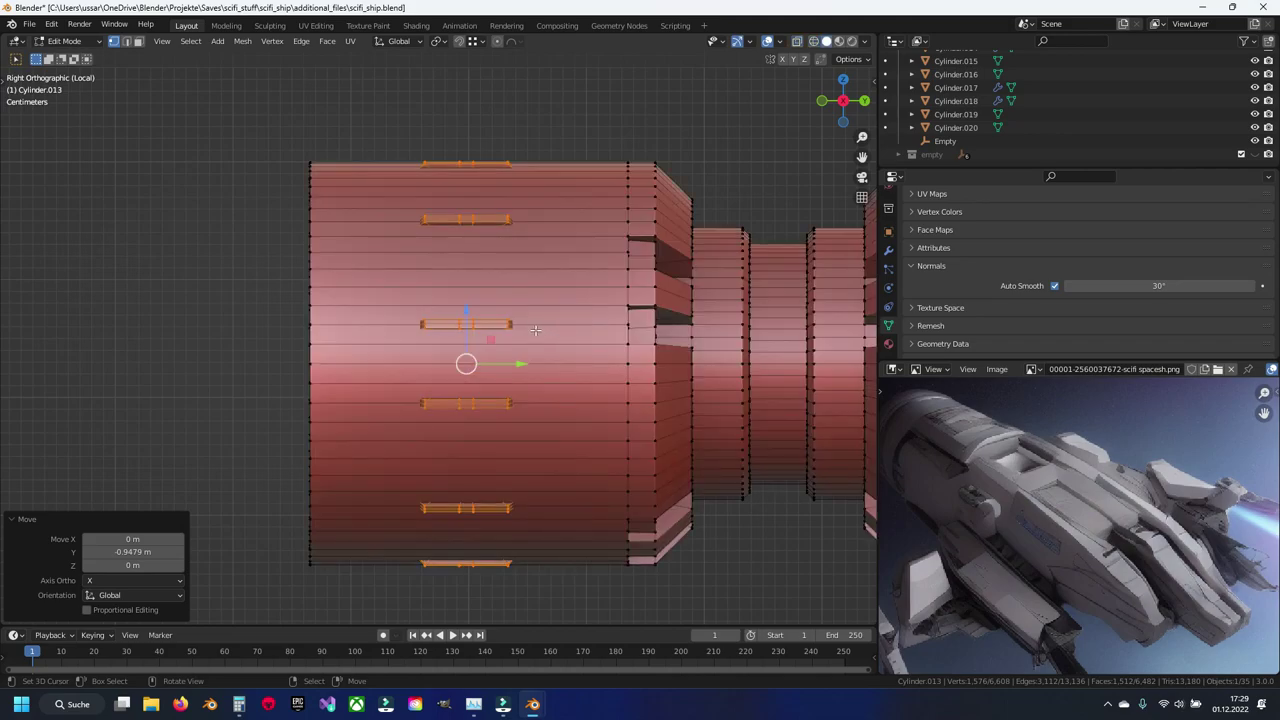
key("shift+z")
key("g")
key("x")
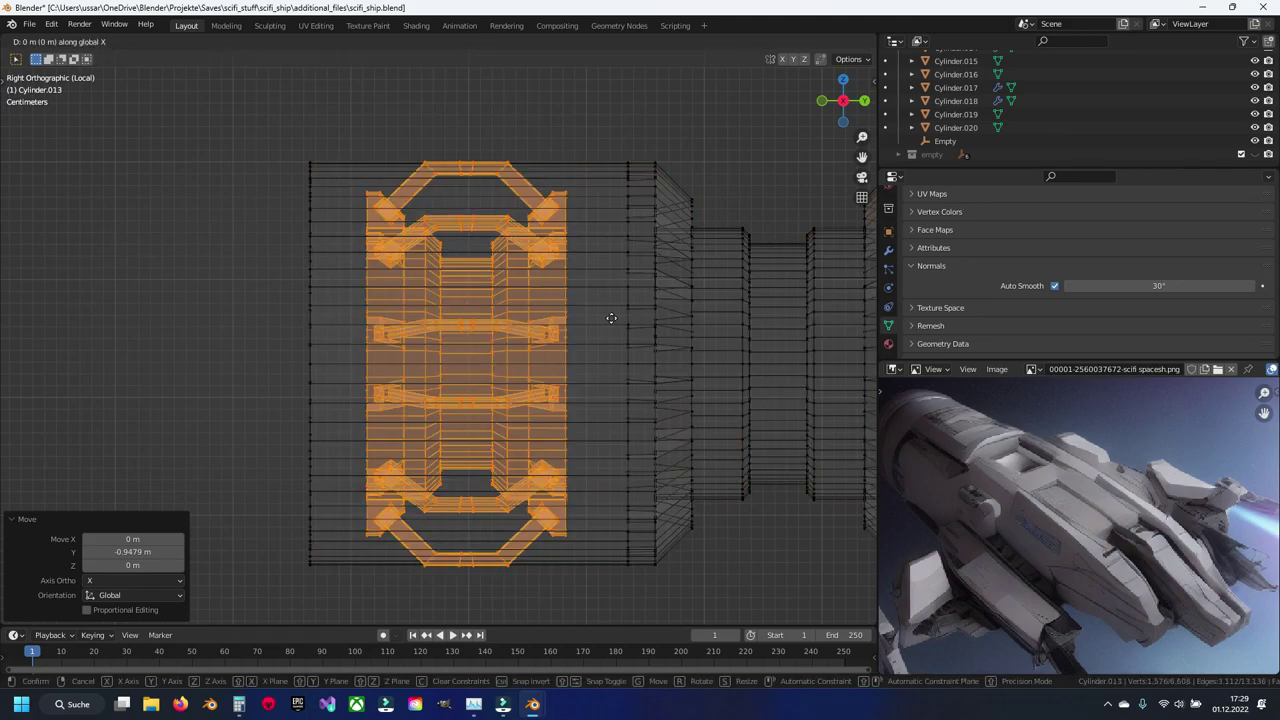
key("ctrl")
right_click(578, 296)
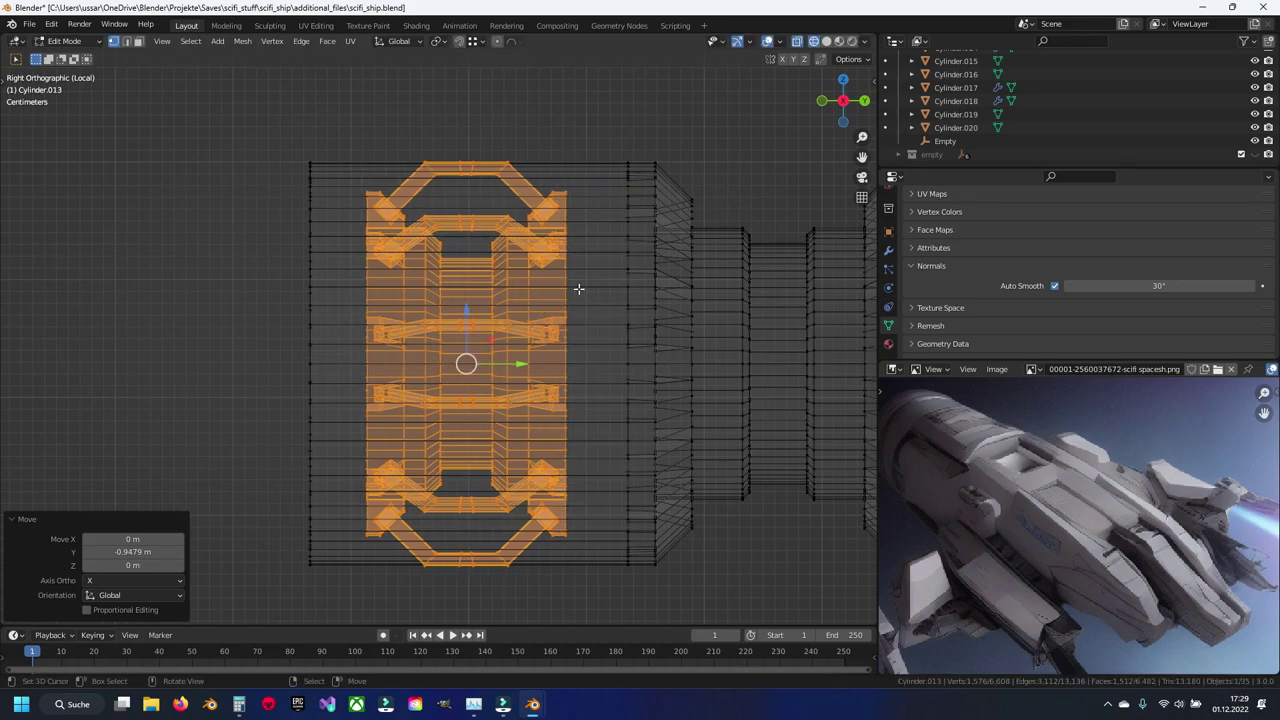
Step: Change the pivot point setting and move the selected section to a new position
middle_click_drag(563, 200, 526, 280, "shift")
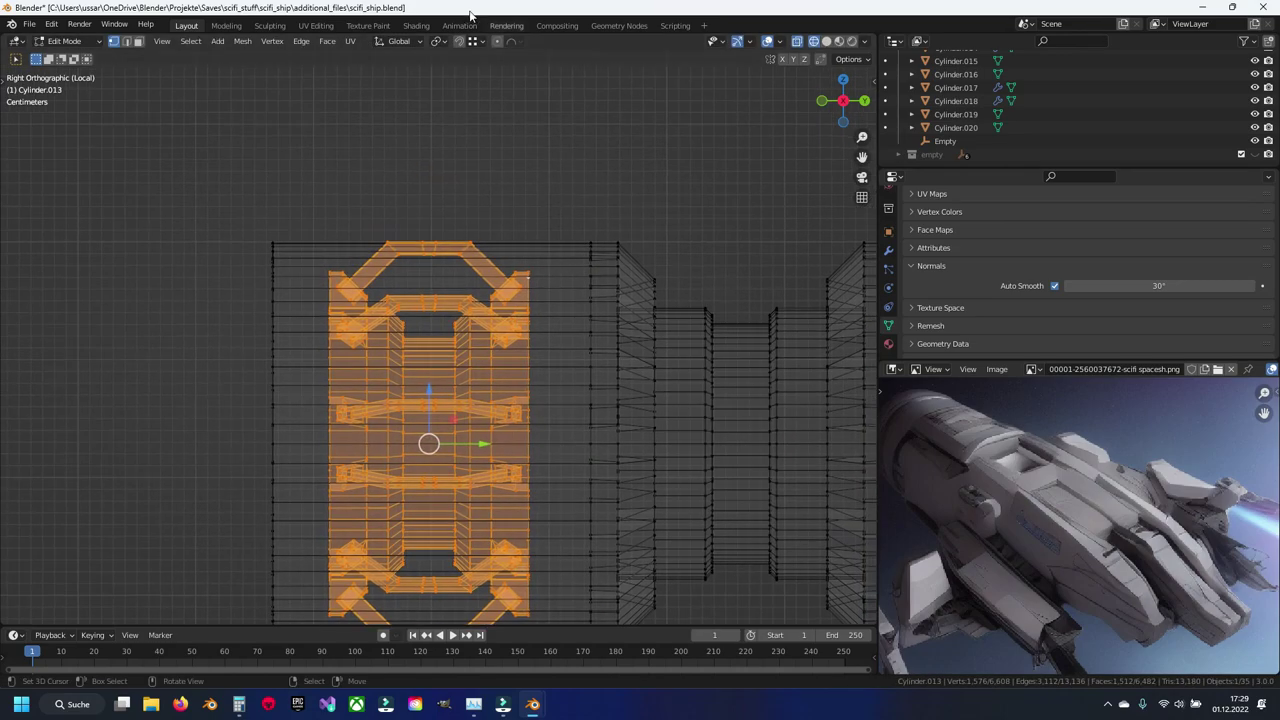
left_click(443, 41)
left_click(449, 119)
scroll(523, 263, "up", 3)
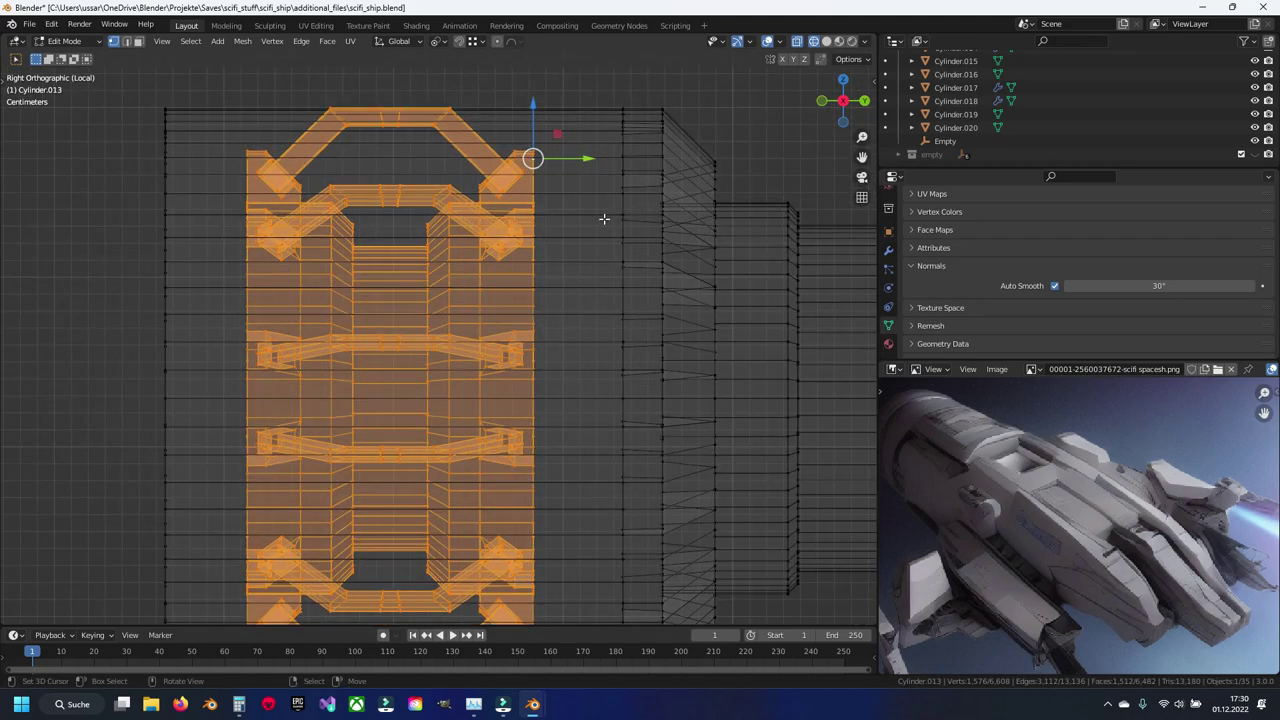
key("g")
left_click(662, 196)
Step: In side view, slide the rectangular details about -0.047 m along Y and add a vertical loop cut
middle_click_drag(525, 215, 543, 247, "shift")
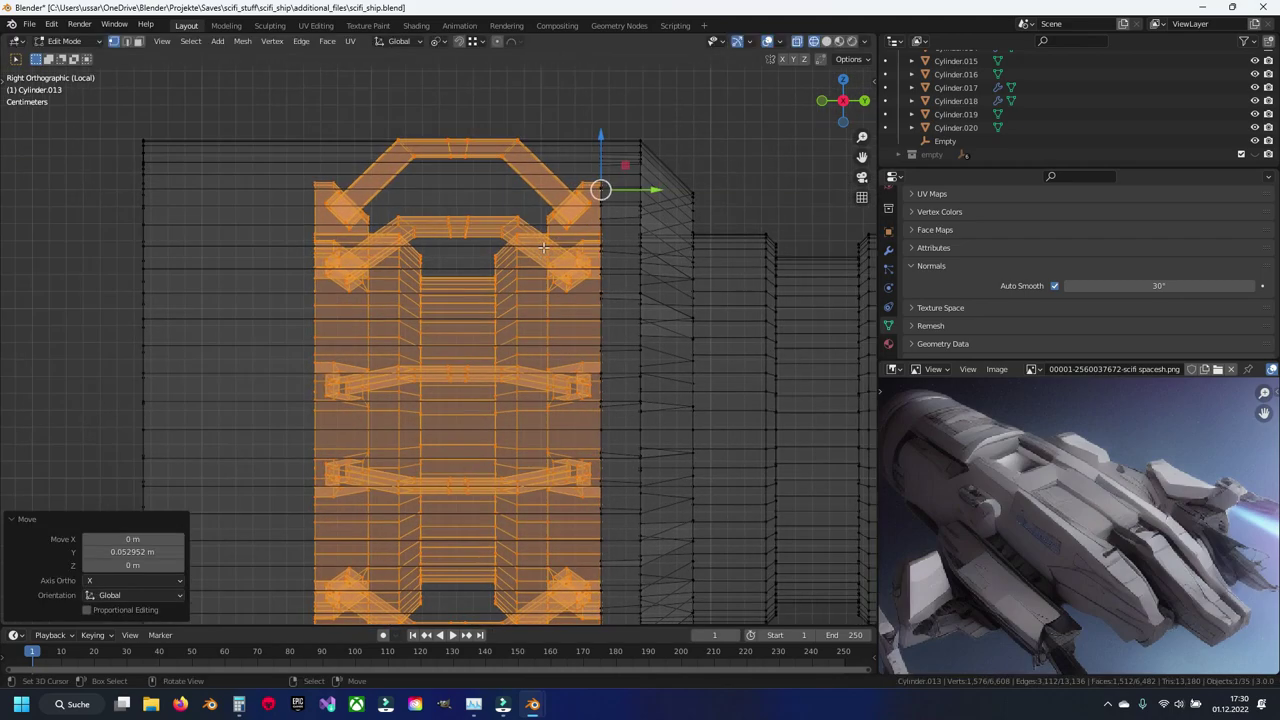
key("alt+z")
mouse_move(543, 247)
middle_mouse_down()
mouse_move(397, 357)
mouse_move(592, 288)
middle_mouse_up()
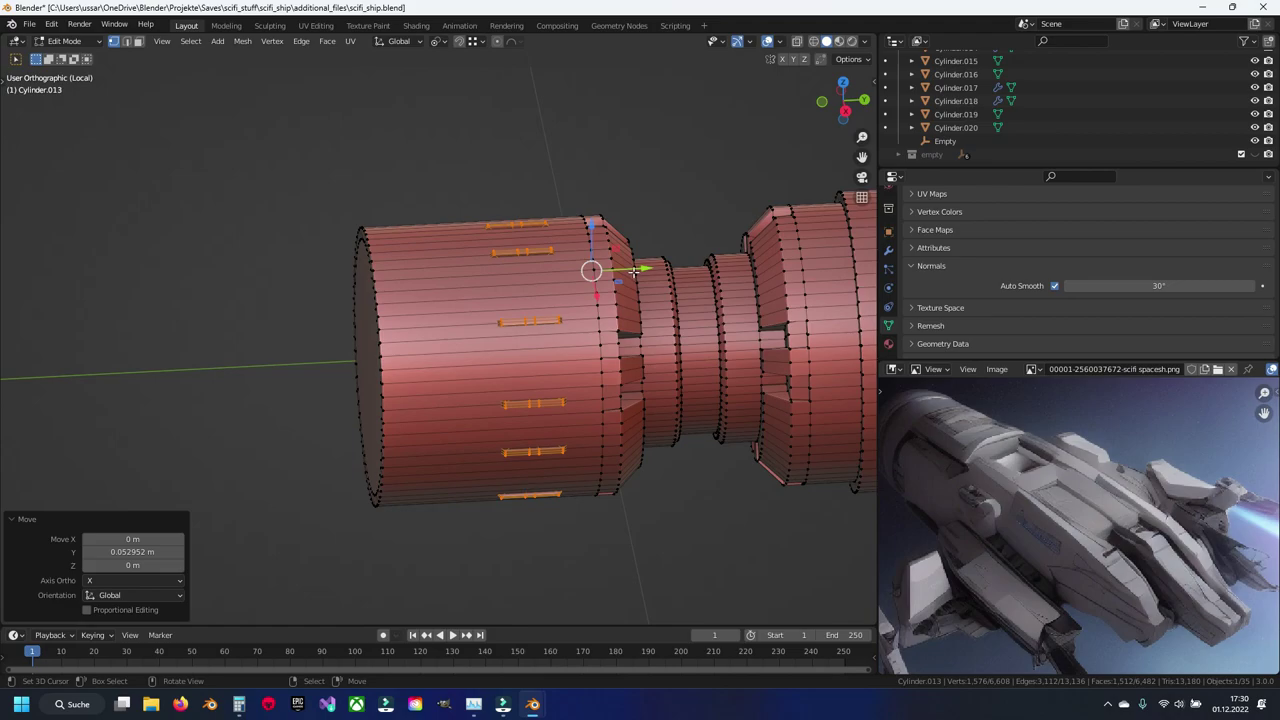
key("KP_3")
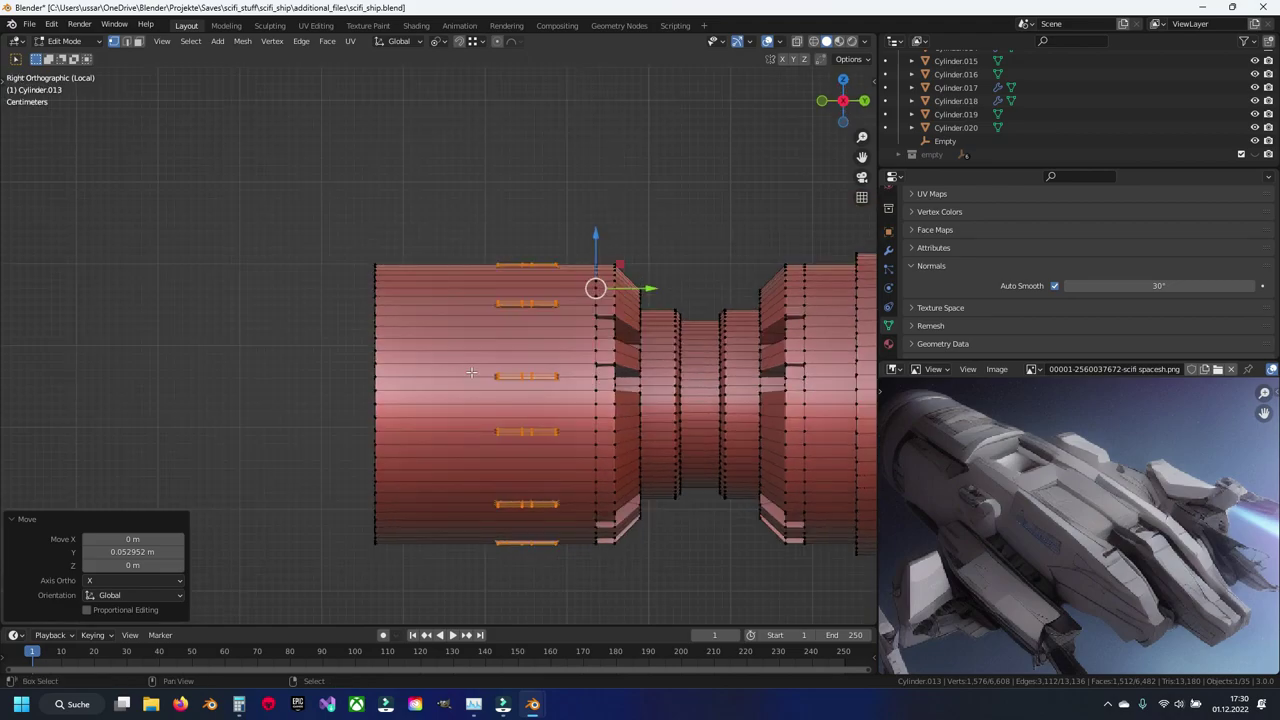
scroll(464, 369, "up", 2)
left_click_drag(700, 257, 661, 256)
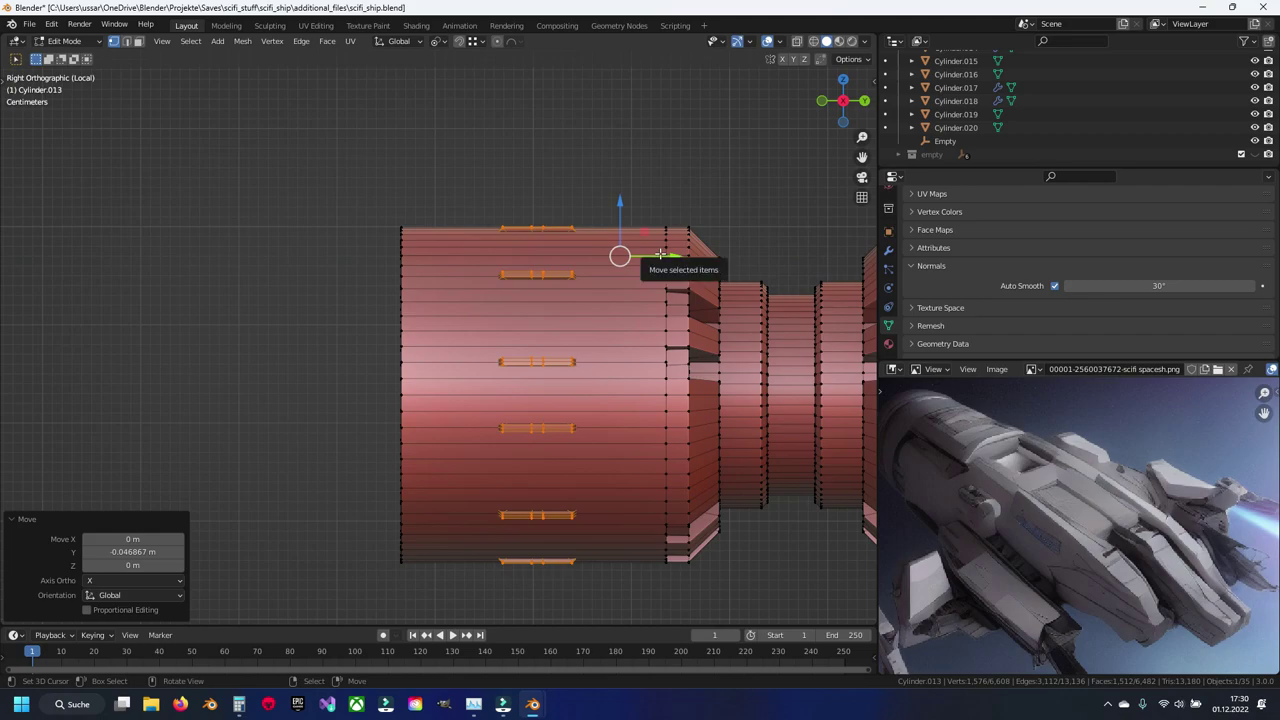
scroll(572, 315, "up", 2)
left_click(482, 208)
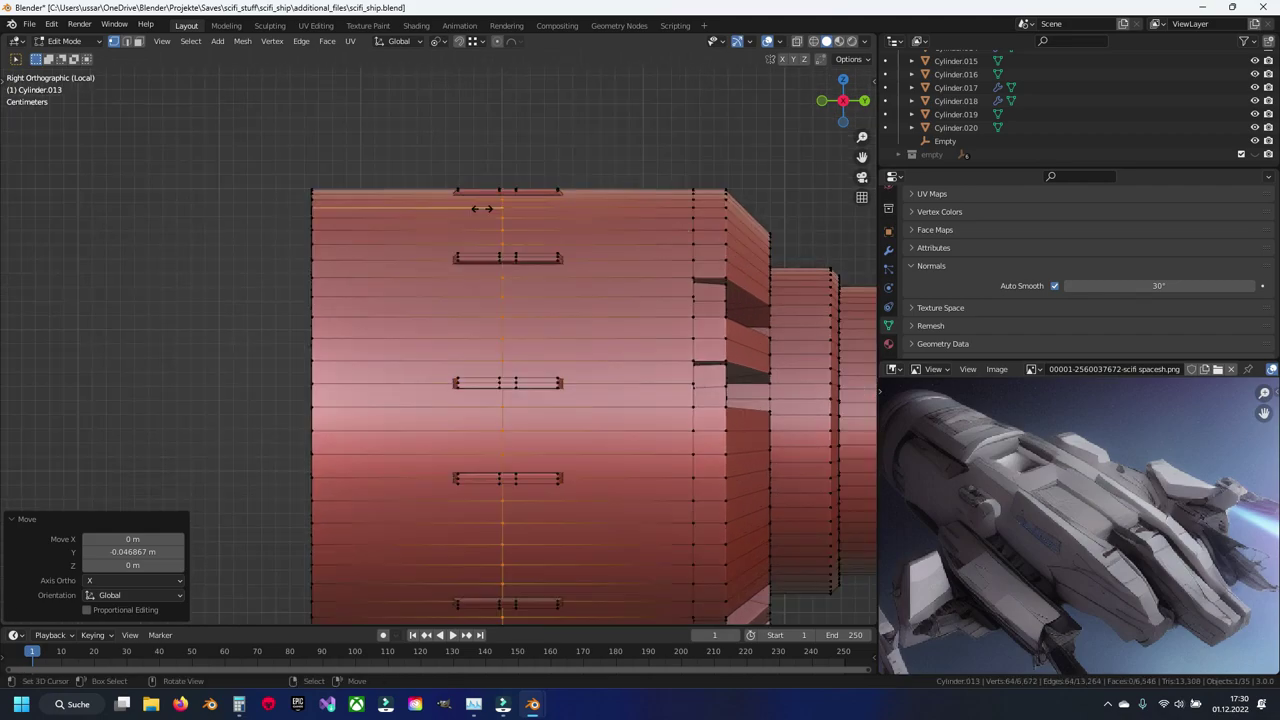
Step: Place the loop cut through the blocks and bevel it into a band of two loops
left_click(482, 208)
key("ctrl+b")
left_click(765, 511)
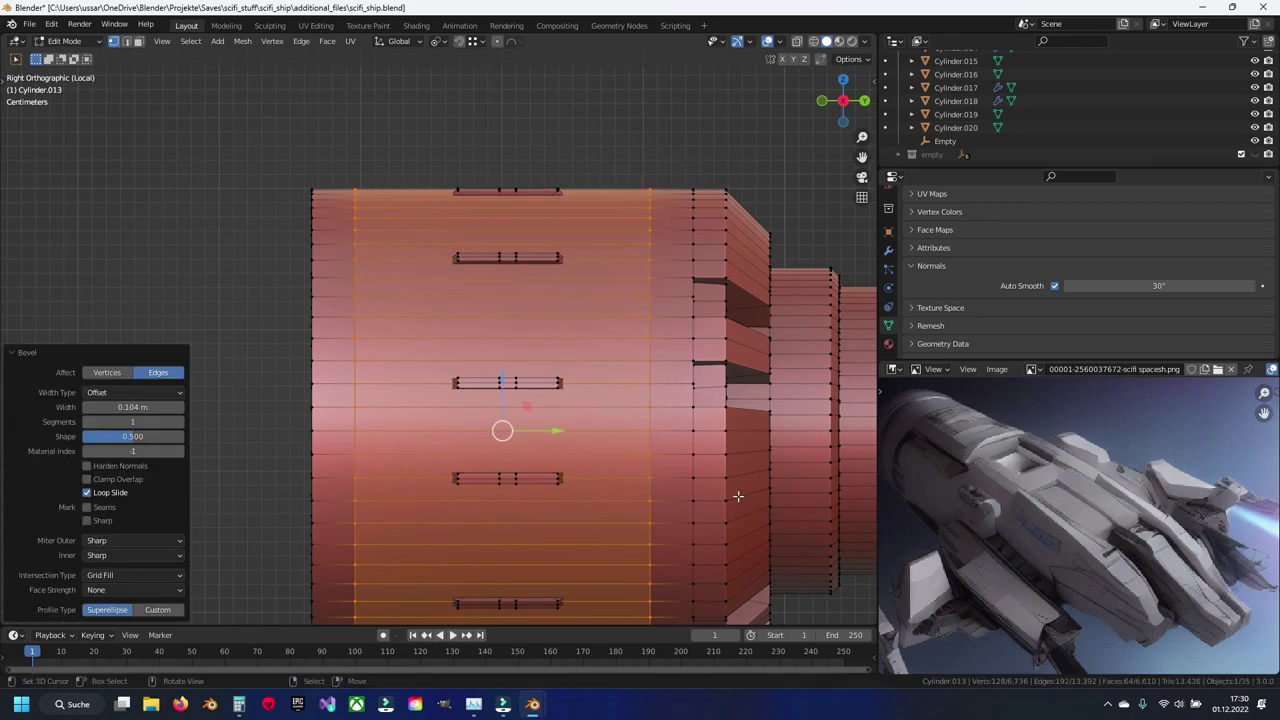
middle_click_drag(700, 431, 680, 381, "shift")
Step: Extrude the band in place and shrink it inward to 0.786, excluding the Y axis
key("e")
key("Escape")
key("s")
key("shift+y")
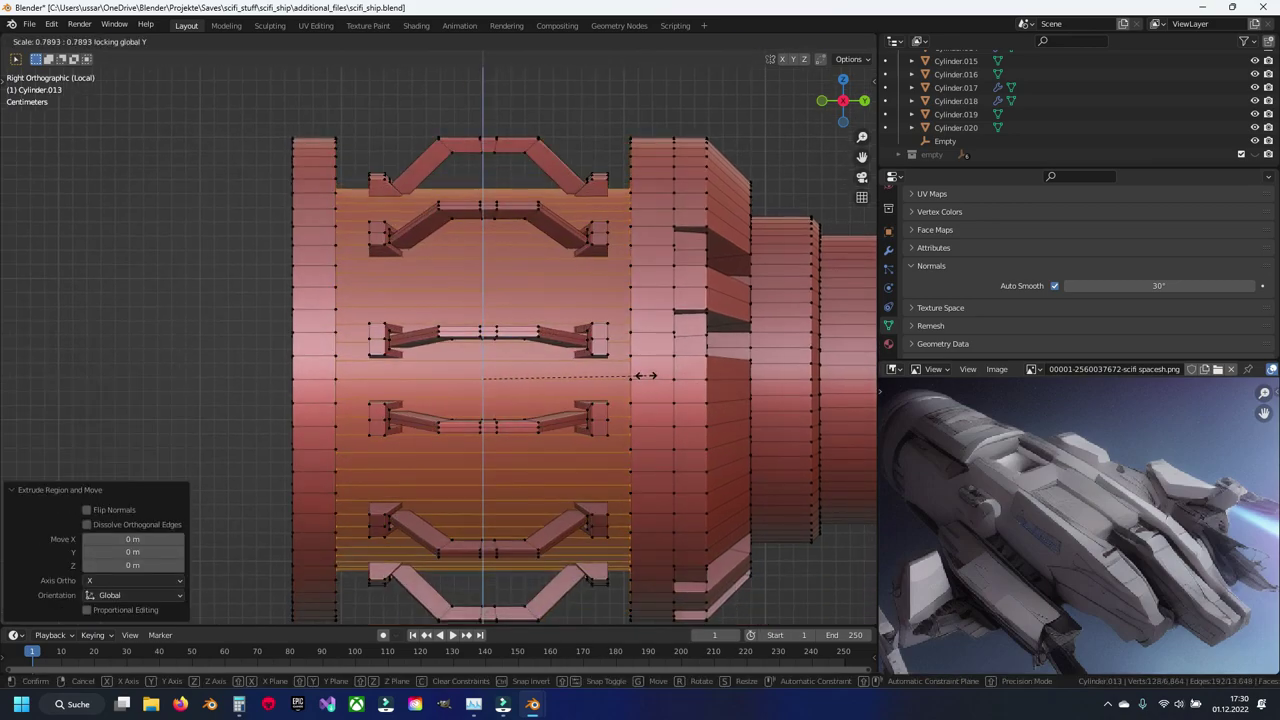
left_click(644, 380)
Step: Rescale the band to 0.864 excluding Y, then fine-tune it to 0.998
mouse_move(644, 380)
middle_mouse_down()
mouse_move(643, 401)
mouse_move(622, 404)
middle_mouse_up()
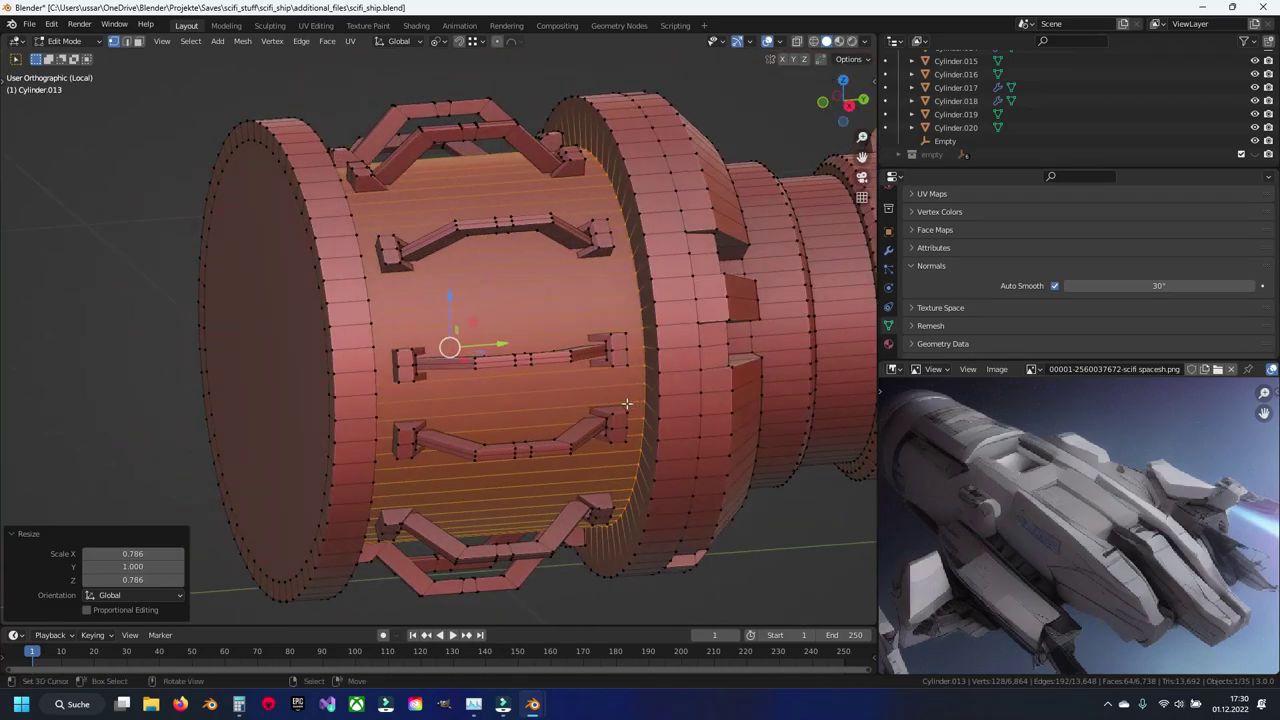
key("alt+z")
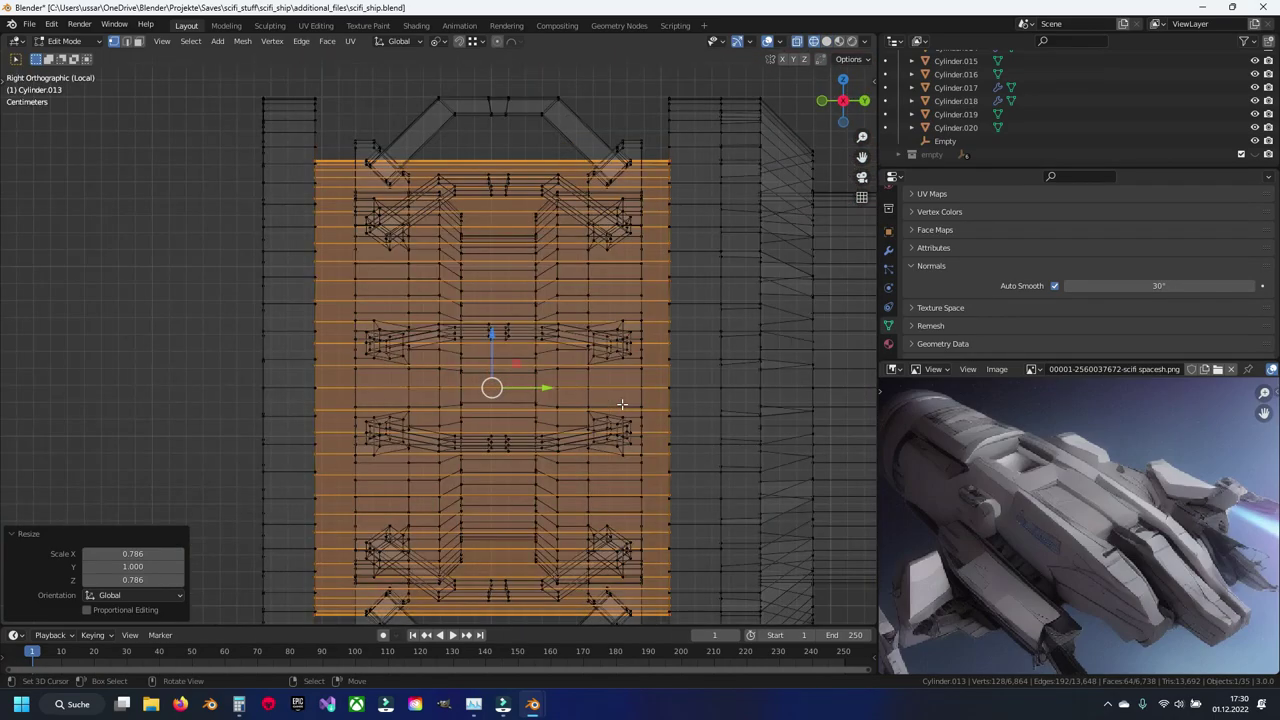
scroll(620, 404, "up", 4)
middle_click_drag(620, 404, 548, 387, "shift")
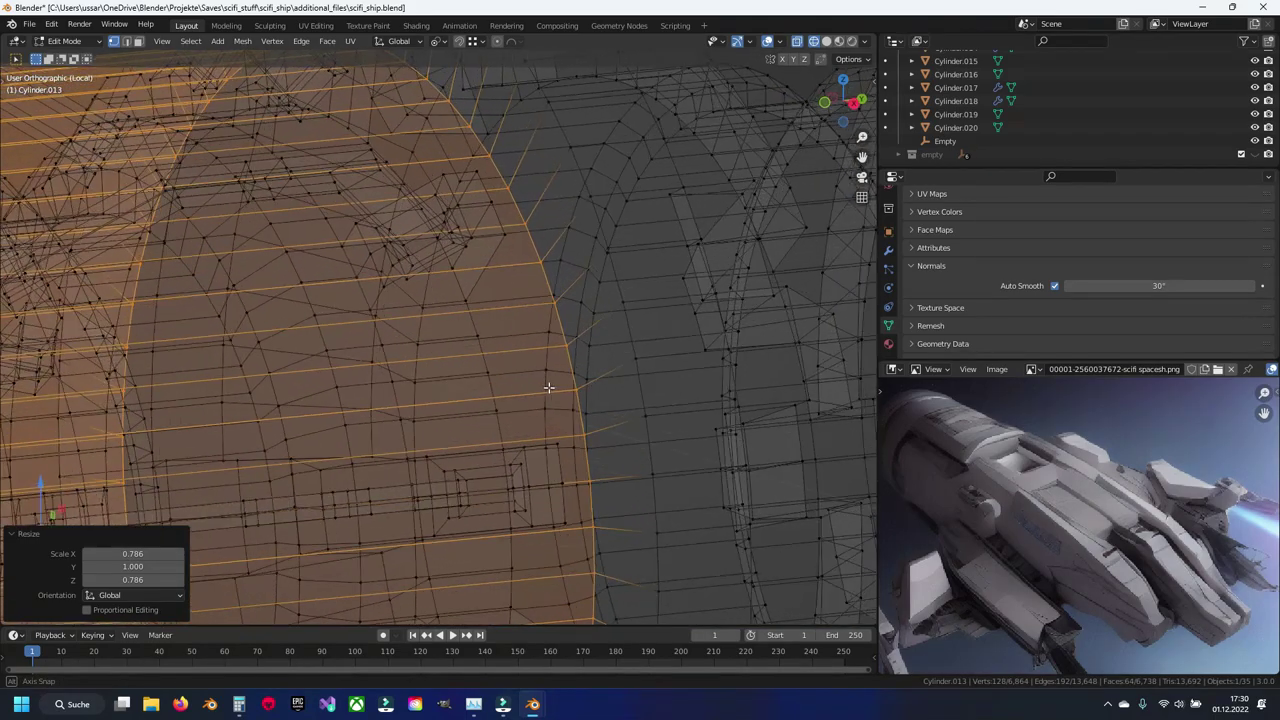
key("alt+z")
key("s")
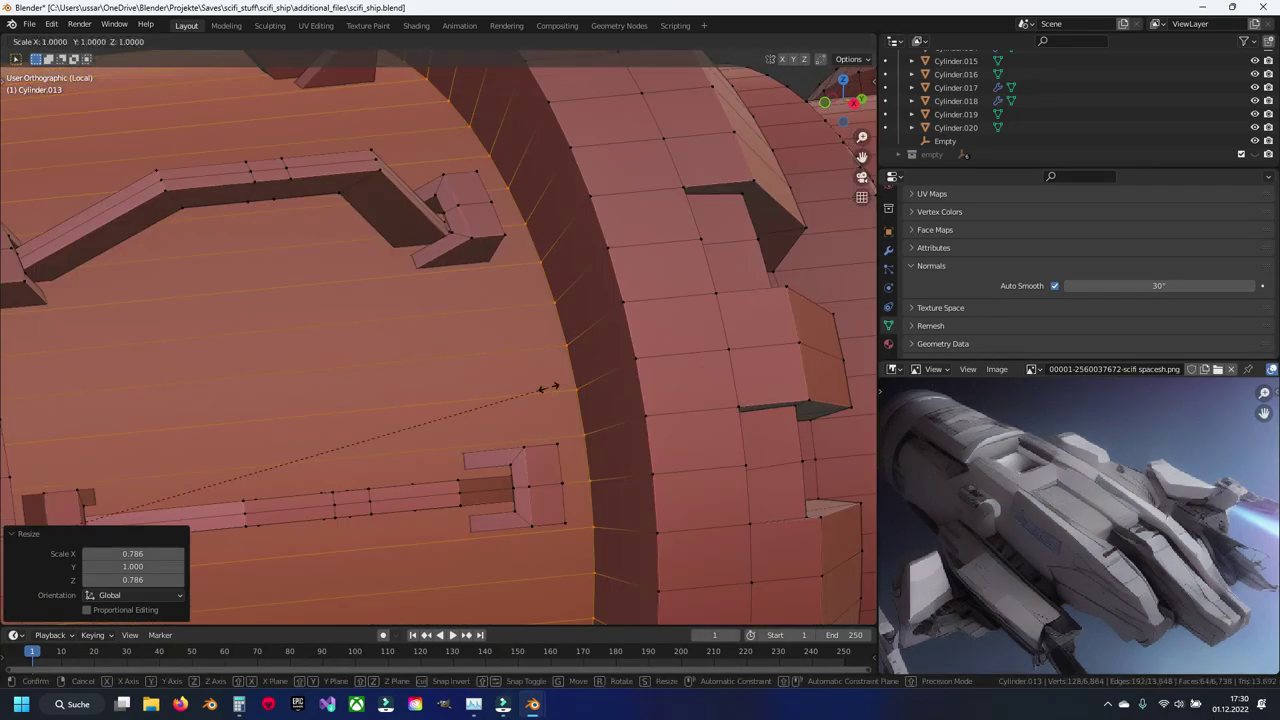
key("shift+y")
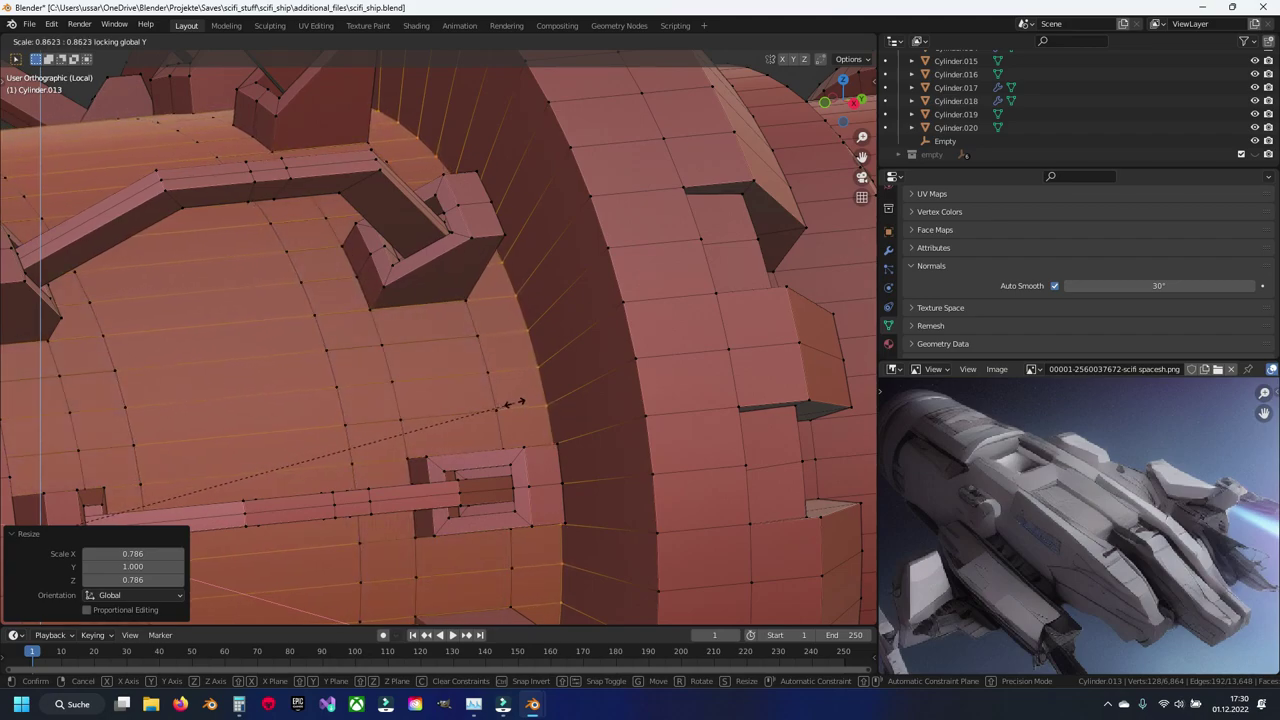
left_click(517, 400)
scroll(574, 394, "up", 5)
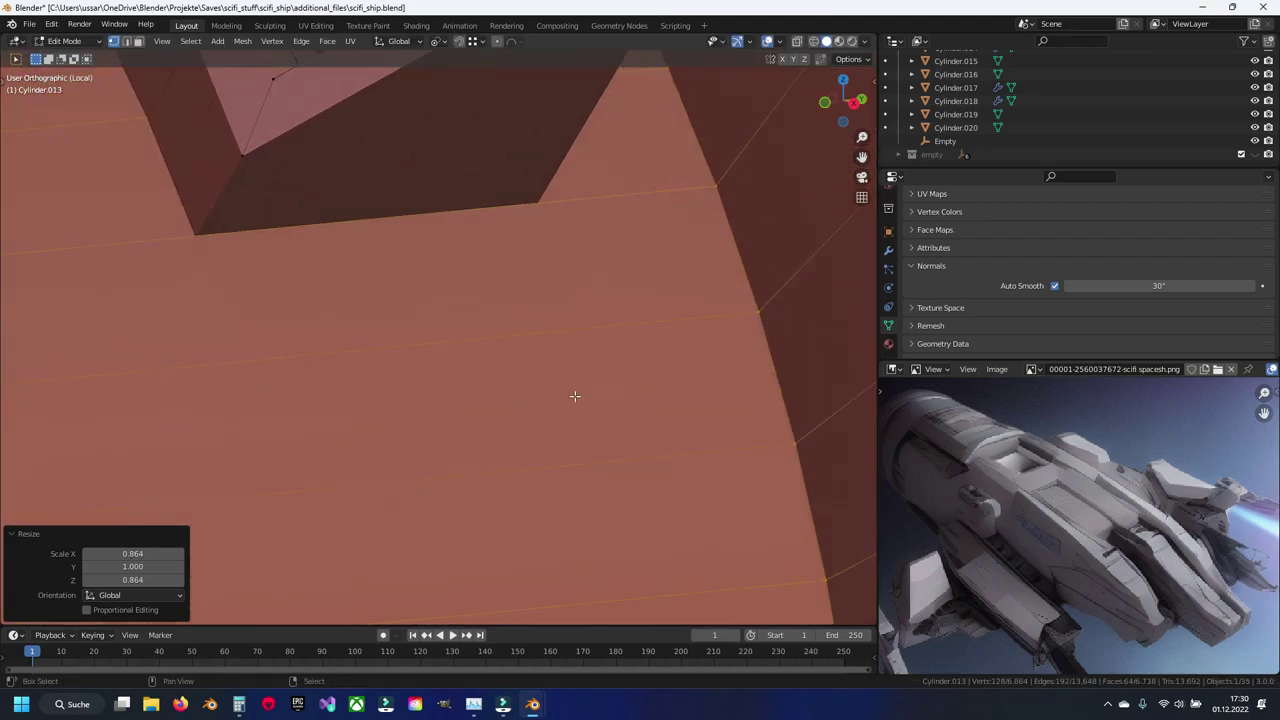
key("s")
key("y")
key("shift+y")
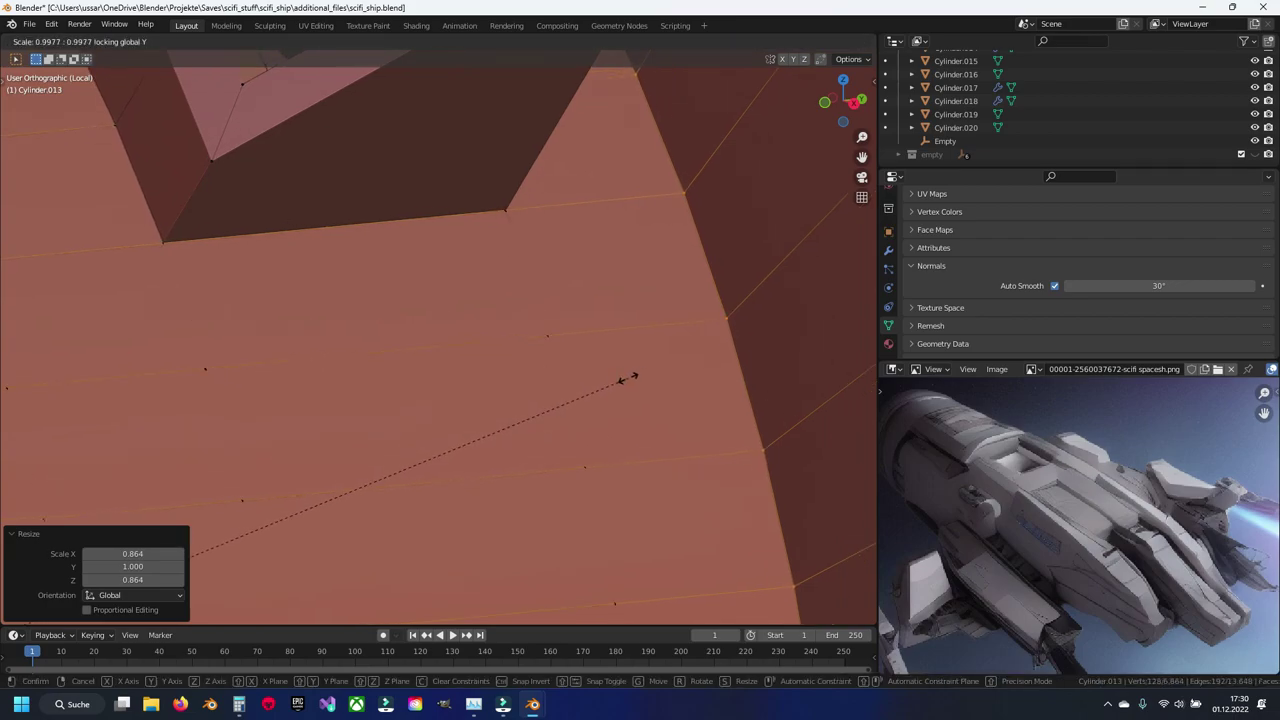
left_click(628, 377)
Step: Delete the selected interior faces of the recessed band
scroll(534, 391, "down", 4)
scroll(251, 423, "down", 2)
scroll(323, 371, "down", 1)
mouse_move(466, 430)
middle_mouse_down()
mouse_move(440, 410)
mouse_move(466, 428)
middle_mouse_up()
key("x")
left_click(450, 438)
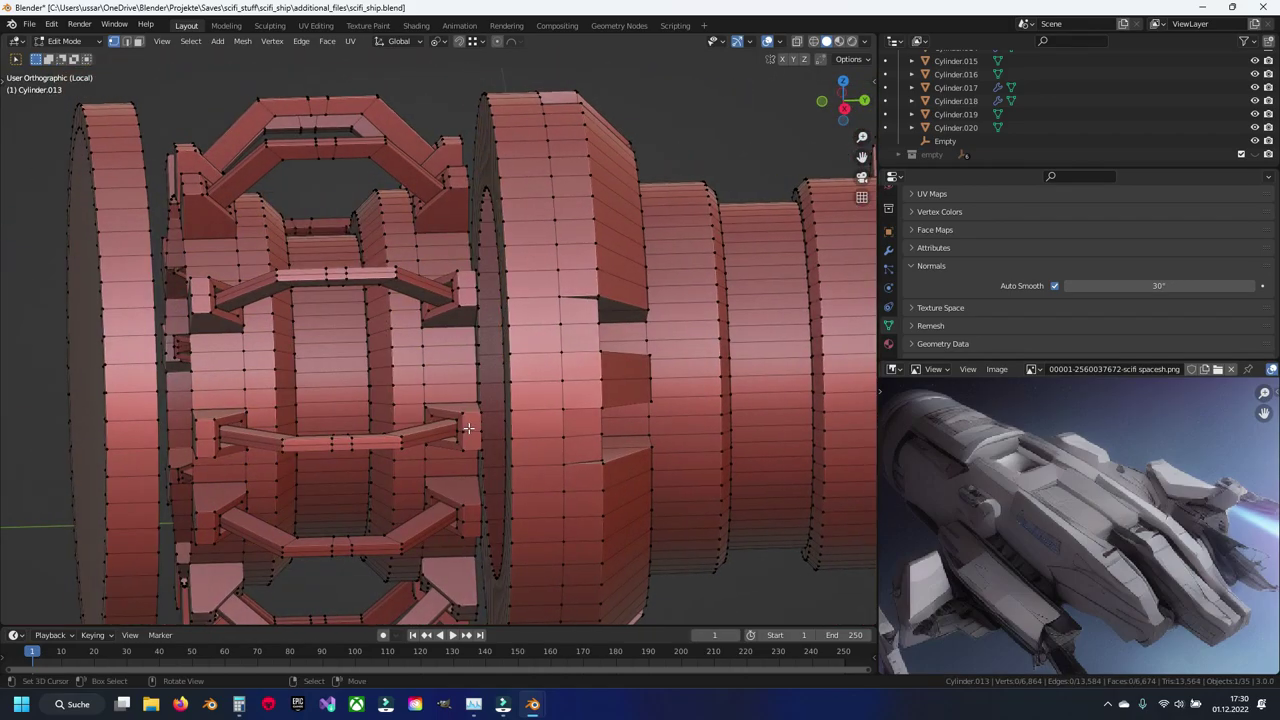
Step: Bridge the first pair of edge loops to fill one gap and check it in Object Mode
scroll(466, 428, "up", 3)
mouse_move(503, 372)
middle_mouse_down()
mouse_move(496, 320)
mouse_move(532, 346)
middle_mouse_up()
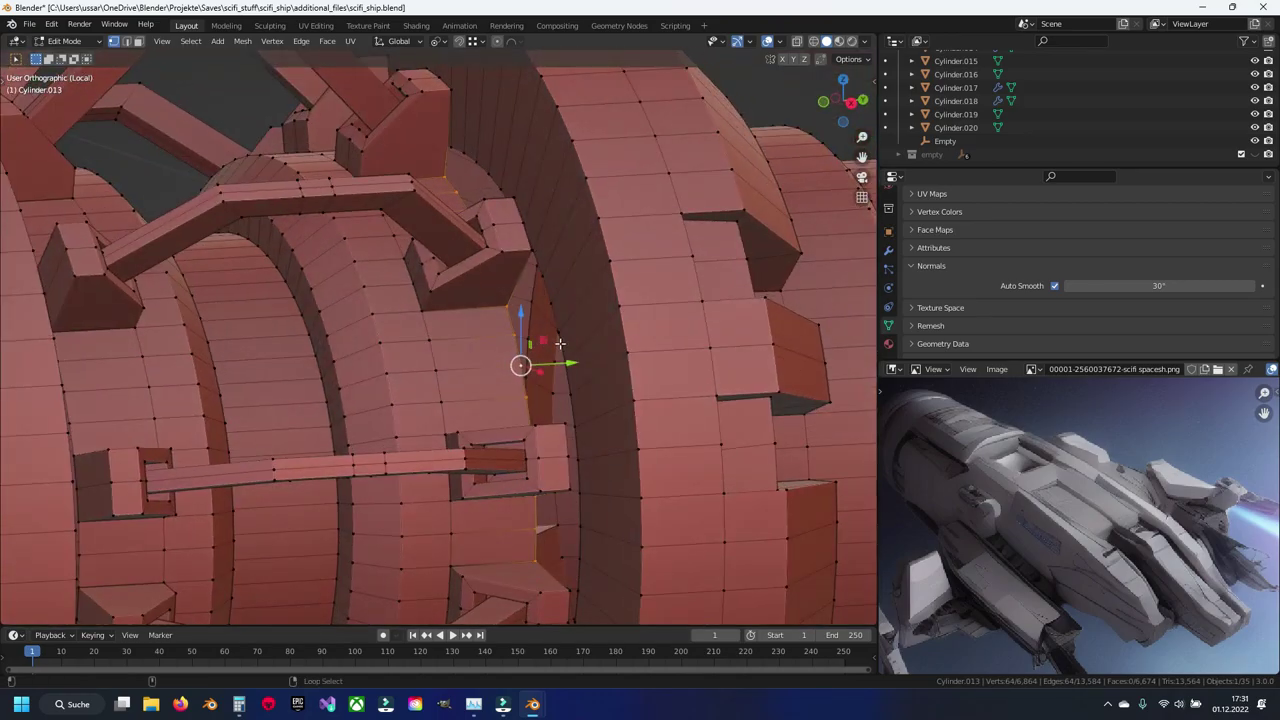
left_click(560, 343, "alt+shift")
key("F3")
key("Return")
key("Tab")
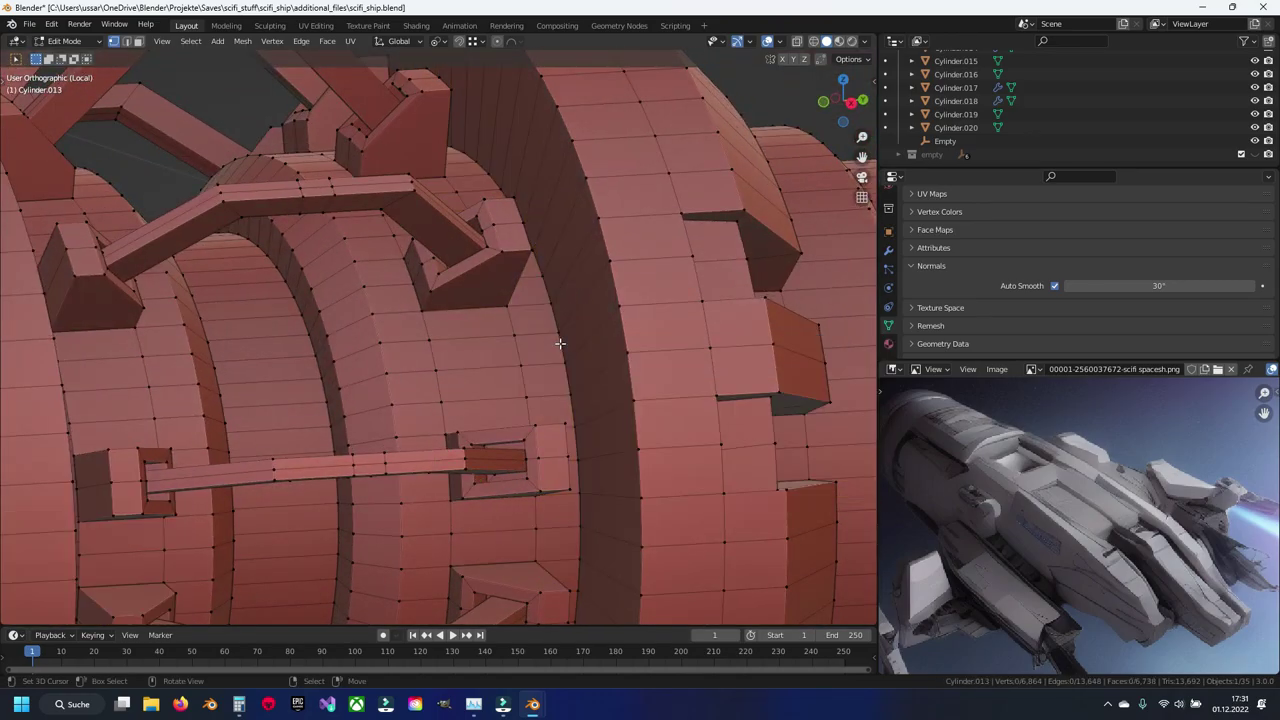
scroll(560, 343, "down", 5)
mouse_move(560, 343)
middle_mouse_down()
mouse_move(453, 375)
mouse_move(549, 382)
middle_mouse_up()
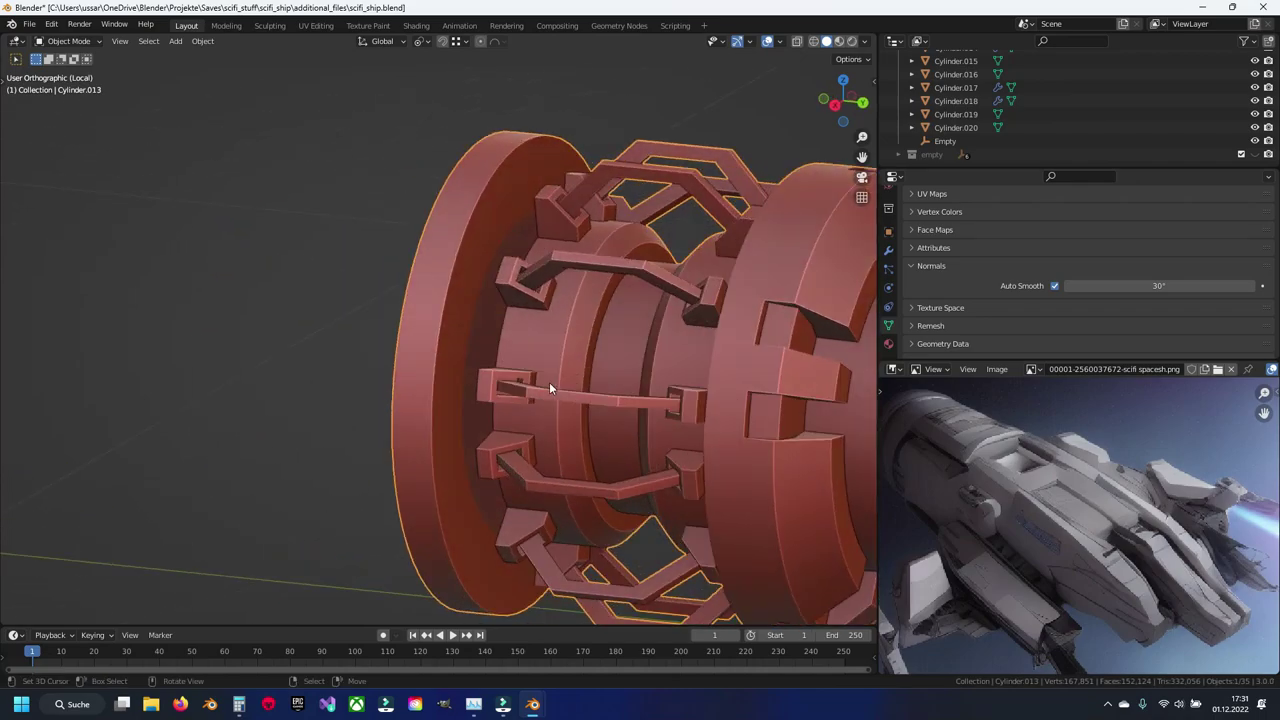
scroll(549, 382, "up", 4)
Step: Bridge the two inner edge loops to close the second gap and inspect the whole cylinder
key("Tab")
scroll(615, 356, "up", 2)
left_click(615, 356, "alt")
left_click(512, 343, "alt+shift")
key("F3")
key("Return")
key("Tab")
scroll(520, 342, "down", 5)
mouse_move(514, 350)
middle_mouse_down()
mouse_move(445, 398)
mouse_move(519, 413)
mouse_move(548, 371)
mouse_move(560, 381)
middle_mouse_up()
scroll(560, 381, "up", 1)
key("Tab")
scroll(497, 355, "up", 1)
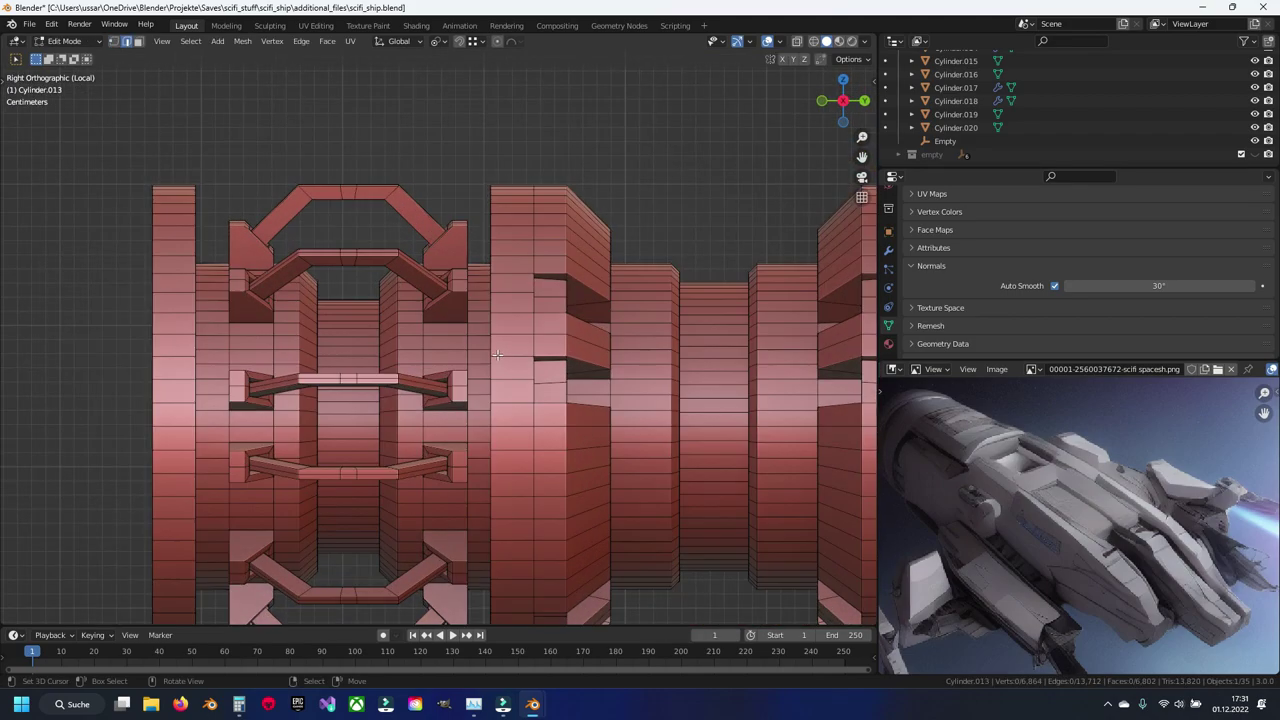
Step: Return to Object Mode, deselect the cylinder and save scifi_ship.blend
scroll(524, 448, "down", 2)
key("l")
key("Tab")
scroll(480, 409, "down", 2)
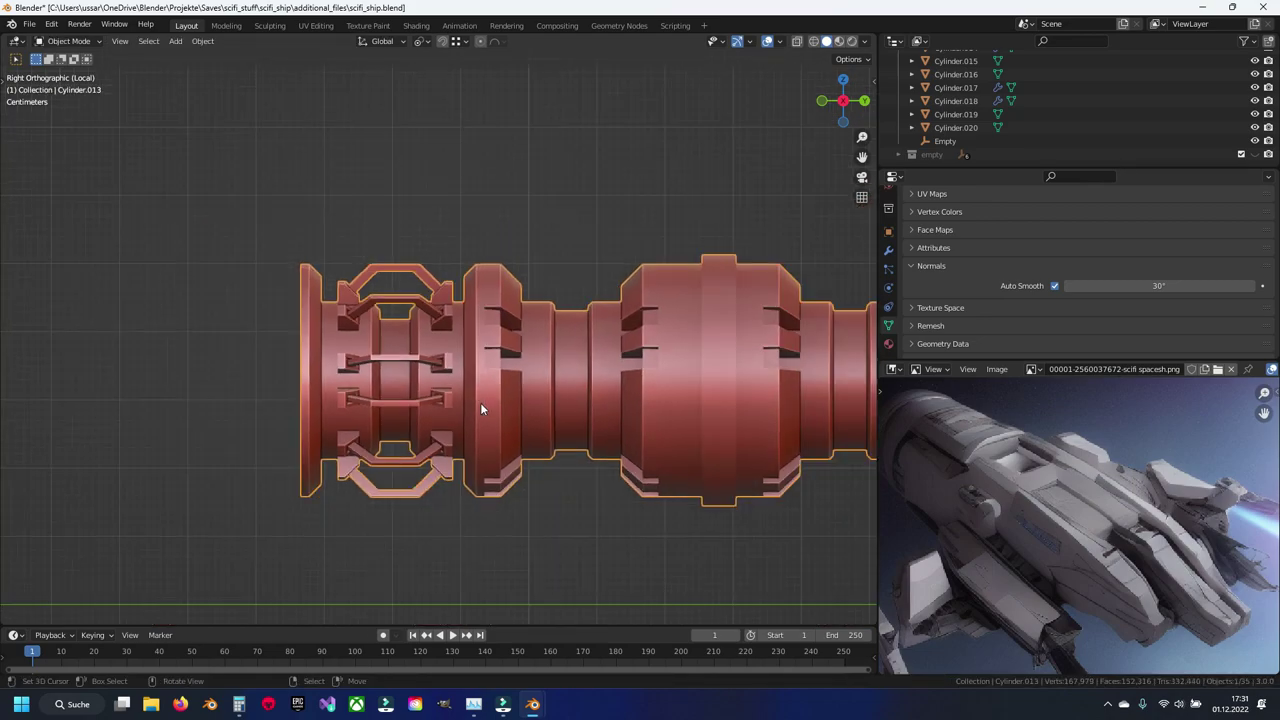
key("alt+a")
key("ctrl+s")
Step: Exit local view, select the engine cylinder to show its modifiers, then select the fan
key("KP_Divide")
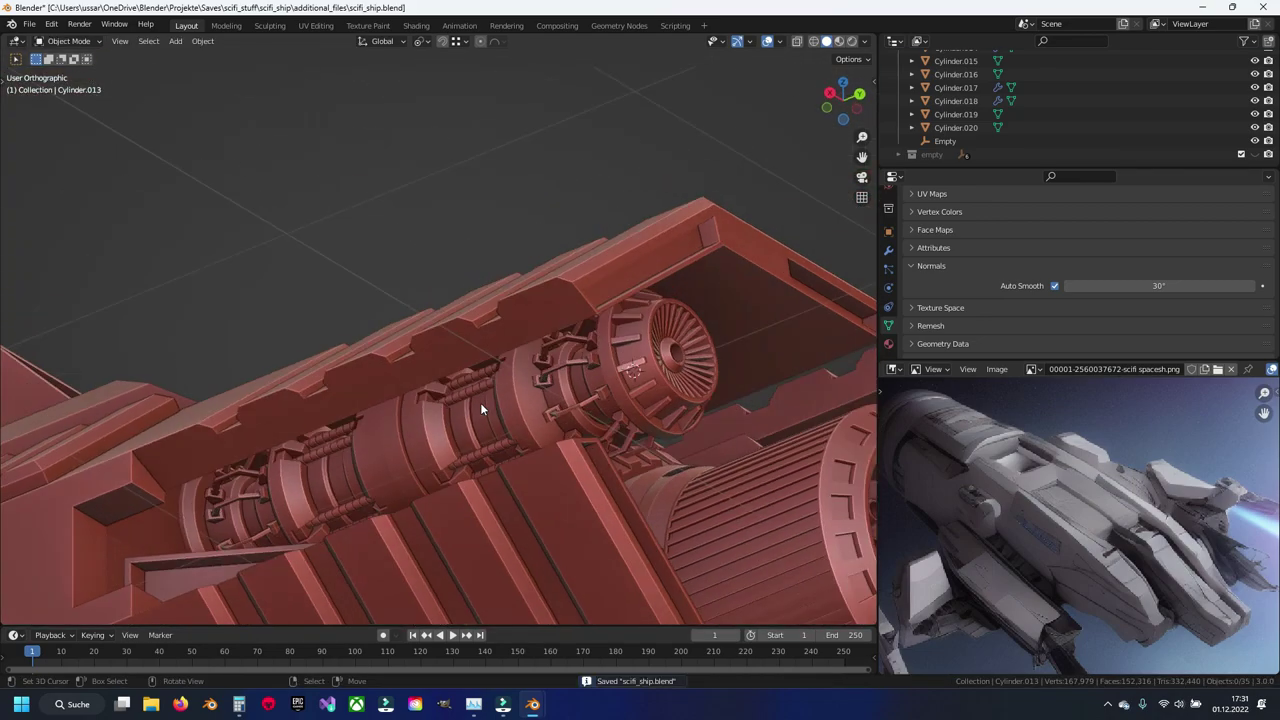
mouse_move(417, 438)
middle_mouse_down()
mouse_move(539, 327)
mouse_move(332, 400)
mouse_move(480, 396)
mouse_move(442, 394)
mouse_move(464, 372)
middle_mouse_up()
left_click(432, 336)
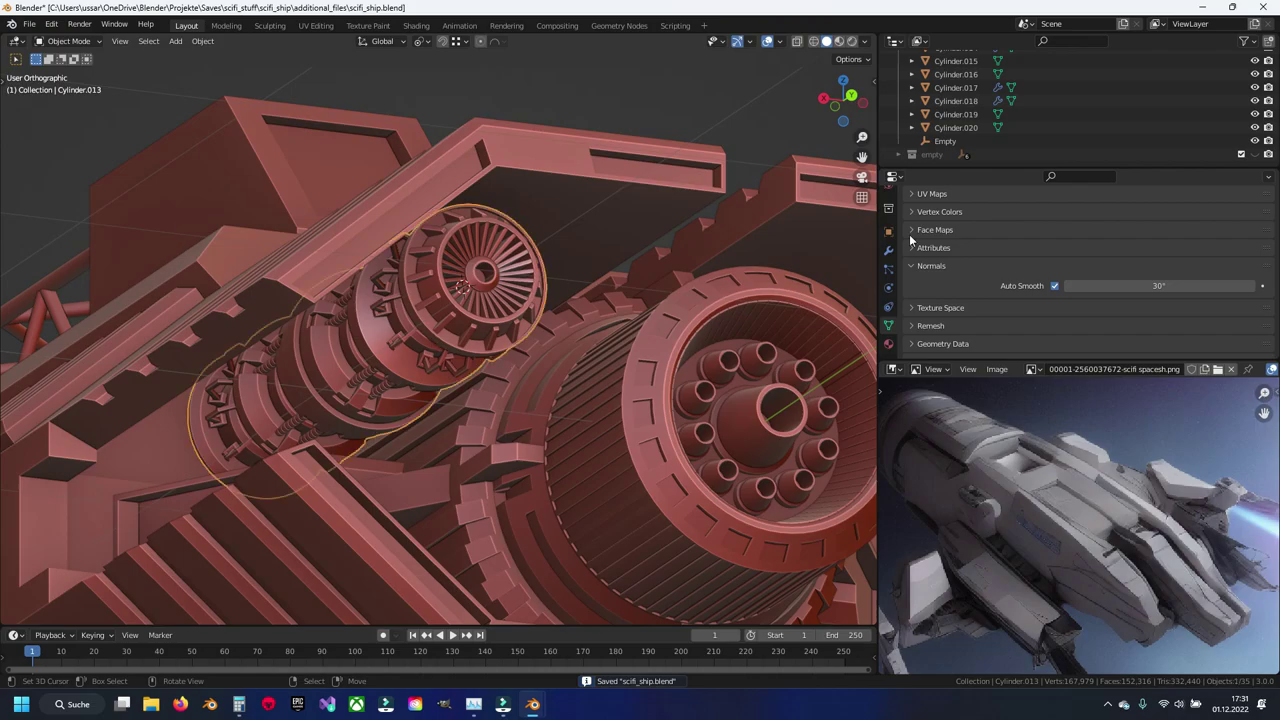
left_click(888, 249)
mouse_move(440, 400)
middle_mouse_down()
mouse_move(406, 411)
mouse_move(435, 465)
mouse_move(480, 461)
mouse_move(498, 433)
mouse_move(472, 395)
mouse_move(490, 380)
middle_mouse_up()
left_click(530, 290)
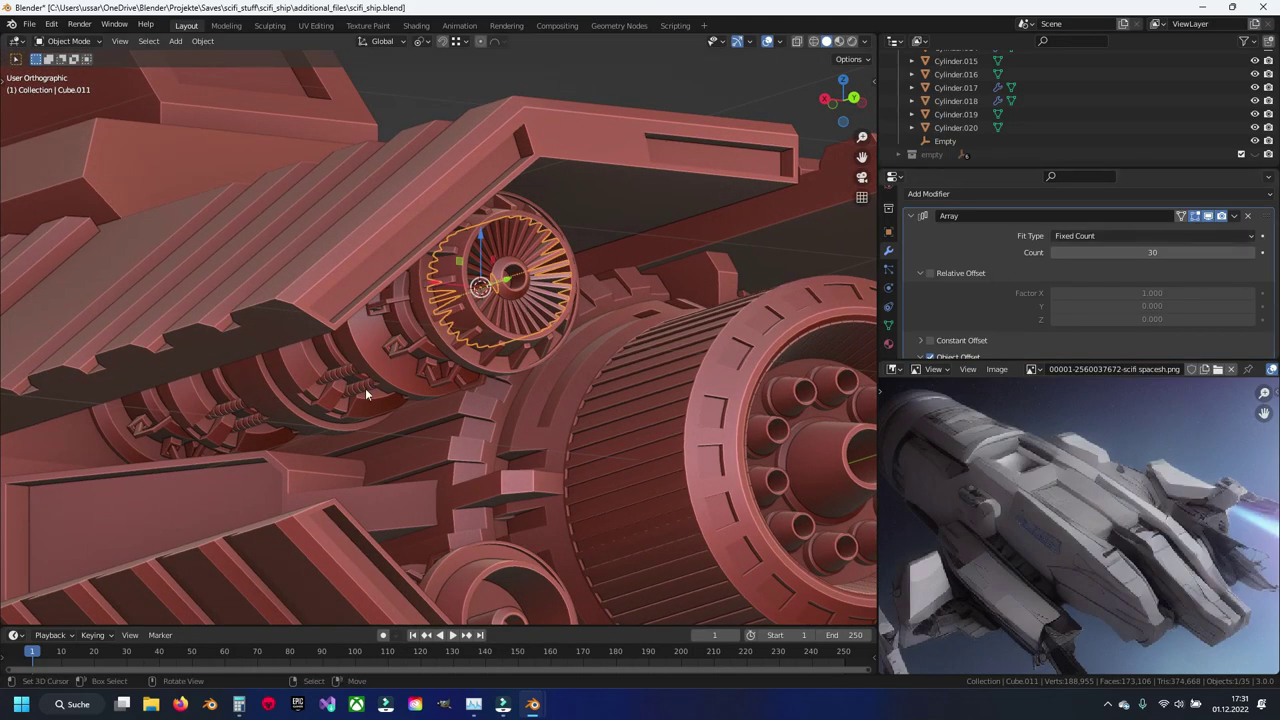
Step: Add a Mirror modifier to the fan, mirroring across Y and Z instead of X
left_click(910, 216)
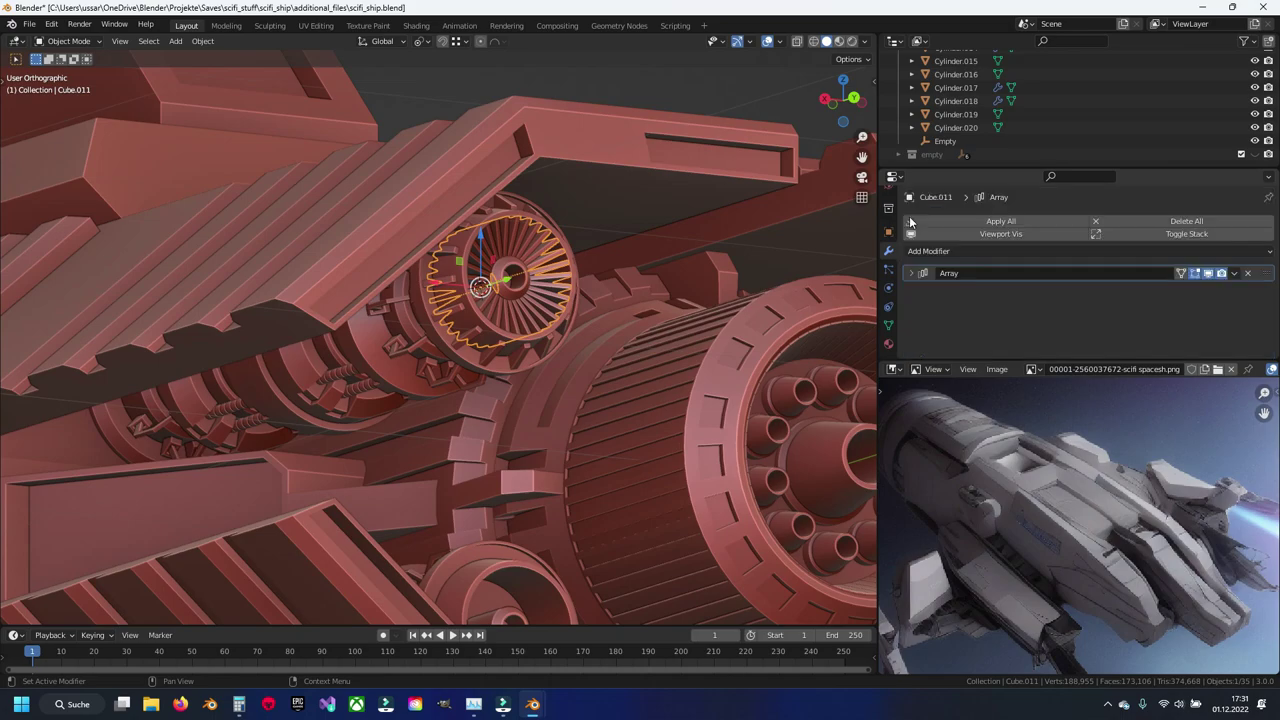
left_click(955, 252)
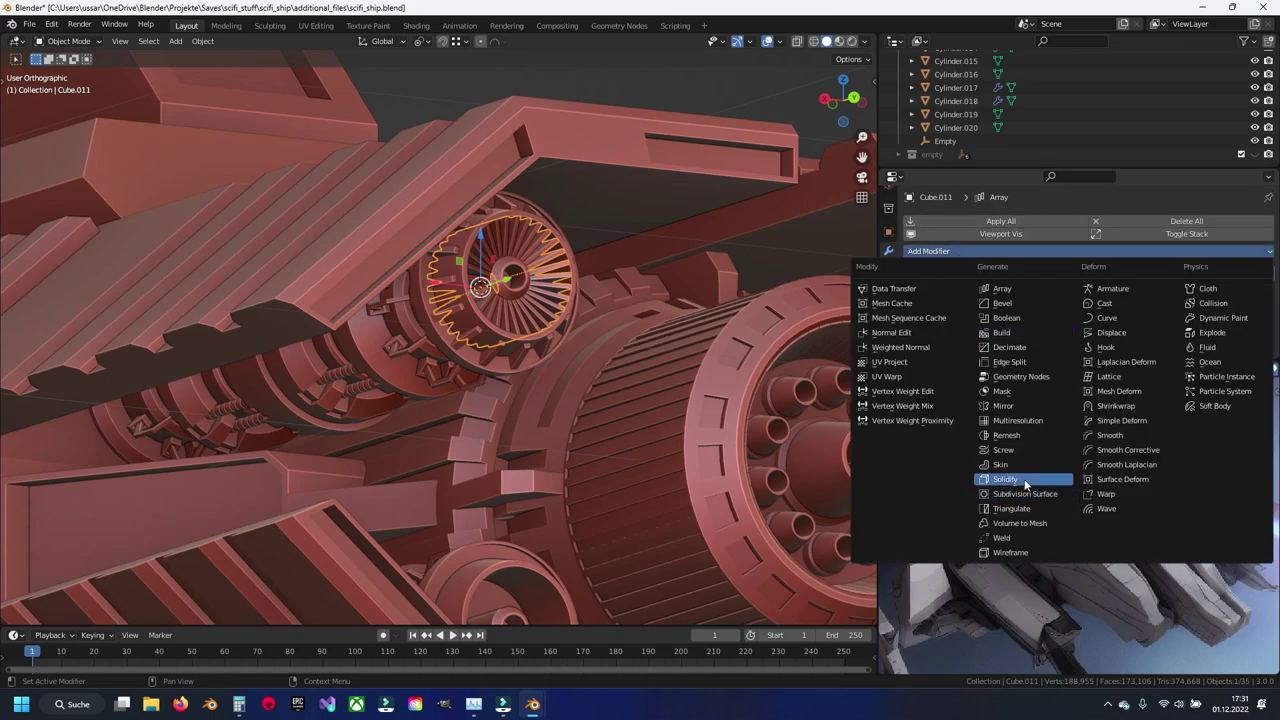
left_click(1043, 410)
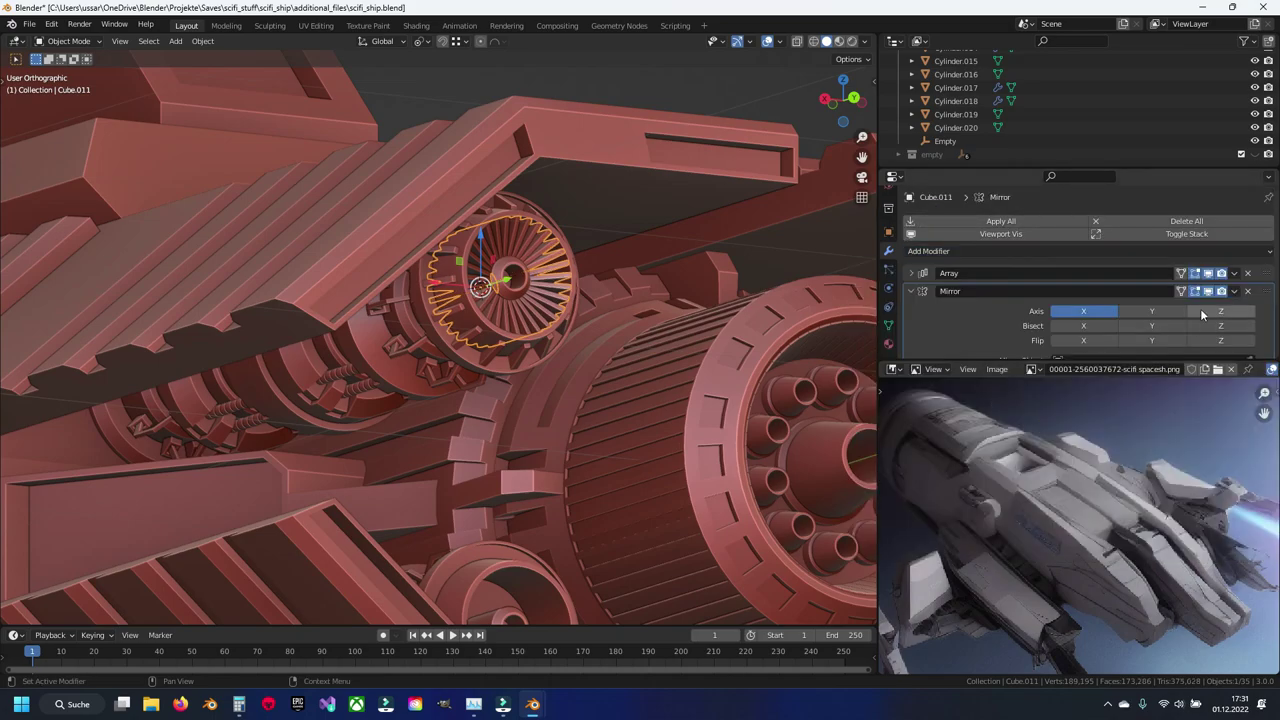
left_click_drag(1167, 313, 1215, 313)
left_click(1100, 317)
middle_click_drag(600, 340, 486, 349)
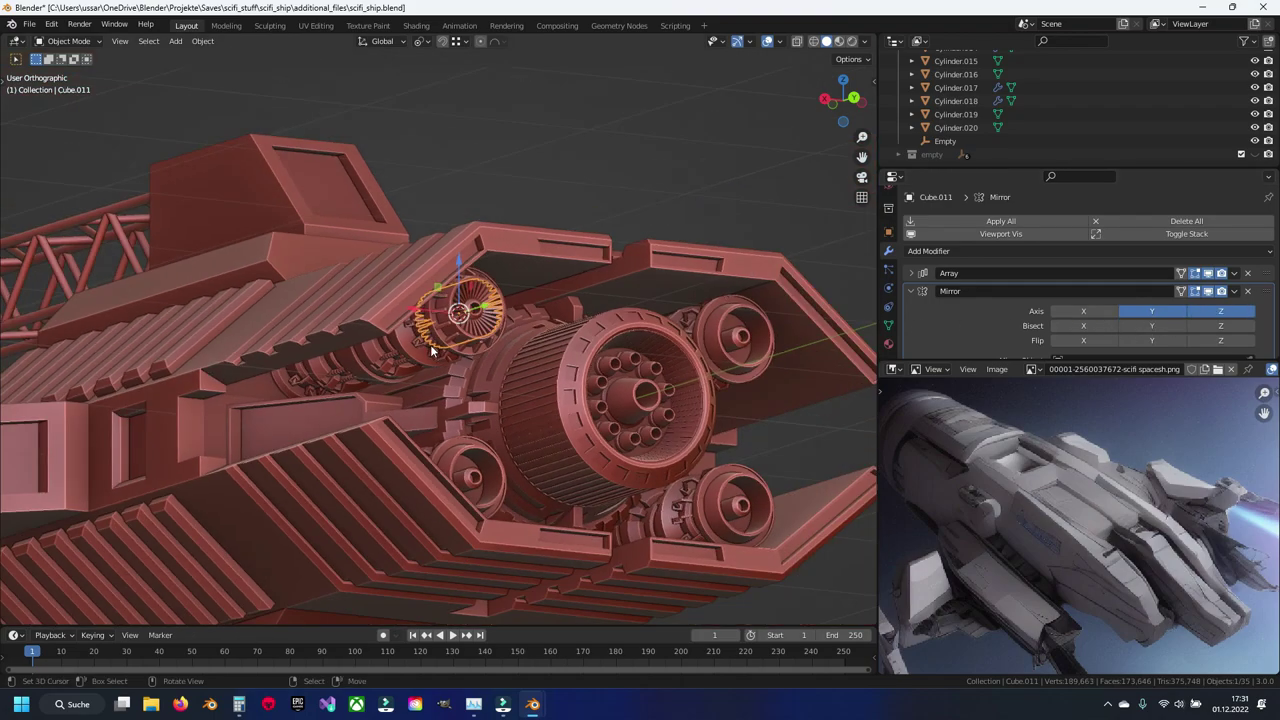
Step: Snap the 3D cursor to the fan, apply its Array modifier and save
key("shift+s")
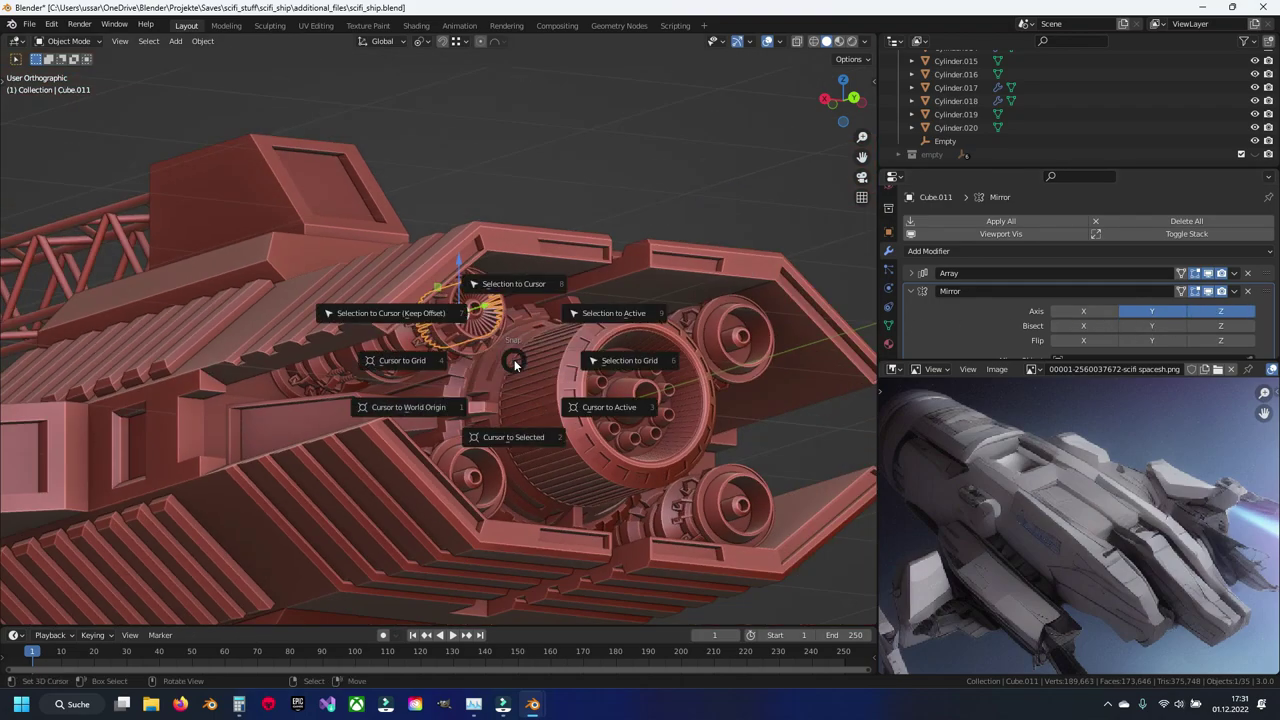
key("2")
left_click(1234, 276)
left_click(1160, 292)
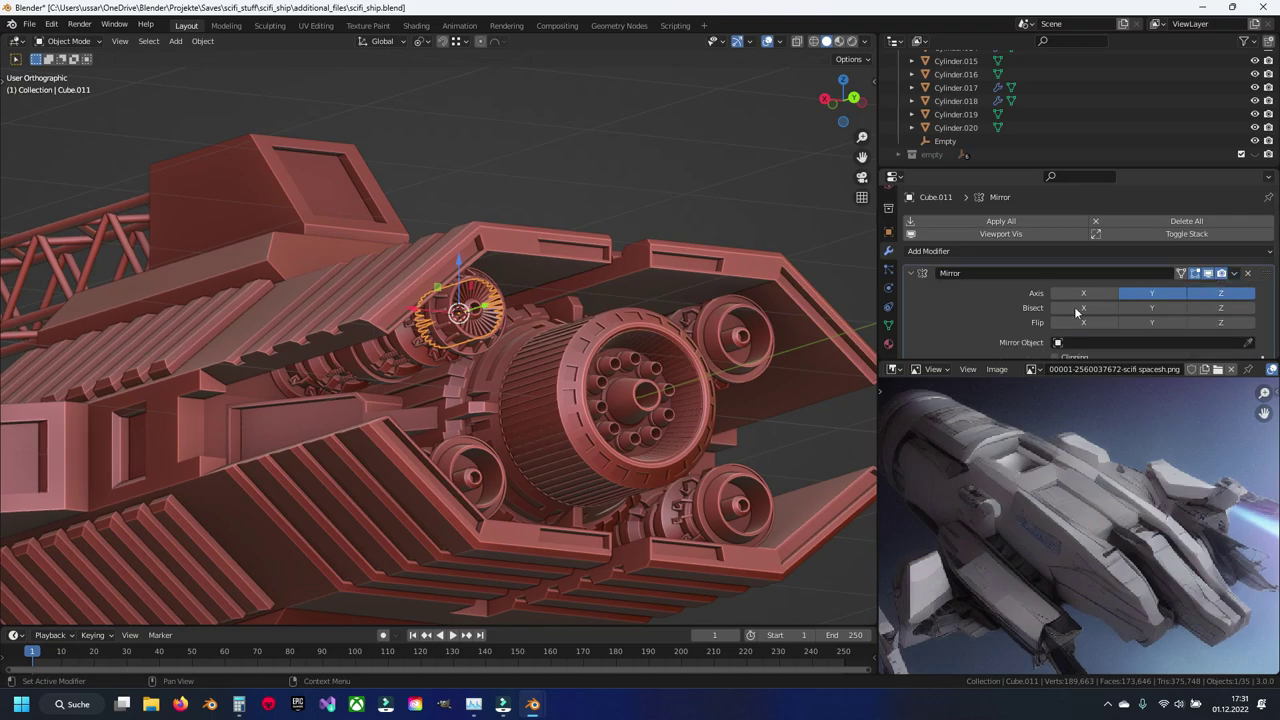
scroll(548, 378, "up", 2)
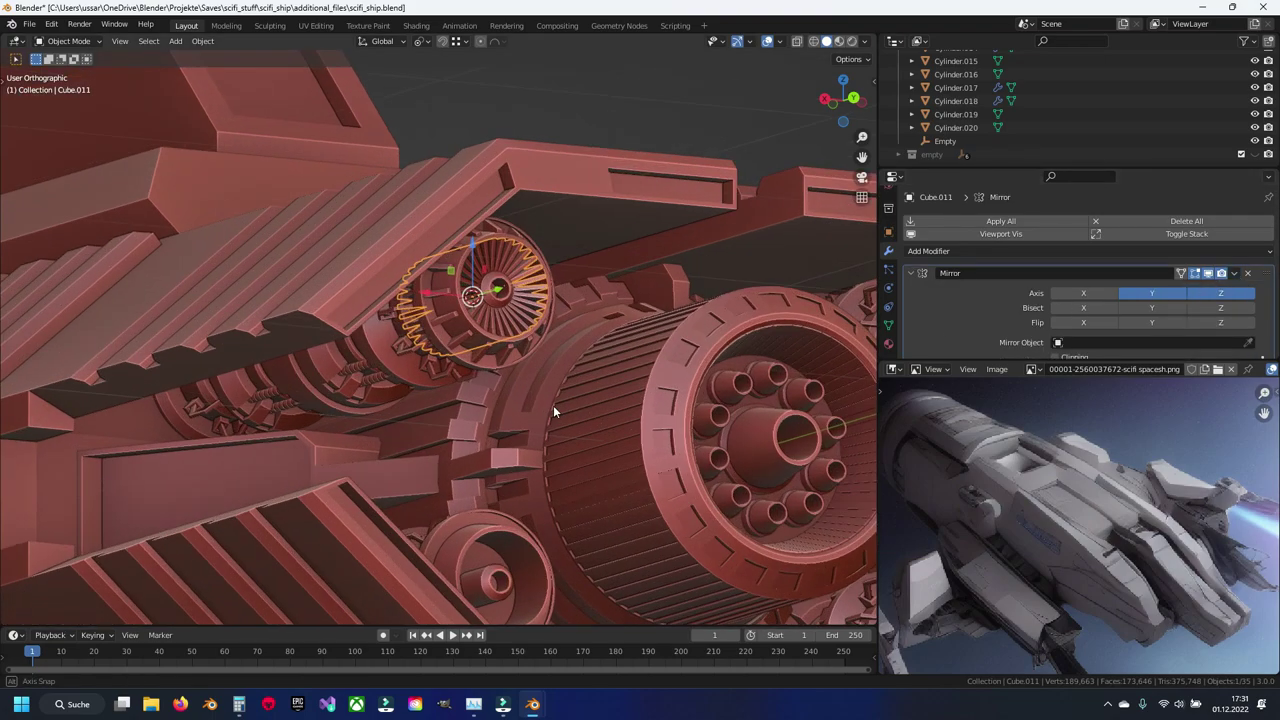
key("ctrl+s")
scroll(640, 421, "up", 2)
Step: Reset the 3D cursor to world origin, apply the fan's transforms, and enable X mirroring too
key("shift+a")
key("Escape")
key("shift+s")
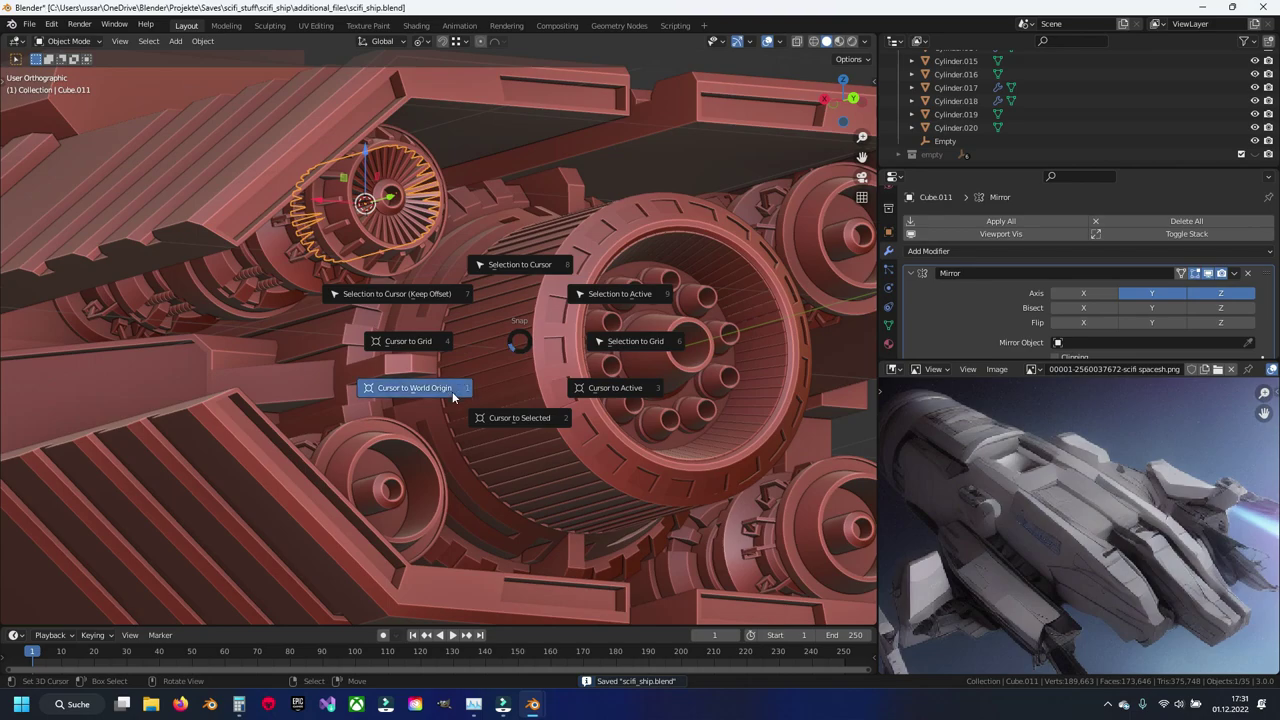
left_click(452, 391)
key("ctrl+a")
left_click(564, 326)
mouse_move(564, 326)
middle_mouse_down()
mouse_move(570, 301)
mouse_move(420, 256)
mouse_move(373, 267)
middle_mouse_up()
scroll(570, 301, "down", 2)
left_click(1083, 293)
Step: On the upper-left engine fan, apply the Array modifier and add a Mirror modifier
left_click(362, 276)
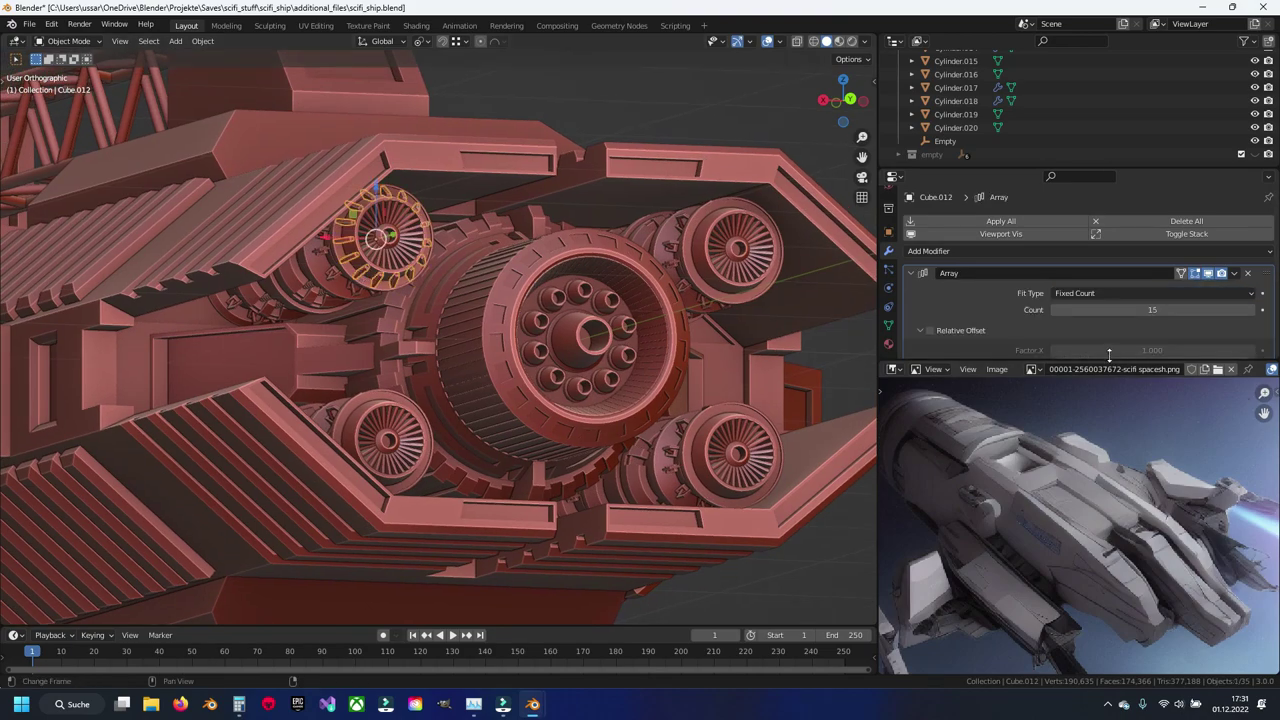
left_click(1237, 273)
left_click(1199, 289)
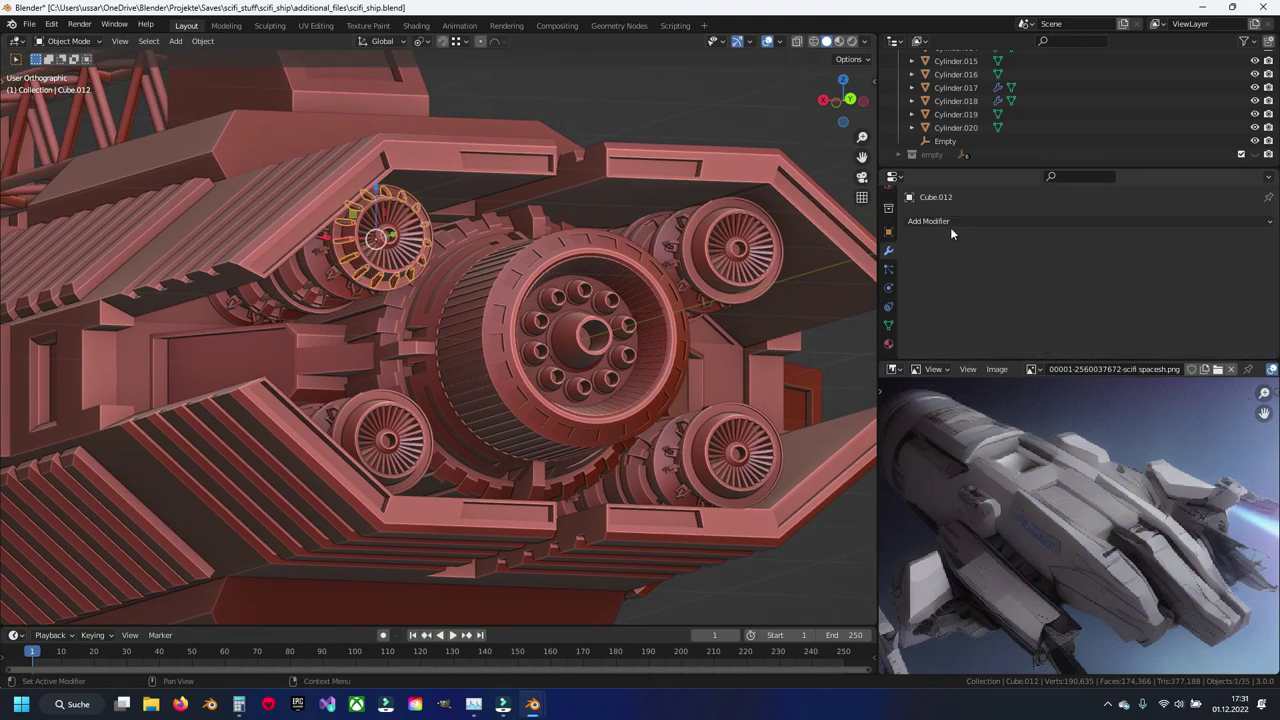
left_click(952, 224)
left_click(1003, 375)
Step: Apply the engine's transforms, enable Z mirroring, then select the other fan and save
key("ctrl+a")
left_click(617, 325)
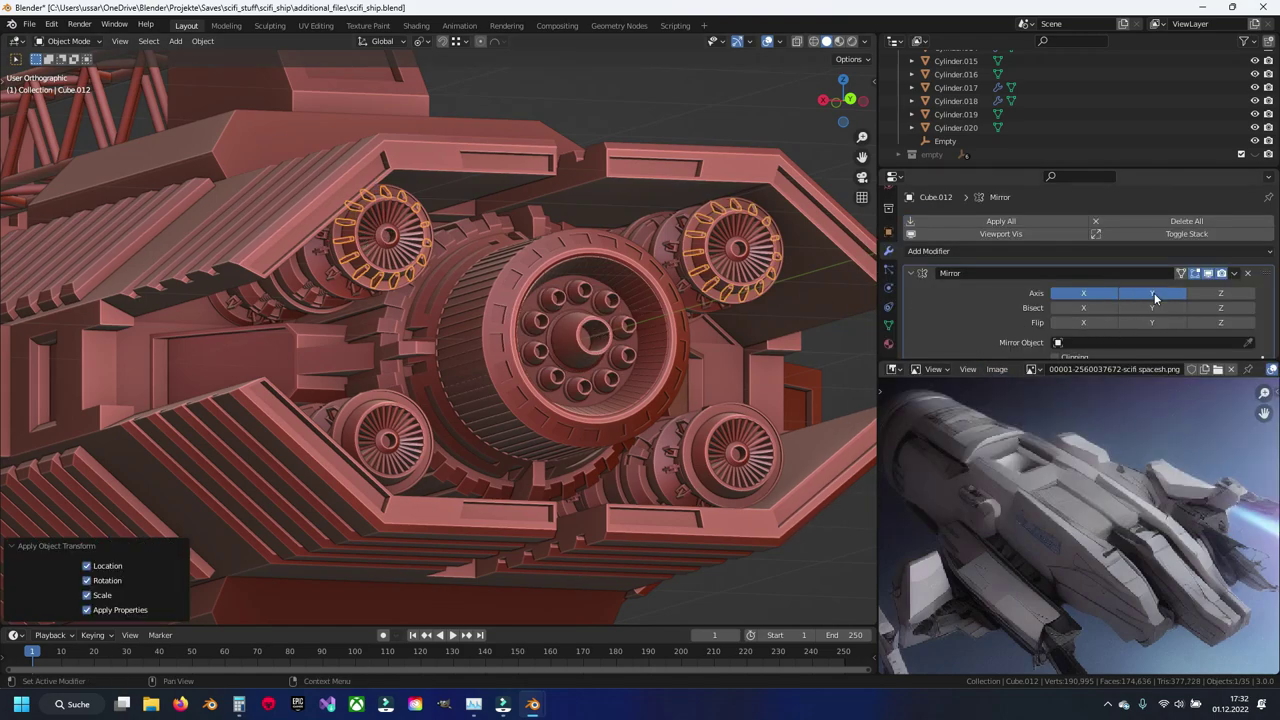
left_click(1211, 295)
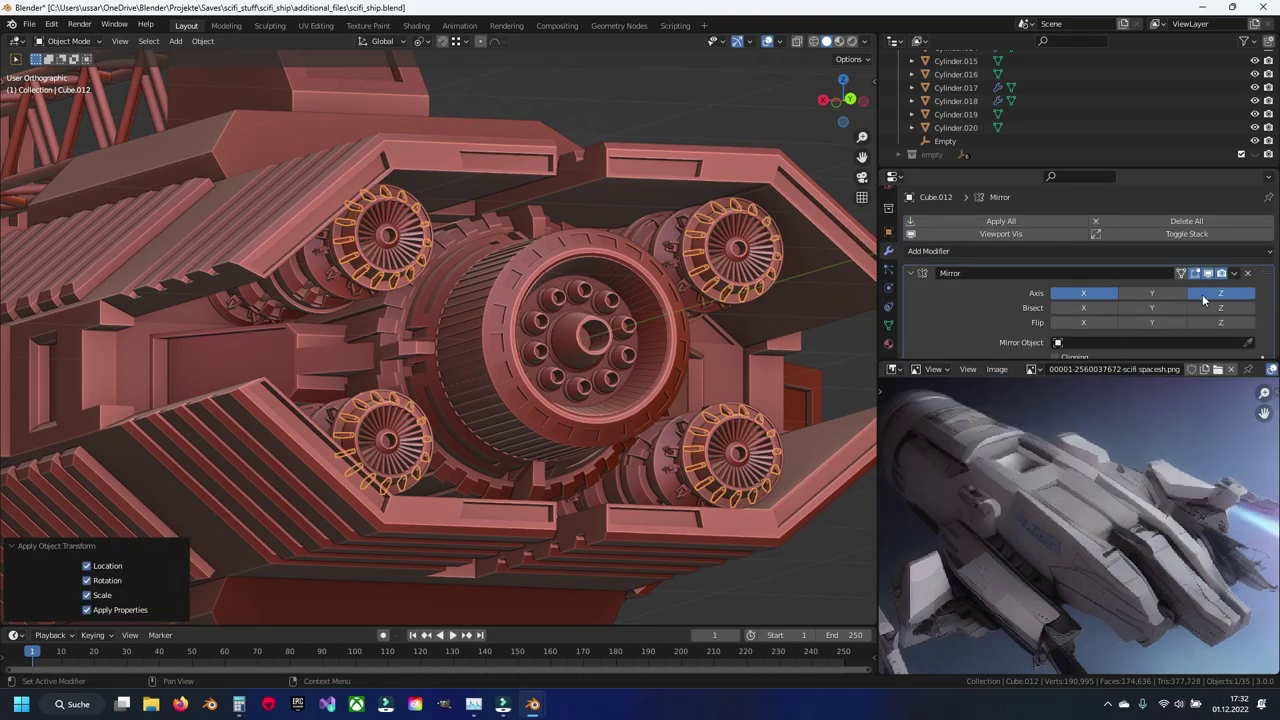
left_click(388, 272)
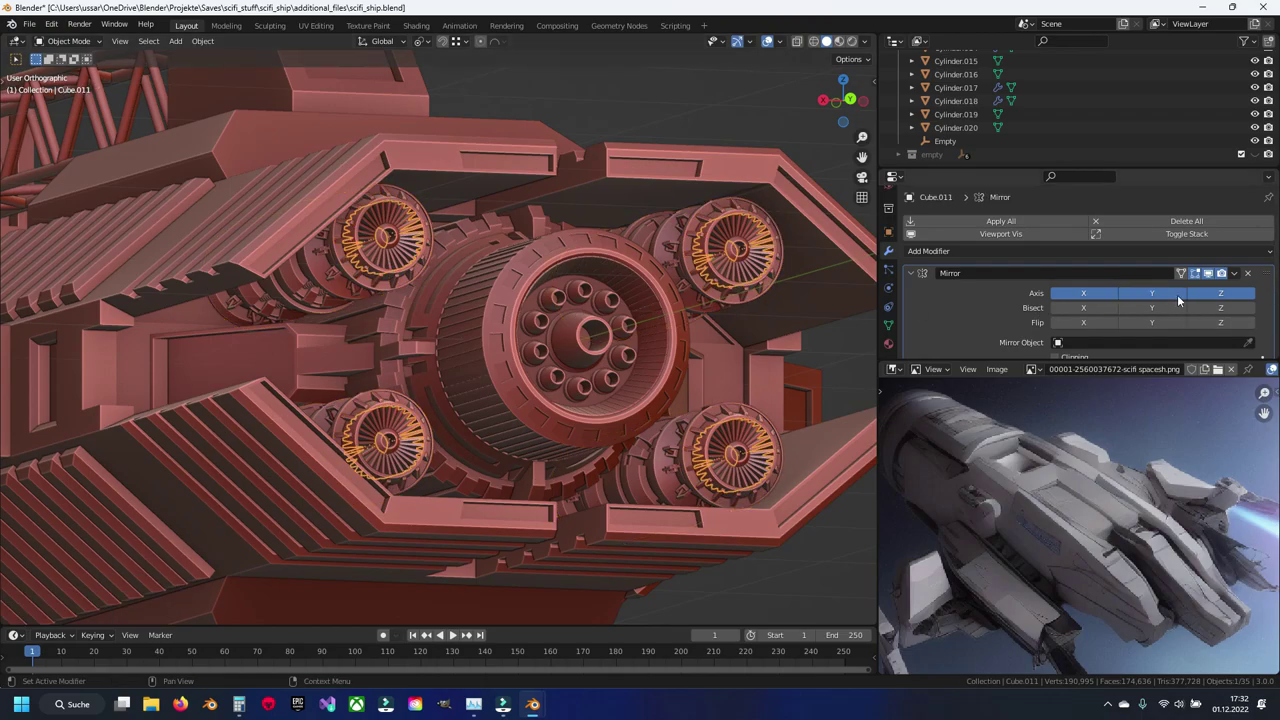
mouse_move(560, 300)
middle_mouse_down()
mouse_move(417, 315)
mouse_move(437, 291)
mouse_move(557, 358)
mouse_move(480, 346)
mouse_move(438, 313)
mouse_move(483, 299)
mouse_move(538, 339)
mouse_move(481, 307)
mouse_move(391, 325)
mouse_move(489, 320)
mouse_move(419, 284)
mouse_move(426, 329)
mouse_move(436, 266)
middle_mouse_up()
key("ctrl+s")
key("ctrl+s")
Step: Isolate engine cylinder Cylinder.013 and fan Cube.011 in Local View and zoom in
left_click(436, 266)
left_click(533, 245, "shift")
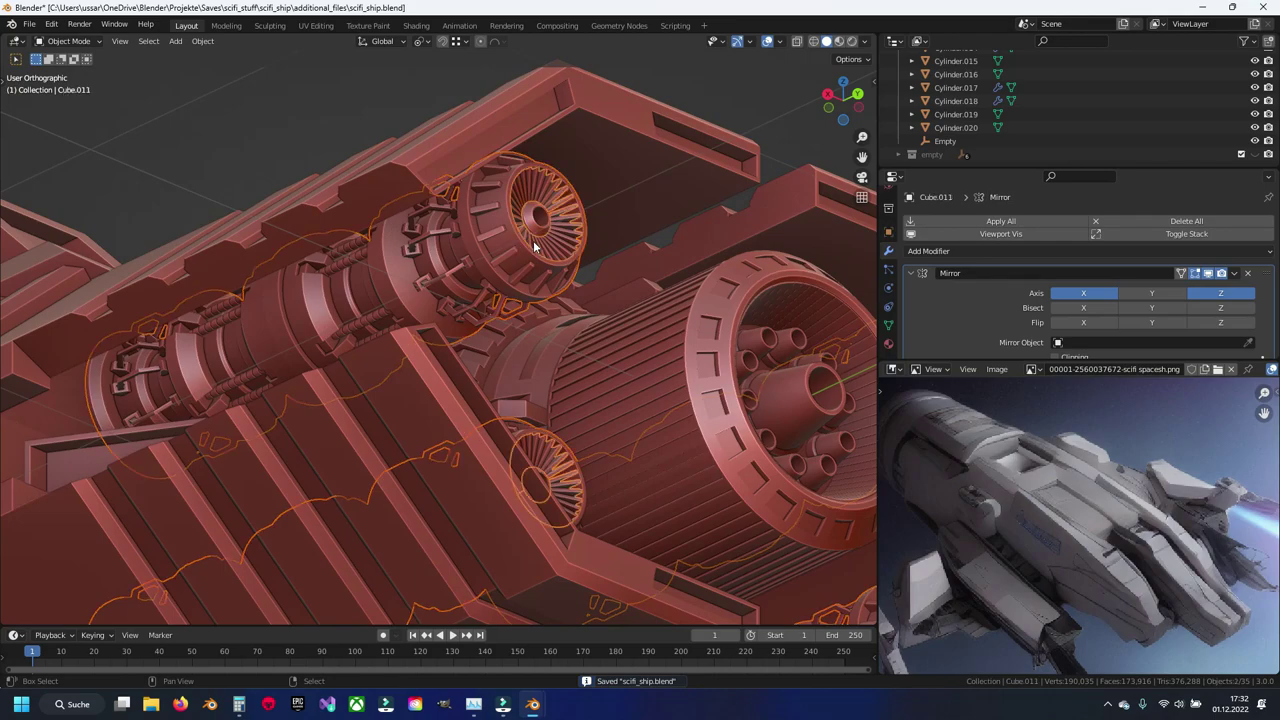
key("KP_Divide")
scroll(560, 359, "up", 2)
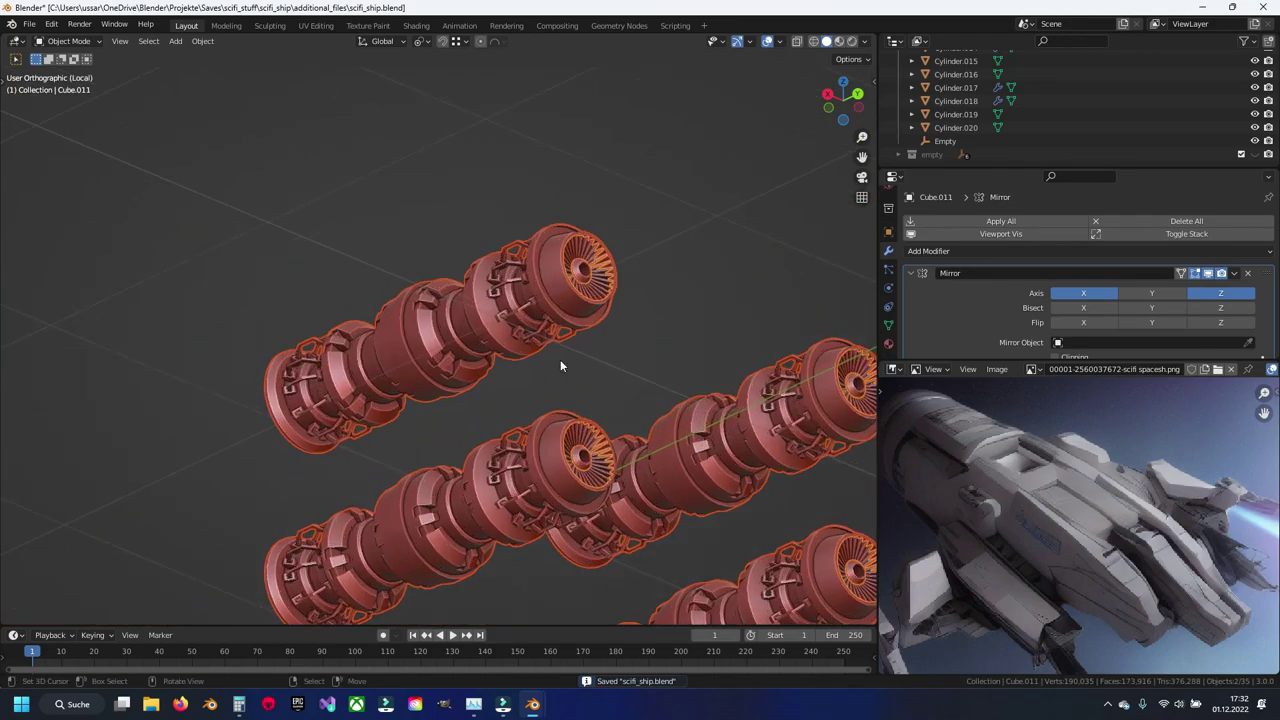
scroll(560, 359, "up", 3)
Step: Make Cylinder.013 active, briefly check the fan's selection, and save the file
left_click(594, 275)
key("ctrl+s")
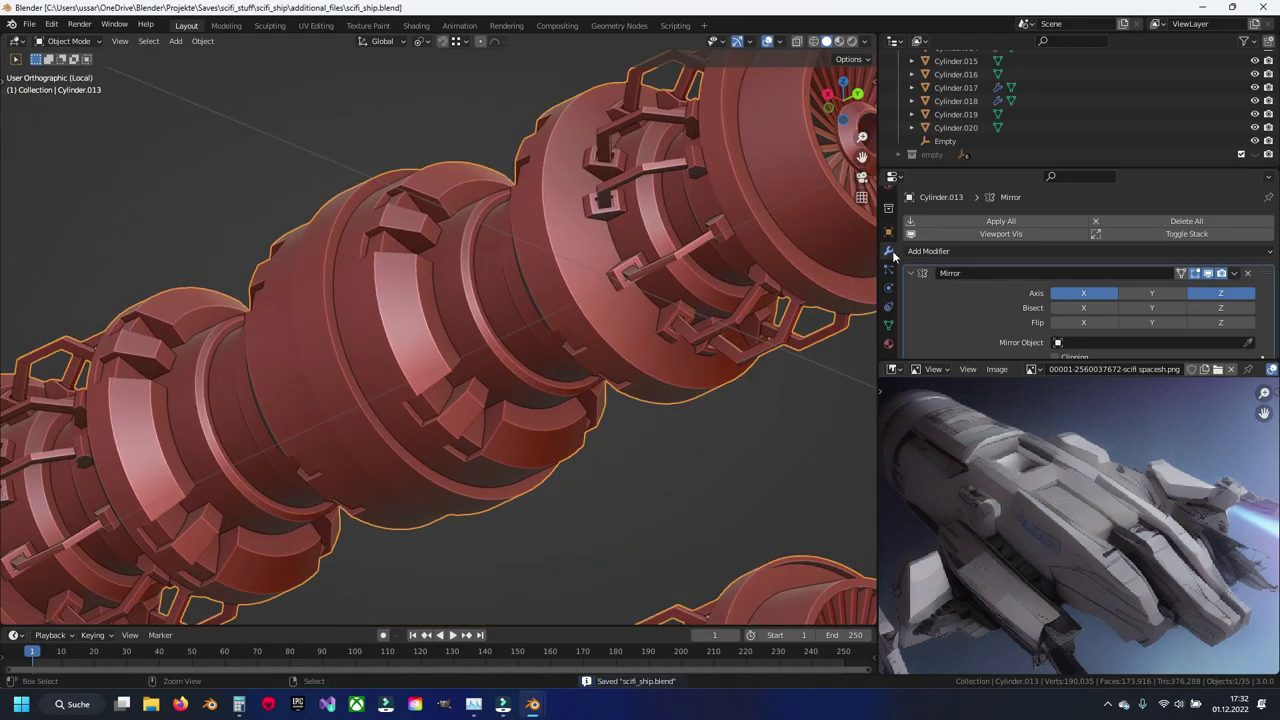
middle_click_drag(709, 223, 716, 237)
left_click(716, 237)
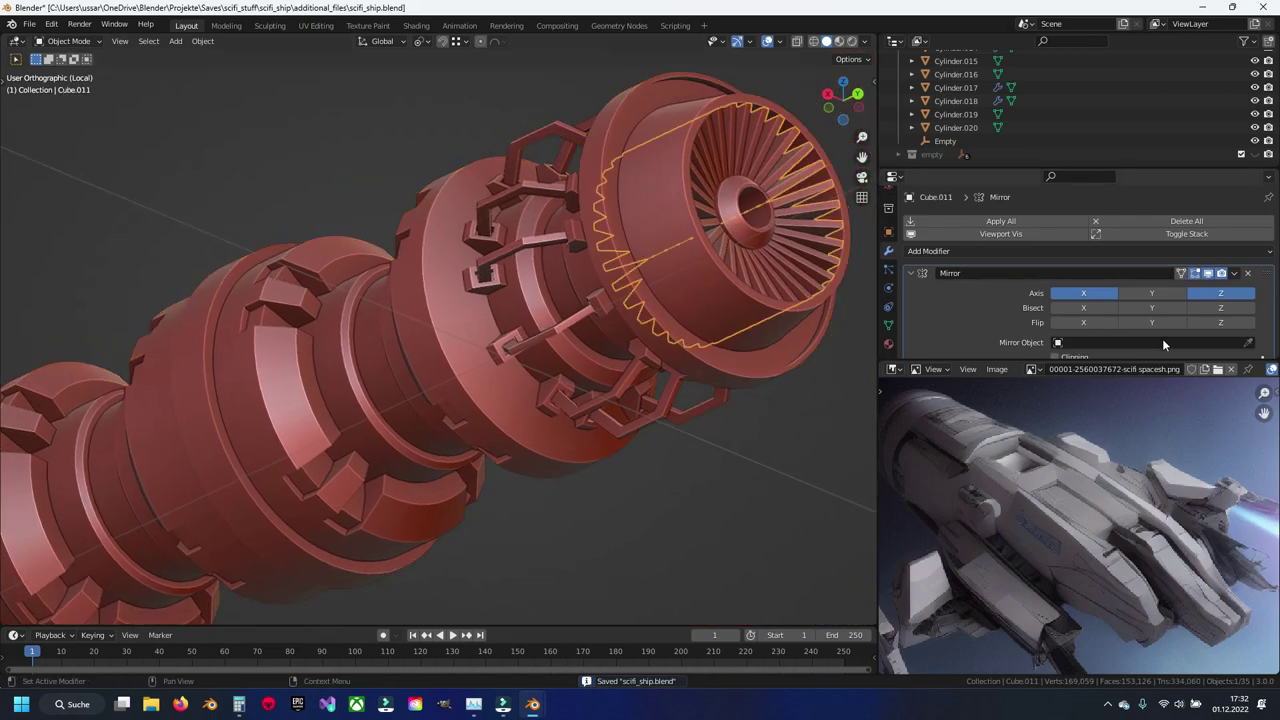
left_click(778, 404)
key("ctrl+s")
Step: Pan along the engine rings and put the engine cylinder into Edit Mode
mouse_move(272, 399)
middle_mouse_down("shift")
mouse_move(387, 328)
mouse_move(371, 457)
mouse_move(520, 437)
mouse_move(487, 370)
mouse_move(382, 404)
mouse_move(456, 401)
mouse_move(482, 333)
mouse_move(475, 378)
middle_mouse_up("shift")
scroll(474, 378, "down", 2)
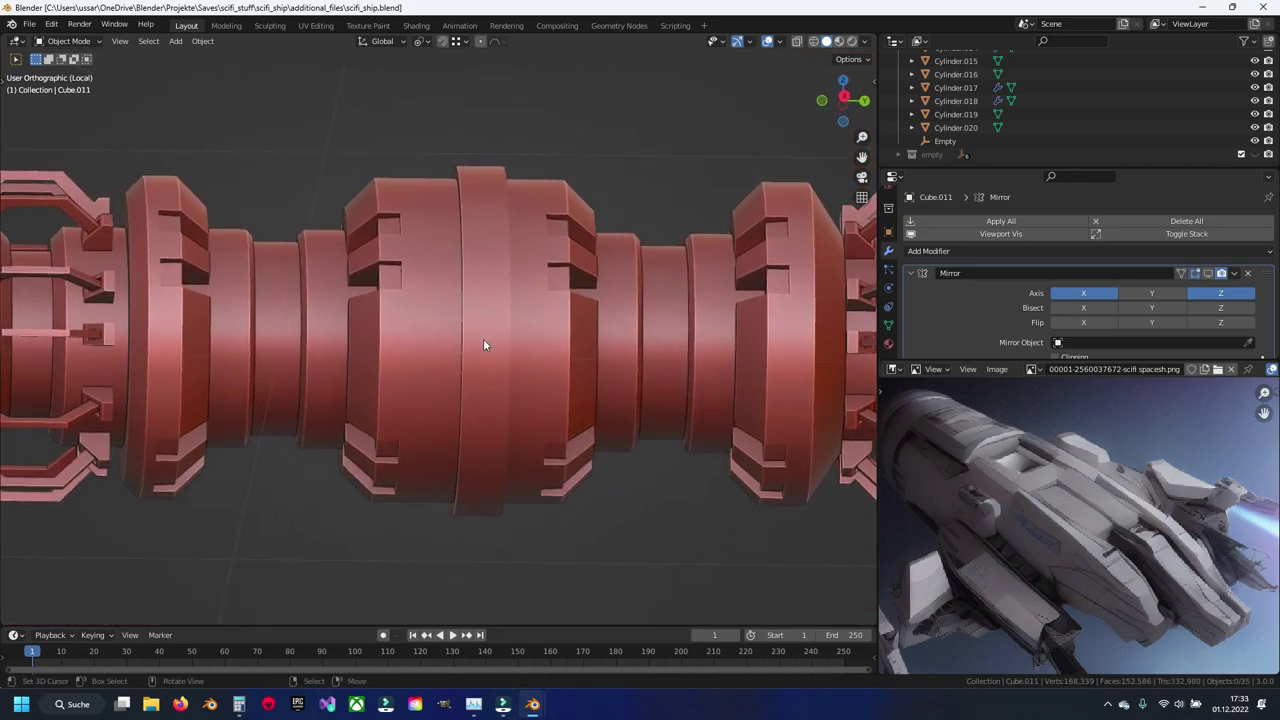
scroll(483, 338, "down", 2)
left_click(460, 323)
key("Tab")
Step: Save, then orbit and pan in close onto the cylinder's raised ring band
scroll(480, 343, "up", 4)
key("ctrl+s")
mouse_move(481, 343)
middle_mouse_down()
mouse_move(515, 385)
mouse_move(444, 422)
mouse_move(463, 293)
middle_mouse_up()
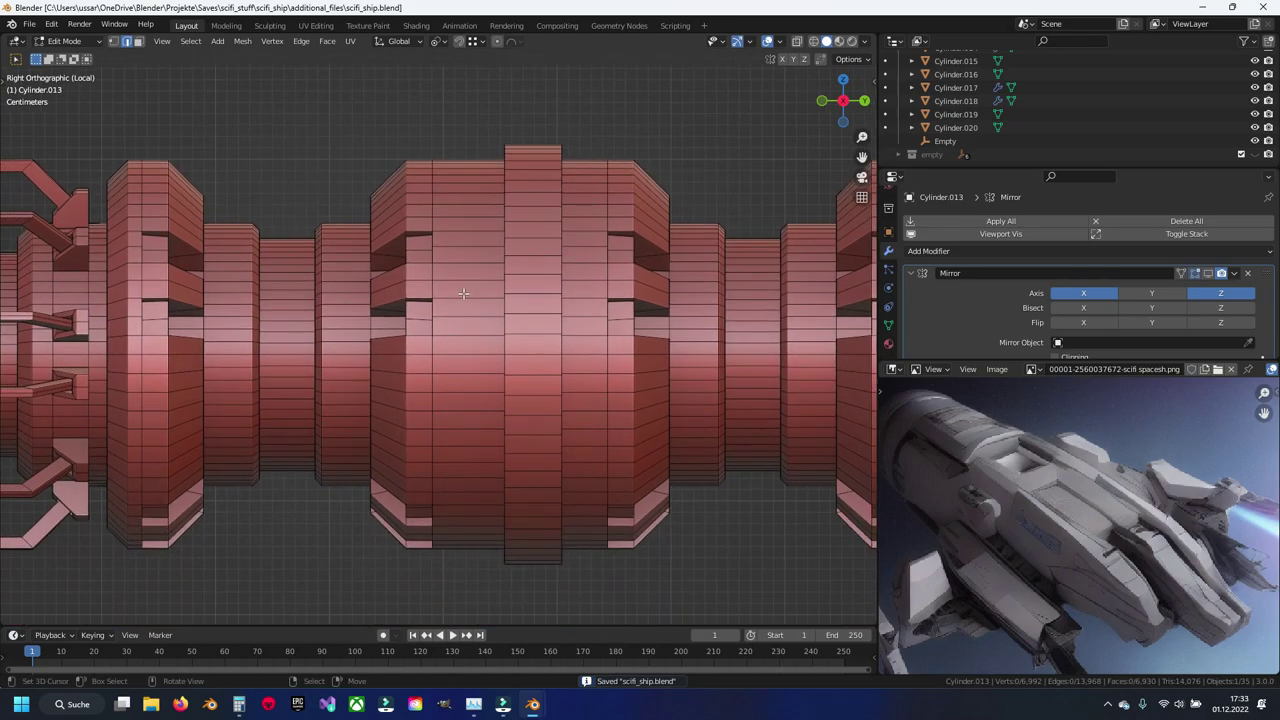
middle_click_drag(585, 357, 517, 256, "shift")
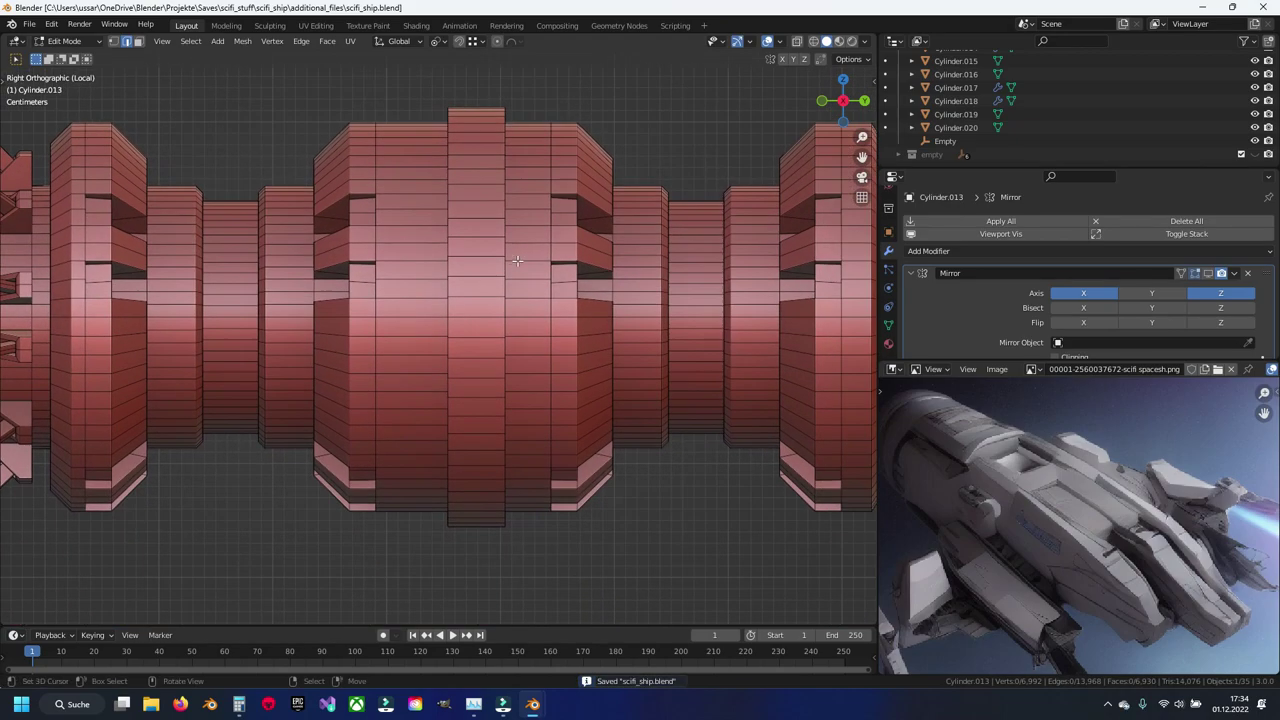
scroll(517, 261, "up", 1)
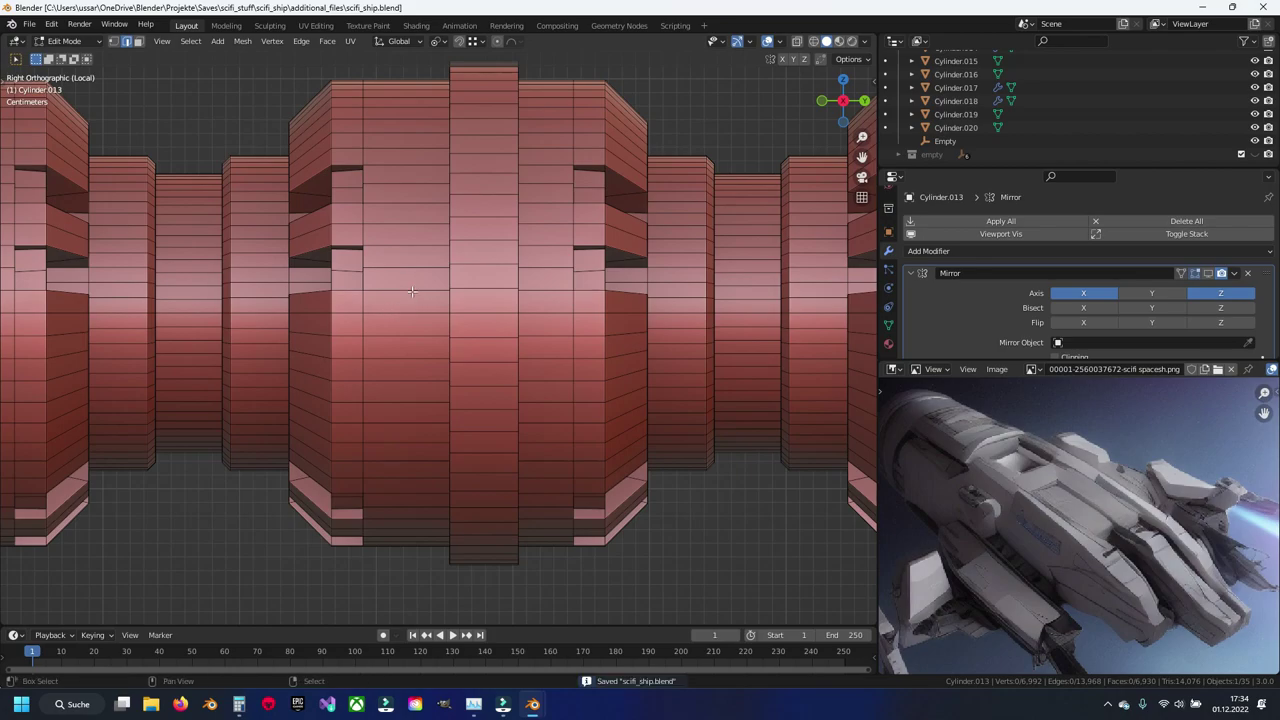
middle_click_drag(411, 293, 440, 313, "shift")
scroll(440, 313, "down", 4)
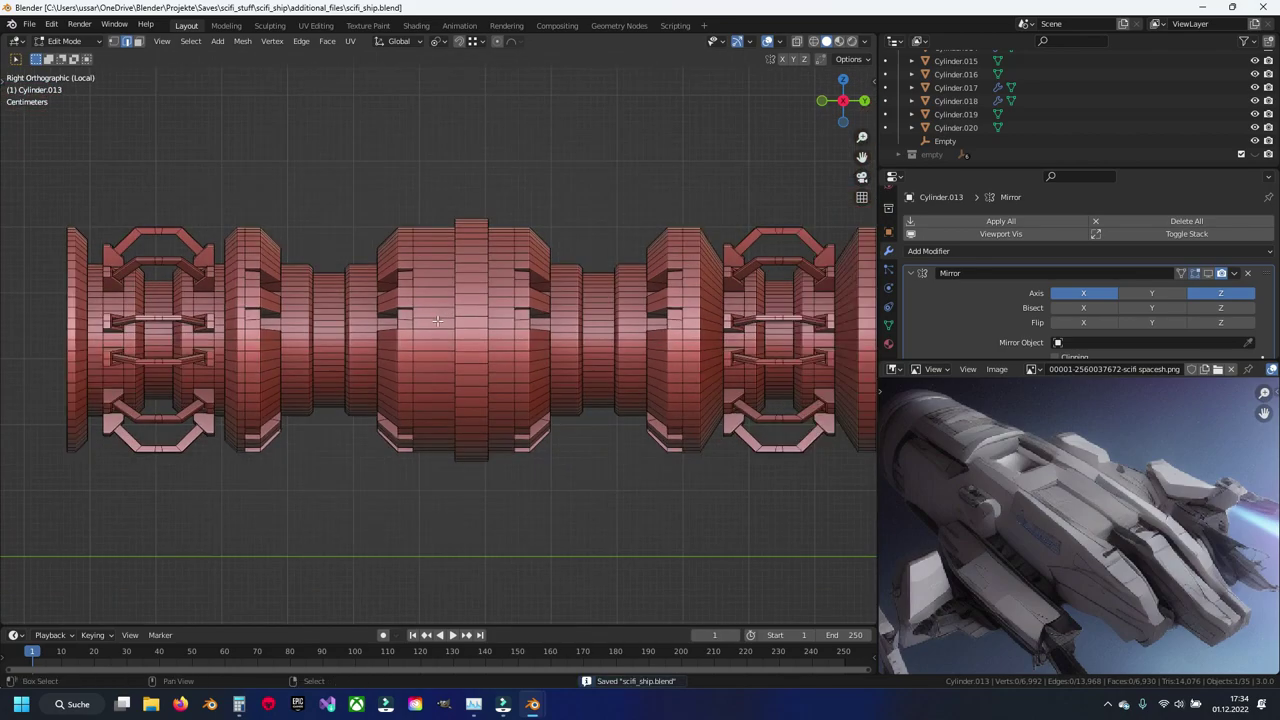
scroll(437, 320, "down", 1)
middle_click_drag(437, 320, 364, 352)
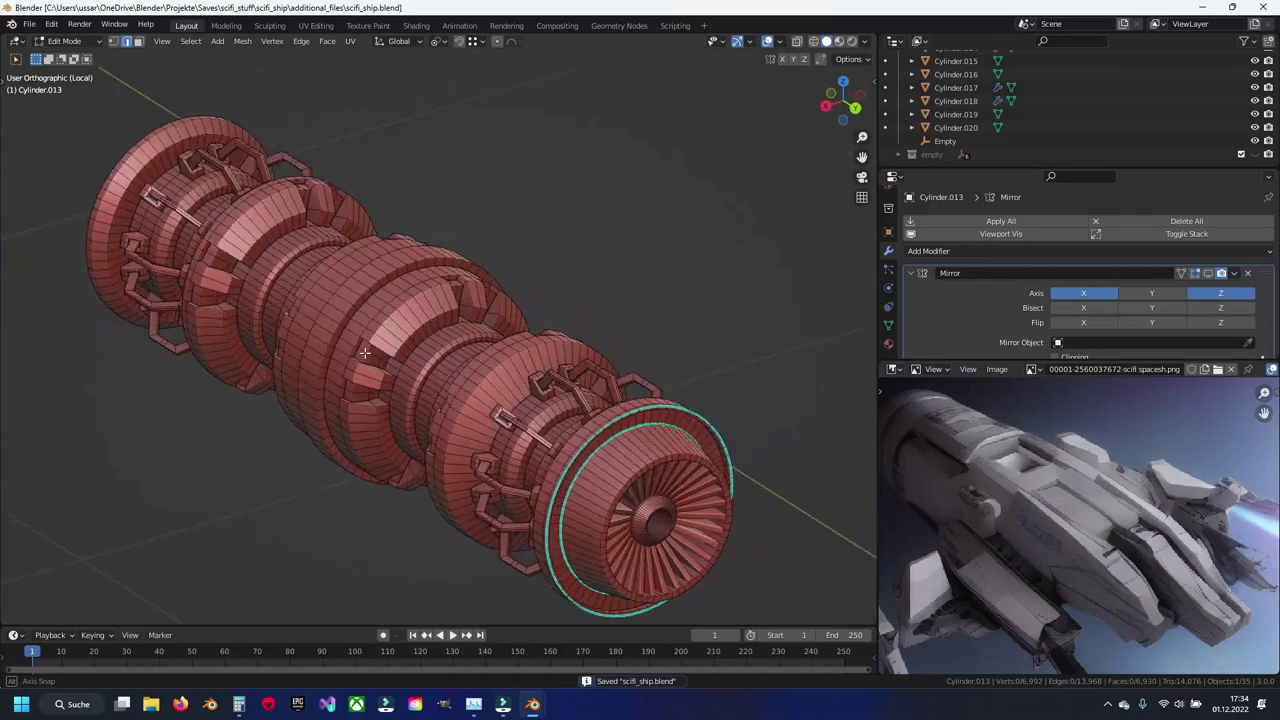
scroll(364, 352, "up", 5)
scroll(409, 320, "up", 2)
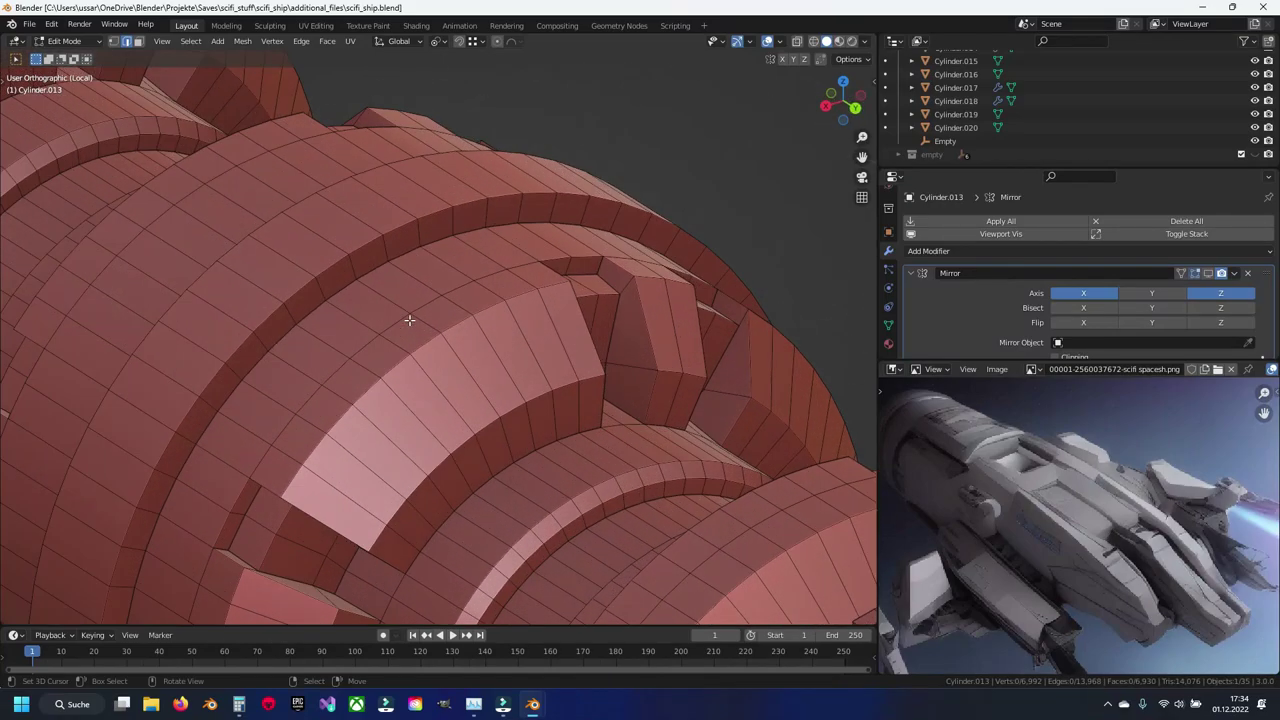
mouse_move(437, 174)
middle_mouse_down()
mouse_move(462, 330)
mouse_move(442, 347)
middle_mouse_up()
Step: Nudge a ring band edge slightly down, then clear the edge selection and save
left_click(483, 338)
left_click_drag(491, 344, 491, 346)
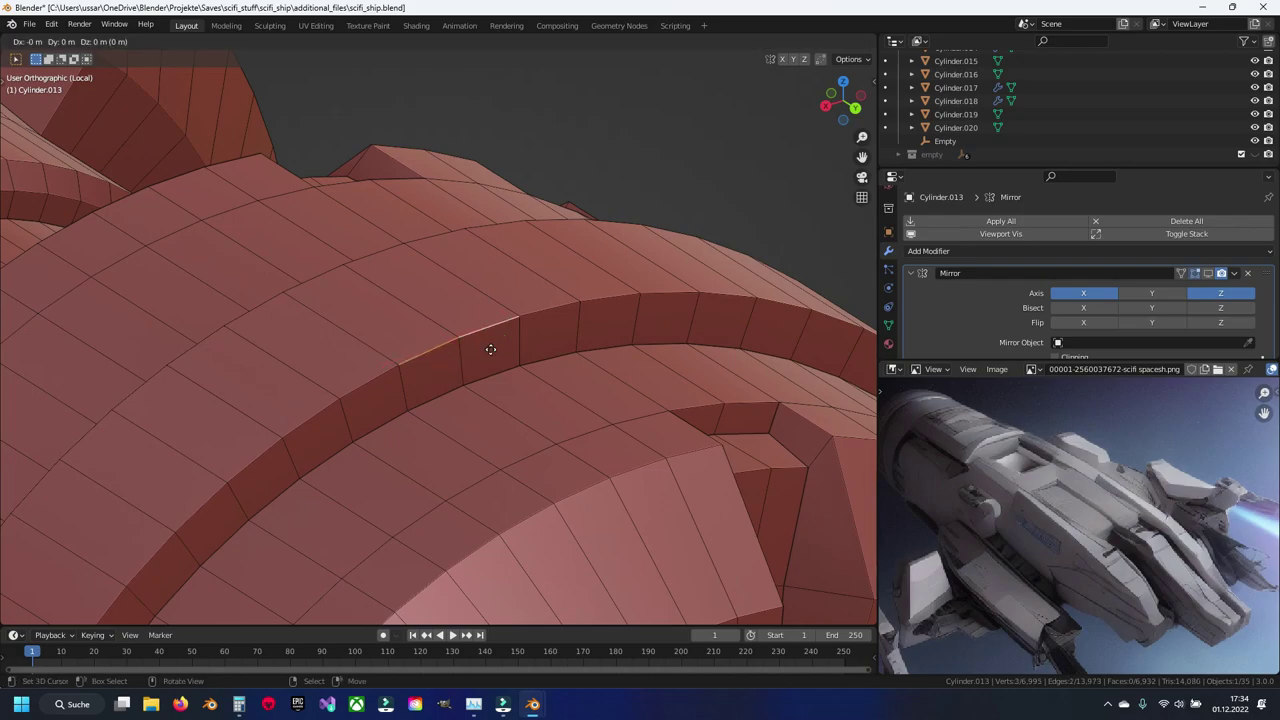
left_click_drag(491, 293, 487, 326)
left_click(487, 326)
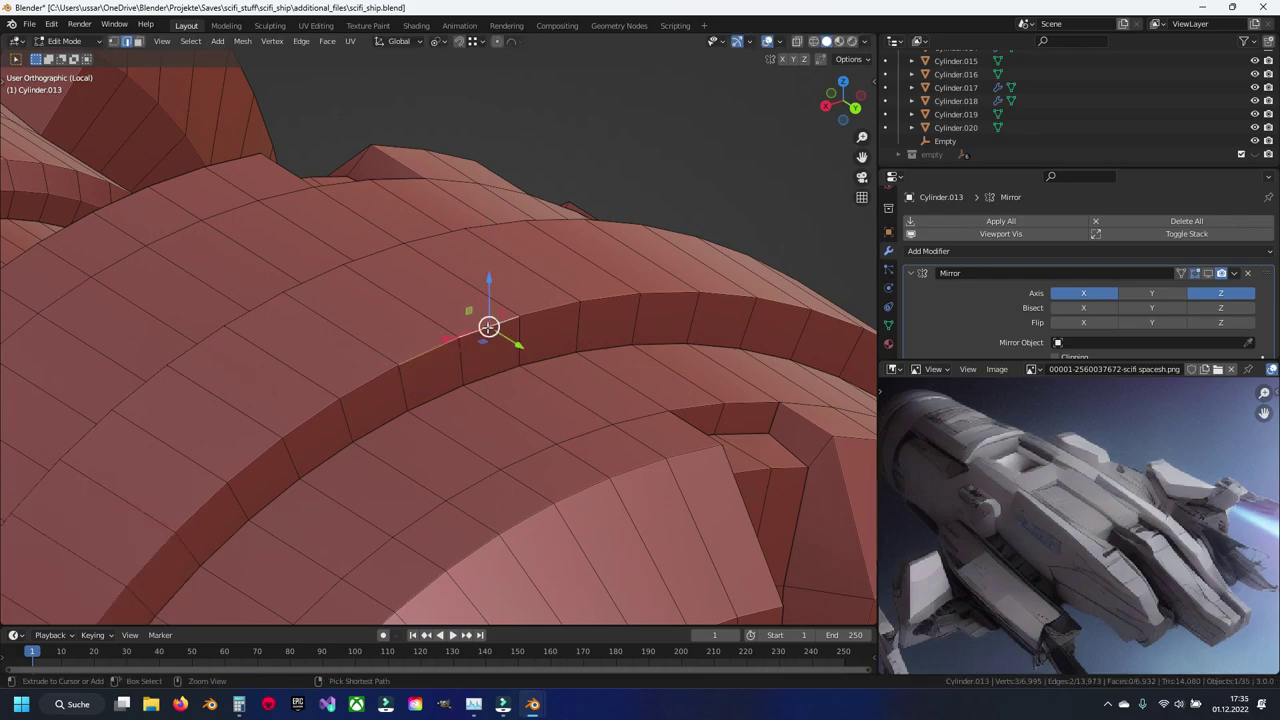
middle_click_drag(488, 327, 491, 306)
key("alt+a")
key("ctrl+s")
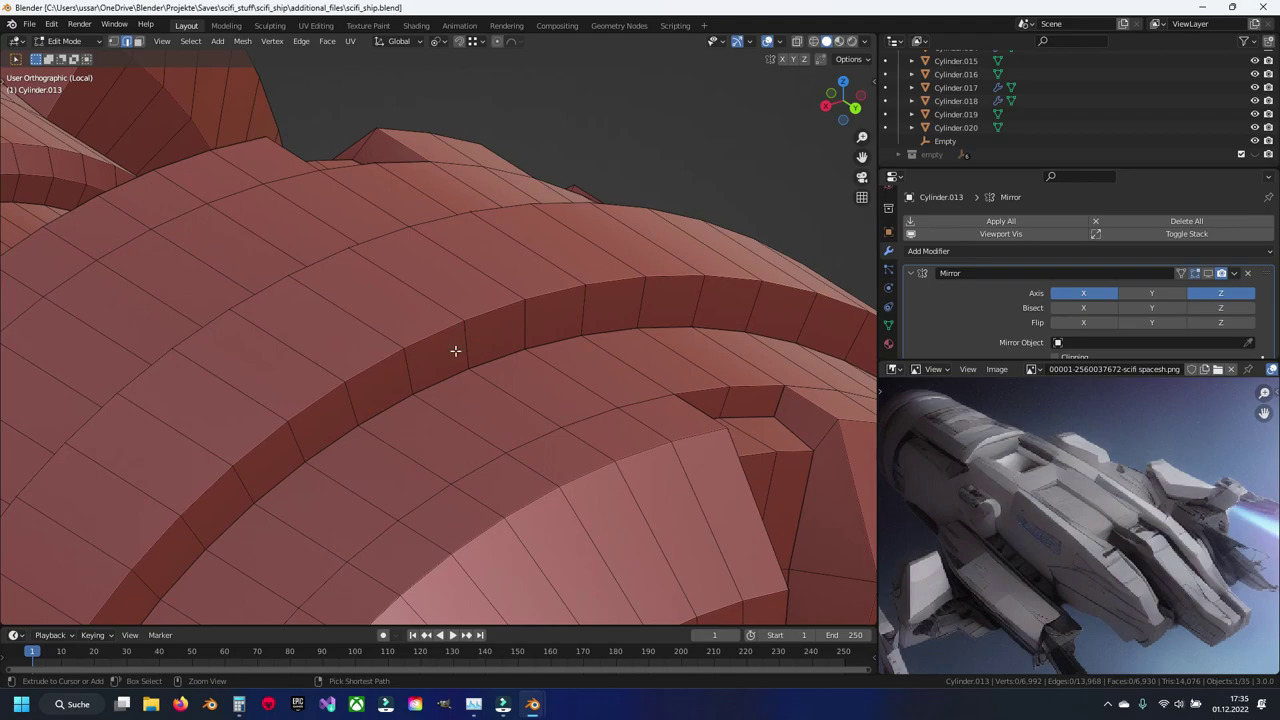
Step: Bevel the ring's upper rim edges, check the hull, and save
middle_click_drag(454, 351, 460, 332)
scroll(460, 332, "up", 2)
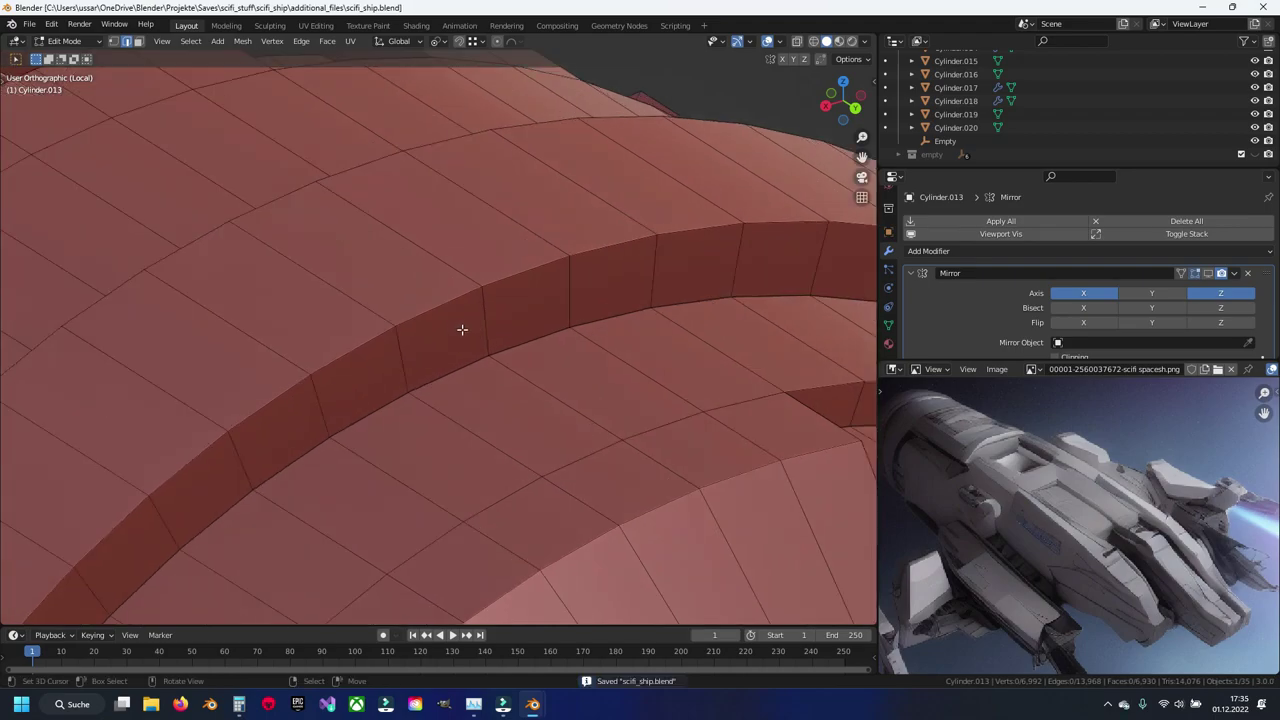
left_click(523, 285)
key("ctrl+b")
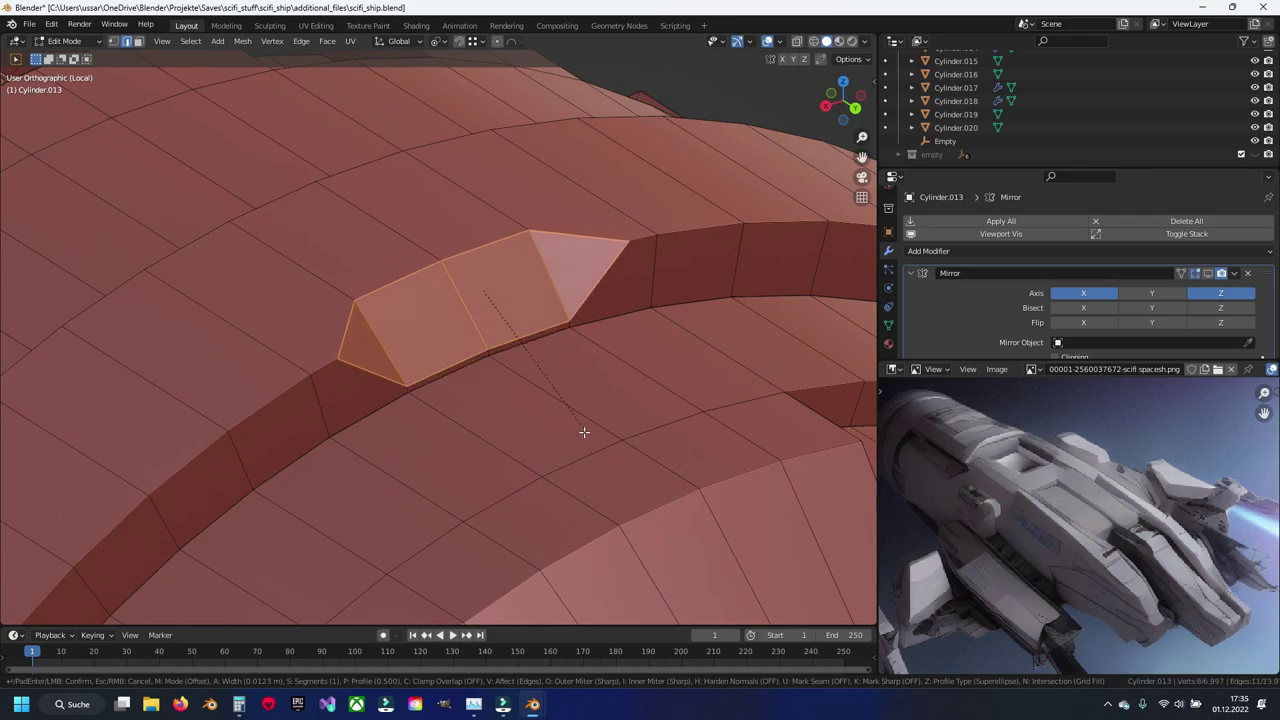
left_click(586, 440)
key("Tab")
mouse_move(555, 406)
middle_mouse_down()
mouse_move(477, 423)
mouse_move(550, 416)
mouse_move(510, 410)
mouse_move(433, 327)
middle_mouse_up()
key("Tab")
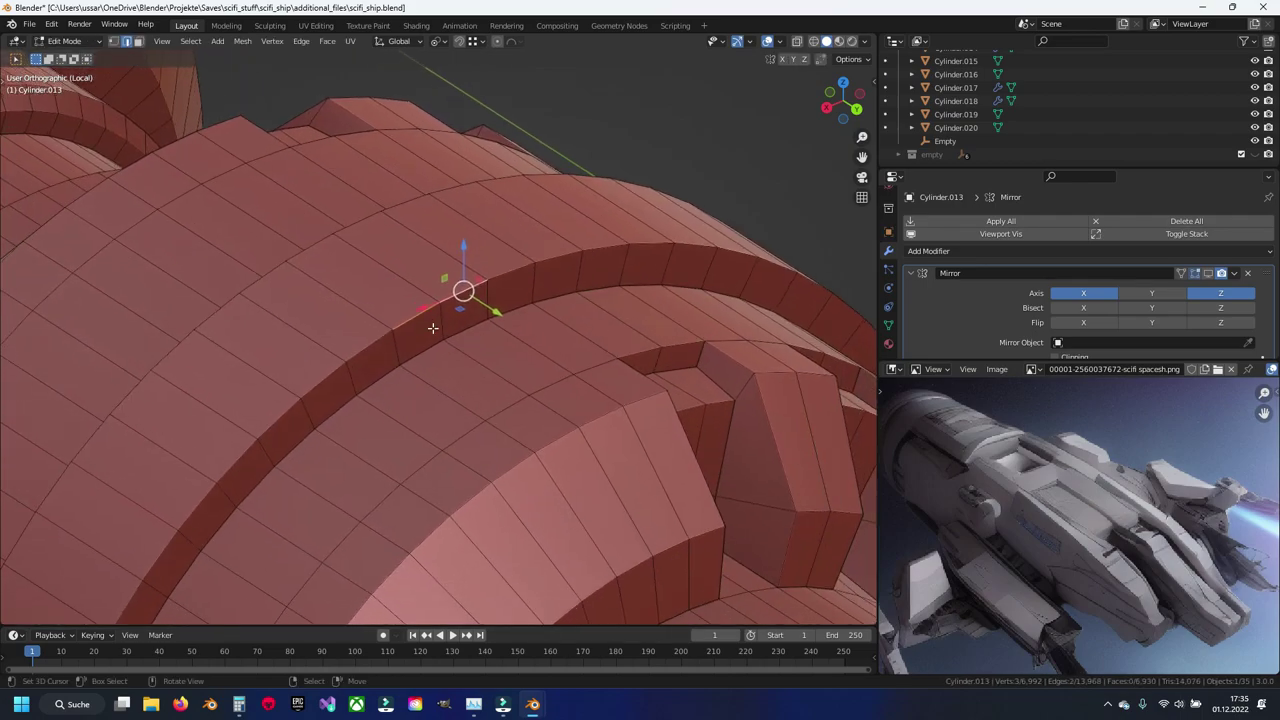
key("ctrl+s")
Step: Cut a new edge loop across the ring band, save, and pick a band face
scroll(431, 325, "up", 2)
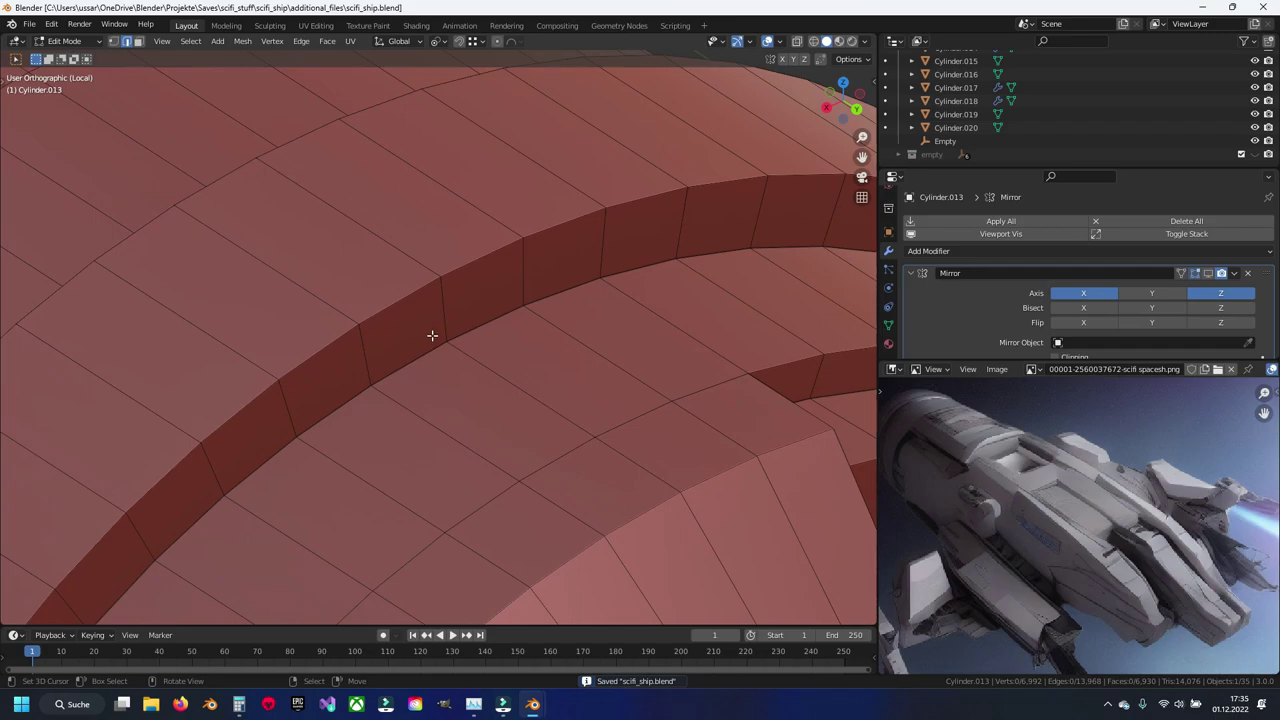
left_click(386, 277)
left_click(414, 280)
key("ctrl+s")
left_click(410, 300)
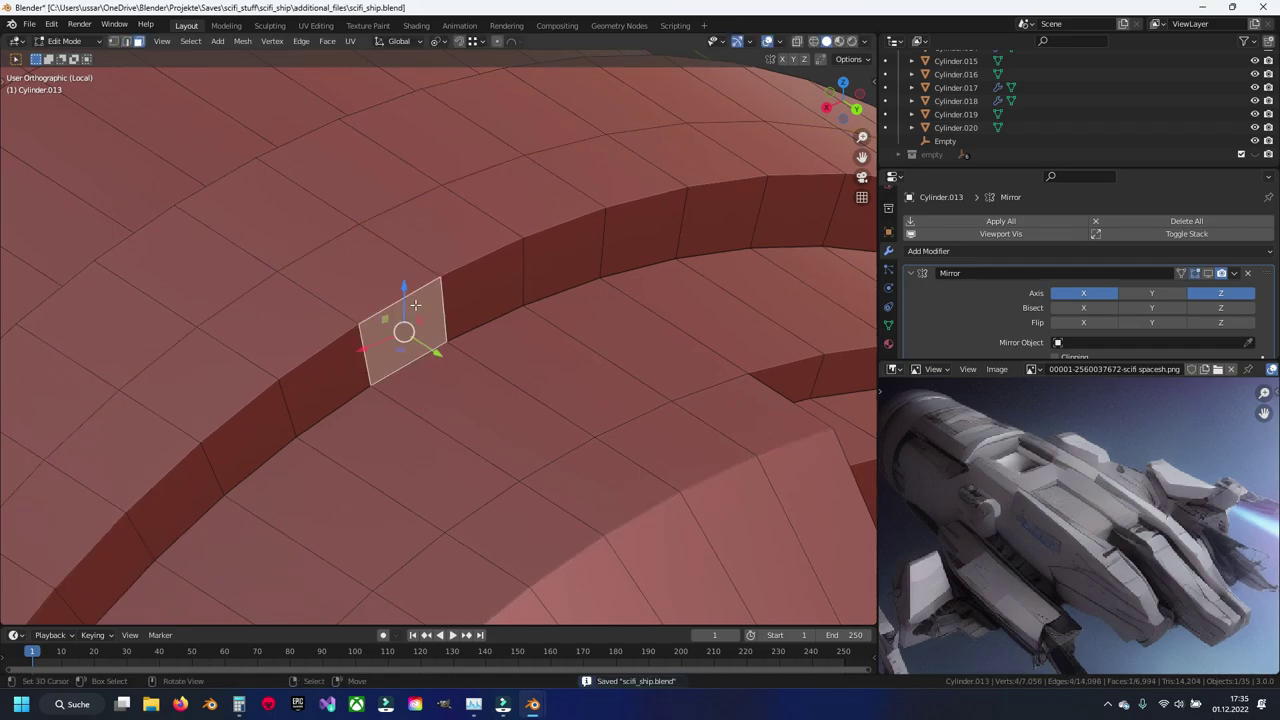
Step: In Top view, select alternating faces across the ring band
scroll(410, 300, "down", 3)
middle_click_drag(410, 300, 425, 358)
key("KP_7")
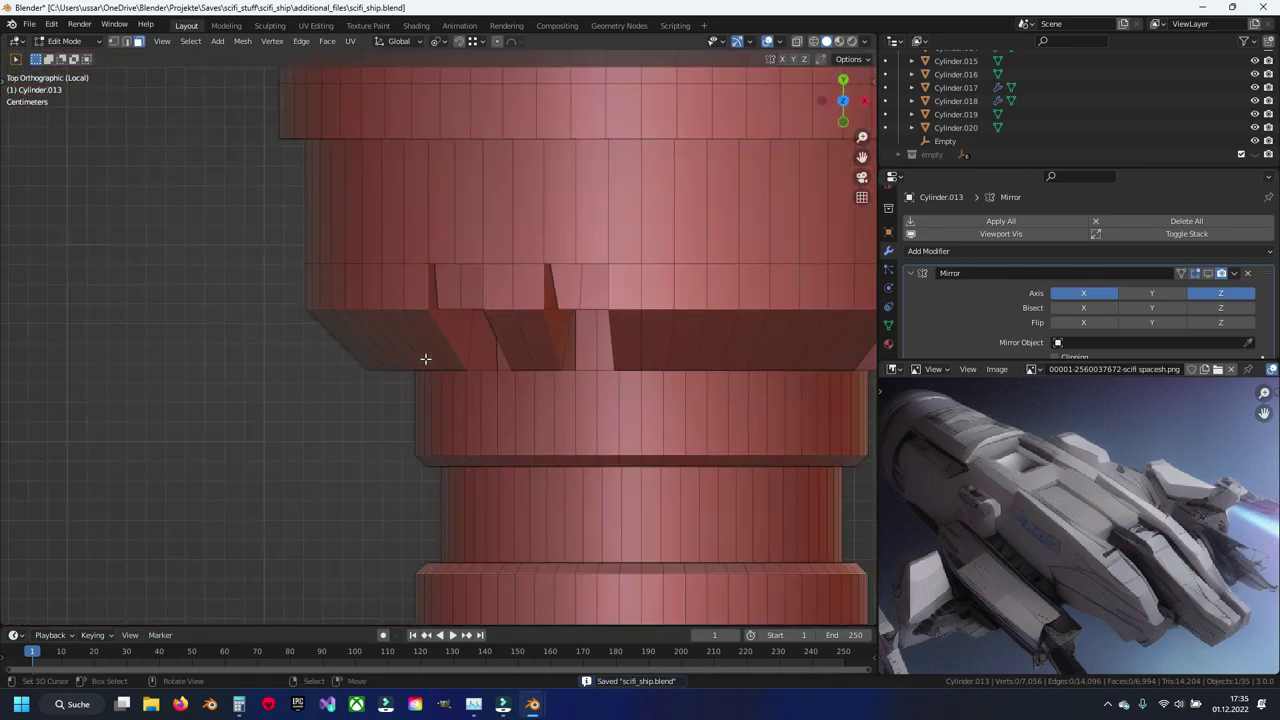
middle_click_drag(534, 312, 420, 336, "shift")
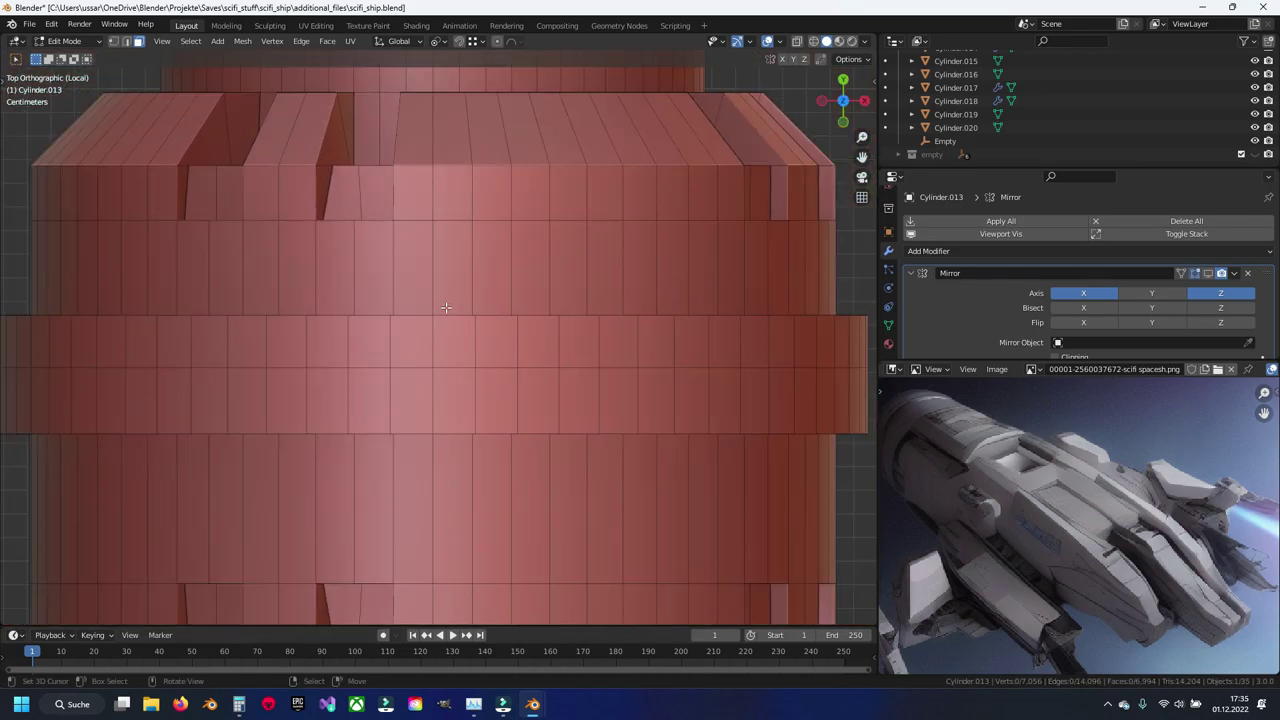
left_click(455, 338, "shift")
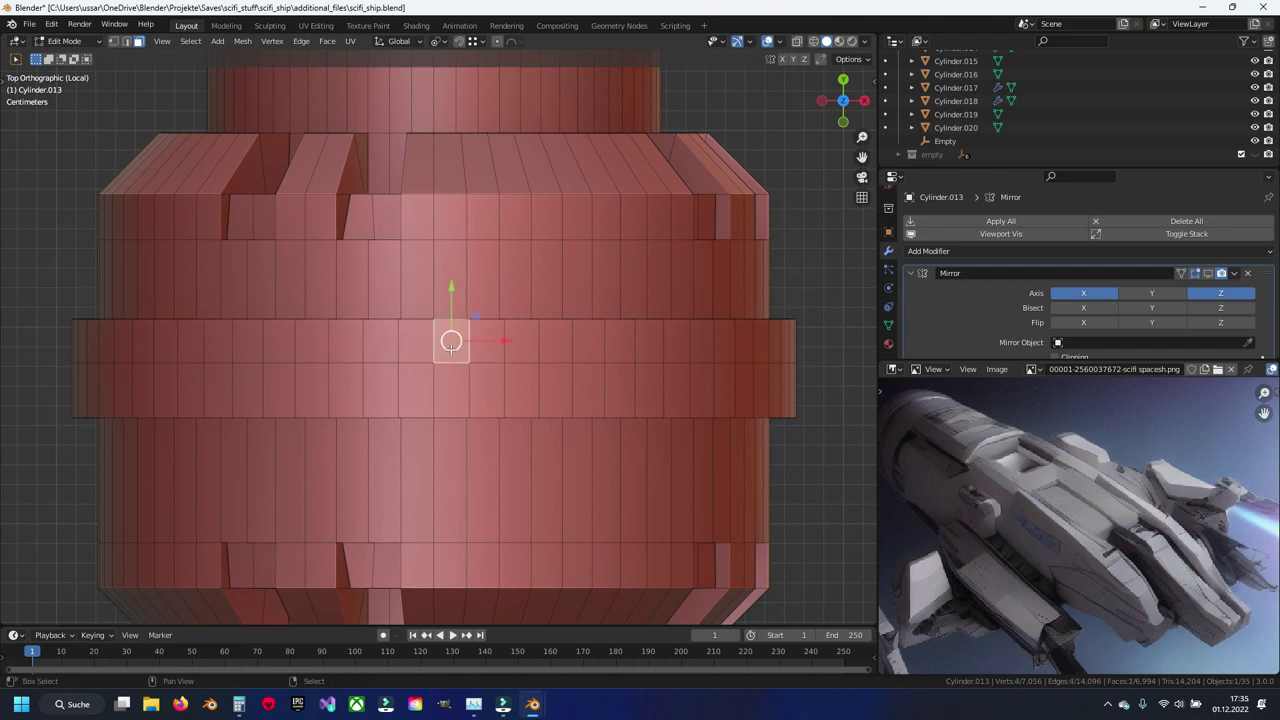
left_click(448, 358)
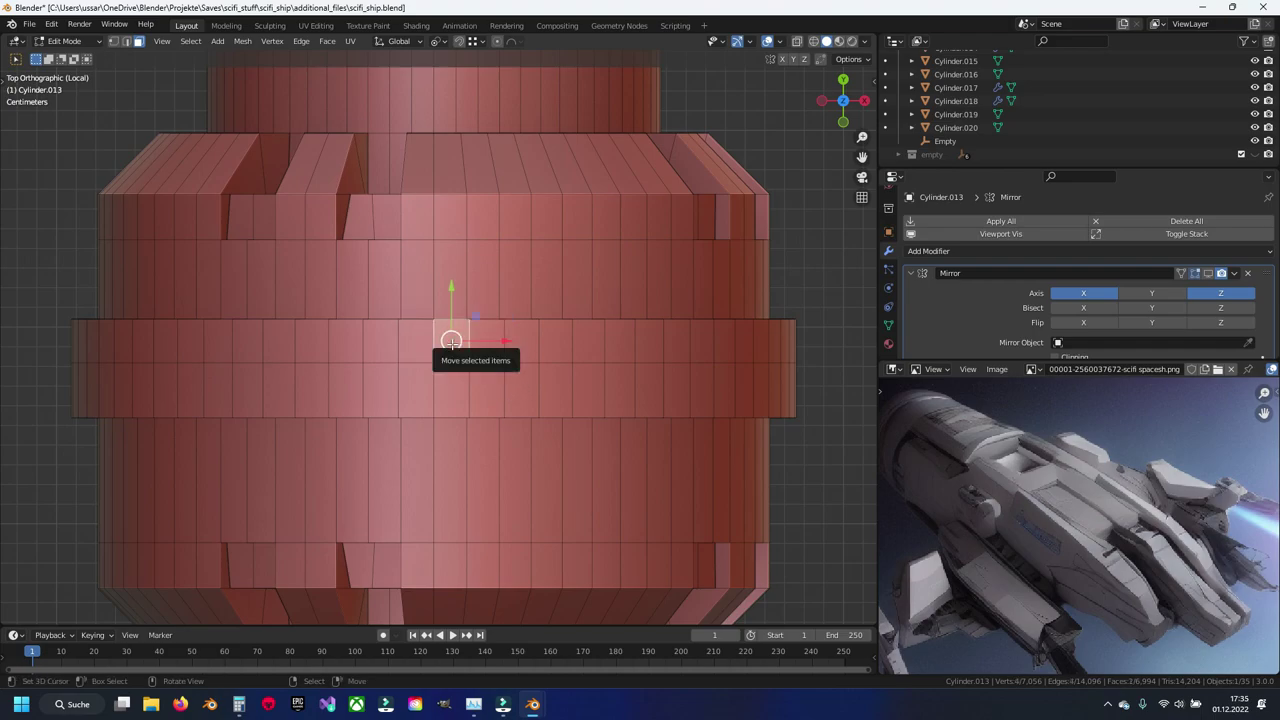
left_click(415, 348)
left_click(487, 345, "shift")
left_click(555, 345, "shift")
left_click(620, 345, "shift")
left_click(673, 343, "shift")
left_click(725, 345, "shift")
Step: From a 3D angle, add successive faces running down the ring section's column
mouse_move(725, 345)
middle_mouse_down()
mouse_move(654, 340)
mouse_move(557, 220)
middle_mouse_up()
left_click(386, 298, "shift")
left_click(383, 365, "shift")
left_click(383, 432, "shift")
left_click(383, 507, "shift")
middle_click_drag(383, 507, 412, 250)
left_click(414, 244, "shift")
left_click(415, 308, "shift")
left_click(417, 367, "shift")
left_click(427, 458, "shift")
Step: Continue extending the face column up and down from new viewing angles
middle_click_drag(427, 458, 434, 261)
left_click(429, 174, "shift")
left_click(430, 236, "shift")
left_click(437, 305, "shift")
left_click(438, 370, "shift")
left_click(443, 443, "shift")
middle_click_drag(443, 443, 431, 270)
left_click(432, 217, "shift")
left_click(432, 287, "shift")
left_click(431, 357, "shift")
left_click(431, 424, "shift")
Step: Add the remaining faces down to the lowest one and check the selected column
middle_click_drag(422, 488, 415, 200)
left_click(414, 171, "shift")
left_click(414, 249, "shift")
left_click(412, 318, "shift")
left_click(414, 388, "shift")
left_click(415, 445, "shift")
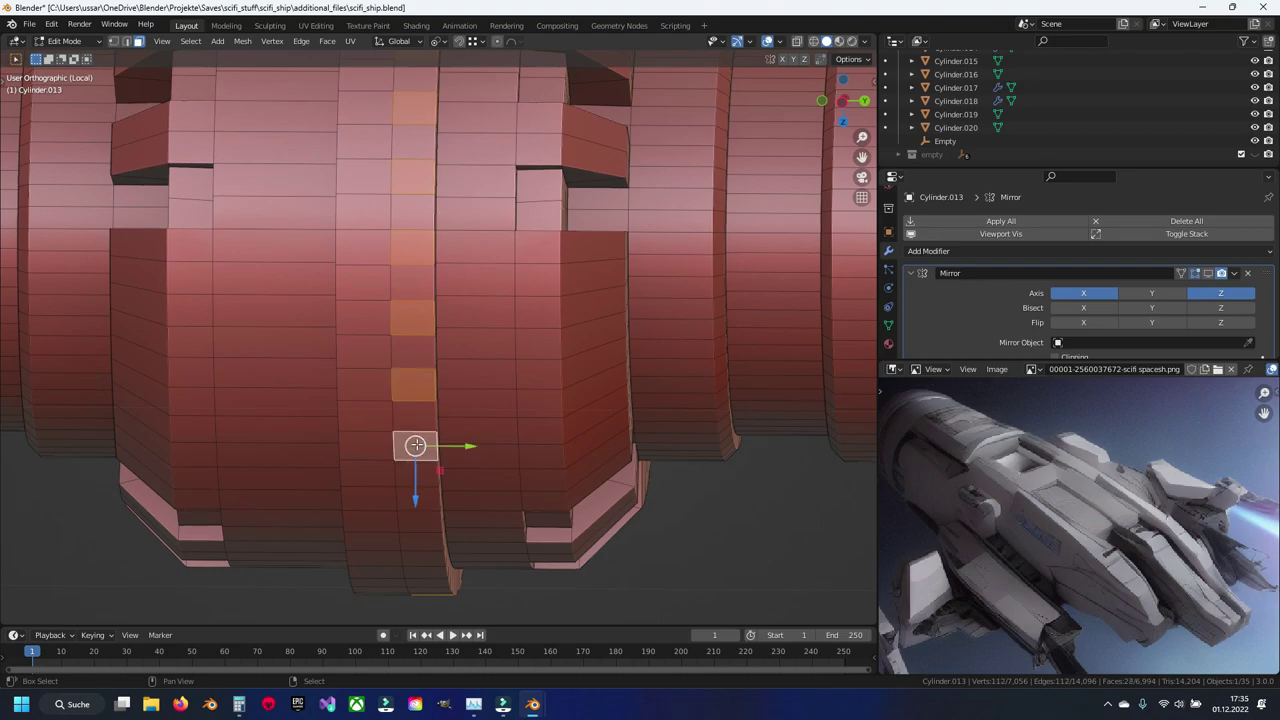
left_click(412, 492, "shift")
middle_click_drag(412, 492, 430, 437)
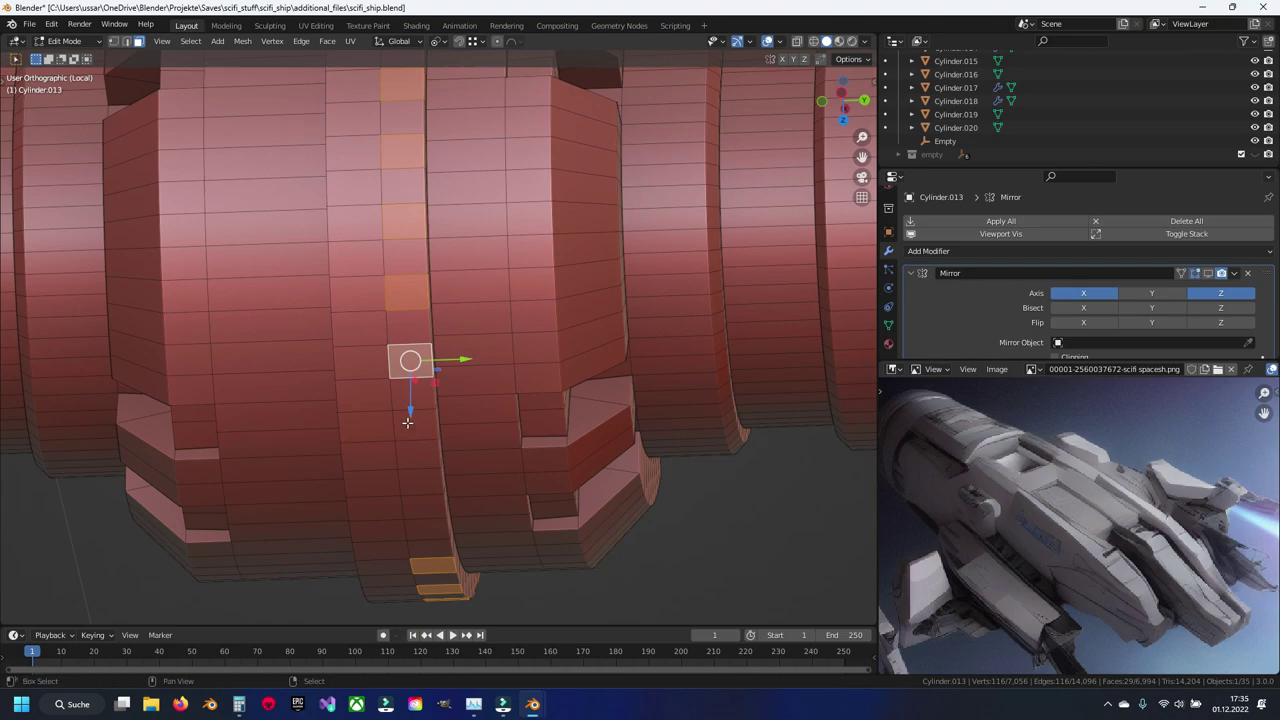
Step: Delete a first group of three faces from the hull ring
left_click(407, 422, "shift")
left_click(433, 487, "shift")
left_click(432, 527, "shift")
mouse_move(432, 527)
middle_mouse_down()
mouse_move(403, 289)
mouse_move(331, 234)
middle_mouse_up()
key("x")
left_click(403, 289)
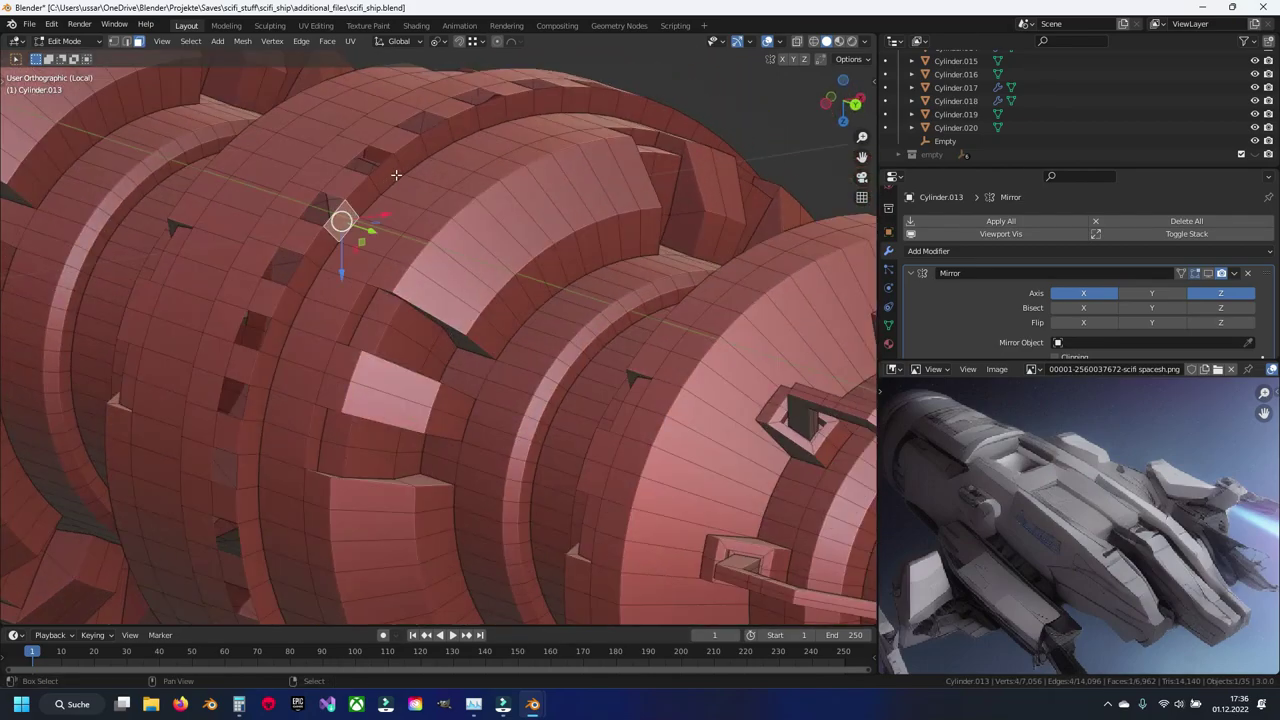
Step: Select the next run of faces around the lower part of the ring
left_click(396, 175, "shift")
left_click(440, 140, "shift")
mouse_move(440, 140)
middle_mouse_down()
mouse_move(392, 296)
mouse_move(206, 266)
middle_mouse_up()
left_click(206, 266, "shift")
left_click(272, 272, "shift")
left_click(333, 286, "shift")
left_click(399, 319, "shift")
left_click(449, 357, "shift")
left_click(495, 400, "shift")
middle_click_drag(495, 400, 452, 381)
left_click(452, 383, "shift")
left_click(482, 432, "shift")
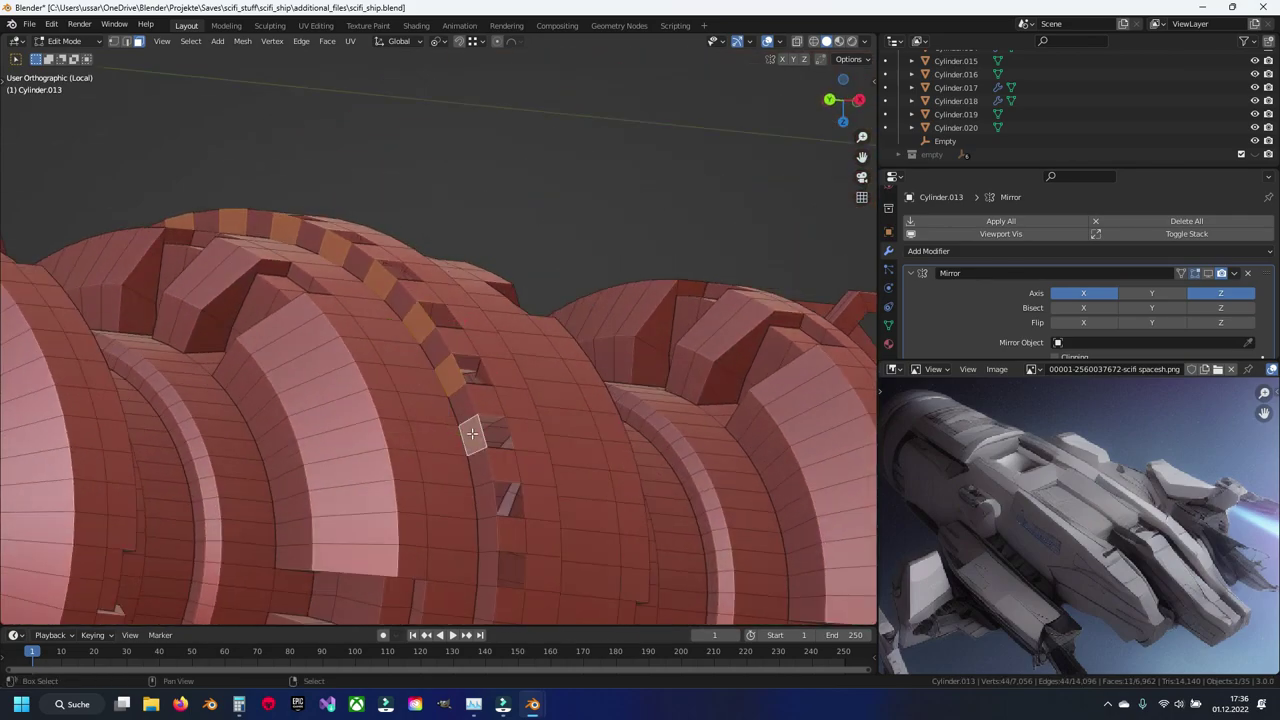
middle_click_drag(482, 432, 470, 360)
left_click(480, 365, "shift")
left_click(476, 440, "shift")
middle_click_drag(476, 444, 471, 377)
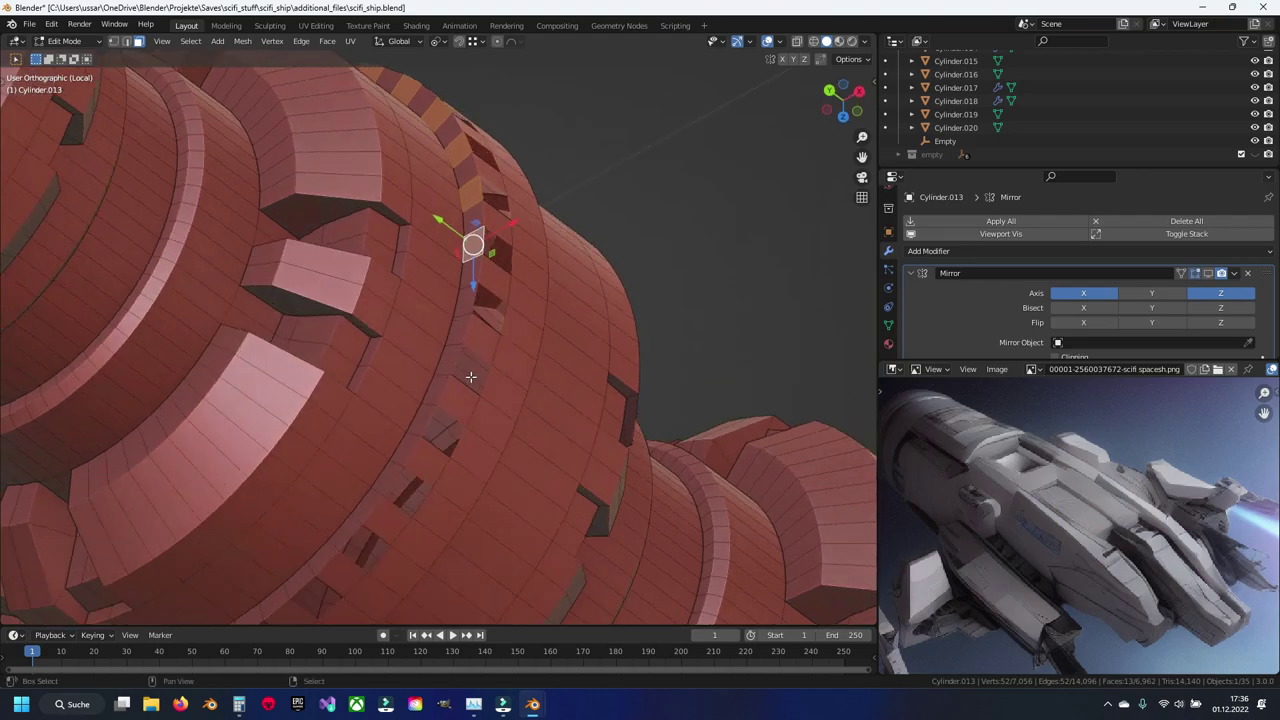
left_click(468, 301, "shift")
left_click(449, 376, "shift")
left_click(426, 422, "shift")
left_click(388, 478, "shift")
Step: Extend the selection with the remaining faces around the ring, 32 in total
middle_click_drag(388, 478, 492, 446)
left_click(490, 446, "shift")
left_click(432, 456, "shift")
left_click(363, 463, "shift")
left_click(295, 463, "shift")
left_click(225, 452, "shift")
left_click(163, 430, "shift")
left_click(105, 405, "shift")
left_click(57, 380, "shift")
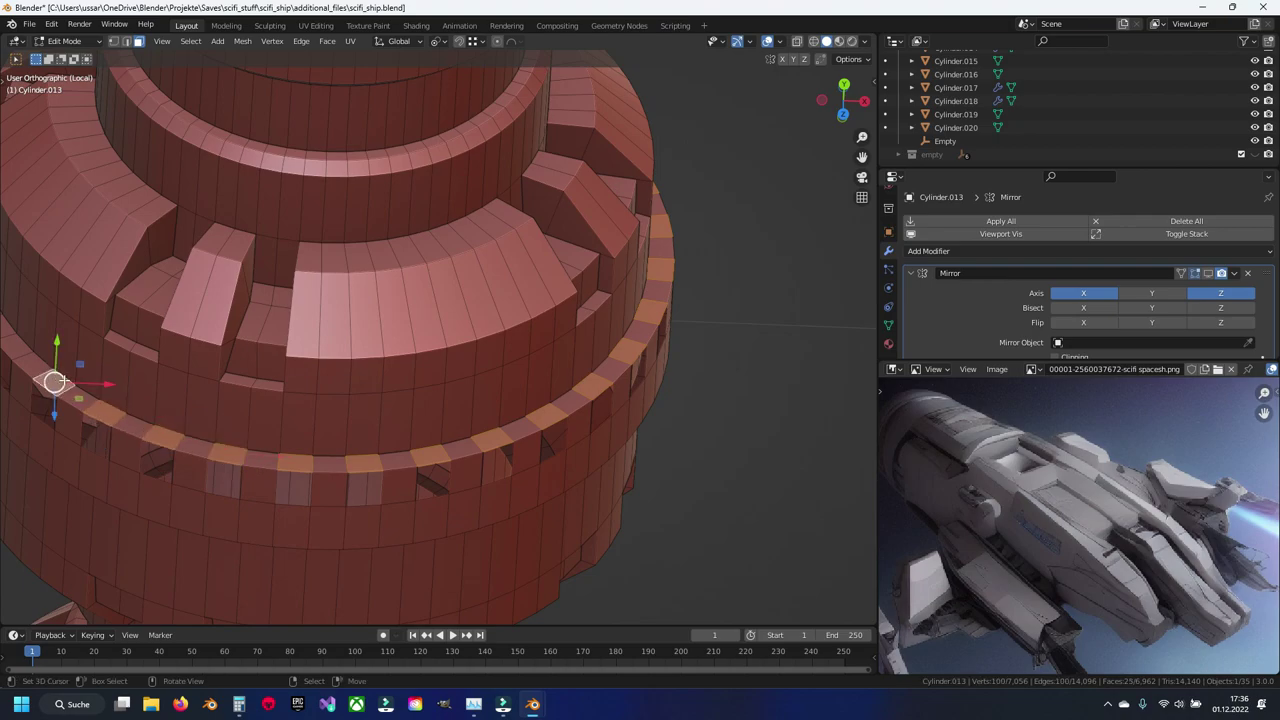
middle_click_drag(57, 380, 330, 483)
left_click(369, 413, "shift")
left_click(355, 336, "shift")
left_click(345, 240, "shift")
key("ctrl+z")
left_click(344, 272, "shift")
left_click(339, 204, "shift")
left_click(349, 143, "shift")
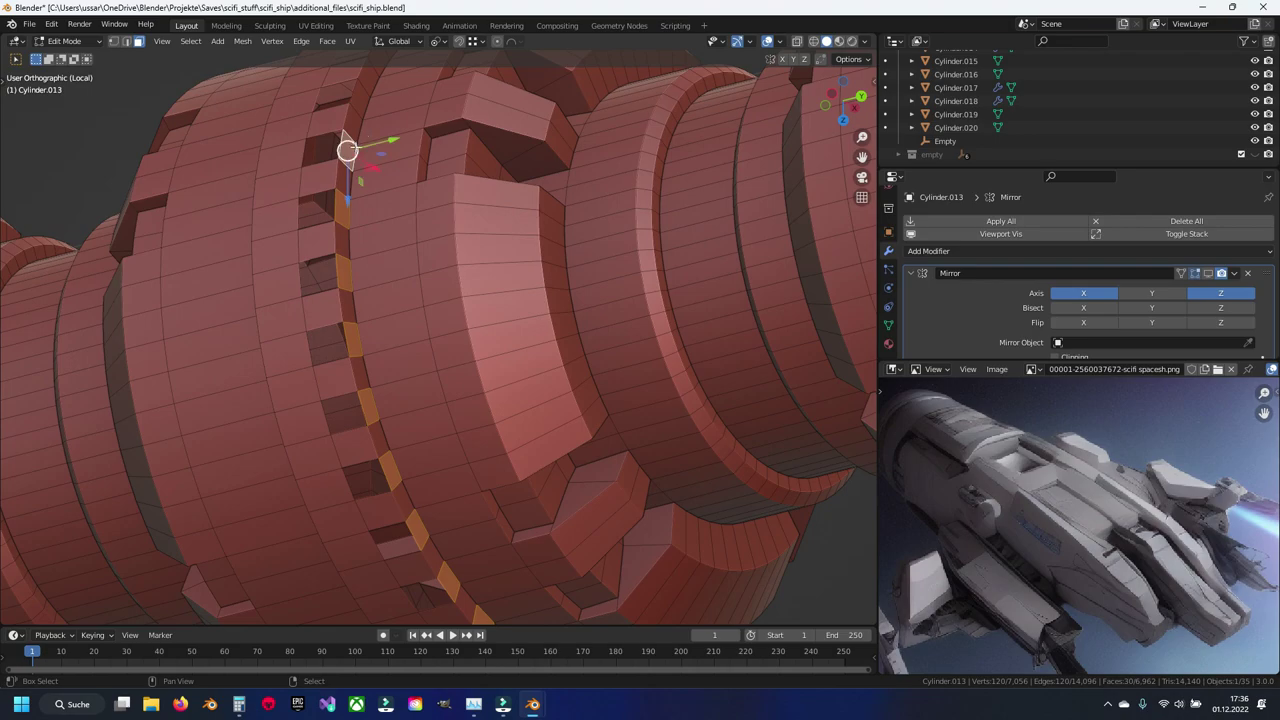
middle_click_drag(349, 143, 378, 306)
left_click(377, 271, "shift")
left_click(396, 232, "shift")
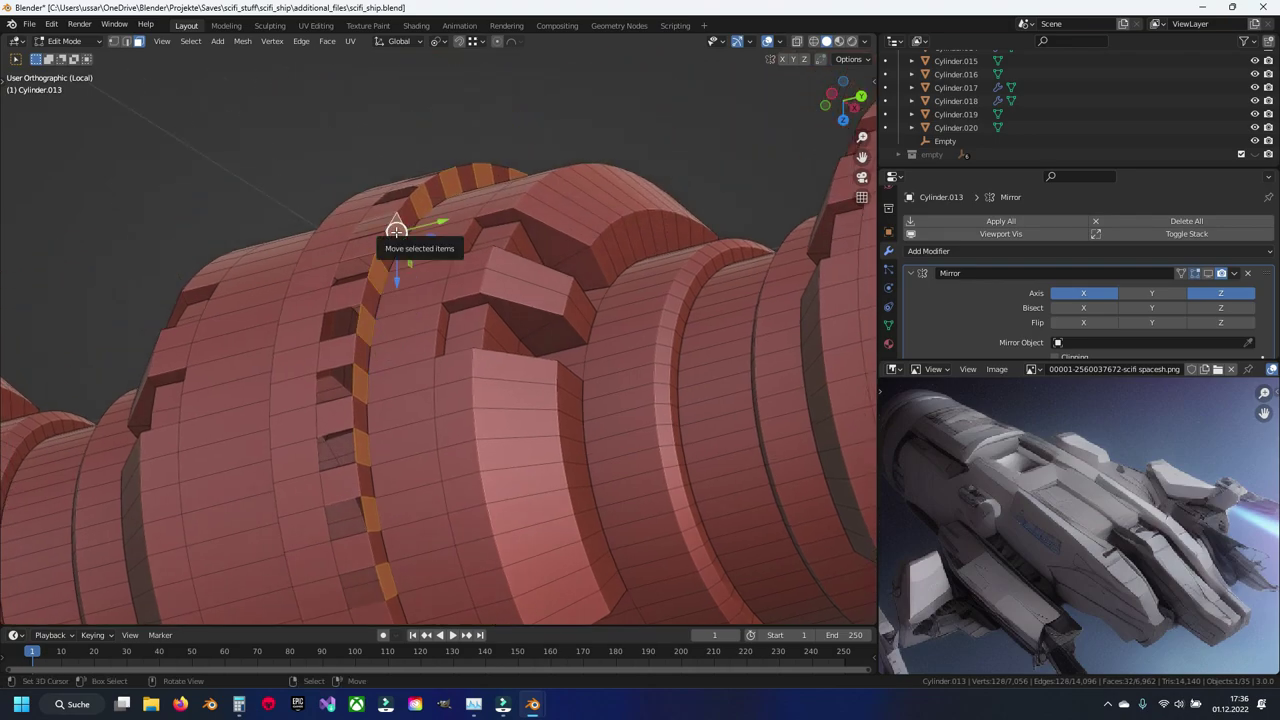
Step: Delete the selected ring faces and save scifi_ship.blend
key("x")
left_click(397, 229)
key("ctrl+s")
middle_click_drag(400, 229, 334, 359)
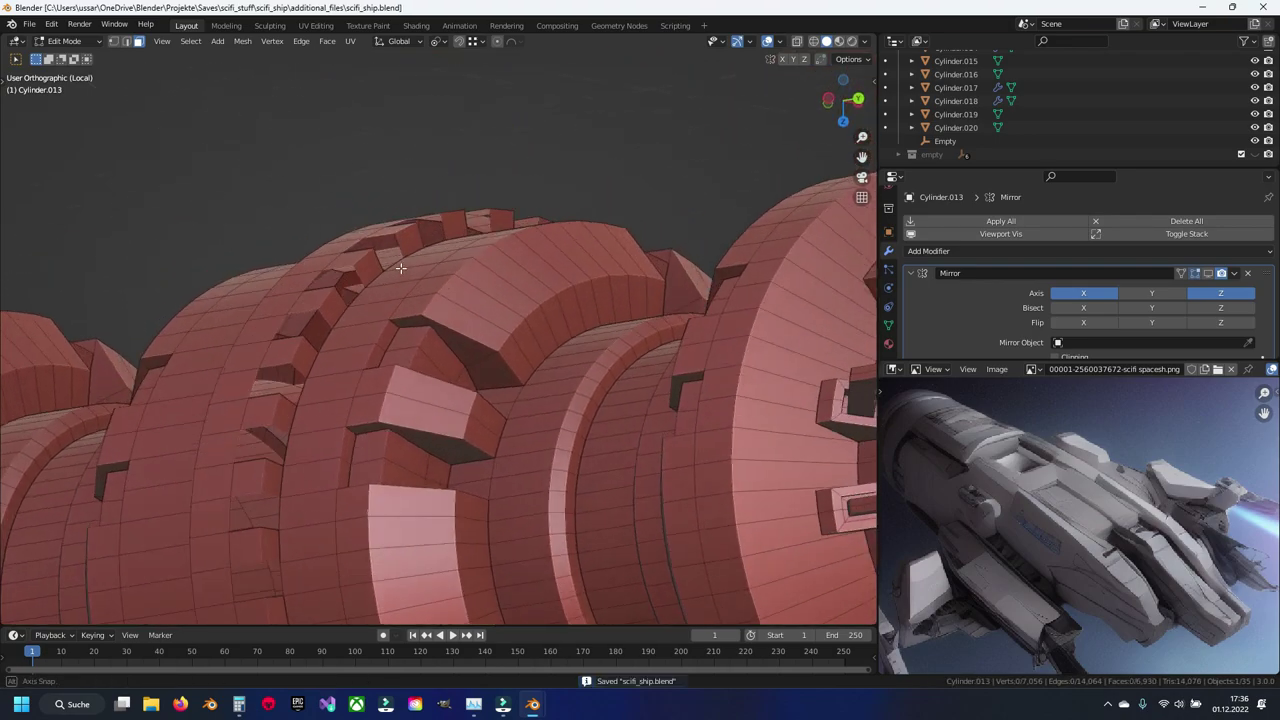
Step: Place the 3D cursor at the notched block corner and select its faces
scroll(334, 359, "up", 2)
scroll(409, 360, "up", 1)
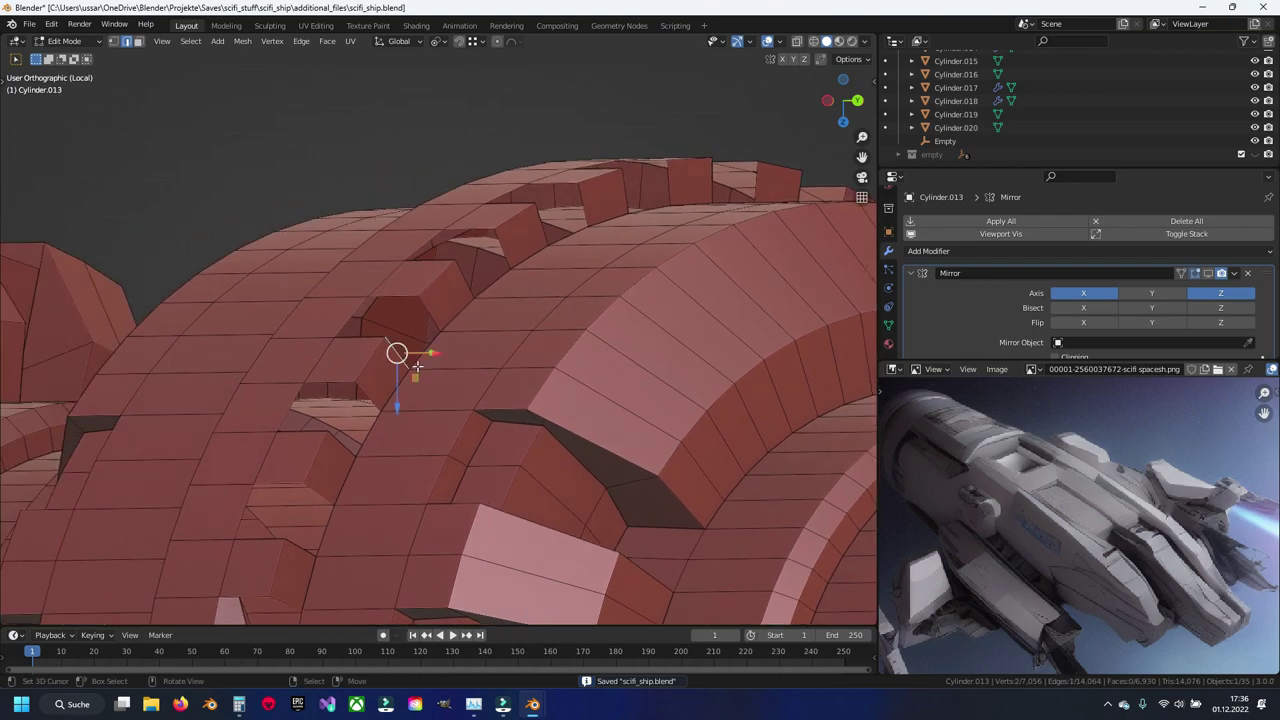
middle_click_drag(417, 366, 425, 397)
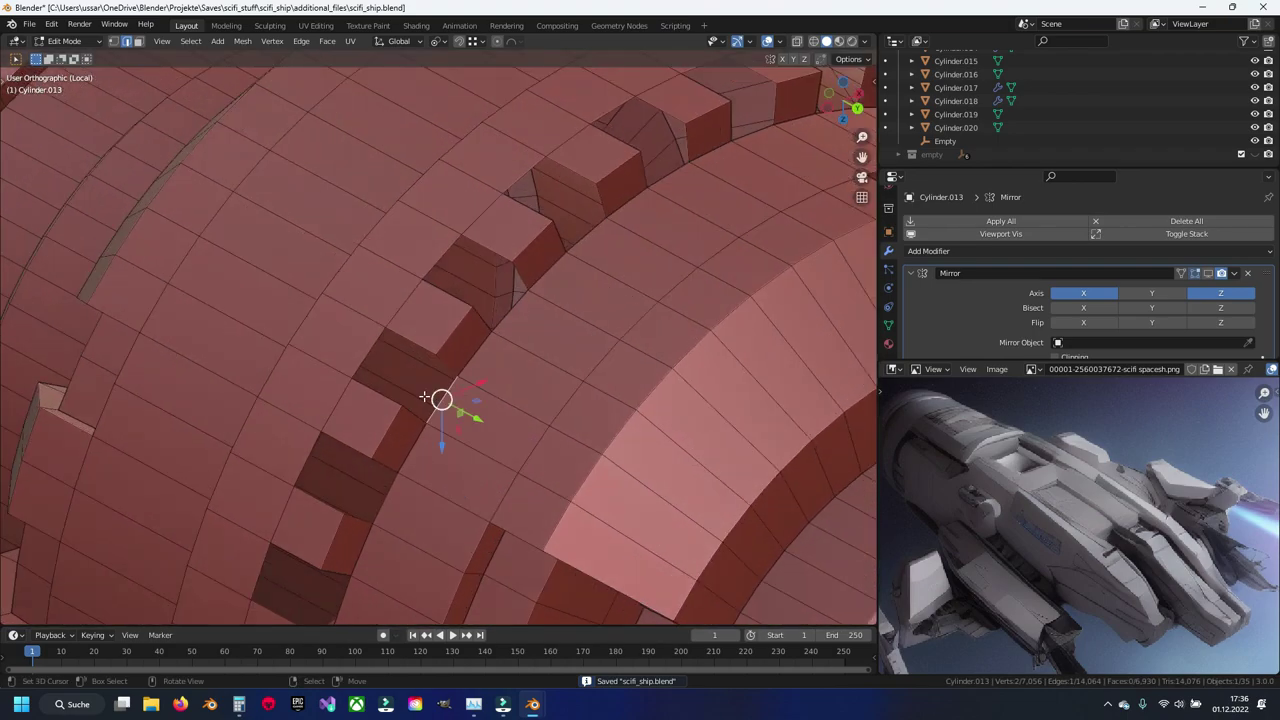
right_click(366, 354, "shift")
right_click(509, 311, "shift")
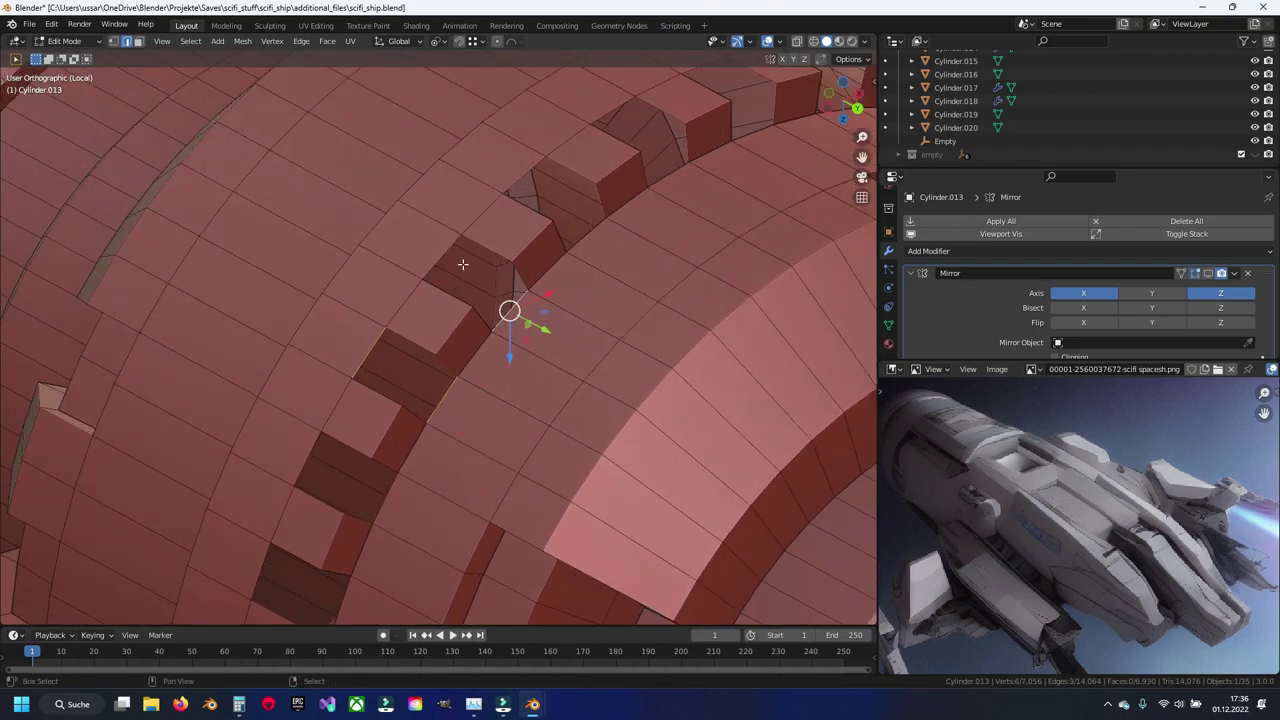
left_click(366, 338)
right_click(435, 258, "shift")
left_click(480, 252, "shift")
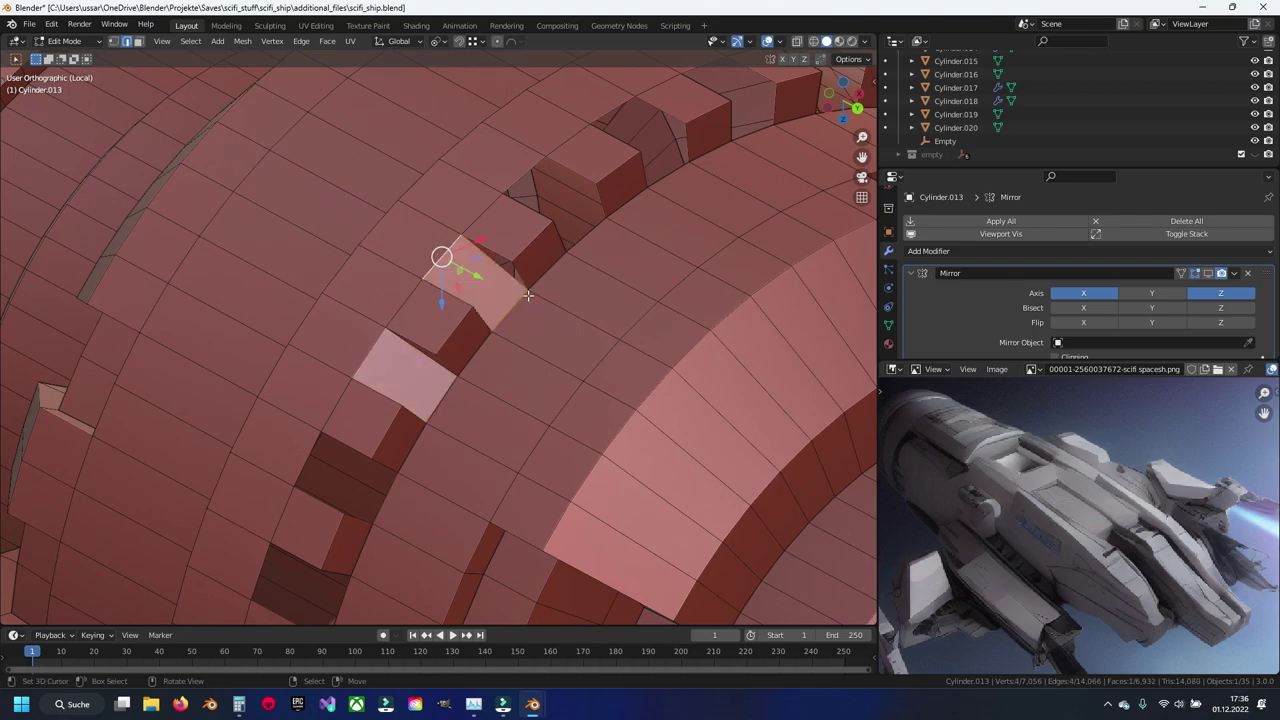
middle_click_drag(538, 281, 343, 404)
Step: Step back and forth through recent changes and orbit over the hull to review
key("ctrl+z")
key("ctrl+shift+z")
key("ctrl+z")
key("ctrl+z")
key("ctrl+z")
key("ctrl+z")
key("ctrl+shift+z")
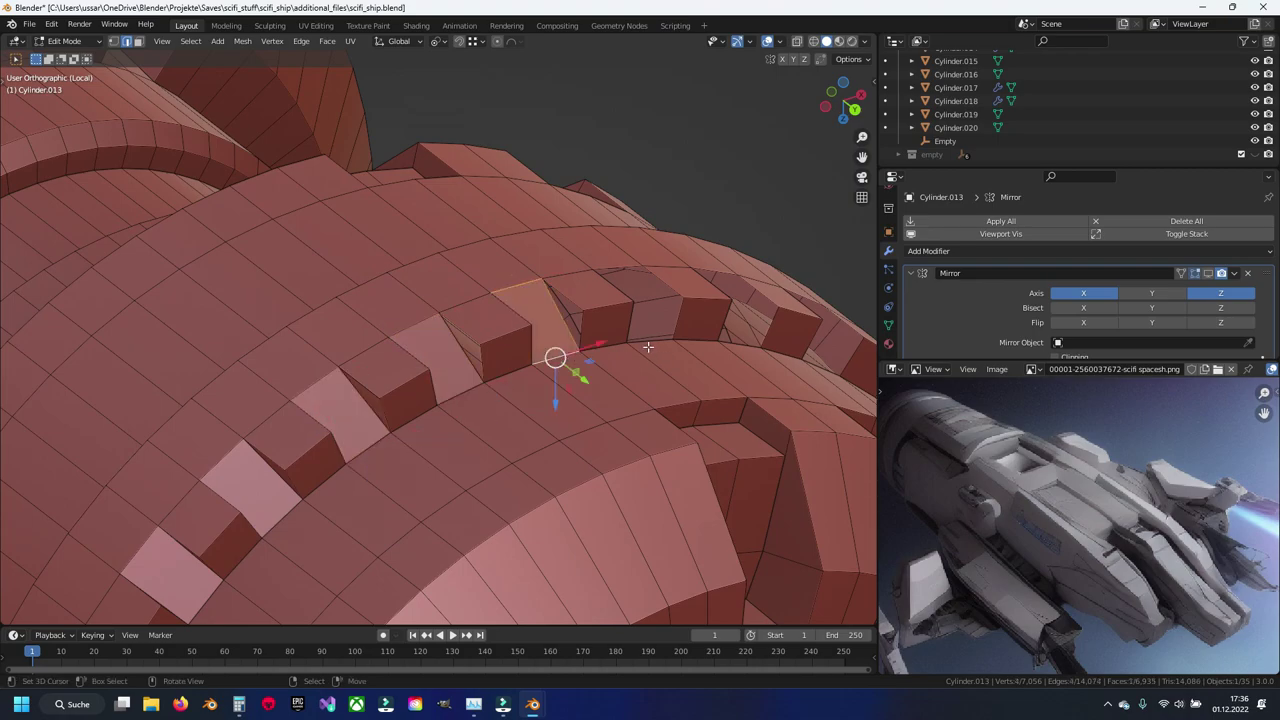
middle_click_drag(557, 356, 524, 516)
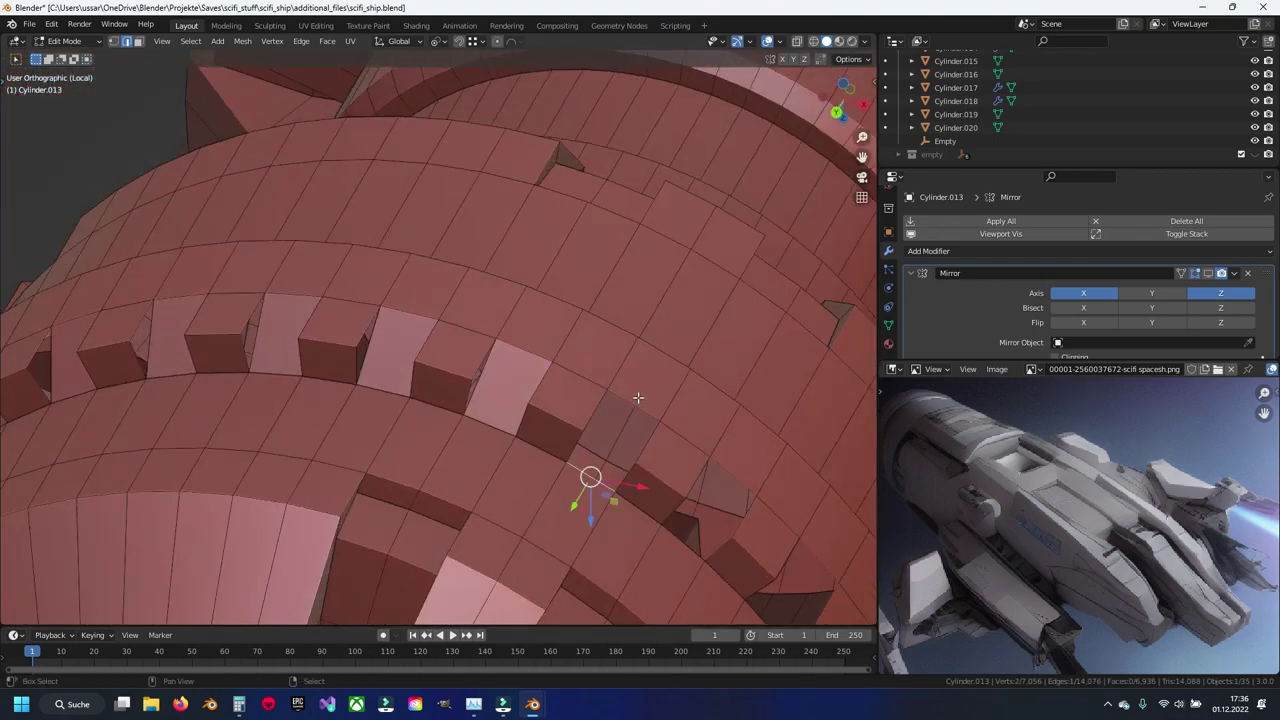
middle_click_drag(638, 398, 627, 495)
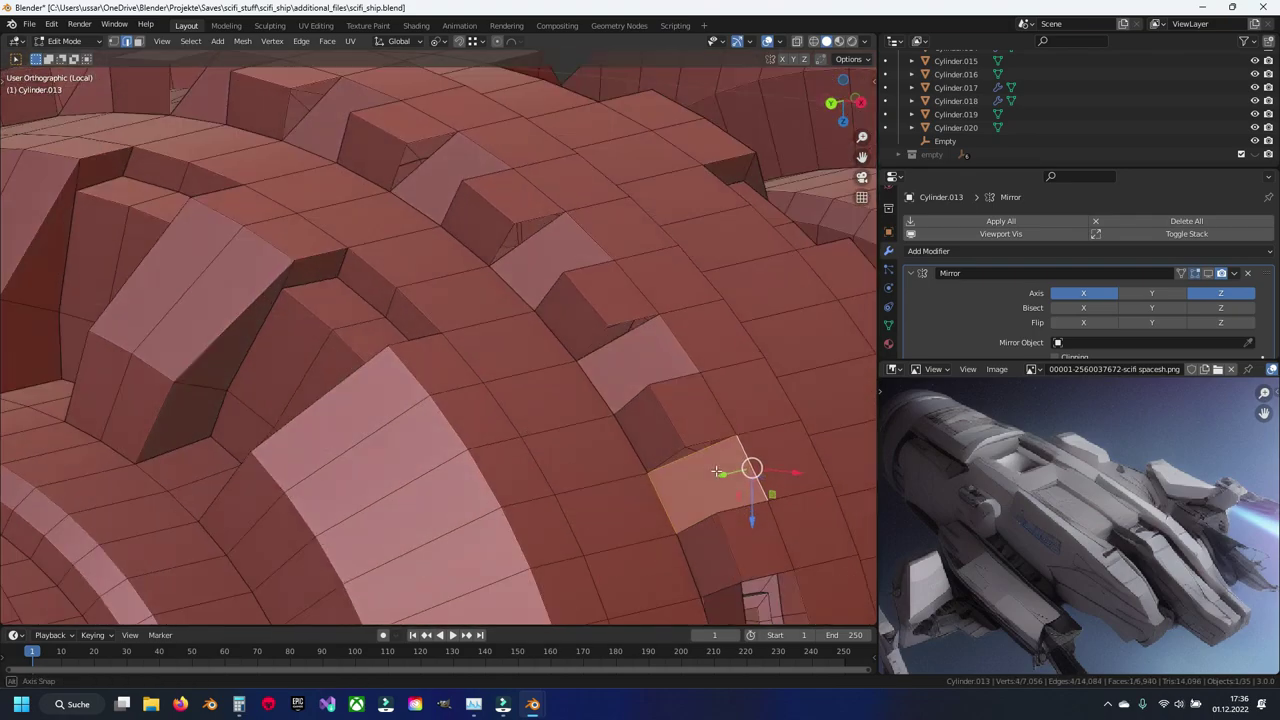
middle_click_drag(627, 495, 626, 494)
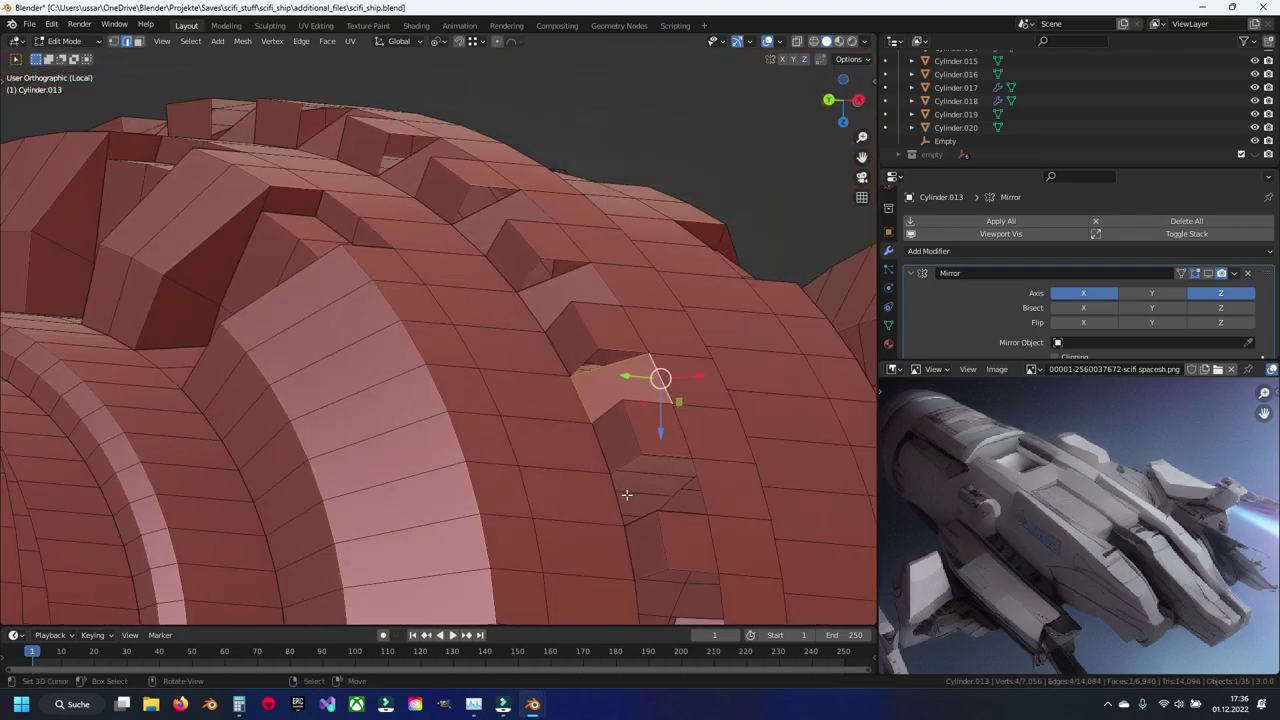
middle_click_drag(724, 488, 680, 420)
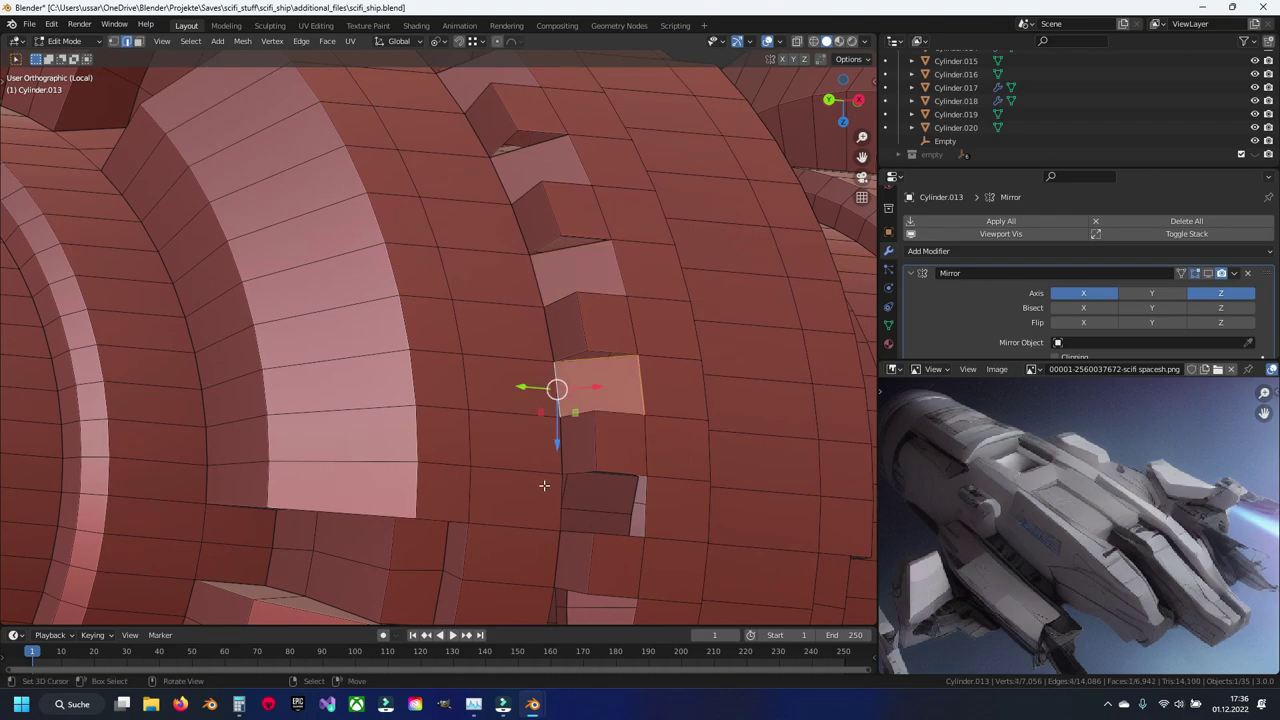
Step: Select a block face with its adjacent edges and shift it into a new position
left_click(638, 502)
middle_click_drag(638, 502, 494, 428)
left_click(498, 435)
left_click(583, 455, "shift")
mouse_move(543, 449)
left_mouse_down()
mouse_move(462, 553)
mouse_move(515, 551)
left_mouse_up()
mouse_move(515, 551)
middle_mouse_down()
mouse_move(563, 502)
mouse_move(557, 323)
middle_mouse_up()
left_click(552, 300)
left_click(480, 251)
left_click(412, 328)
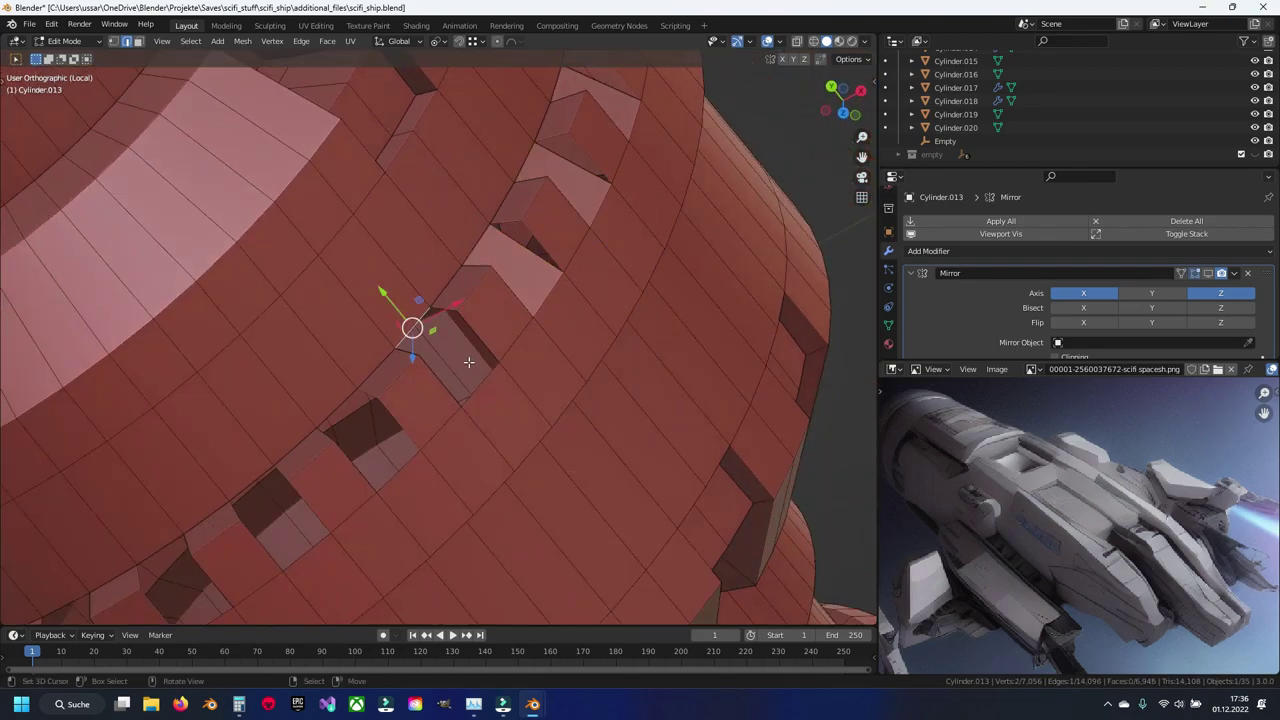
left_click(451, 349)
left_click(335, 407)
left_click(256, 466)
left_click(298, 554)
middle_click_drag(307, 553, 448, 481)
left_click(448, 481)
left_click(394, 418)
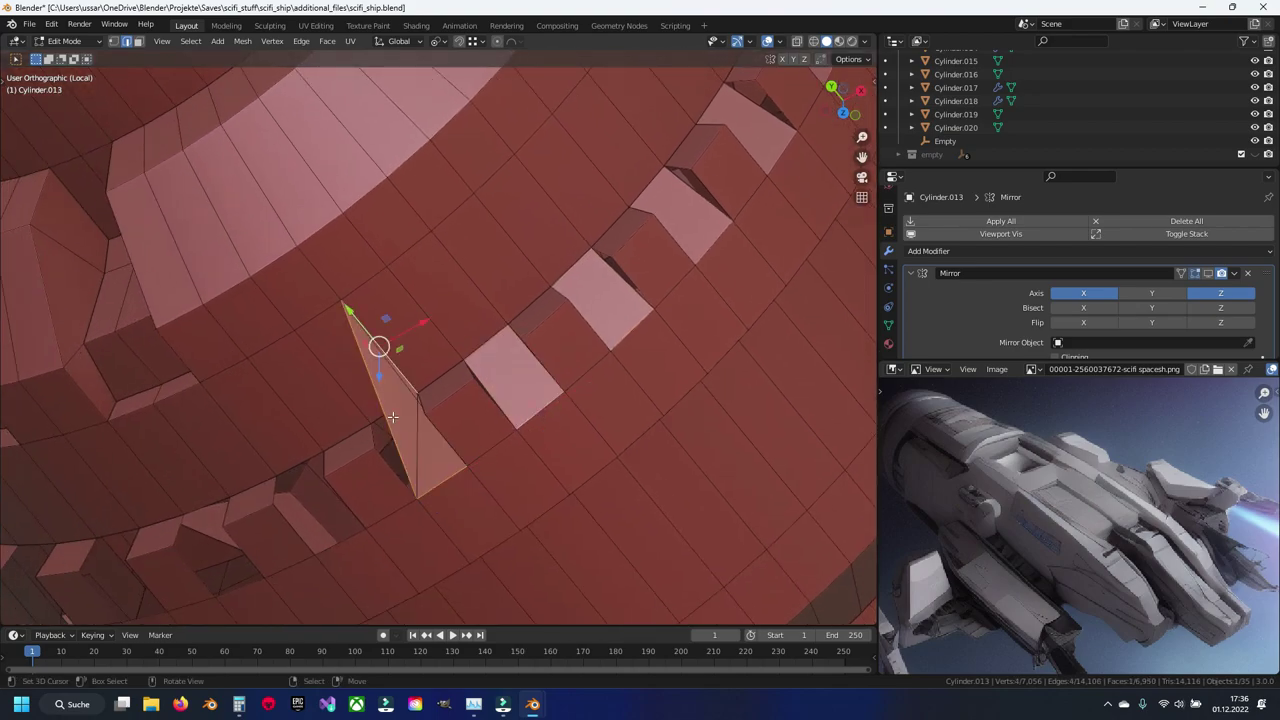
left_click(445, 490)
left_click(298, 460)
left_click(338, 537)
middle_click_drag(338, 537, 402, 498)
left_click(350, 420)
left_click(375, 352)
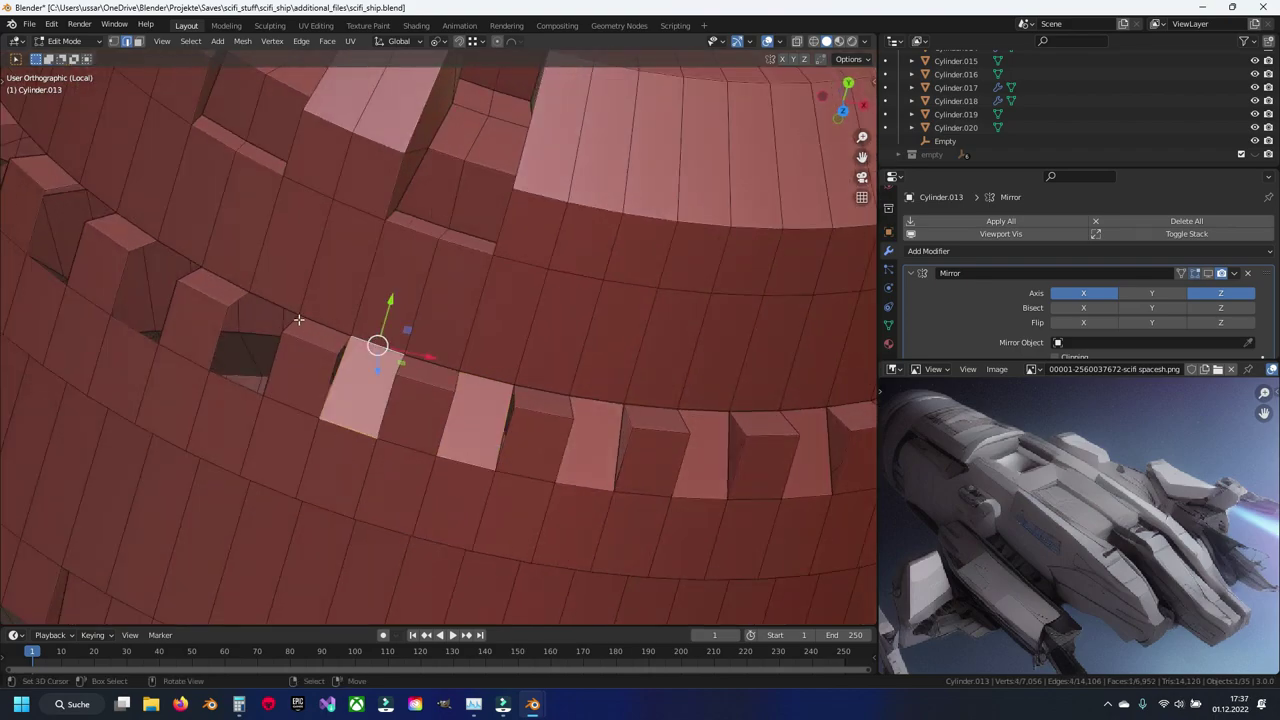
left_click(249, 397)
left_click(126, 331)
middle_click_drag(140, 320, 258, 421)
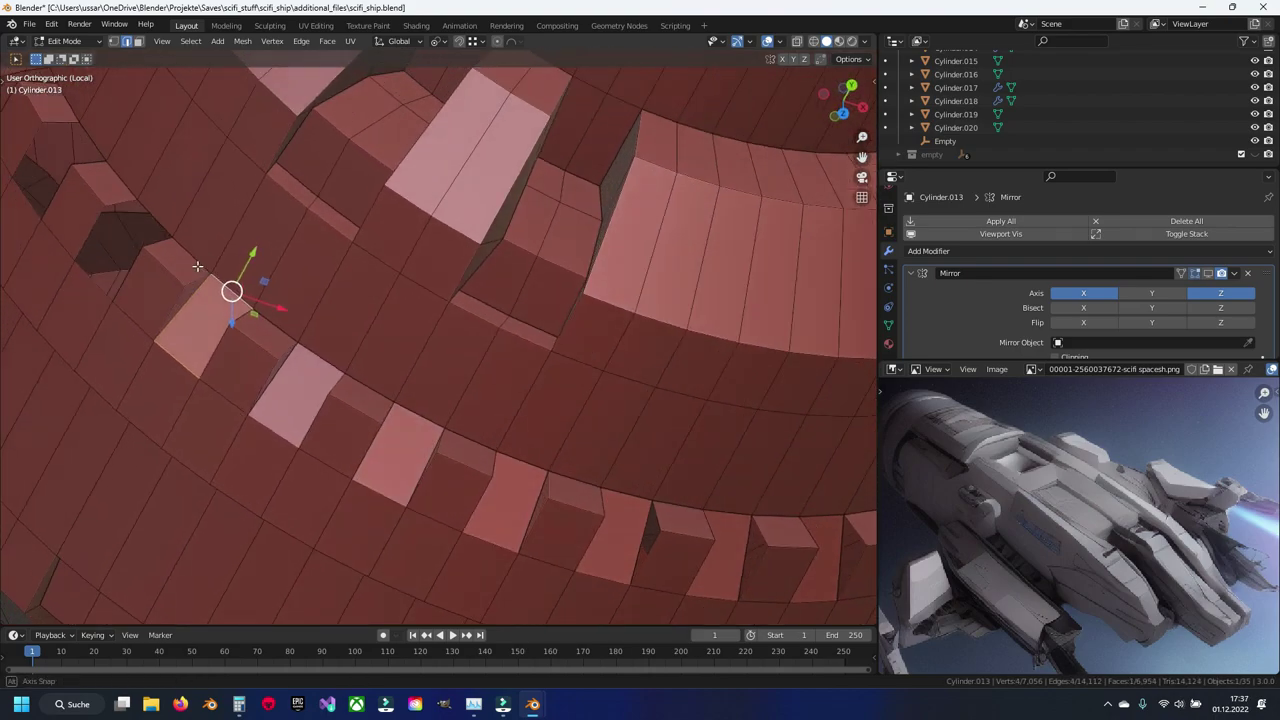
left_click(215, 350)
left_click(277, 298)
middle_click_drag(277, 298, 385, 455)
left_click(270, 385)
left_click(230, 394)
left_click(290, 375)
left_click(300, 265)
left_click(227, 292)
left_click(305, 258)
left_click(280, 165)
left_click(200, 190)
mouse_move(200, 190)
middle_mouse_down()
mouse_move(240, 181)
mouse_move(297, 510)
middle_mouse_up()
left_click(400, 405)
left_click(305, 395)
left_click(322, 283)
left_click(322, 283)
left_click(425, 185)
left_click(345, 165)
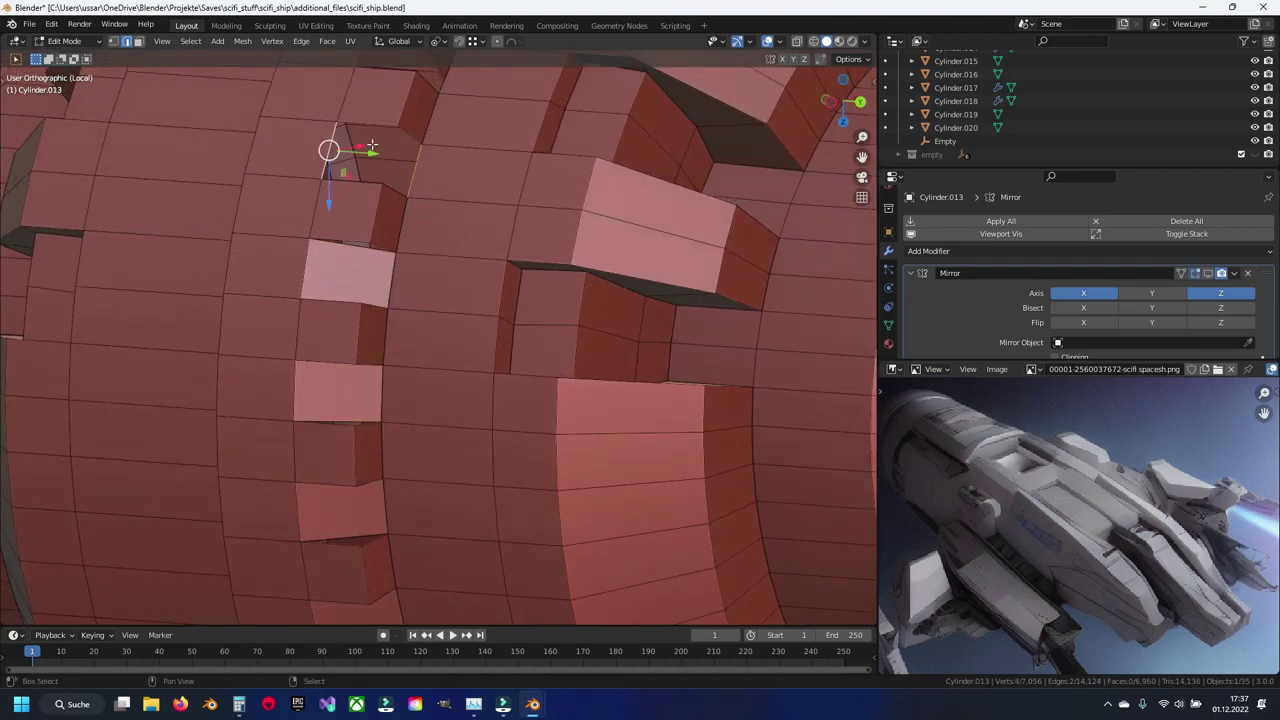
middle_click_drag(345, 165, 403, 398)
left_click(424, 350)
left_click(332, 322)
key("Tab")
scroll(542, 406, "down", 5)
Step: Bevel the edges of three selected box-top faces
mouse_move(542, 406)
middle_mouse_down()
mouse_move(399, 467)
mouse_move(334, 423)
mouse_move(409, 431)
mouse_move(479, 342)
middle_mouse_up()
scroll(485, 330, "up", 8)
key("Tab")
left_click(500, 140)
left_click(260, 276, "shift")
left_click(140, 382, "shift")
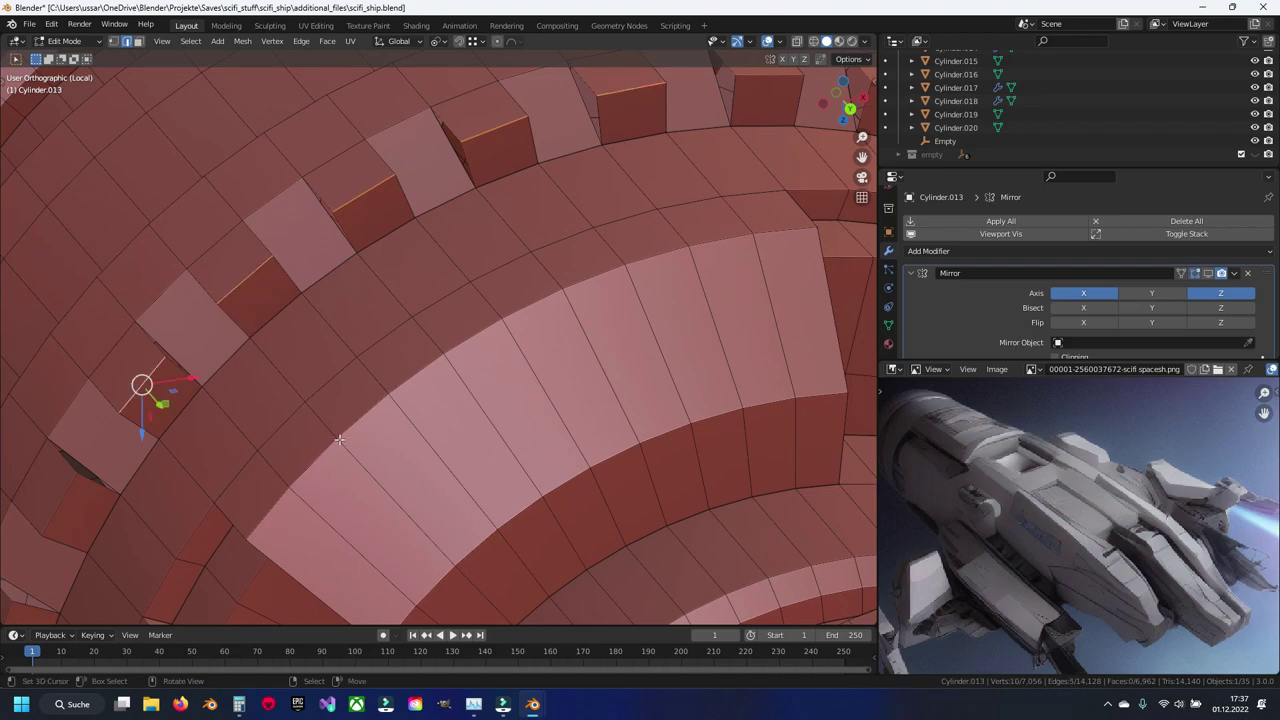
key("ctrl+b")
left_click(463, 474)
Step: Check the beveled tiles in Object Mode, then return to Edit Mode
scroll(463, 474, "down", 5)
key("Tab")
mouse_move(415, 294)
middle_mouse_down()
mouse_move(420, 339)
mouse_move(466, 295)
mouse_move(396, 327)
mouse_move(356, 382)
middle_mouse_up()
key("Tab")
scroll(356, 382, "up", 2)
mouse_move(370, 335)
middle_mouse_down()
mouse_move(361, 341)
mouse_move(480, 286)
middle_mouse_up()
Step: Clear the selection and select a new set of faces down the ring
key("alt+a")
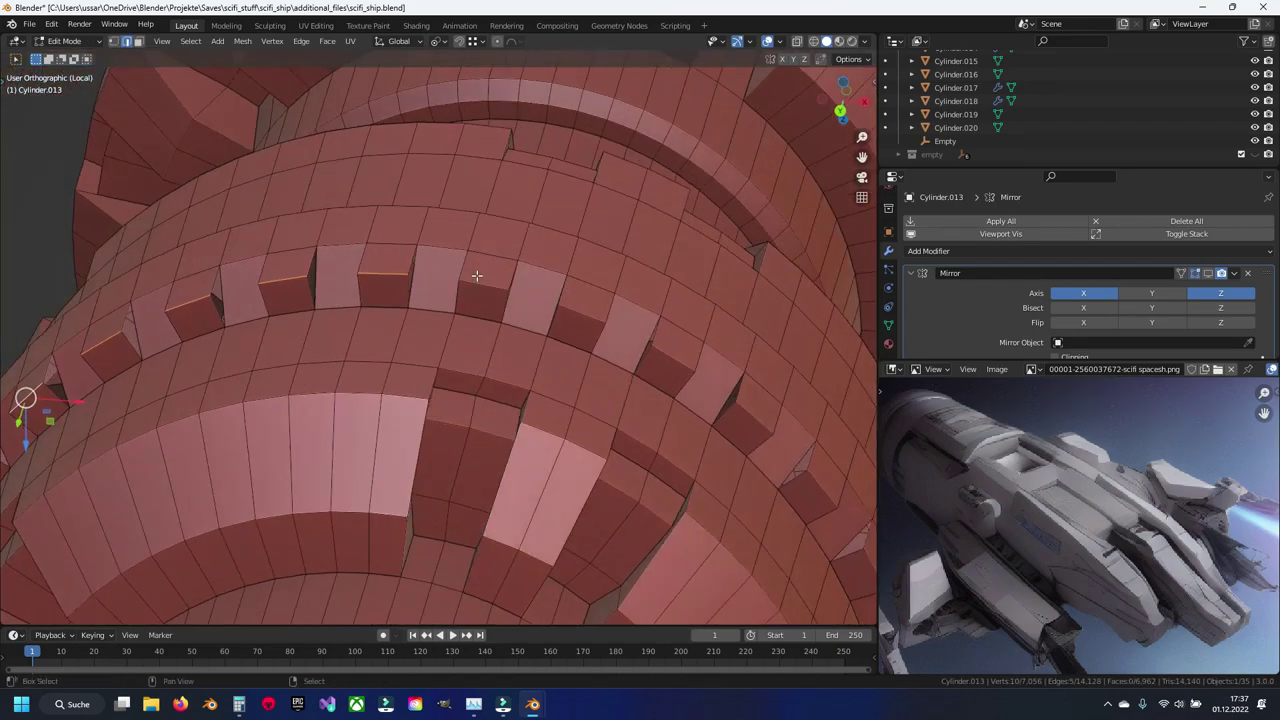
left_click(755, 432)
mouse_move(755, 432)
middle_mouse_down()
mouse_move(655, 398)
mouse_move(698, 462)
mouse_move(571, 268)
middle_mouse_up()
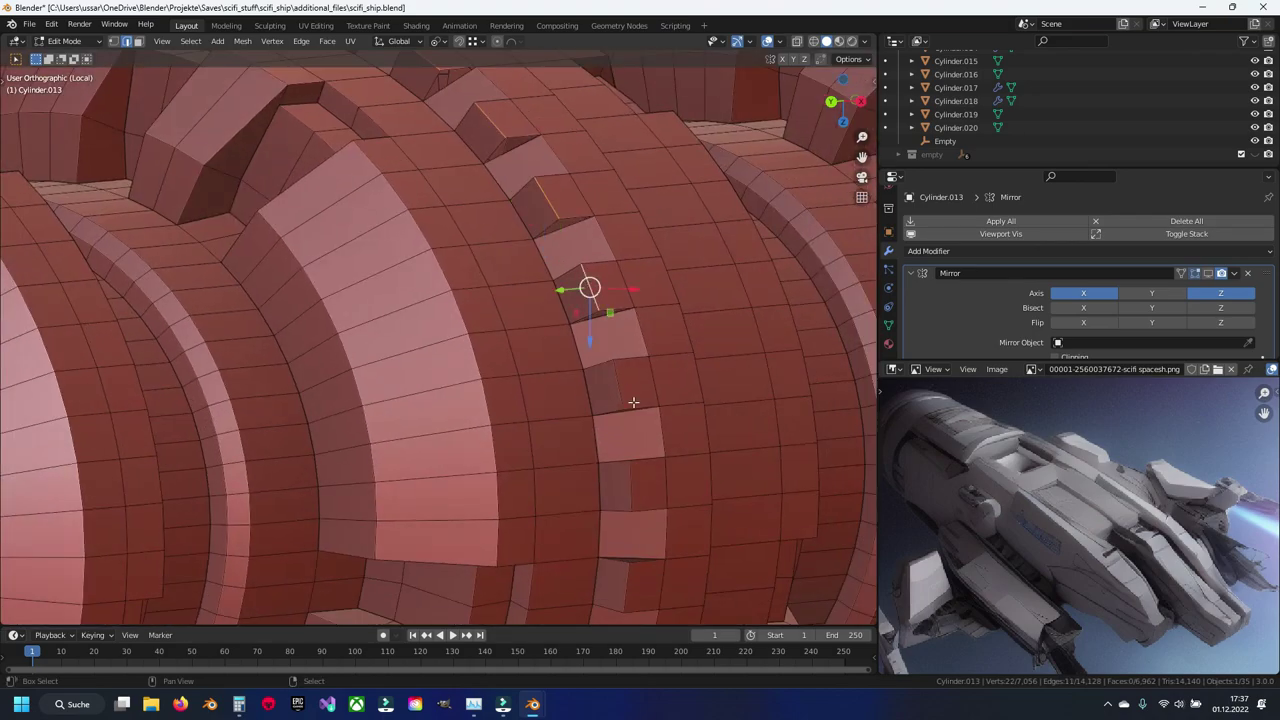
middle_click_drag(618, 479, 534, 291, "shift")
left_click(538, 334)
left_click(503, 421)
left_click(476, 518)
middle_click_drag(476, 518, 434, 364)
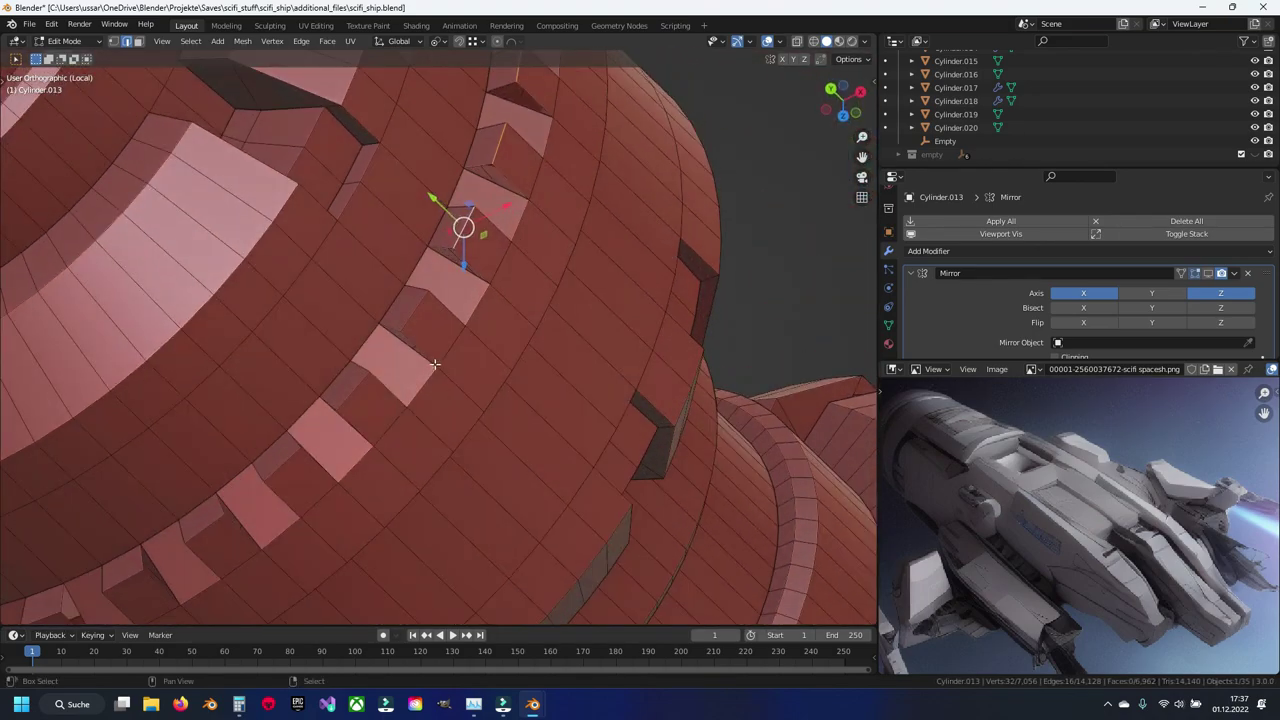
left_click(274, 468)
Step: Continue selecting tile faces further left and higher up around the ring
middle_click_drag(274, 468, 330, 400)
left_click(306, 390)
left_click(205, 400)
left_click(104, 405)
middle_click_drag(45, 392, 525, 418, "shift")
left_click(427, 410)
left_click(336, 395)
left_click(258, 365)
left_click(146, 266)
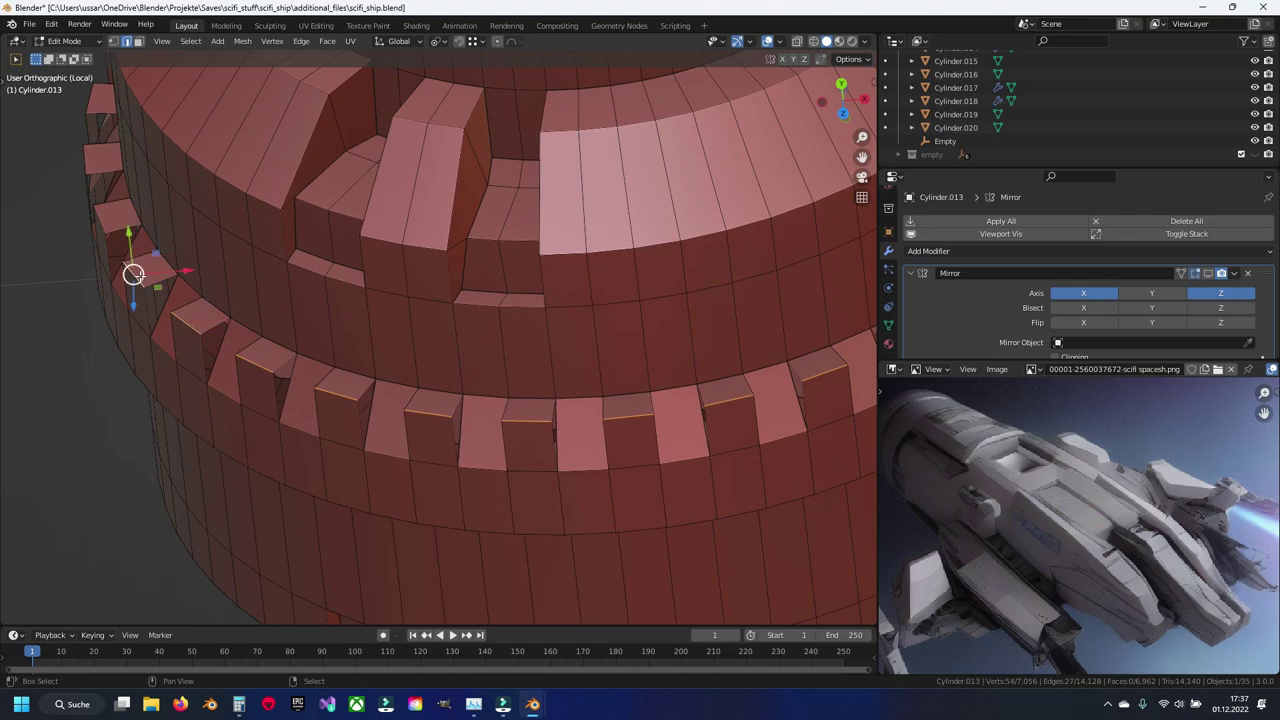
middle_click_drag(146, 266, 329, 246)
left_click(308, 133)
middle_click_drag(308, 133, 334, 246)
left_click(334, 246)
left_click(386, 90)
middle_click_drag(386, 90, 515, 267)
Step: Select an edge on a tile and start a bevel on it
right_click(515, 267)
left_click(349, 249)
key("ctrl+b")
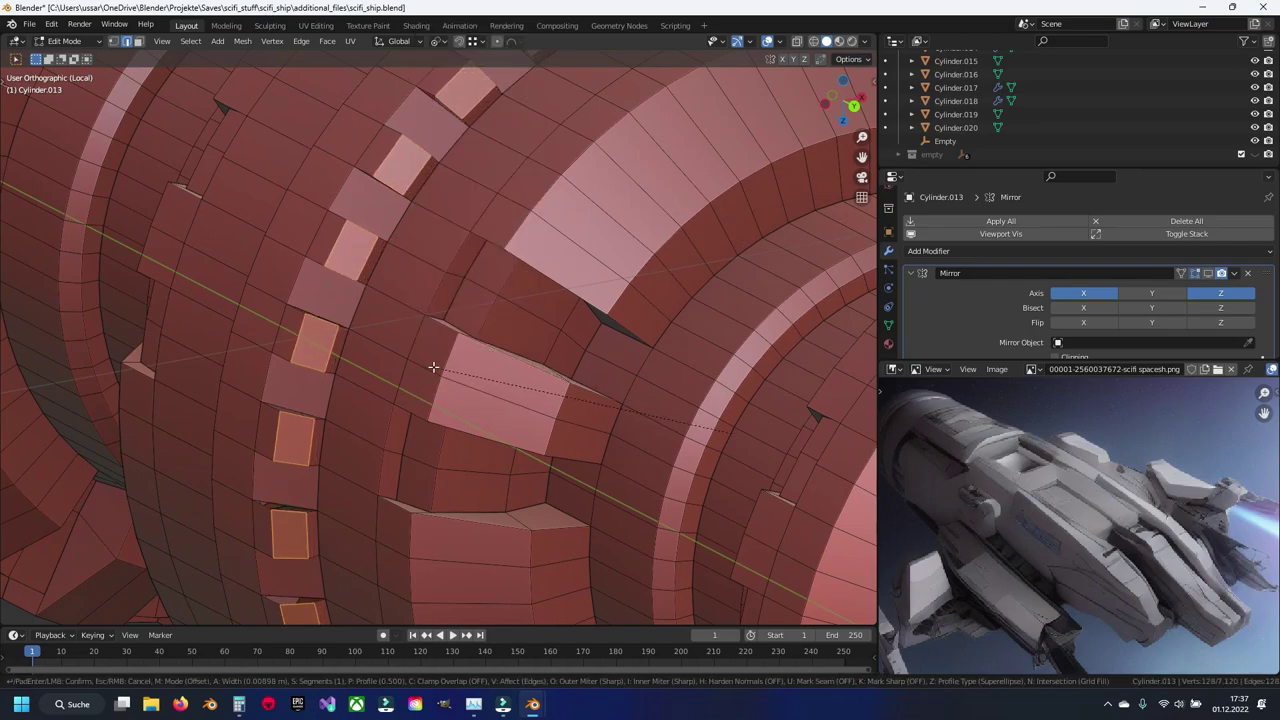
Step: Apply a thin notch-edge bevel of 0.00921 m width with 1 segment
left_click(432, 368)
middle_click_drag(432, 368, 511, 233)
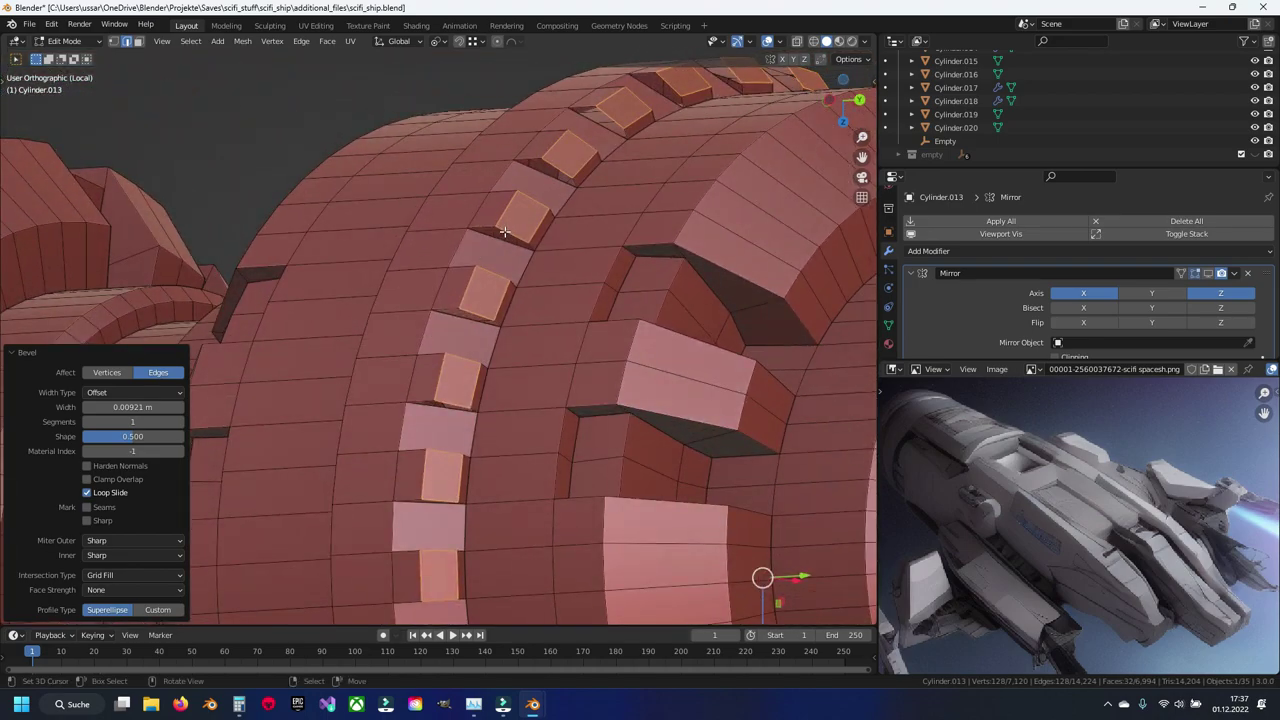
left_click(511, 233)
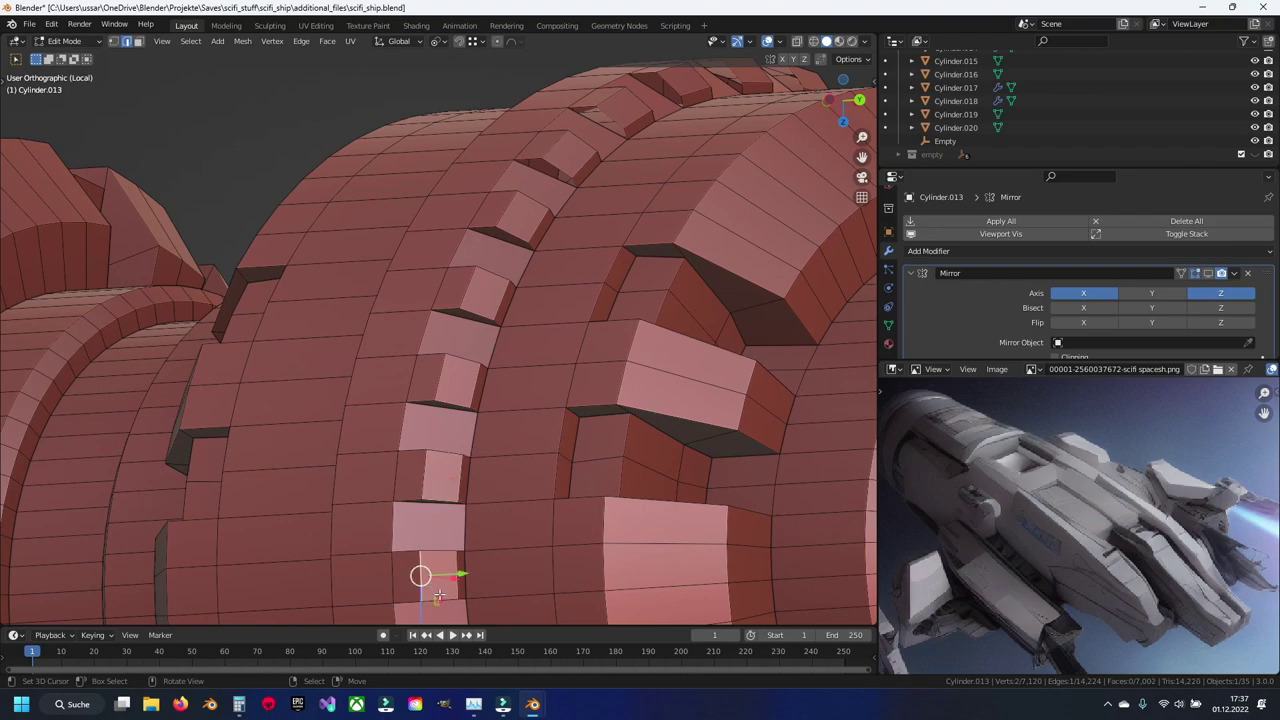
middle_click_drag(443, 594, 418, 364, "shift")
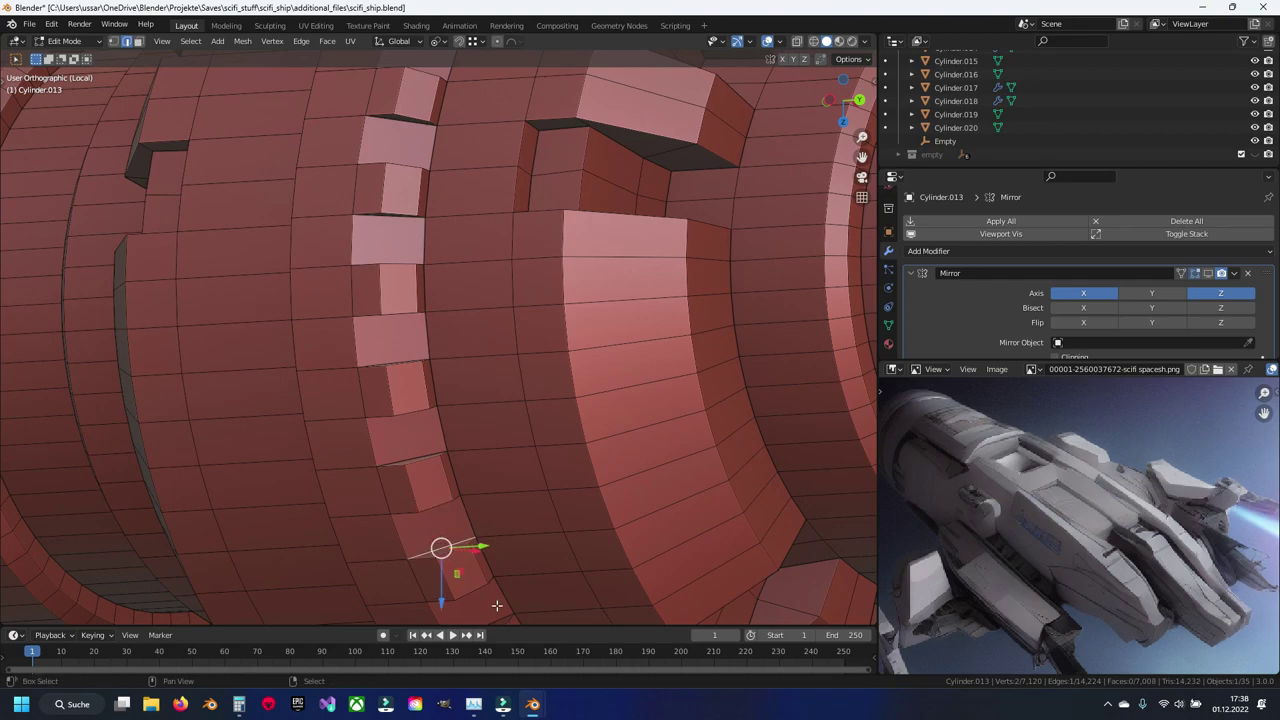
scroll(448, 562, "down", 2)
Step: Nudge one ring edge down and right, then pick edges along the ring's underside
left_click(467, 470)
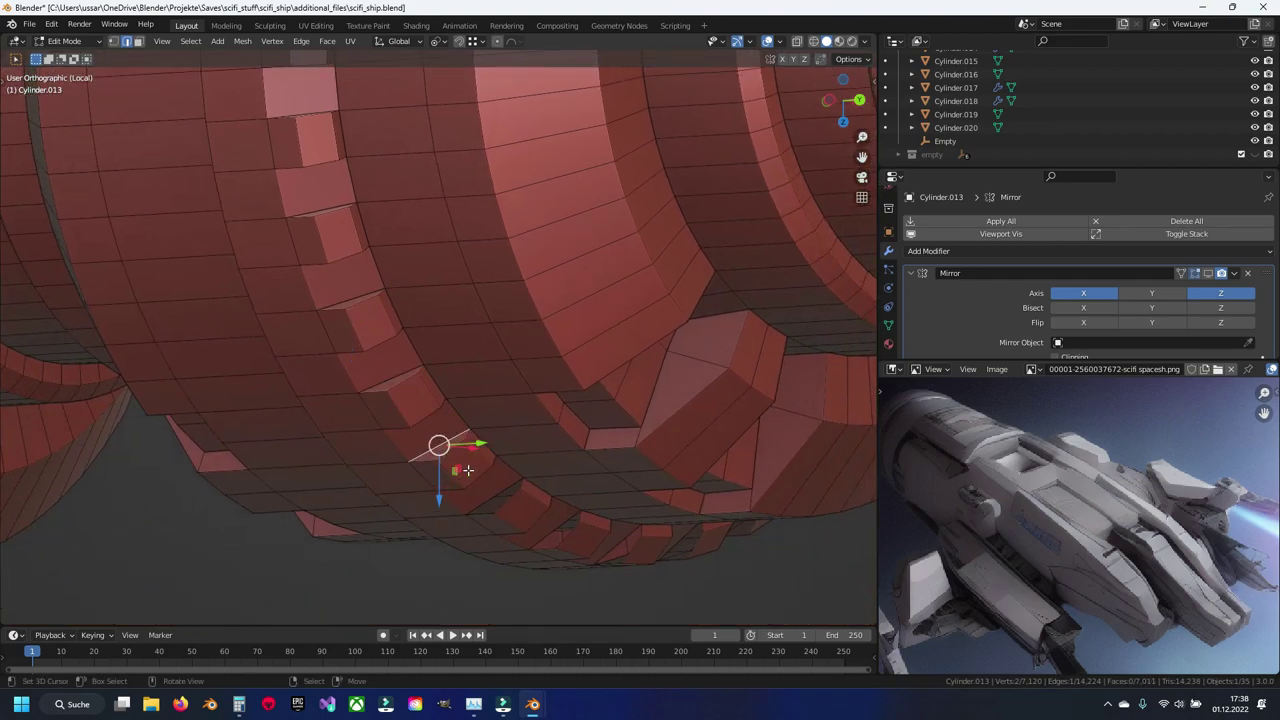
left_click_drag(537, 520, 595, 543)
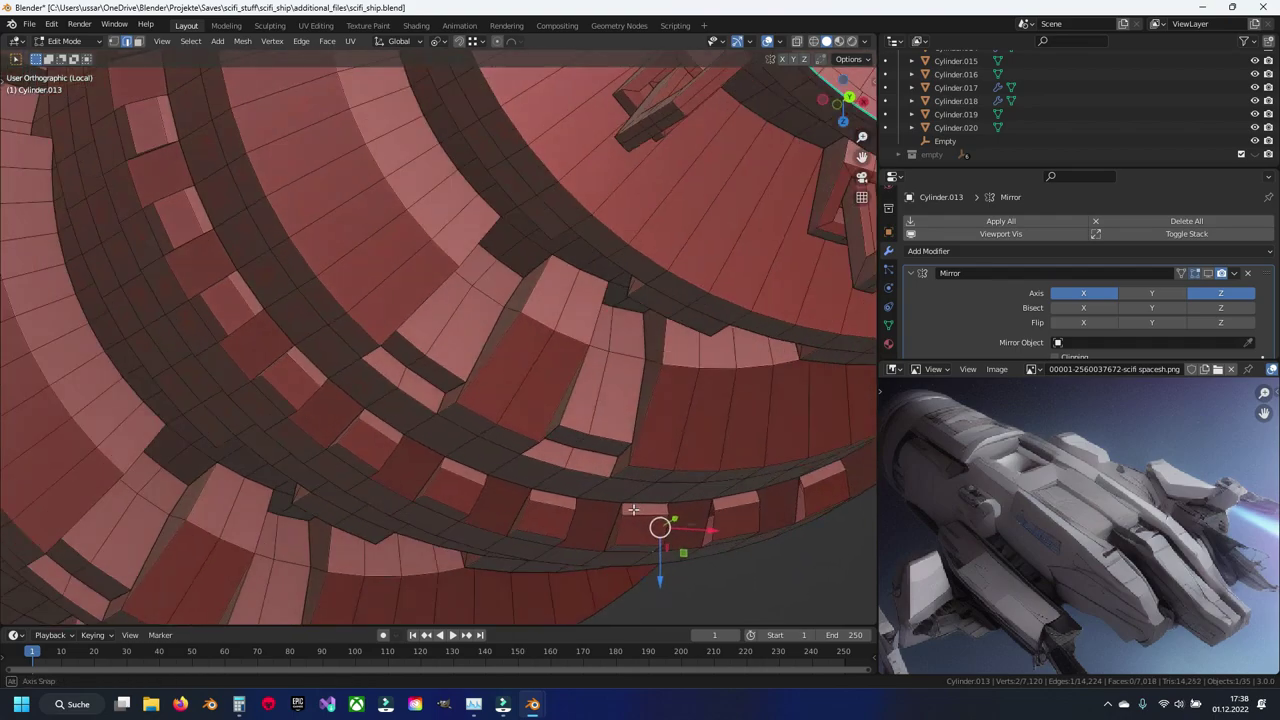
middle_click_drag(663, 546, 576, 435)
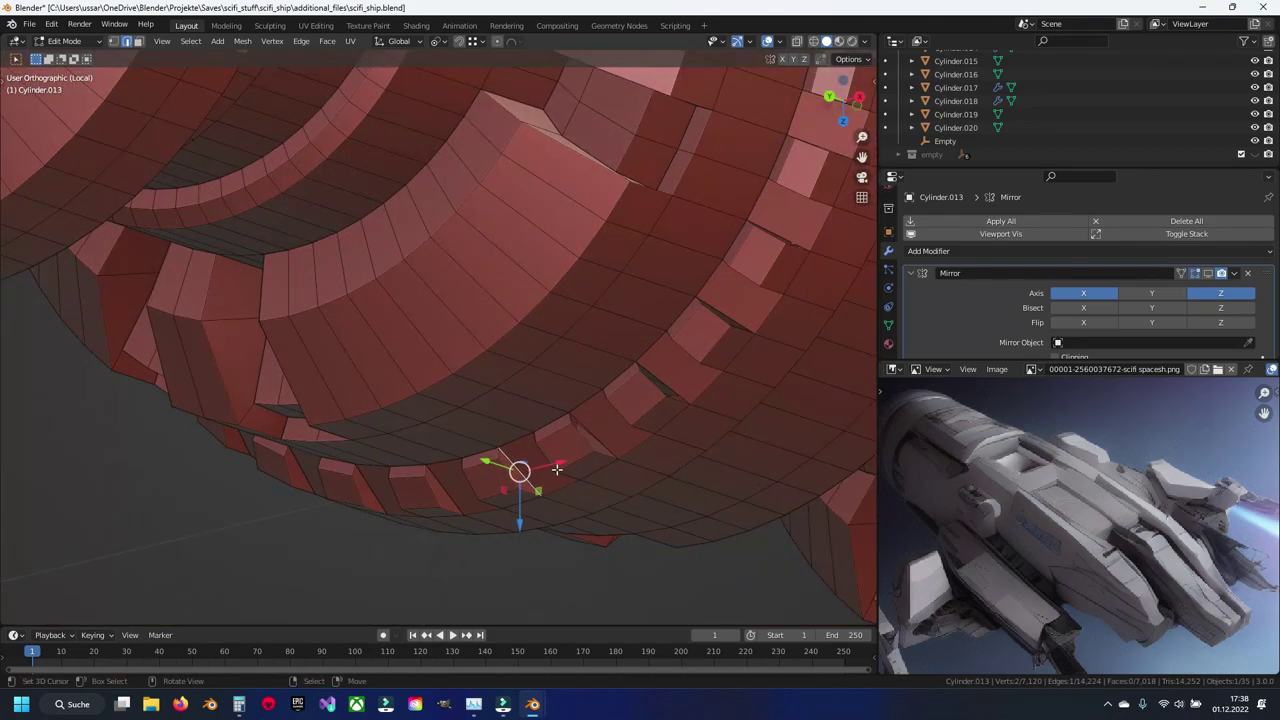
left_click(648, 387)
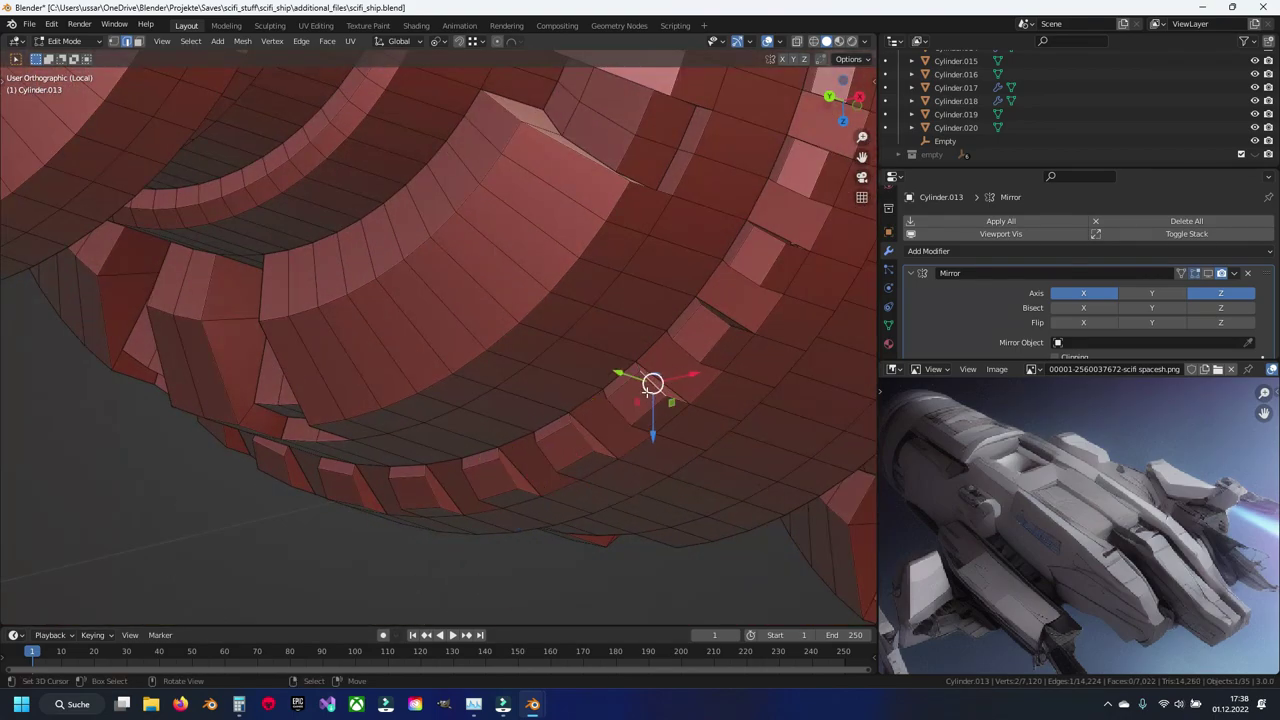
left_click(722, 316)
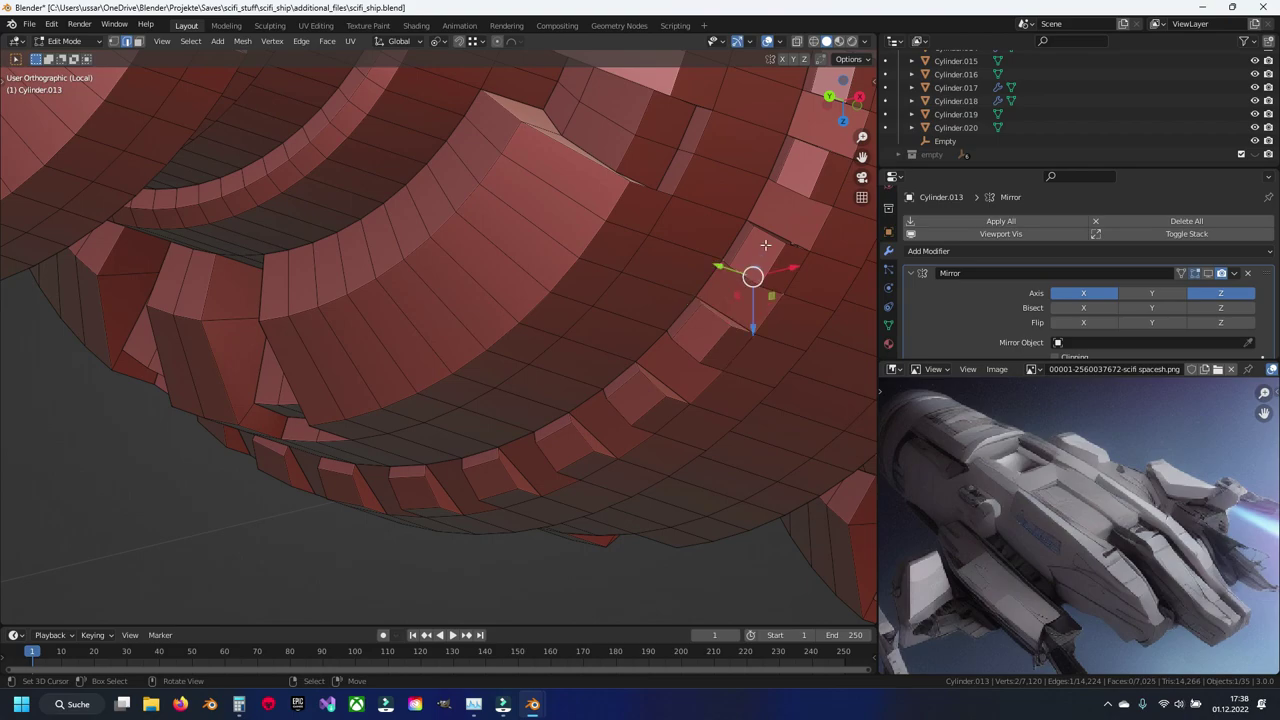
left_click(797, 186)
Step: Pick further edges near the tiles and on the outer ring
middle_click_drag(812, 152, 636, 430, "shift")
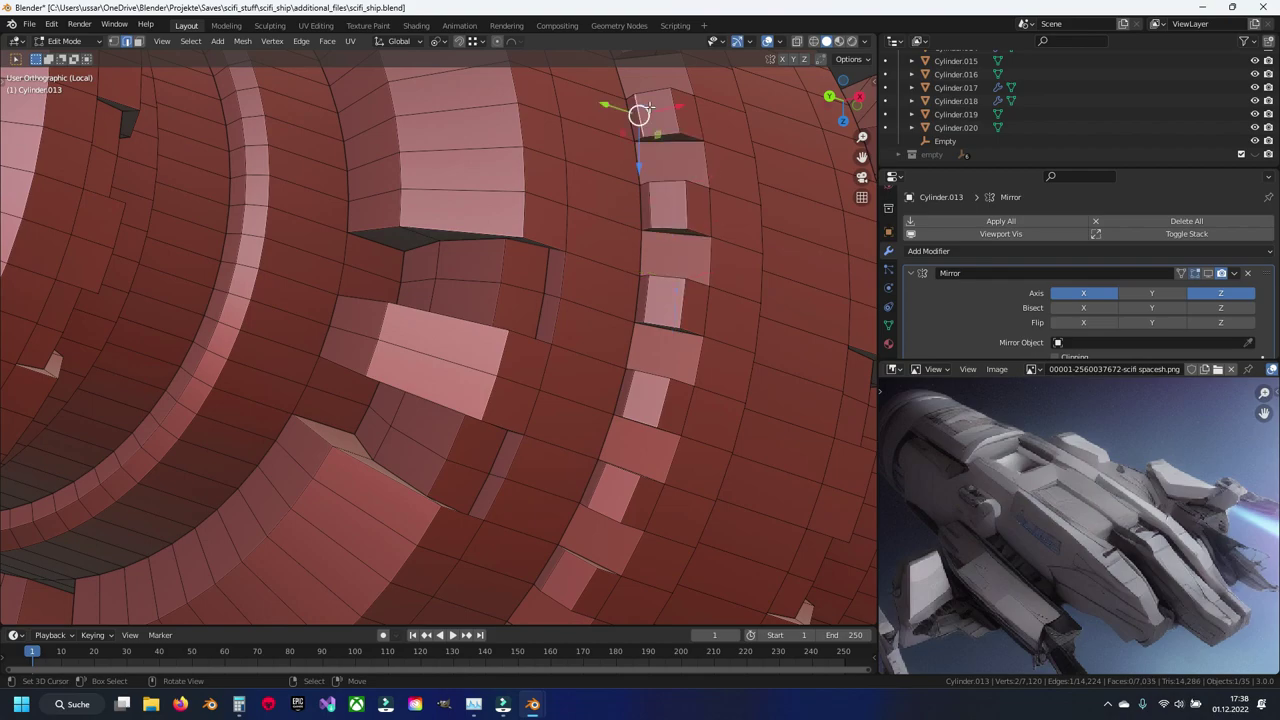
middle_click_drag(650, 112, 655, 314)
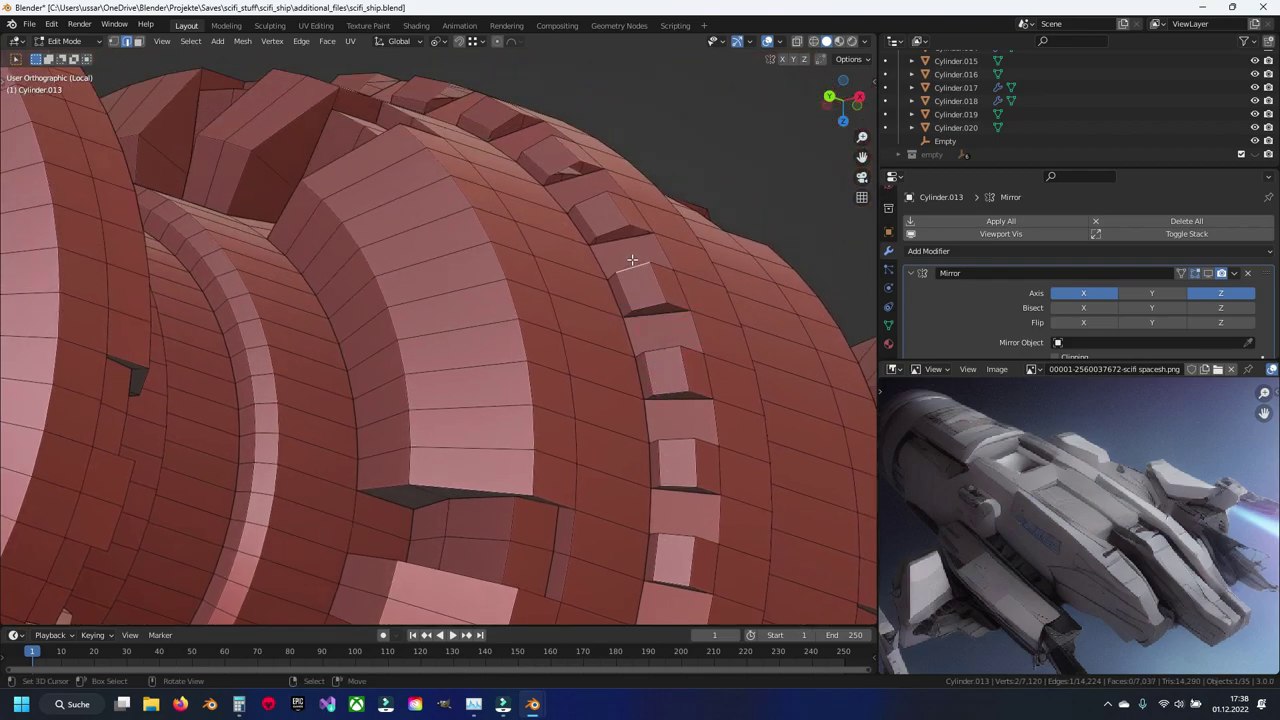
left_click(593, 202)
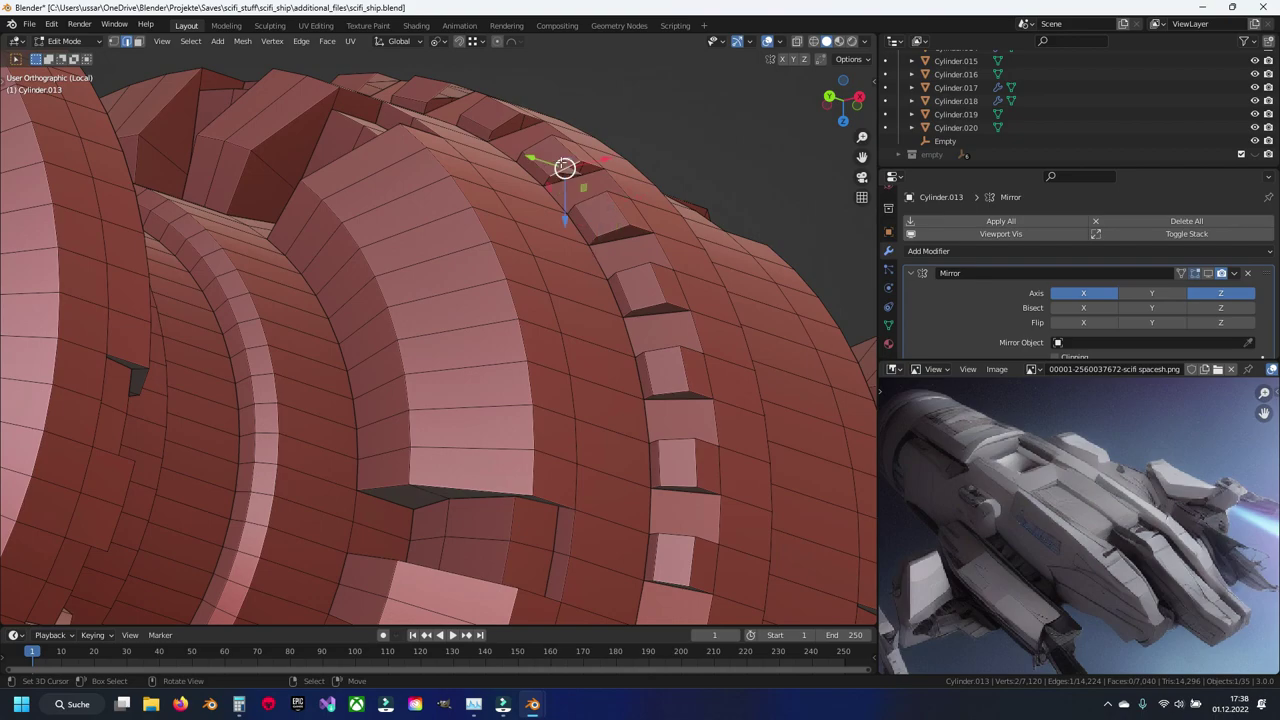
mouse_move(482, 107)
middle_mouse_down()
mouse_move(517, 186)
mouse_move(469, 167)
middle_mouse_up()
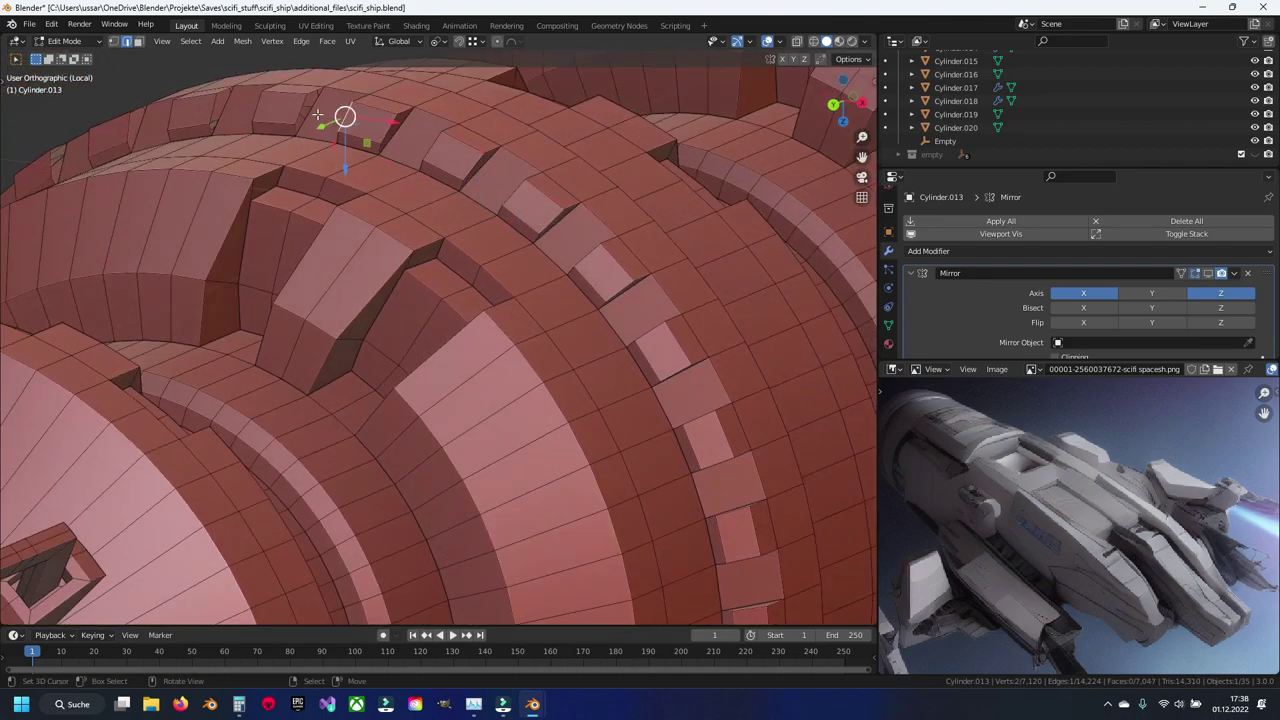
left_click(255, 113)
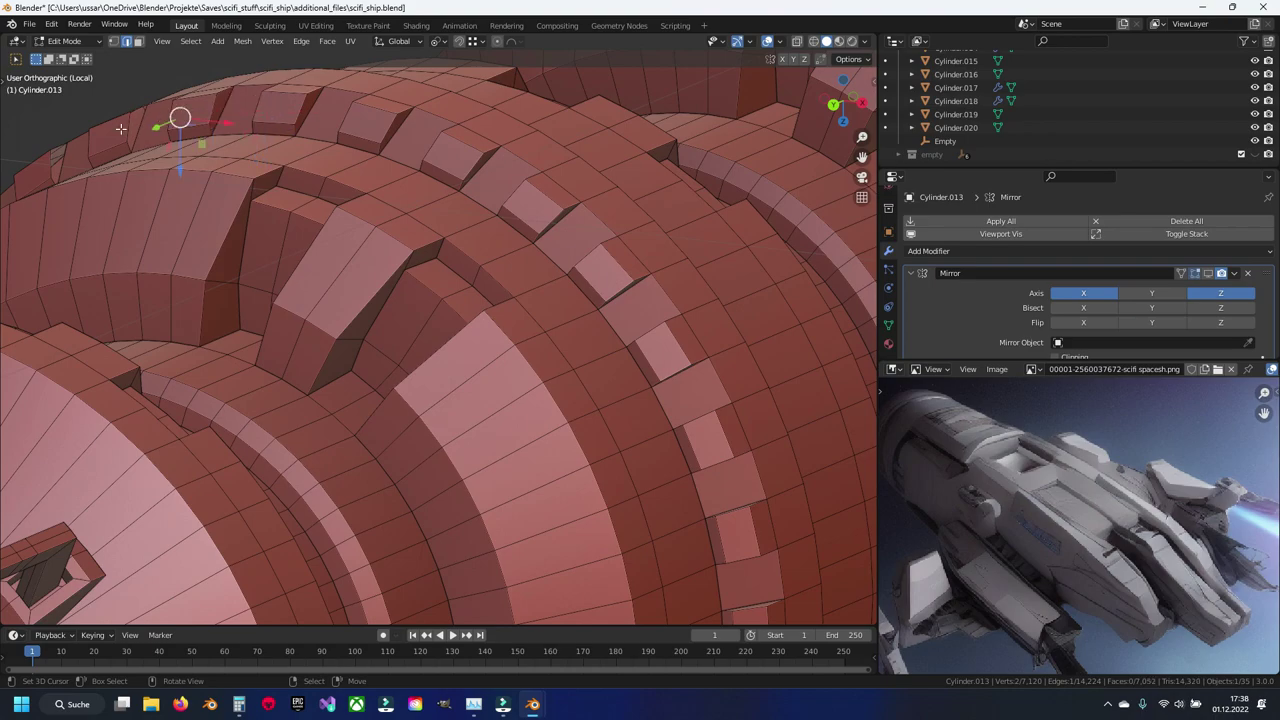
left_click(56, 158)
middle_click_drag(56, 158, 440, 260)
left_click(430, 270)
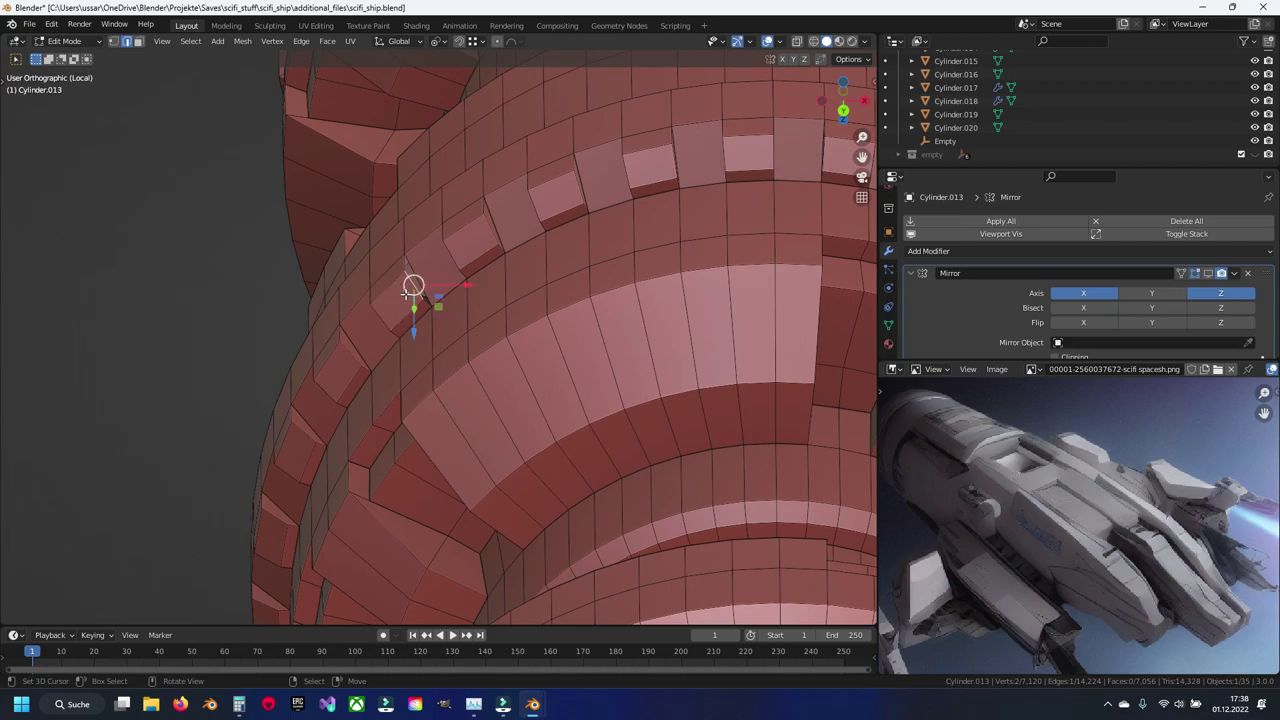
Step: Zoom out and return to Object Mode to review the whole hull
mouse_move(430, 304)
middle_mouse_down()
mouse_move(480, 270)
mouse_move(477, 315)
mouse_move(415, 320)
mouse_move(492, 300)
middle_mouse_up()
scroll(538, 245, "down", 5)
key("Tab")
Step: Zoom out to check the full hull, save scifi_ship.blend, and return to Edit Mode
scroll(492, 298, "up", 4)
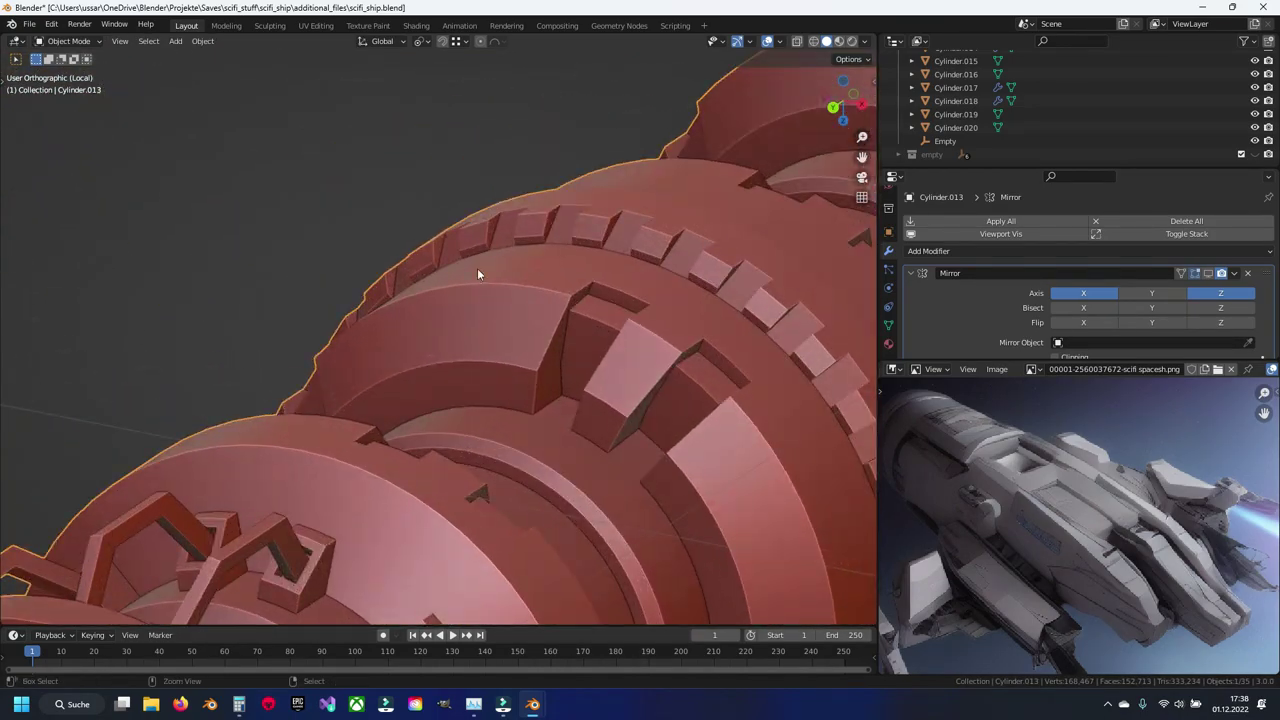
scroll(477, 268, "up", 3)
key("Tab")
key("ctrl+s")
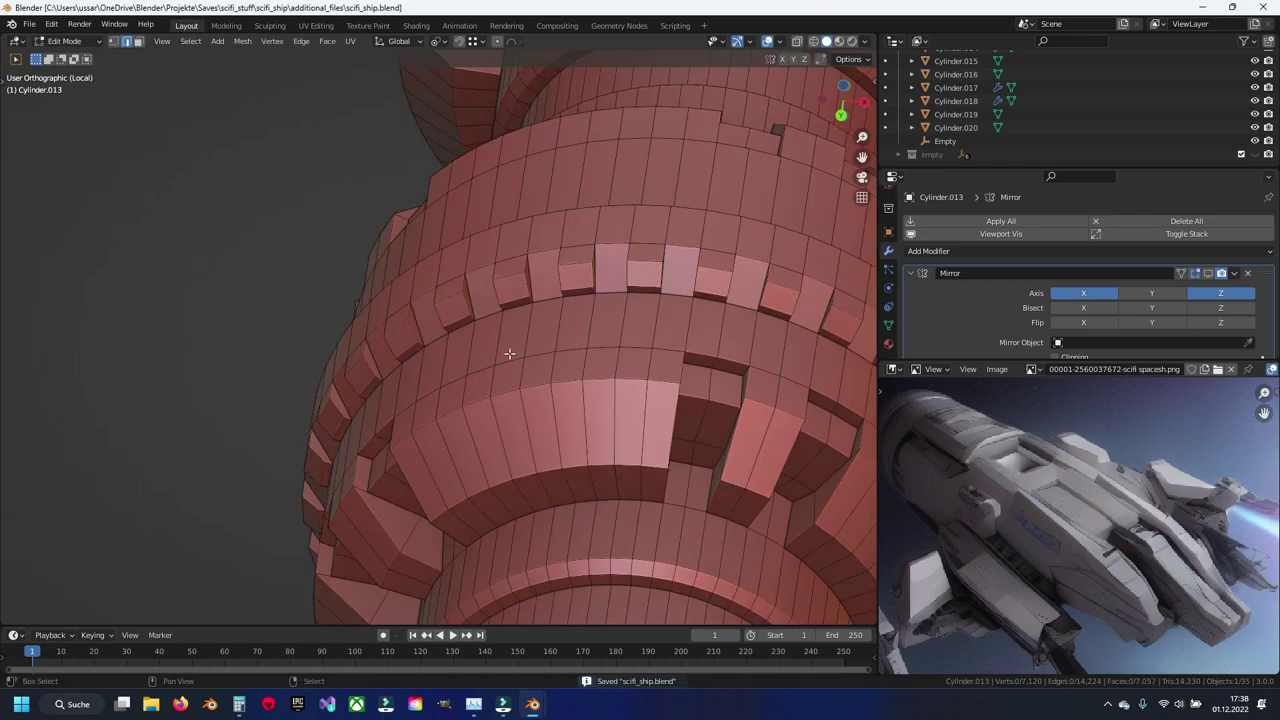
Step: Select four faces along the hull ring and begin a loop cut around it
middle_click_drag(524, 338, 502, 412)
left_click(505, 352)
left_click(570, 312, "shift")
left_click(642, 282, "shift")
left_click(783, 259, "shift")
mouse_move(794, 251)
middle_mouse_down()
mouse_move(657, 271)
mouse_move(523, 334)
mouse_move(560, 345)
middle_mouse_up()
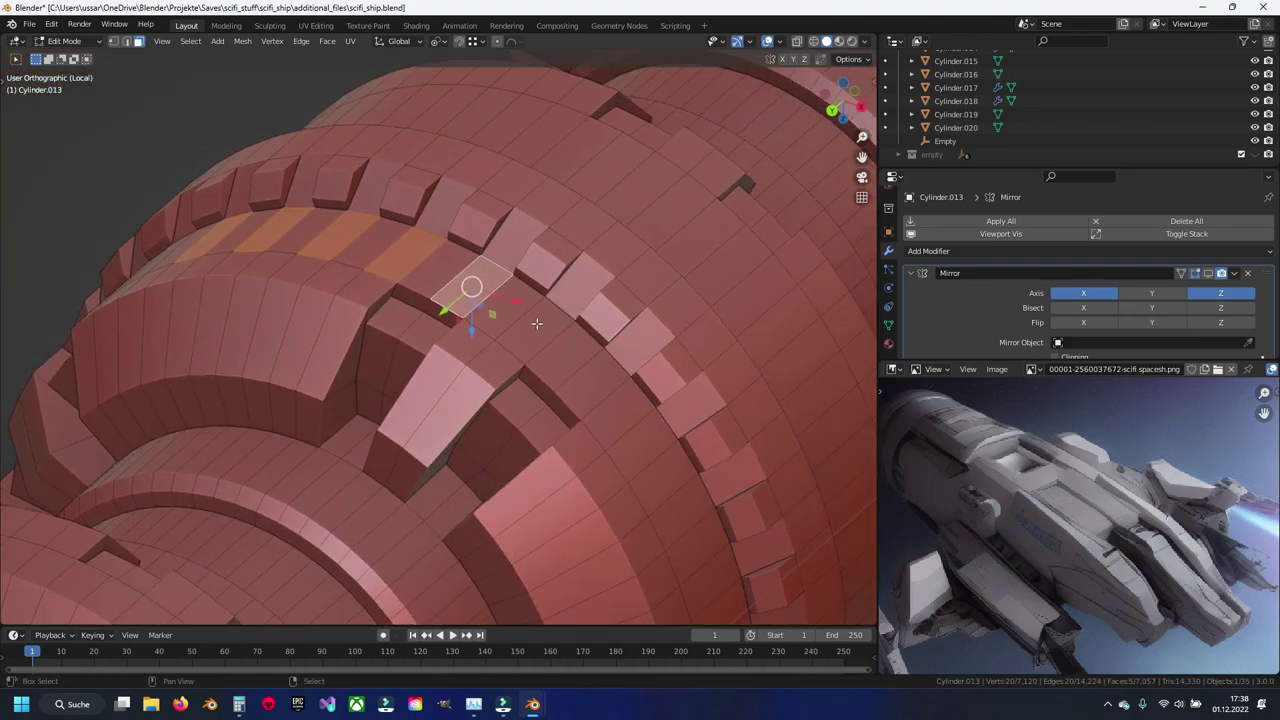
key("ctrl+r")
Step: Place the new edge loop around the ring and clear the selection
left_click(488, 322)
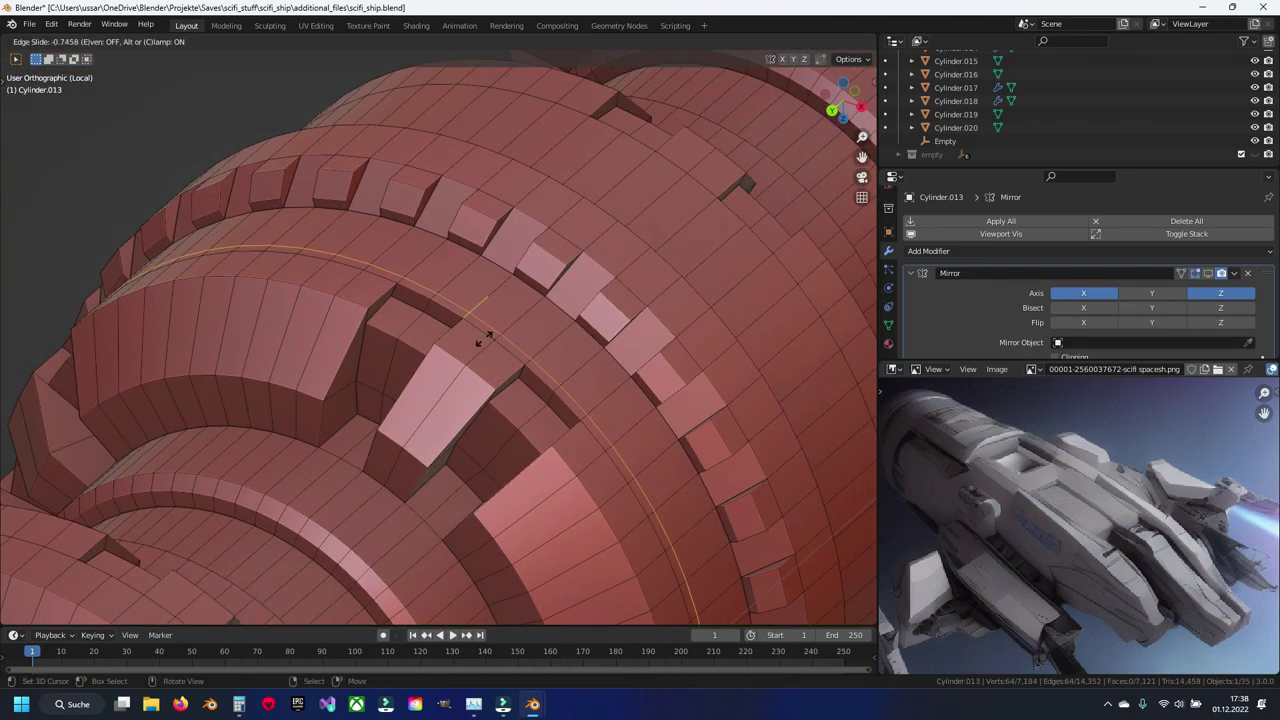
left_click(484, 338)
key("alt+a")
Step: Select the first ring faces between the tiles, working along the ring and down the column
left_click(484, 278, "shift")
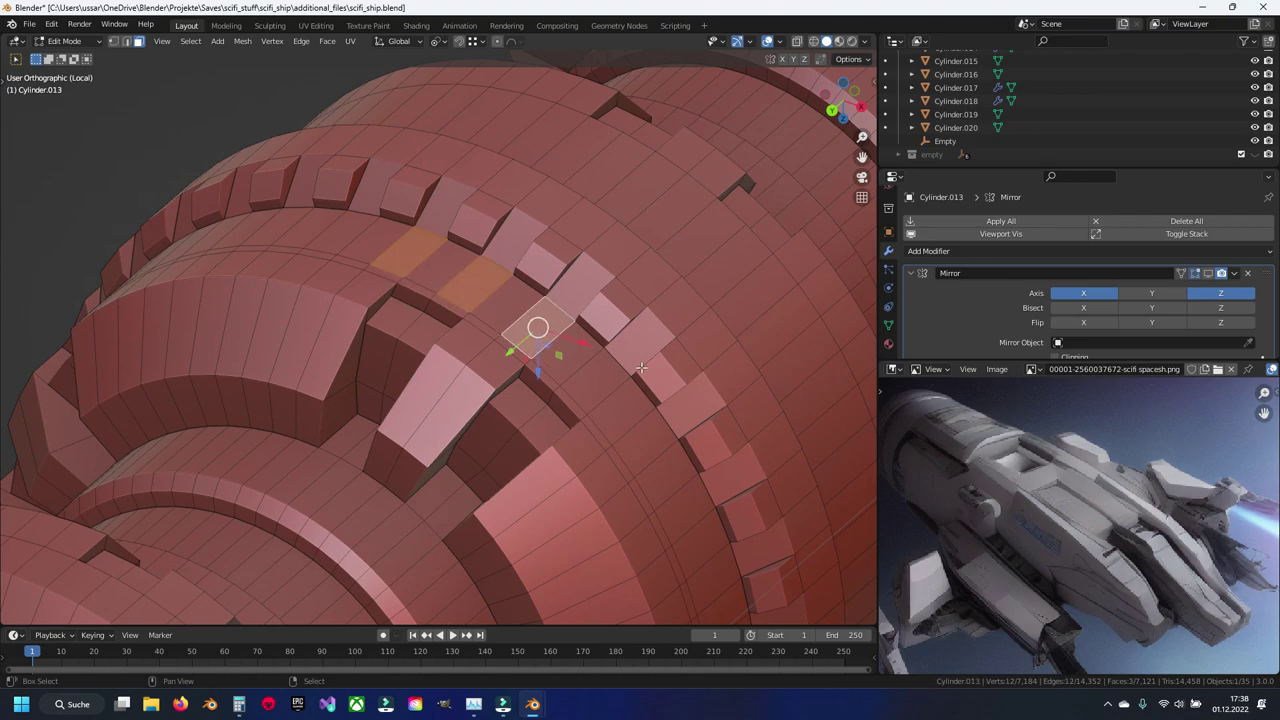
left_click(598, 378, "shift")
middle_click_drag(598, 378, 557, 373)
left_click(501, 393, "shift")
left_click(524, 484, "shift")
middle_click_drag(524, 484, 488, 355)
left_click(488, 355, "shift")
left_click(500, 424, "shift")
middle_click_drag(500, 424, 505, 352)
left_click(505, 352, "shift")
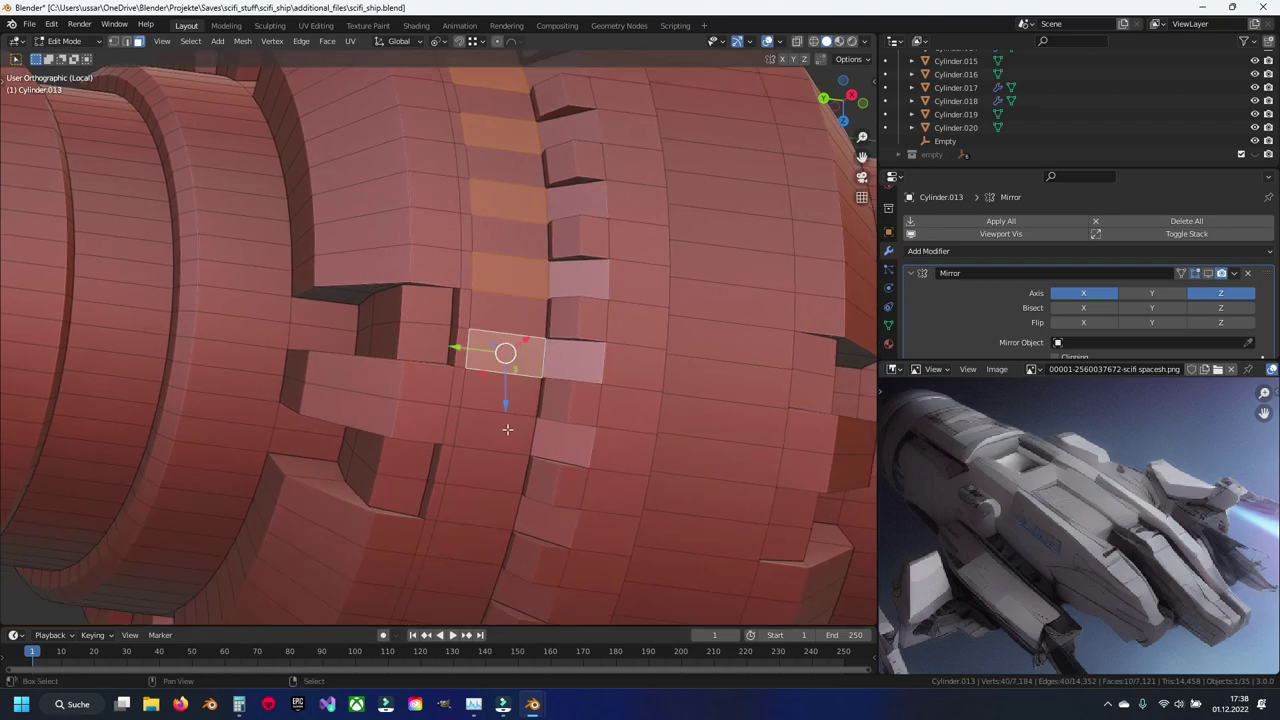
left_click(507, 429, "shift")
middle_click_drag(507, 429, 491, 243)
left_click(484, 163, "shift")
left_click(472, 242, "shift")
left_click(454, 325, "shift")
left_click(428, 395, "shift")
mouse_move(428, 395)
middle_mouse_down()
mouse_move(488, 372)
mouse_move(474, 392)
mouse_move(562, 292)
middle_mouse_up()
left_click(474, 392, "shift")
left_click(562, 292, "shift")
left_click(490, 316, "shift")
Step: Add the remaining faces between the tiles, bringing the selection to 32 faces
left_click(417, 322, "shift")
left_click(352, 342, "shift")
left_click(294, 342, "shift")
mouse_move(294, 342)
middle_mouse_down()
mouse_move(412, 410)
mouse_move(395, 345)
middle_mouse_up()
left_click(395, 345, "shift")
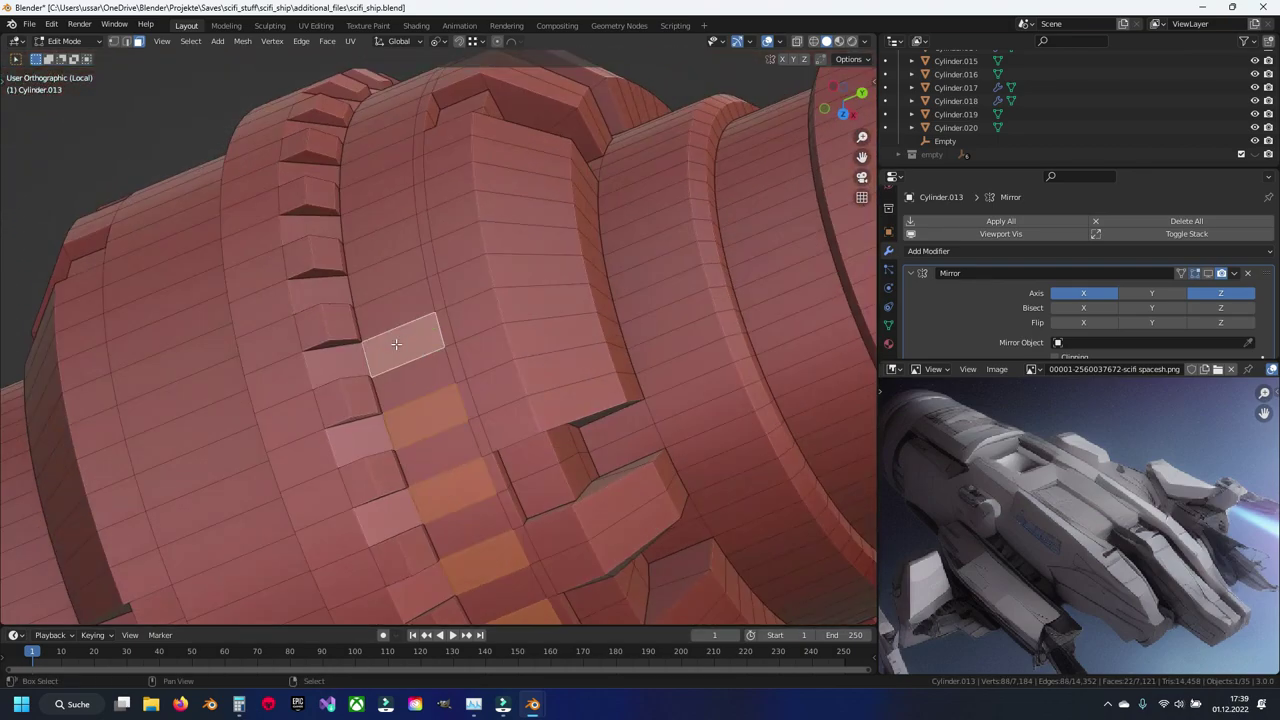
left_click(386, 280, "shift")
middle_click_drag(395, 268, 368, 297)
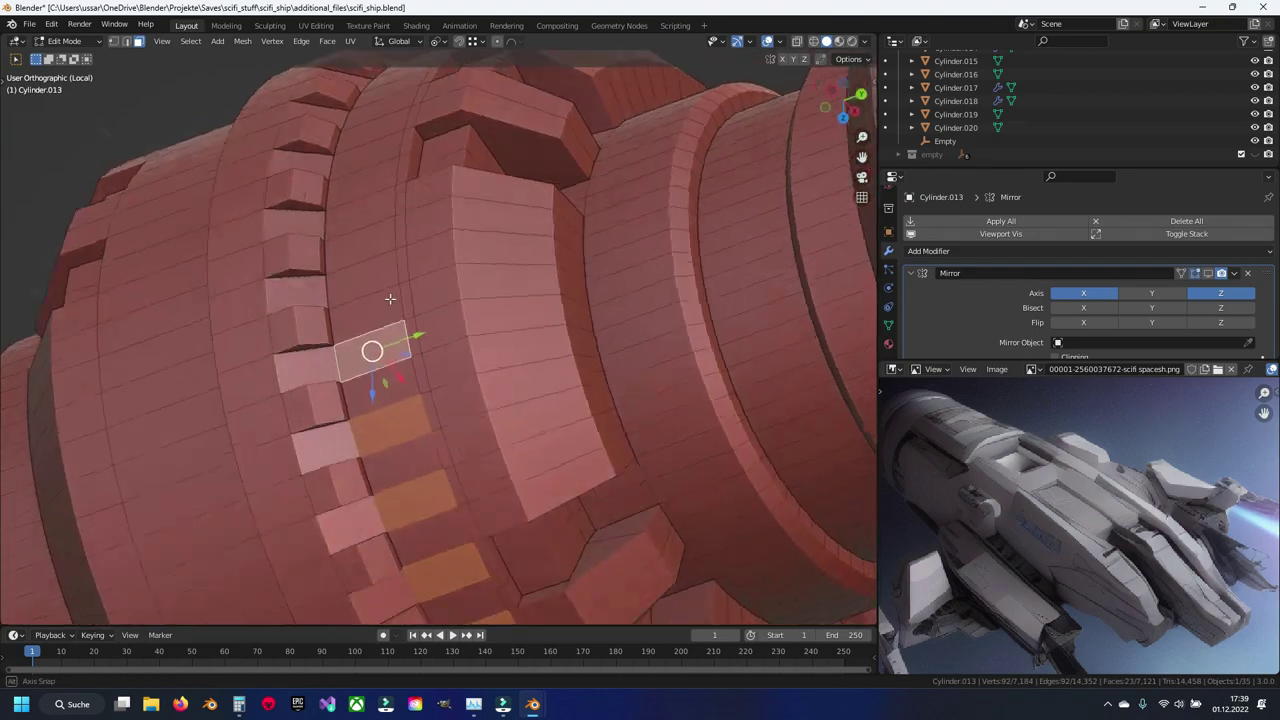
left_click(358, 290, "shift")
left_click(364, 230, "shift")
left_click(364, 162, "shift")
left_click(368, 118, "shift")
middle_click_drag(368, 118, 435, 245)
left_click(393, 163, "shift")
left_click(435, 243, "shift")
left_click(458, 209, "shift")
left_click(485, 195, "shift")
mouse_move(485, 195)
middle_mouse_down()
mouse_move(528, 214)
mouse_move(522, 253)
mouse_move(500, 190)
middle_mouse_up()
left_click(528, 214, "shift")
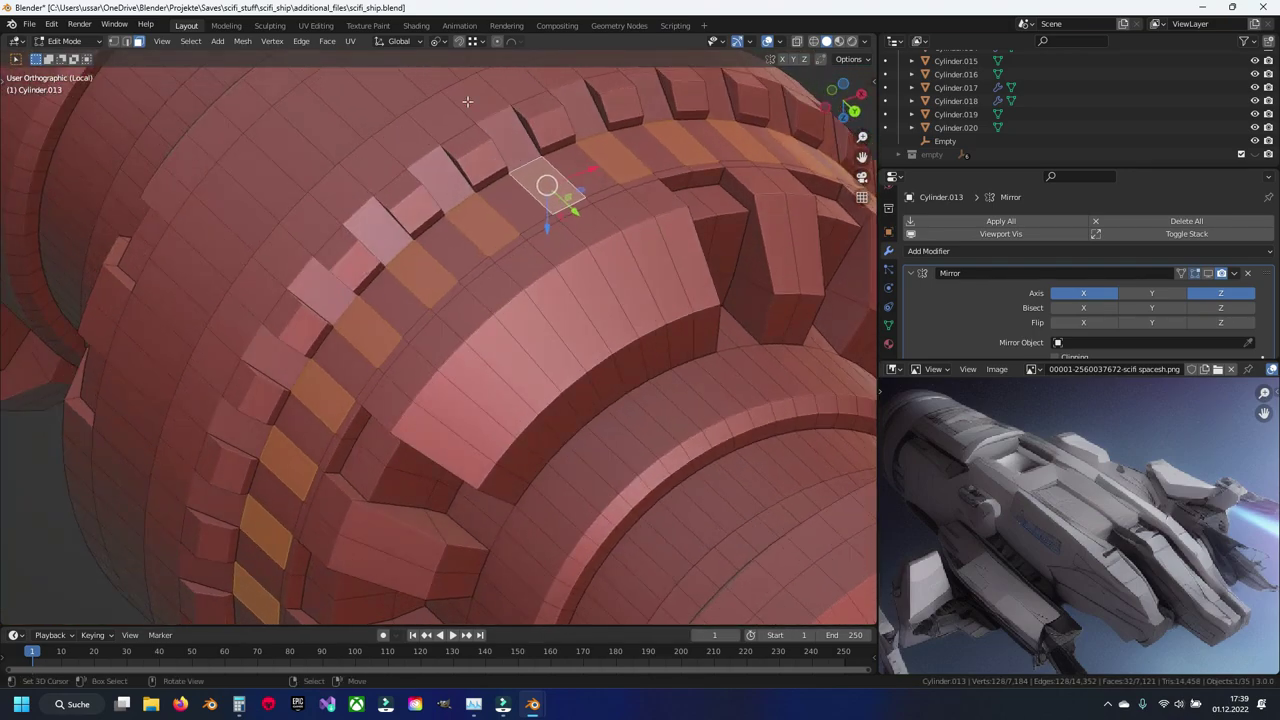
Step: Set the pivot point to Individual Origins and extrude the selected faces
left_click(440, 42)
left_click(472, 87)
key("e")
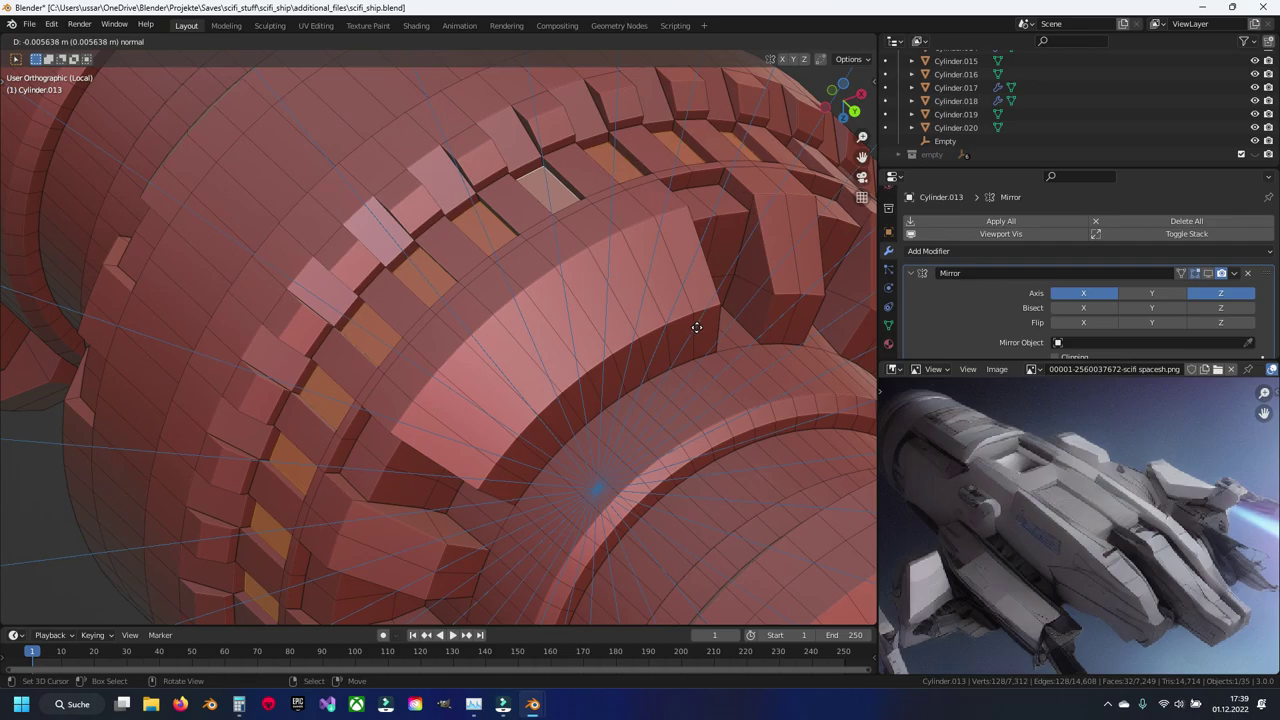
Step: Confirm the 32 faces recessed about 0.0087 m, then view the slots in Object Mode
left_click(700, 323)
scroll(700, 323, "down", 3)
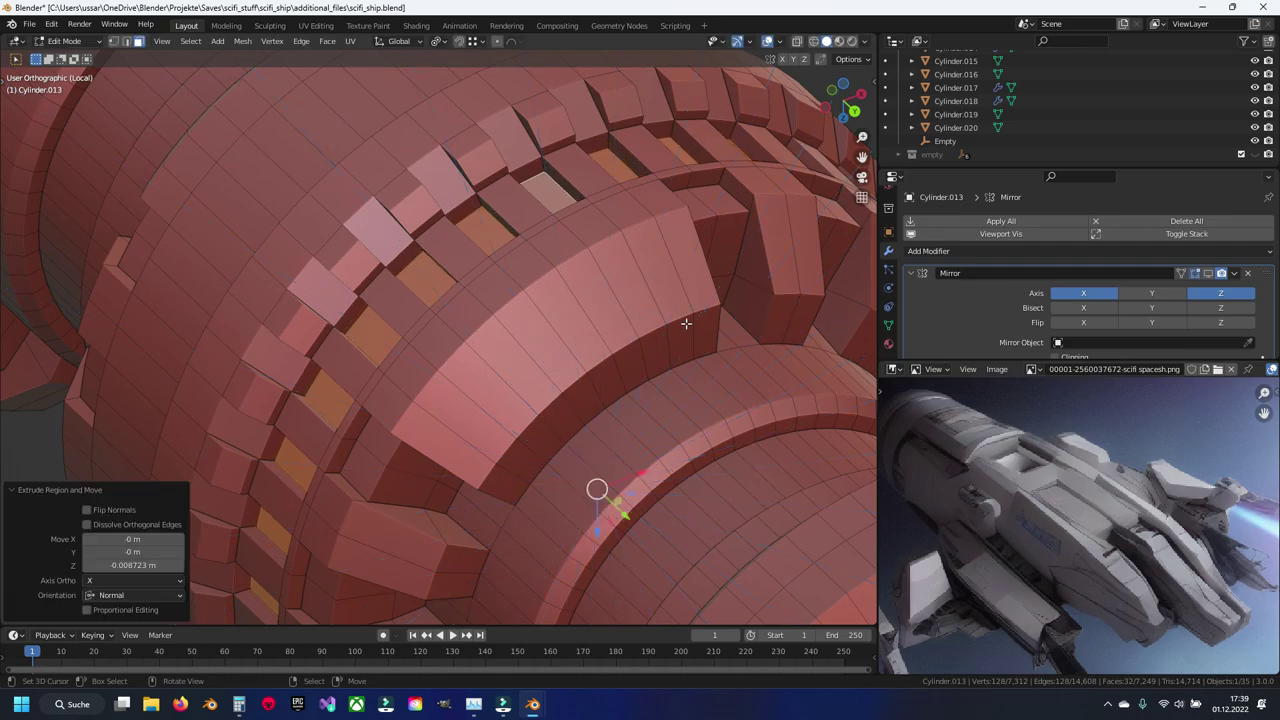
mouse_move(700, 323)
middle_mouse_down()
mouse_move(469, 260)
mouse_move(490, 254)
middle_mouse_up()
key("Tab")
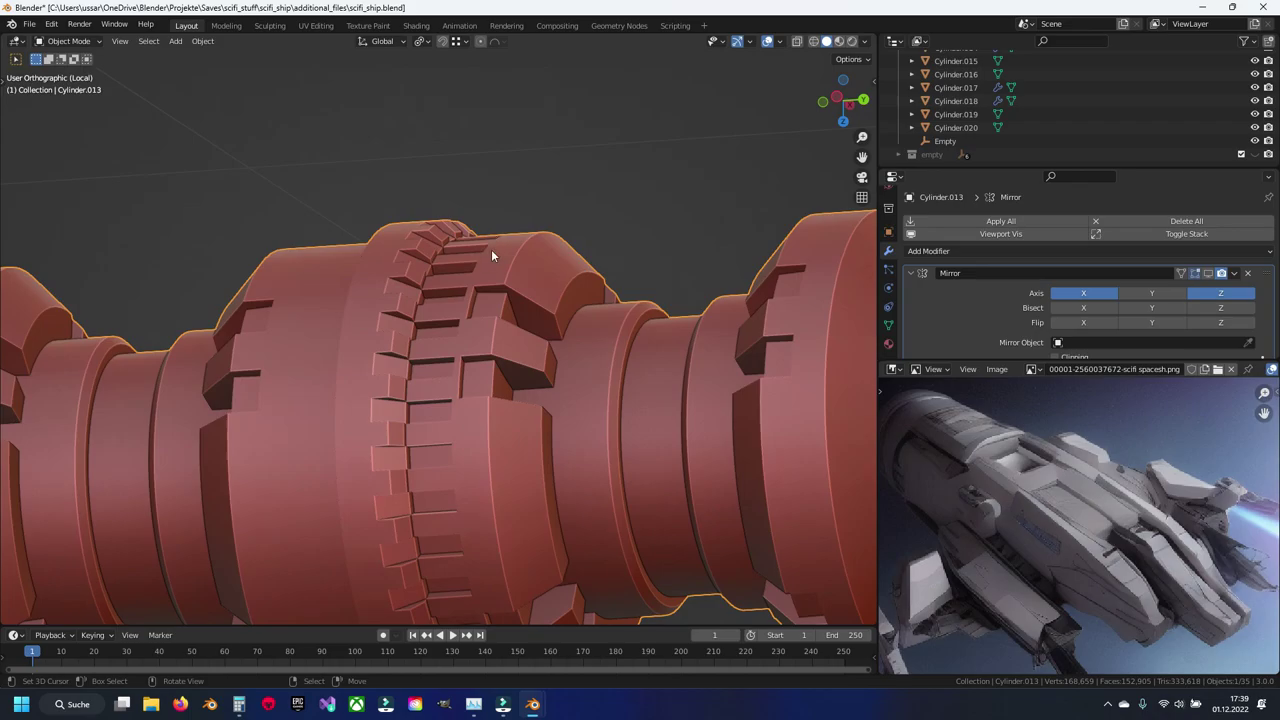